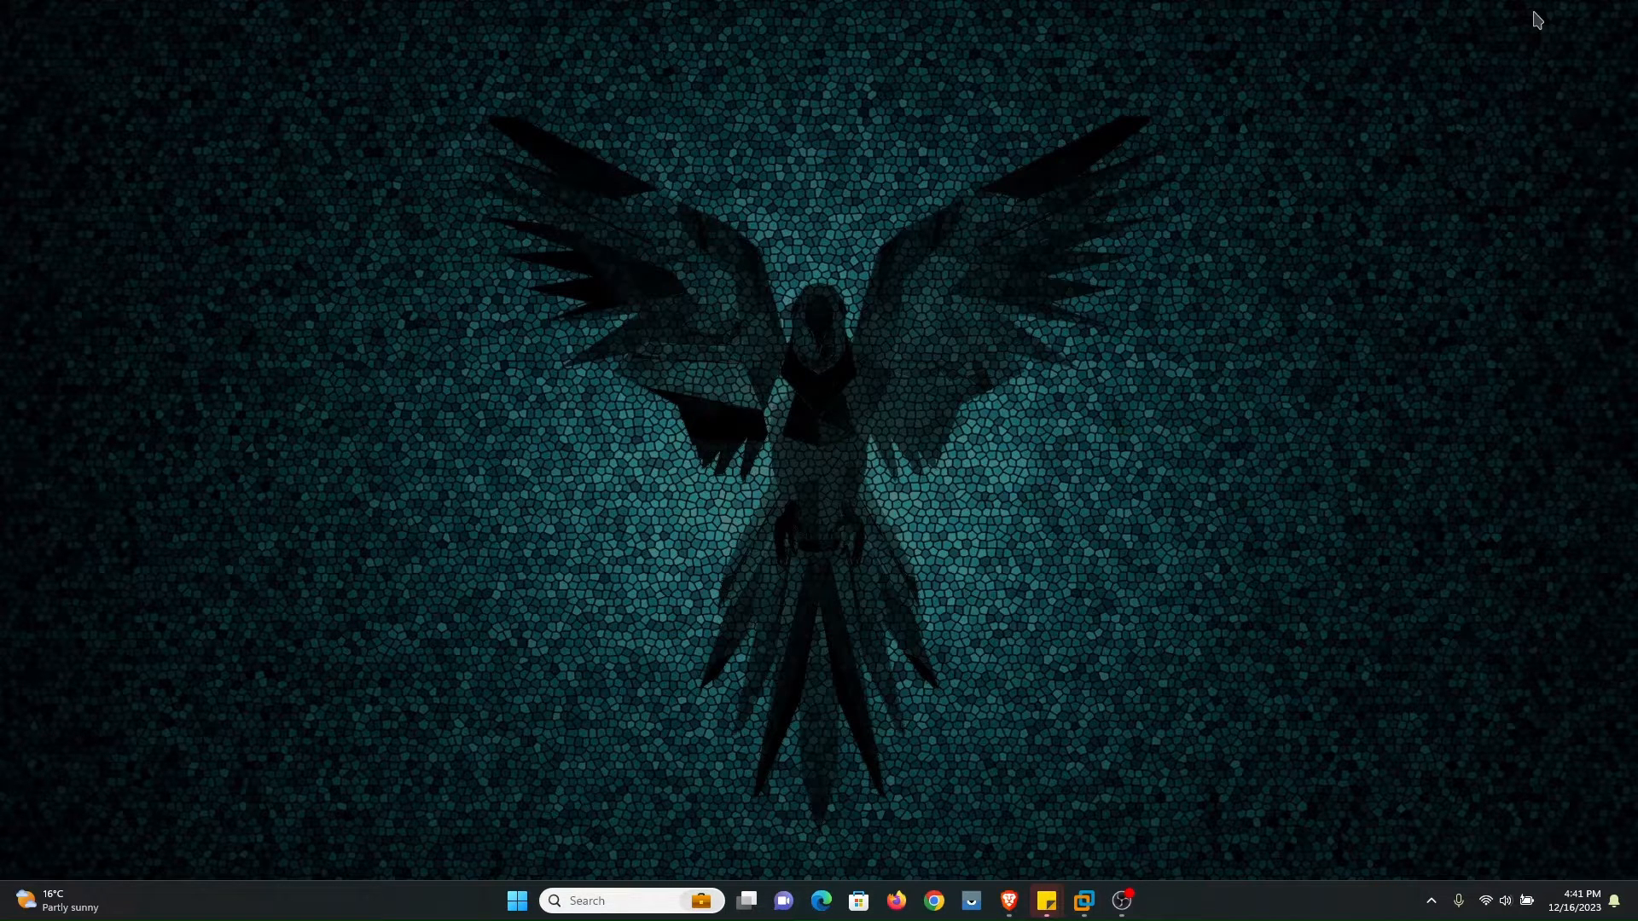
Step: Switch to the Canva whiteboard in Brave, mark the Sophos and PaloAlto firewalls in red, and circle the Multicast Server
{"action": "left_click", "coordinate": [1009, 901]}
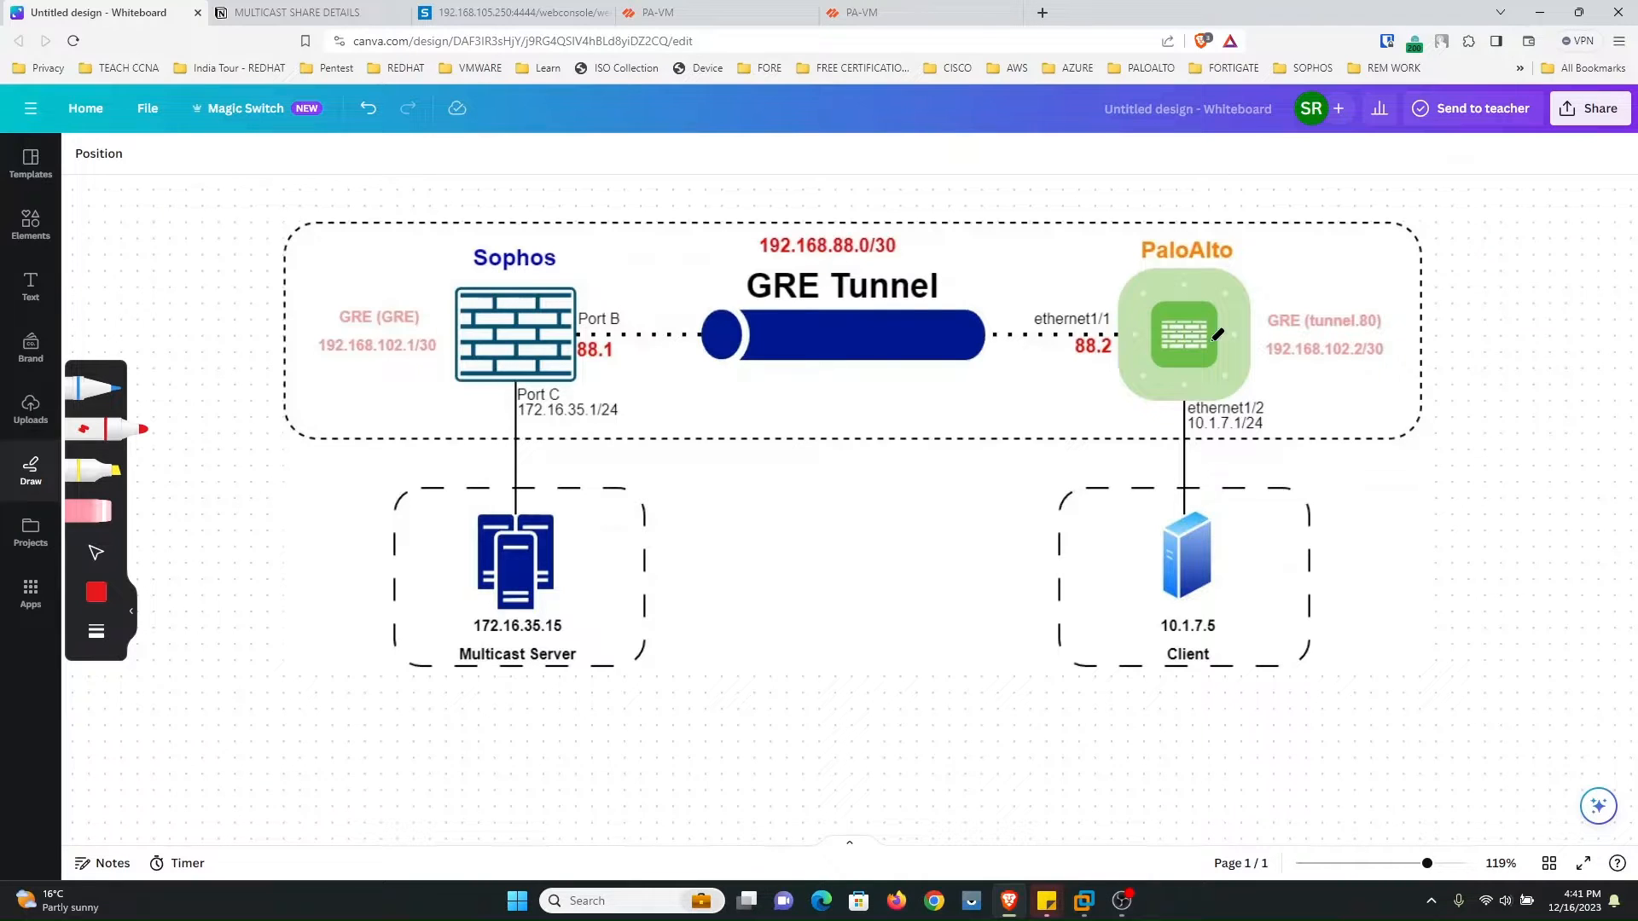
{"action": "left_click_drag", "start_coordinate": [522, 271], "coordinate": [514, 314]}
{"action": "left_click_drag", "start_coordinate": [1179, 330], "coordinate": [1195, 300]}
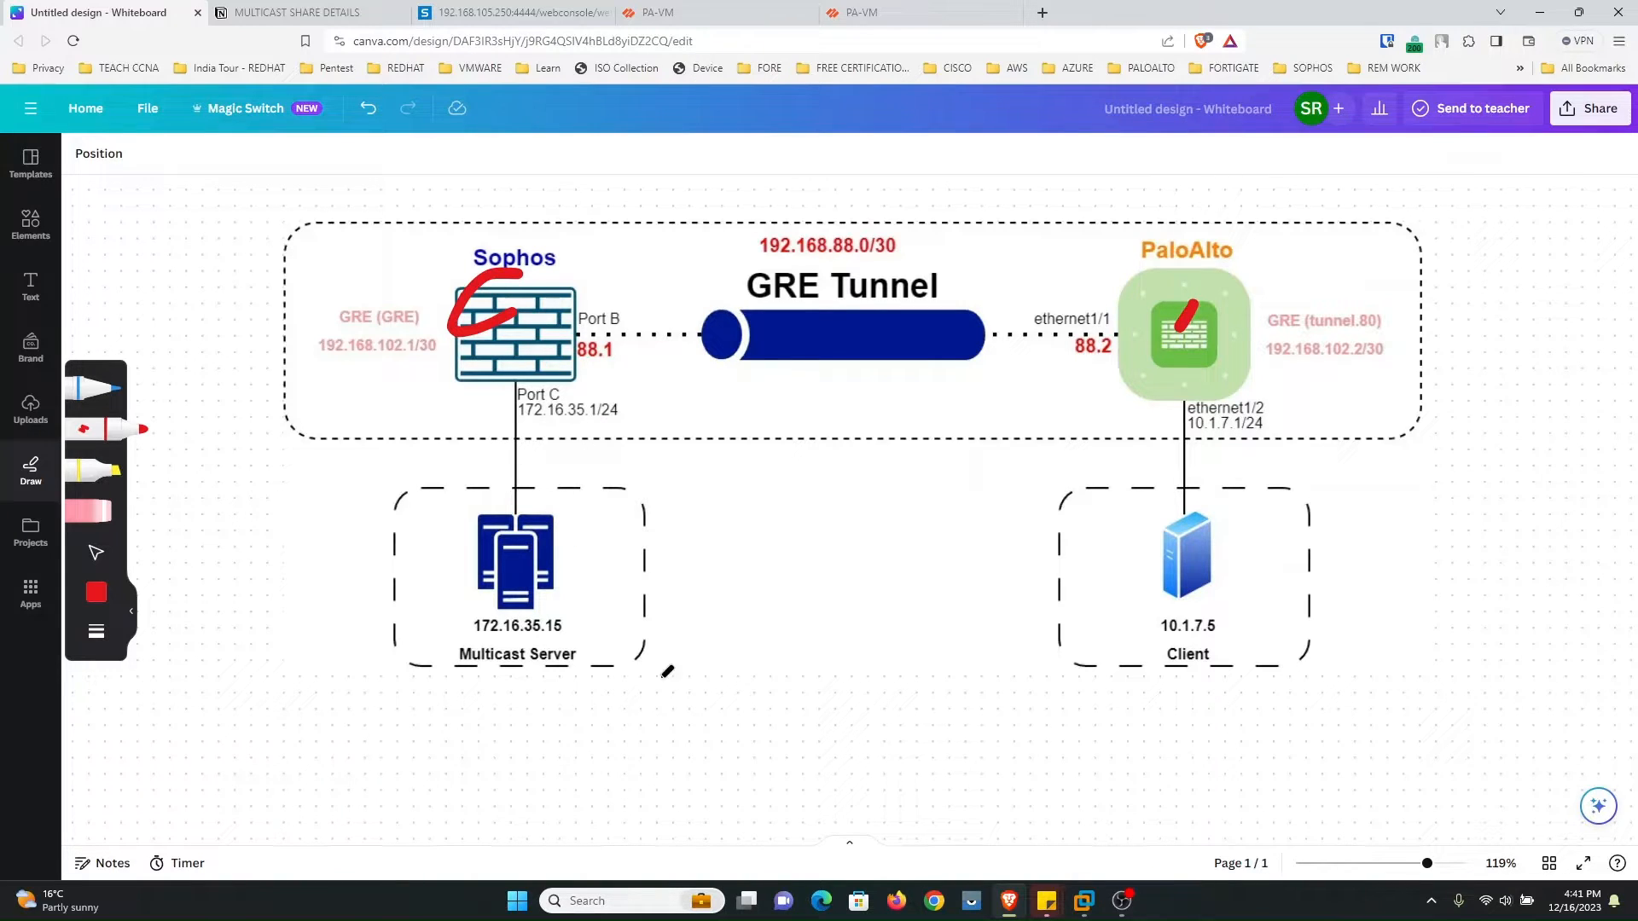
{"action": "mouse_move", "coordinate": [554, 518]}
{"action": "left_mouse_down"}
{"action": "mouse_move", "coordinate": [750, 745]}
{"action": "mouse_move", "coordinate": [485, 460]}
{"action": "left_mouse_up"}
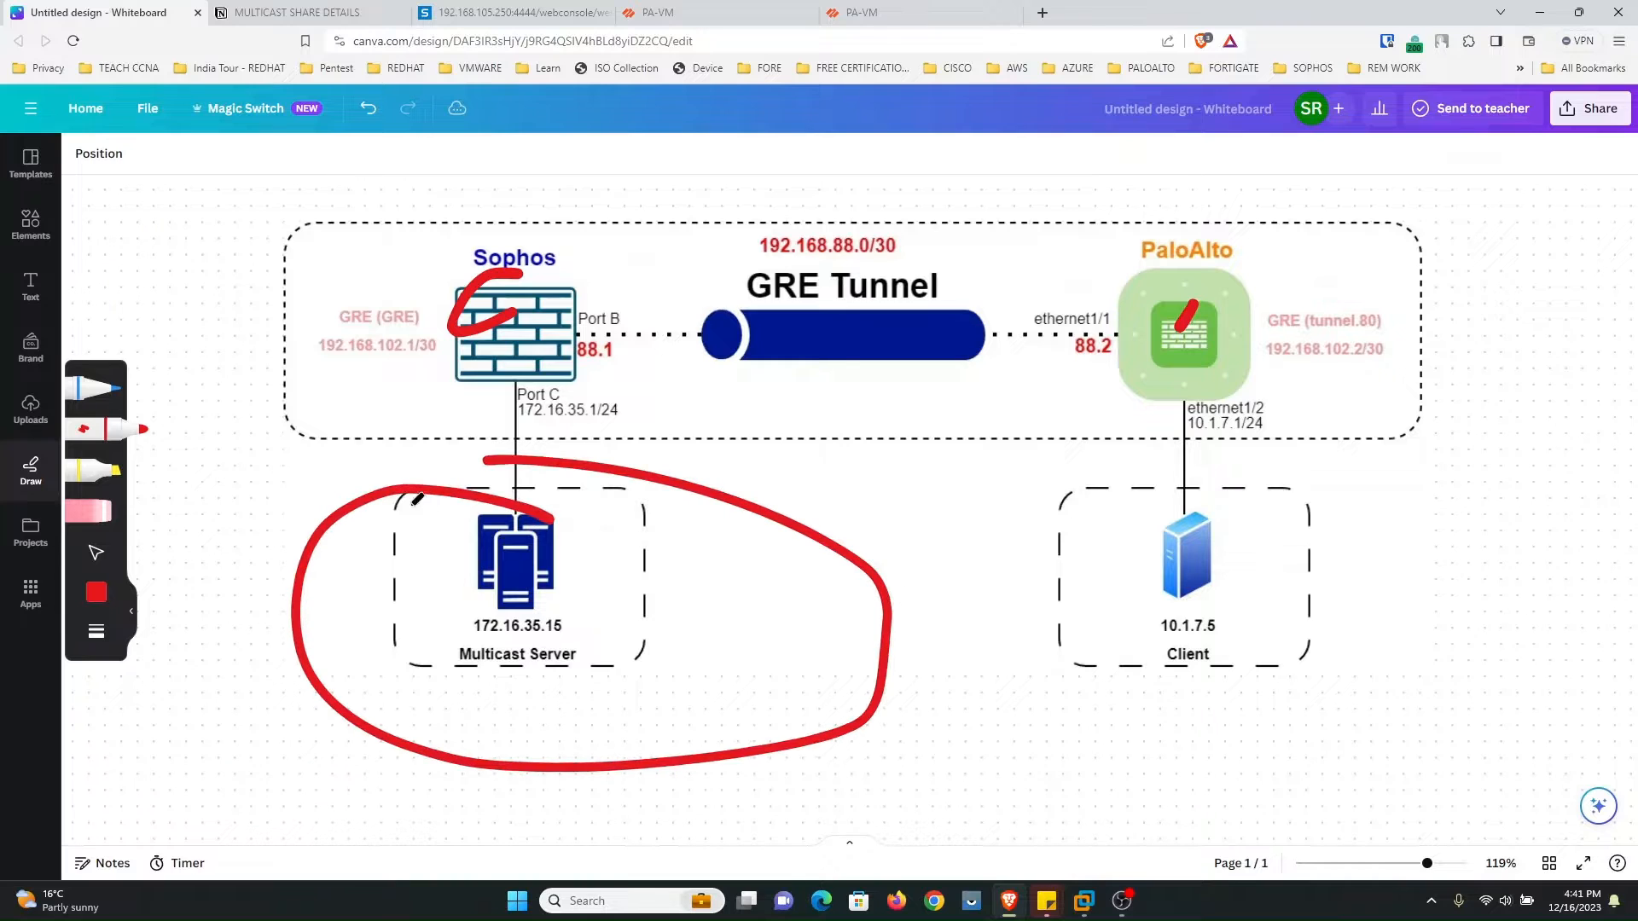
Step: Draw red strokes linking the two GRE endpoints, tick both firewalls, and draw an arrow from the Multicast Server over the tunnel to the Client
{"action": "mouse_move", "coordinate": [294, 350]}
{"action": "left_mouse_down"}
{"action": "mouse_move", "coordinate": [821, 183]}
{"action": "mouse_move", "coordinate": [1216, 239]}
{"action": "mouse_move", "coordinate": [1334, 341]}
{"action": "left_mouse_up"}
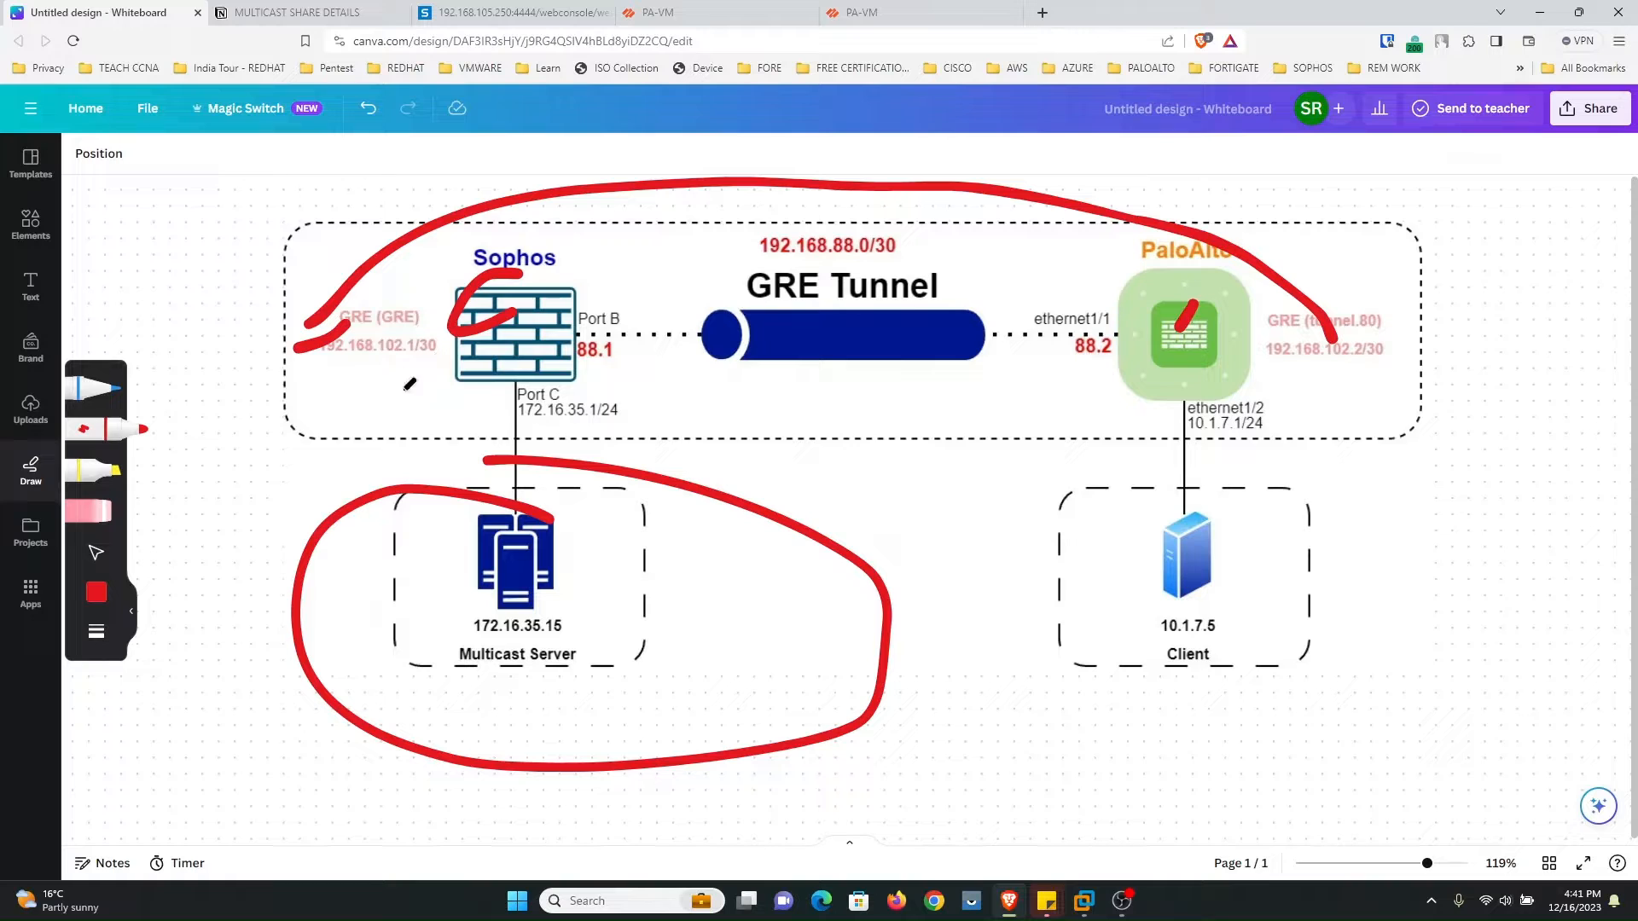
{"action": "mouse_move", "coordinate": [384, 376]}
{"action": "left_mouse_down"}
{"action": "mouse_move", "coordinate": [414, 389]}
{"action": "mouse_move", "coordinate": [806, 243]}
{"action": "left_mouse_up"}
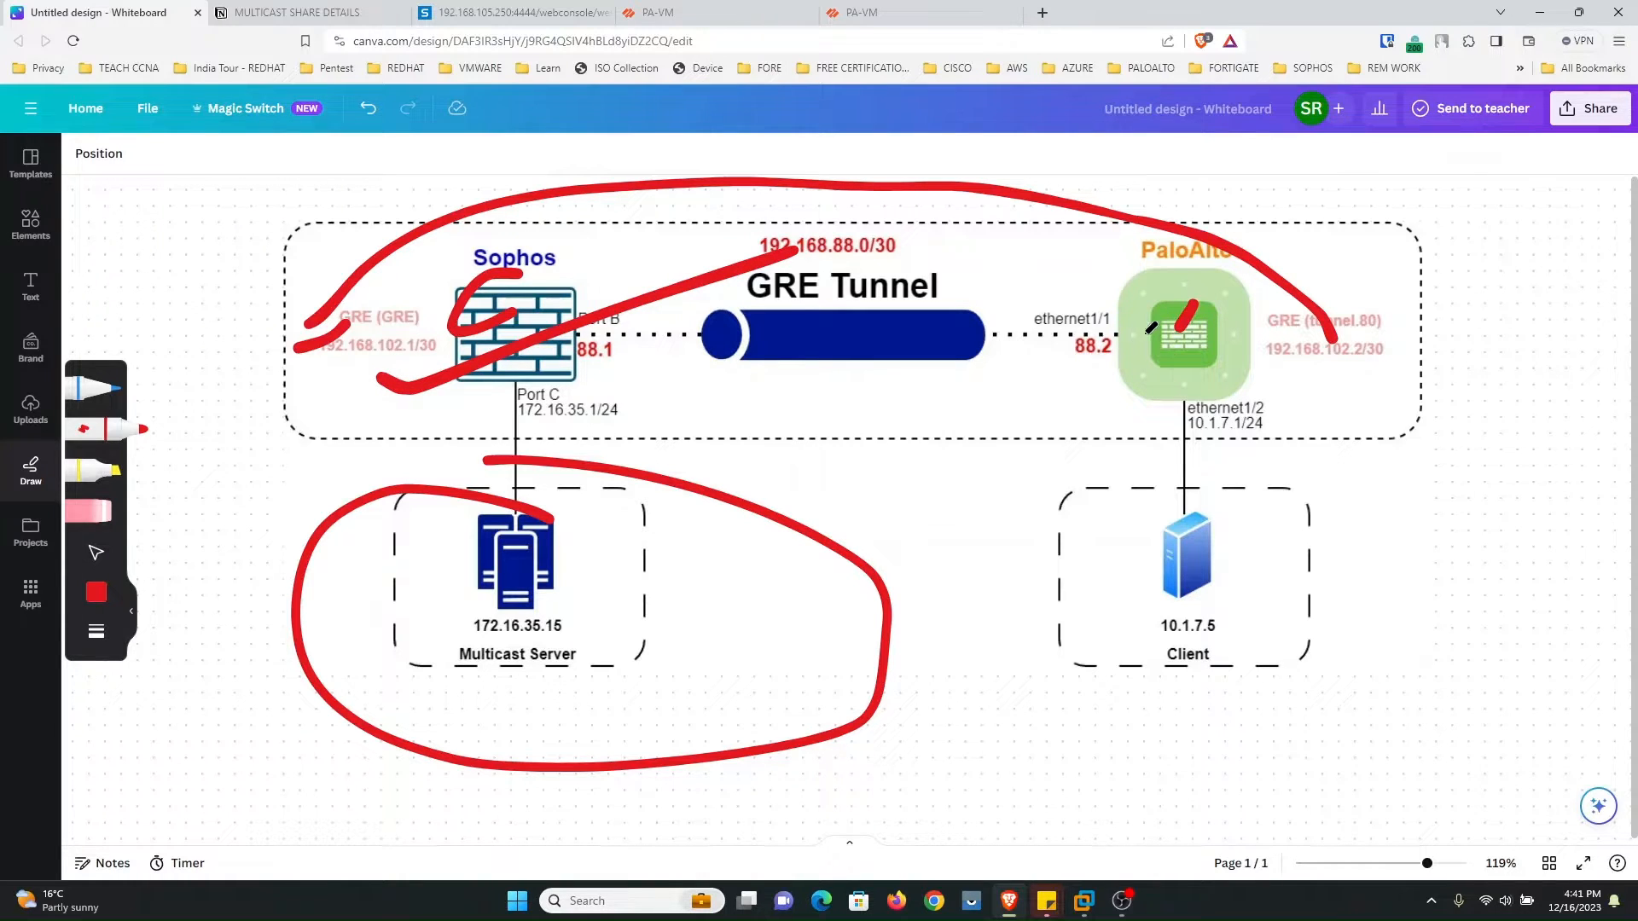
{"action": "left_click_drag", "start_coordinate": [1143, 334], "coordinate": [1493, 218]}
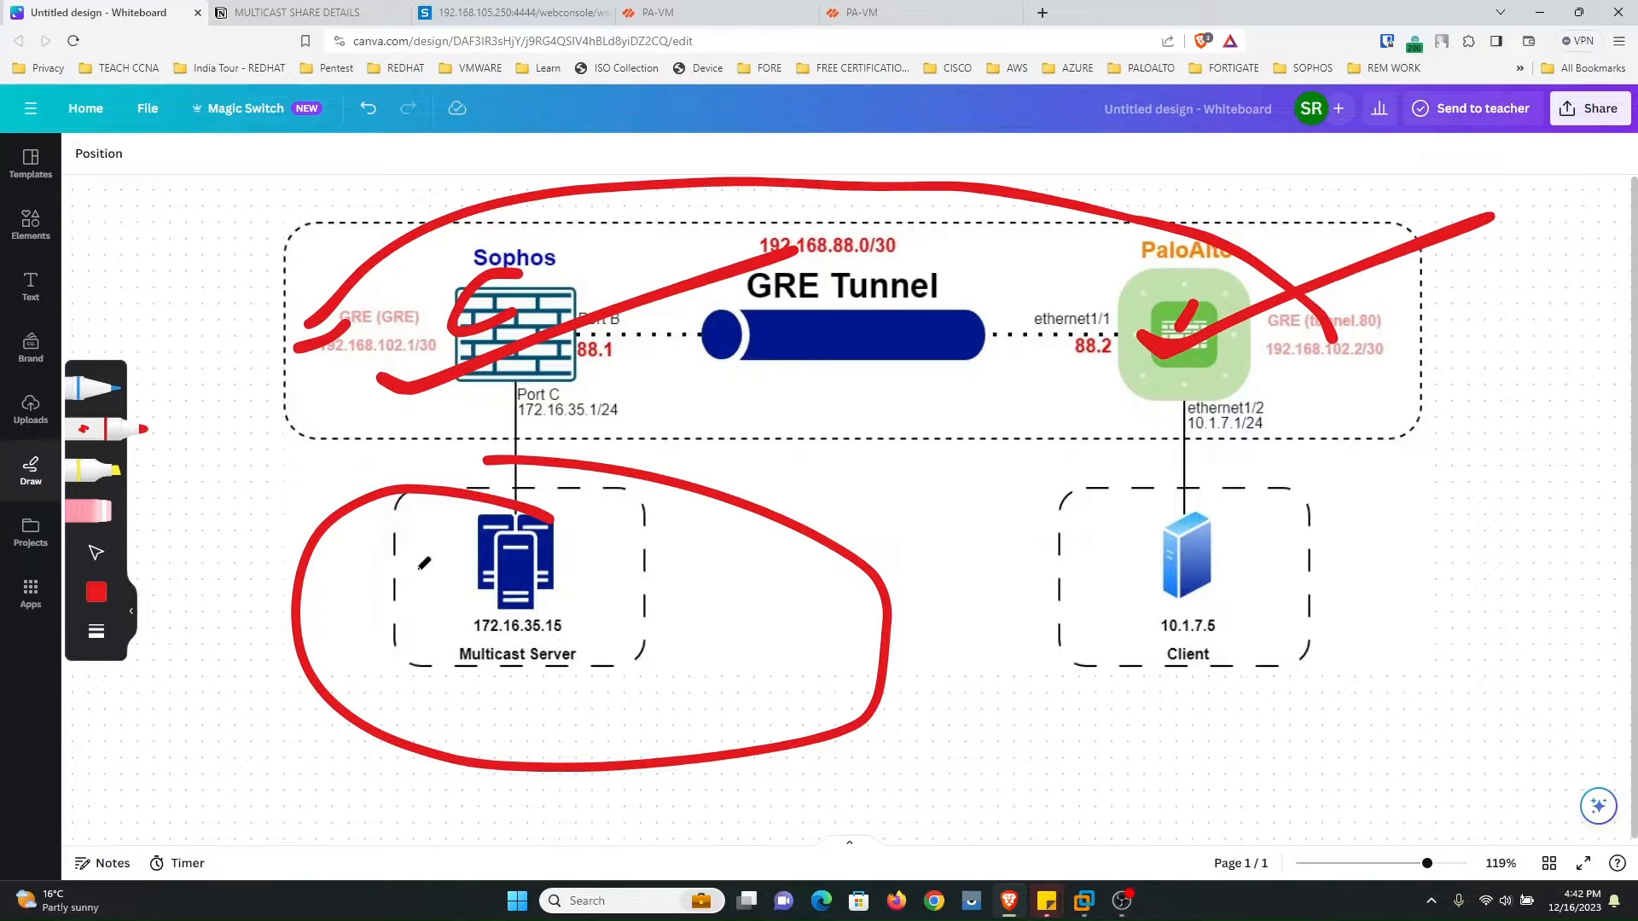
{"action": "mouse_move", "coordinate": [474, 559]}
{"action": "left_mouse_down"}
{"action": "mouse_move", "coordinate": [452, 533]}
{"action": "mouse_move", "coordinate": [375, 244]}
{"action": "mouse_move", "coordinate": [1051, 164]}
{"action": "mouse_move", "coordinate": [1288, 266]}
{"action": "mouse_move", "coordinate": [1337, 296]}
{"action": "mouse_move", "coordinate": [1356, 337]}
{"action": "mouse_move", "coordinate": [1215, 533]}
{"action": "mouse_move", "coordinate": [1283, 524]}
{"action": "mouse_move", "coordinate": [1220, 551]}
{"action": "left_mouse_up"}
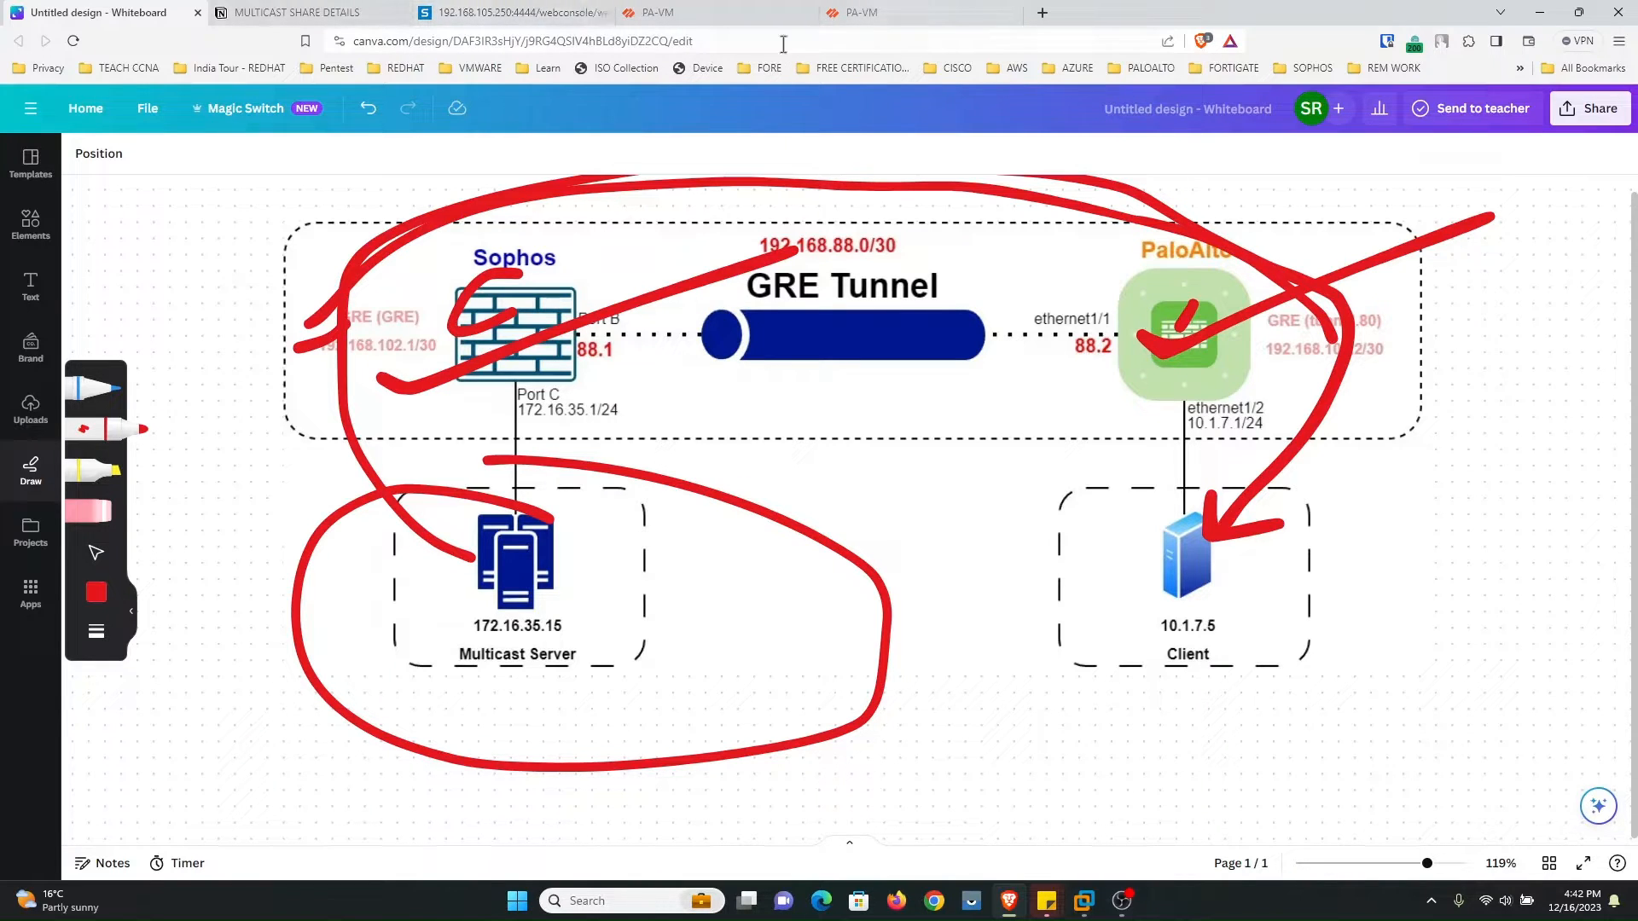
Step: Switch to VMware Workstation and open the PA_VM_LAN and SOPHOS_VM_LAN consoles from host 192.168.105.25
{"action": "left_click", "coordinate": [563, 11]}
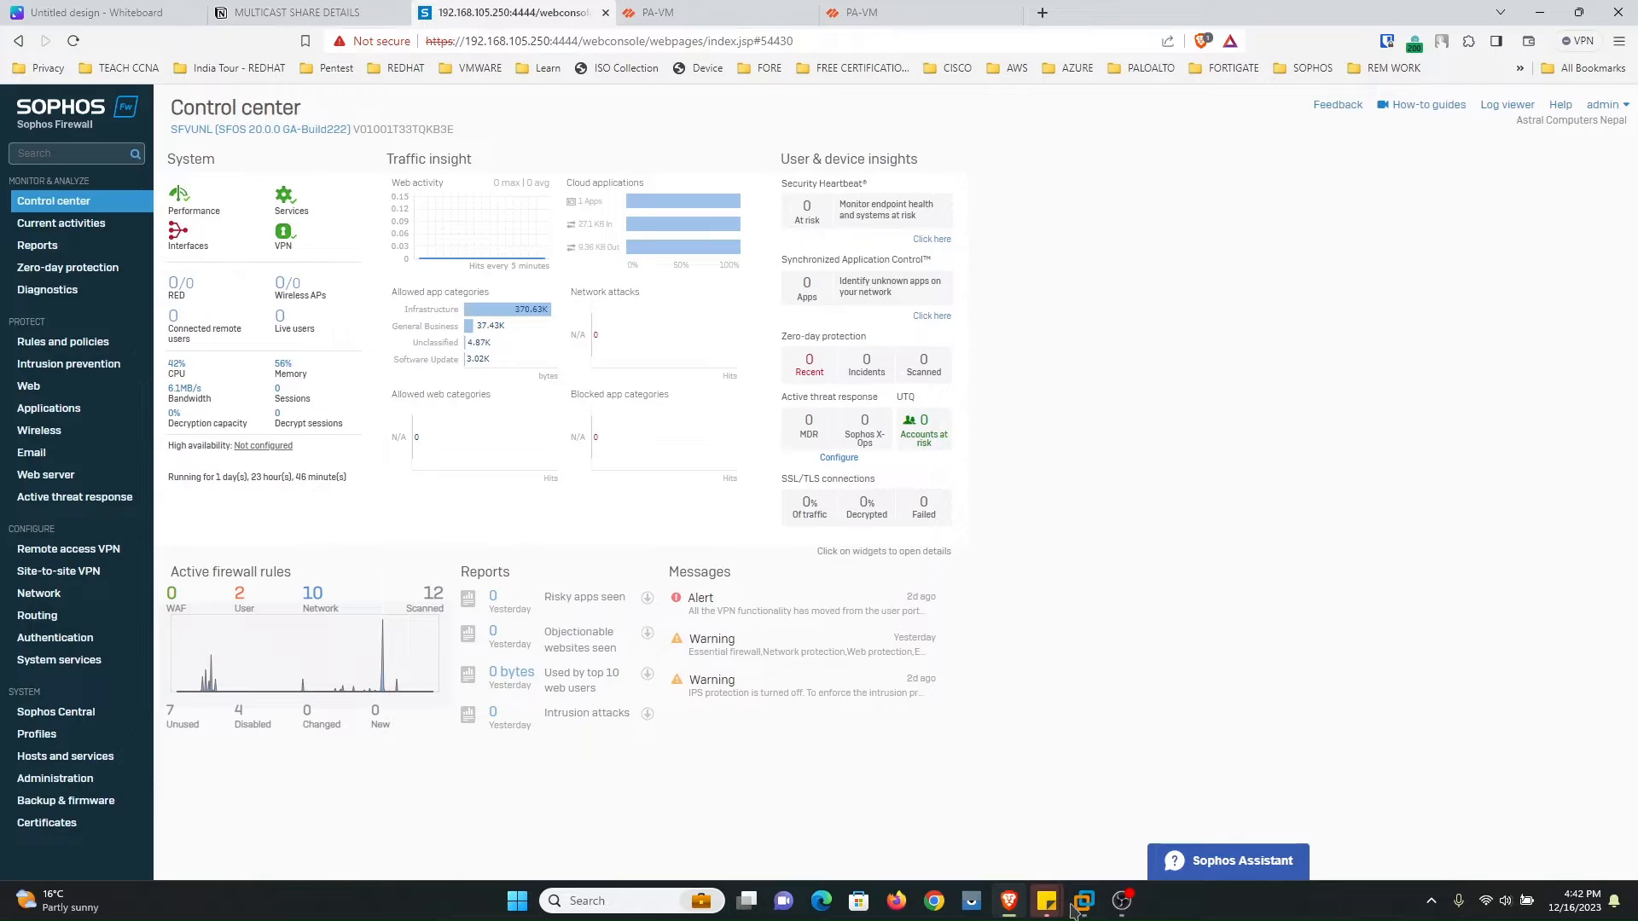
{"action": "mouse_move", "coordinate": [1084, 901]}
{"action": "left_click", "coordinate": [1128, 809]}
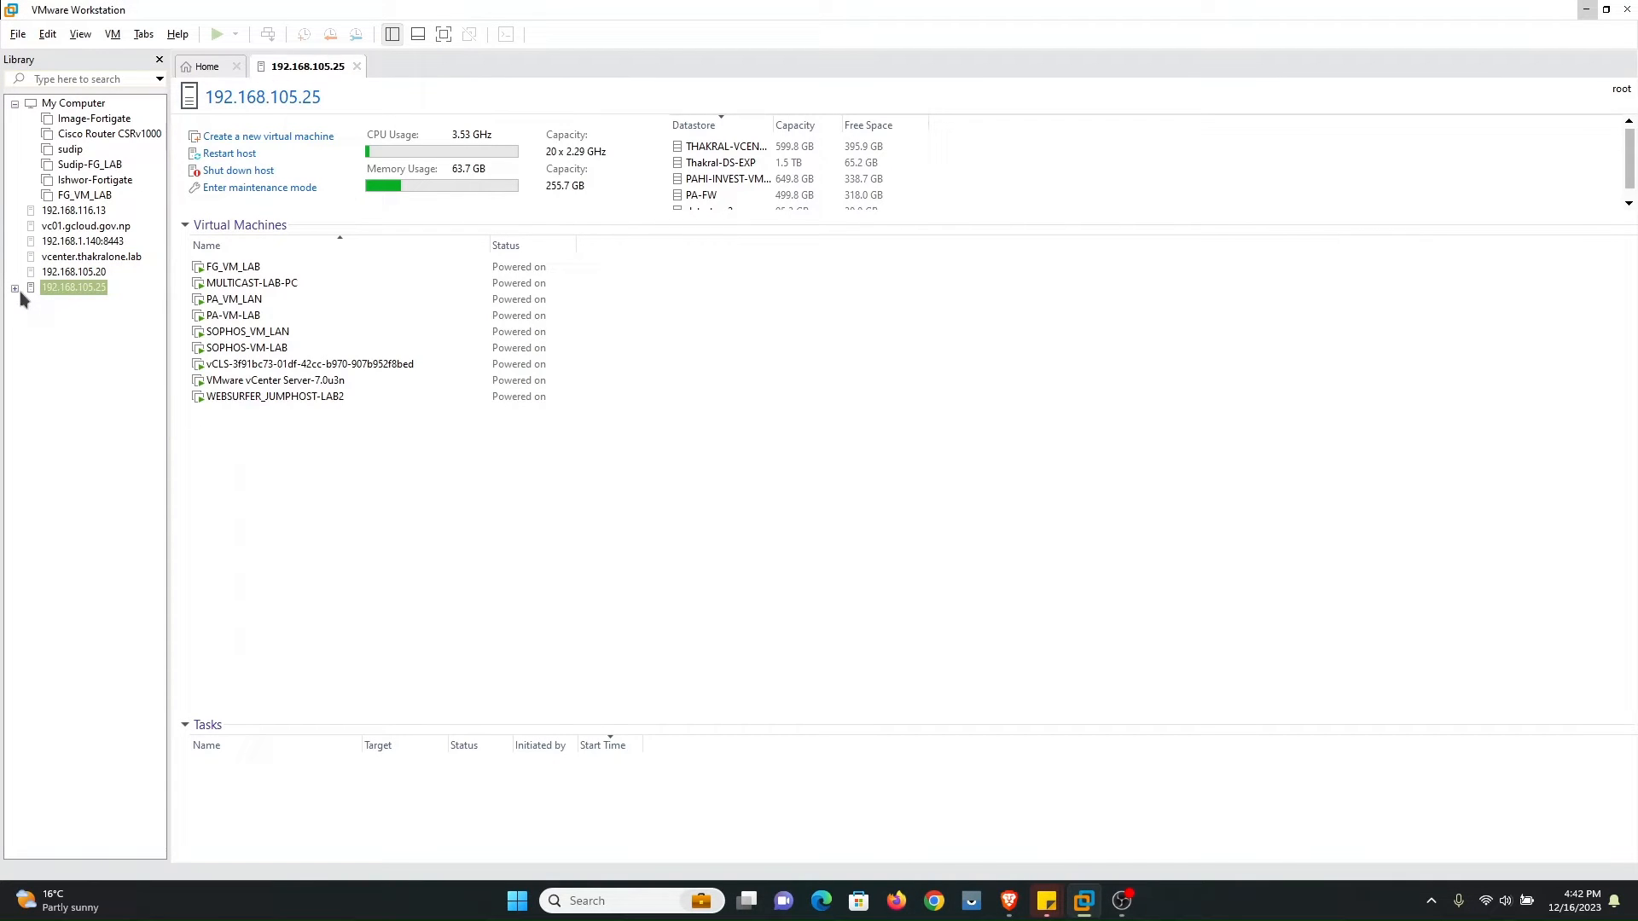
{"action": "left_click", "coordinate": [16, 289]}
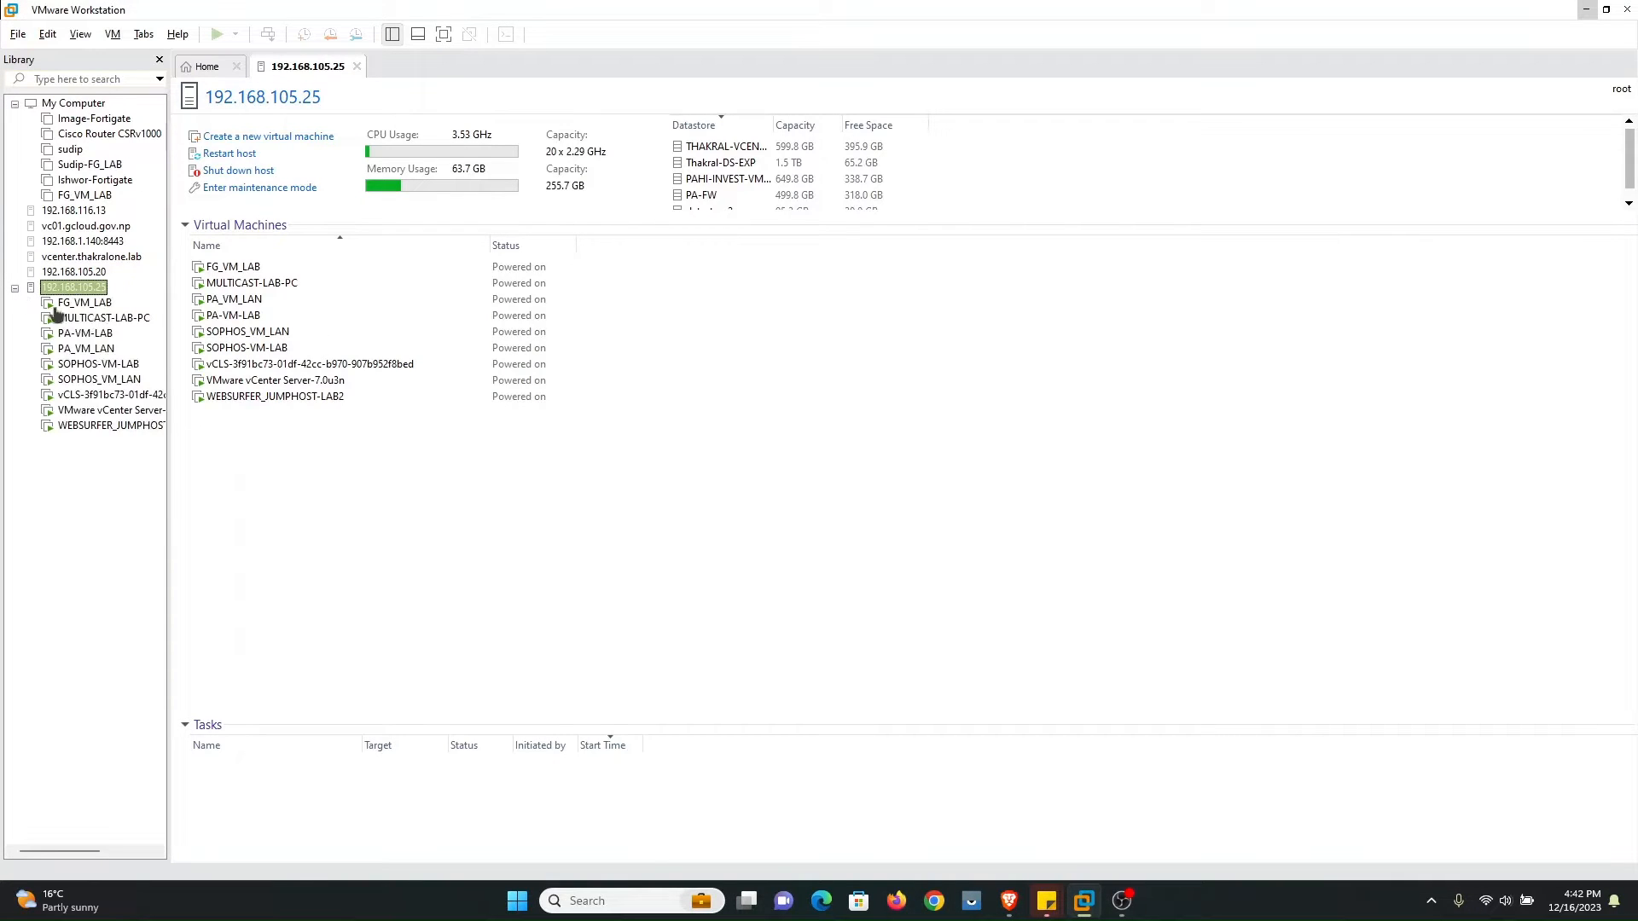
{"action": "left_click", "coordinate": [90, 350]}
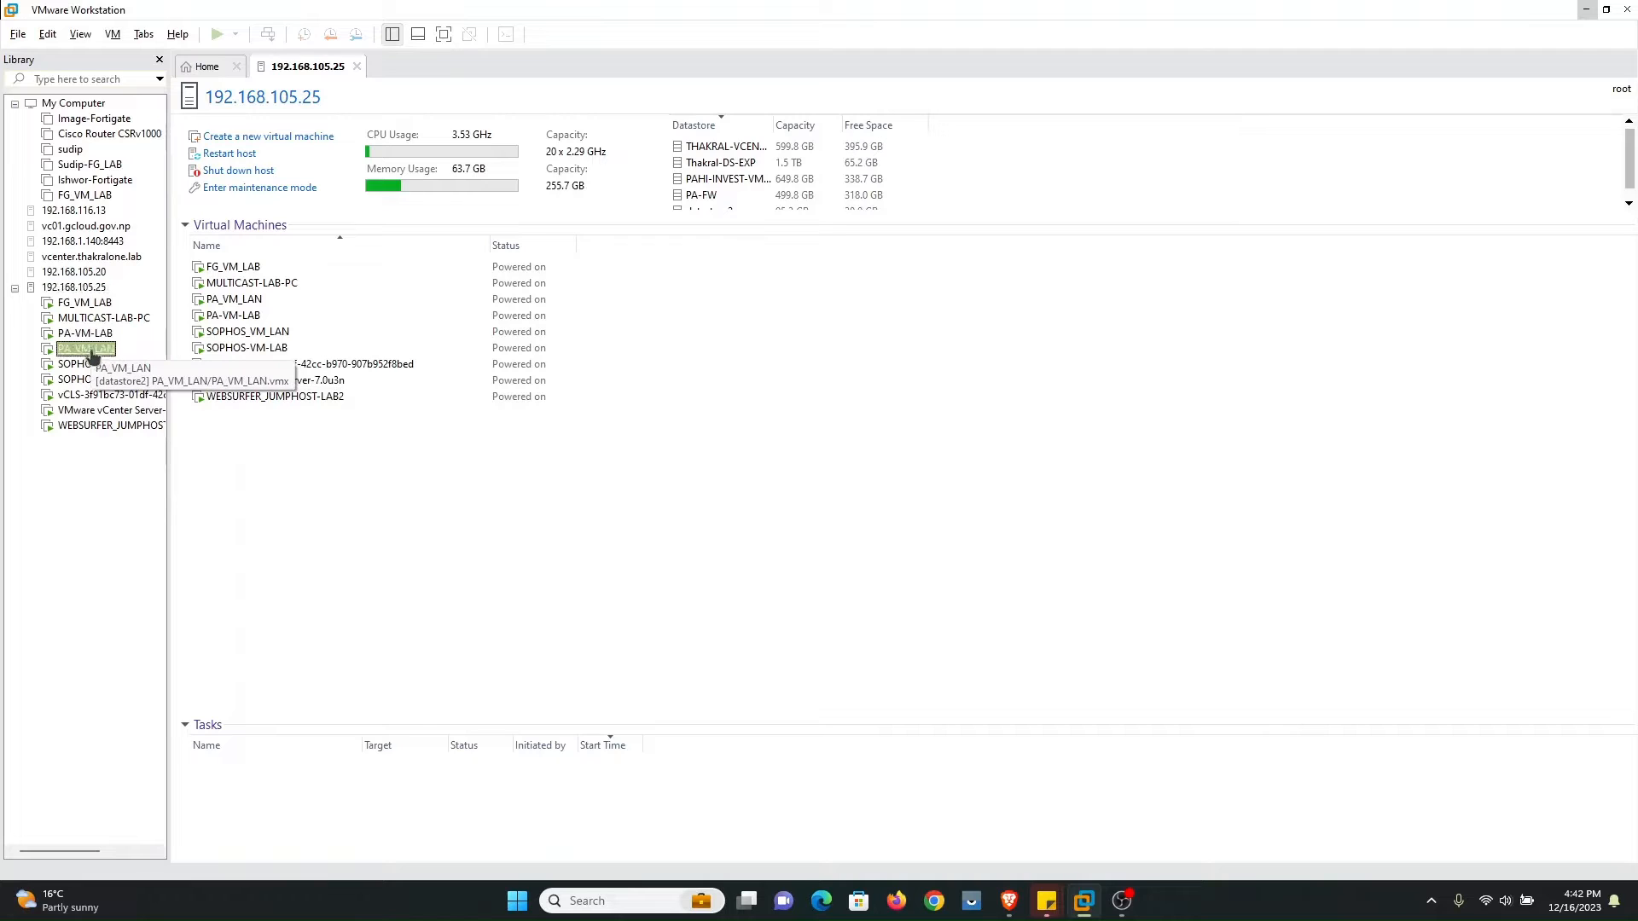
{"action": "double_click", "coordinate": [89, 350]}
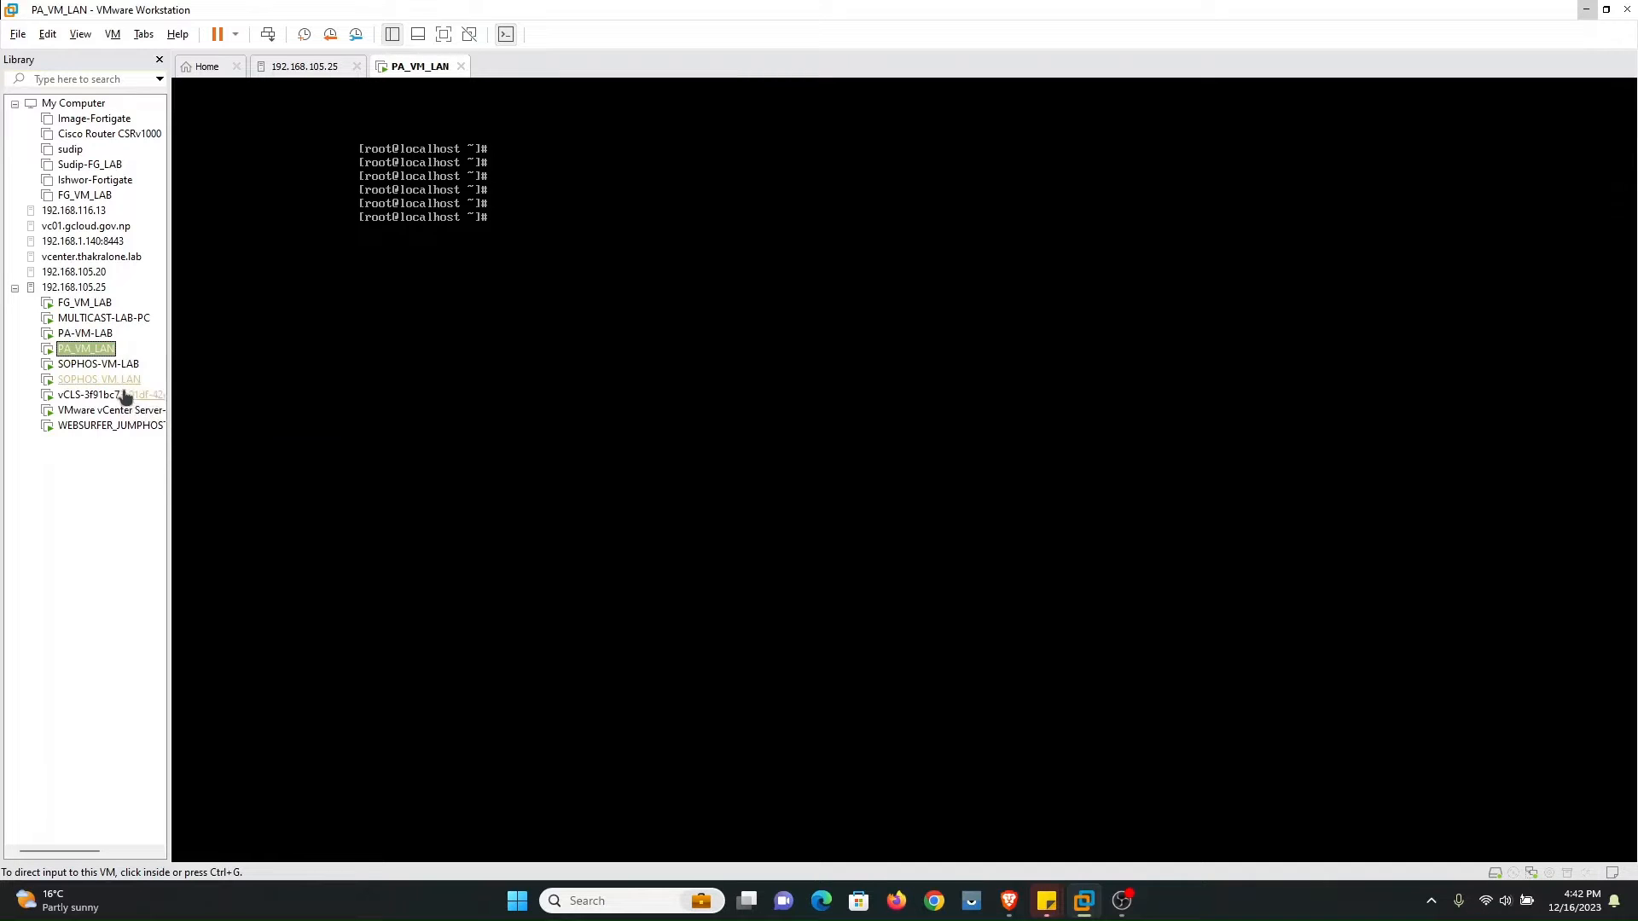
{"action": "left_click", "coordinate": [114, 382]}
{"action": "double_click", "coordinate": [113, 381]}
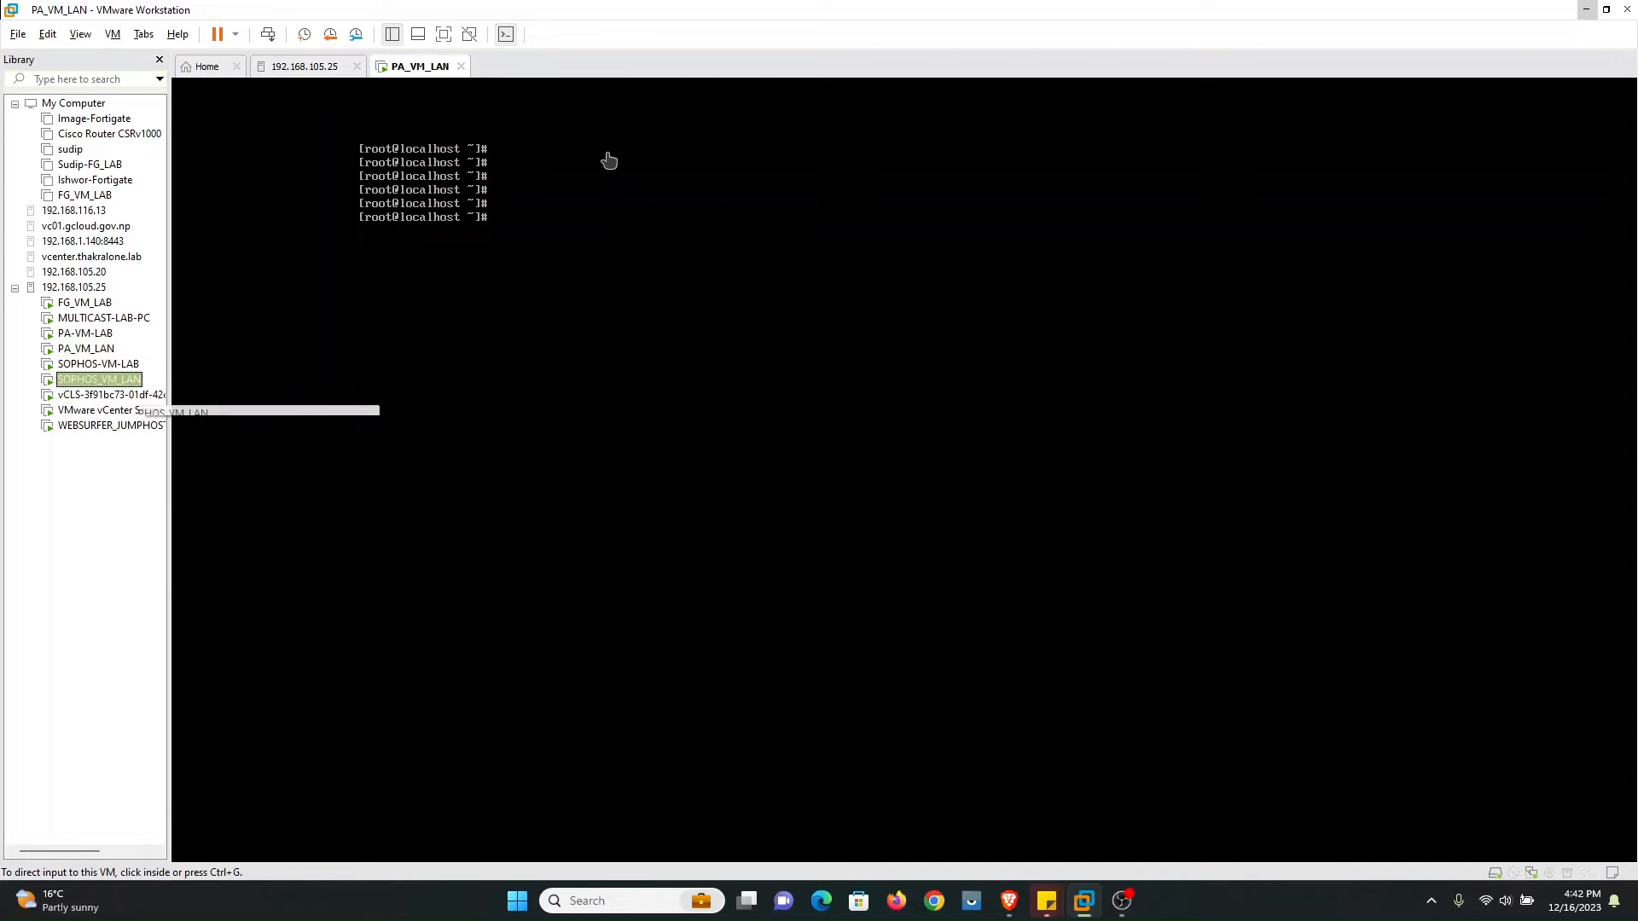
{"action": "left_click", "coordinate": [412, 68]}
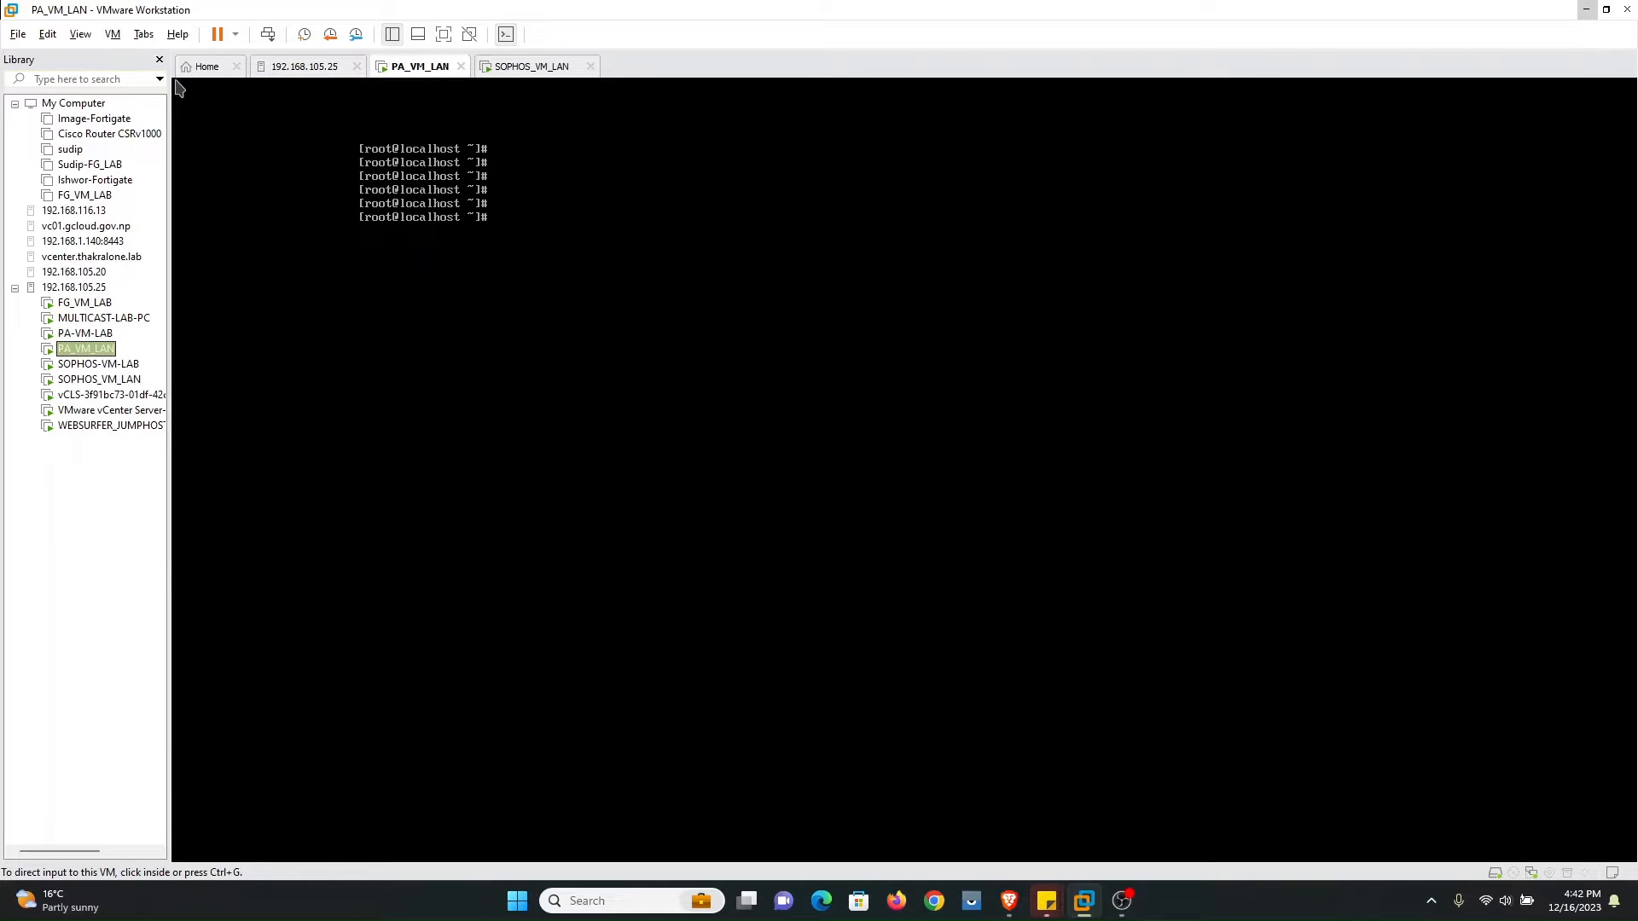
Step: Hide the library, close the 192.168.105.25 host view, and reorder the open consoles so PA_VM_LAN follows SOPHOS_VM_LAN
{"action": "left_click", "coordinate": [159, 59]}
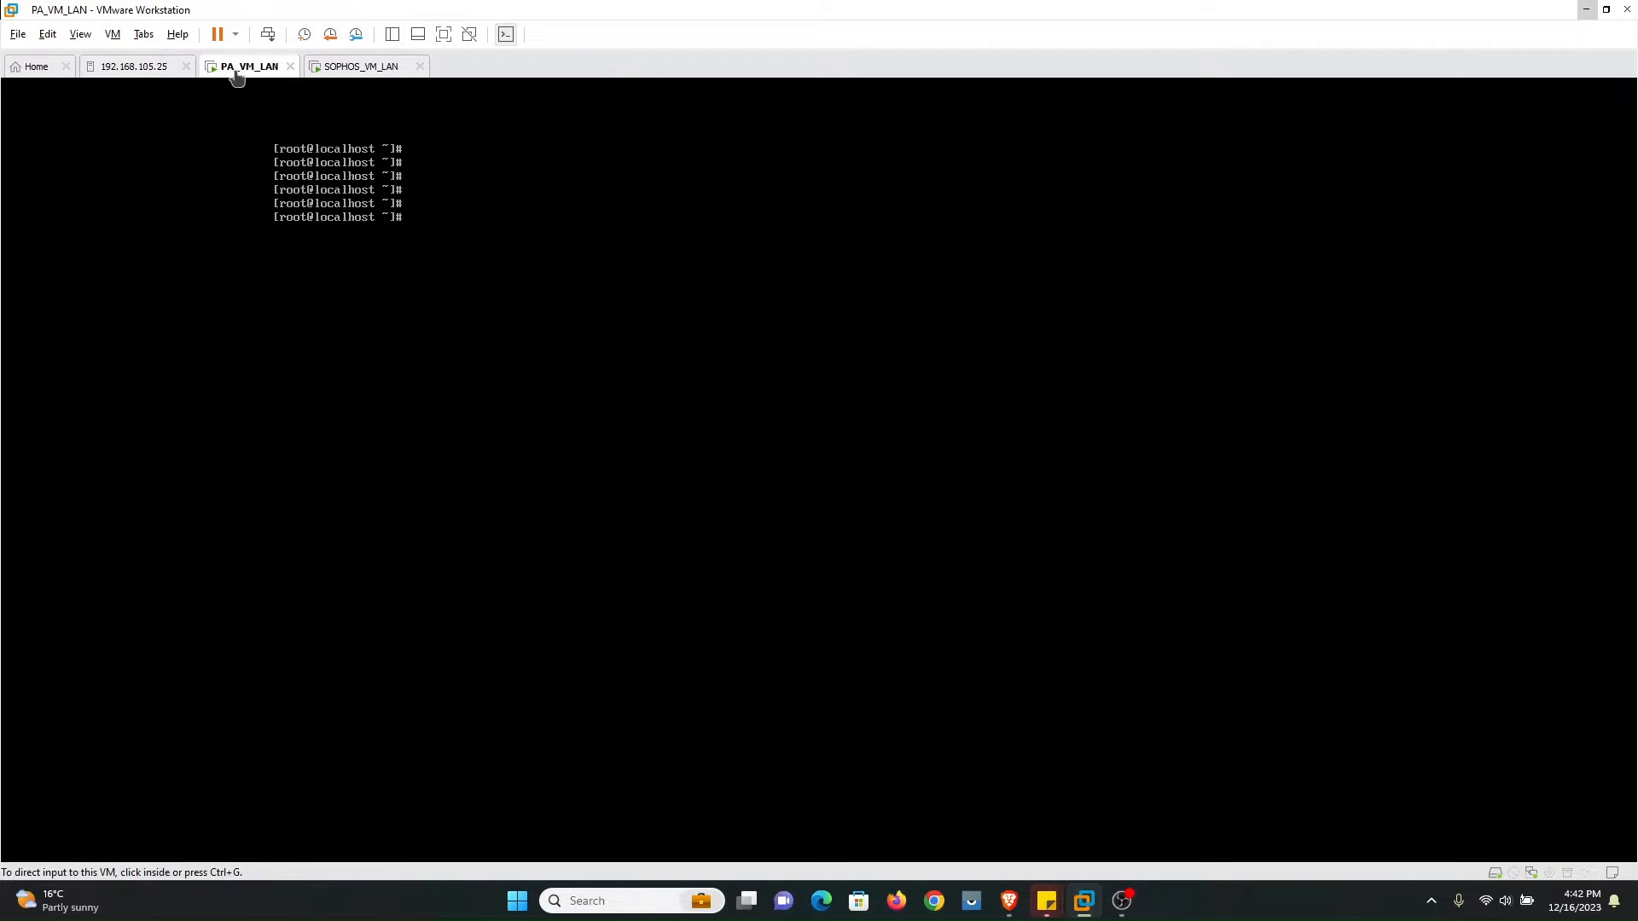
{"action": "left_click", "coordinate": [186, 65]}
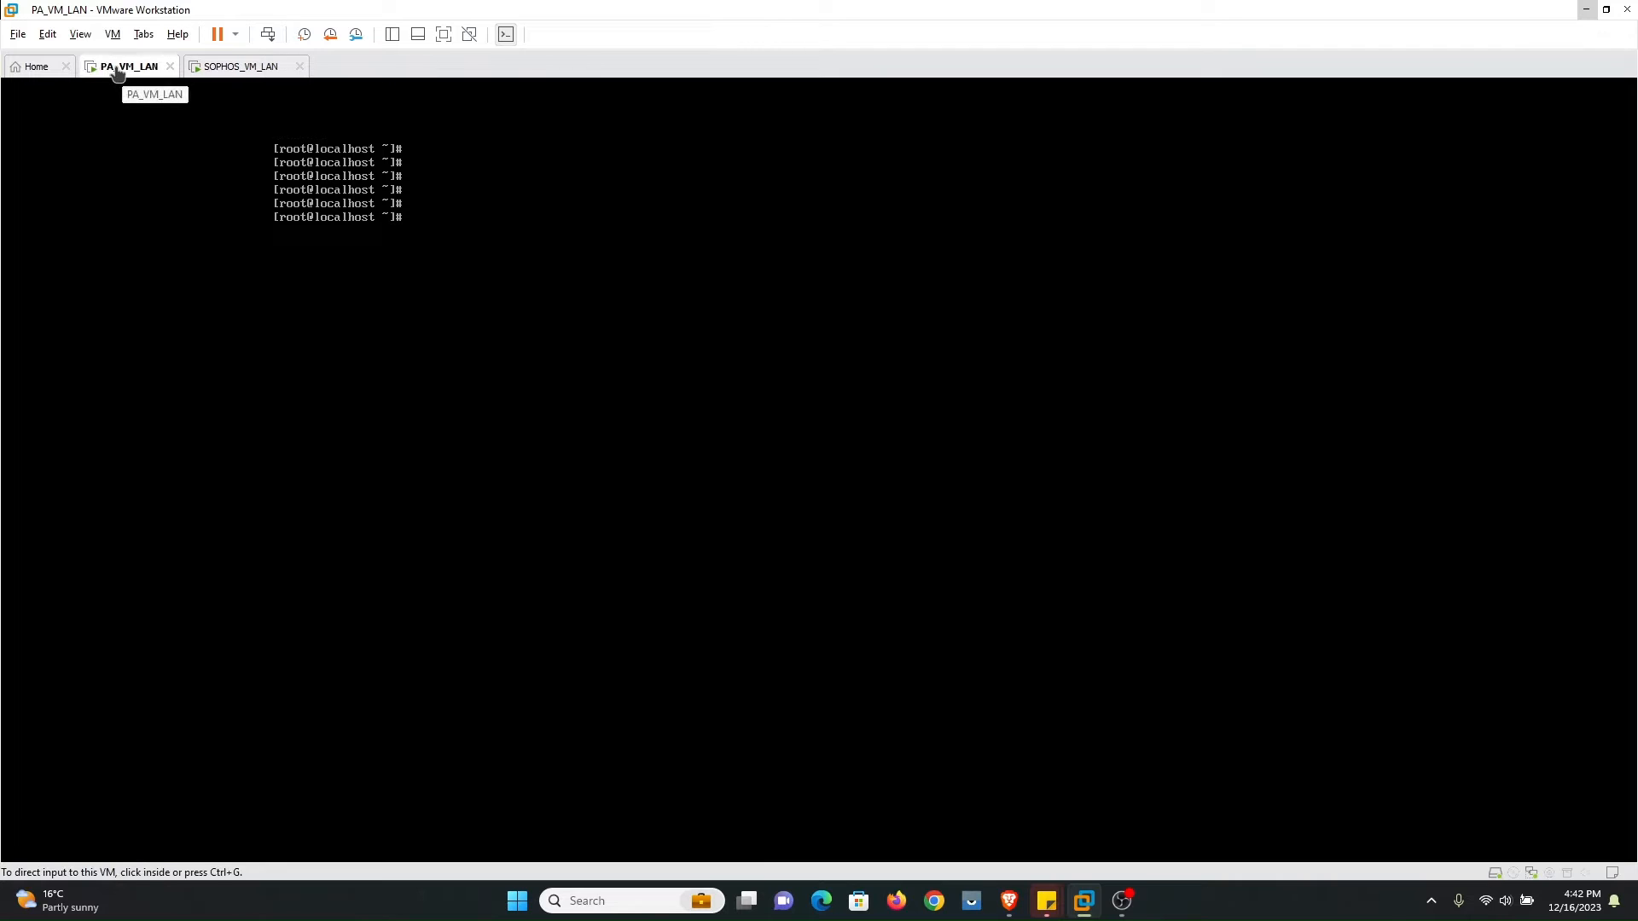
{"action": "left_click_drag", "start_coordinate": [145, 73], "coordinate": [258, 76]}
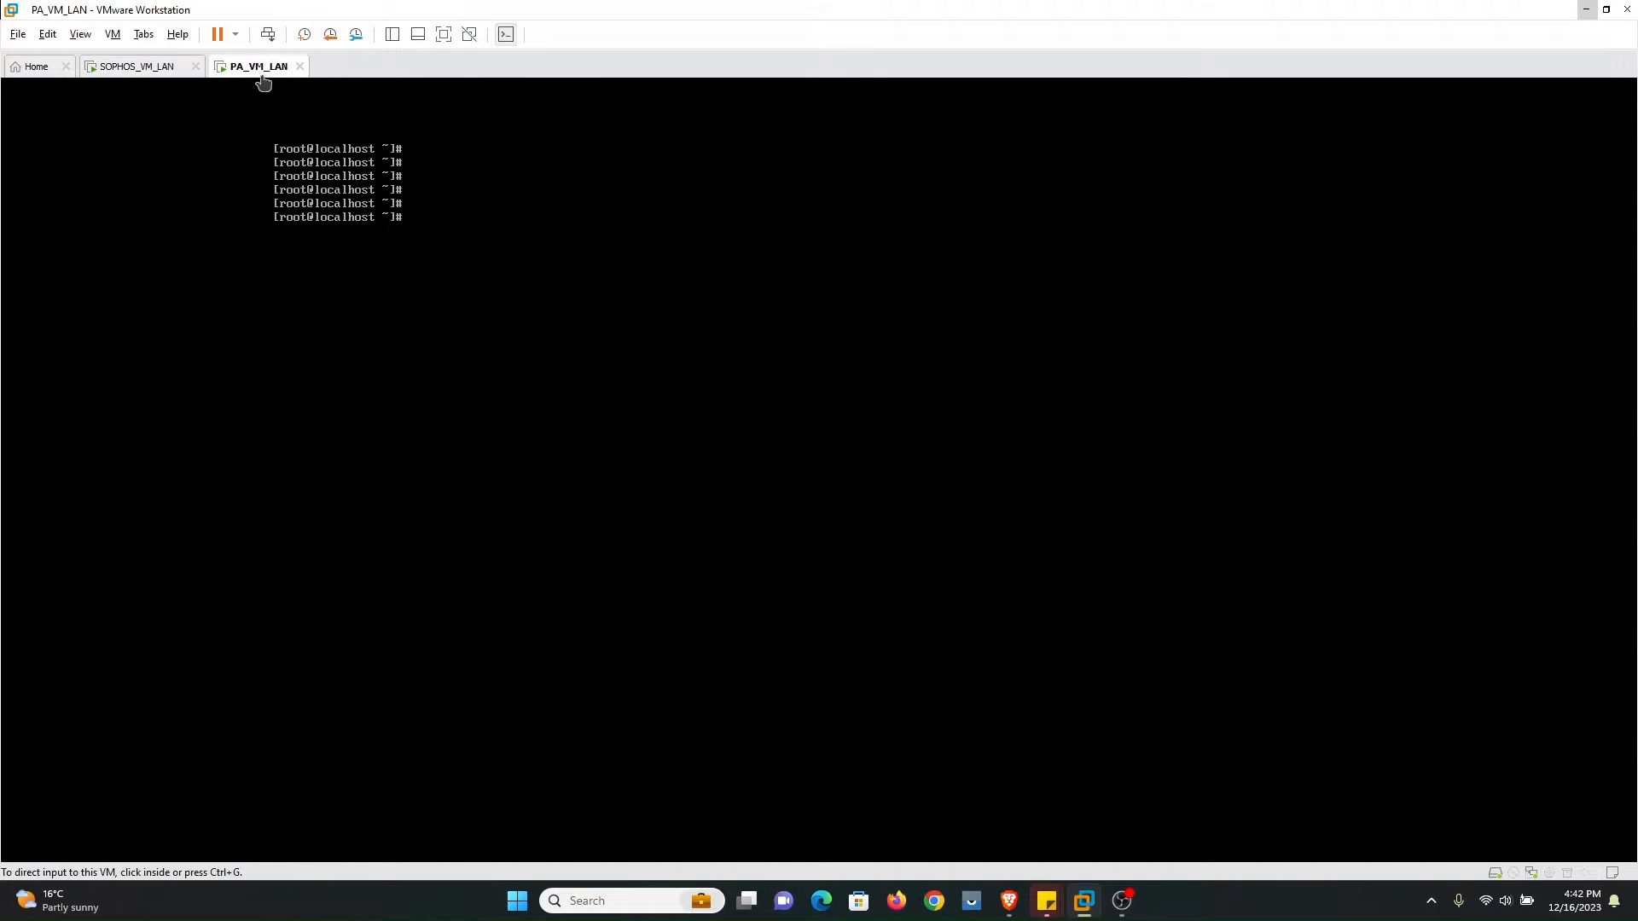
Step: Clear the SOPHOS_VM_LAN console and list its network interface addresses with ip a
{"action": "left_click", "coordinate": [146, 69]}
{"action": "left_click", "coordinate": [558, 491]}
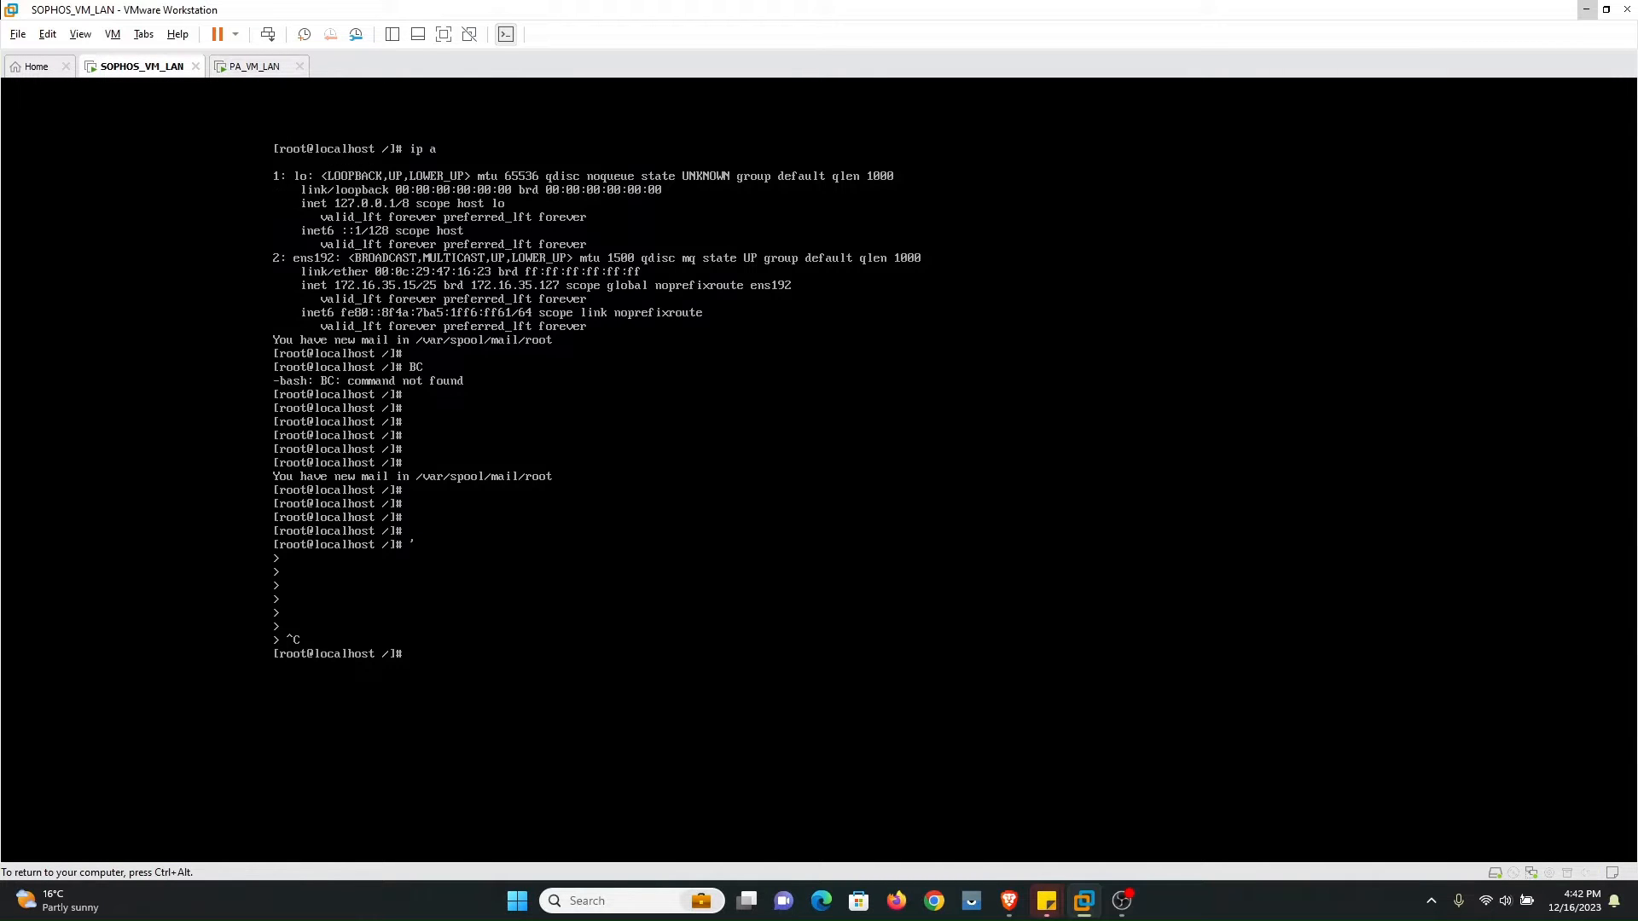
{"action": "type", "text": "clear"}
{"action": "key", "text": "Return"}
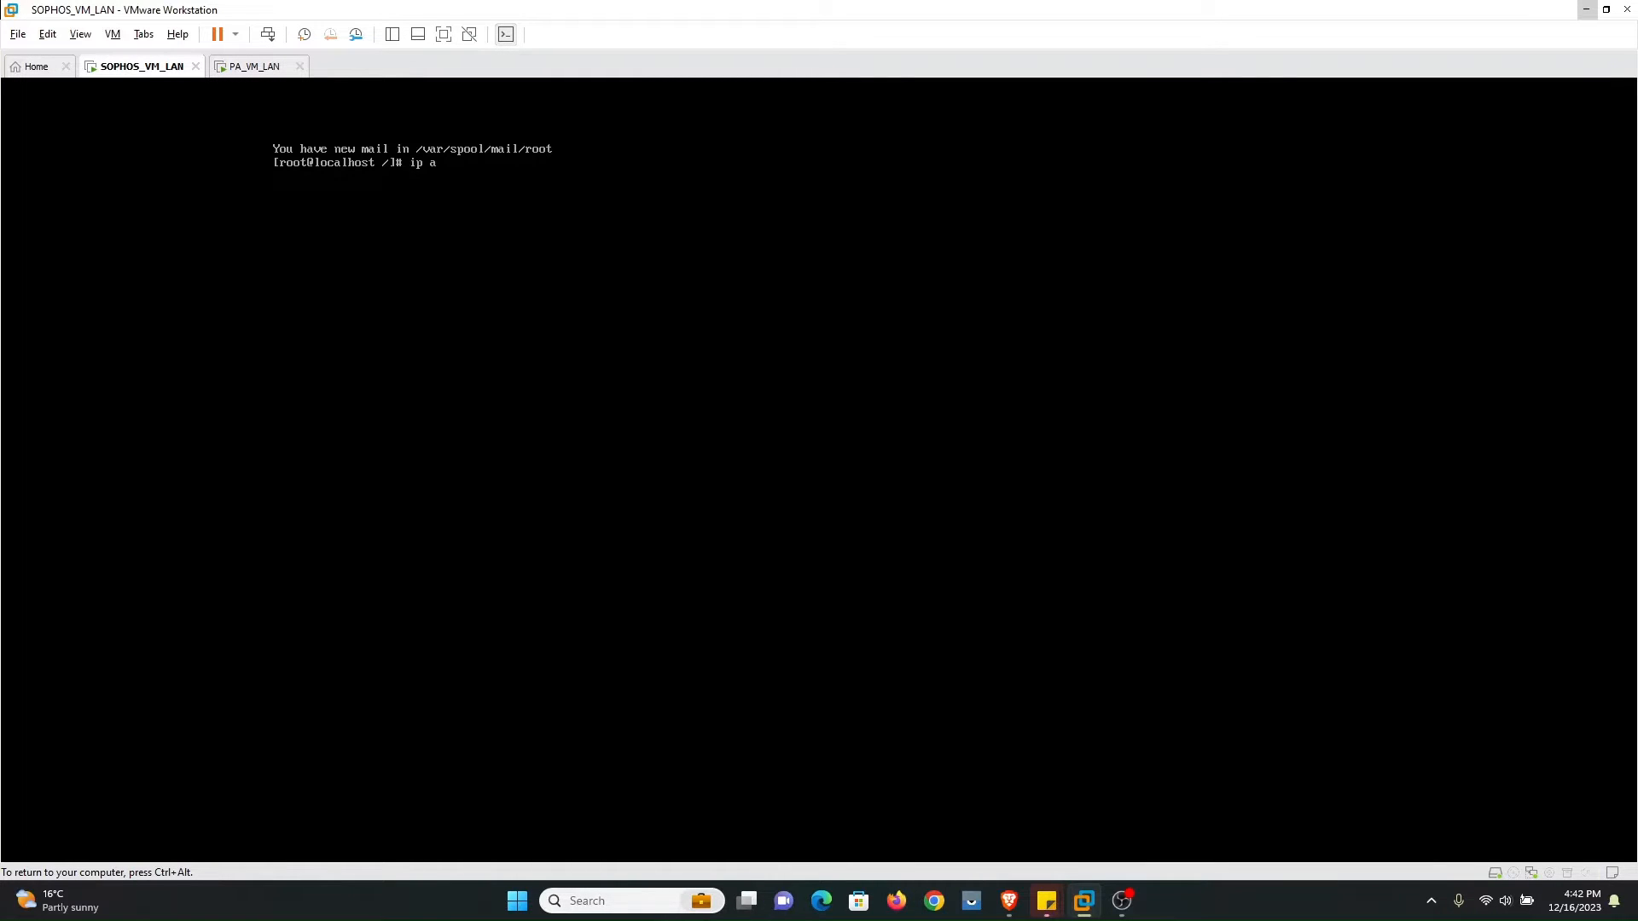
{"action": "type", "text": "ip a"}
{"action": "key", "text": "Return"}
{"action": "key", "text": "ctrl+alt"}
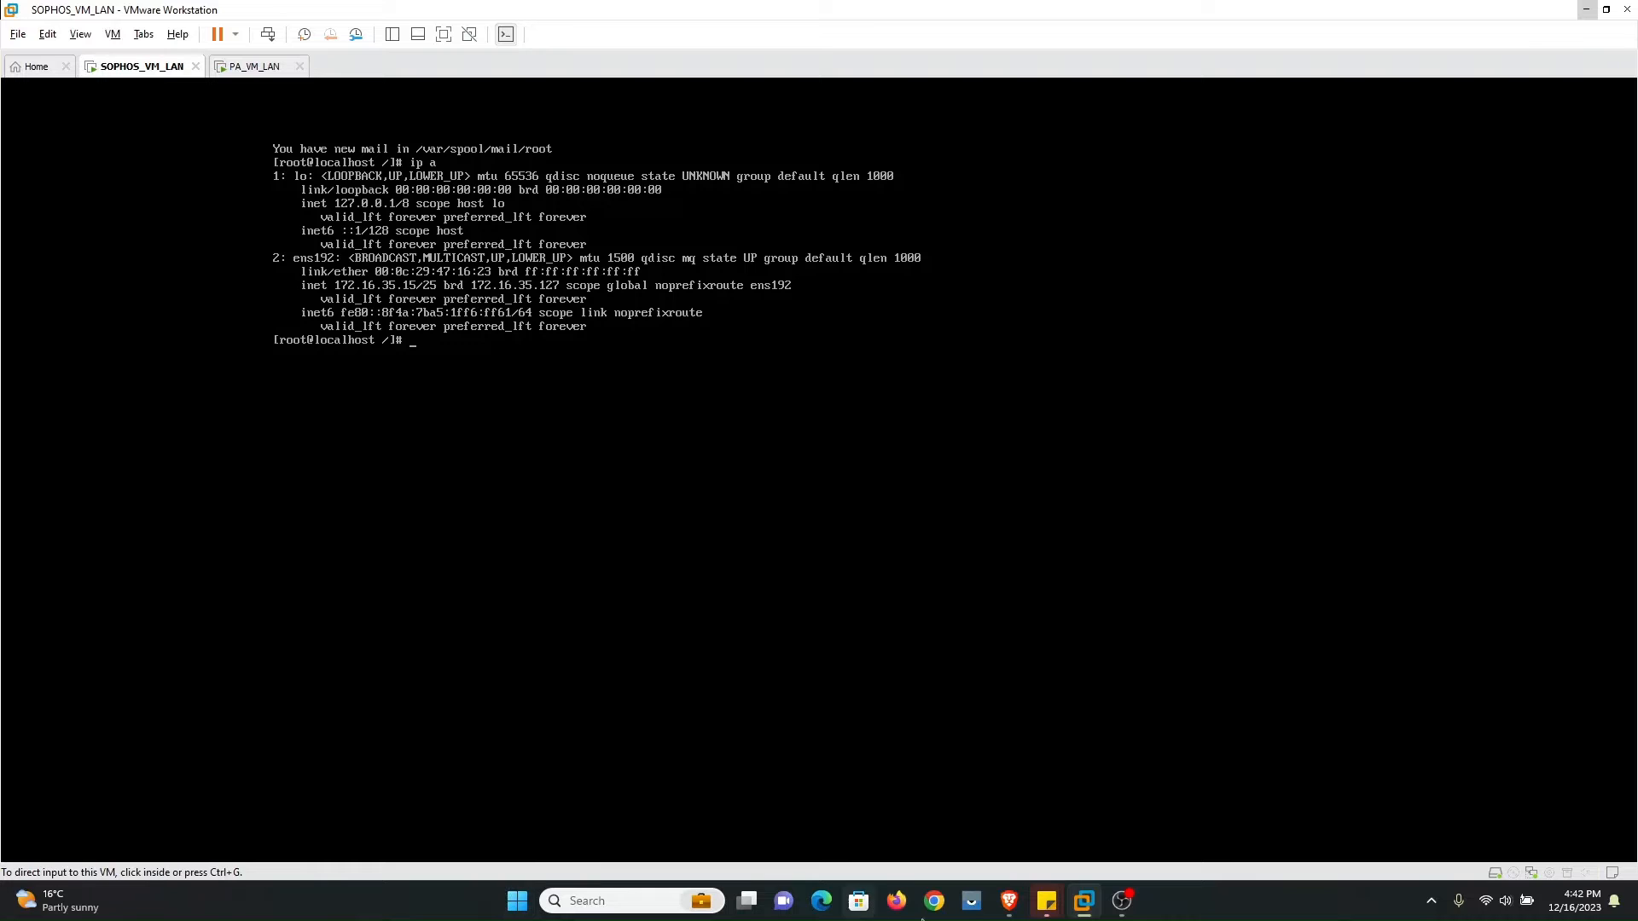
Step: Return to the Canva whiteboard in Brave and circle the Port C address and the Multicast Server's IP address in red
{"action": "left_click", "coordinate": [1010, 902]}
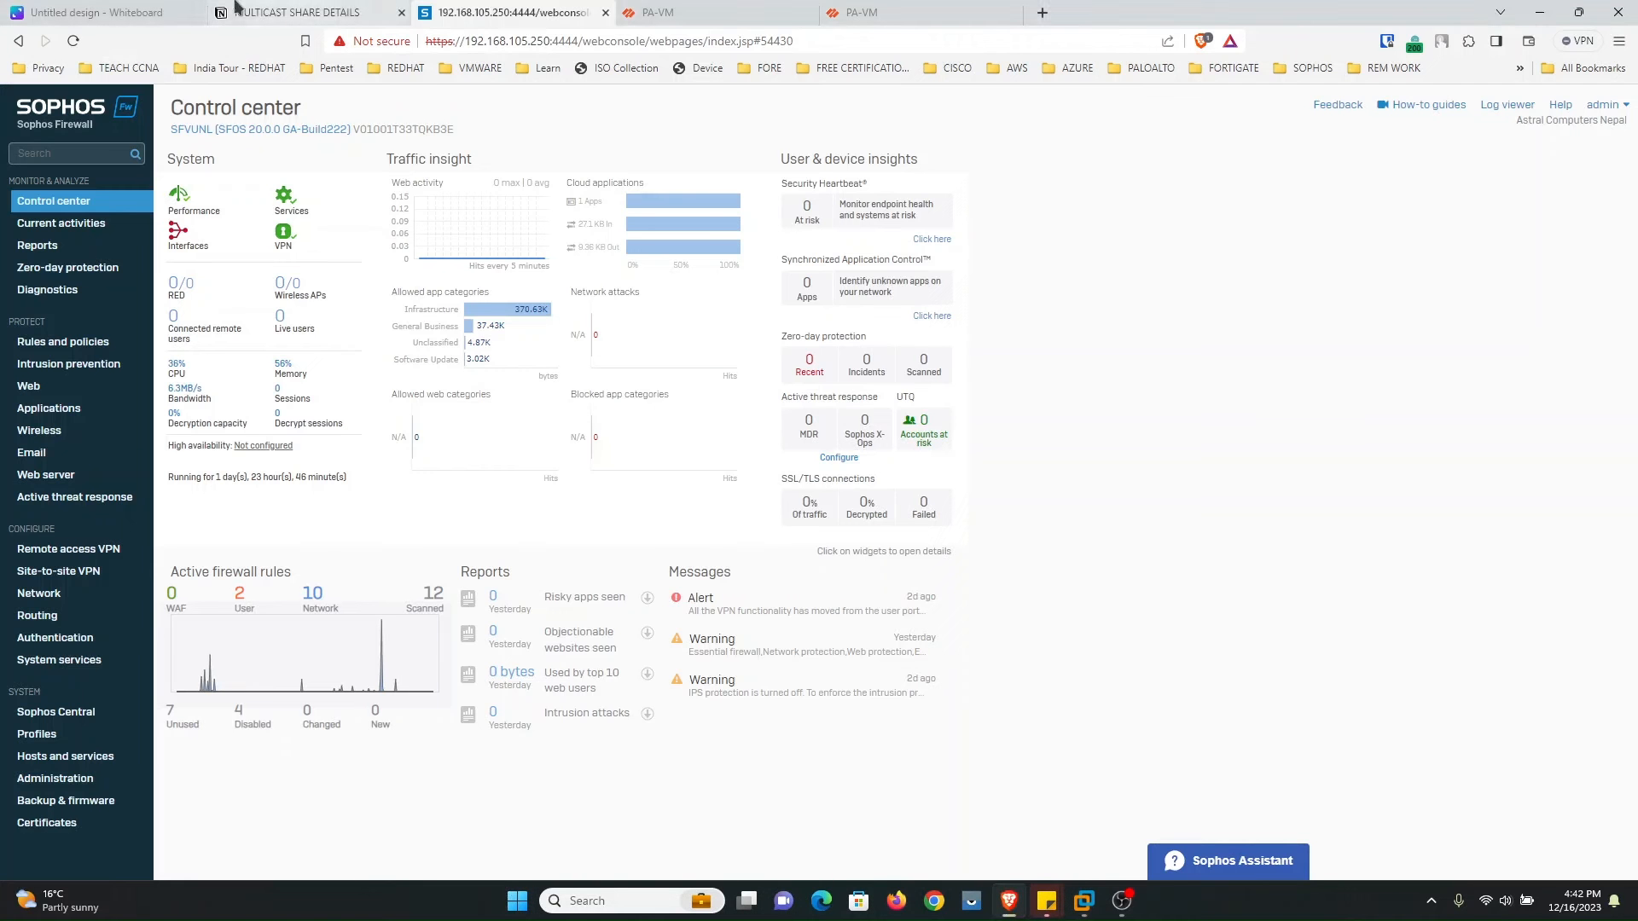
{"action": "left_click", "coordinate": [98, 12]}
{"action": "mouse_move", "coordinate": [520, 420]}
{"action": "left_mouse_down"}
{"action": "mouse_move", "coordinate": [678, 412]}
{"action": "mouse_move", "coordinate": [546, 370]}
{"action": "mouse_move", "coordinate": [493, 419]}
{"action": "mouse_move", "coordinate": [618, 444]}
{"action": "left_mouse_up"}
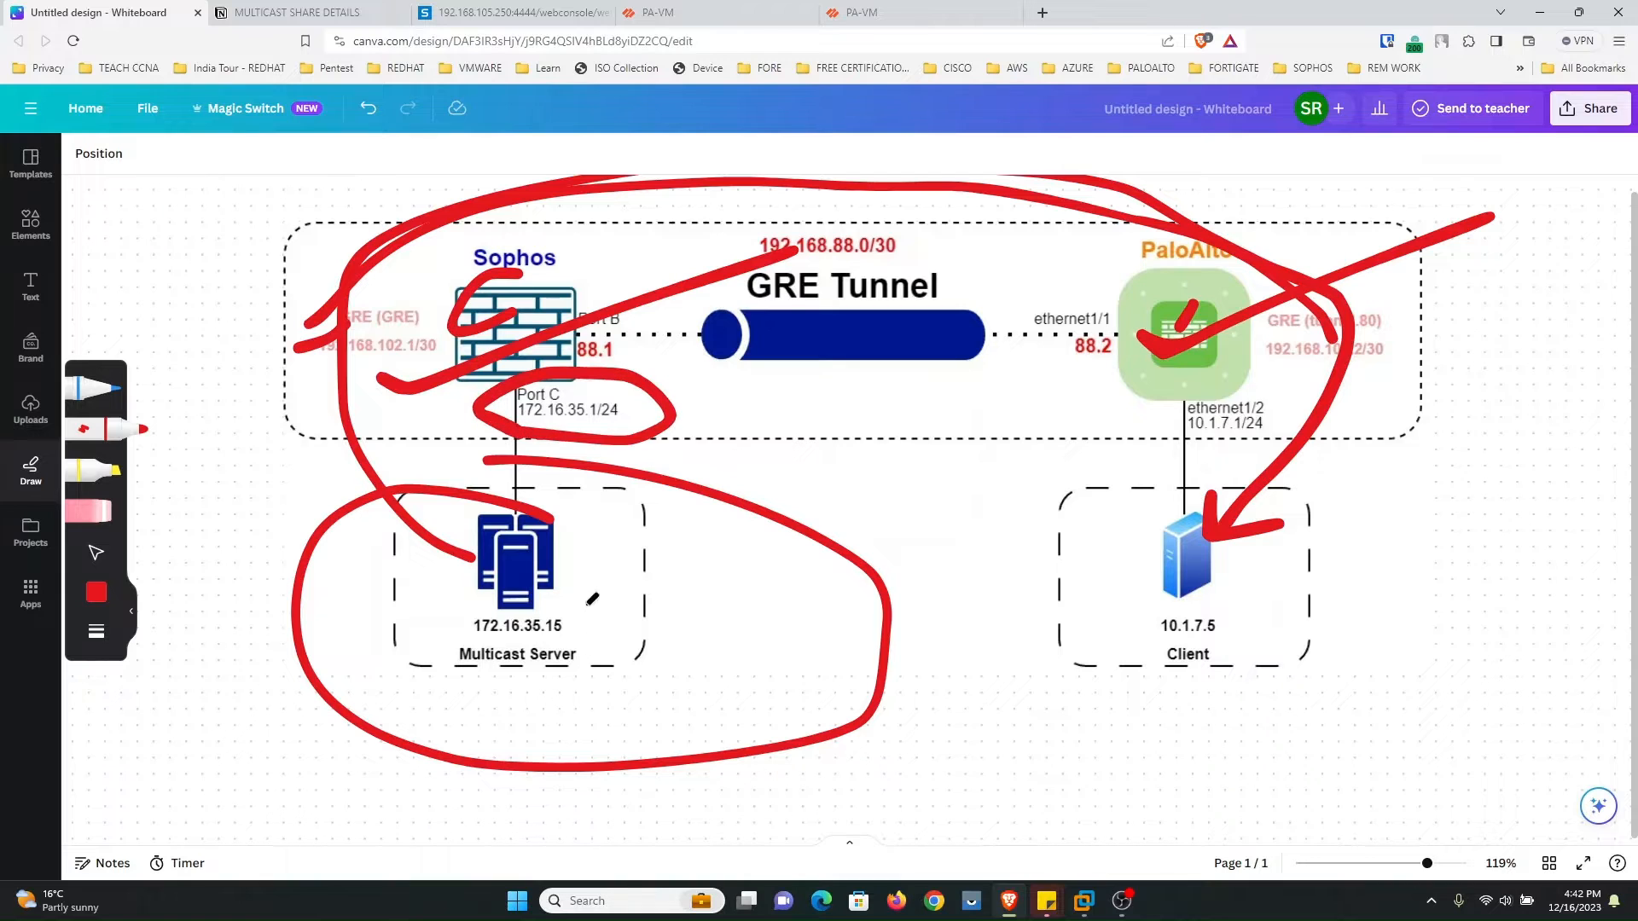
{"action": "mouse_move", "coordinate": [592, 600]}
{"action": "left_mouse_down"}
{"action": "mouse_move", "coordinate": [394, 597]}
{"action": "mouse_move", "coordinate": [577, 636]}
{"action": "mouse_move", "coordinate": [567, 607]}
{"action": "left_mouse_up"}
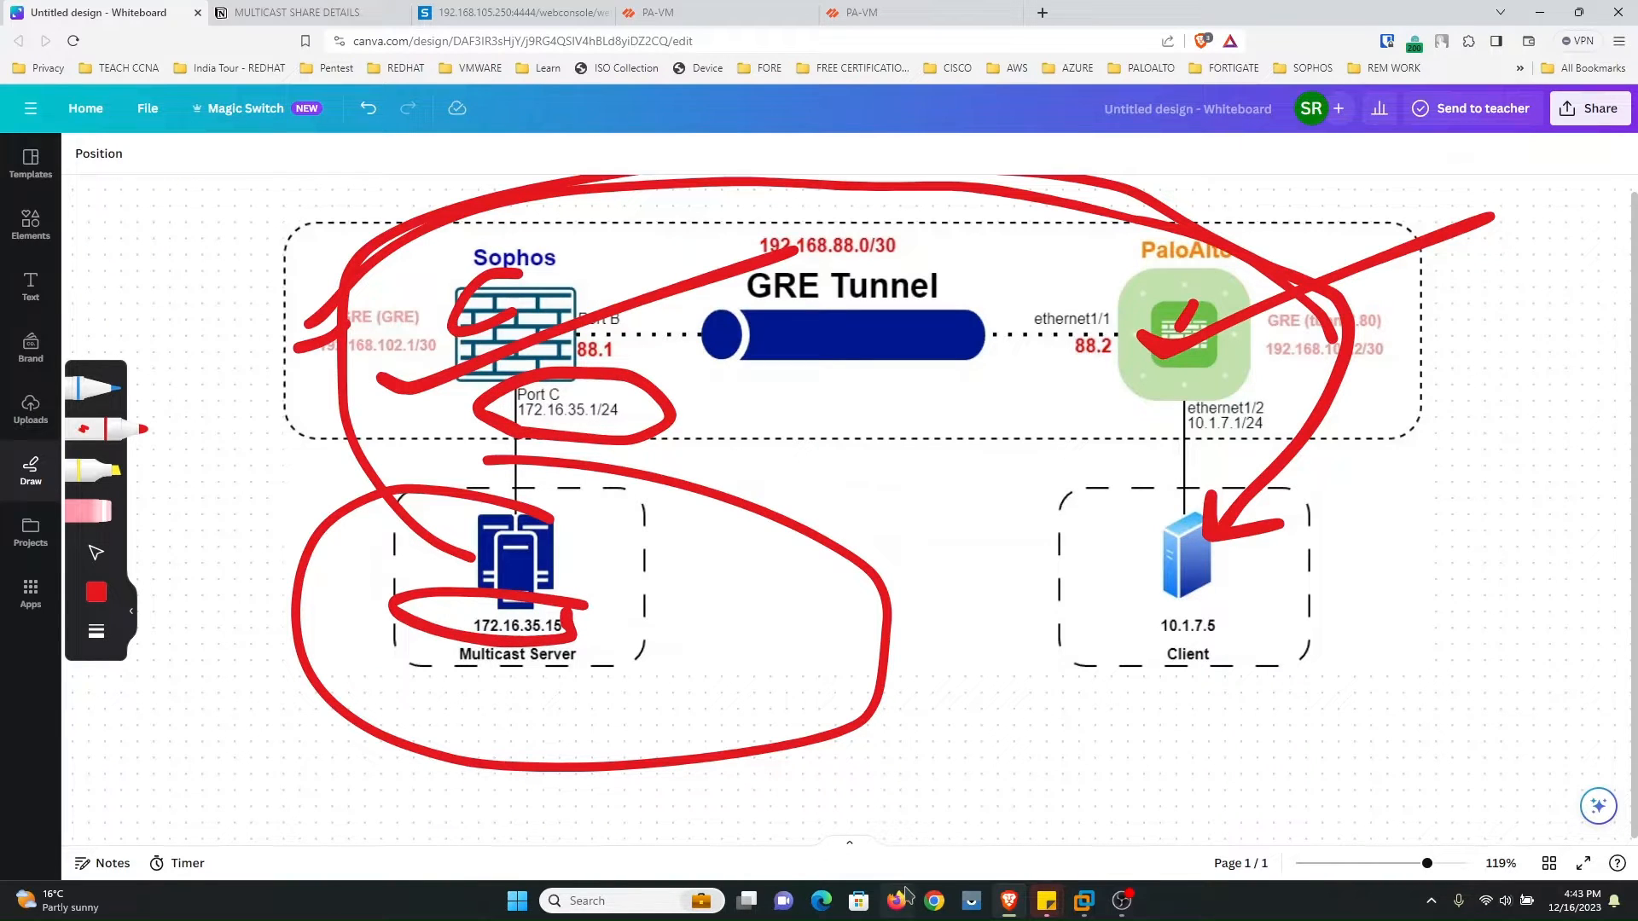
Step: Switch to the SOPHOS_VM_LAN console in VMware Workstation, ping the gateway 172.16.35.1, and stop the ping
{"action": "mouse_move", "coordinate": [1084, 900]}
{"action": "left_click", "coordinate": [1115, 802]}
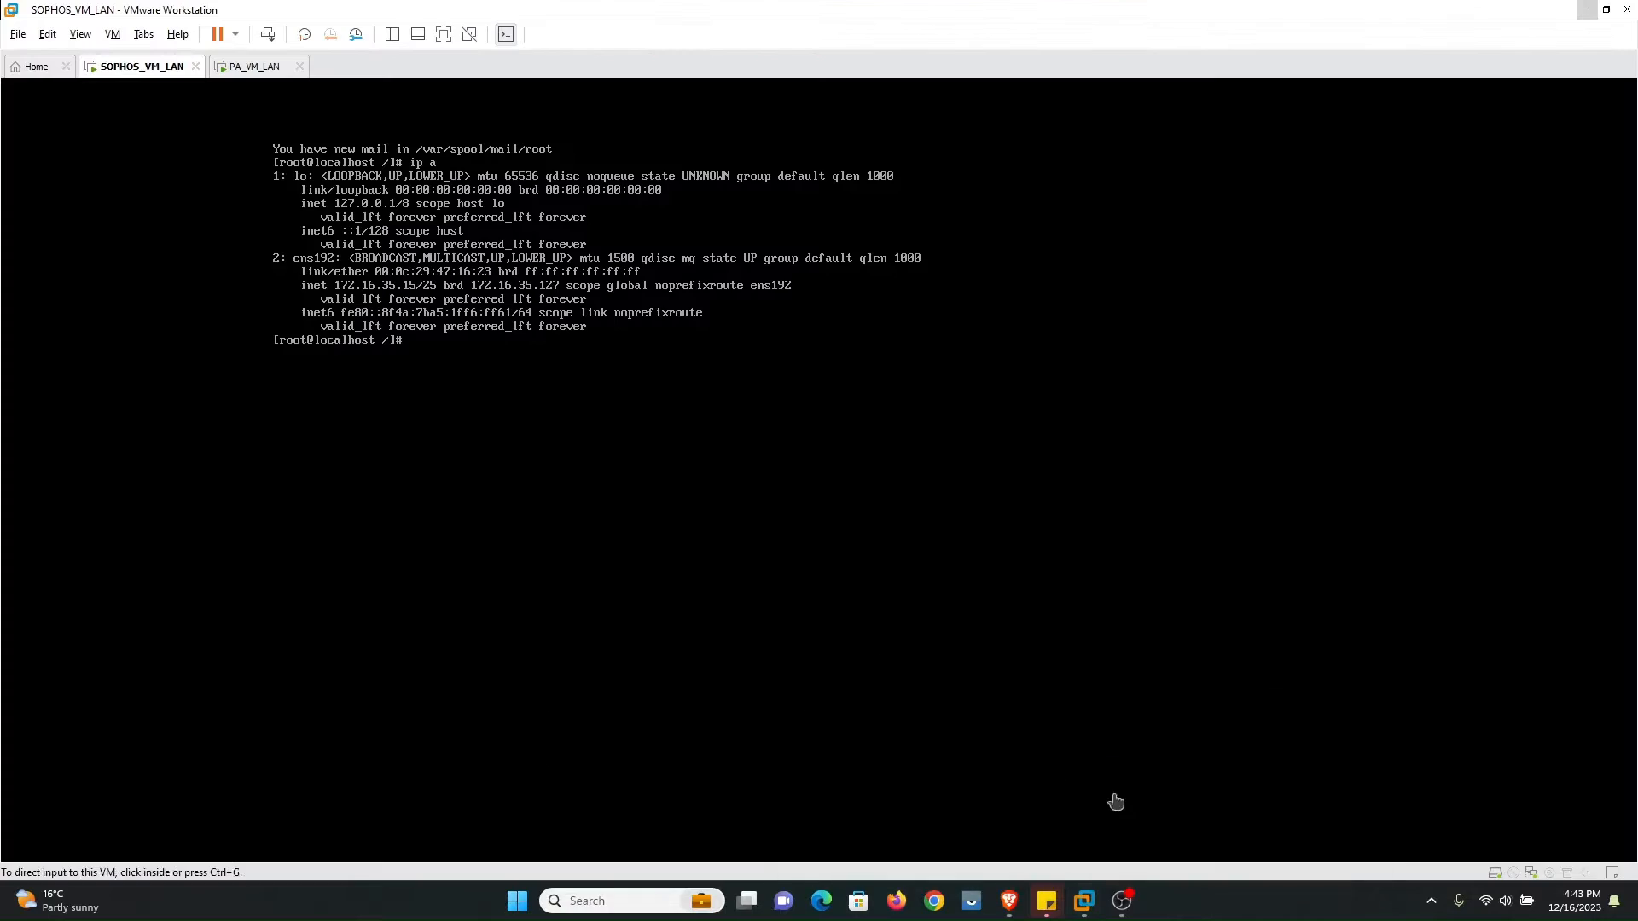
{"action": "left_click", "coordinate": [1115, 801]}
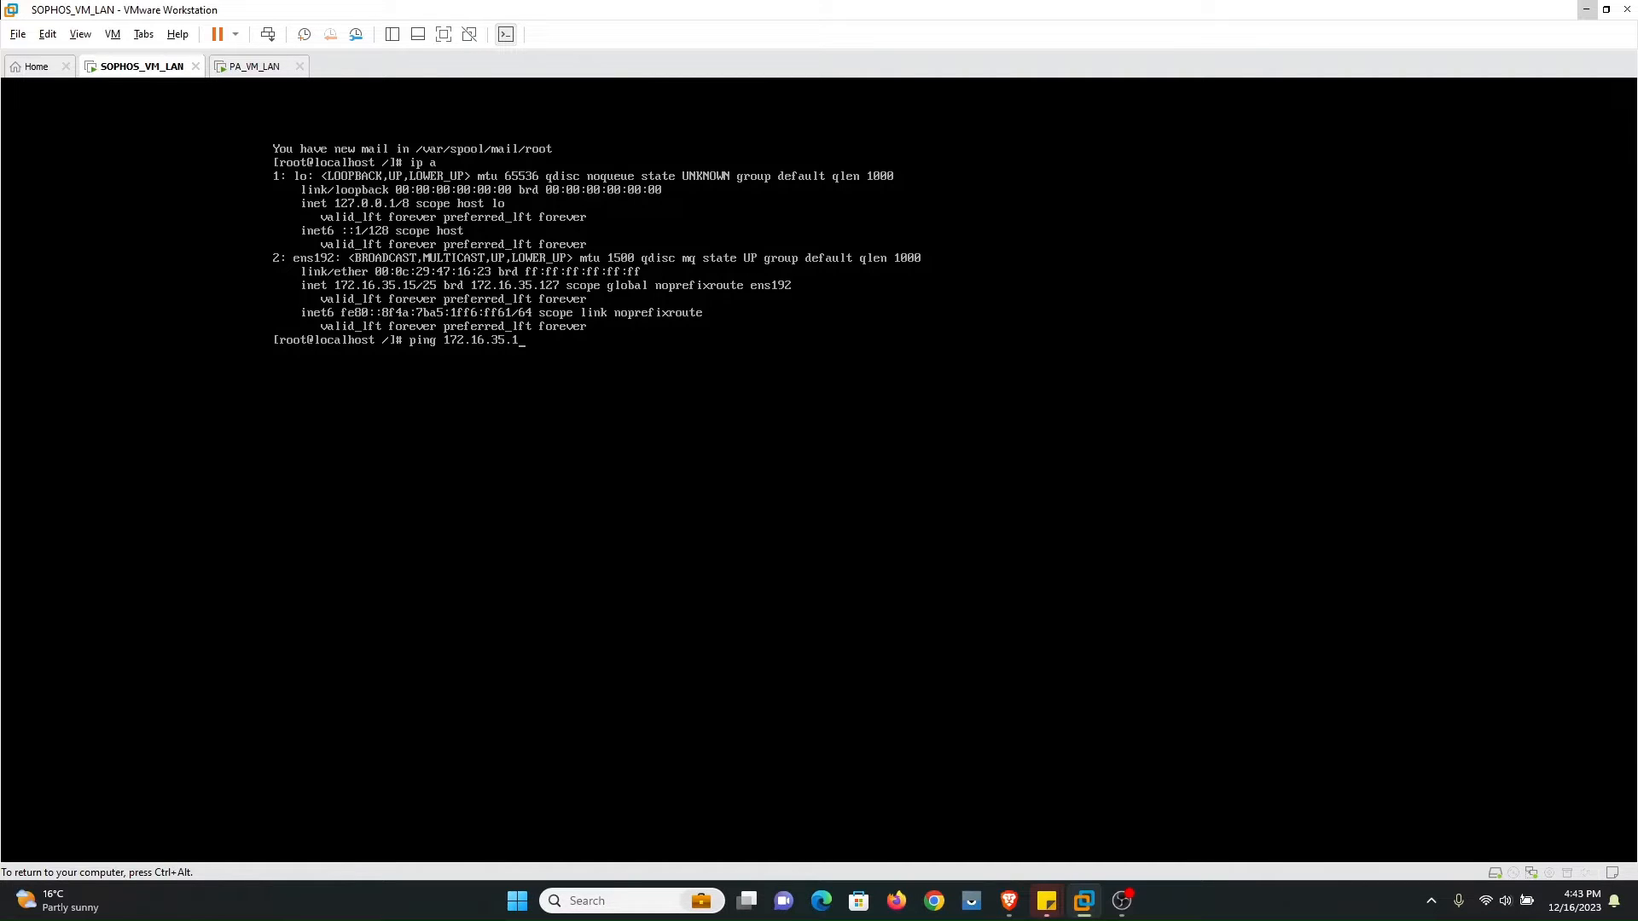
{"action": "key", "text": "Return"}
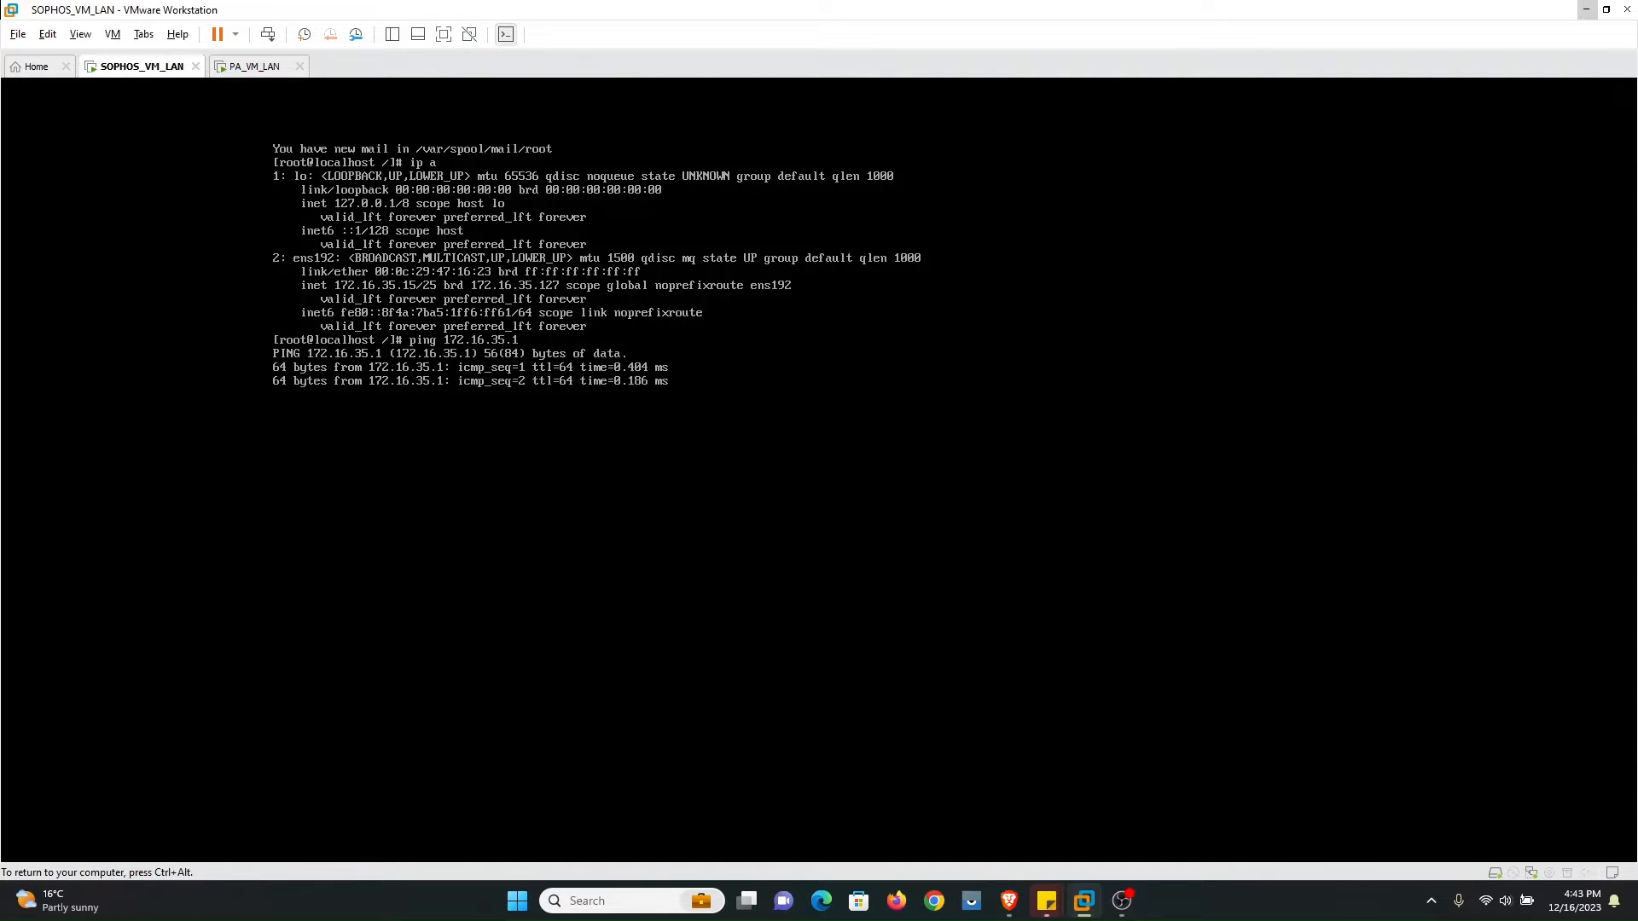
{"action": "key", "text": "ctrl+c"}
{"action": "key", "text": "ctrl+alt"}
Step: Switch back to the Canva whiteboard in Brave, circle the Client in red, and add another stroke around the Multicast Server
{"action": "left_click", "coordinate": [1009, 900]}
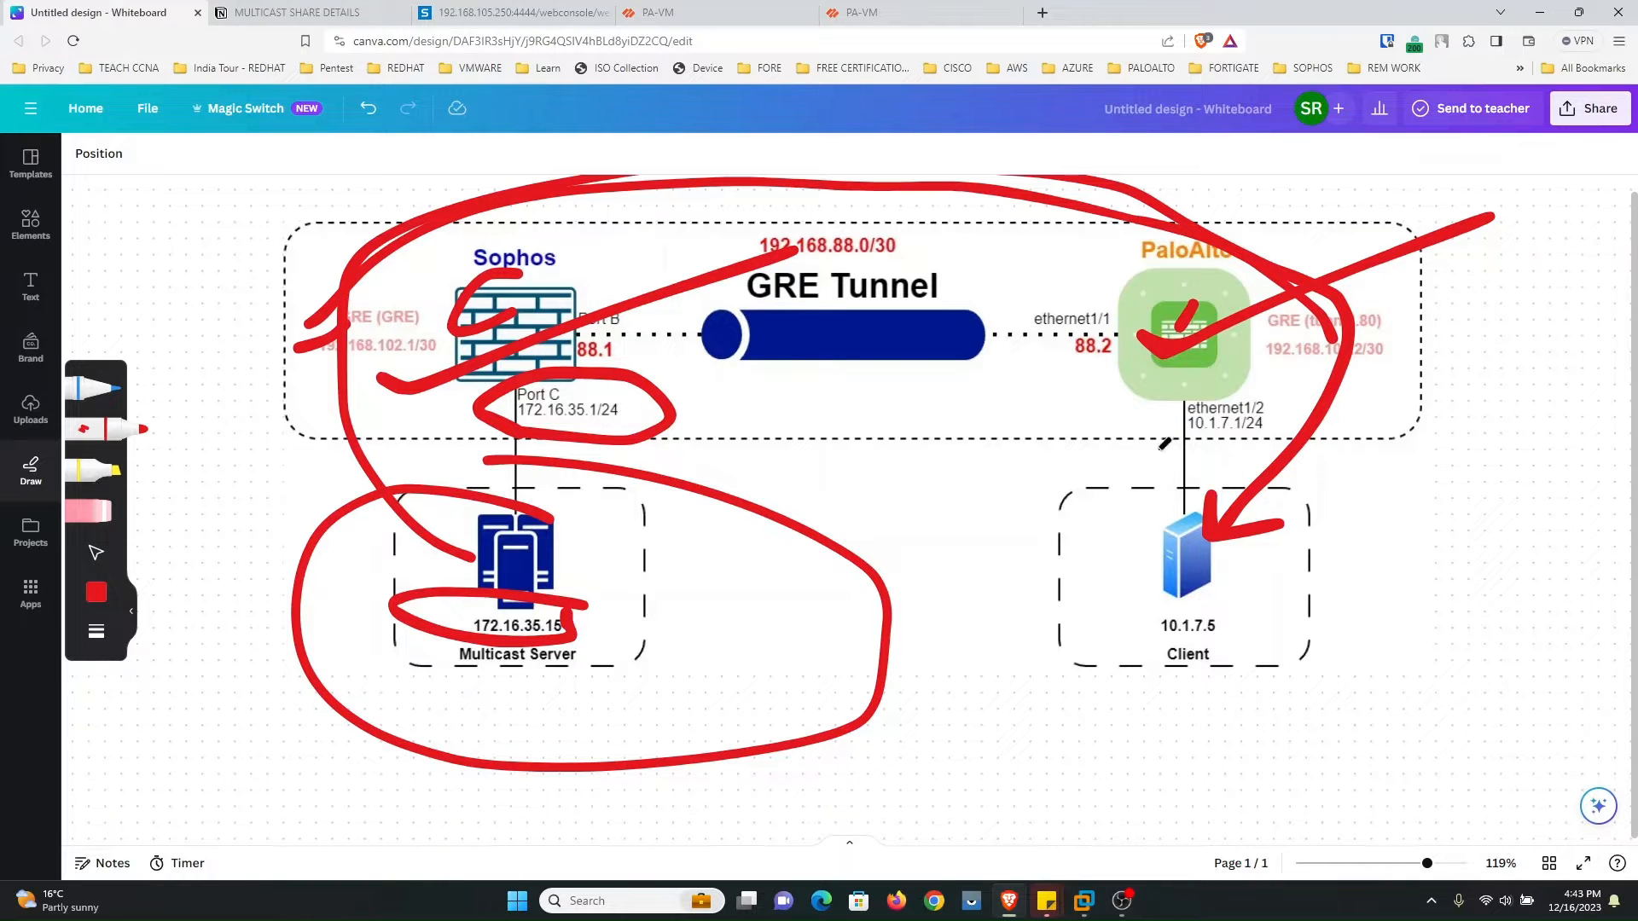
{"action": "mouse_move", "coordinate": [1260, 462]}
{"action": "left_mouse_down"}
{"action": "mouse_move", "coordinate": [1262, 505]}
{"action": "mouse_move", "coordinate": [1051, 580]}
{"action": "mouse_move", "coordinate": [1049, 339]}
{"action": "left_mouse_up"}
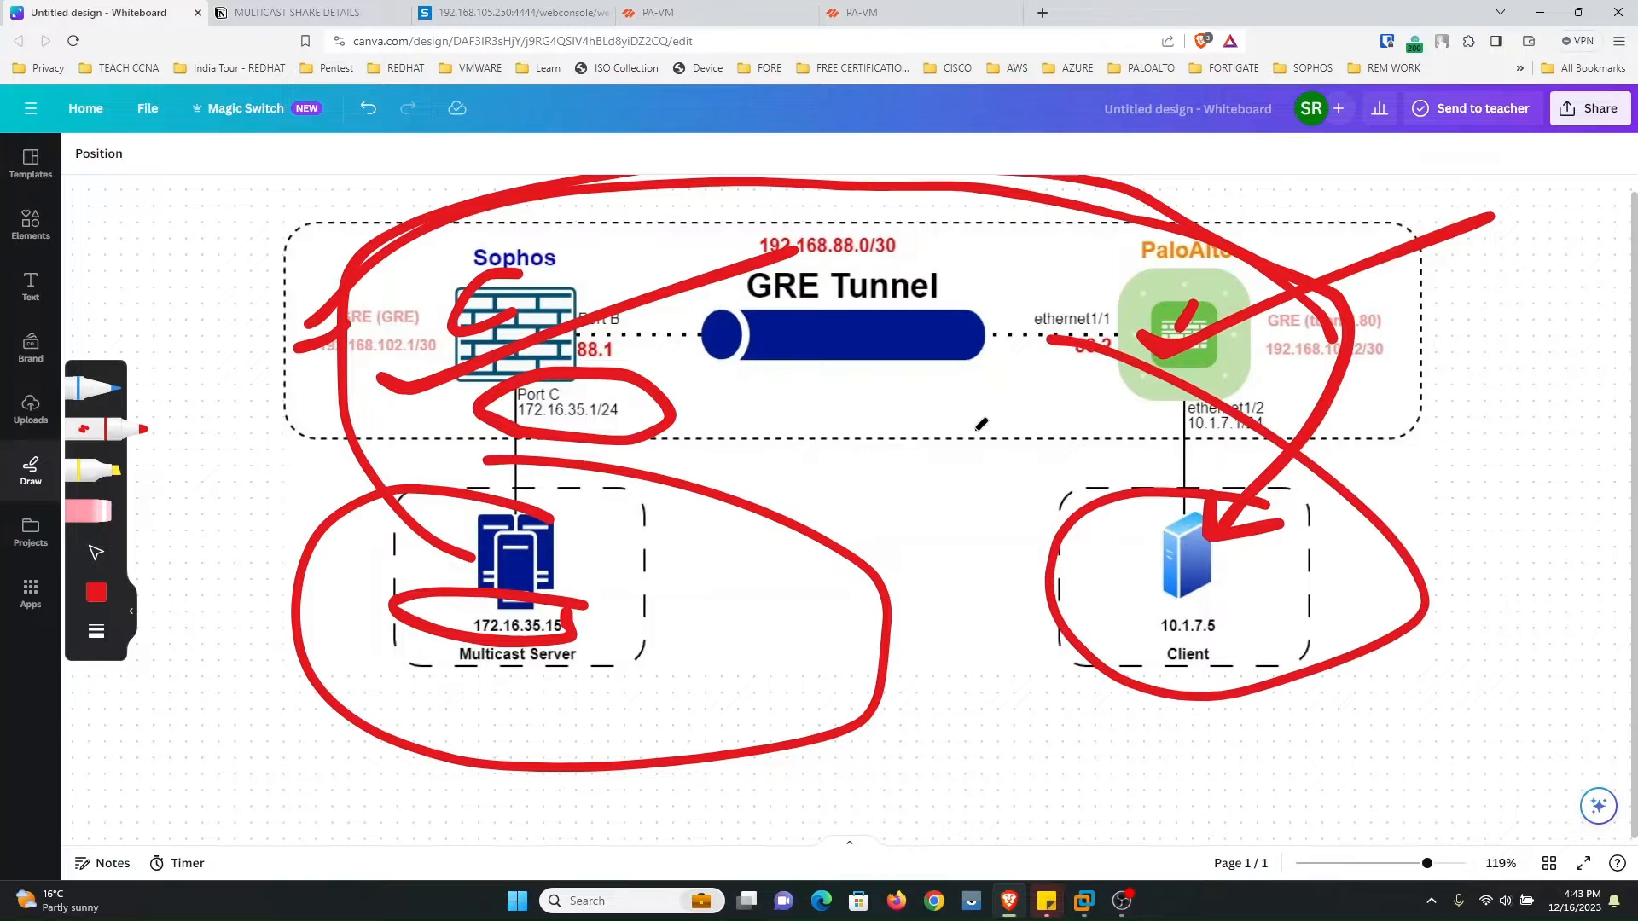
{"action": "mouse_move", "coordinate": [582, 490]}
{"action": "left_mouse_down"}
{"action": "mouse_move", "coordinate": [227, 475]}
{"action": "mouse_move", "coordinate": [619, 776]}
{"action": "left_mouse_up"}
Step: Check the system status details in the Sophos Firewall web console and open its network interfaces list
{"action": "left_click", "coordinate": [569, 9]}
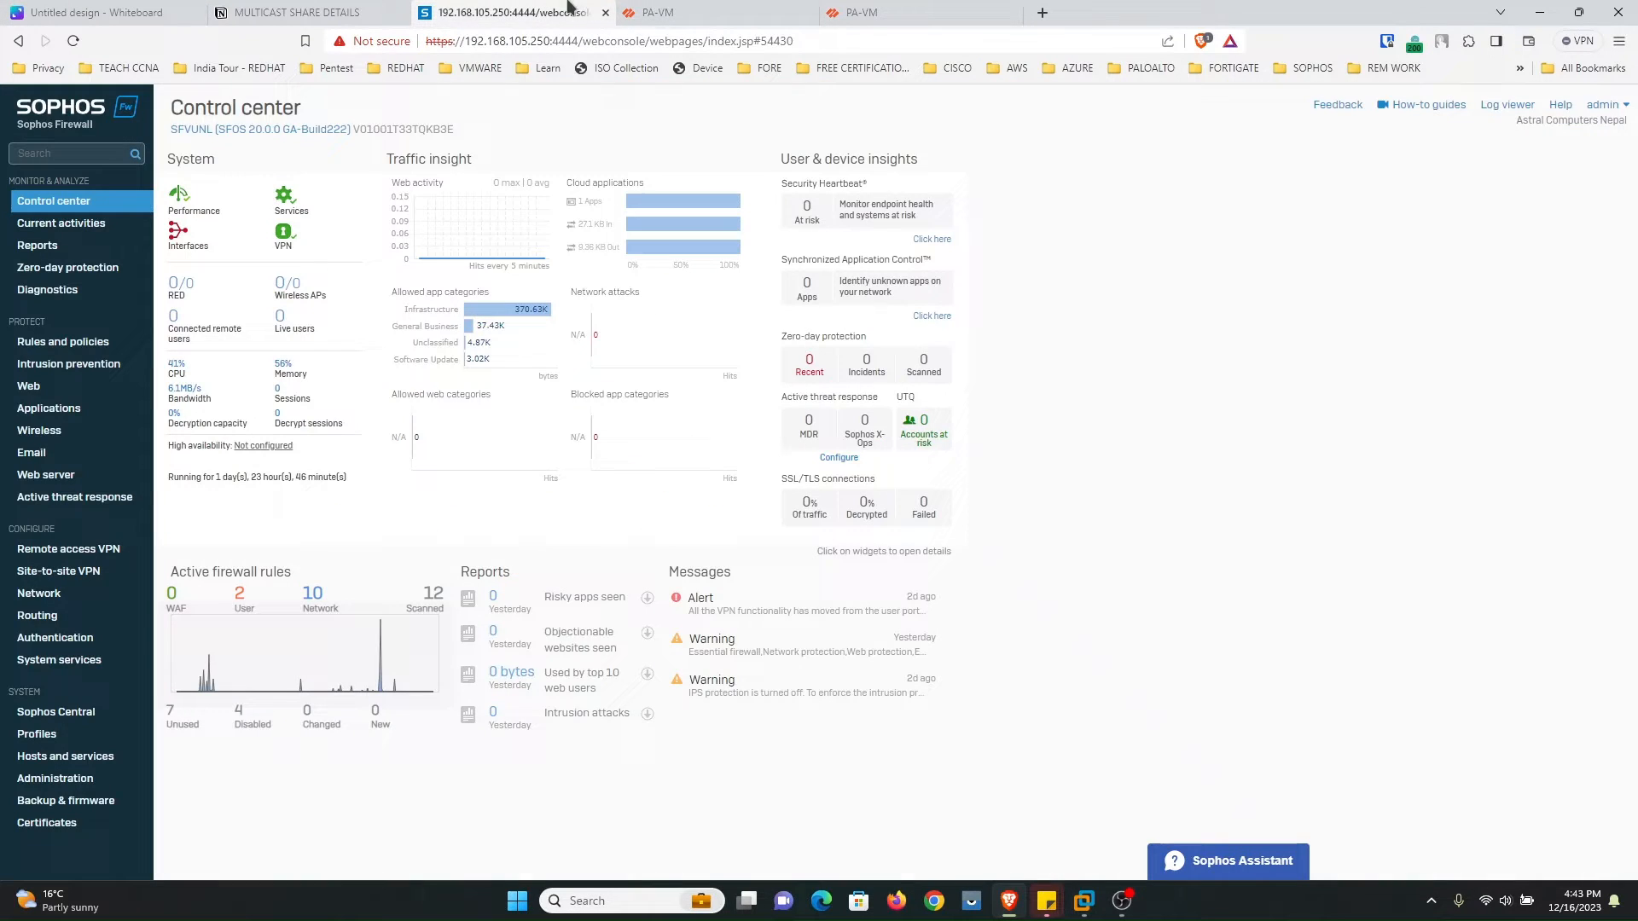
{"action": "left_click", "coordinate": [307, 256]}
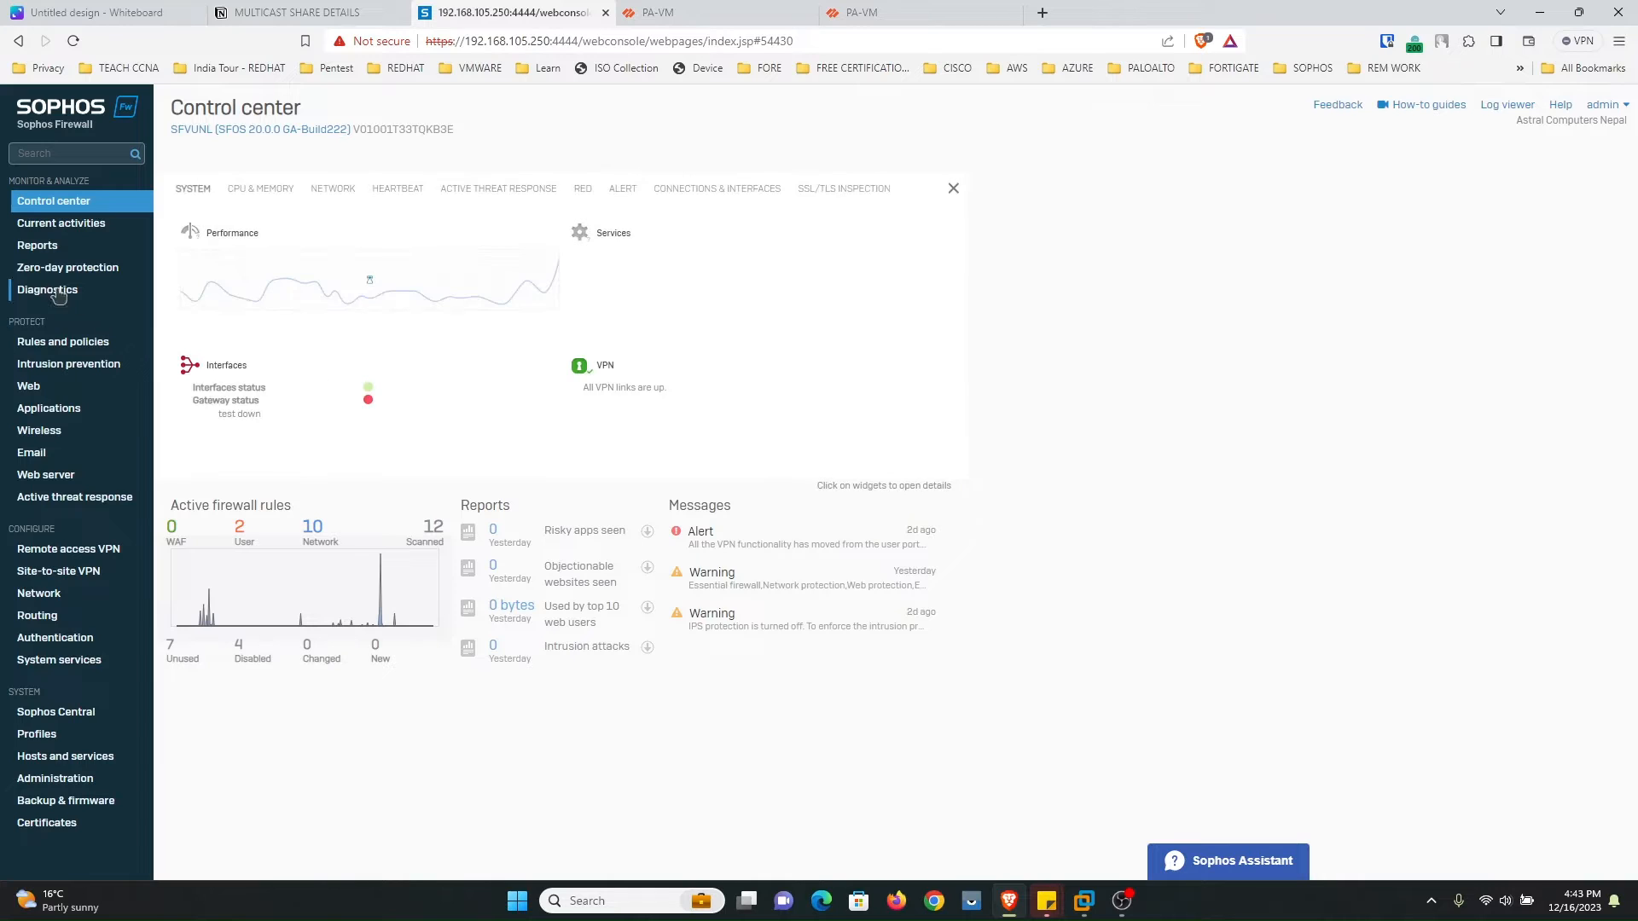
{"action": "left_click", "coordinate": [61, 594]}
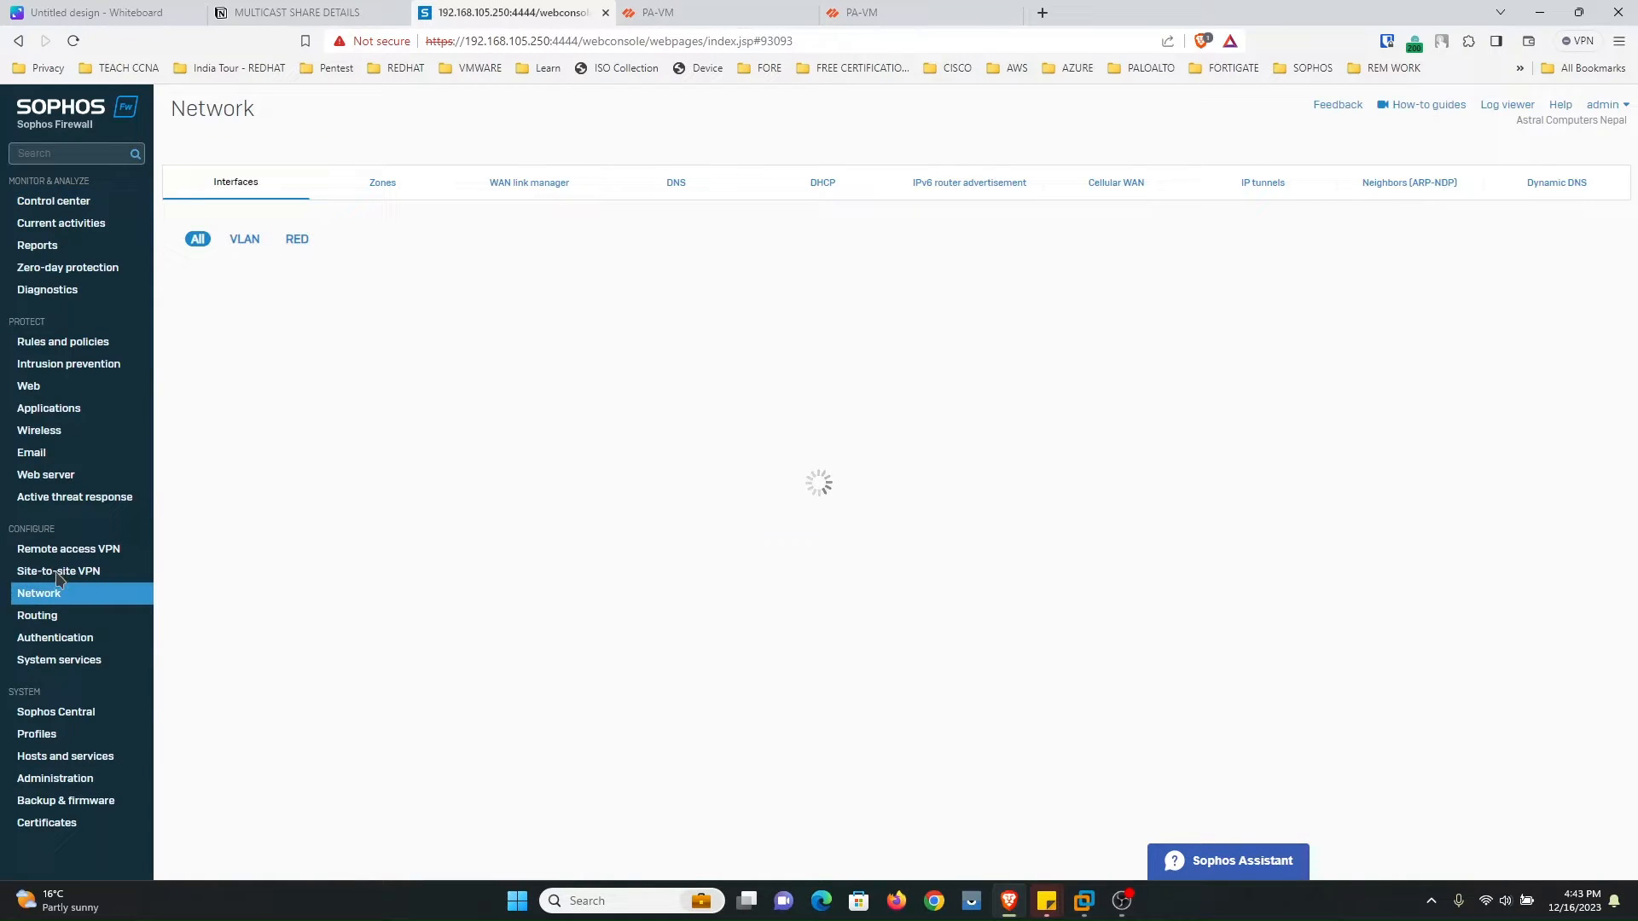
Step: Check the IPSec tunnels configured on the PA-VM firewall, and return to the Sophos network interfaces
{"action": "left_click", "coordinate": [705, 11]}
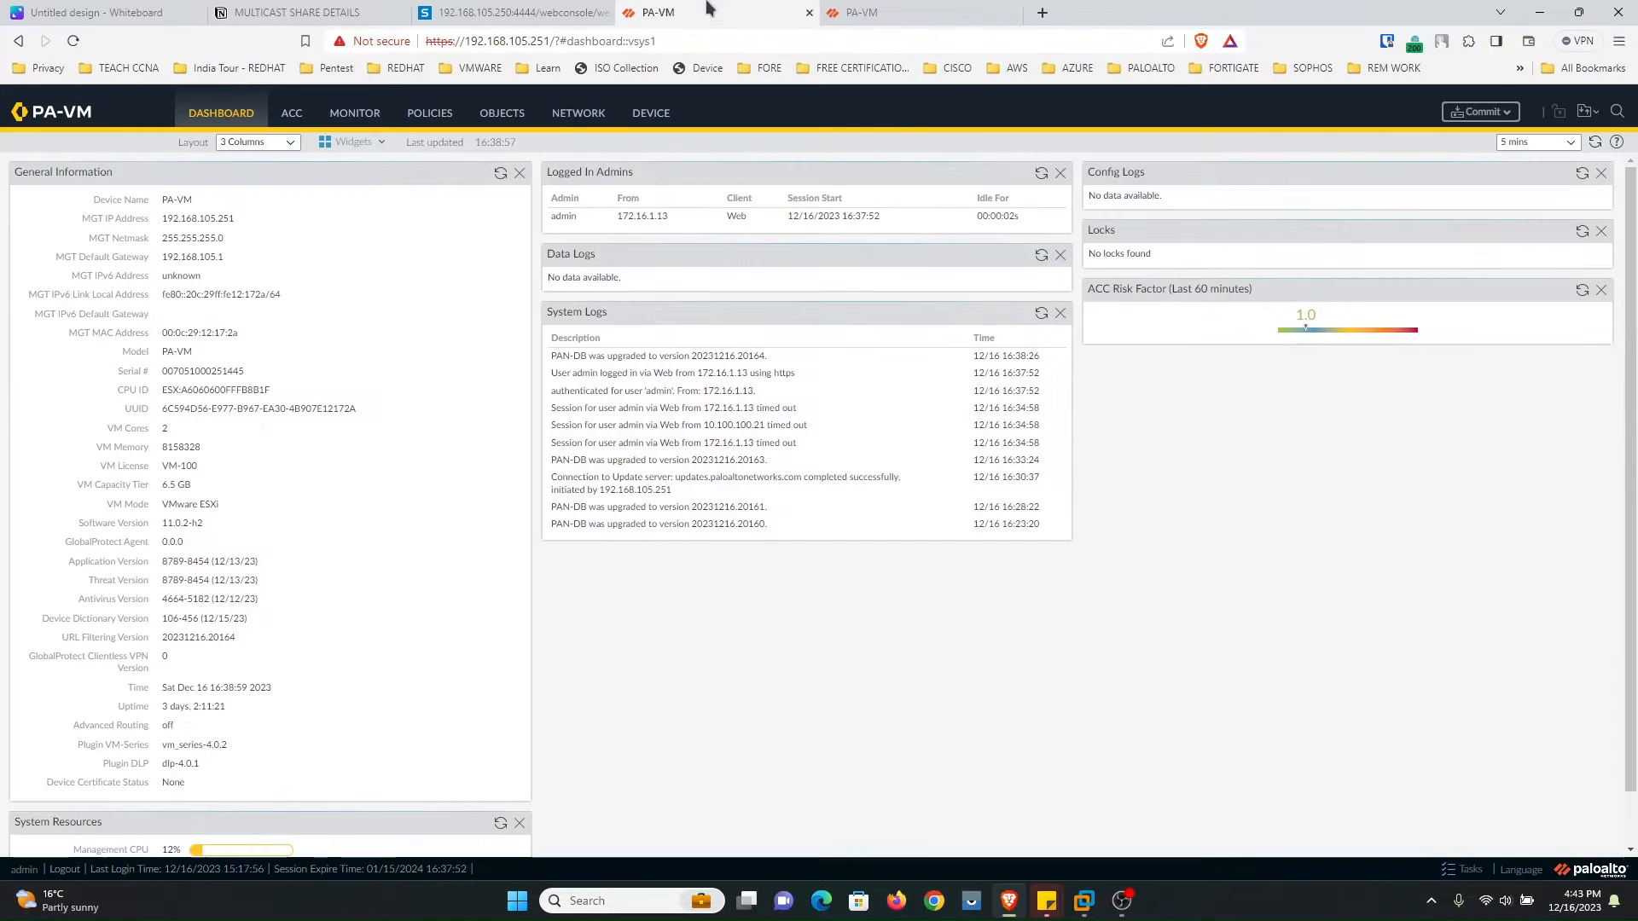
{"action": "left_click", "coordinate": [555, 115]}
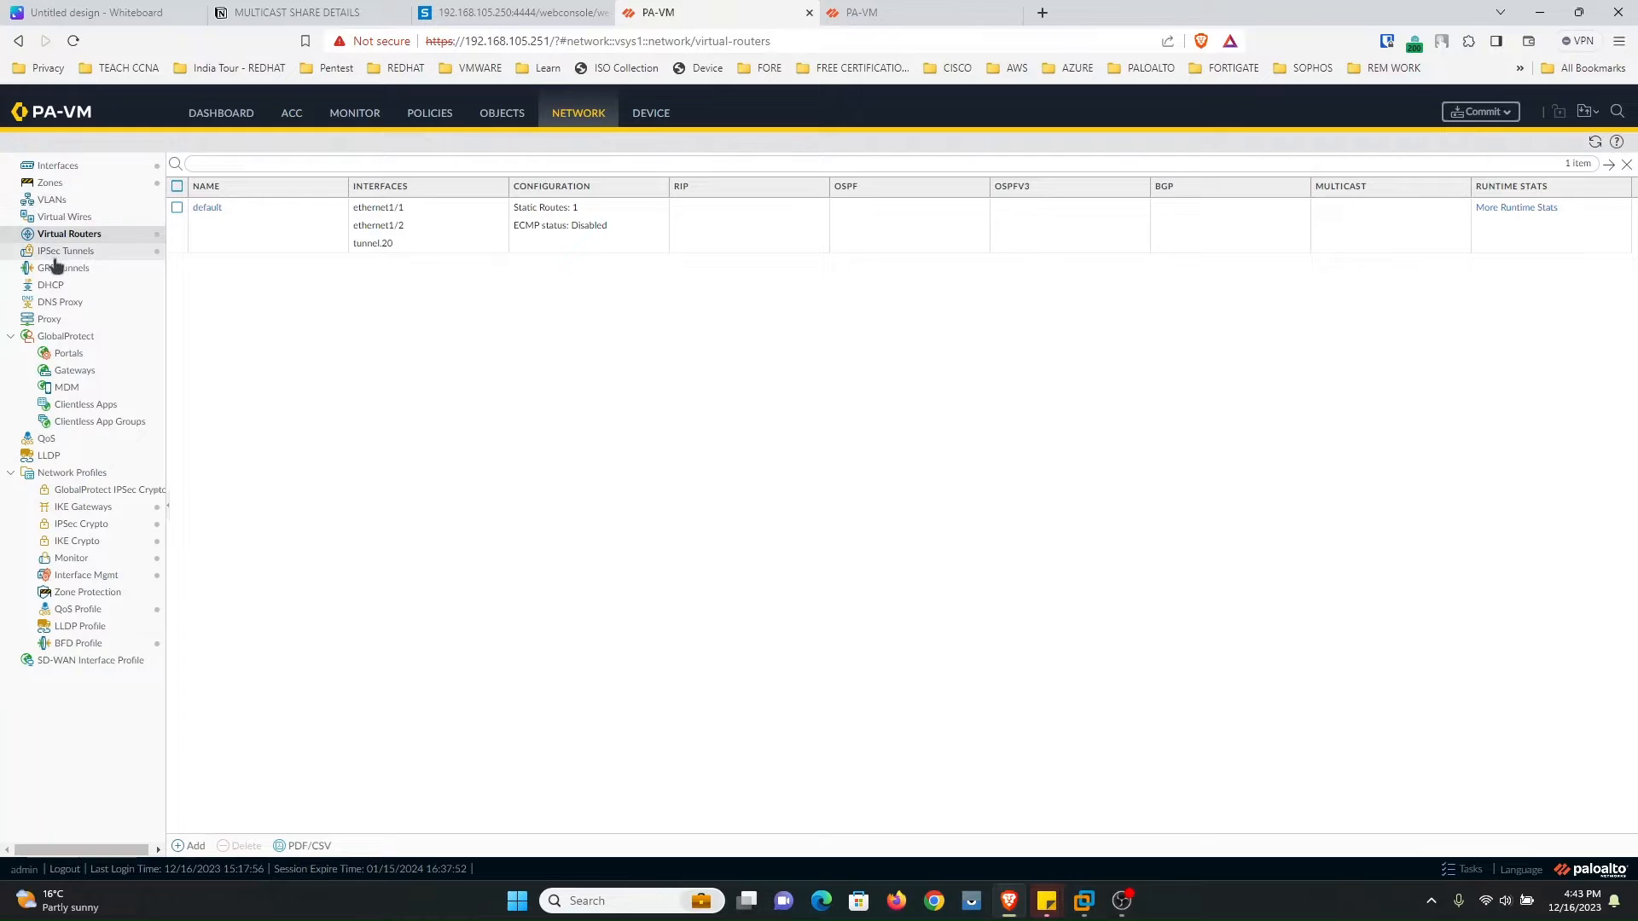
{"action": "left_click", "coordinate": [60, 251]}
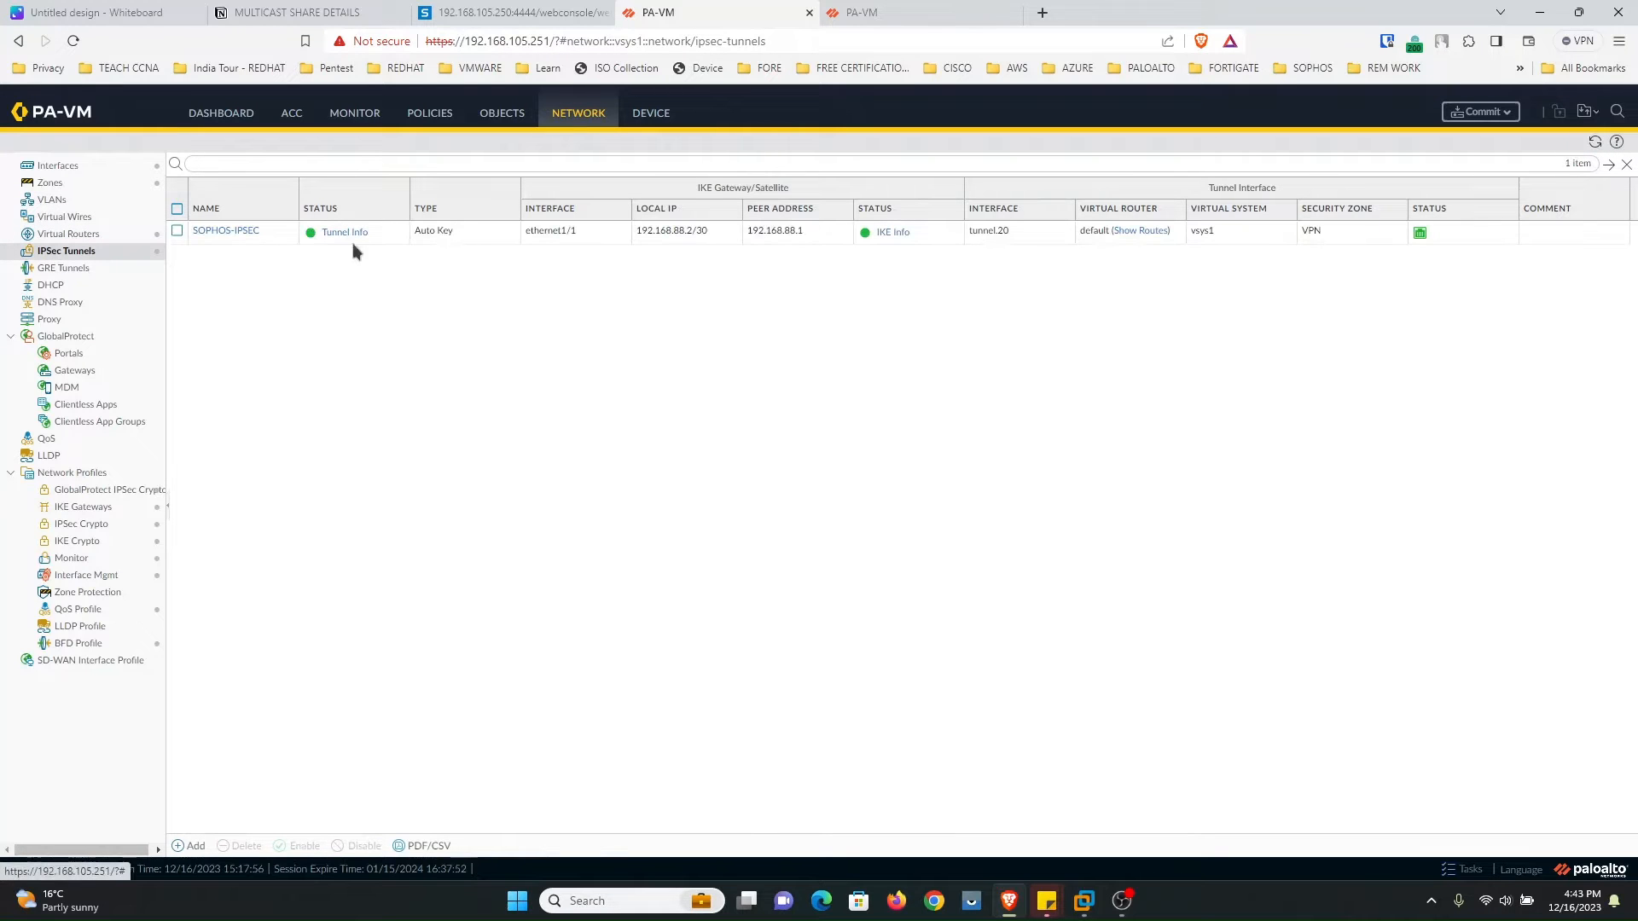
{"action": "left_click", "coordinate": [511, 12]}
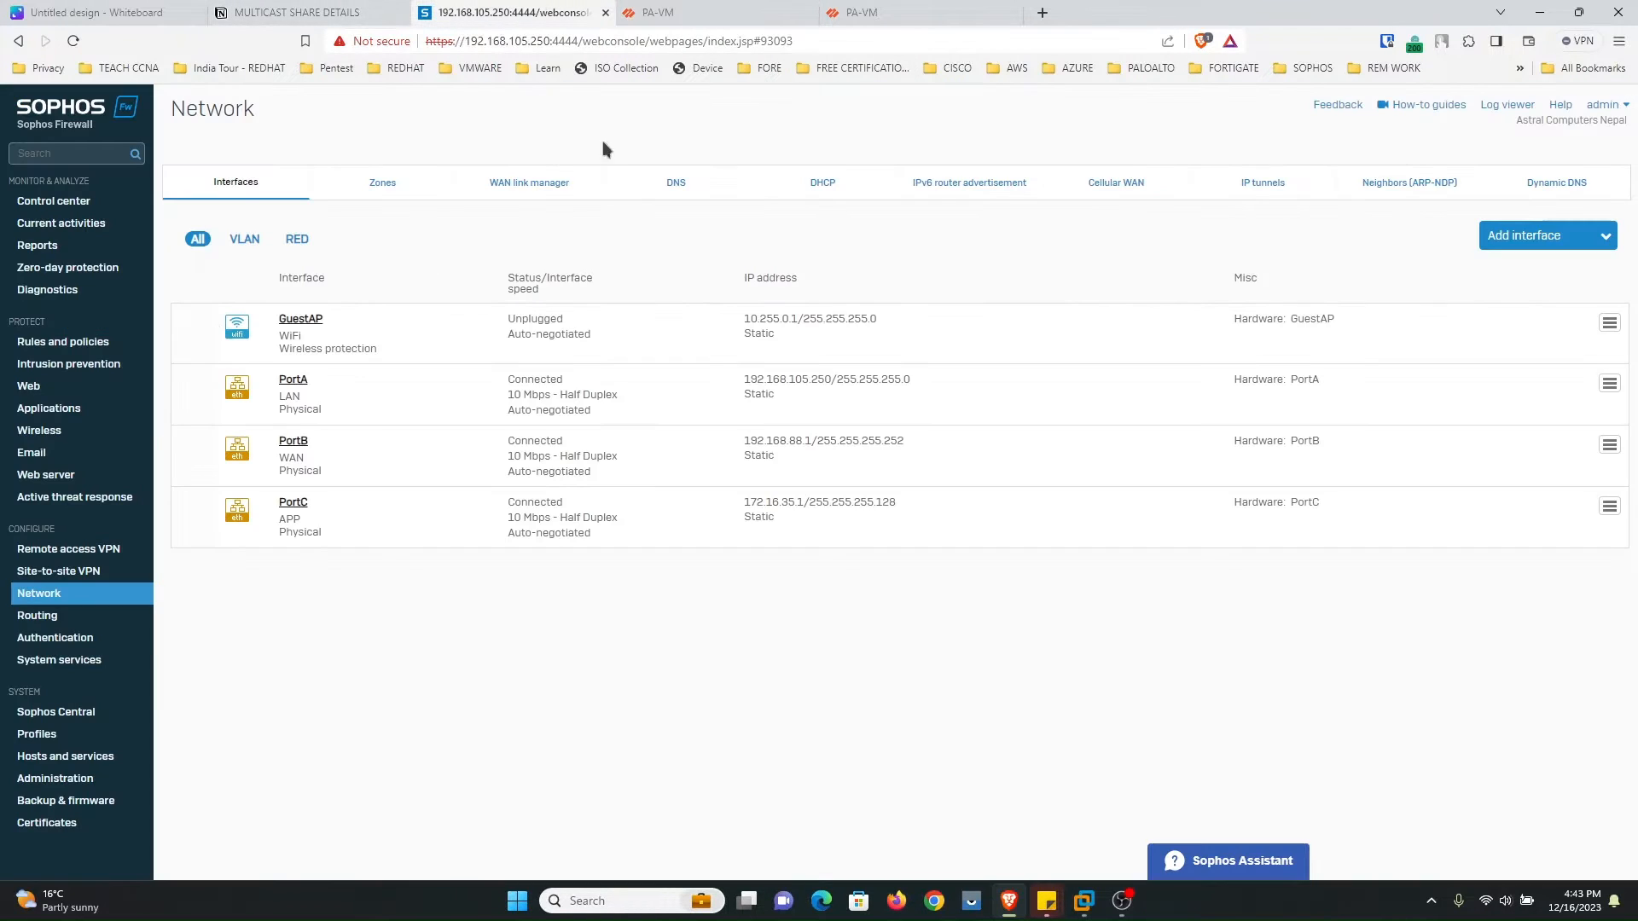
Step: Check the Sophos site-to-site IPsec connections, then switch to the SOPHOS_VM_LAN console in VMware Workstation, ping 10.1.7.5 and stop the ping
{"action": "left_click", "coordinate": [59, 580]}
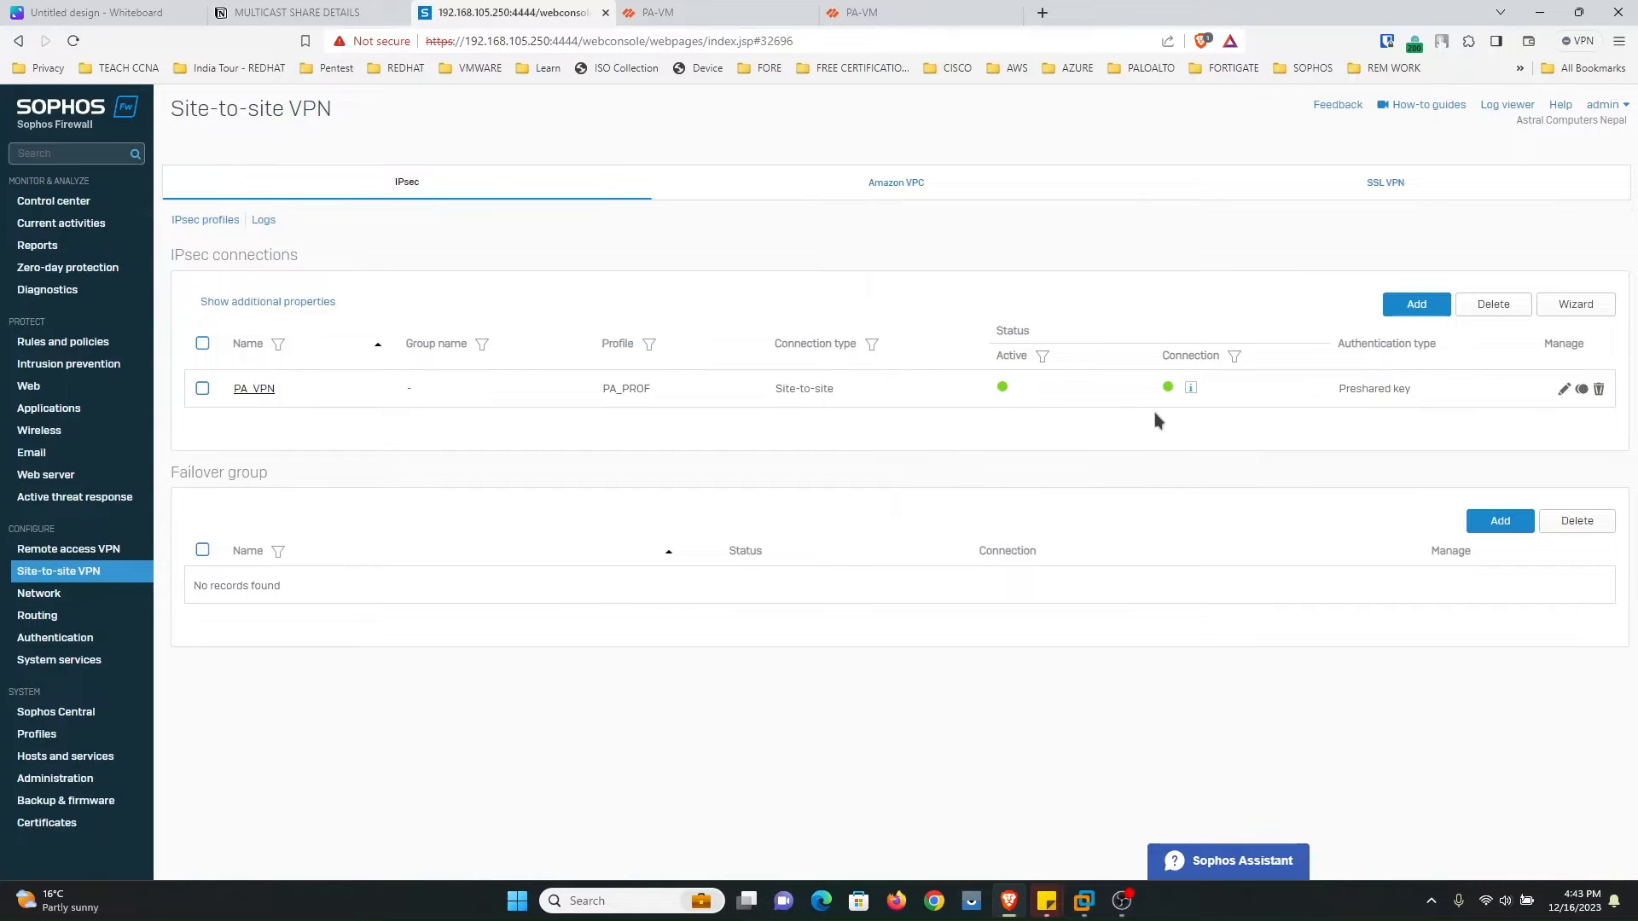
{"action": "mouse_move", "coordinate": [1098, 913]}
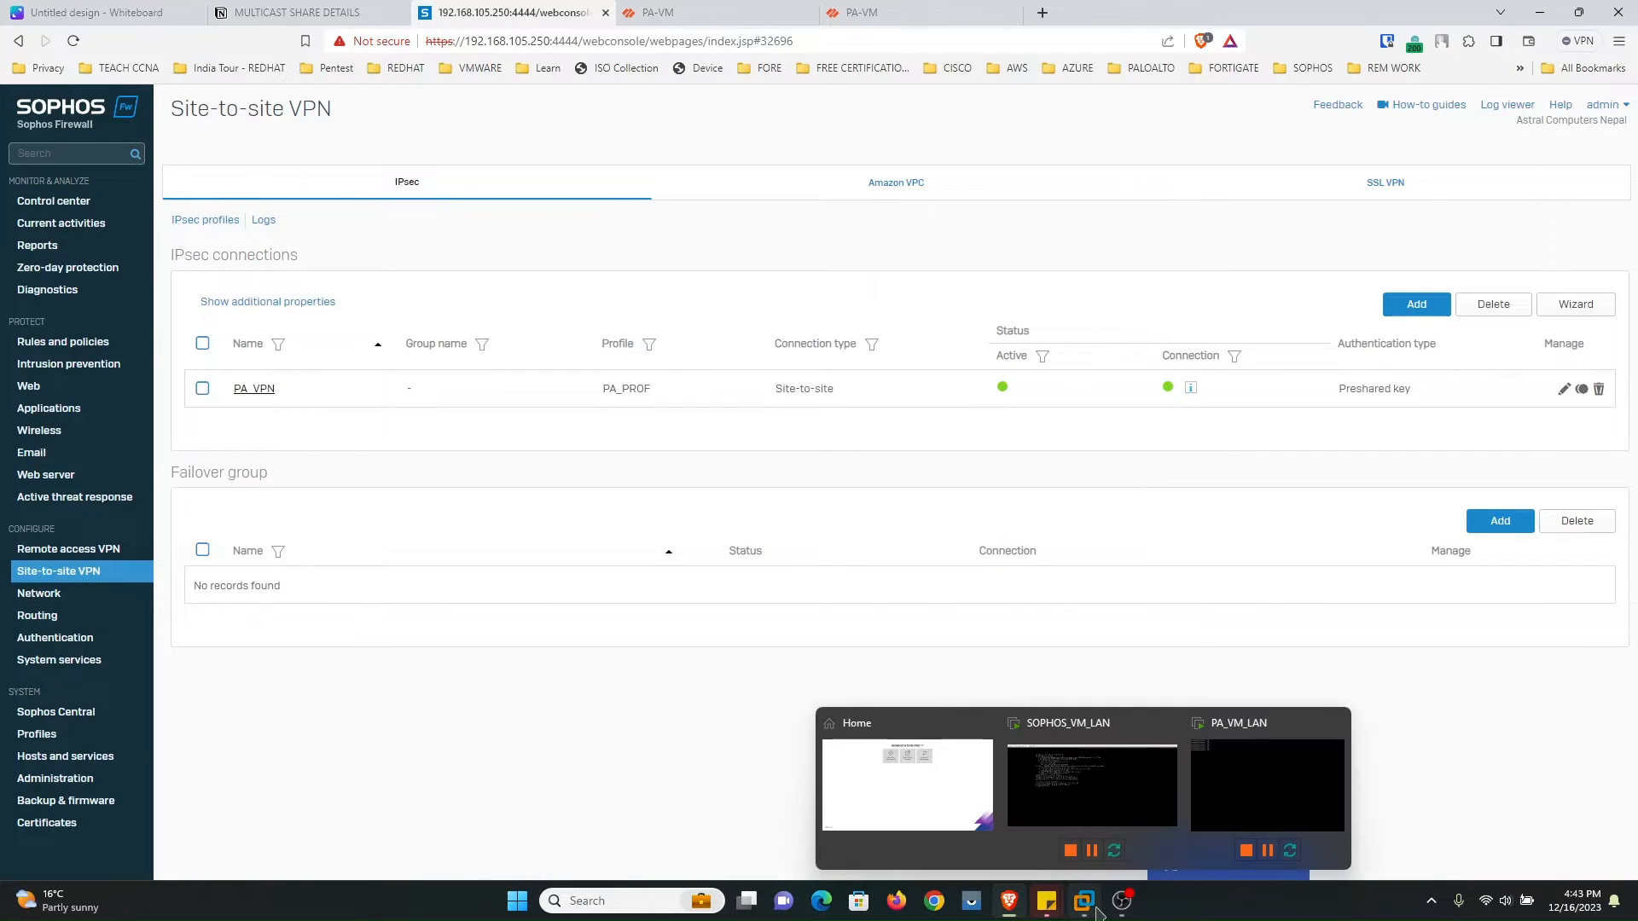
{"action": "left_click", "coordinate": [1091, 784]}
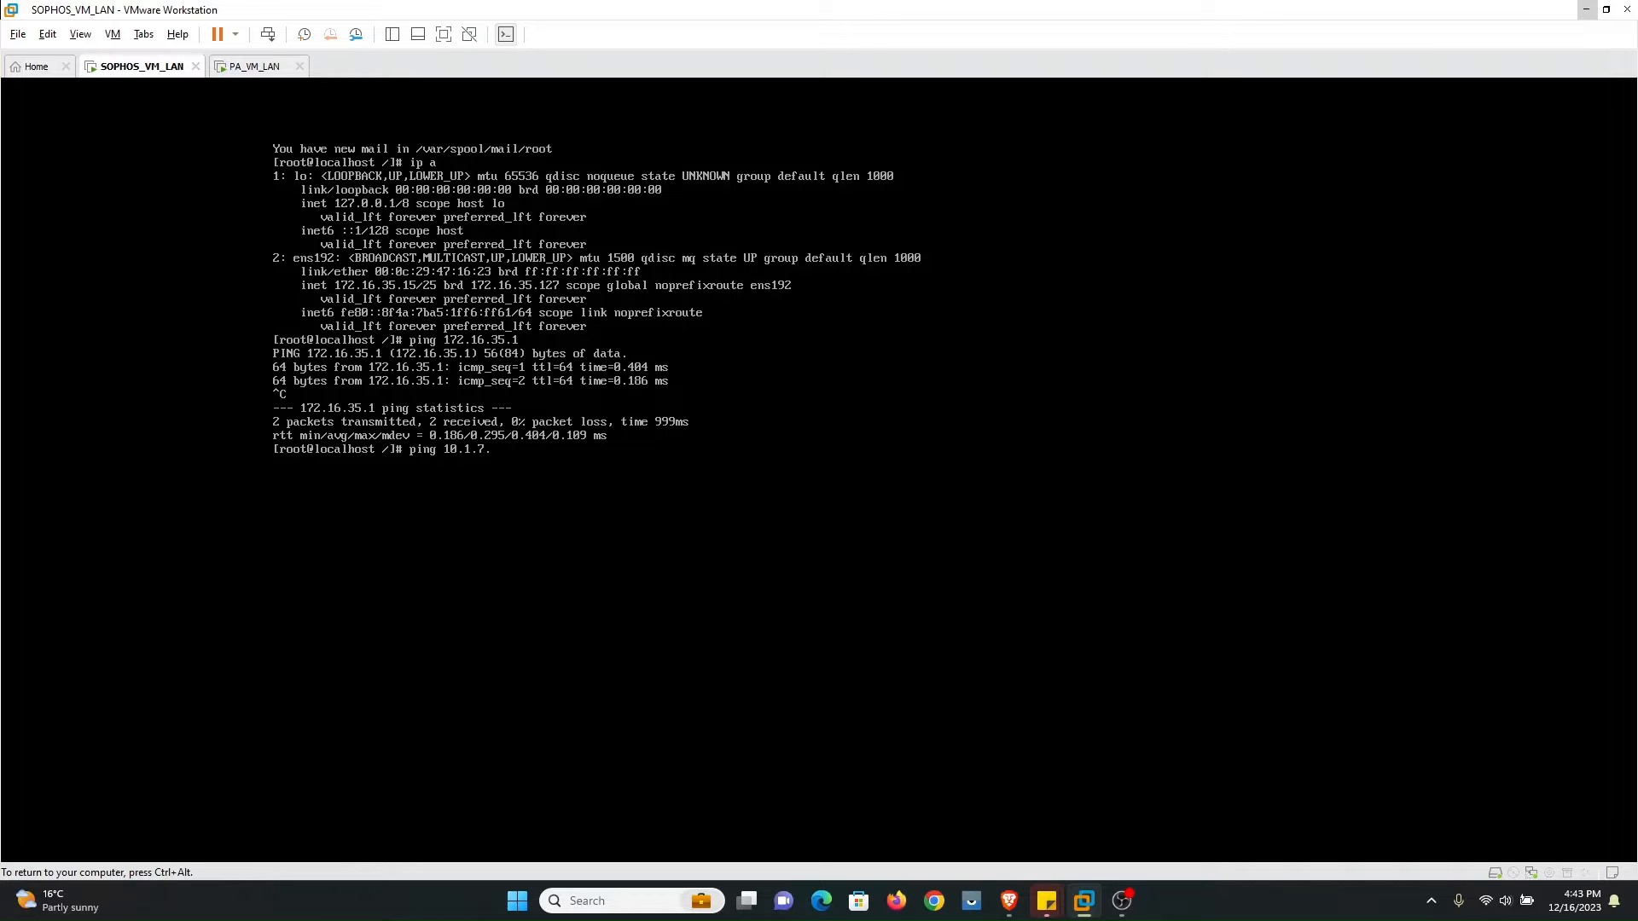
{"action": "key", "text": "Return"}
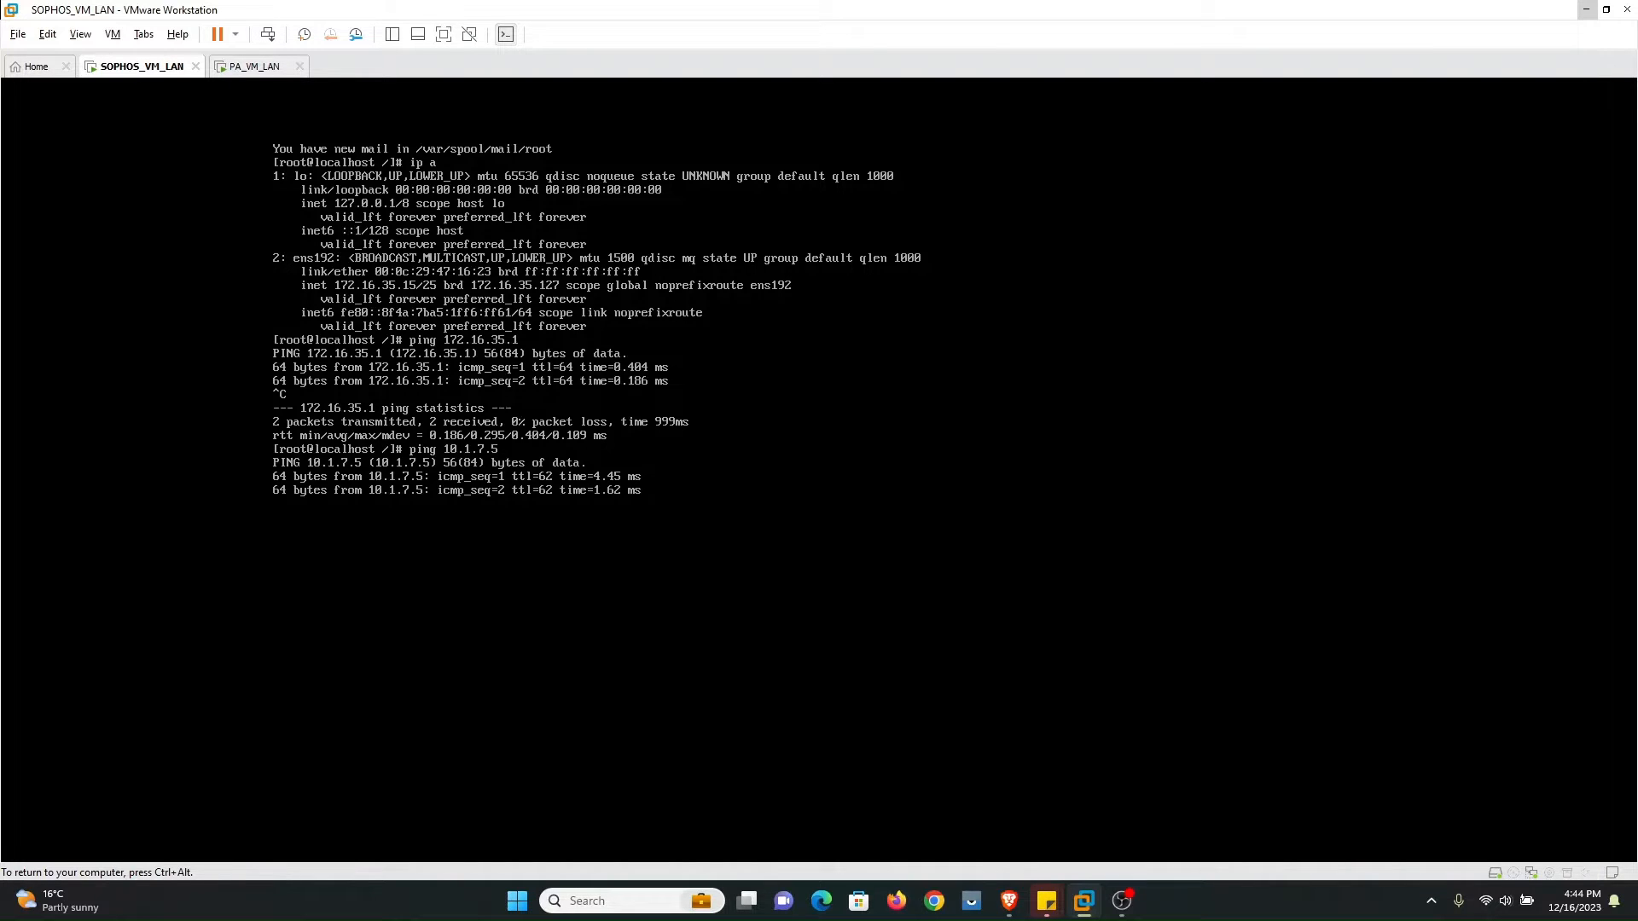
{"action": "key", "text": "ctrl+c"}
{"action": "key", "text": "ctrl+alt"}
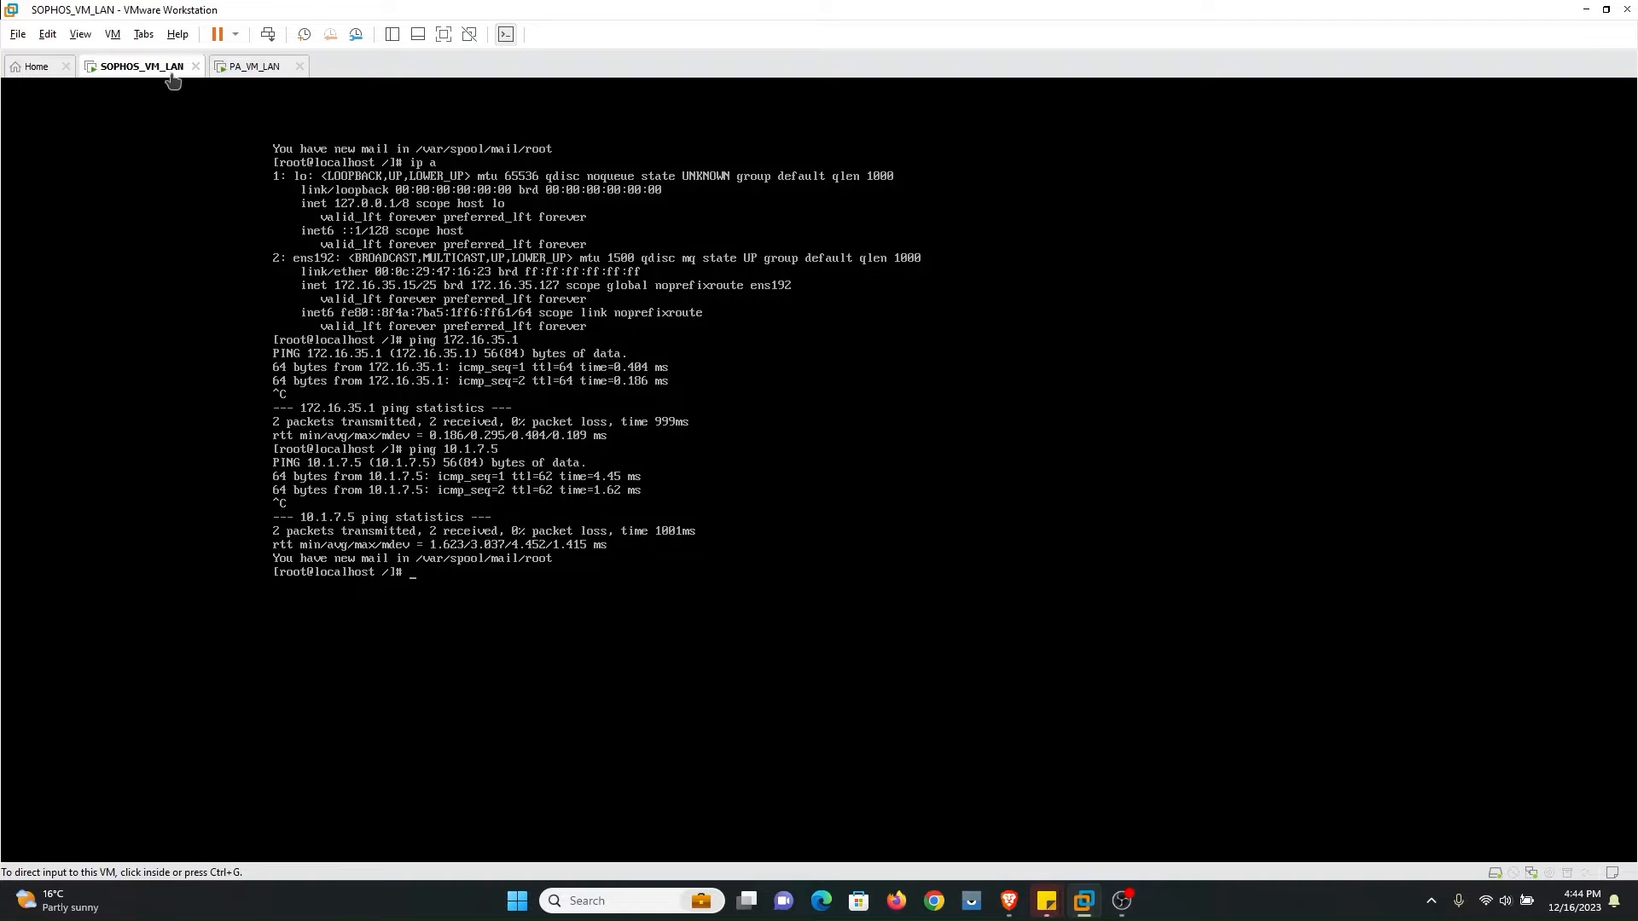
Step: Ping 172.16.35.15 from the PA_VM_LAN console, stop the ping, and leave VMware Workstation for the Sophos web console
{"action": "left_click", "coordinate": [224, 73]}
{"action": "left_click", "coordinate": [563, 293]}
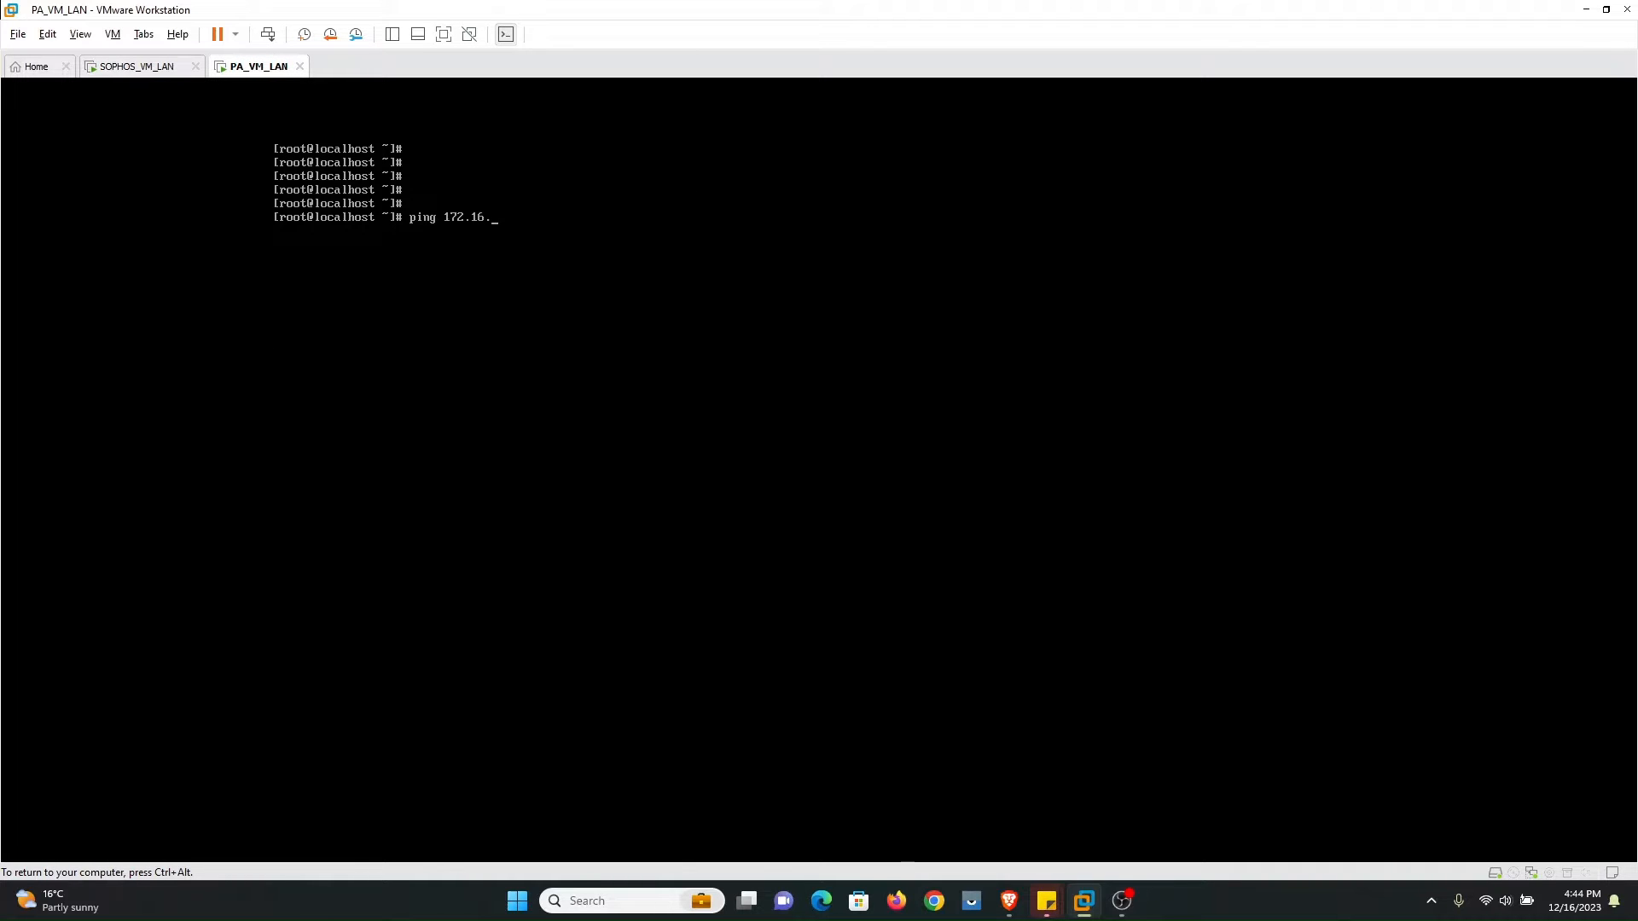
{"action": "key", "text": "Return"}
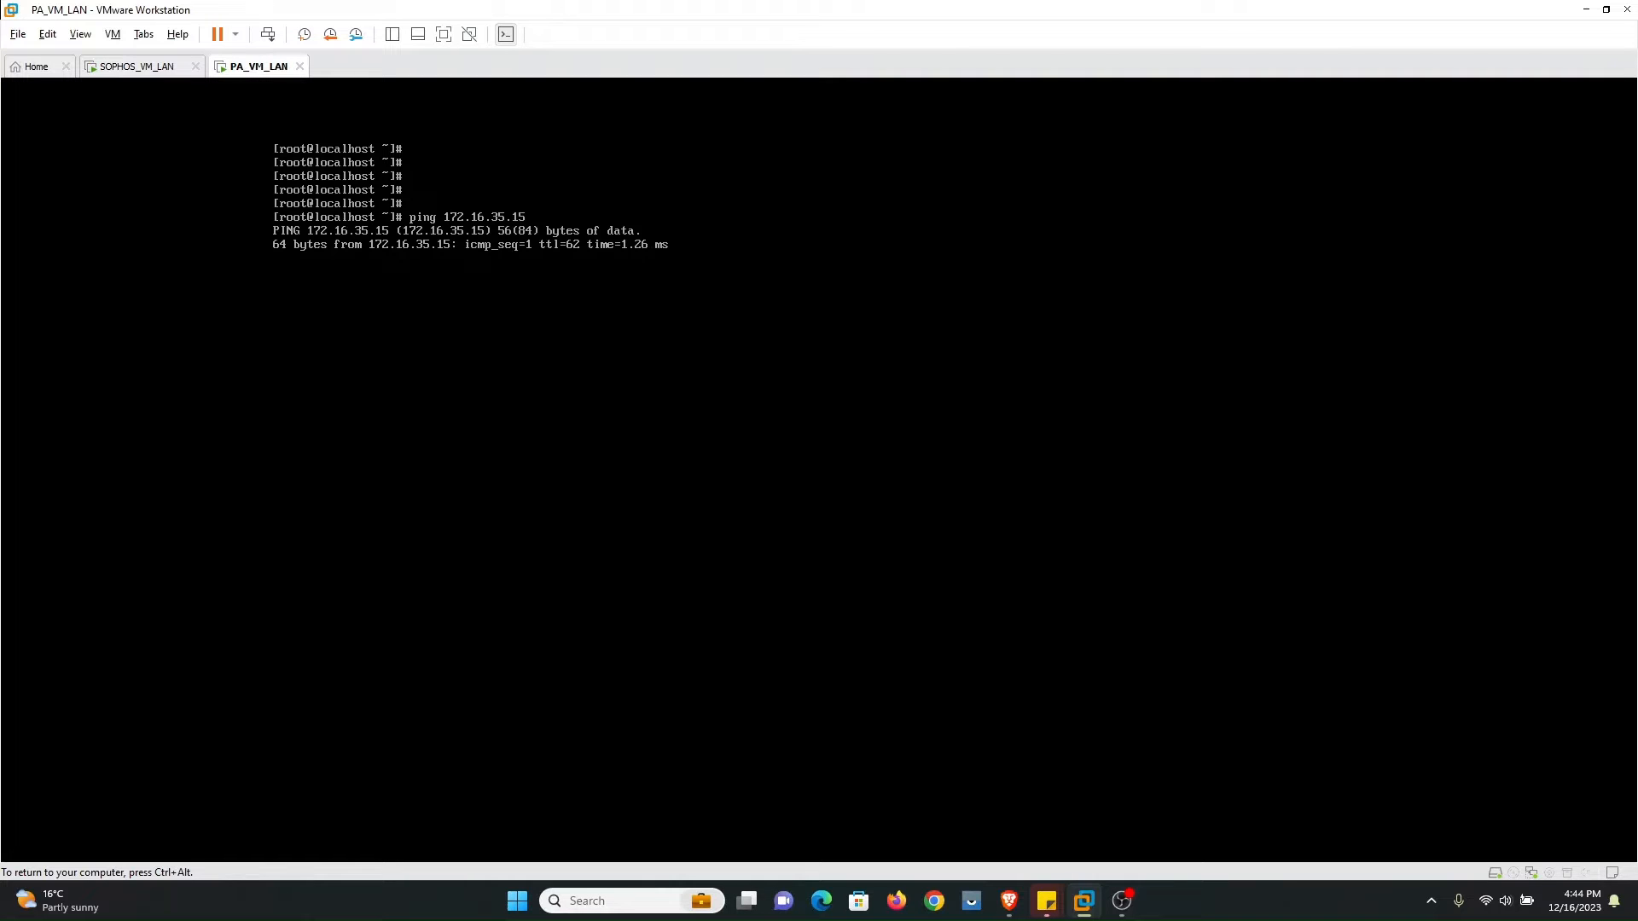
{"action": "key", "text": "ctrl+c"}
{"action": "key", "text": "ctrl+alt"}
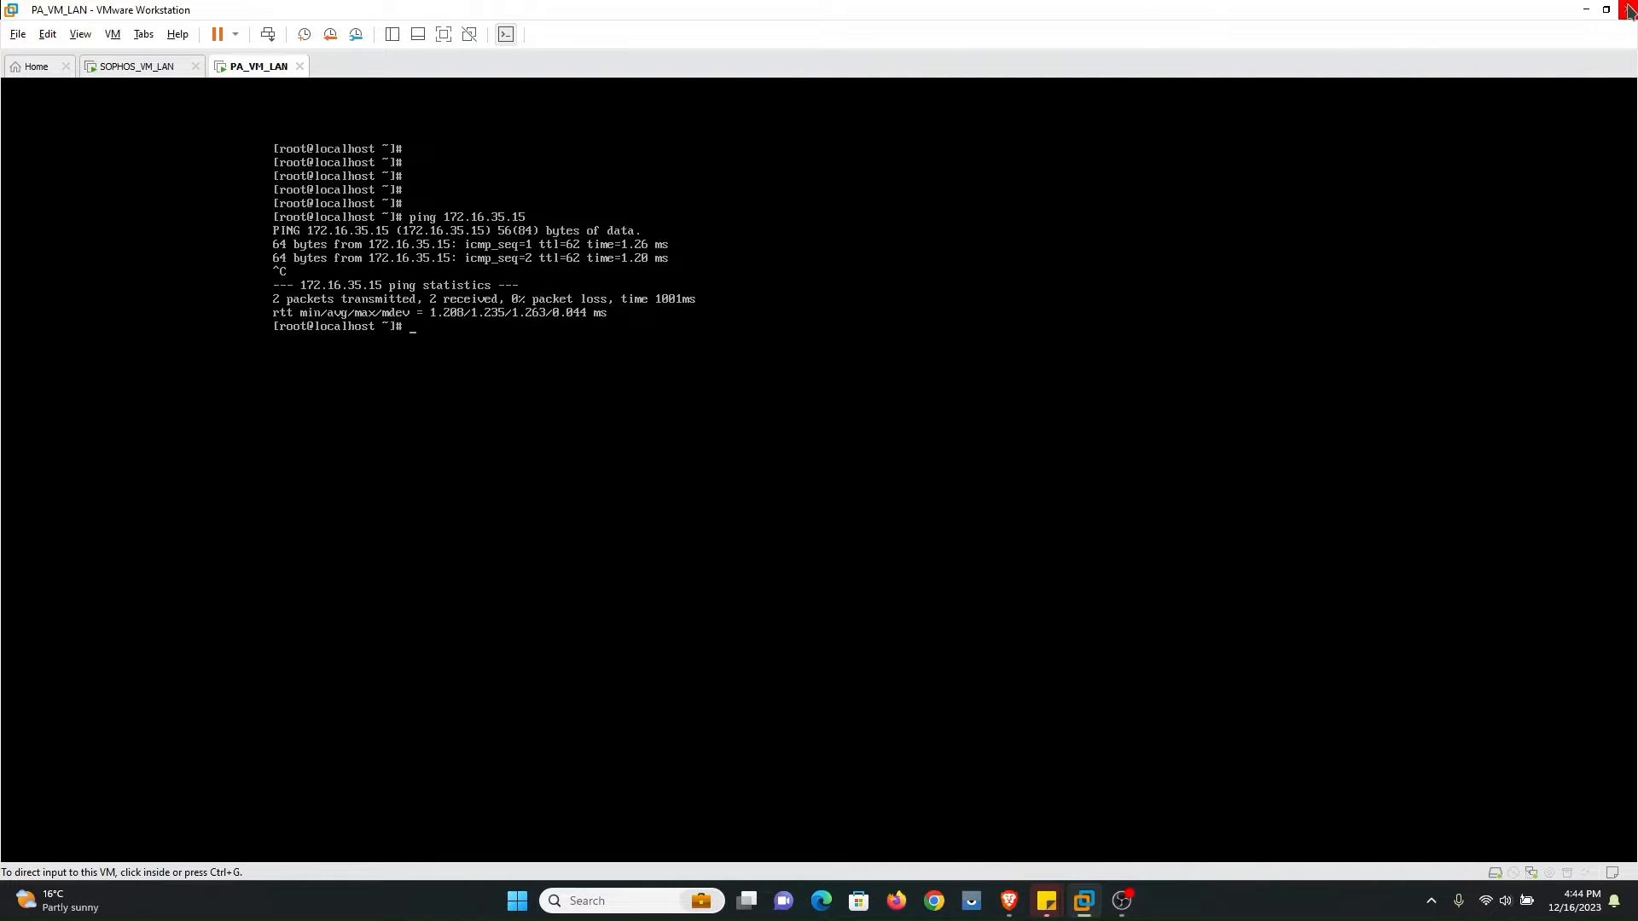
{"action": "left_click", "coordinate": [1586, 12]}
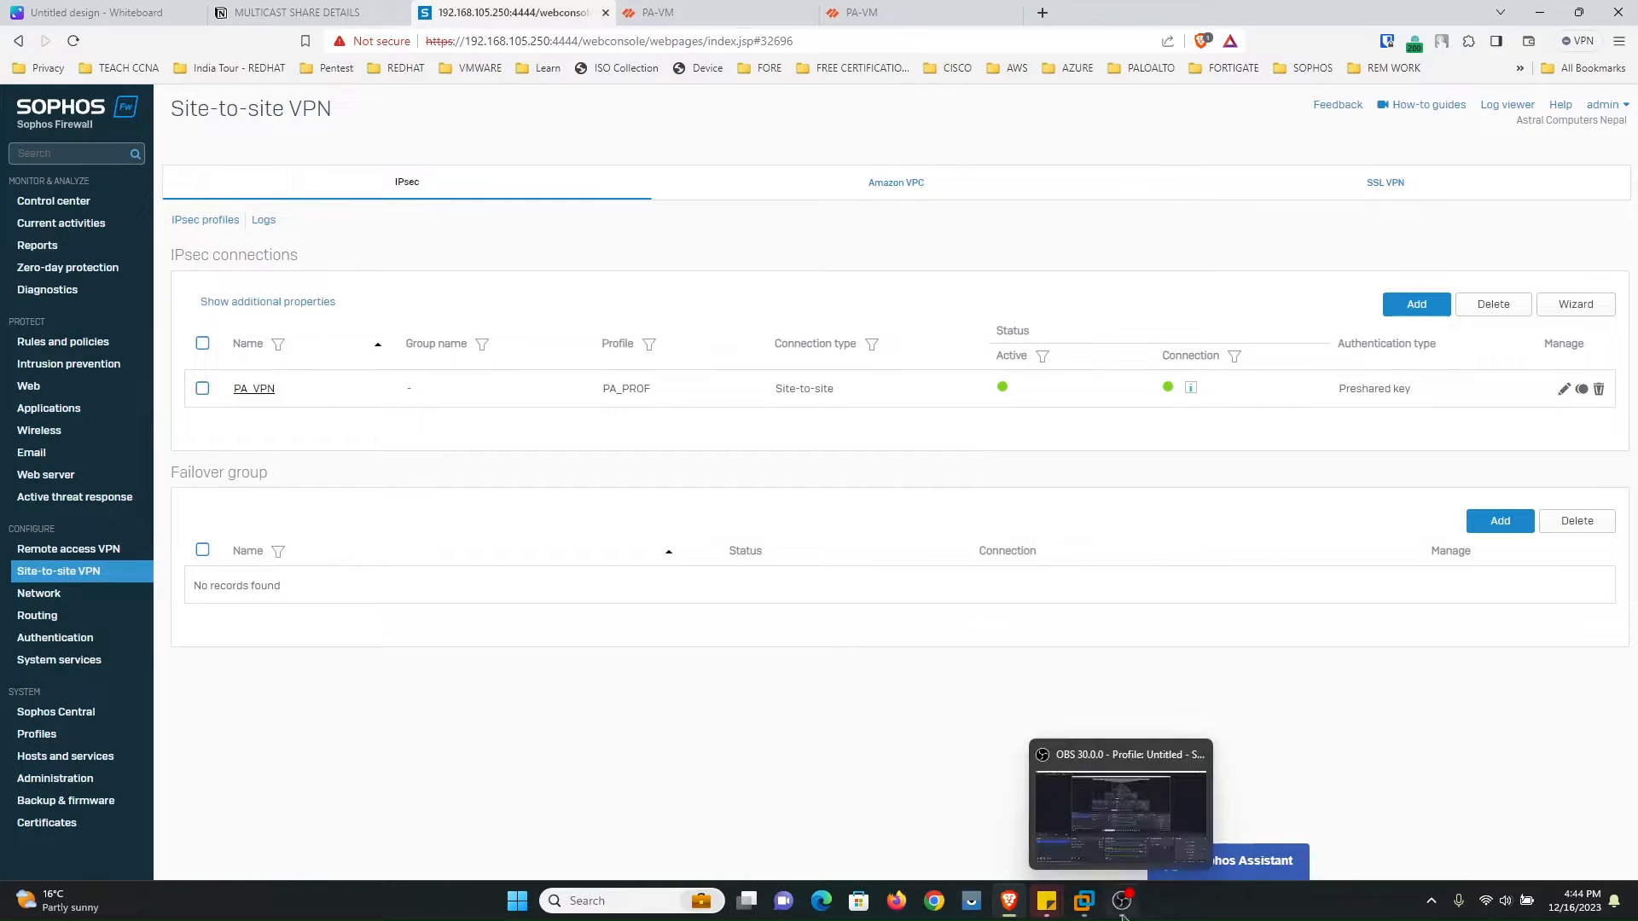
{"action": "mouse_move", "coordinate": [1091, 904]}
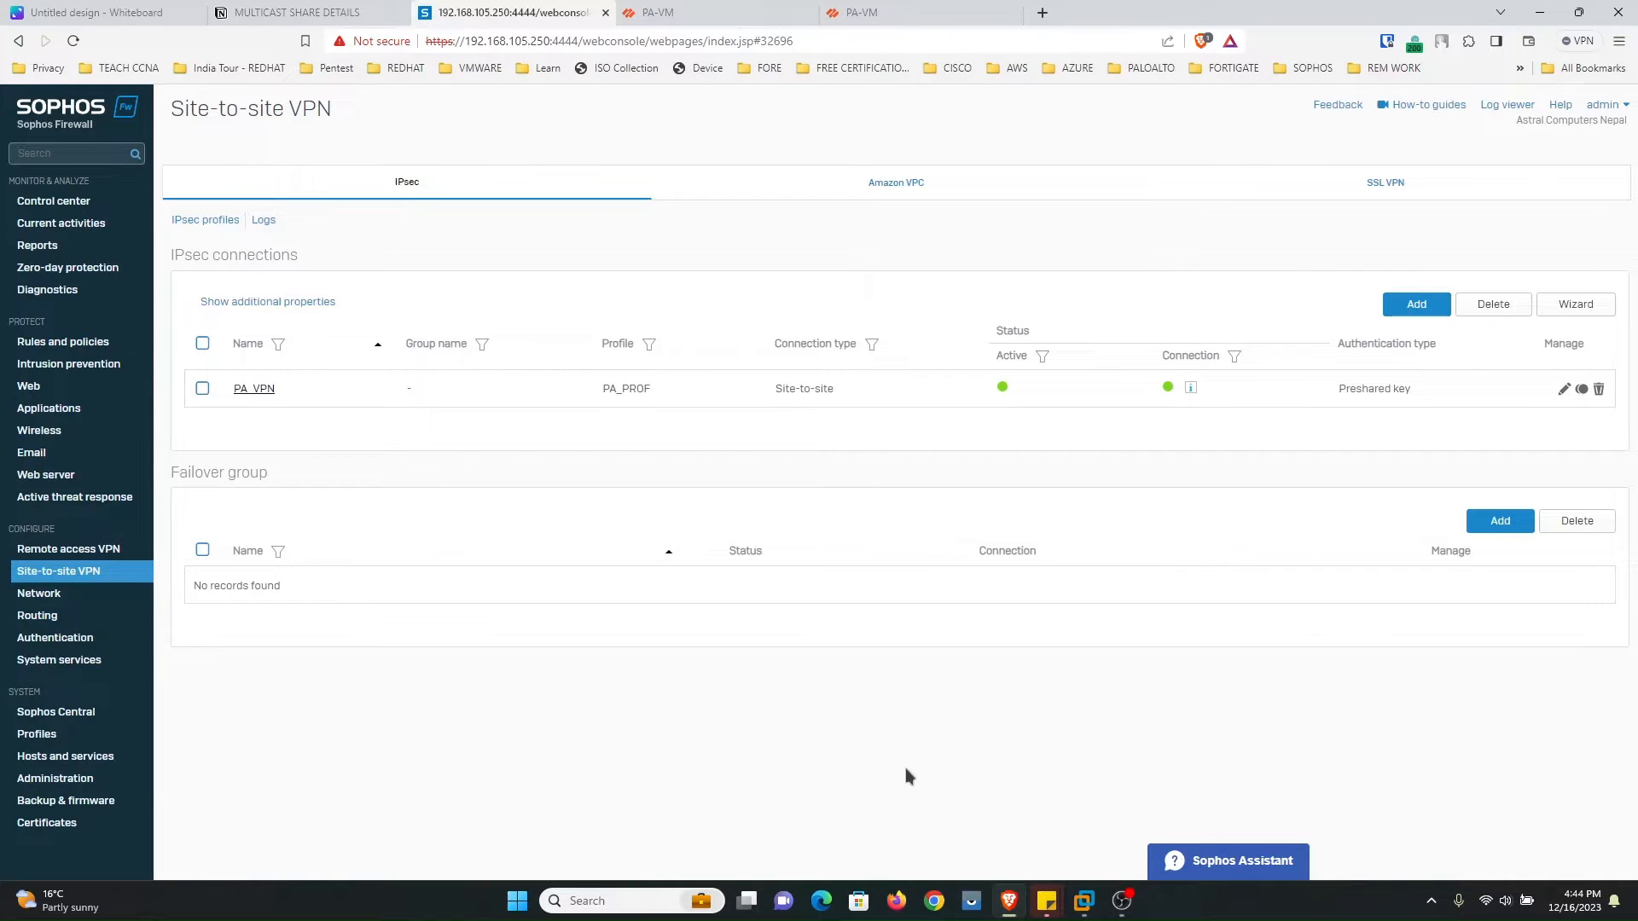
{"action": "key", "text": "super"}
{"action": "type", "text": "sec"}
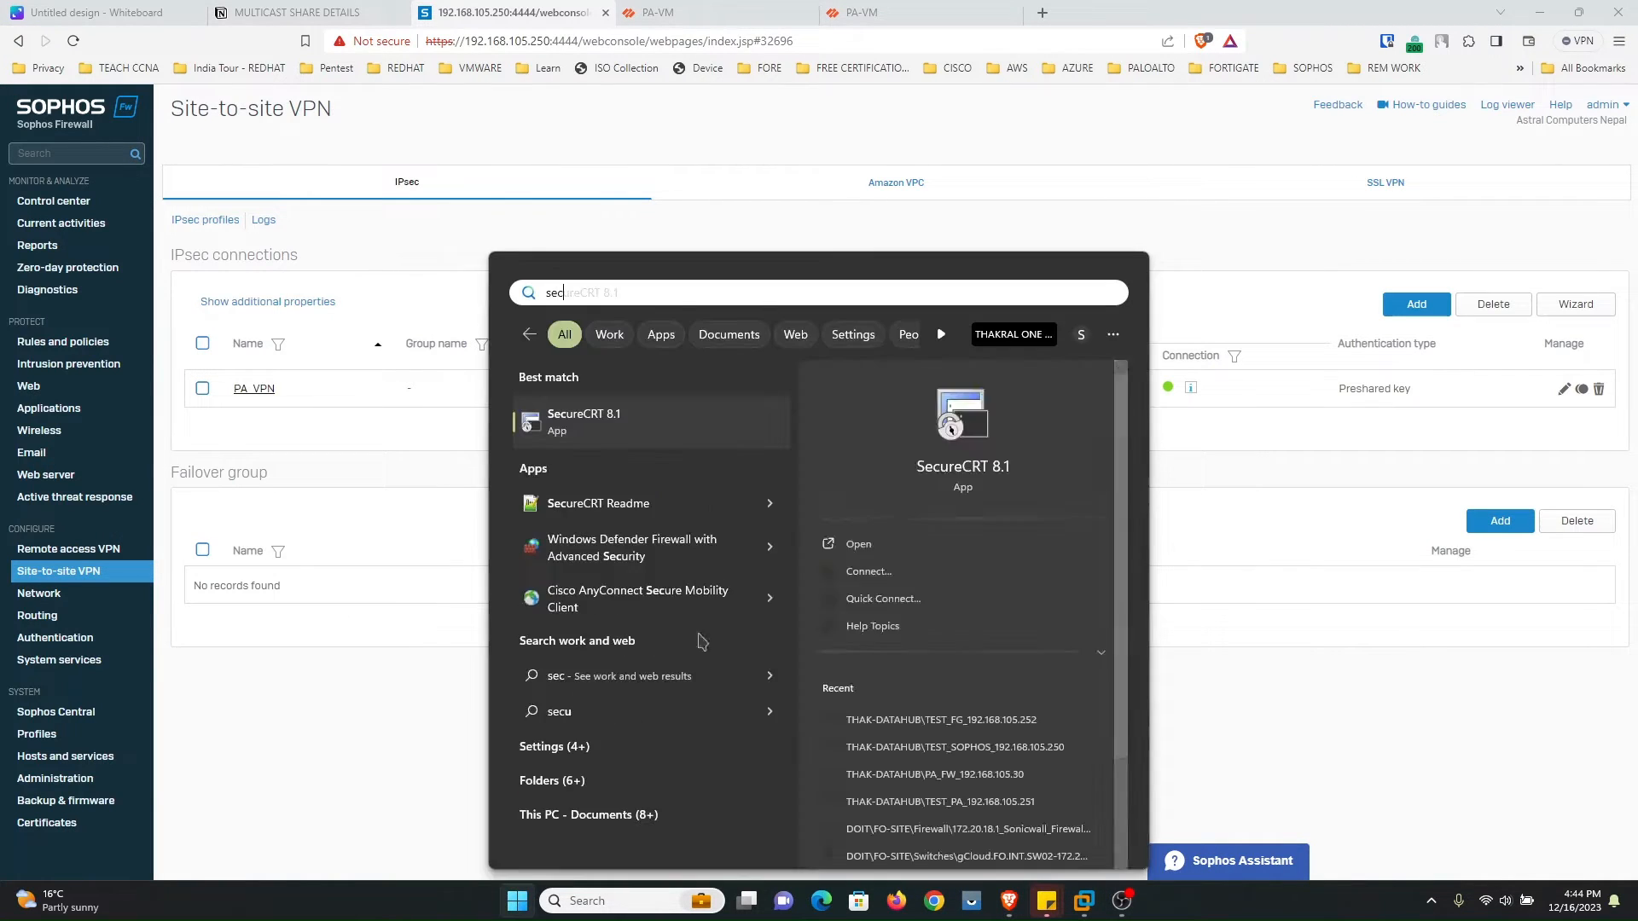
{"action": "left_click", "coordinate": [371, 673]}
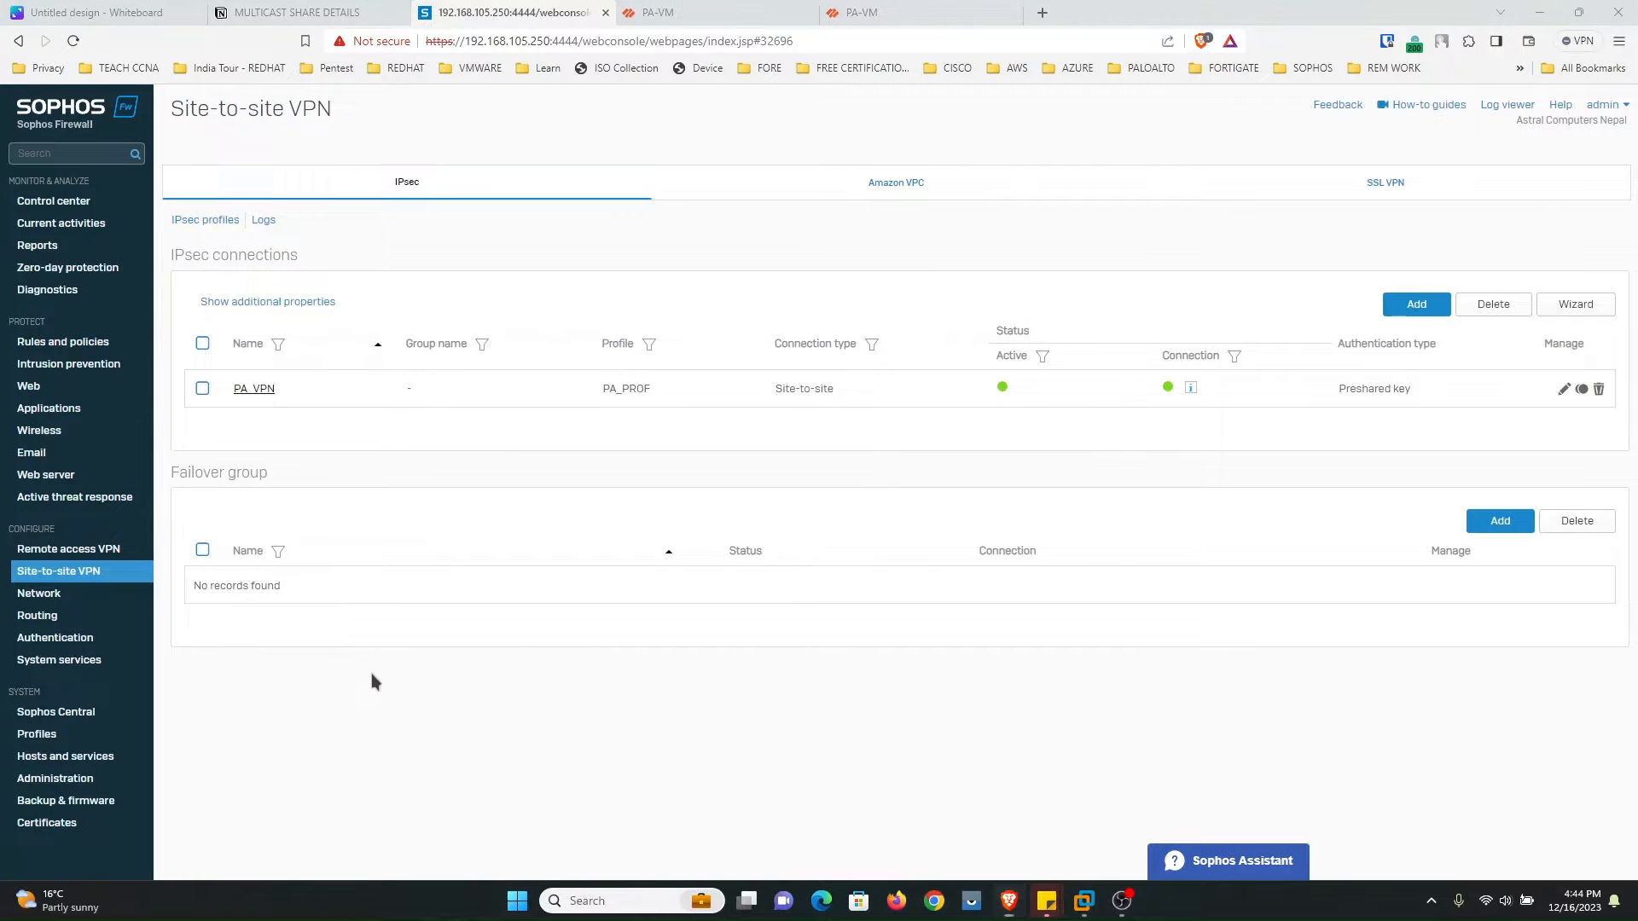
{"action": "key", "text": "super"}
{"action": "type", "text": "putty"}
{"action": "key", "text": "Return"}
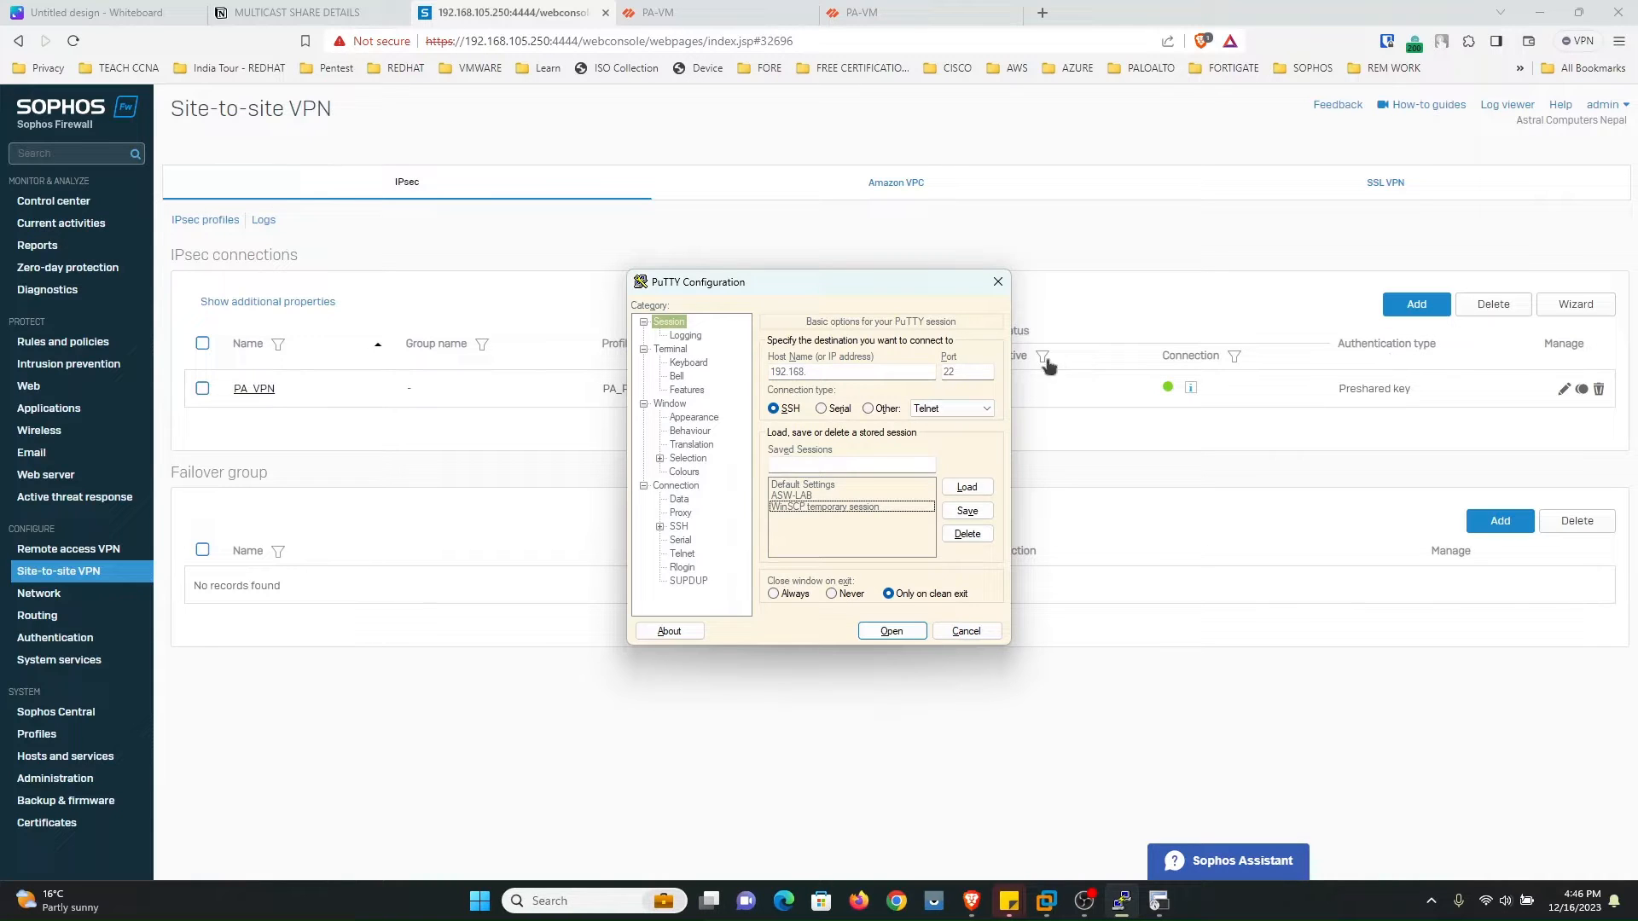
{"action": "left_click", "coordinate": [966, 631]}
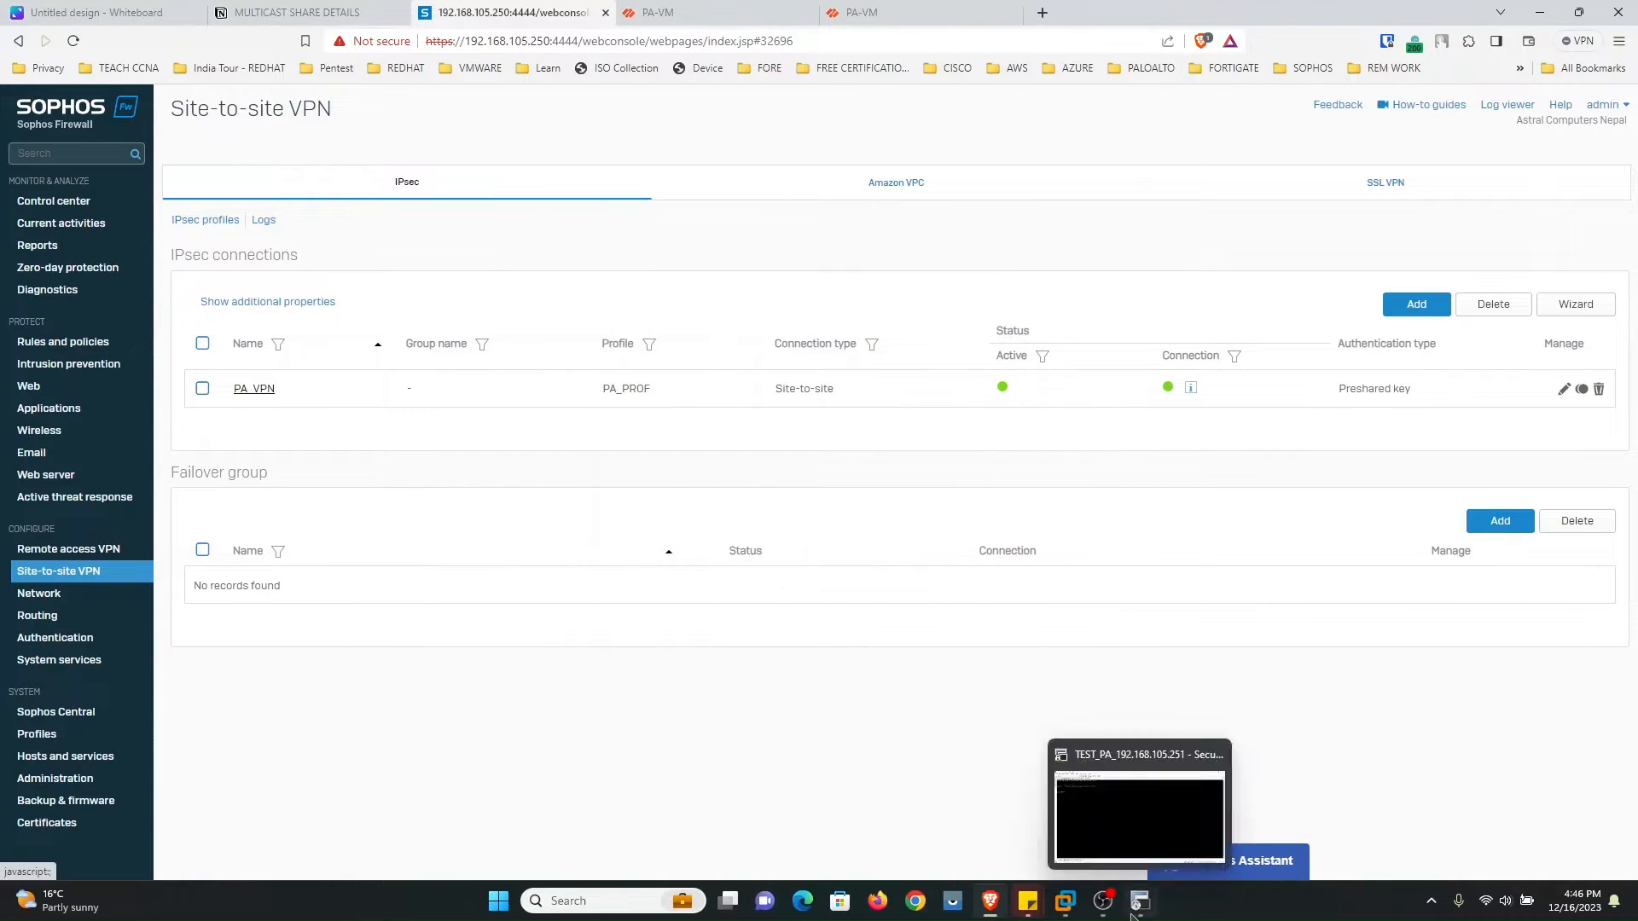
Step: Switch to SecureCRT, place the TEST_SOPHOS session first, run "system gre tunnel show" there, and highlight the GRE tunnel row
{"action": "left_click", "coordinate": [1141, 900]}
{"action": "key", "text": "Return"}
{"action": "key", "text": "Return"}
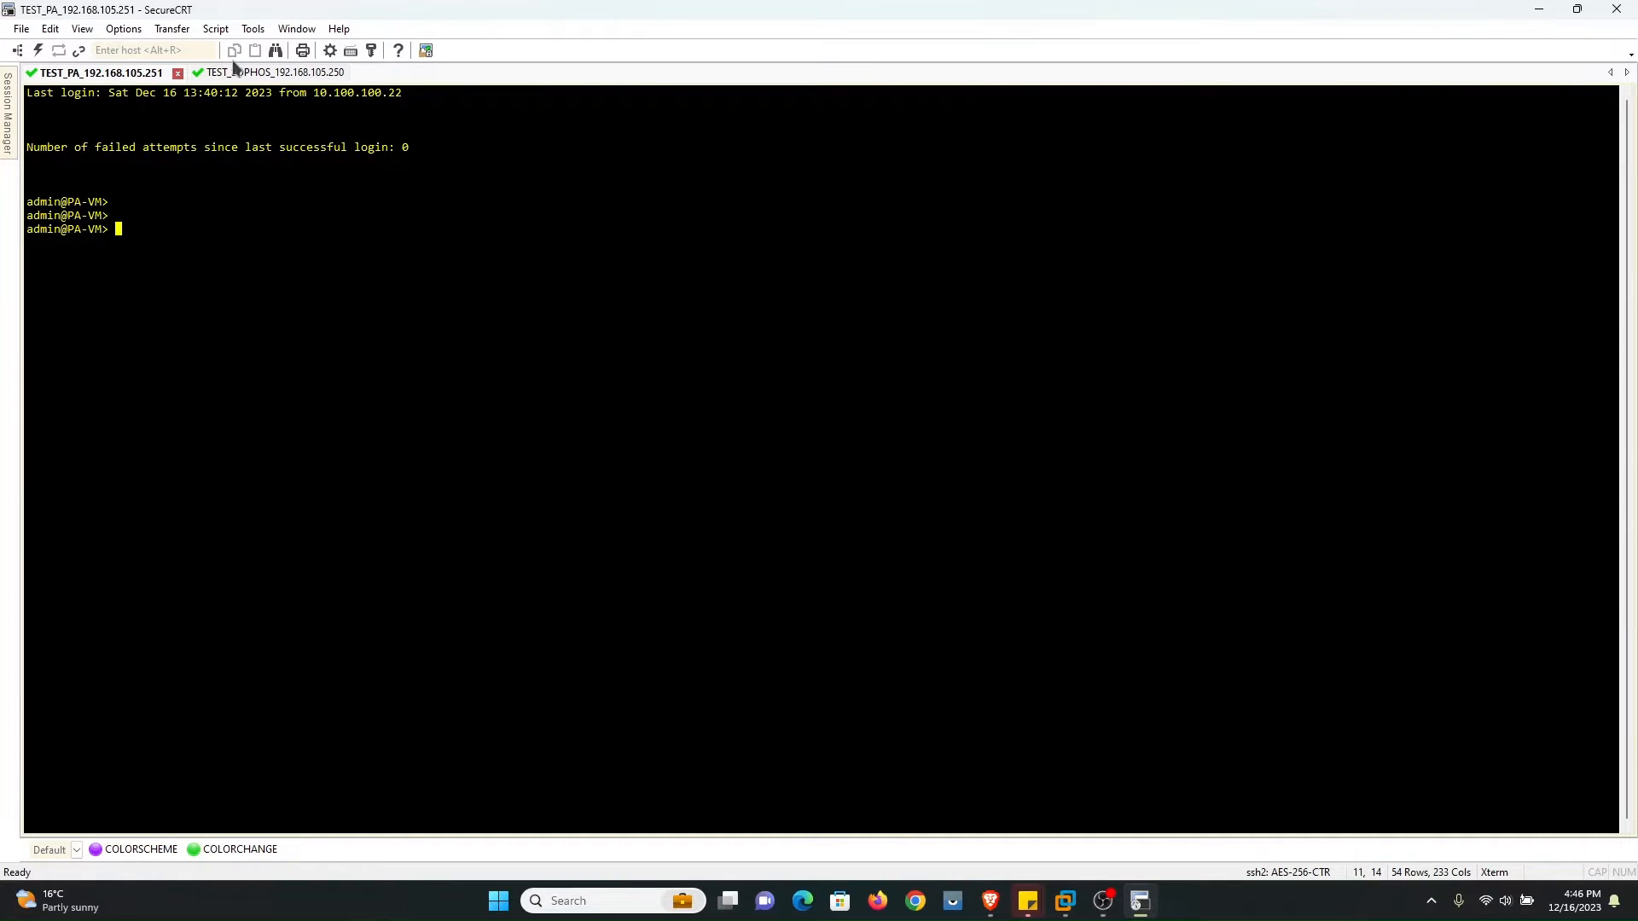
{"action": "left_click_drag", "start_coordinate": [280, 75], "coordinate": [85, 77]}
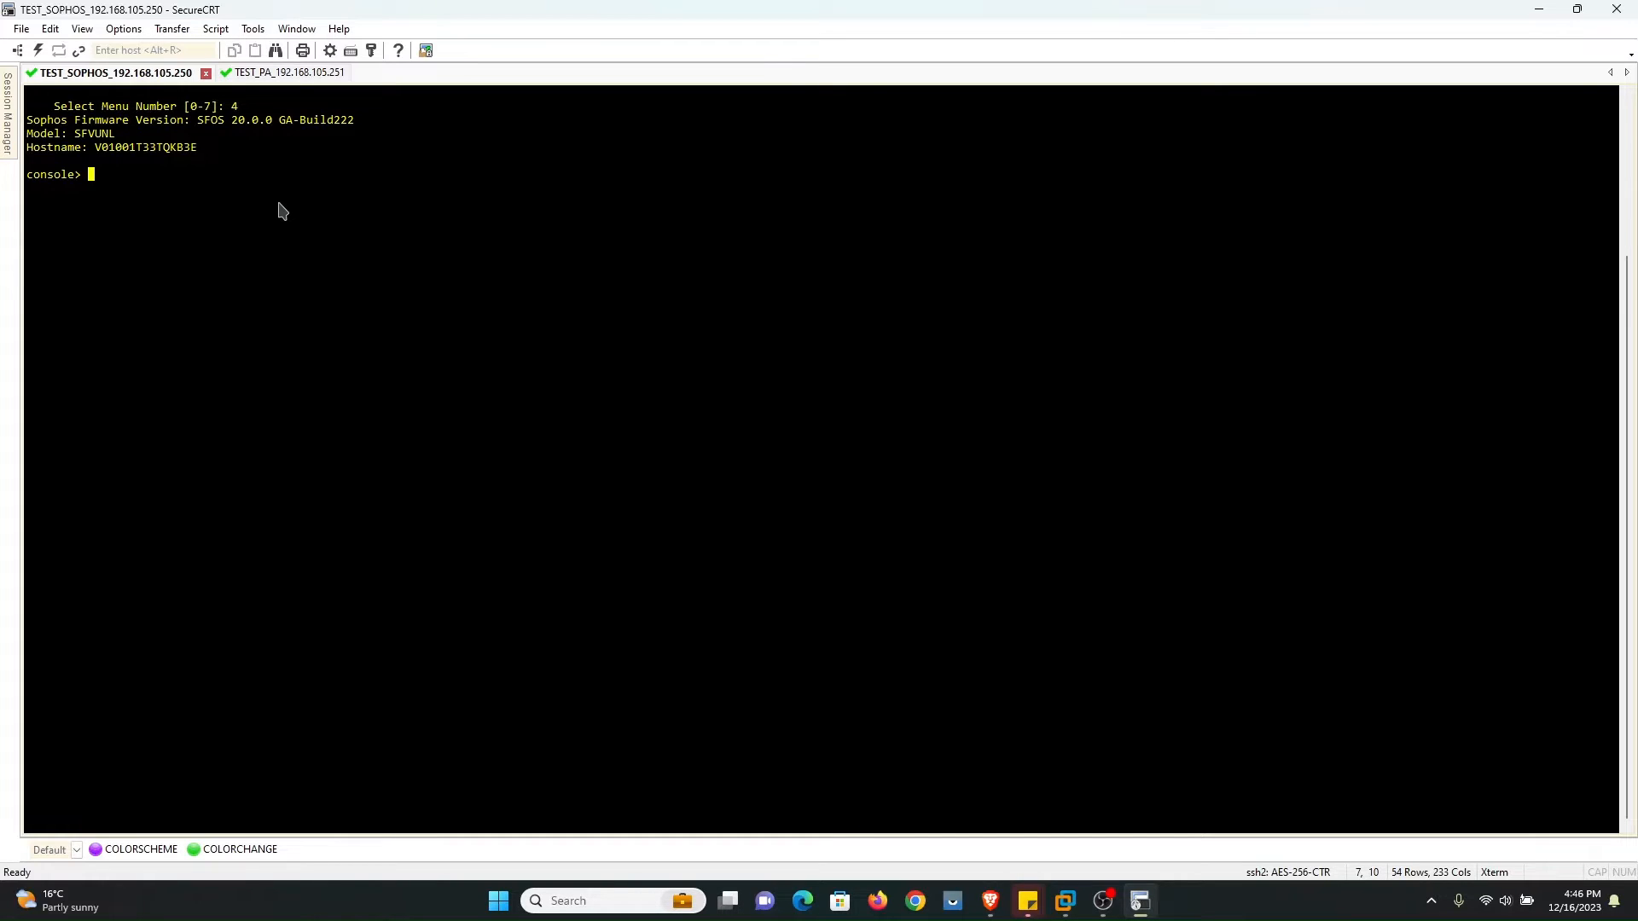
{"action": "type", "text": "system gre tunnel show"}
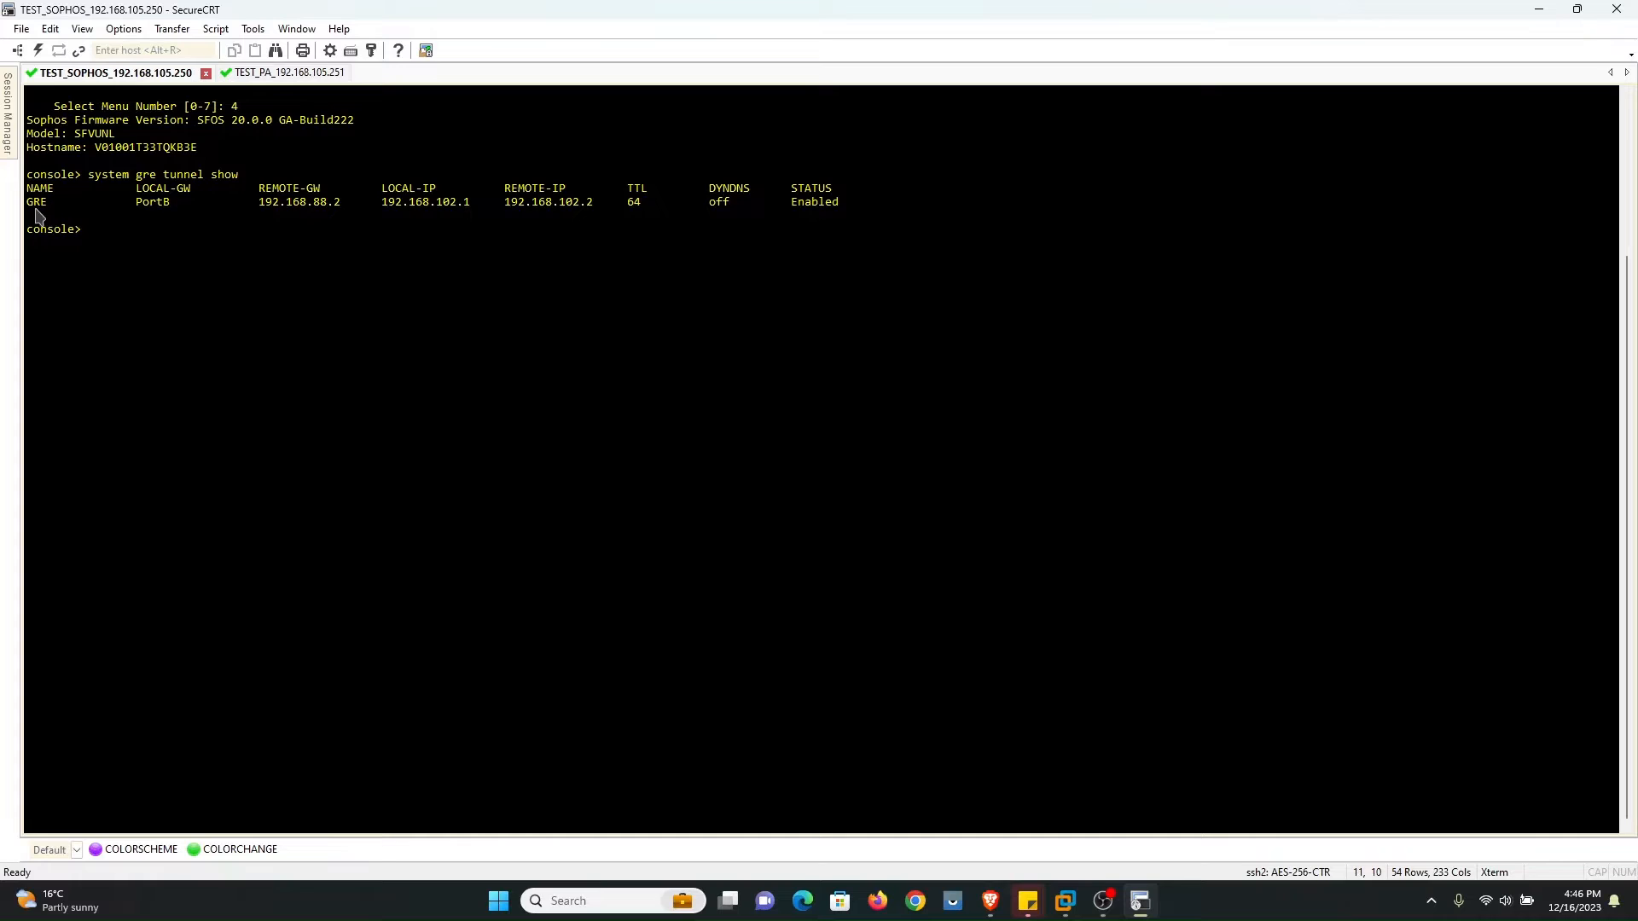
{"action": "left_click_drag", "start_coordinate": [29, 210], "coordinate": [857, 202]}
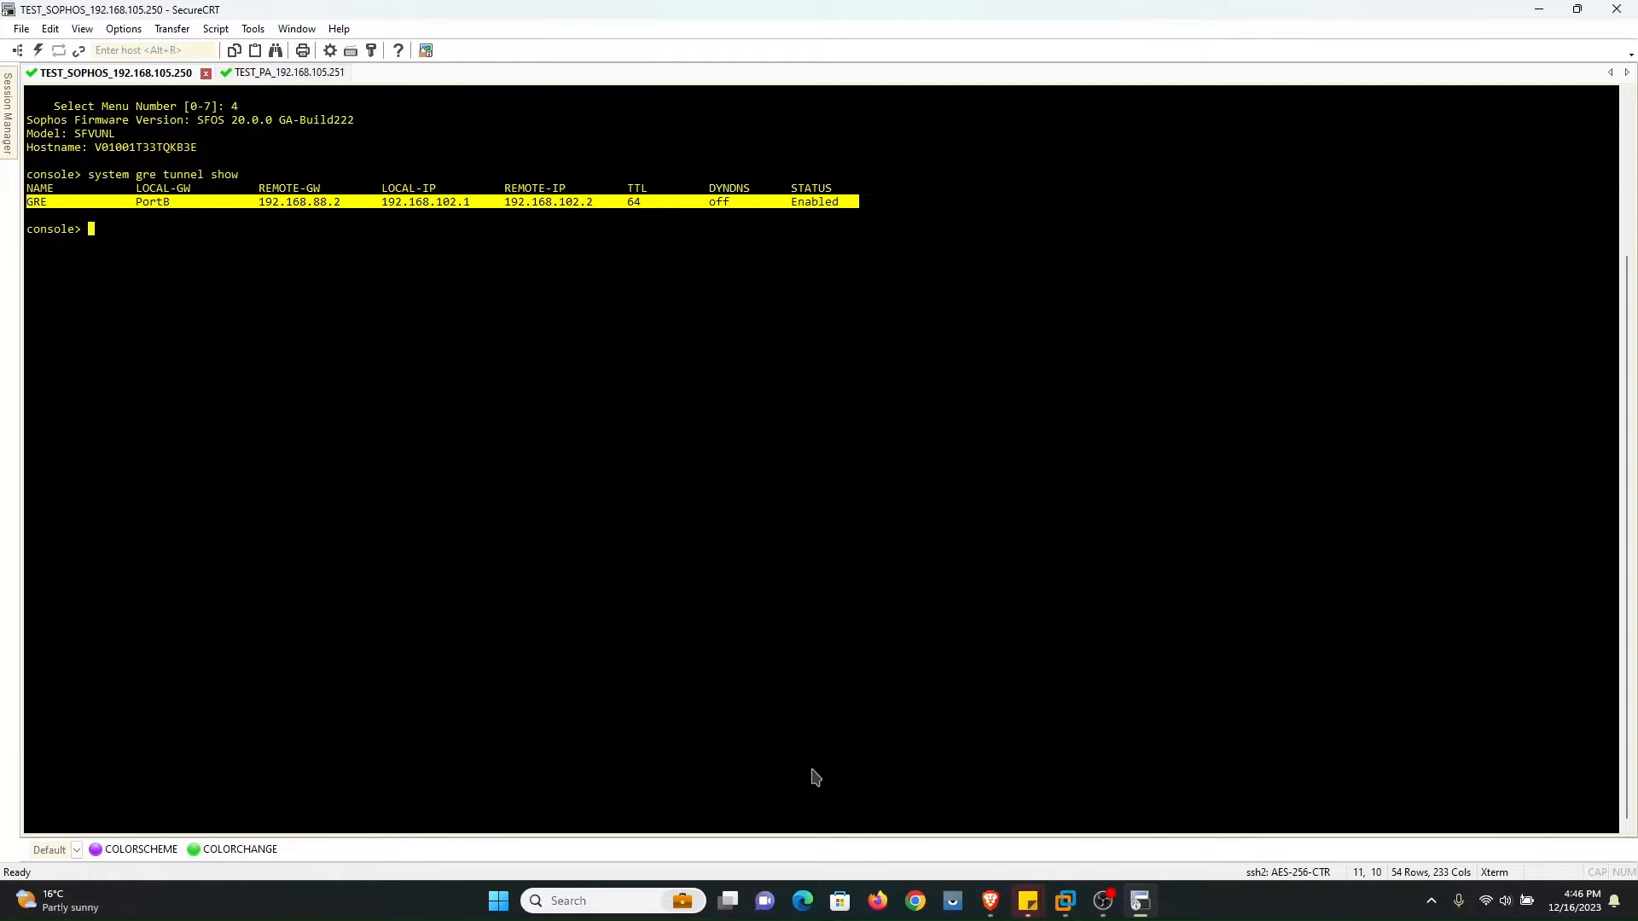
Step: Switch to the Canva whiteboard in Brave and circle the 88.2 and 88.1 tunnel endpoint addresses in red
{"action": "left_click", "coordinate": [990, 905]}
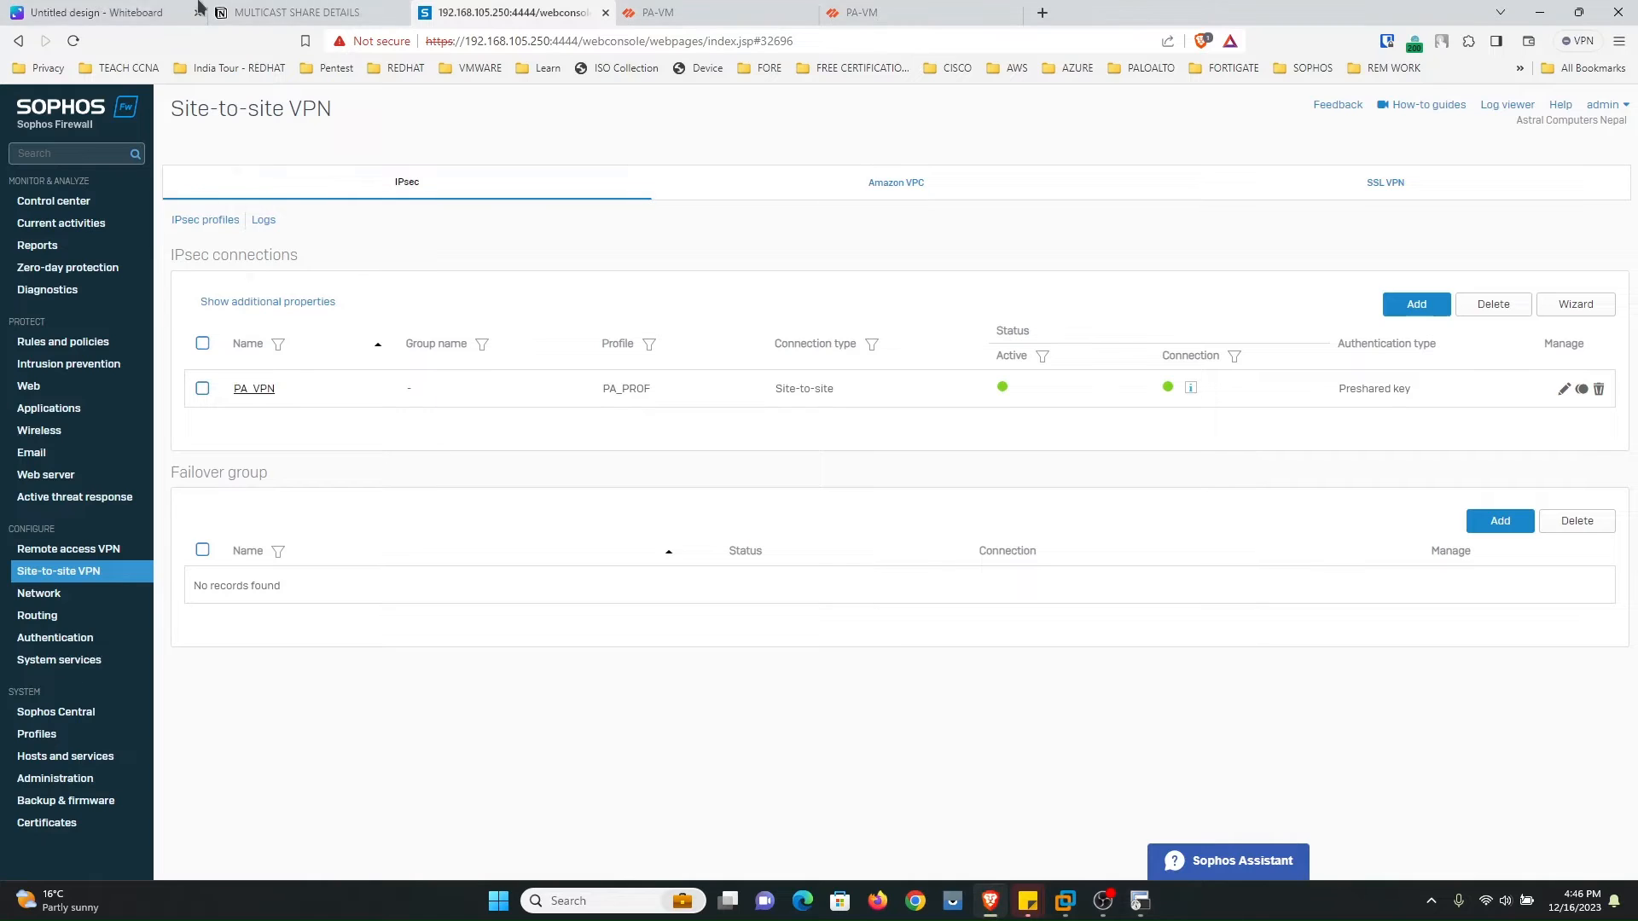
{"action": "left_click", "coordinate": [120, 10]}
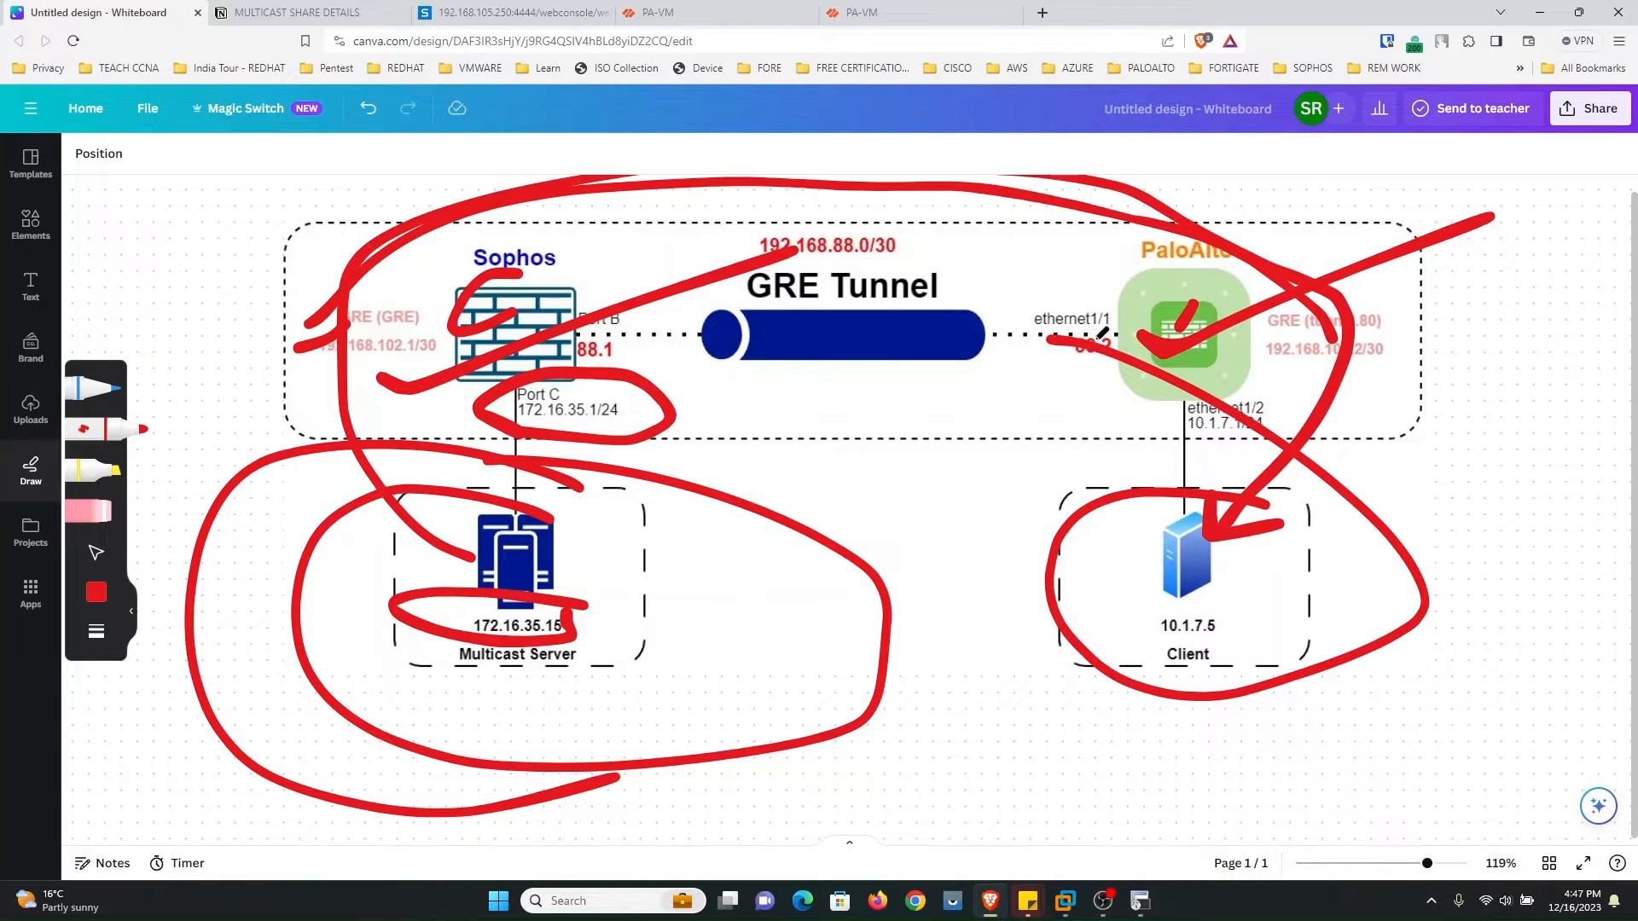
{"action": "left_click_drag", "start_coordinate": [1113, 314], "coordinate": [1103, 290]}
{"action": "mouse_move", "coordinate": [630, 329]}
{"action": "left_mouse_down"}
{"action": "mouse_move", "coordinate": [556, 337]}
{"action": "mouse_move", "coordinate": [633, 331]}
{"action": "left_mouse_up"}
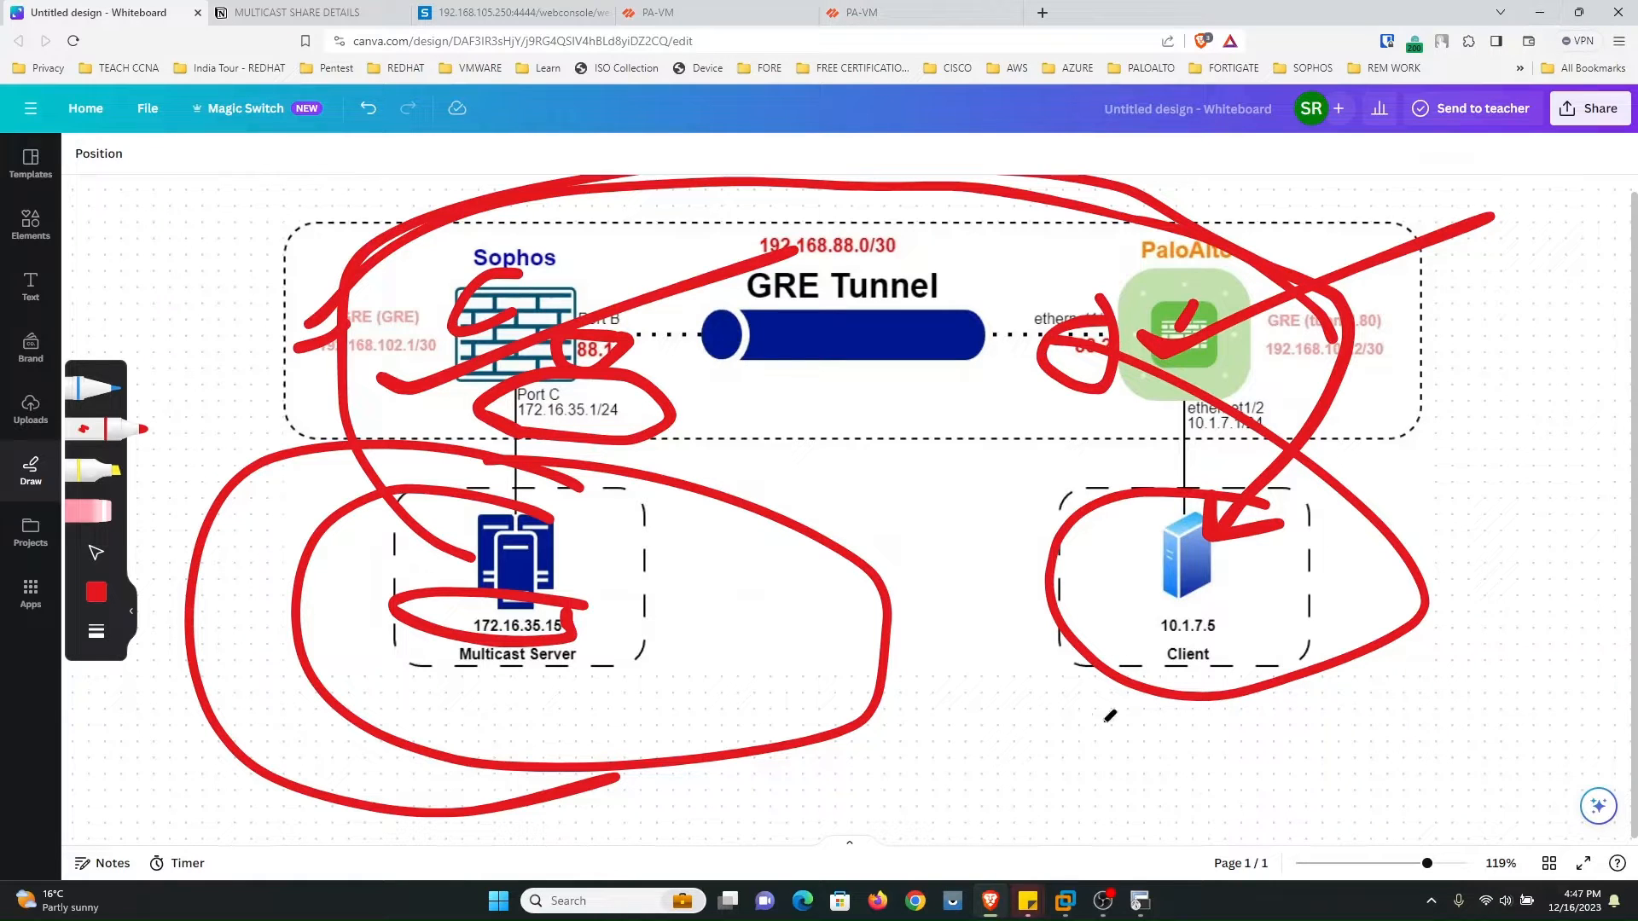
Step: Switch back to SecureCRT and highlight the GRE tunnel's local IP and remote IP in the Sophos output
{"action": "left_click", "coordinate": [1139, 911]}
{"action": "left_click", "coordinate": [395, 221]}
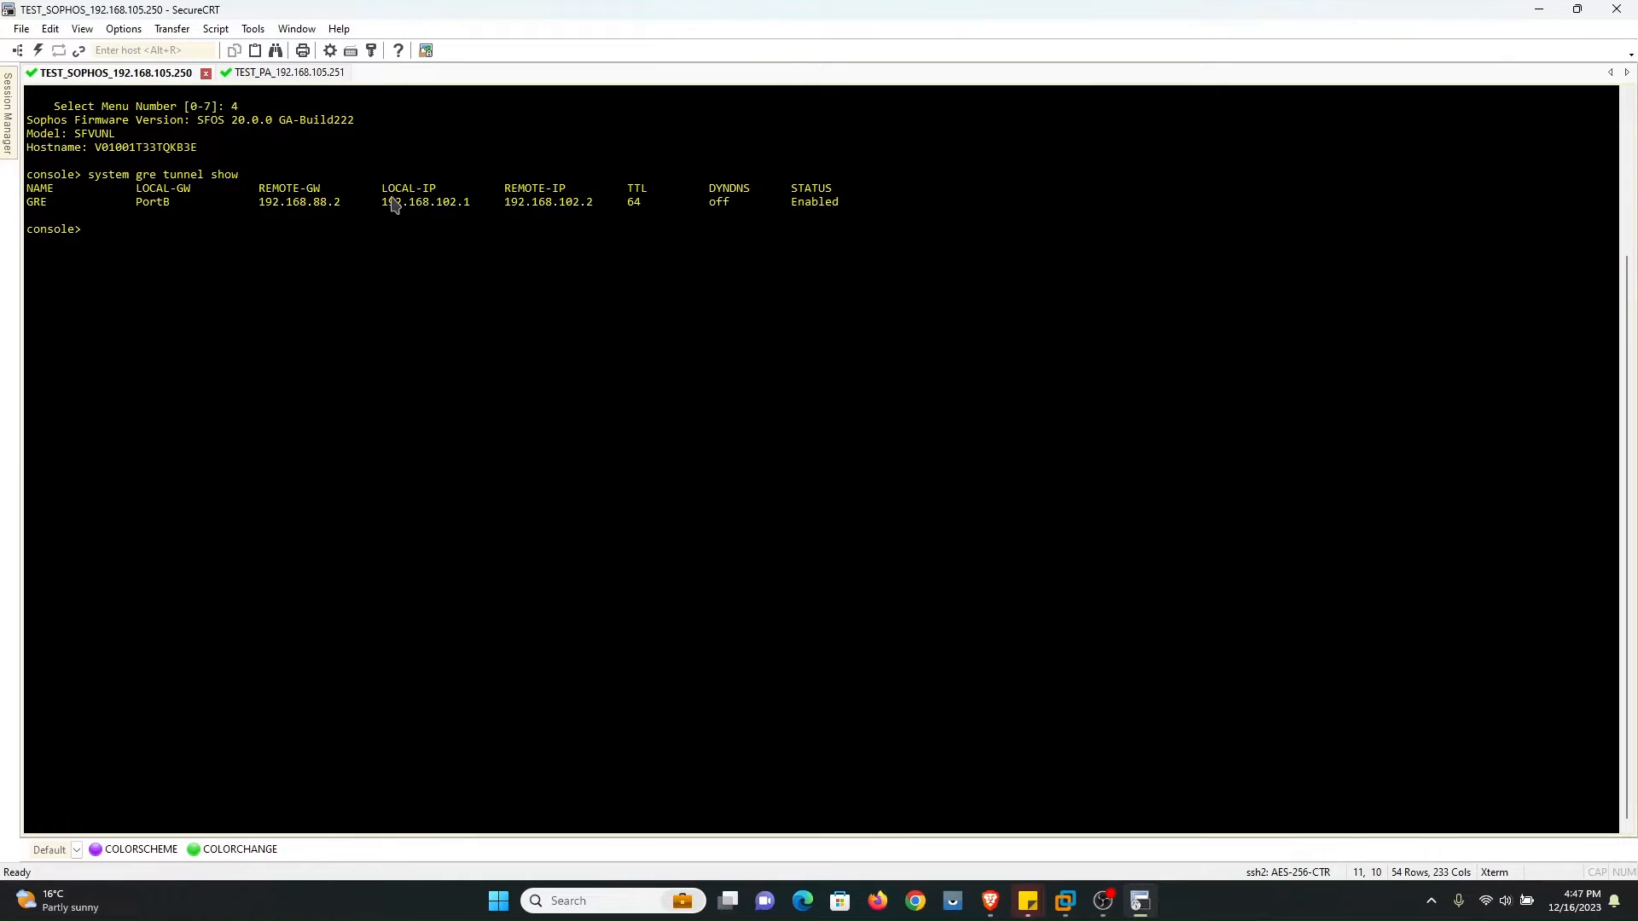
{"action": "left_click_drag", "start_coordinate": [382, 205], "coordinate": [467, 208]}
{"action": "left_click_drag", "start_coordinate": [505, 205], "coordinate": [595, 204]}
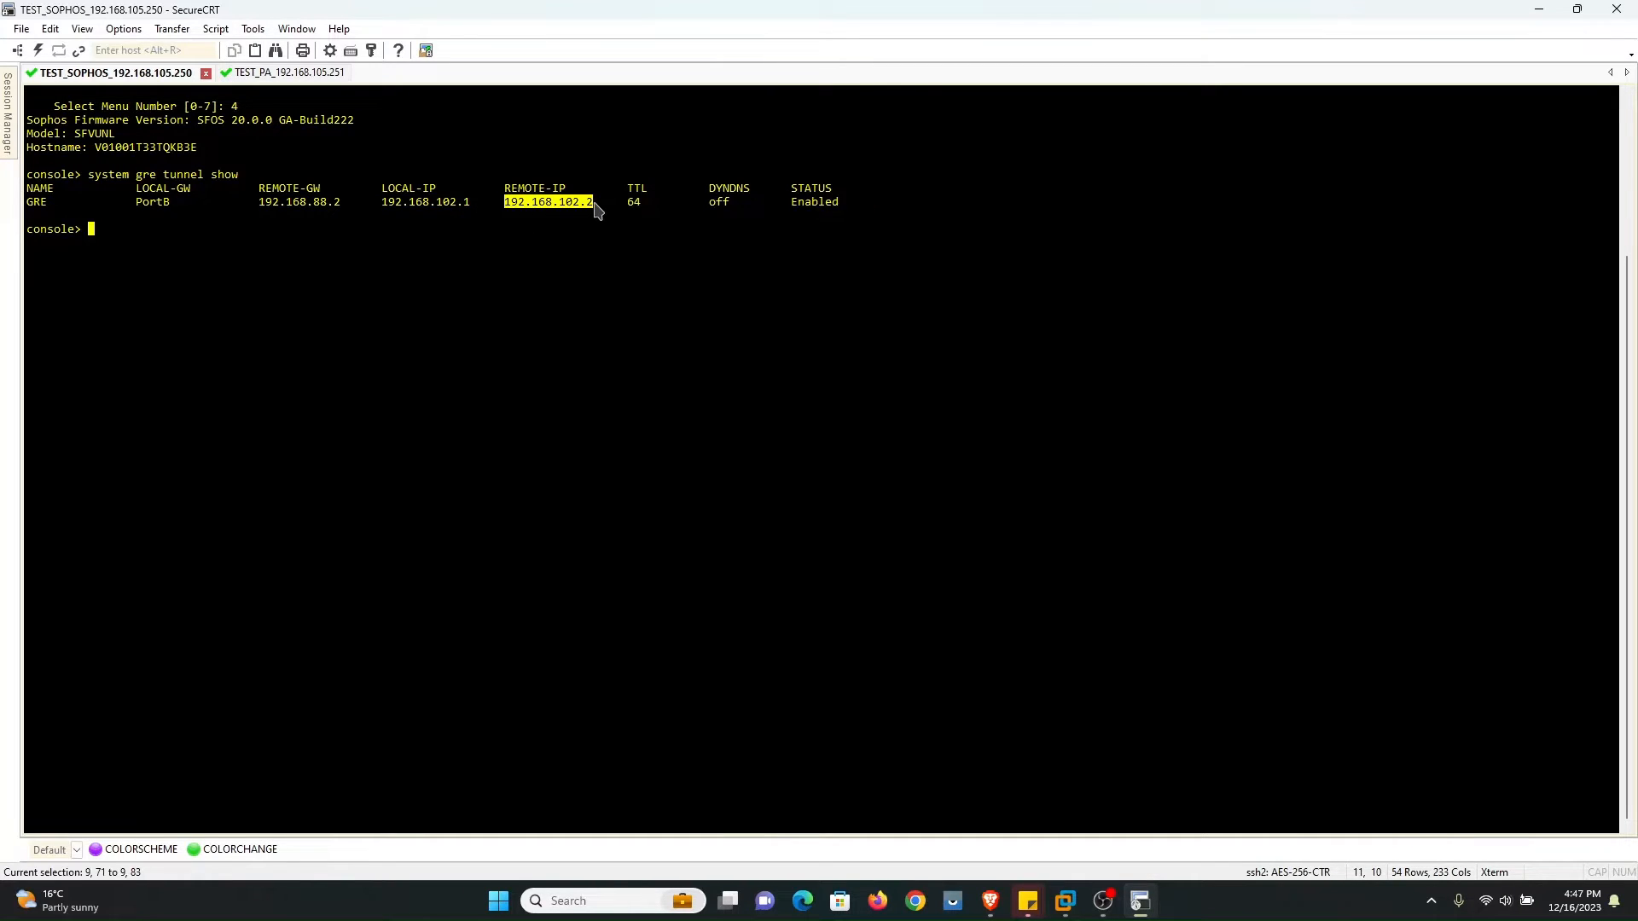
Step: Ping the tunnel's remote IP 192.168.102.2 from the Sophos console and stop the ping
{"action": "left_click", "coordinate": [544, 298]}
{"action": "type", "text": "ping 192.168.10"}
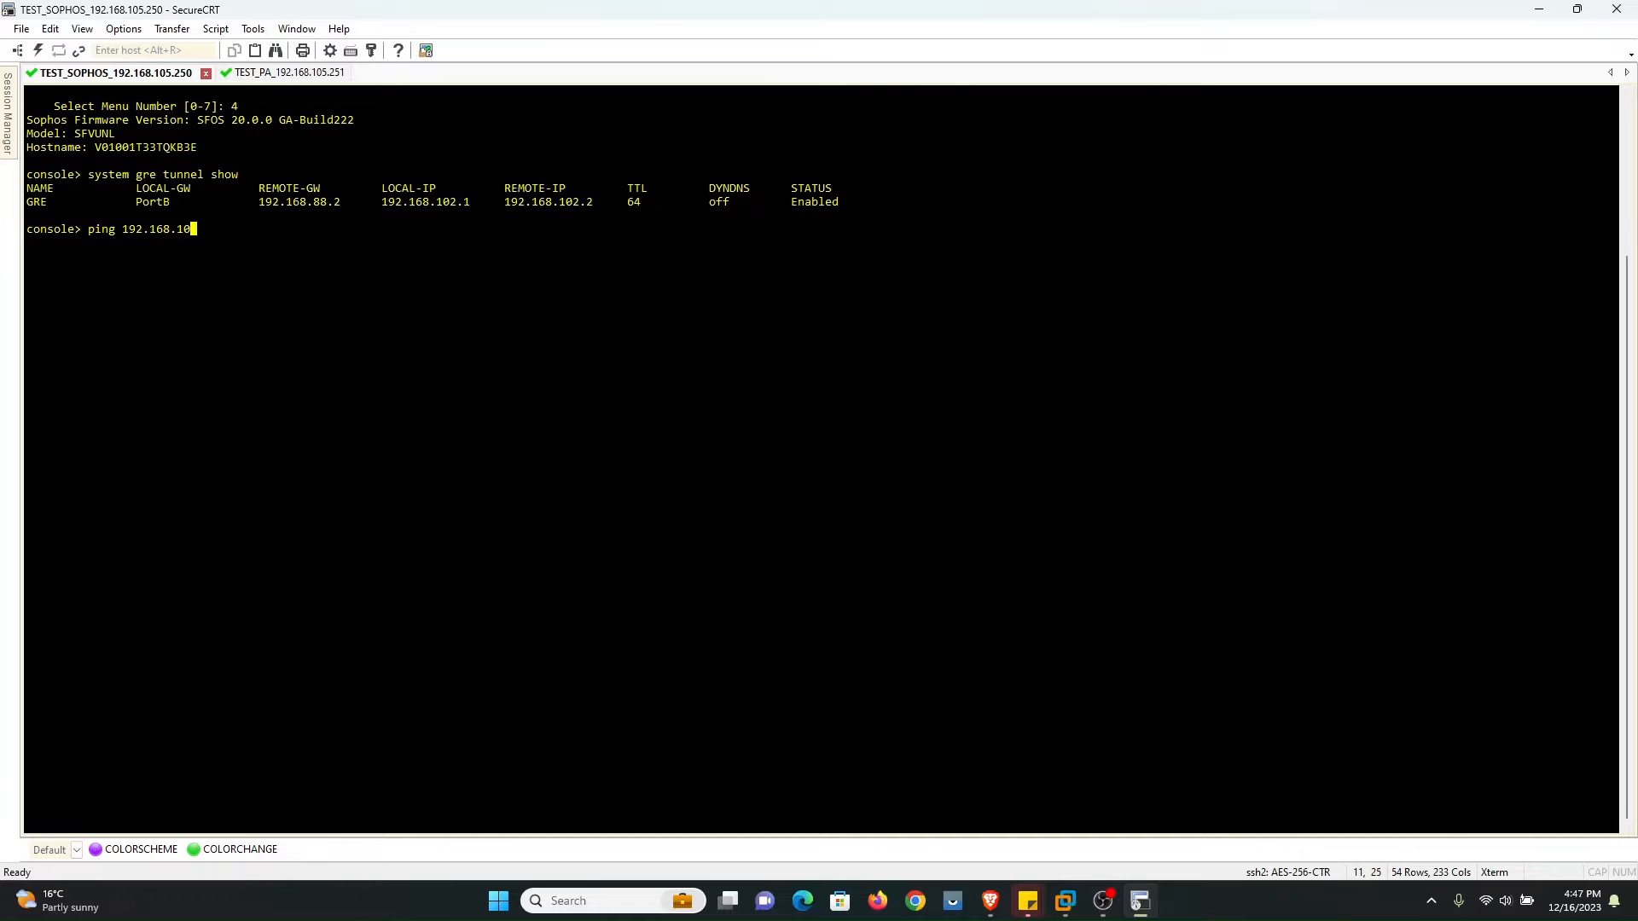
{"action": "type", "text": "2.2"}
{"action": "key", "text": "Return"}
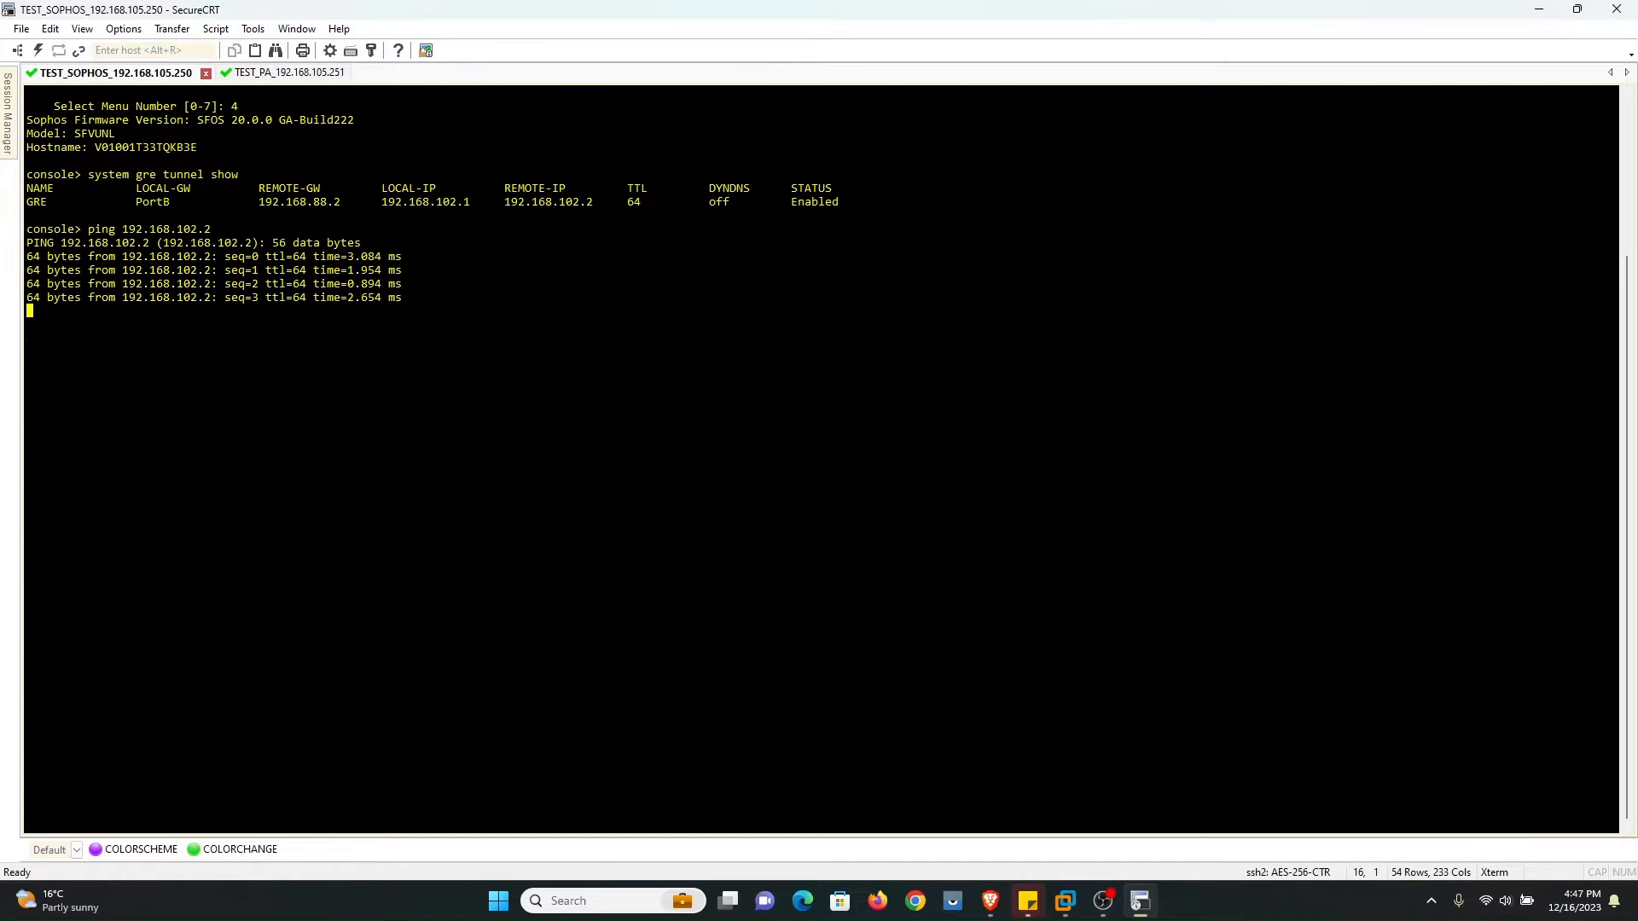
{"action": "key", "text": "ctrl+c"}
Step: Switch to the PA-VM web interface in Brave and check its GRE tunnels list
{"action": "left_click", "coordinate": [990, 900]}
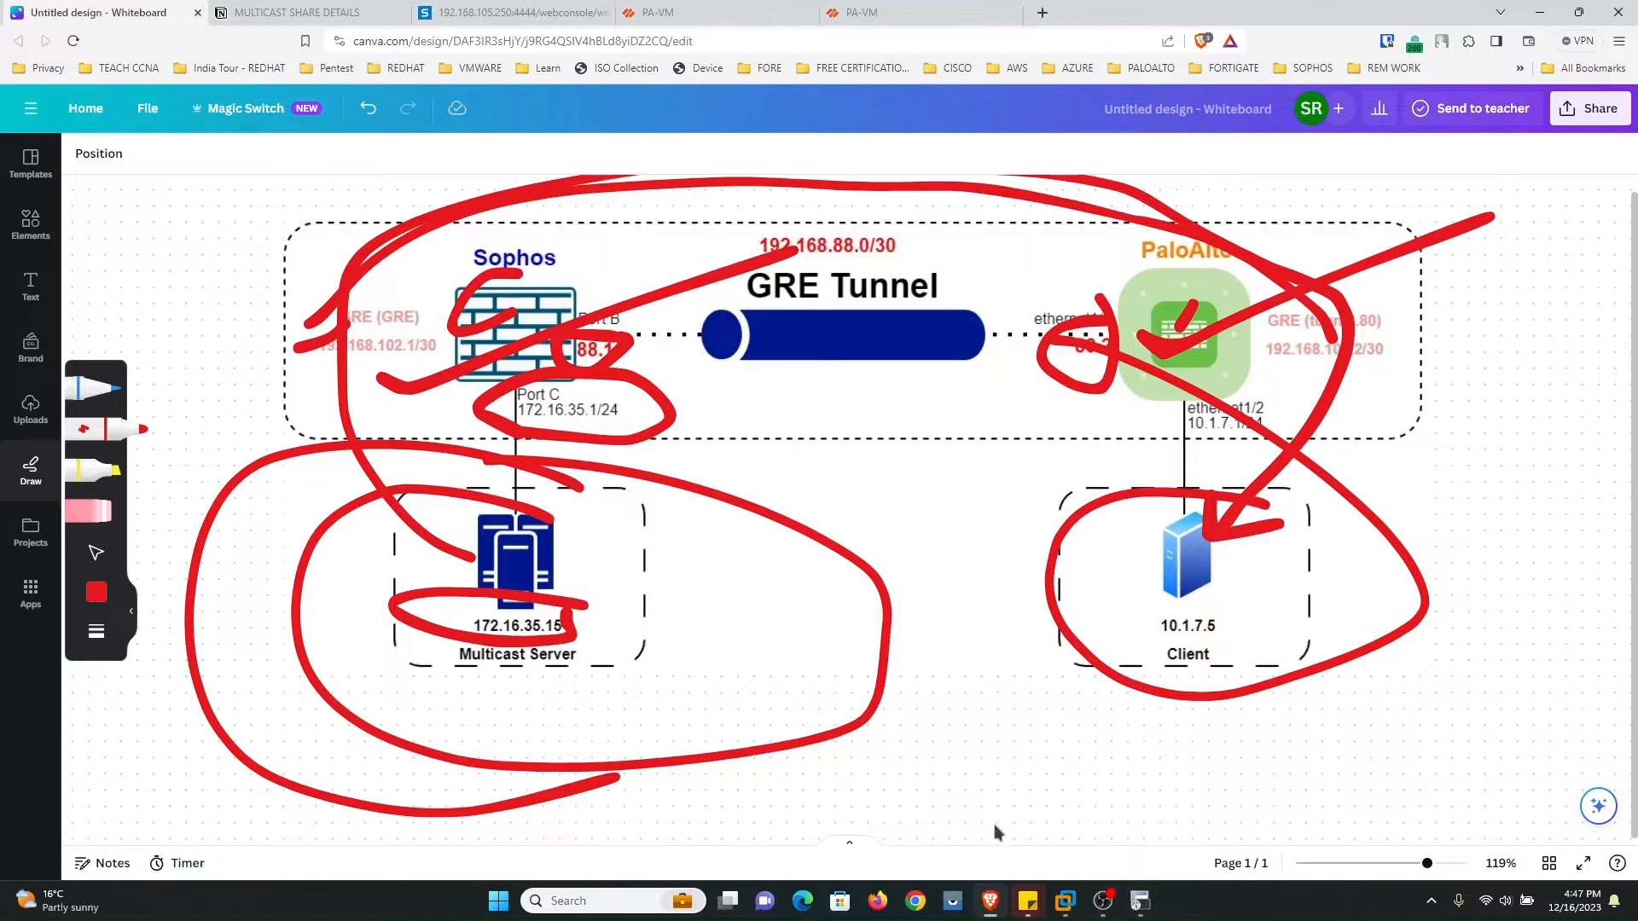
{"action": "left_click", "coordinate": [658, 12]}
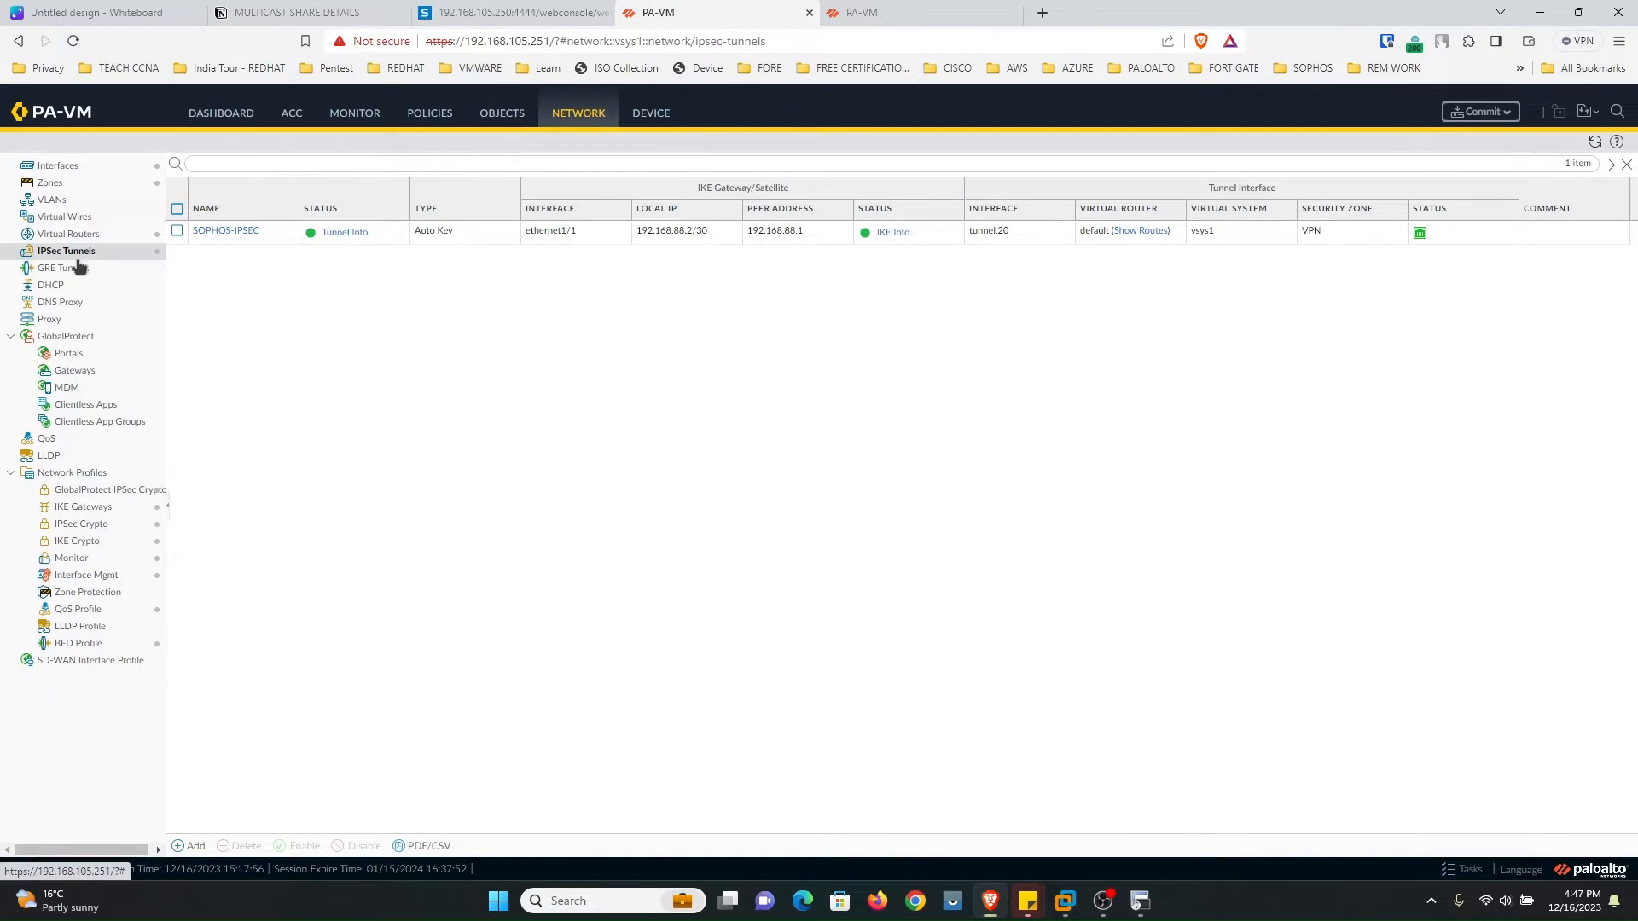
{"action": "left_click", "coordinate": [80, 267]}
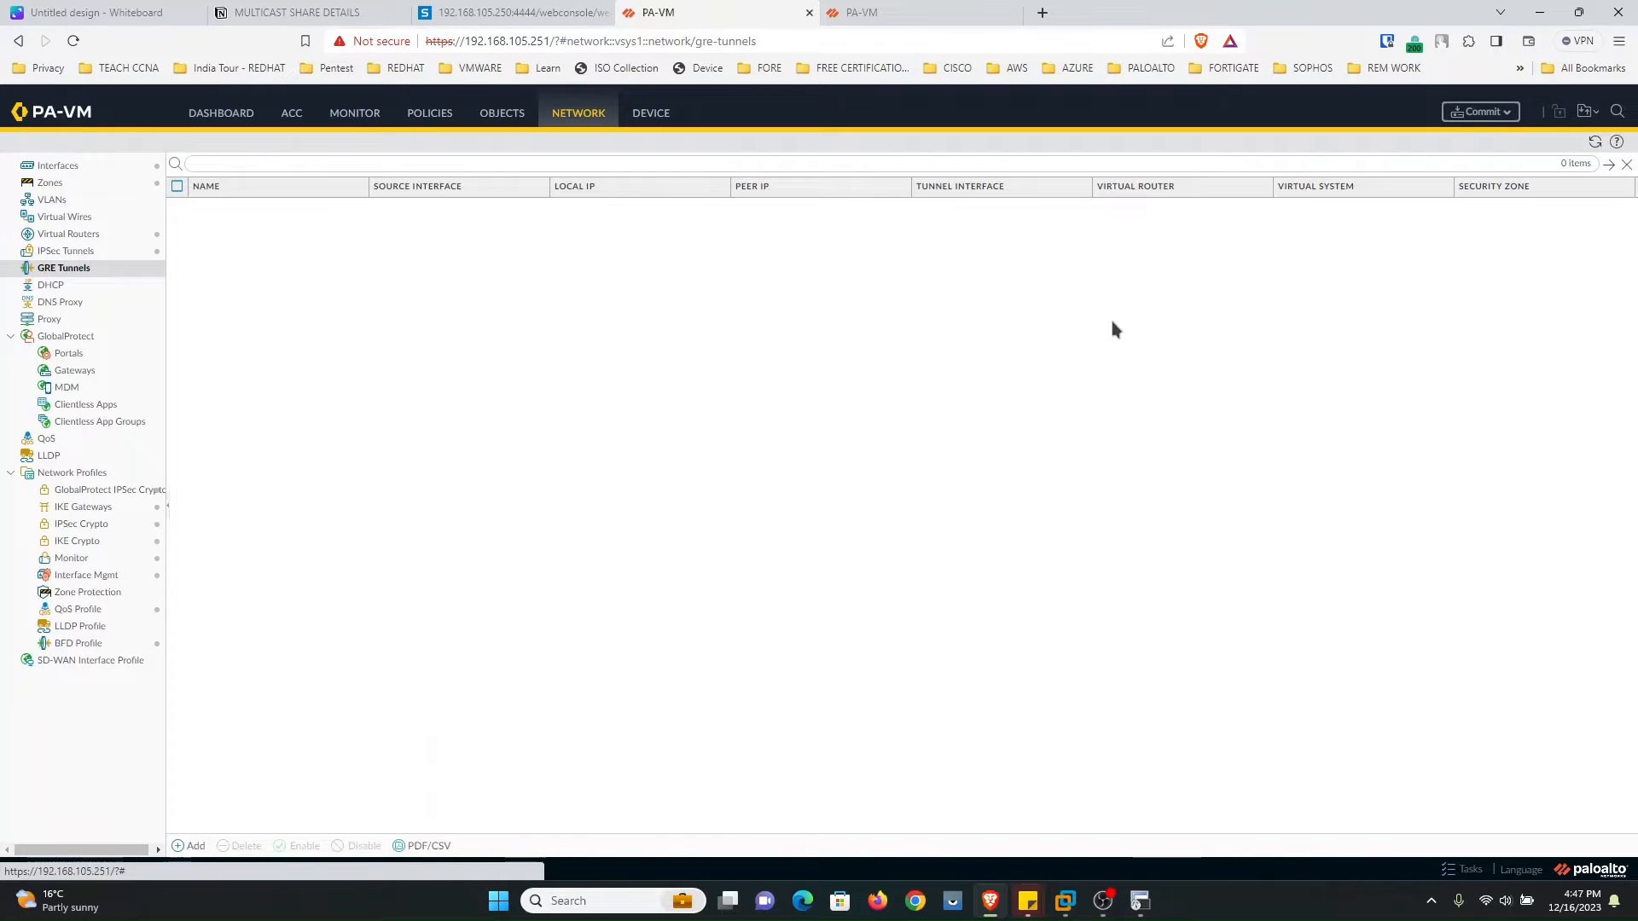
Step: Commit all pending changes on the PA-VM firewall and dismiss the commit status window
{"action": "left_click", "coordinate": [1478, 112]}
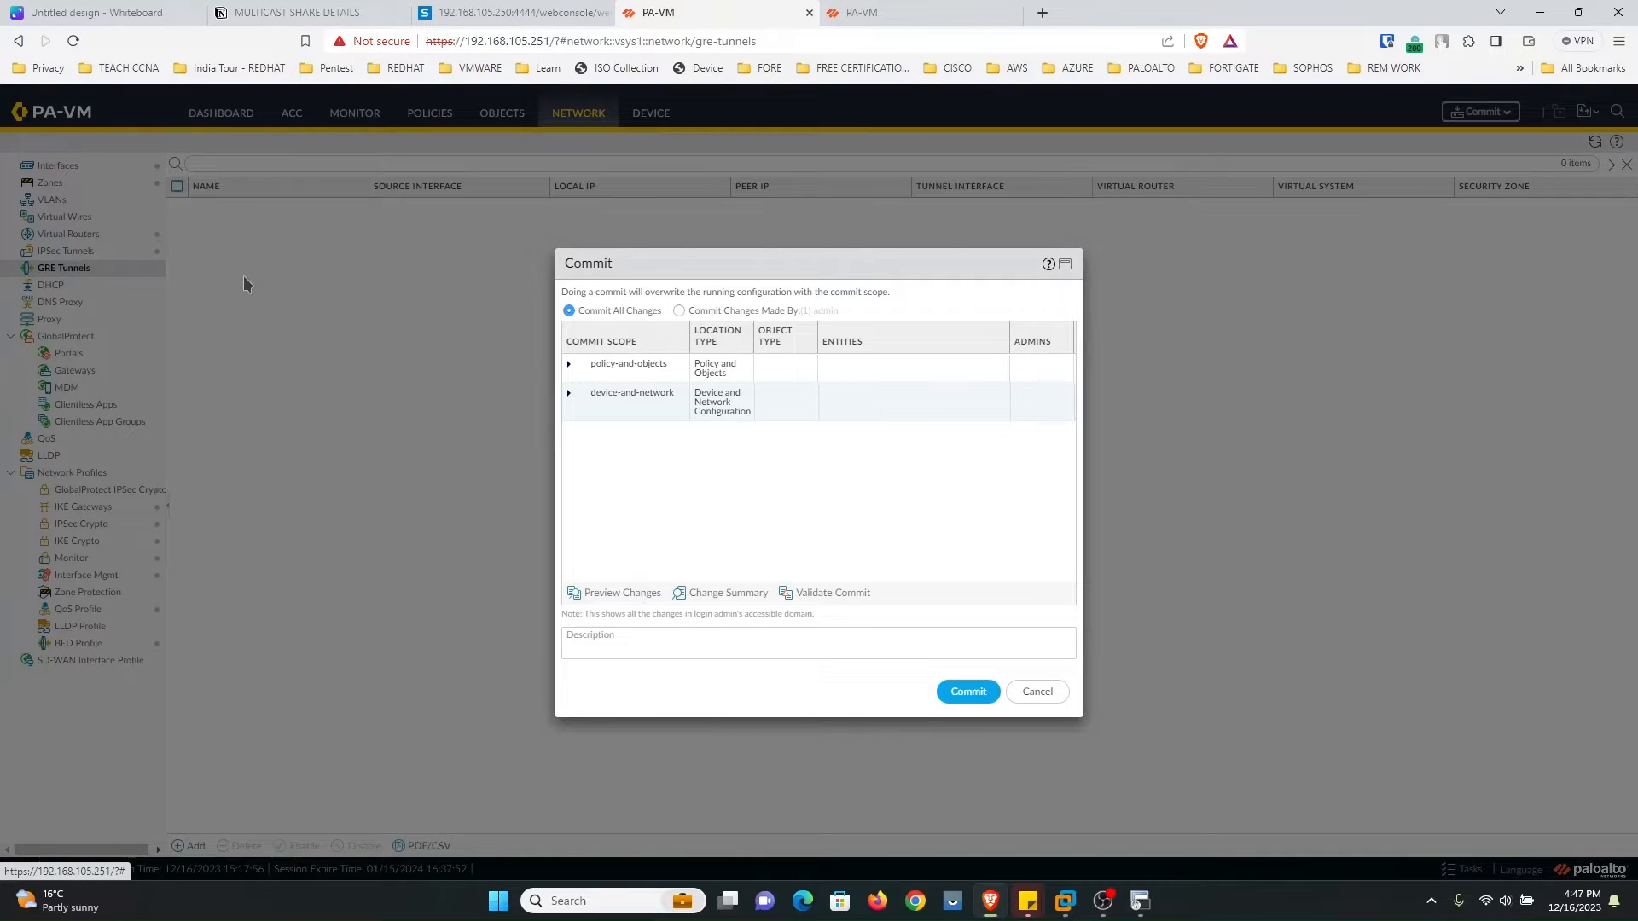
{"action": "left_click", "coordinate": [970, 693]}
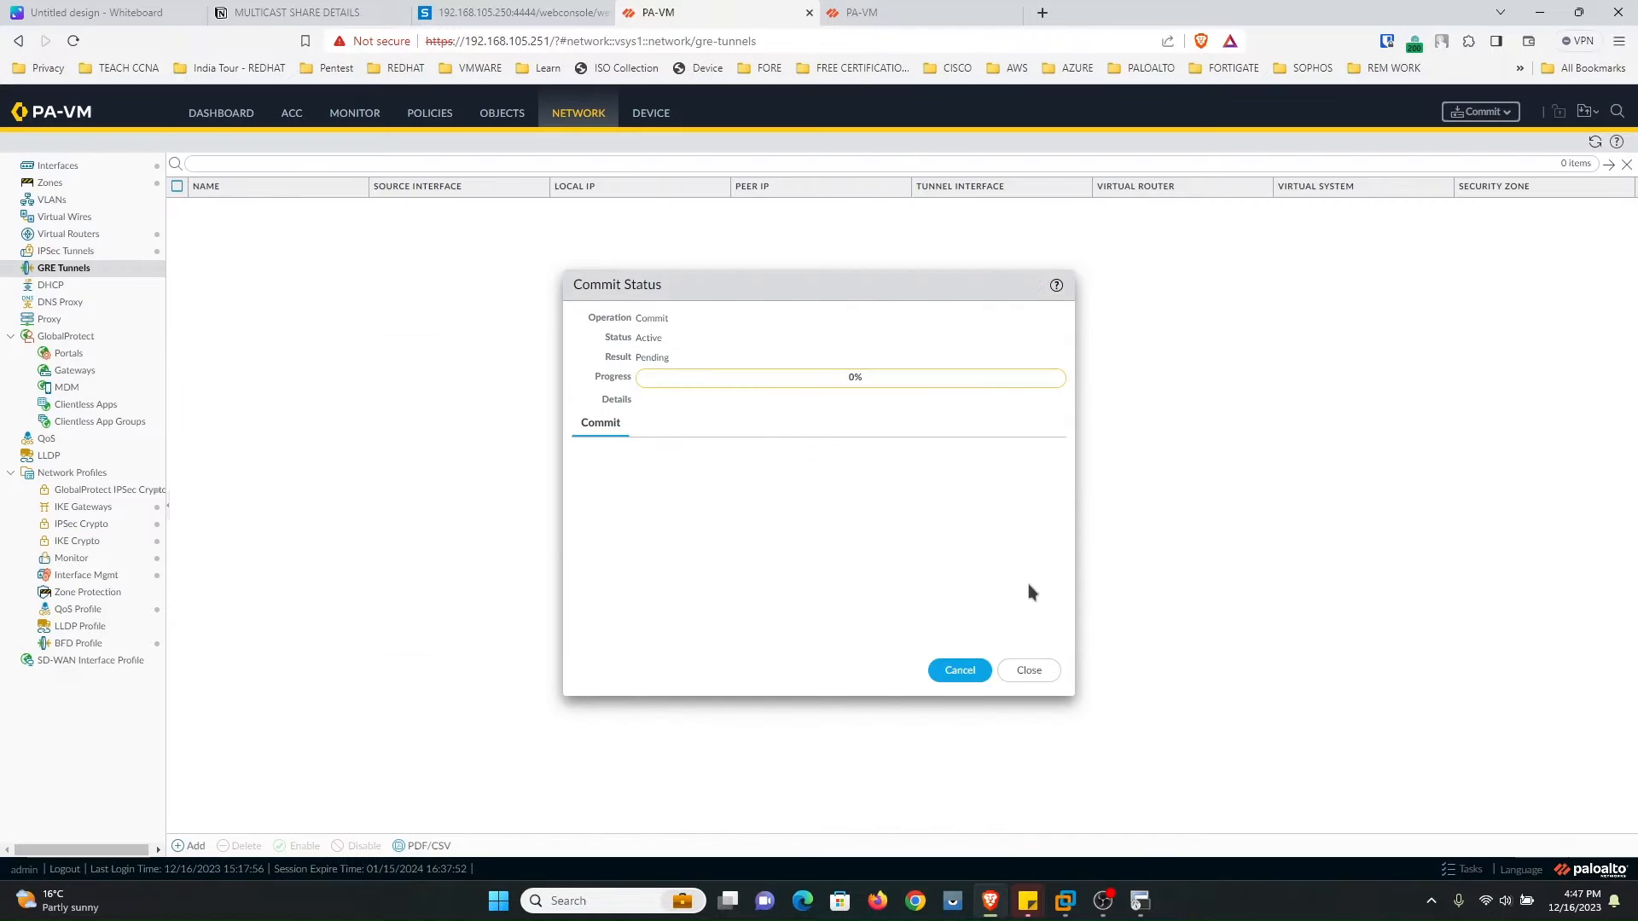
{"action": "left_click", "coordinate": [1049, 667]}
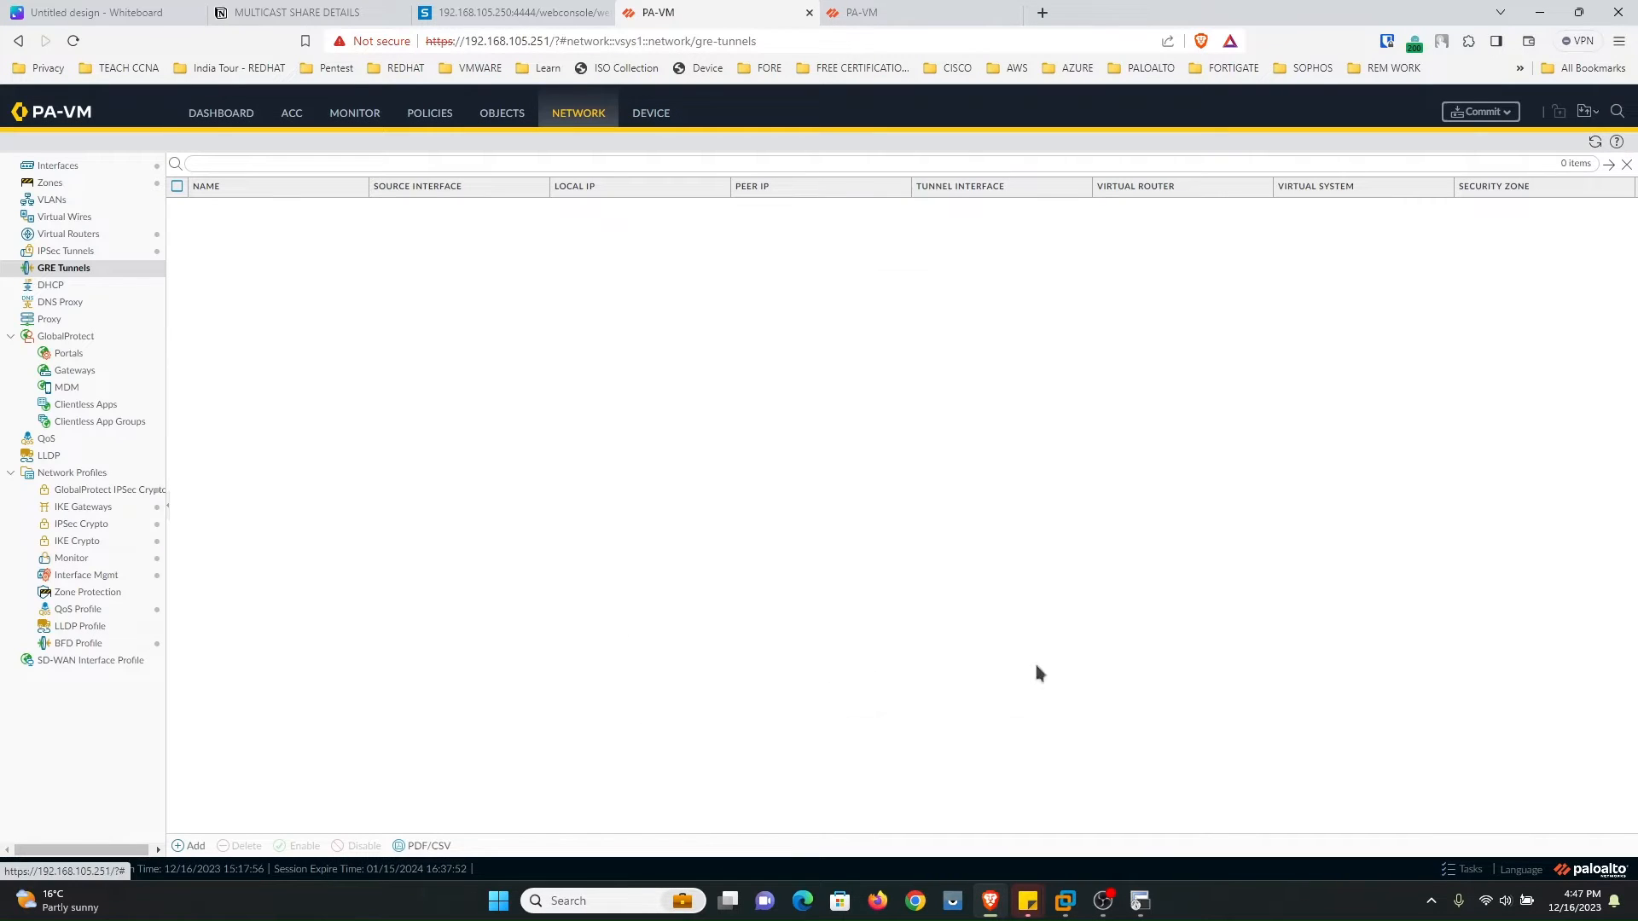
Step: Add blank prompt lines to the Sophos console in SecureCRT, then return to Brave and open the MULTICAST SHARE DETAILS page
{"action": "left_click", "coordinate": [1143, 899]}
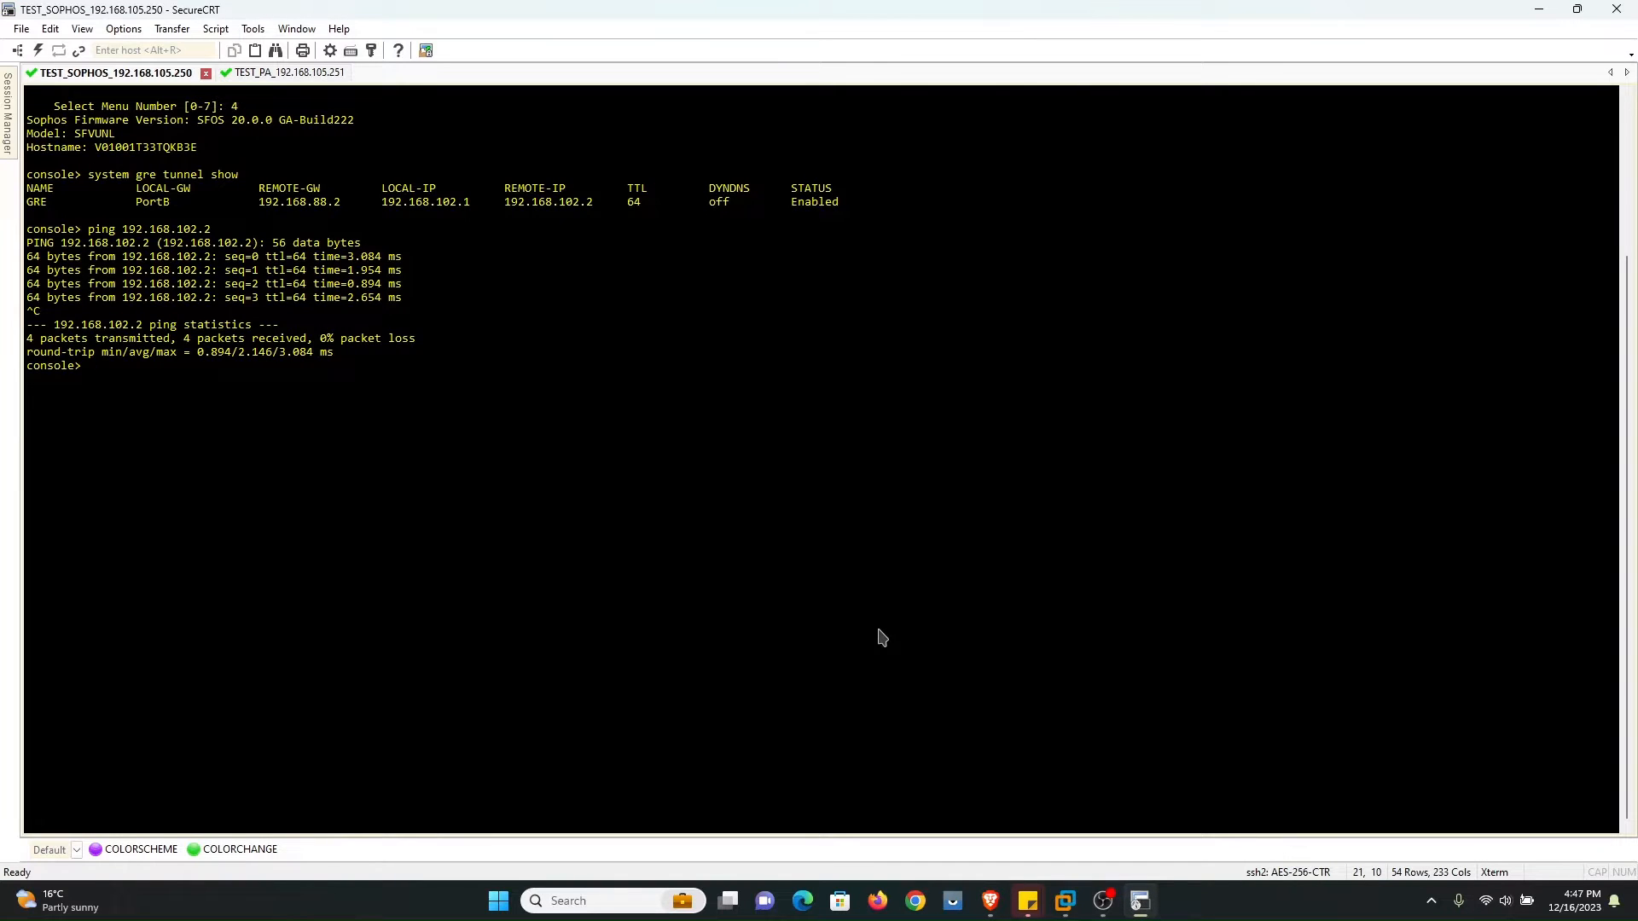
{"action": "key", "text": "Return"}
{"action": "key", "text": "Return"}
{"action": "key", "text": "Return"}
{"action": "left_click", "coordinate": [1540, 12]}
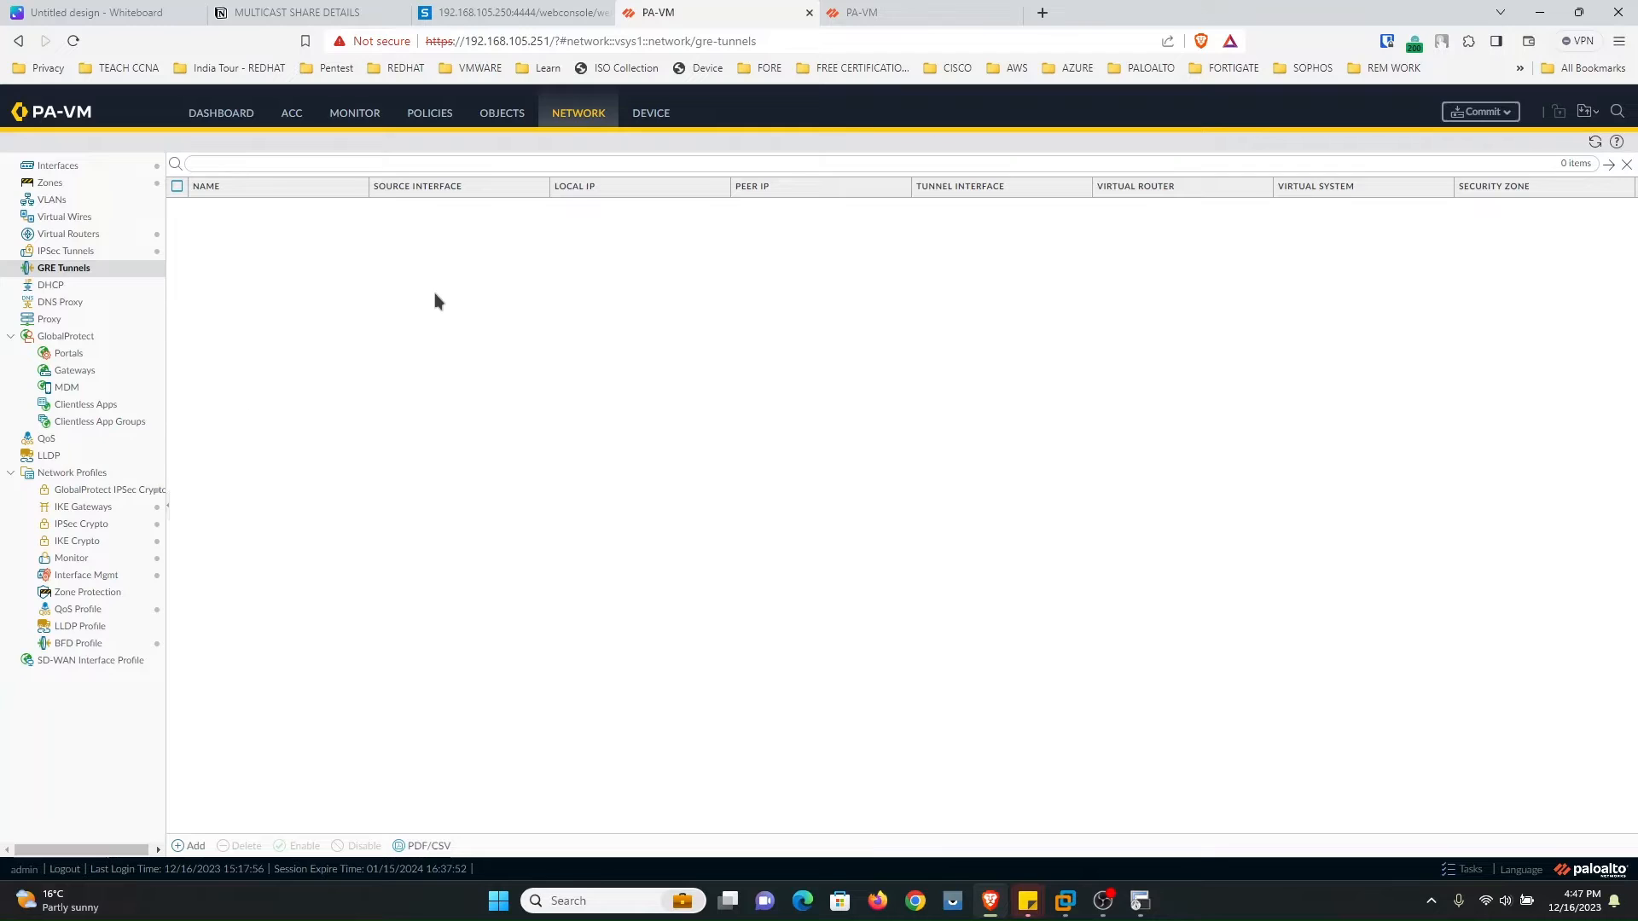
{"action": "left_click", "coordinate": [555, 12]}
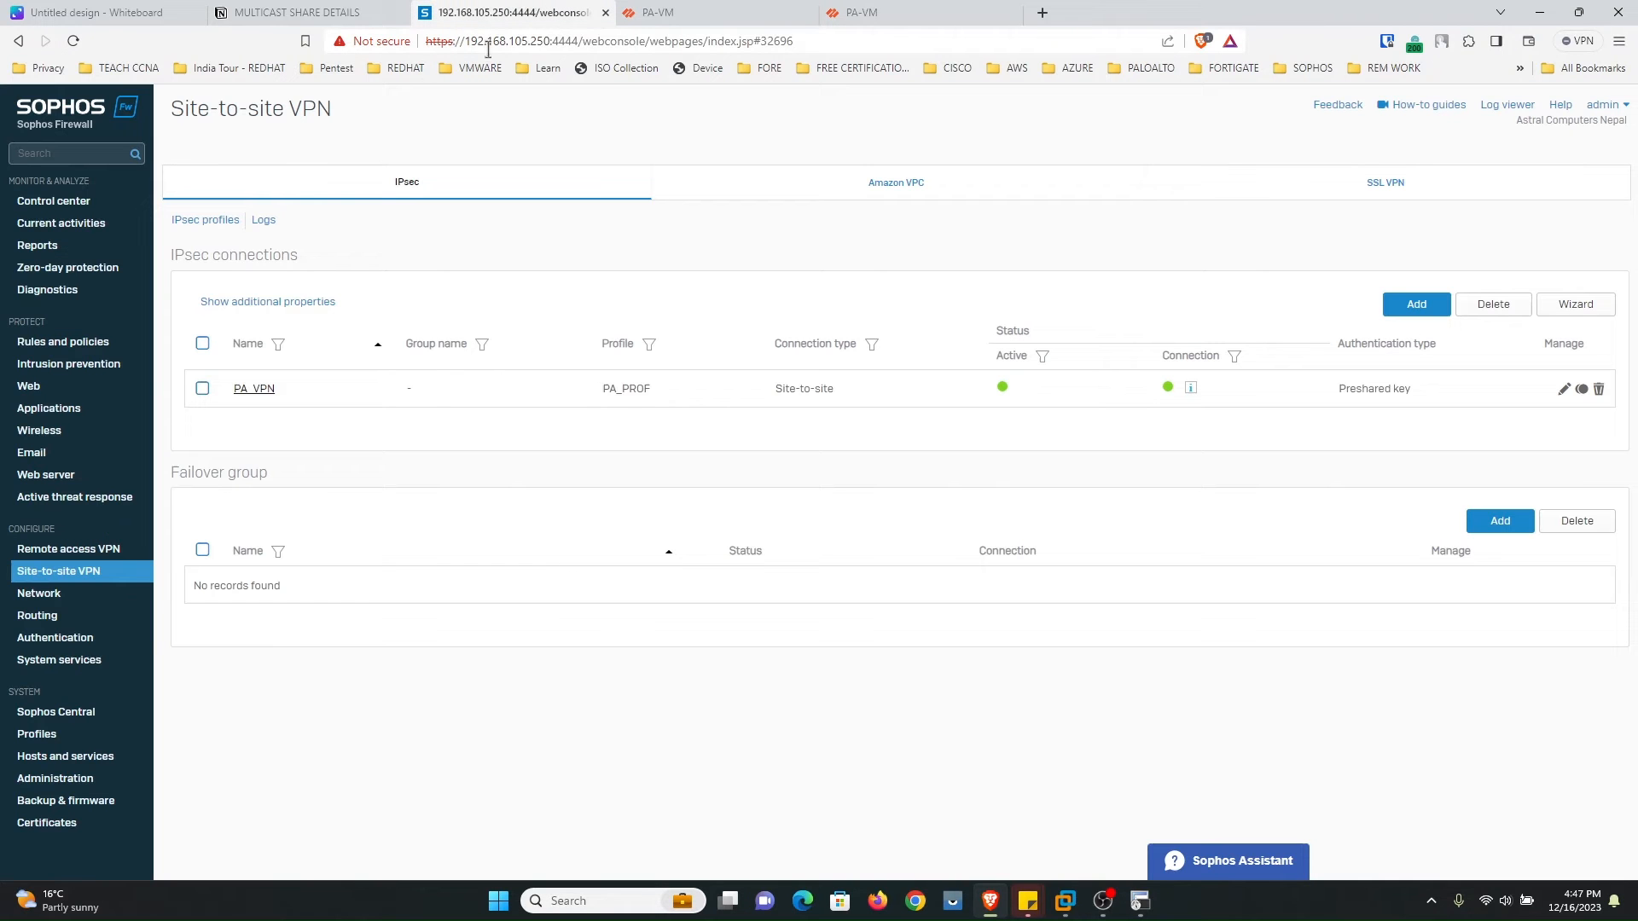
{"action": "left_click", "coordinate": [337, 7]}
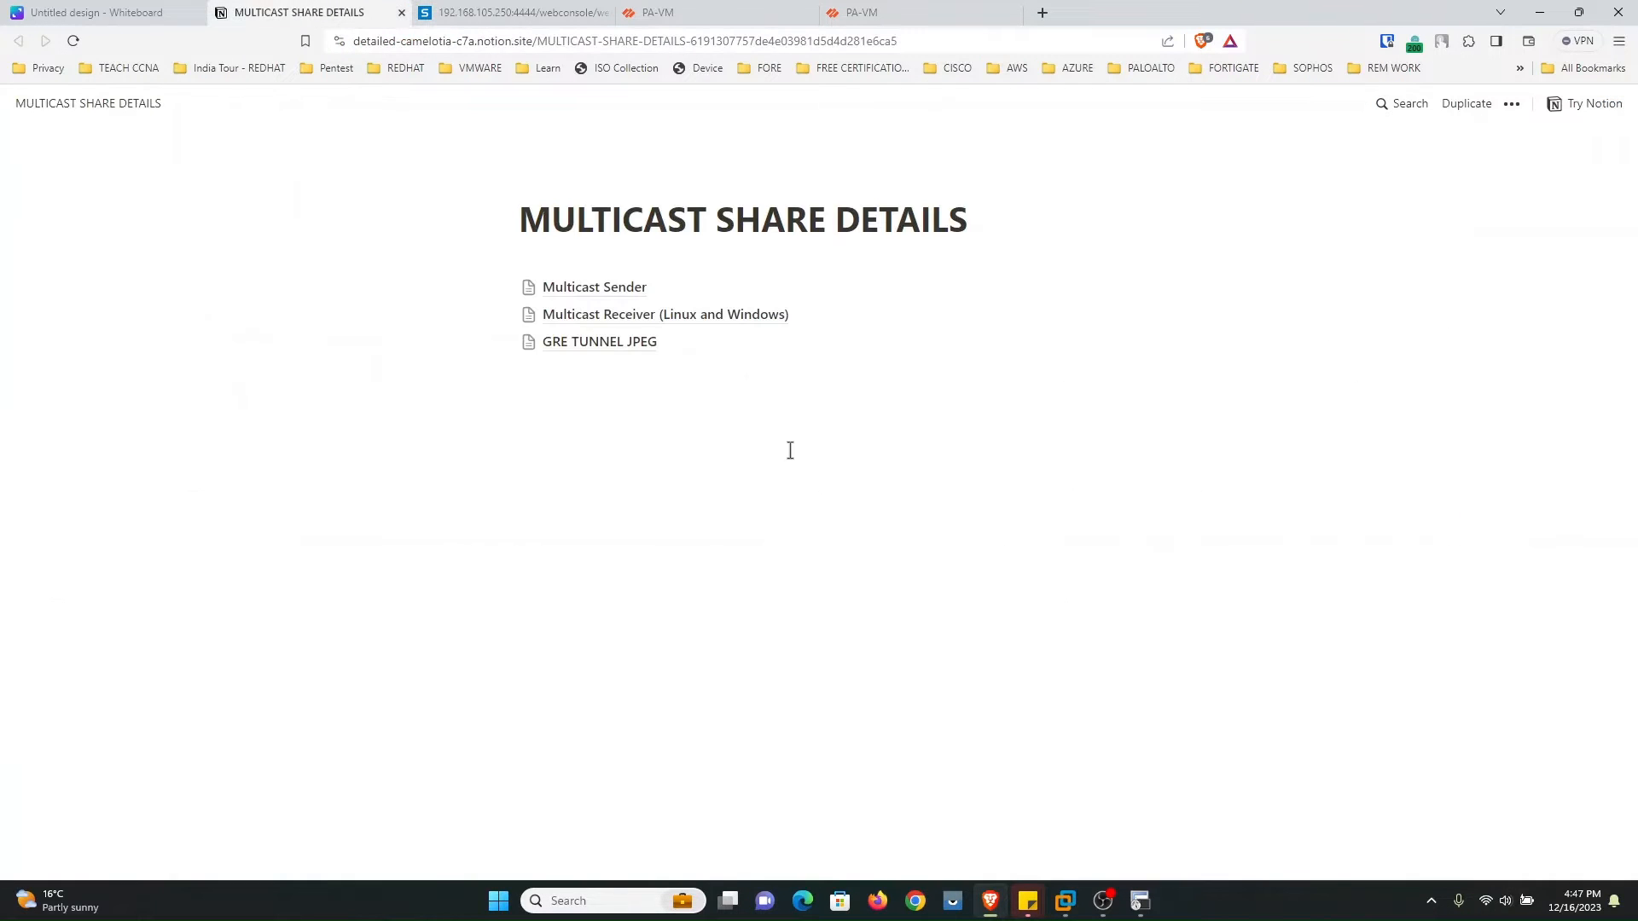
Step: Open the Multicast Sender and Multicast Receiver pages in separate tabs and read the sender page's iperf installation instructions
{"action": "middle_click", "coordinate": [591, 286]}
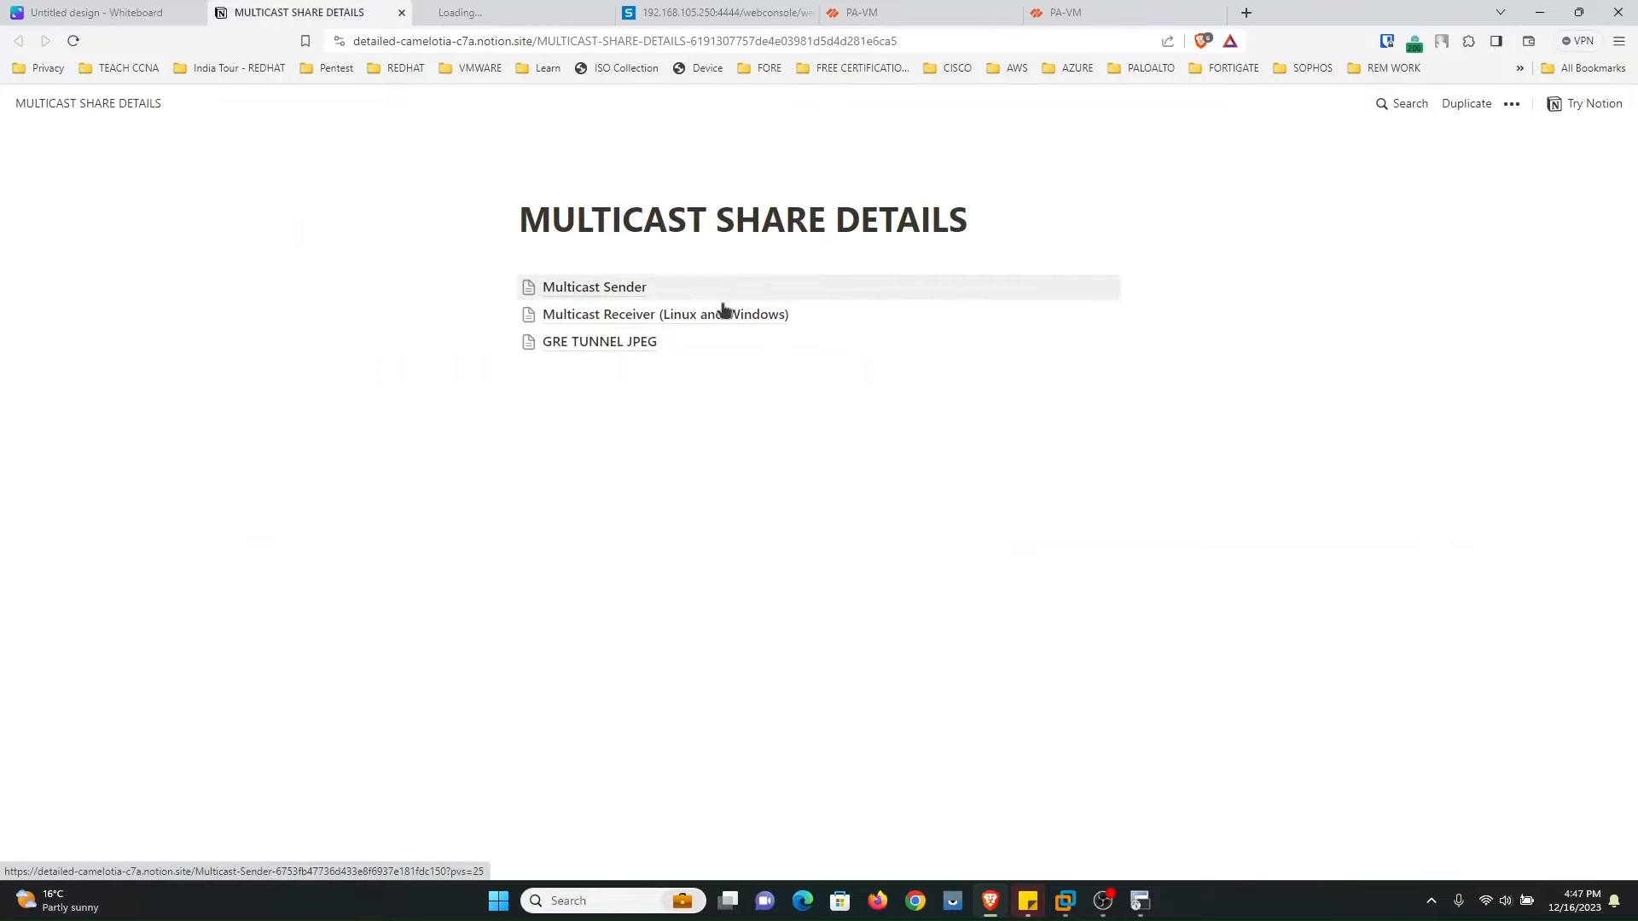
{"action": "middle_click", "coordinate": [652, 322]}
{"action": "left_click", "coordinate": [462, 8]}
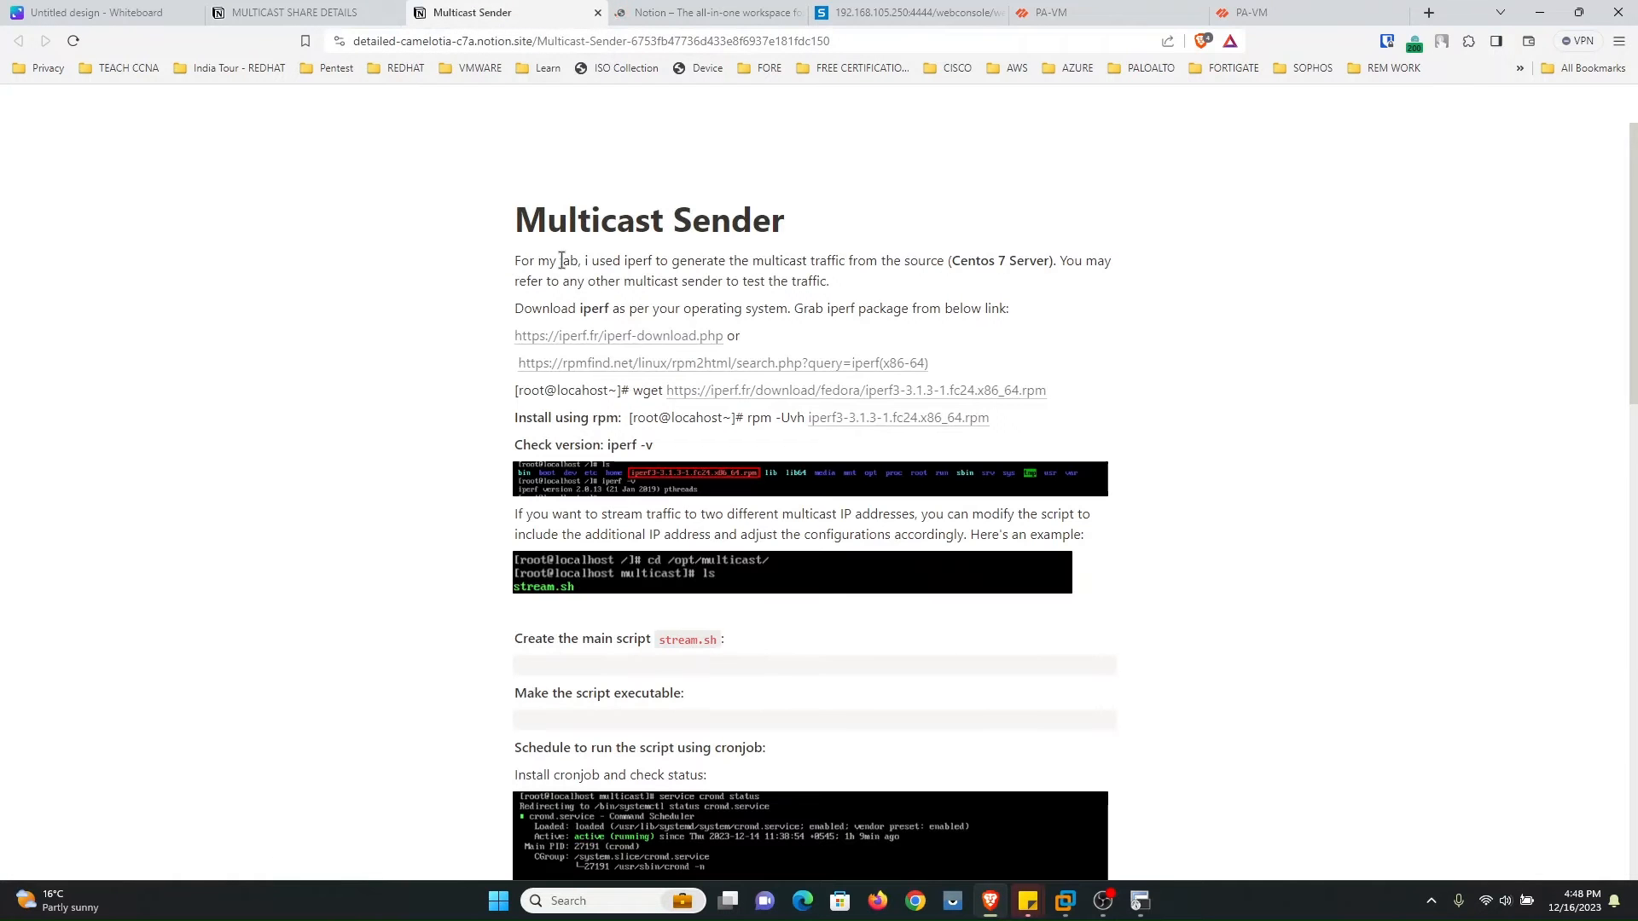
{"action": "left_click_drag", "start_coordinate": [480, 207], "coordinate": [1041, 432]}
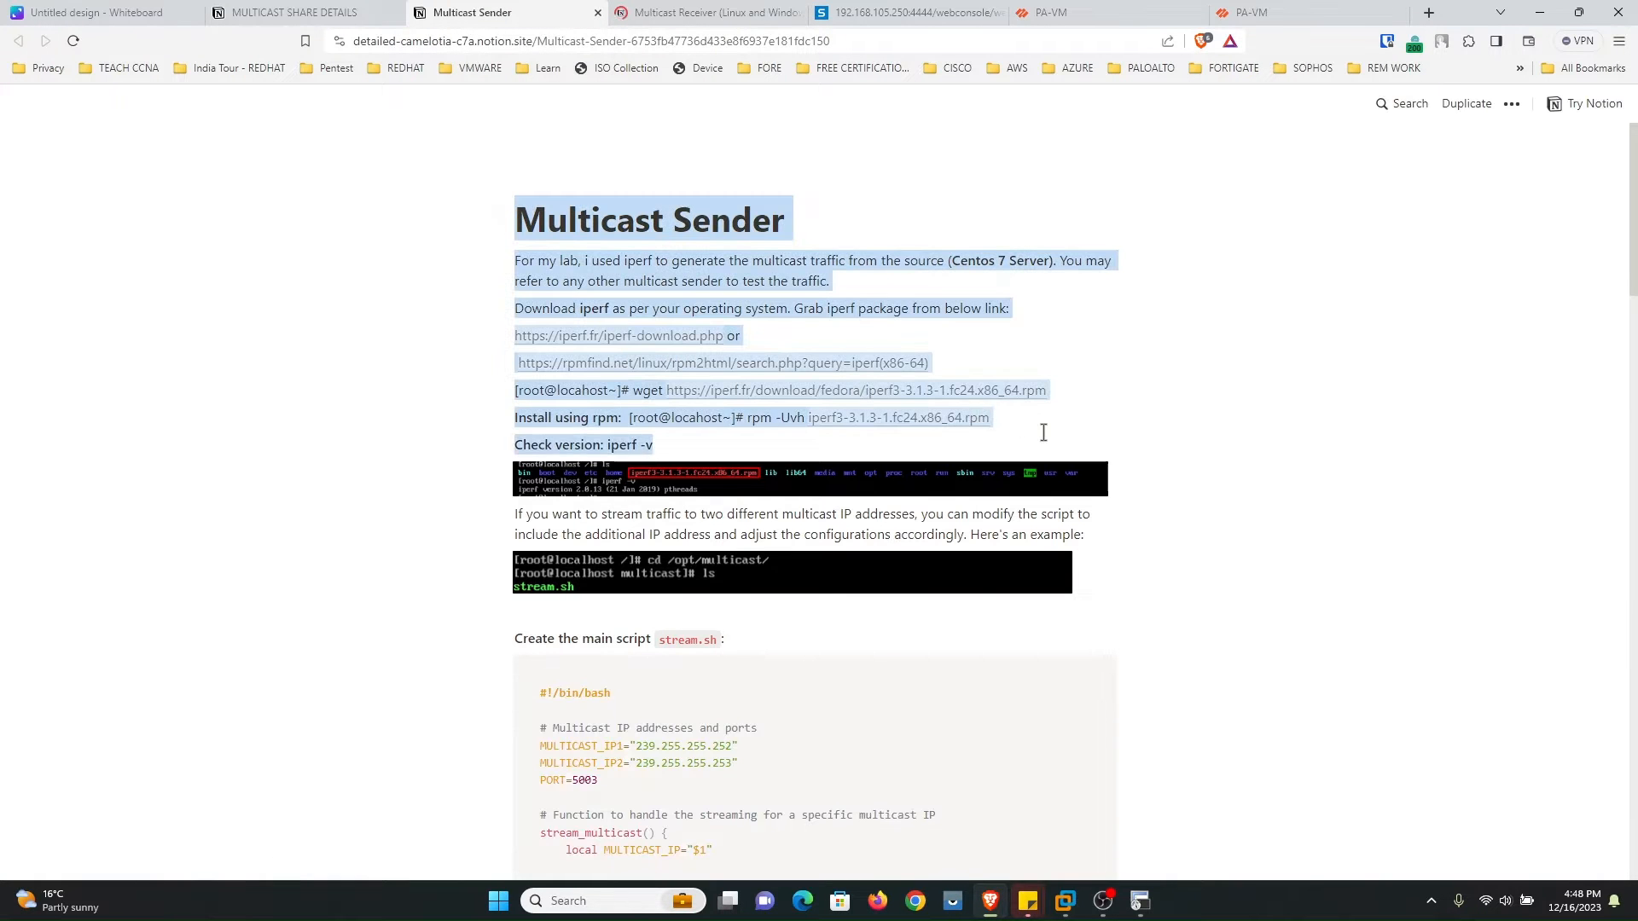
{"action": "left_click", "coordinate": [329, 292]}
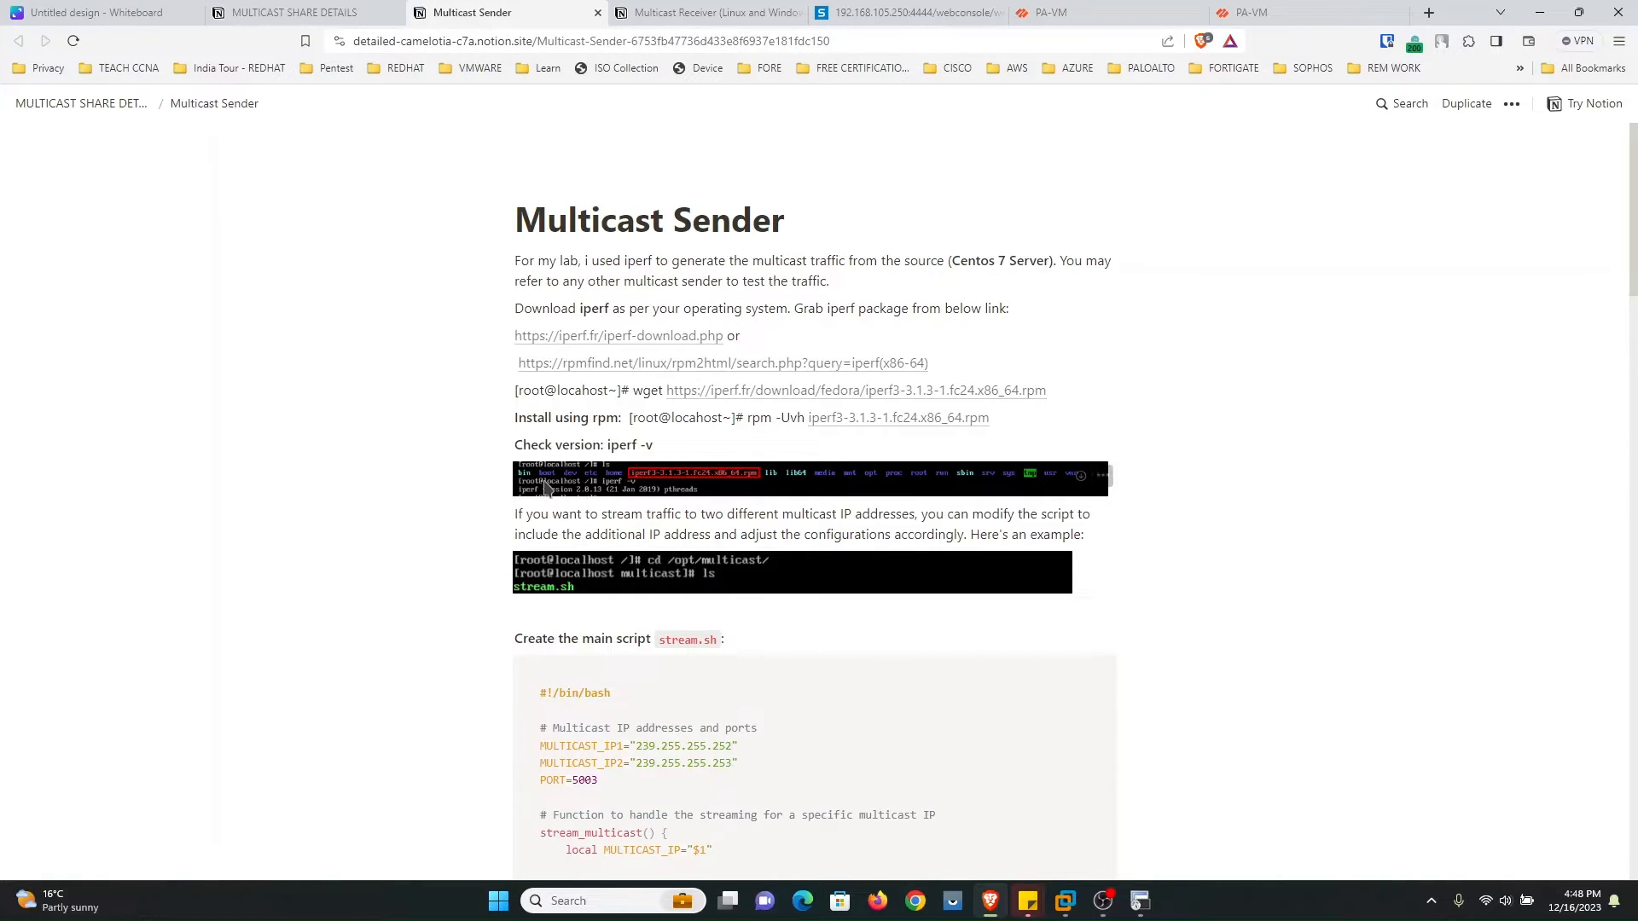
Step: Read the Multicast Sender page's stream.sh script and the cronjob instructions for scheduling it
{"action": "scroll", "coordinate": [423, 513], "scroll_direction": "down", "scroll_amount": 1}
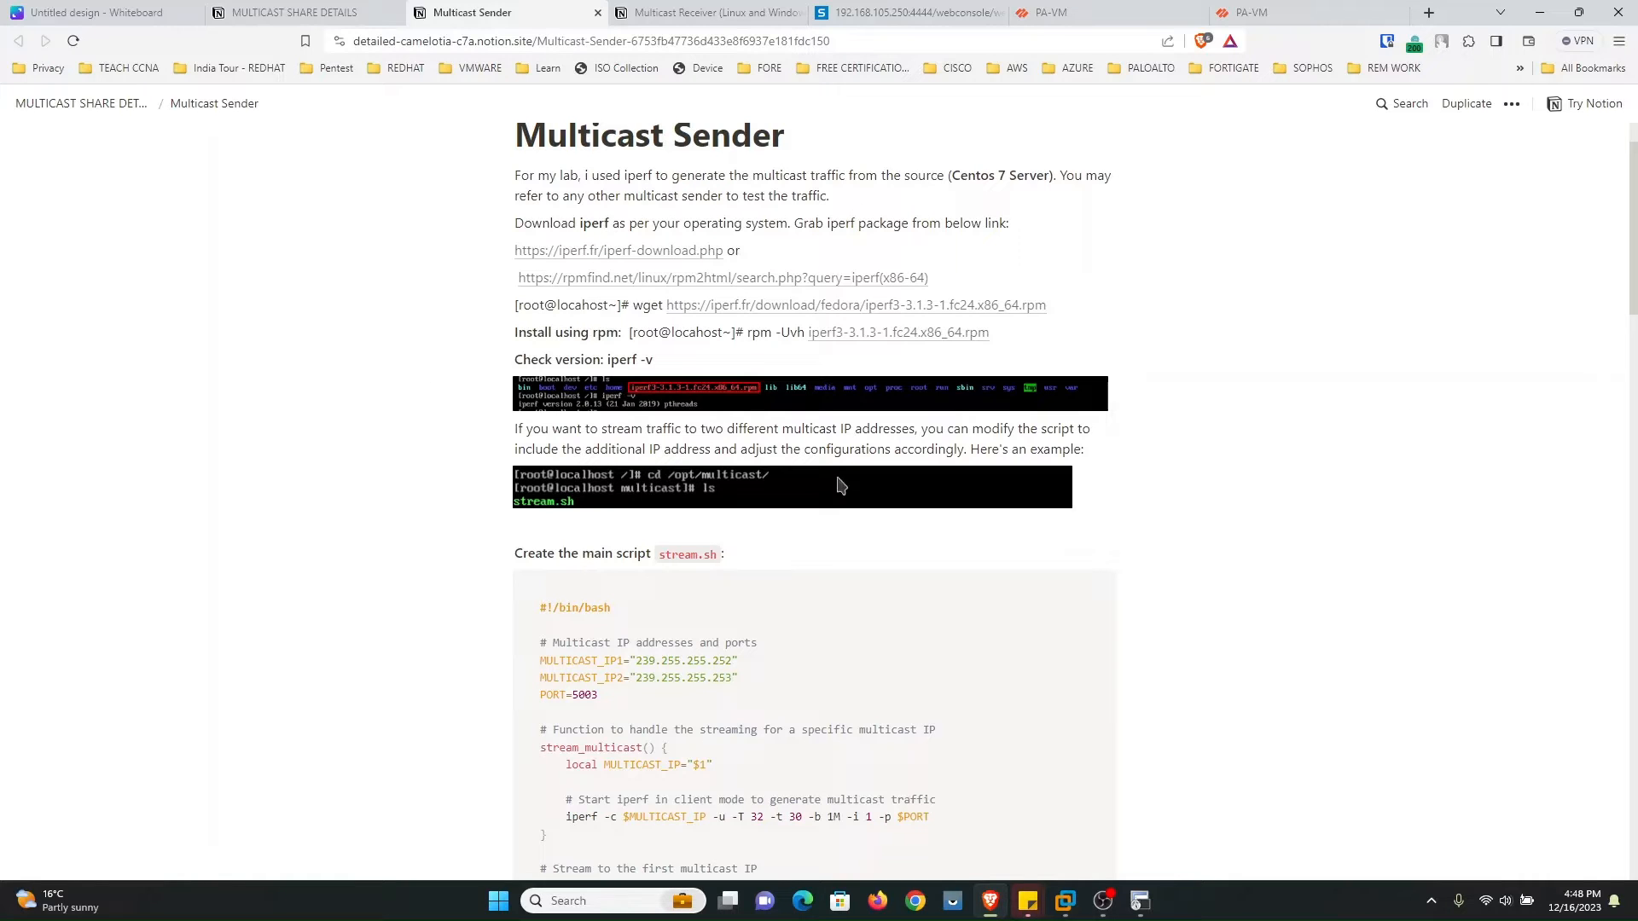
{"action": "scroll", "coordinate": [720, 429], "scroll_direction": "down", "scroll_amount": 6}
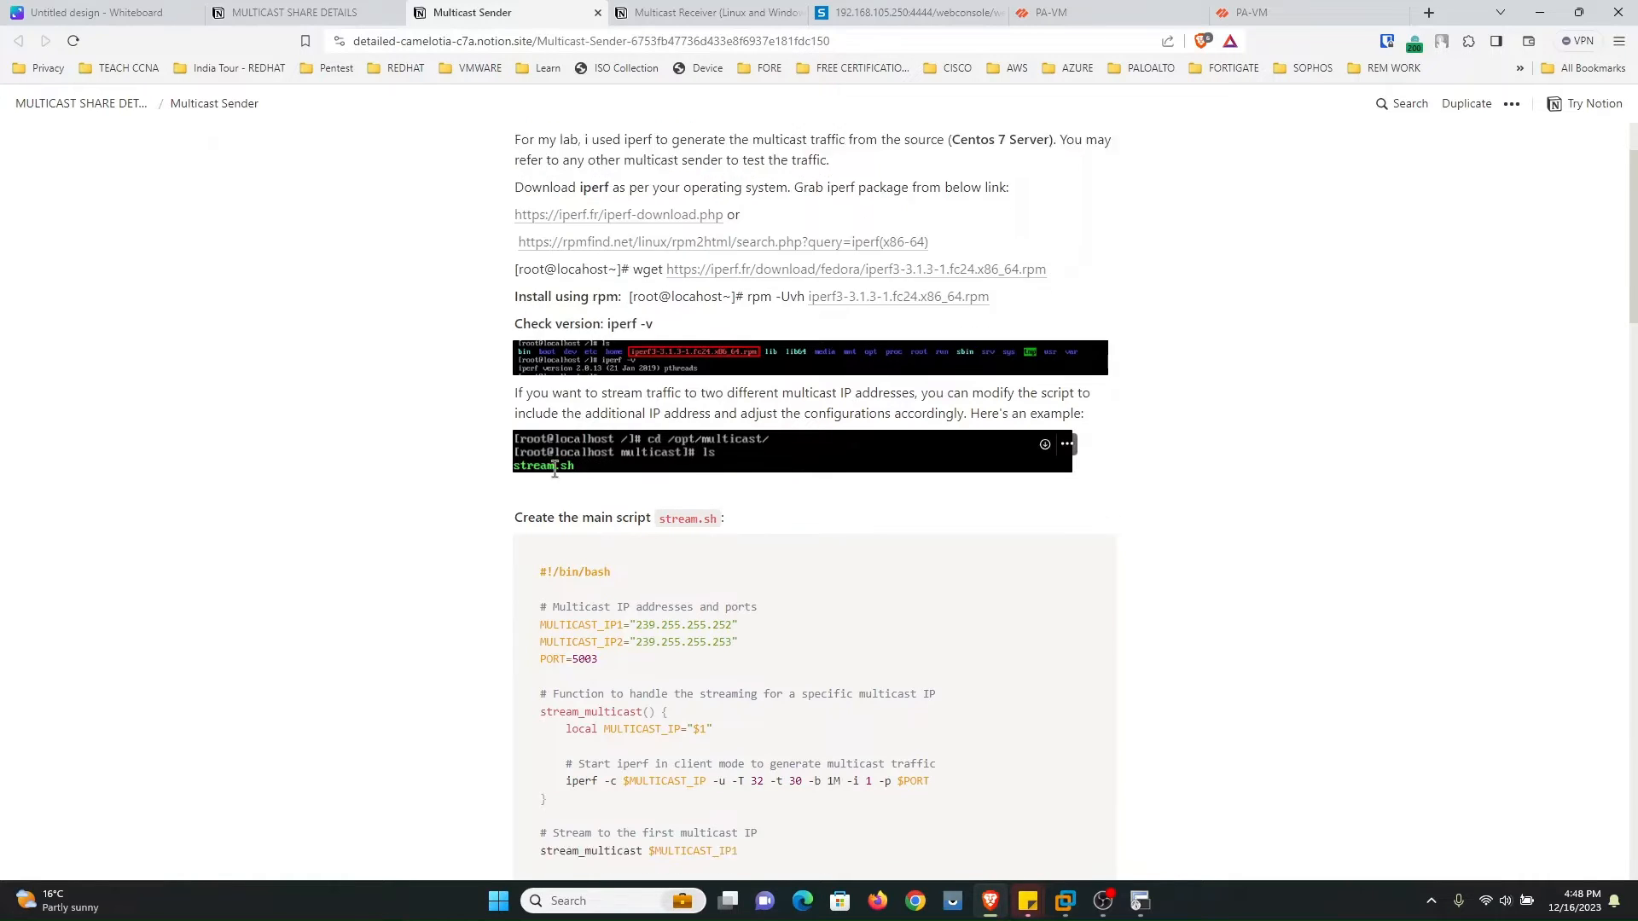
{"action": "scroll", "coordinate": [505, 295], "scroll_direction": "up", "scroll_amount": 2}
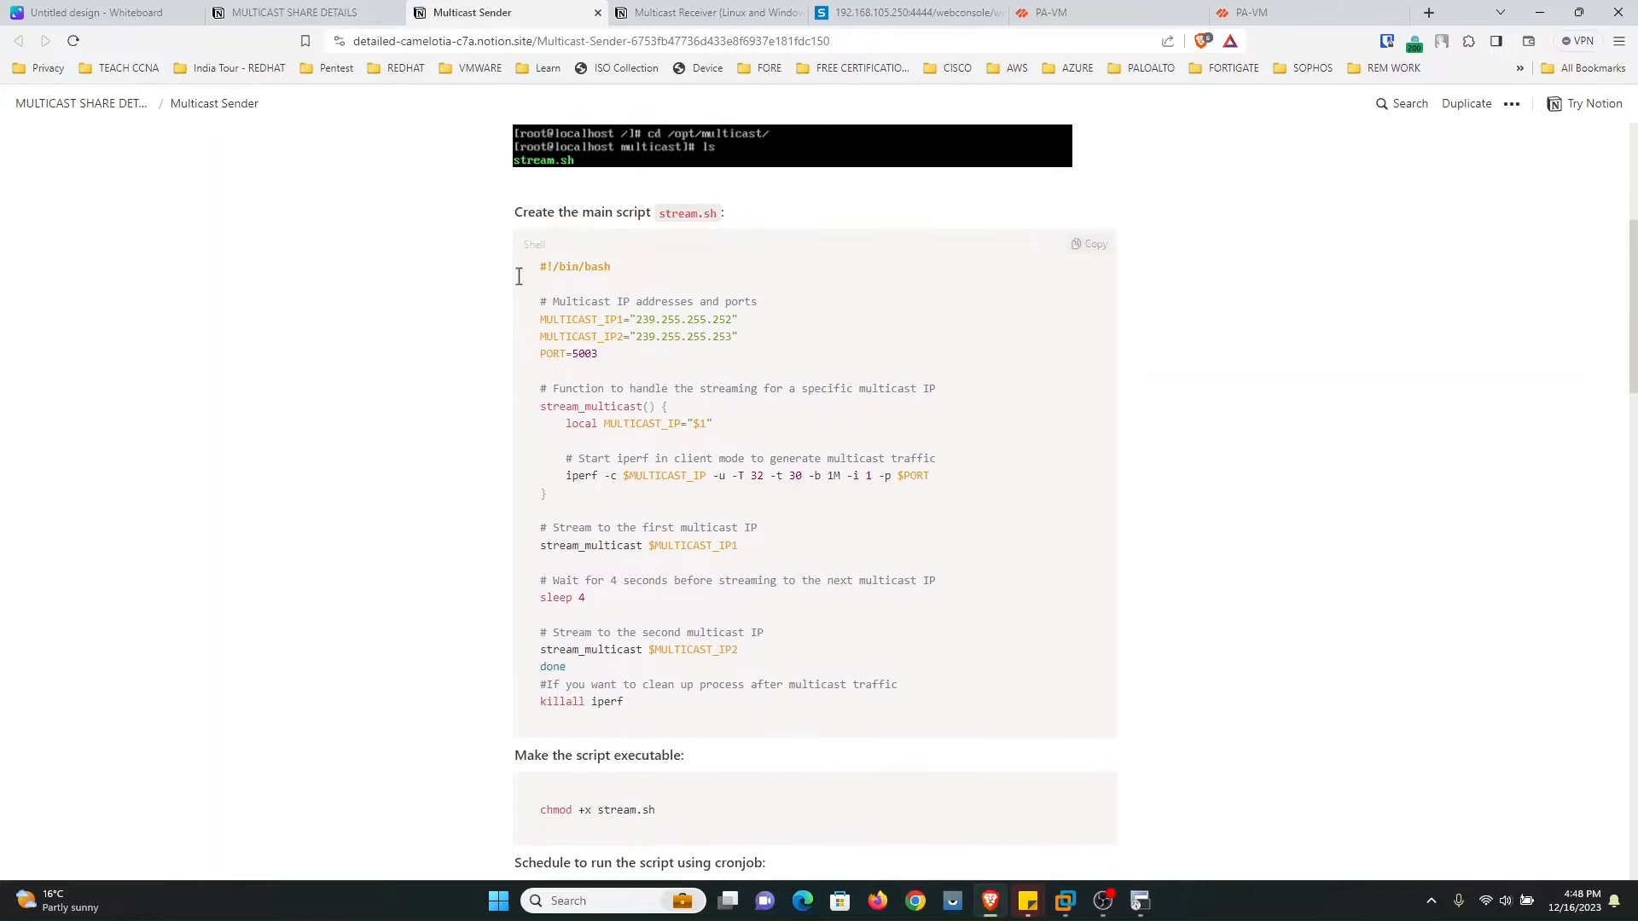
{"action": "left_click_drag", "start_coordinate": [540, 263], "coordinate": [522, 647]}
{"action": "left_click", "coordinate": [535, 666]}
{"action": "scroll", "coordinate": [535, 666], "scroll_direction": "down", "scroll_amount": 3}
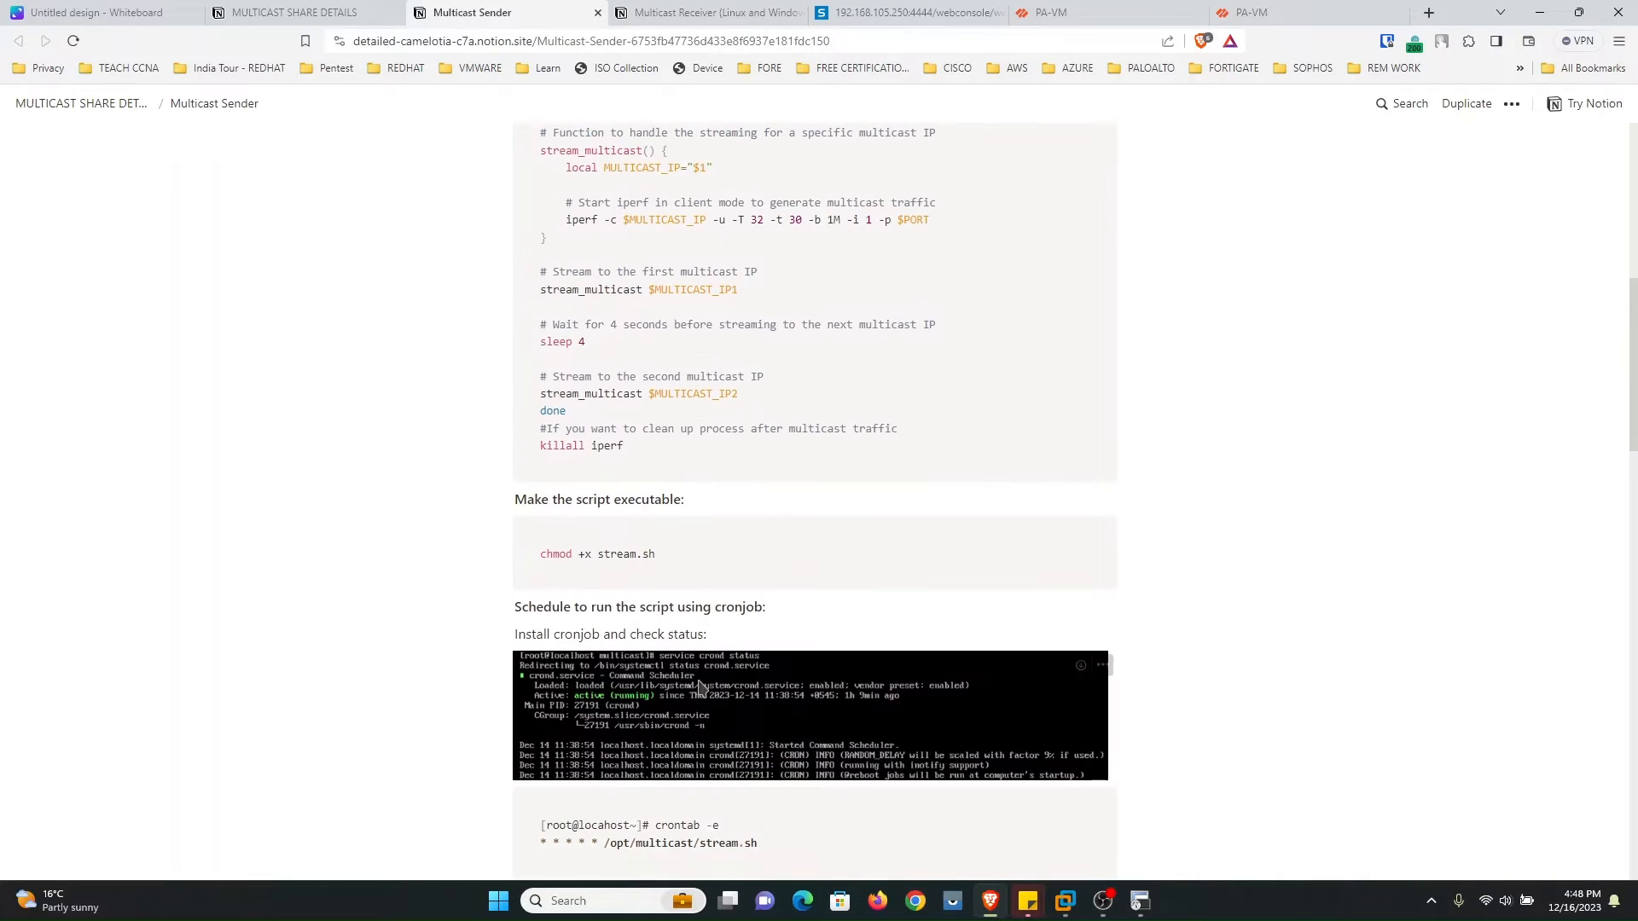
{"action": "scroll", "coordinate": [751, 426], "scroll_direction": "down", "scroll_amount": 2}
{"action": "scroll", "coordinate": [772, 562], "scroll_direction": "down", "scroll_amount": 6}
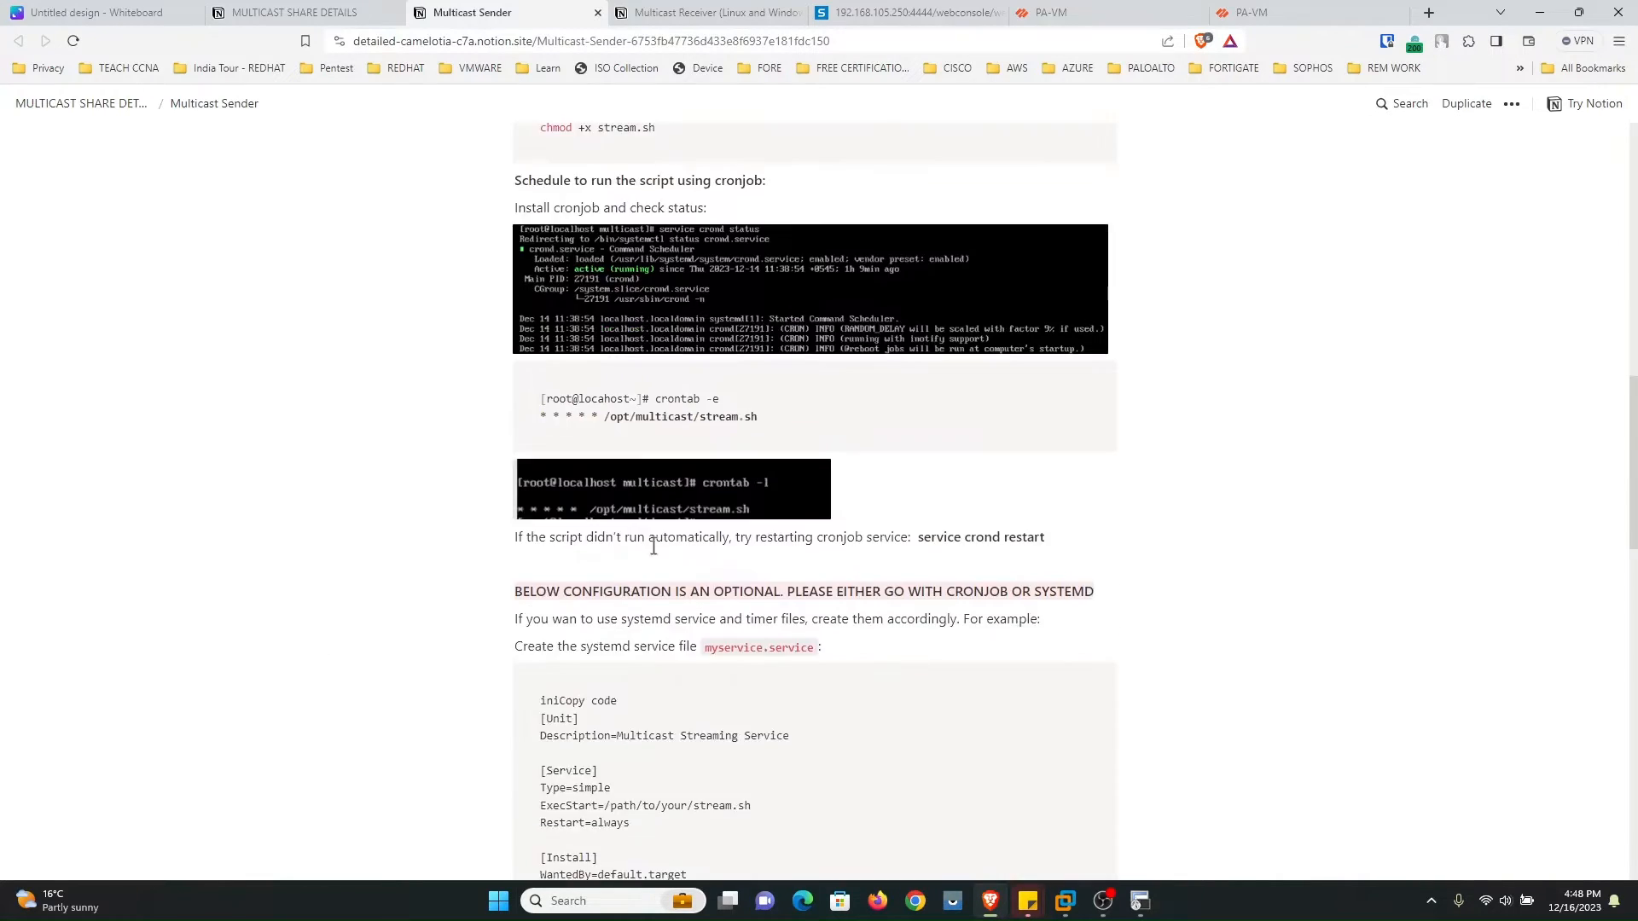
Step: Examine the optional systemd service and timer configuration and the packet capture examples on the Multicast Sender page
{"action": "left_click_drag", "start_coordinate": [499, 452], "coordinate": [994, 640]}
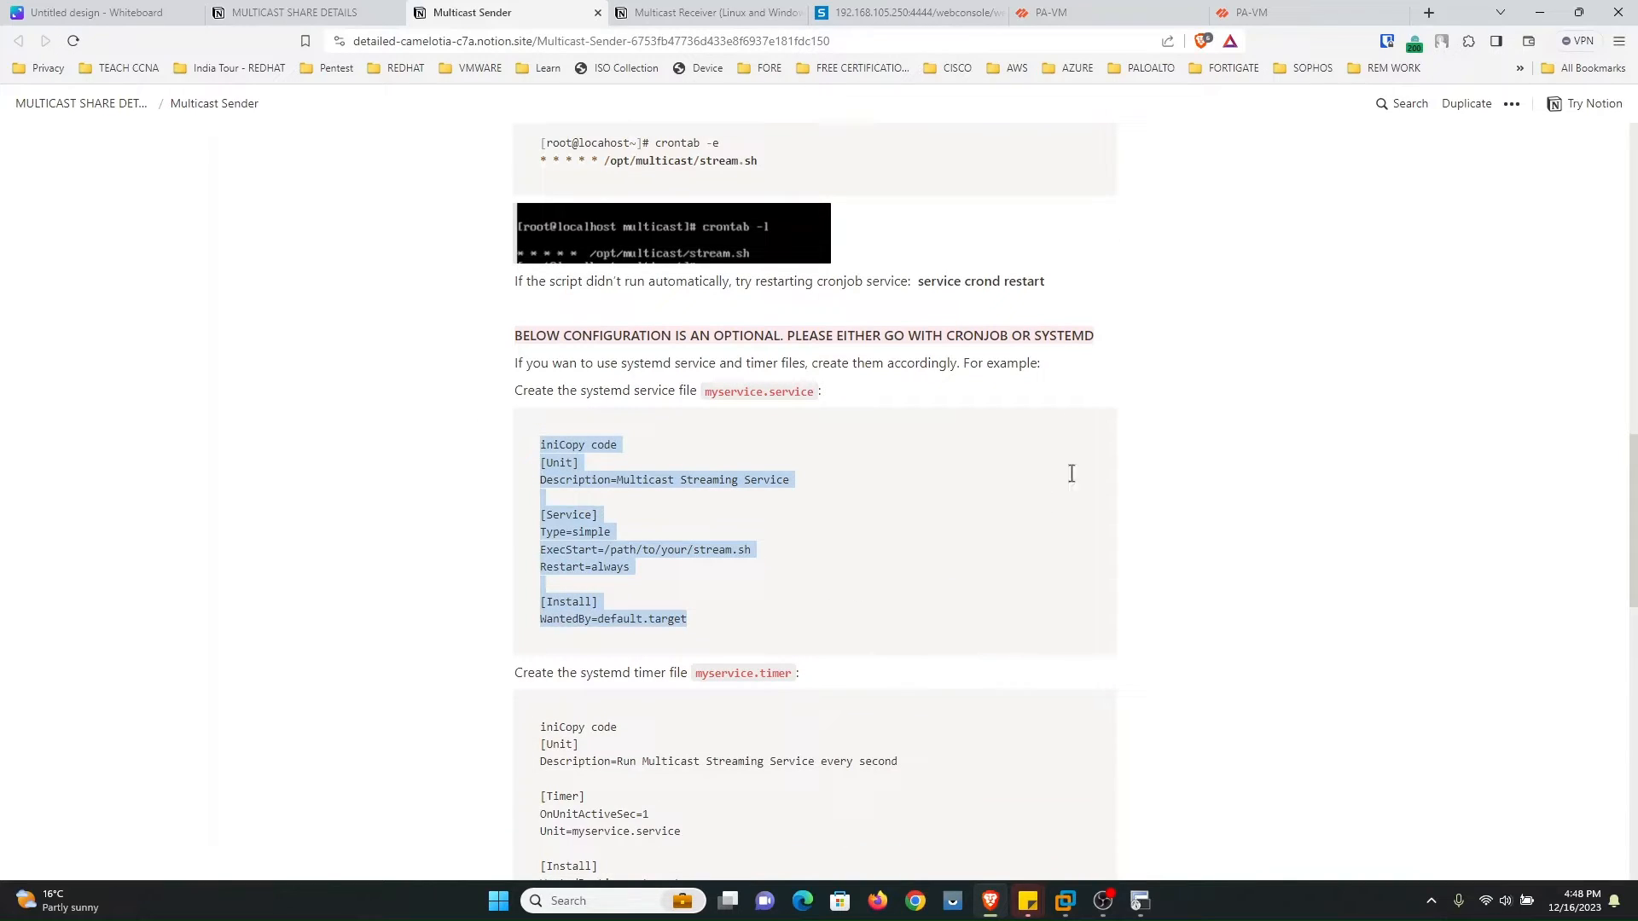
{"action": "scroll", "coordinate": [348, 541], "scroll_direction": "down", "scroll_amount": 11}
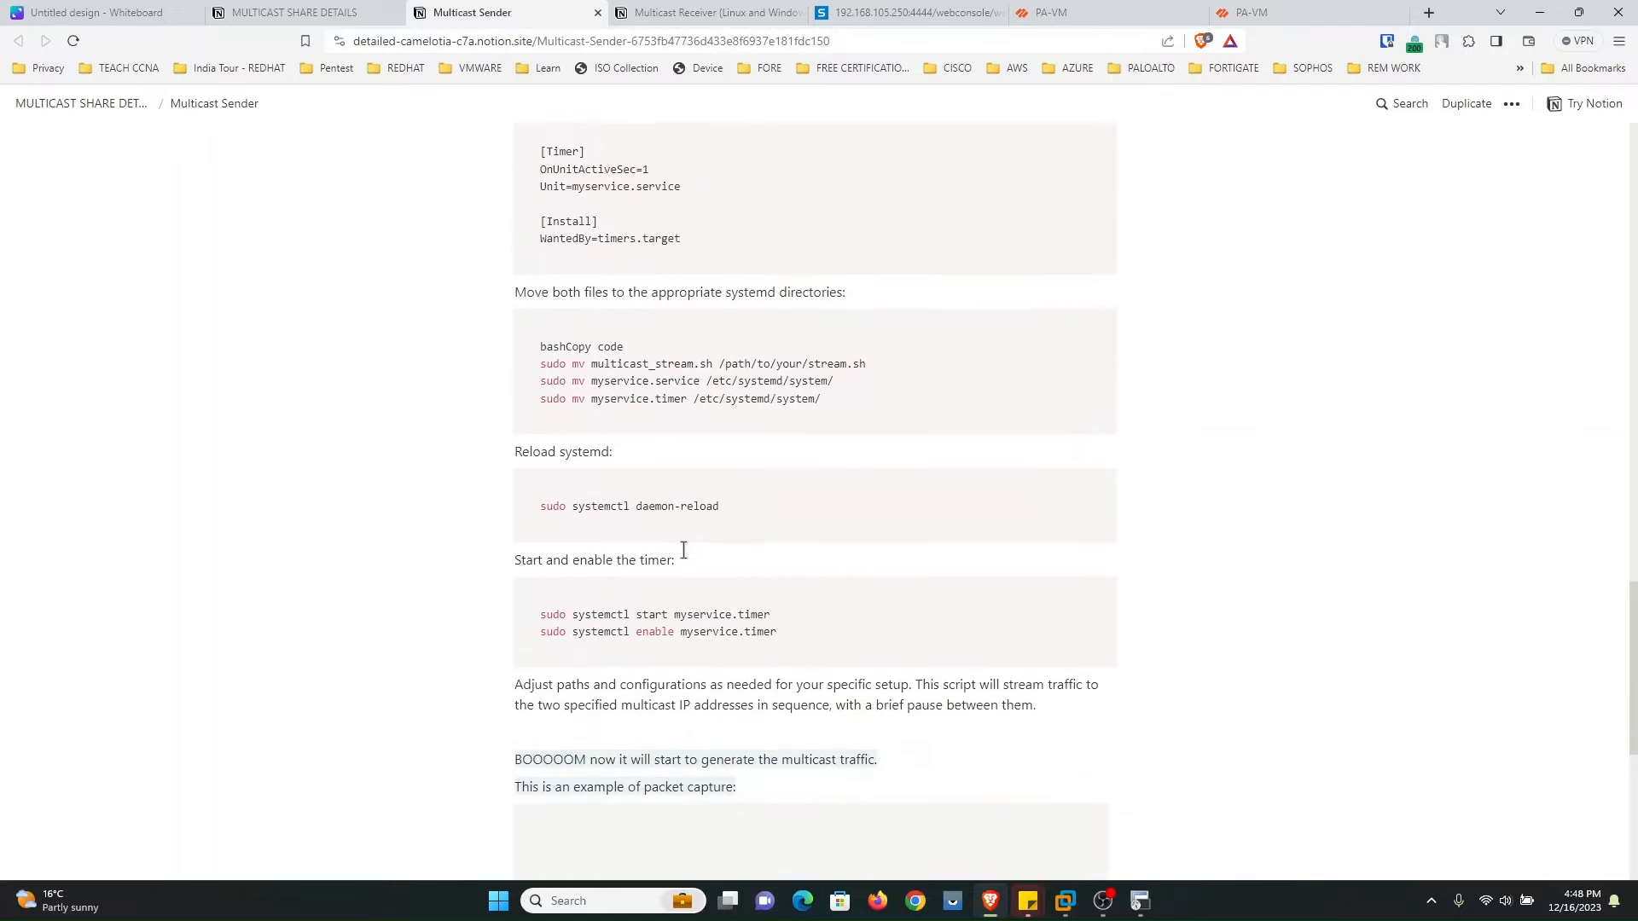
{"action": "scroll", "coordinate": [431, 512], "scroll_direction": "up", "scroll_amount": 6}
{"action": "scroll", "coordinate": [432, 511], "scroll_direction": "down", "scroll_amount": 9}
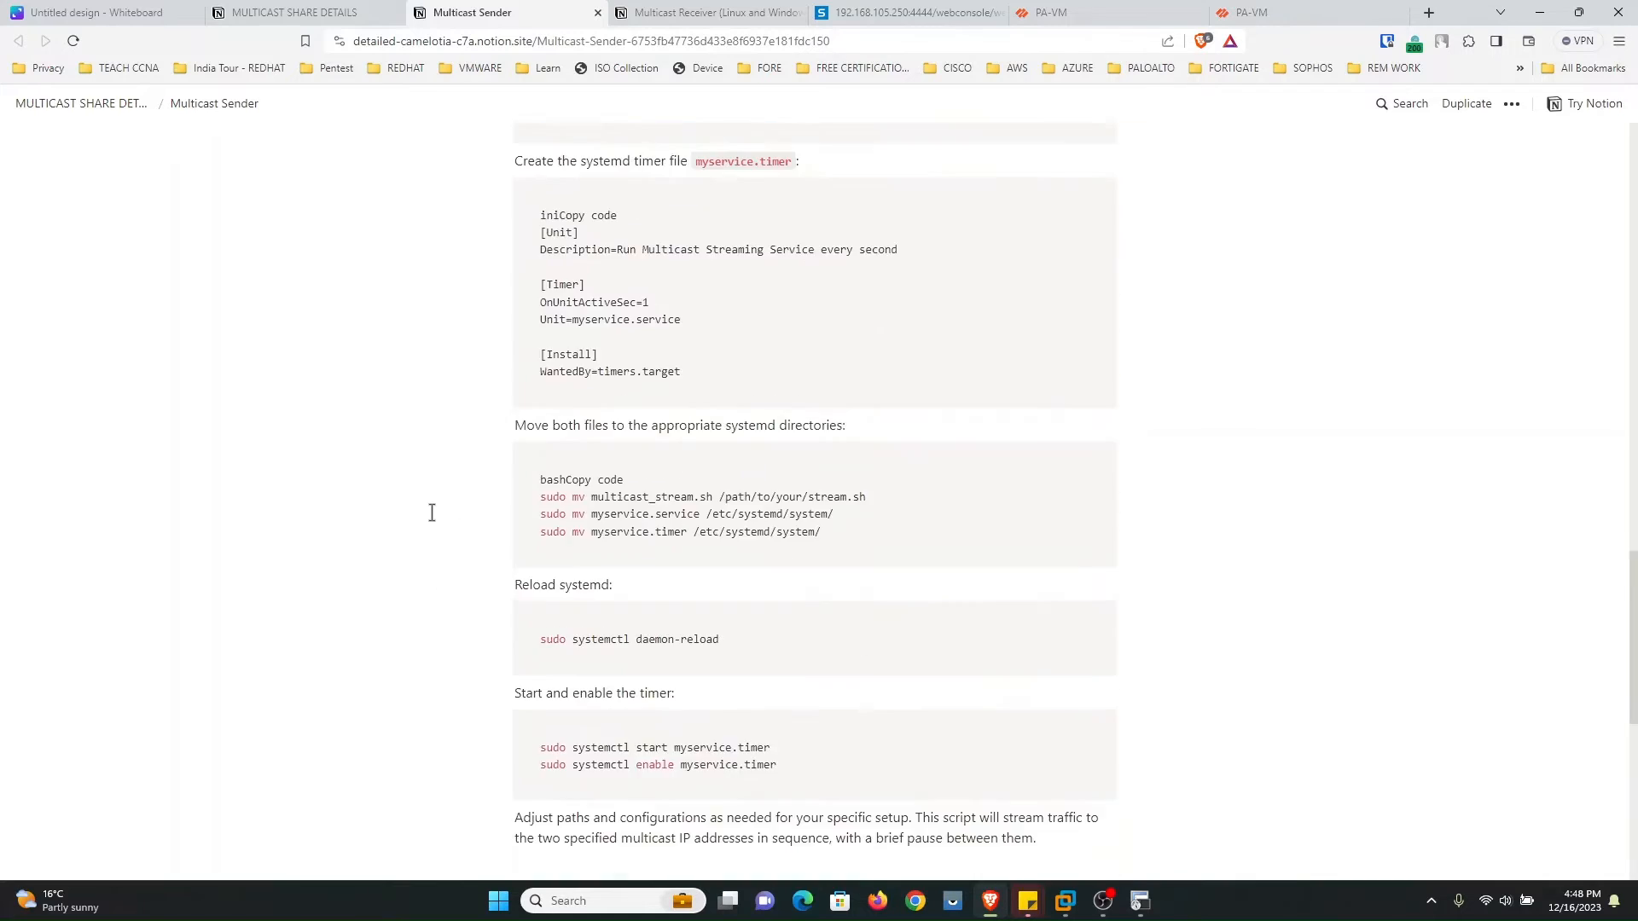
{"action": "scroll", "coordinate": [968, 461], "scroll_direction": "up", "scroll_amount": 1}
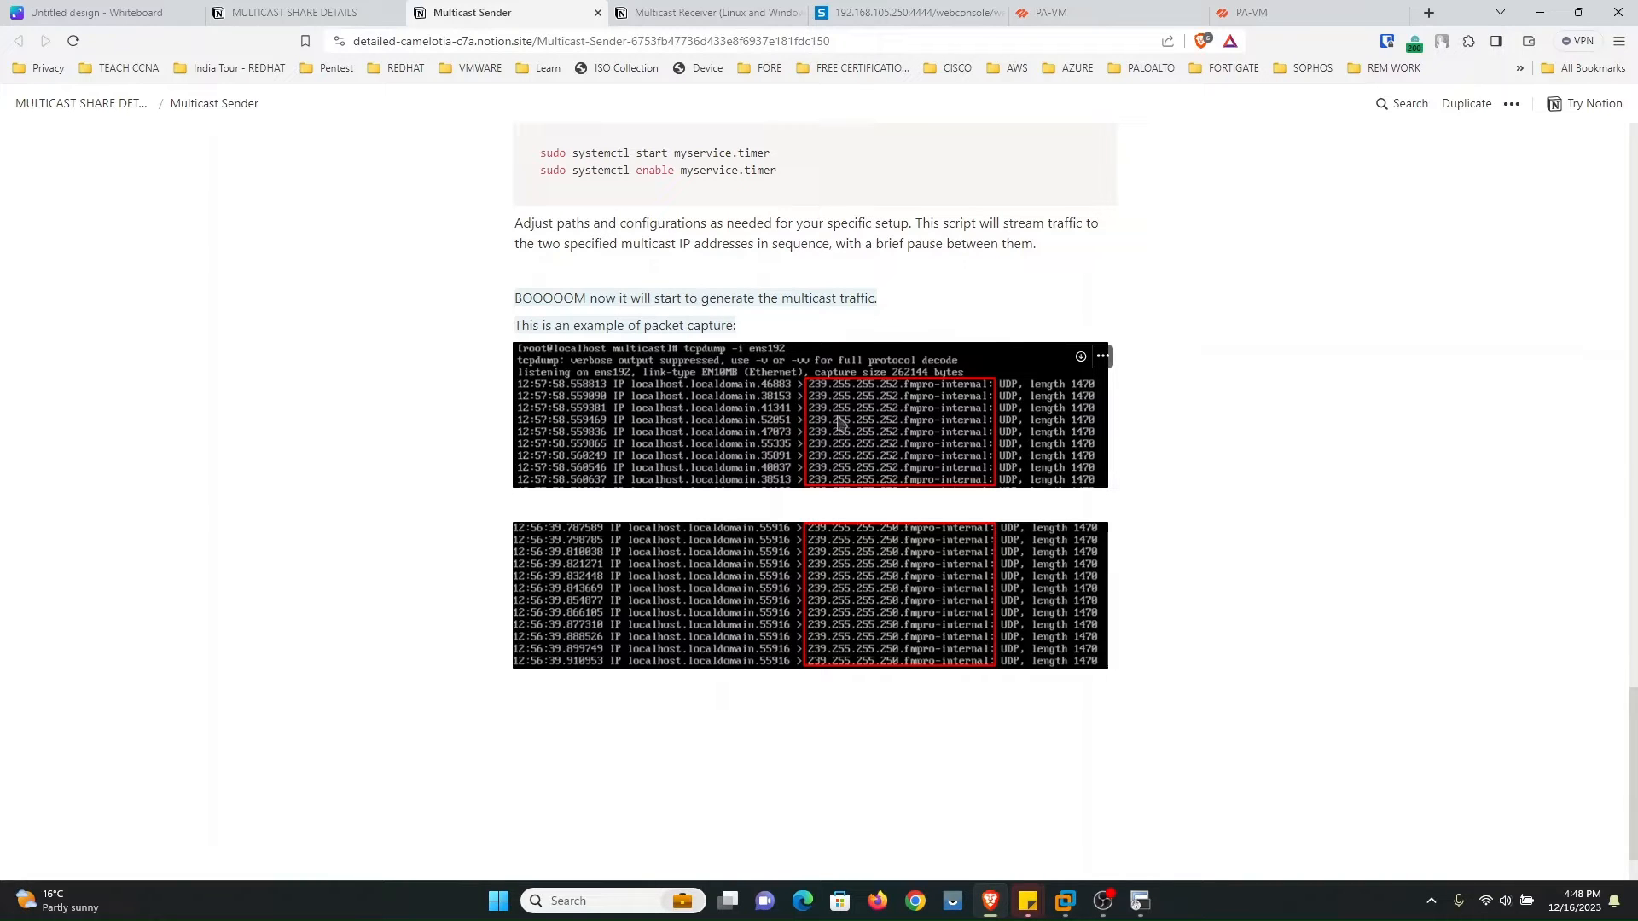
Step: Return to the stream.sh code block on the Multicast Sender page and highlight the whole script
{"action": "scroll", "coordinate": [419, 483], "scroll_direction": "up", "scroll_amount": 15}
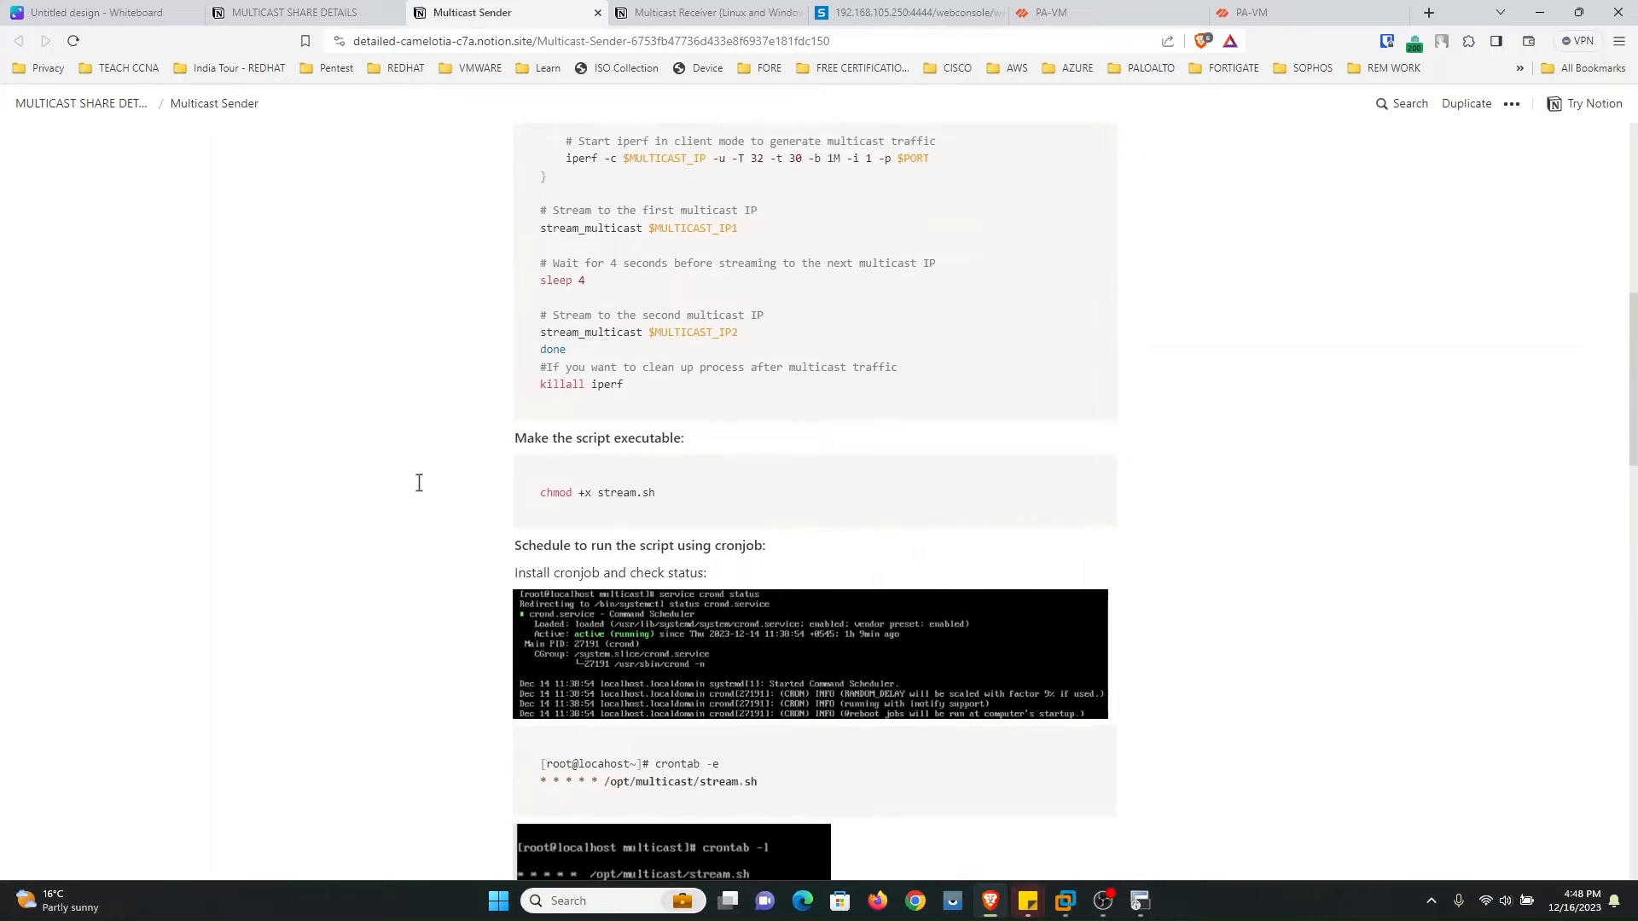
{"action": "scroll", "coordinate": [418, 483], "scroll_direction": "up", "scroll_amount": 8}
{"action": "scroll", "coordinate": [413, 467], "scroll_direction": "down", "scroll_amount": 6}
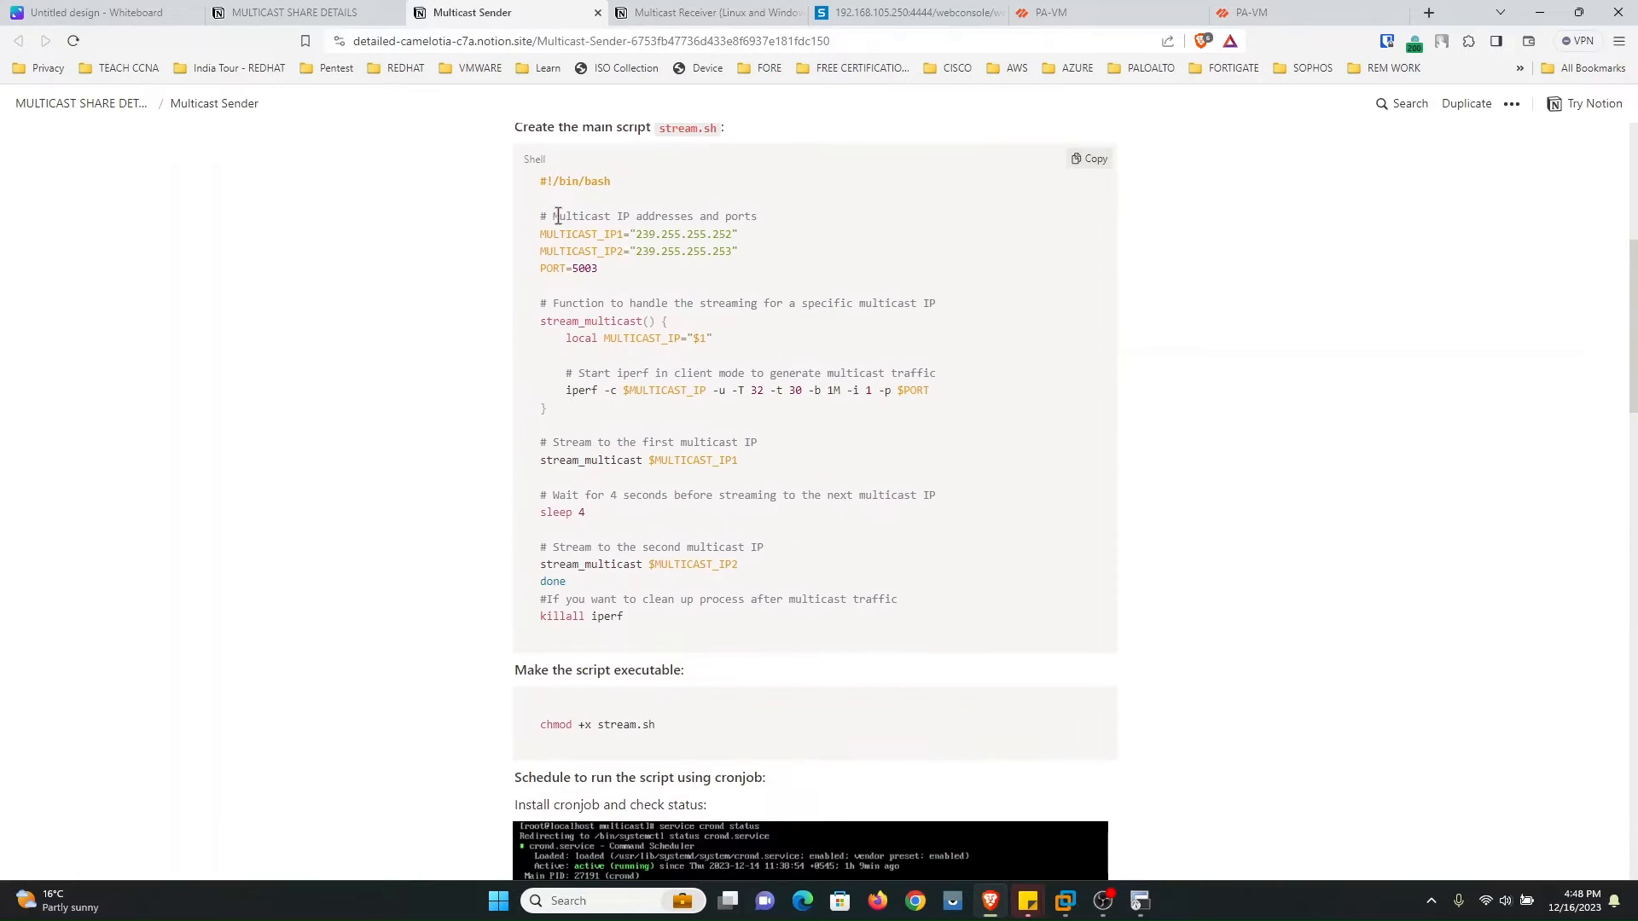
{"action": "left_click_drag", "start_coordinate": [538, 186], "coordinate": [942, 618]}
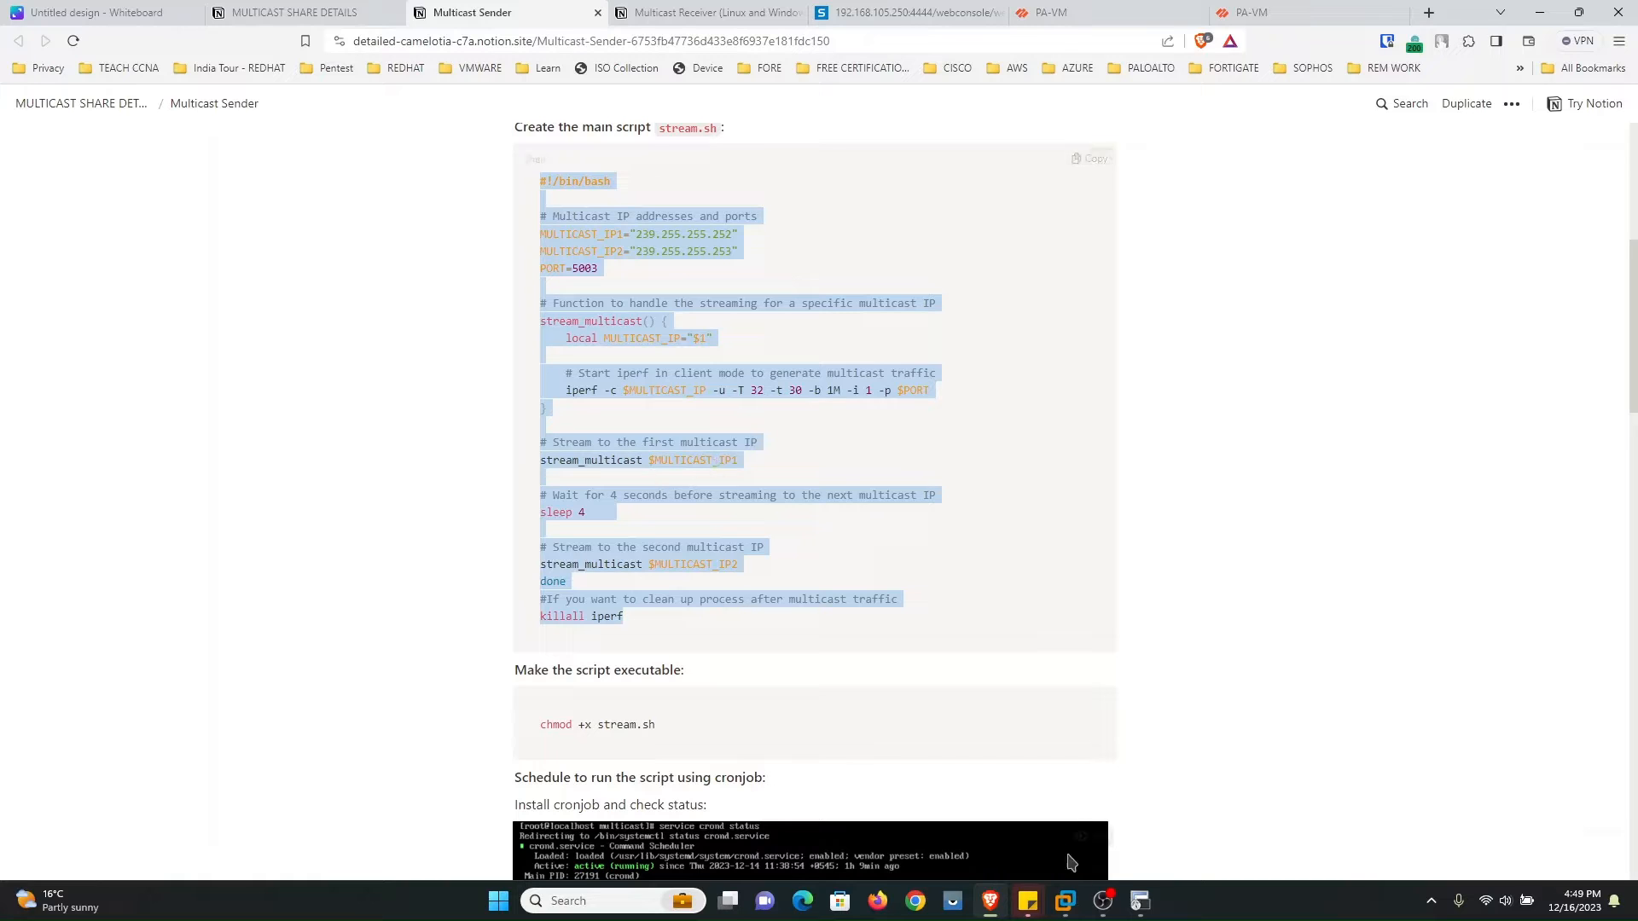
Step: Switch to the SOPHOS_VM_LAN console in VMware Workstation and change to the /opt/multicast/ directory
{"action": "left_click", "coordinate": [1066, 901]}
{"action": "left_click", "coordinate": [1097, 796]}
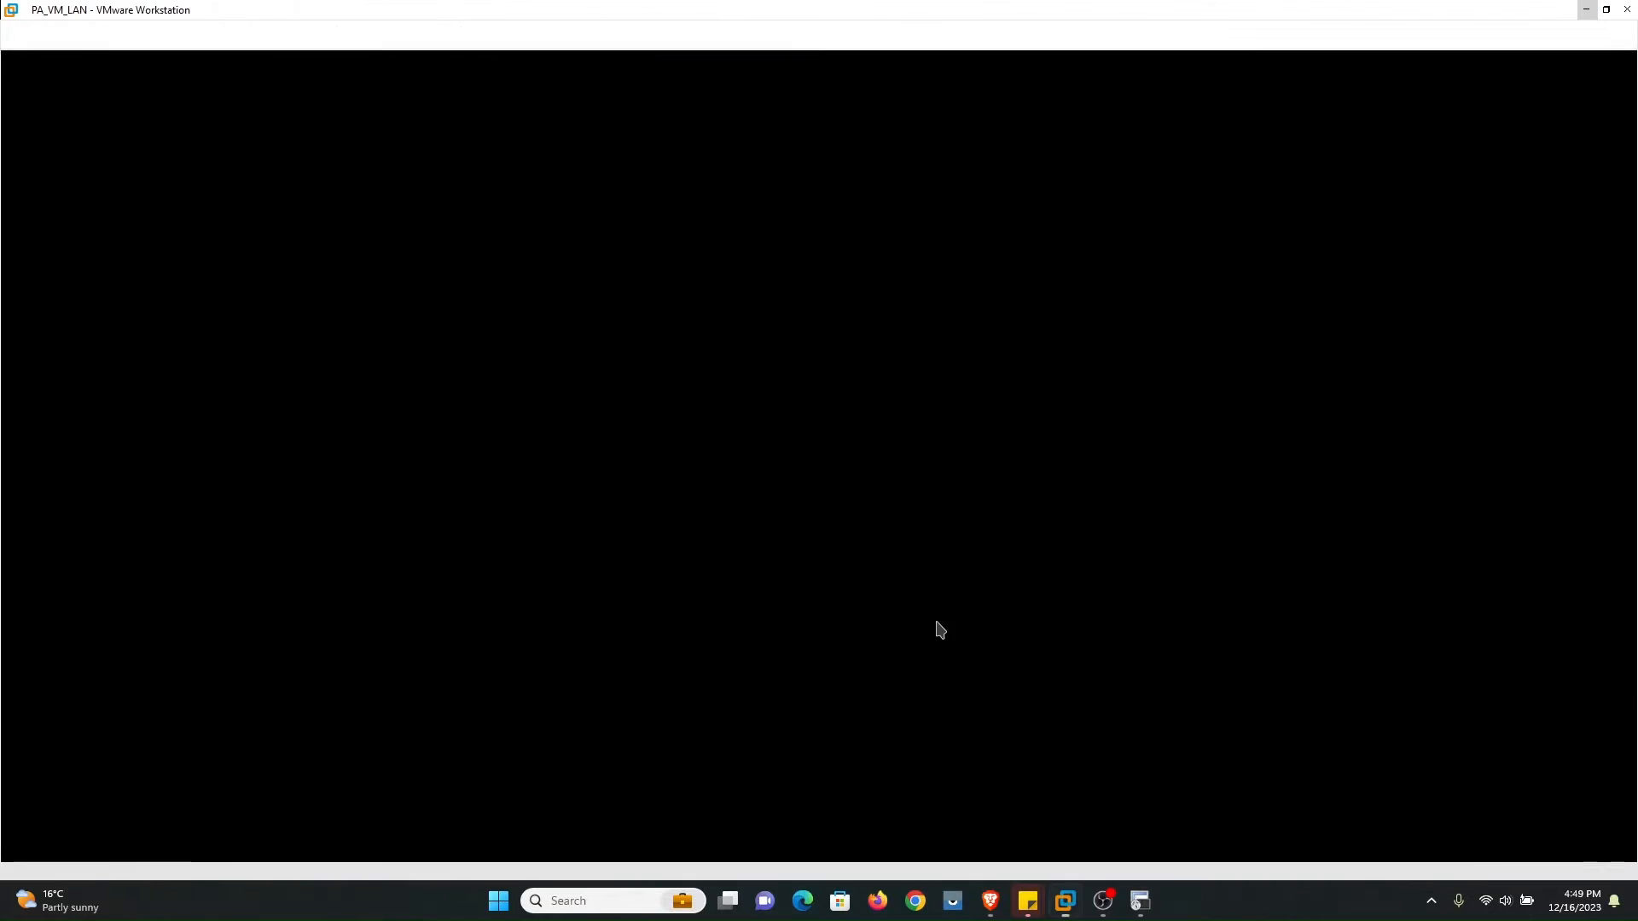
{"action": "key", "text": "Return"}
{"action": "key", "text": "Return"}
{"action": "key", "text": "Return"}
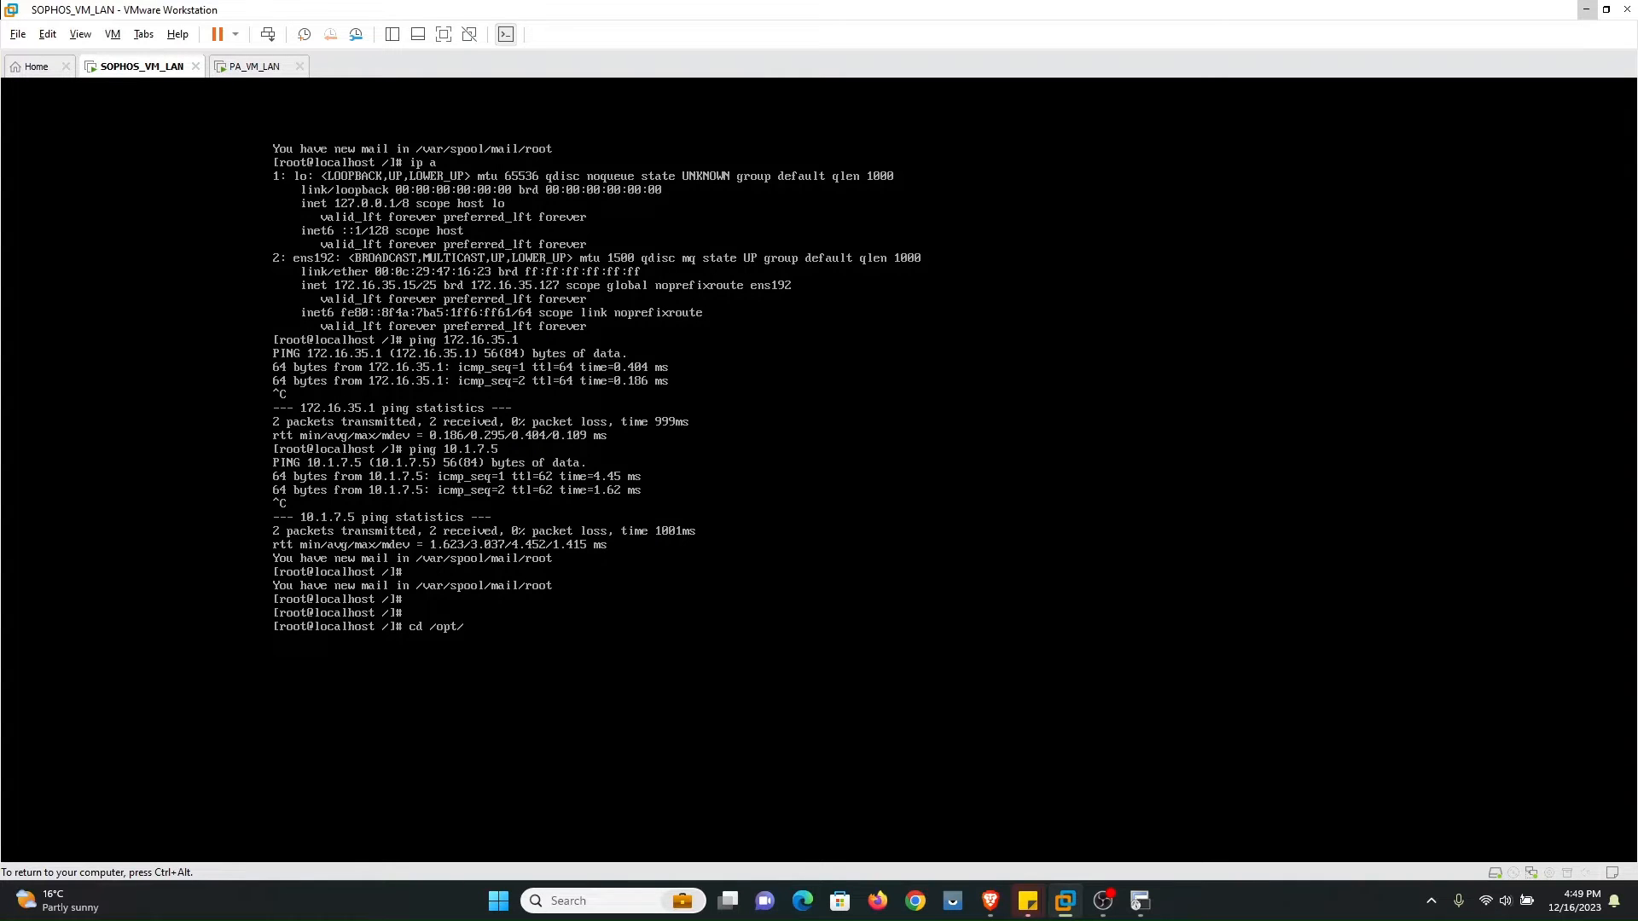
{"action": "type", "text": "cd /opt/multicast/"}
{"action": "key", "text": "Return"}
Step: List the files in the multicast directory and display the contents of stream.sh
{"action": "type", "text": "ls"}
{"action": "key", "text": "Return"}
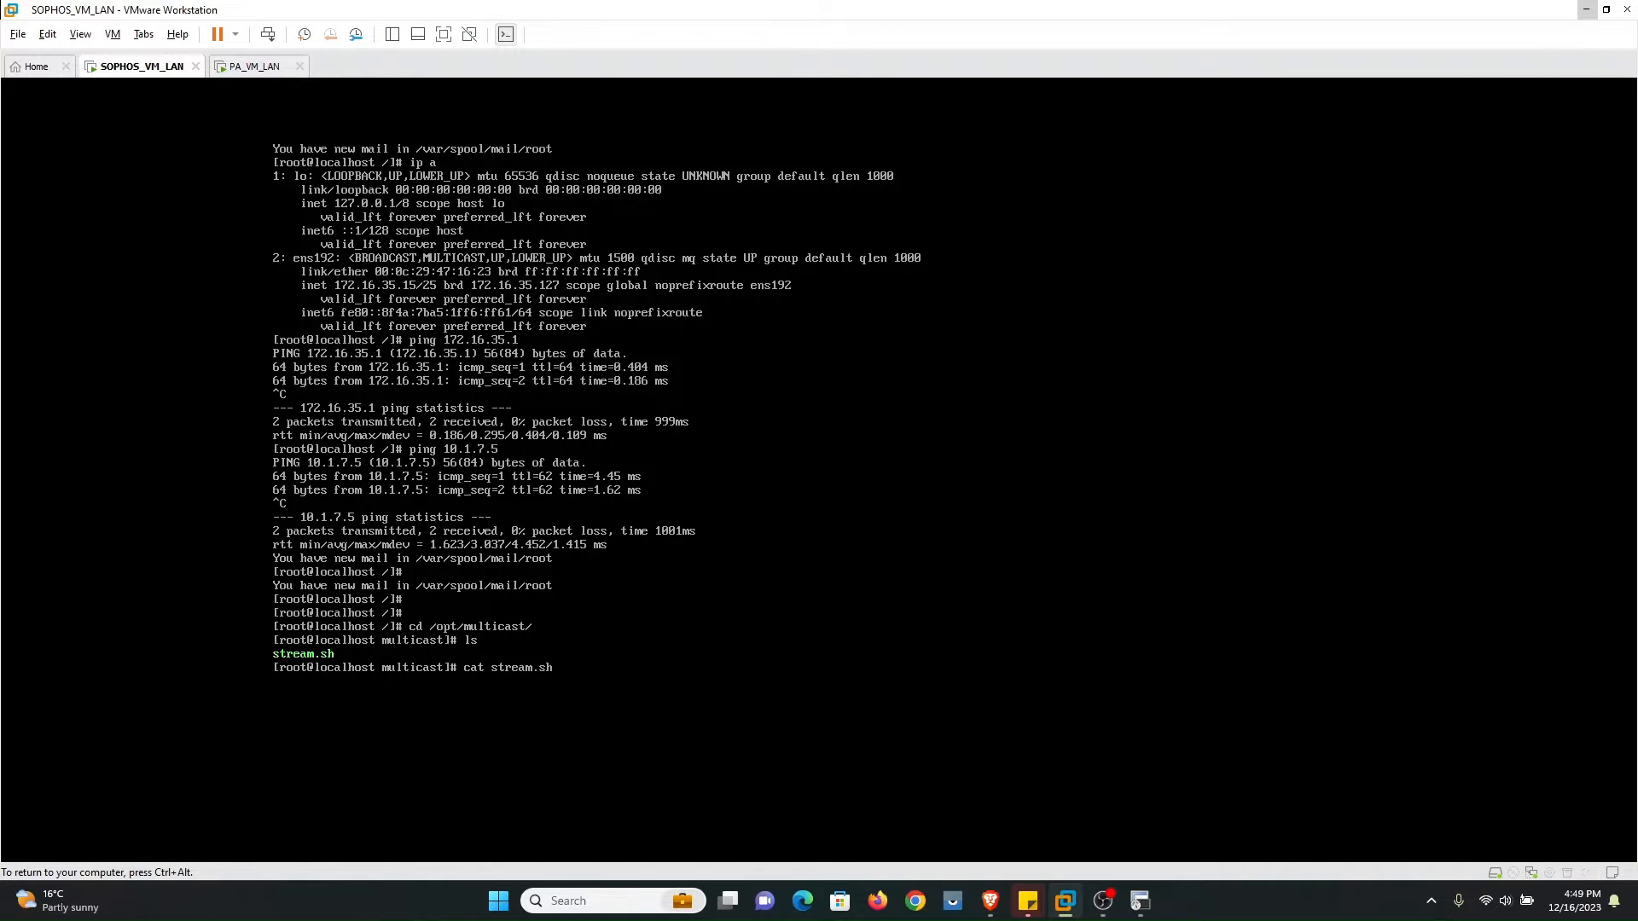
{"action": "key", "text": "Return"}
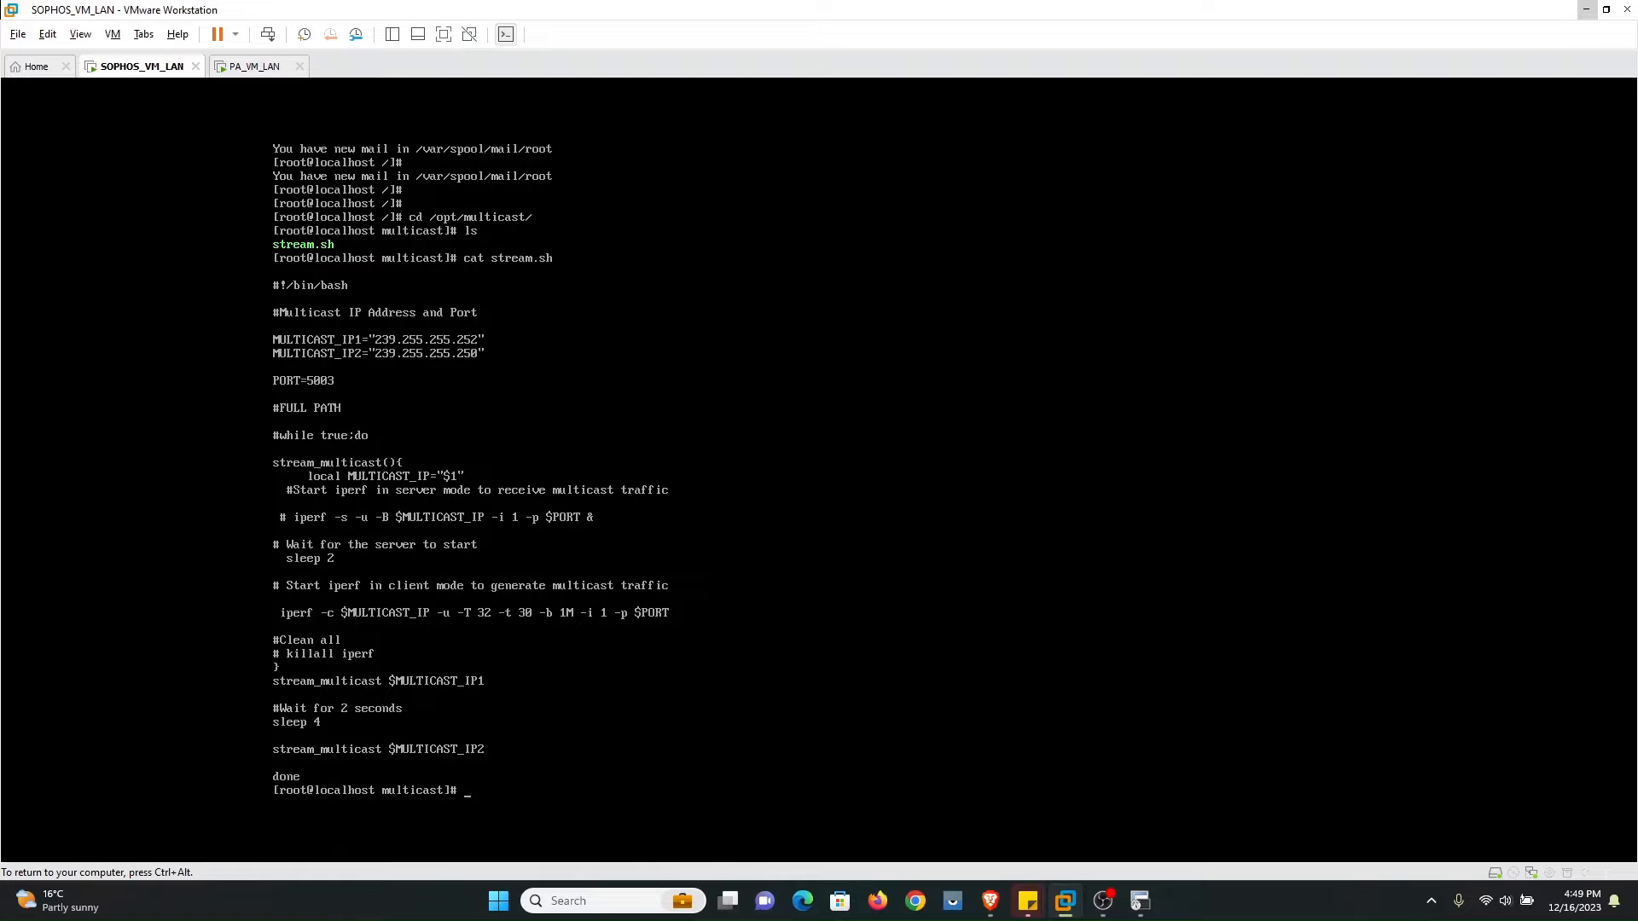
Step: Switch to Brave and compare the Notion page's stream.sh code with the script on the server
{"action": "left_click", "coordinate": [989, 900]}
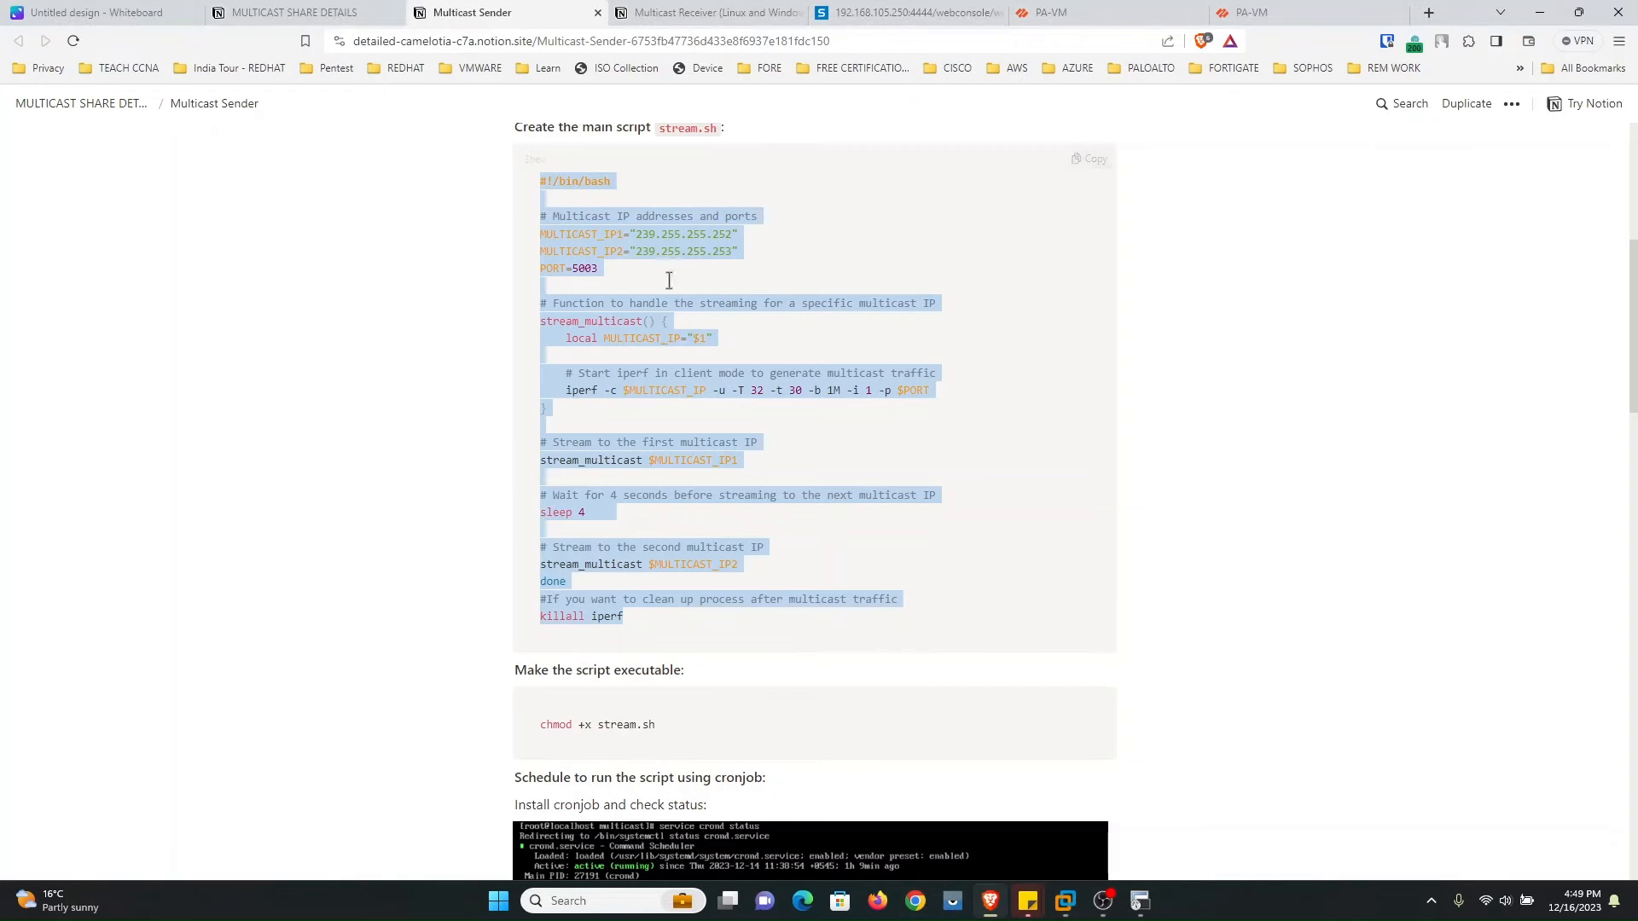
{"action": "left_click", "coordinate": [495, 241]}
{"action": "left_click_drag", "start_coordinate": [539, 176], "coordinate": [975, 617]}
{"action": "left_click", "coordinate": [1423, 499]}
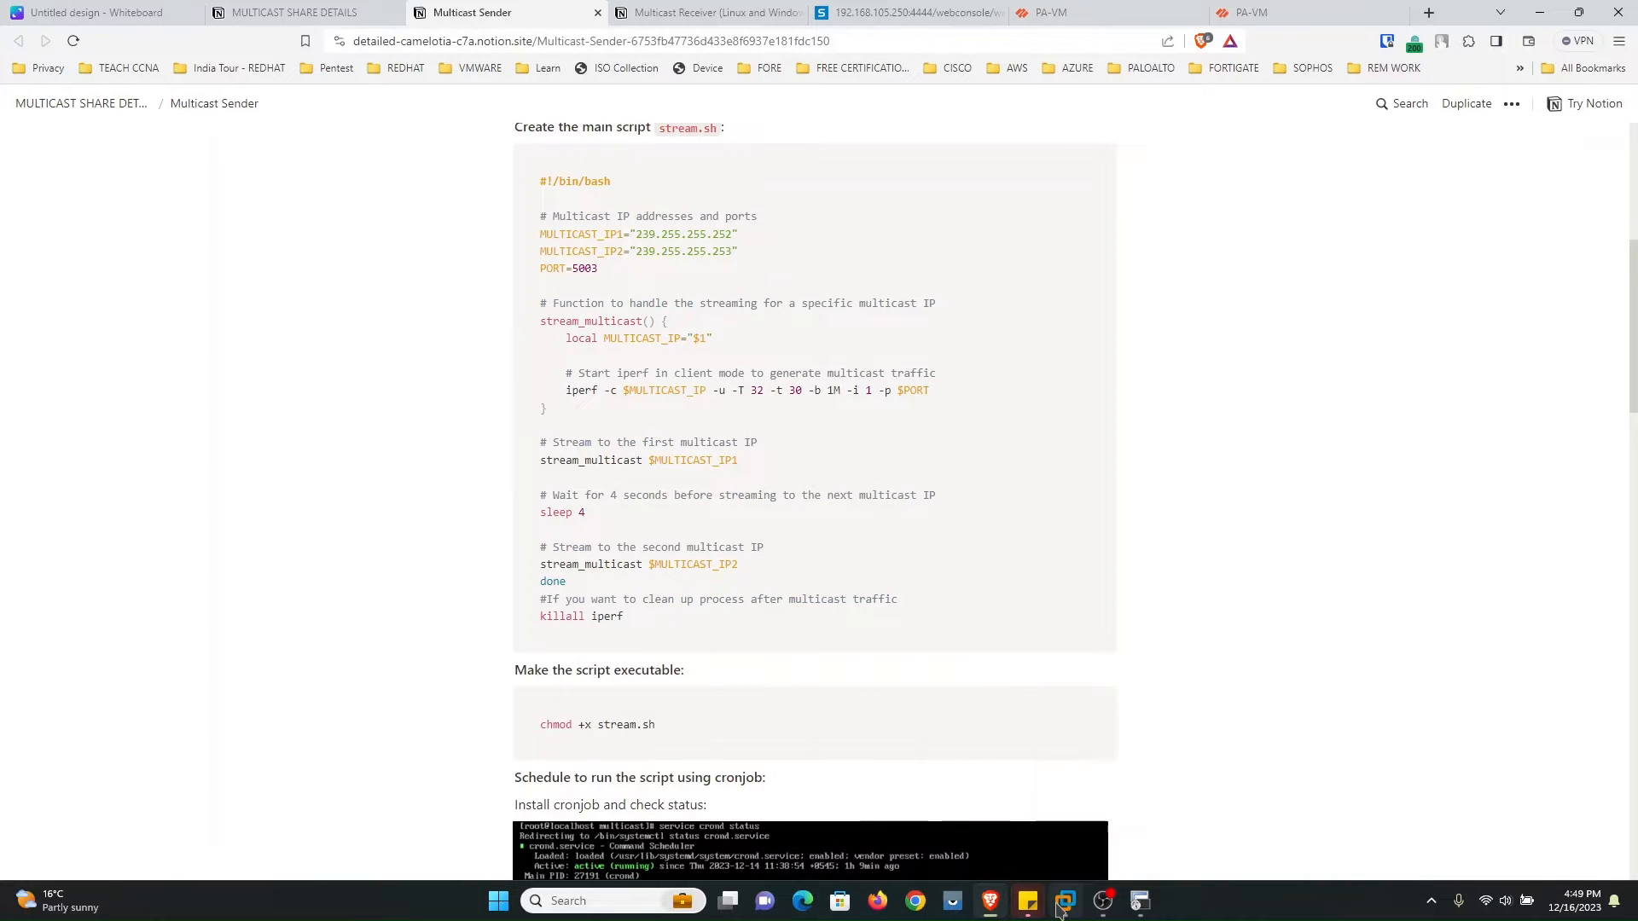
Step: Return to the SOPHOS_VM_LAN console, check the crond service status, and clear the screen
{"action": "mouse_move", "coordinate": [1059, 909]}
{"action": "left_click", "coordinate": [1042, 793]}
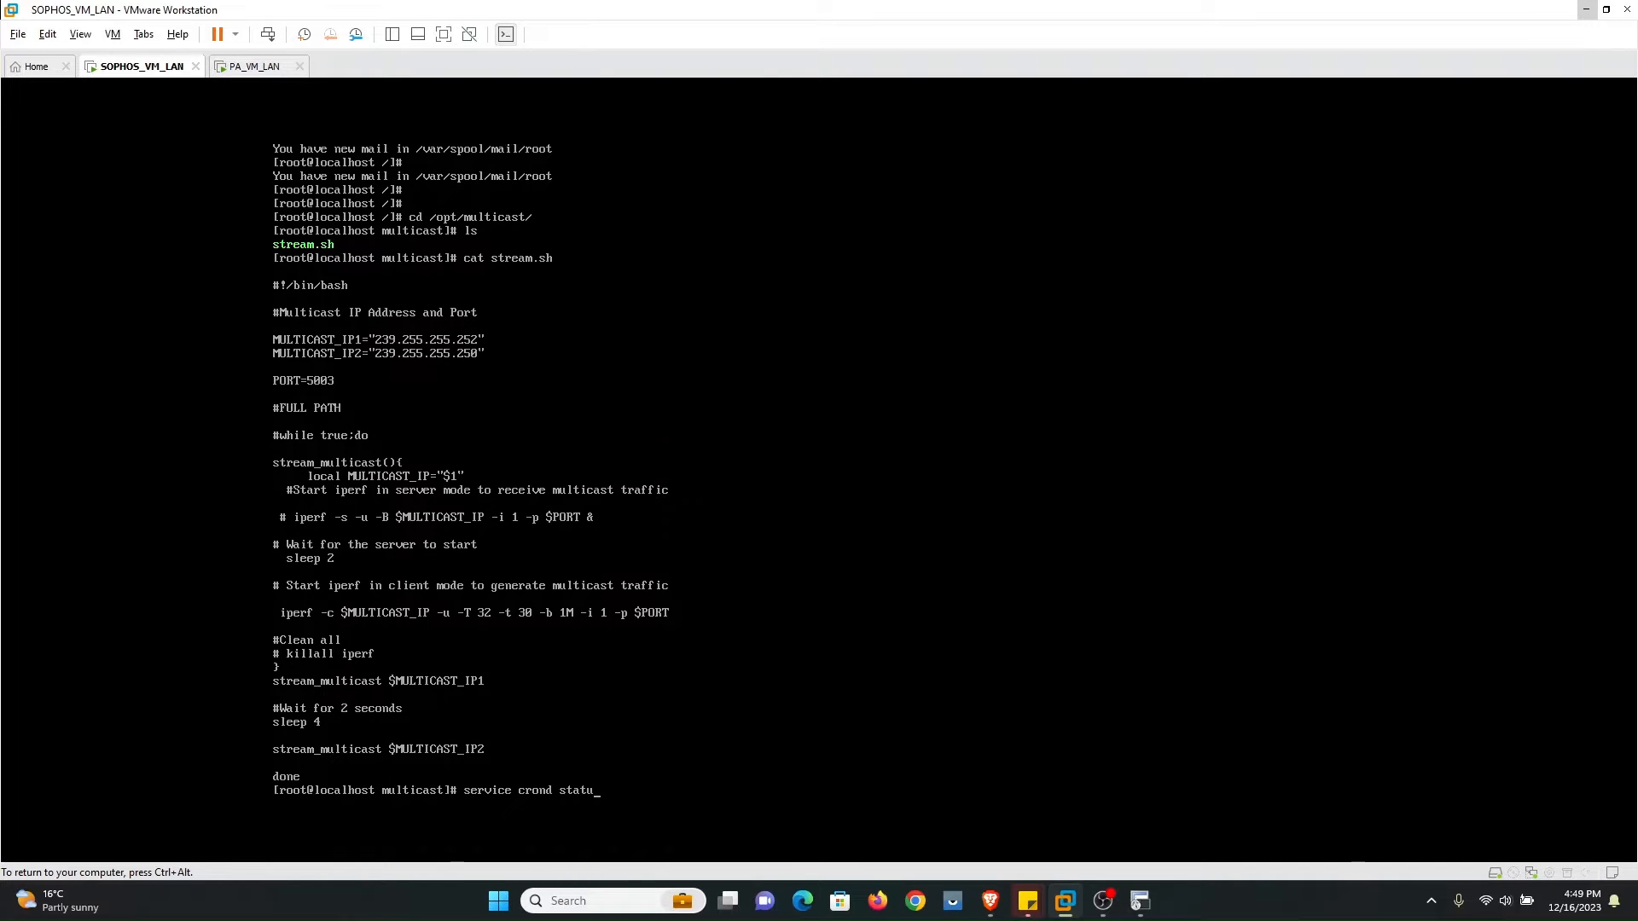
{"action": "type", "text": "s"}
{"action": "key", "text": "Return"}
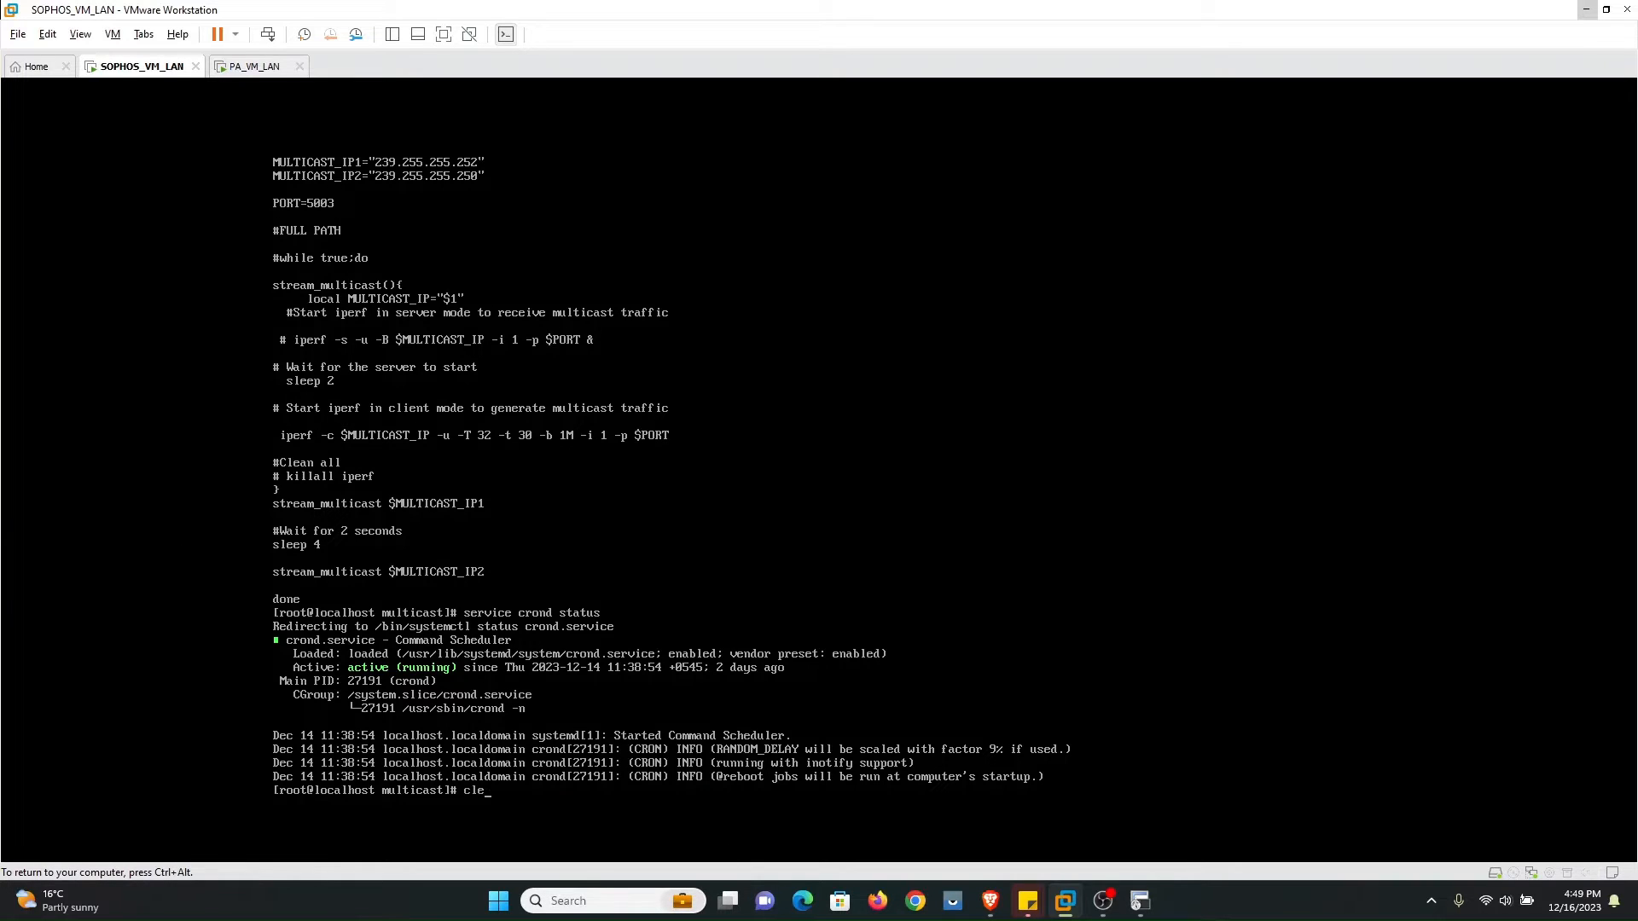
{"action": "type", "text": "clear"}
{"action": "key", "text": "Return"}
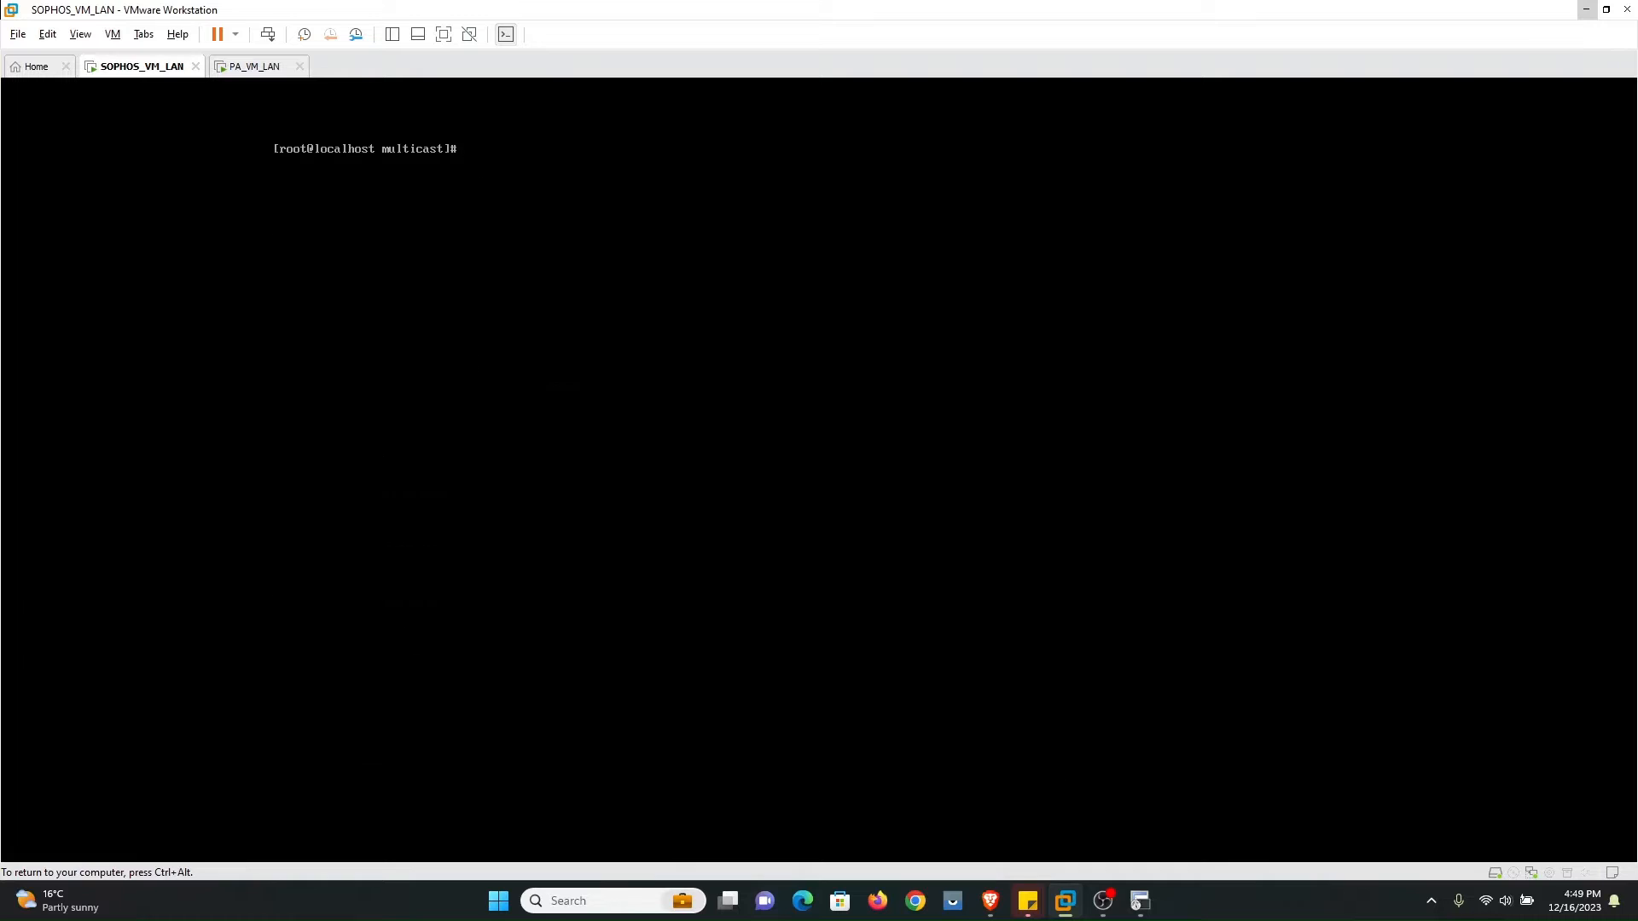
Step: View the PA-VM GRE tunnels list in Brave and ping 192.168.102.2 again from the Sophos console in SecureCRT
{"action": "left_click", "coordinate": [1589, 10]}
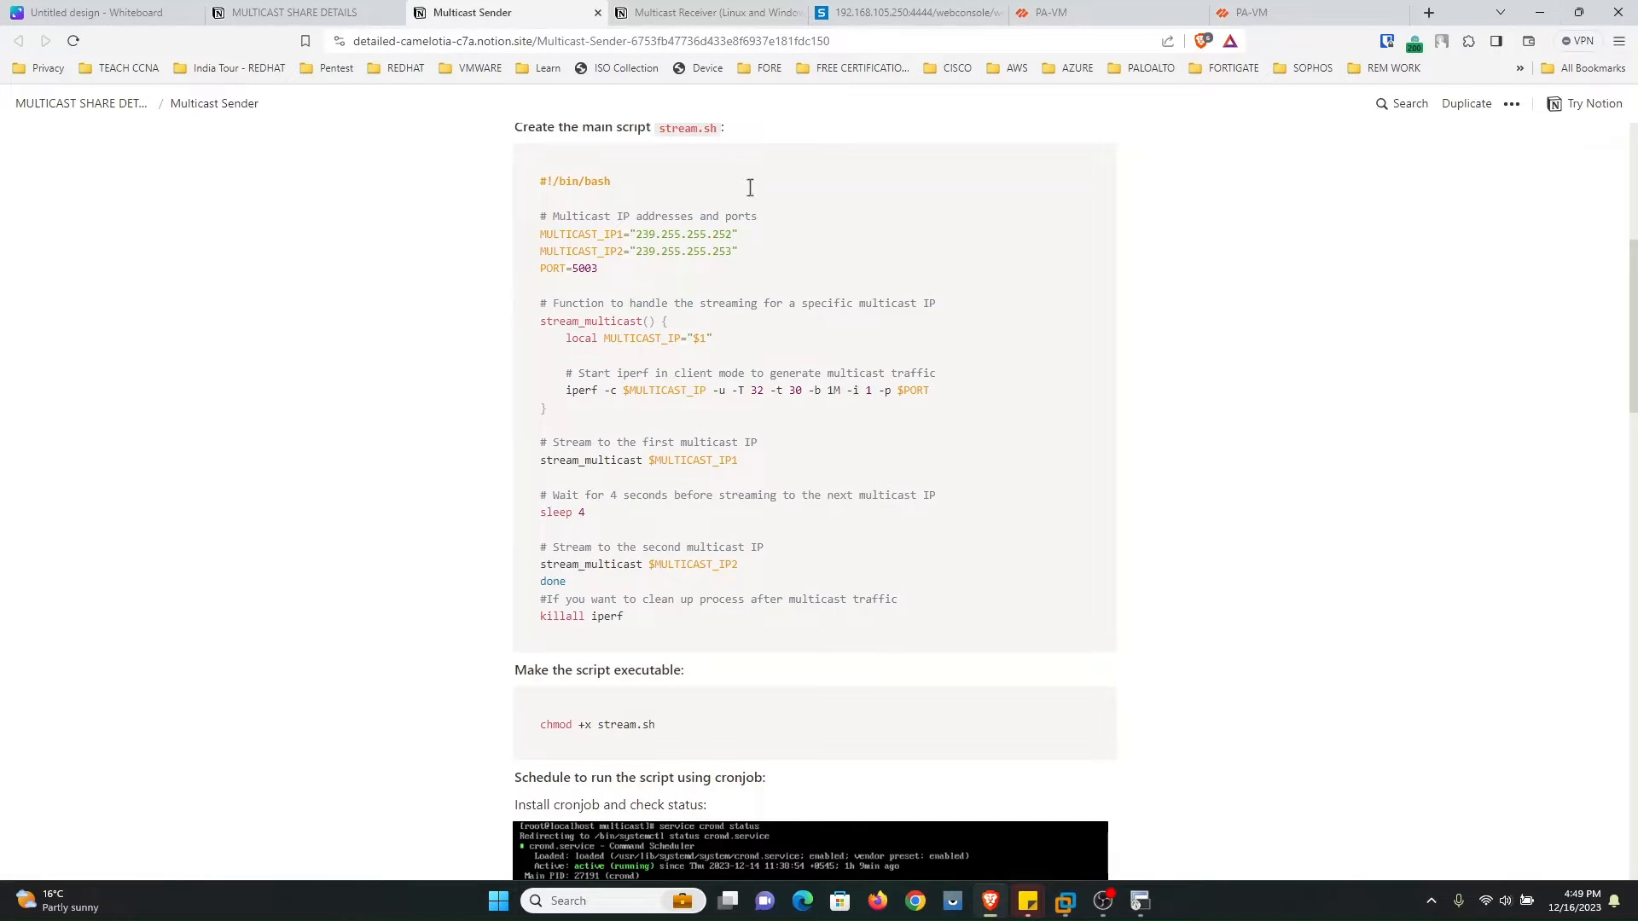
{"action": "left_click", "coordinate": [1079, 12]}
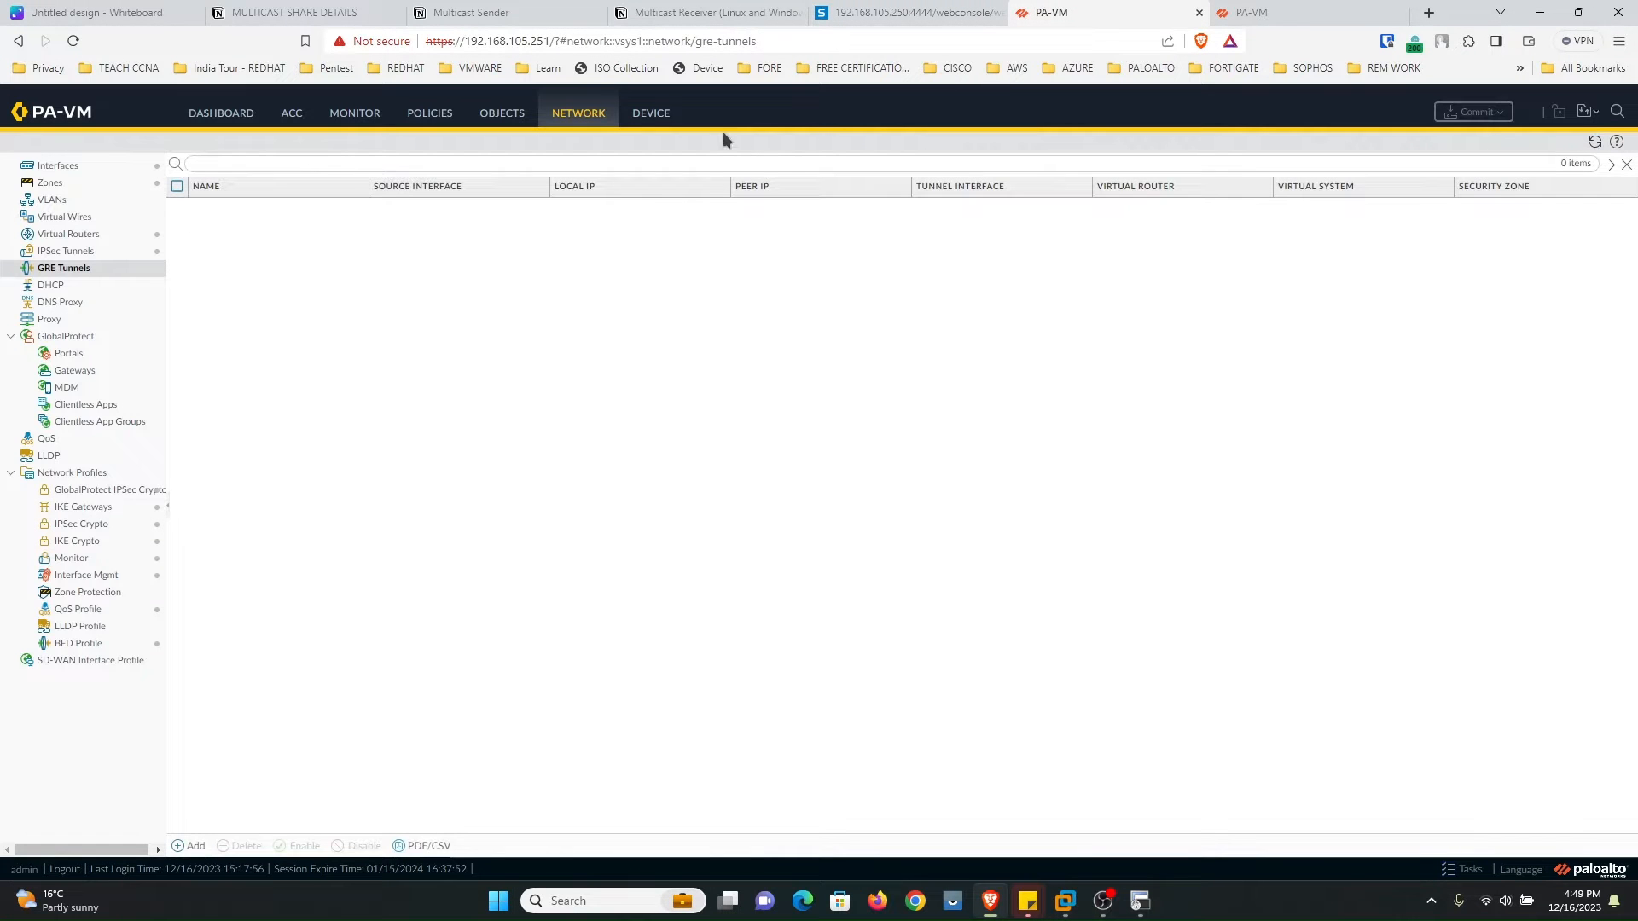
{"action": "left_click", "coordinate": [1140, 901]}
{"action": "key", "text": "Up"}
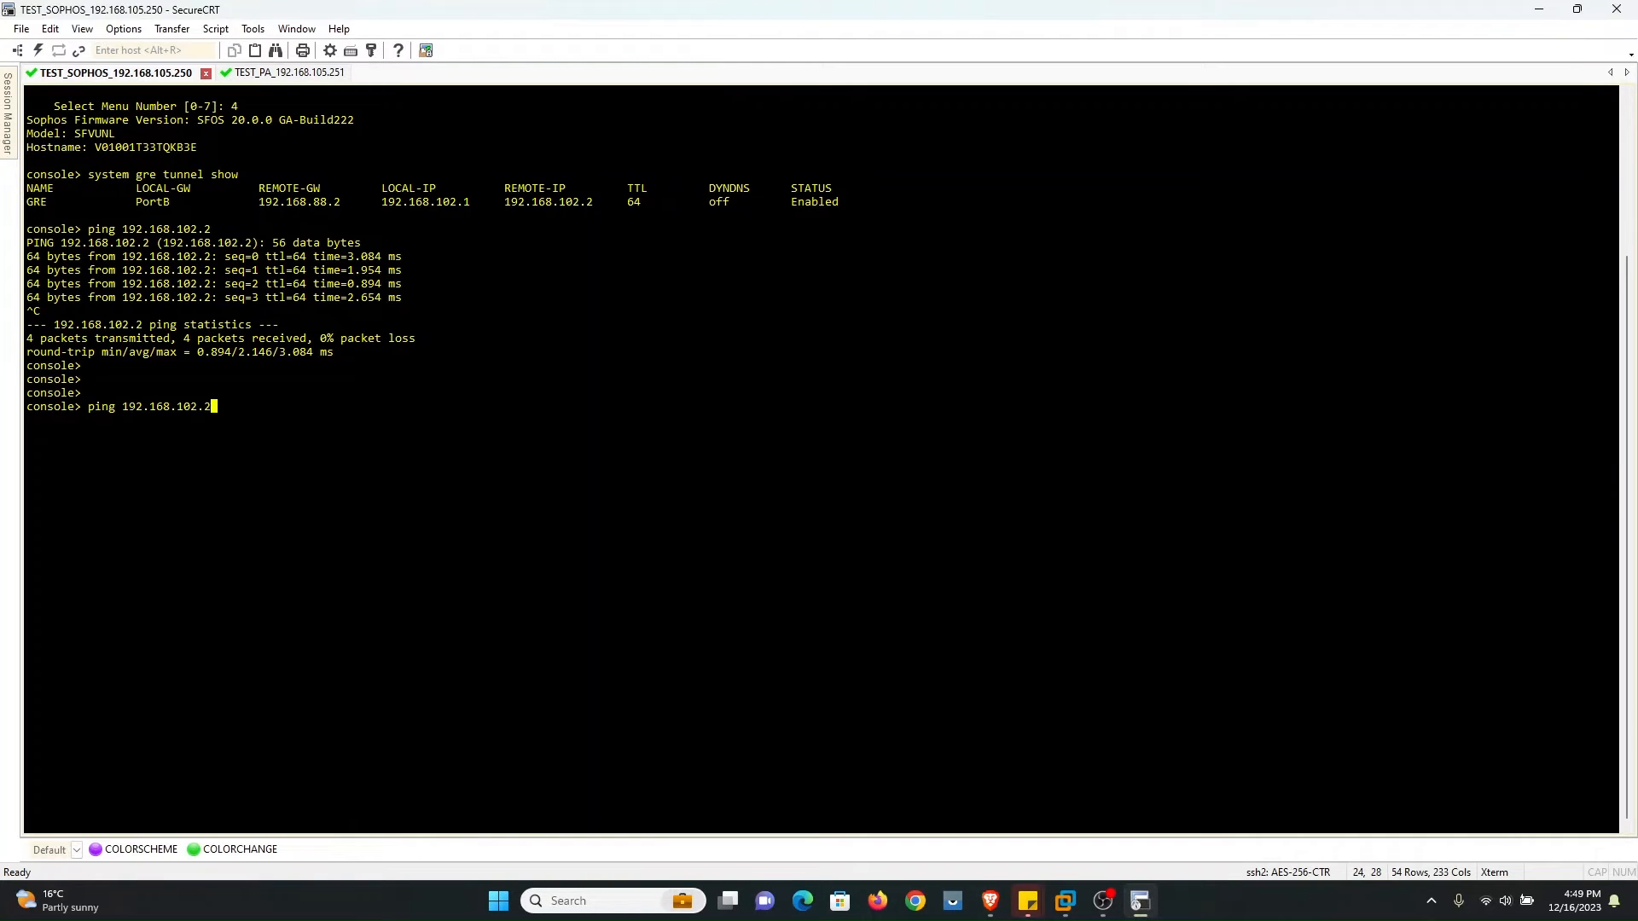
{"action": "key", "text": "Return"}
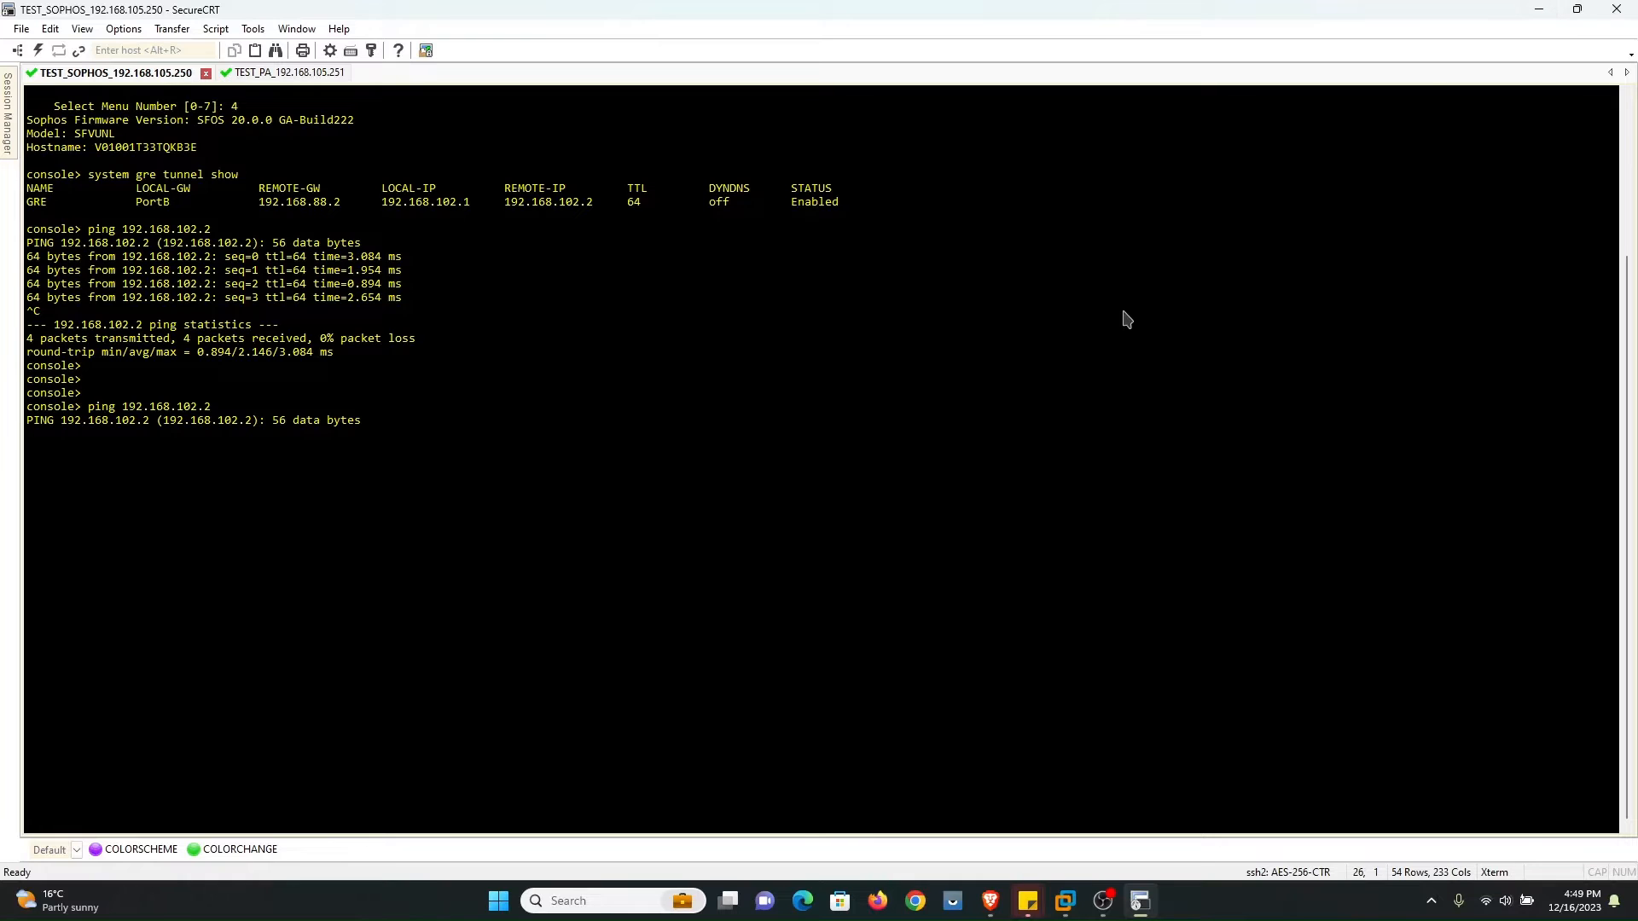
Step: Review the Sophos console's "system gre tunnel show" output by highlighting it
{"action": "left_click", "coordinate": [1537, 9]}
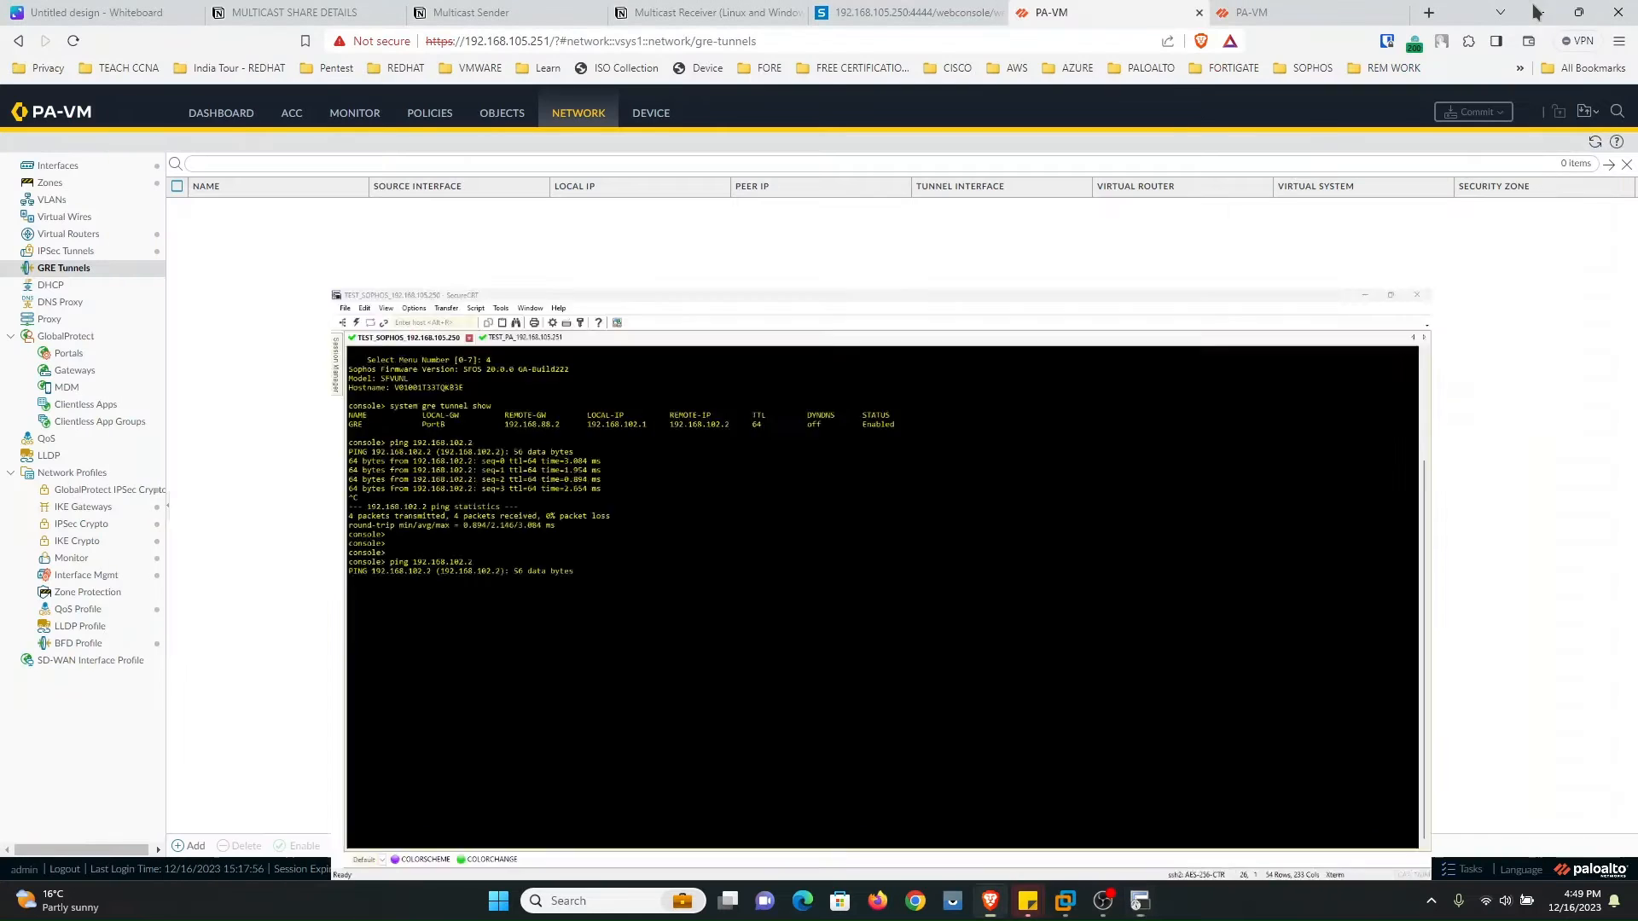
{"action": "left_click", "coordinate": [1140, 902]}
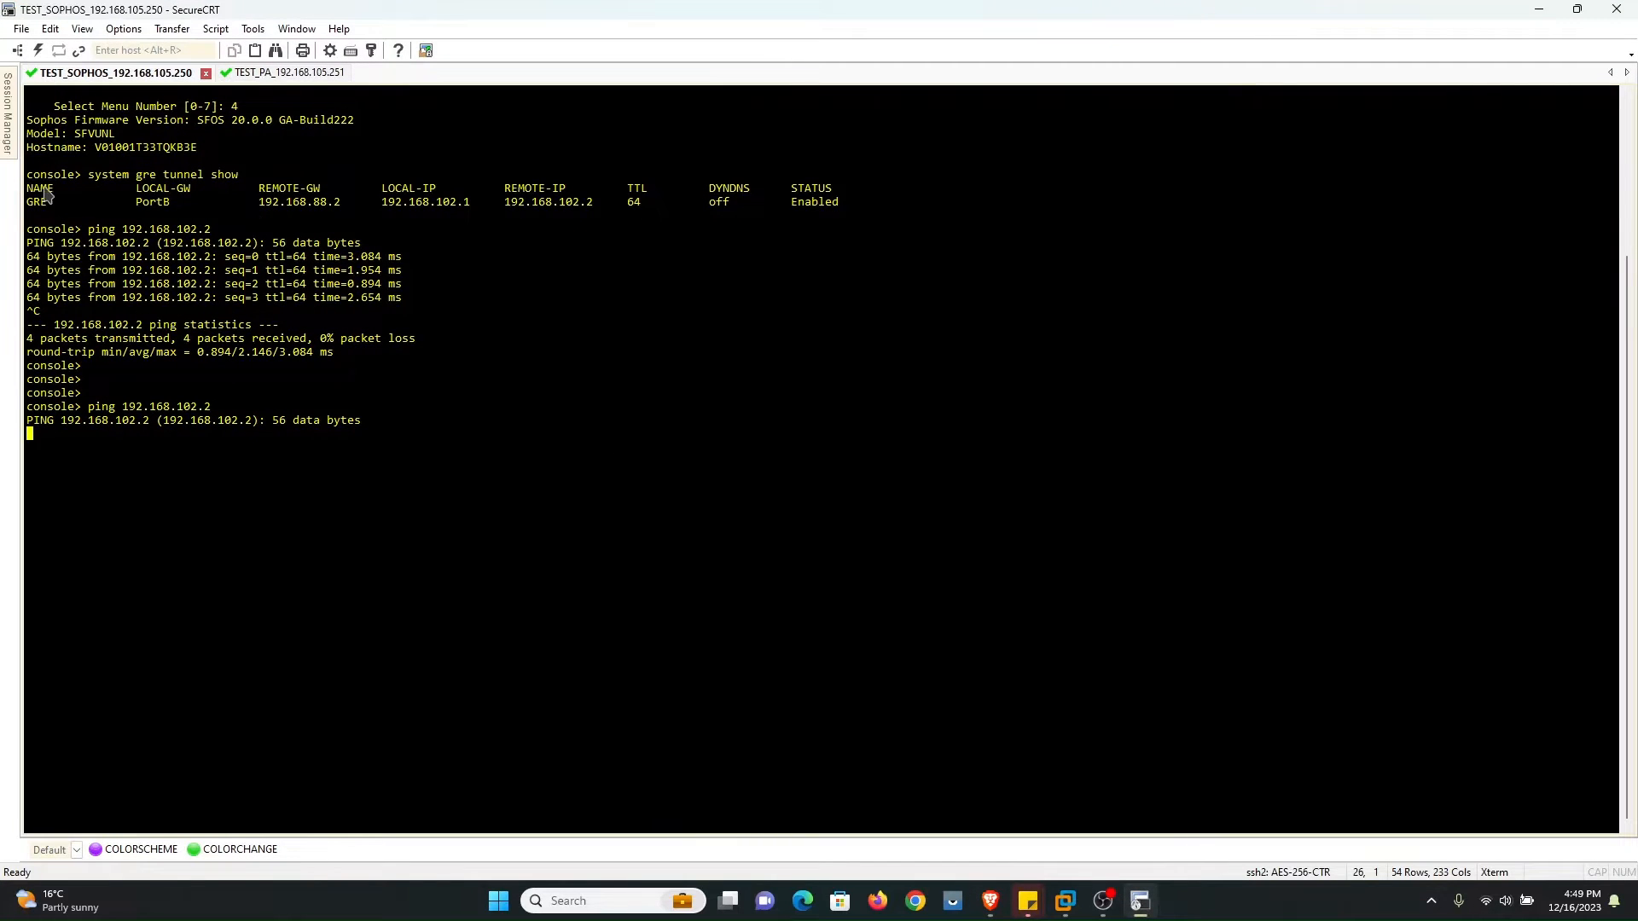
{"action": "left_click_drag", "start_coordinate": [29, 174], "coordinate": [874, 213]}
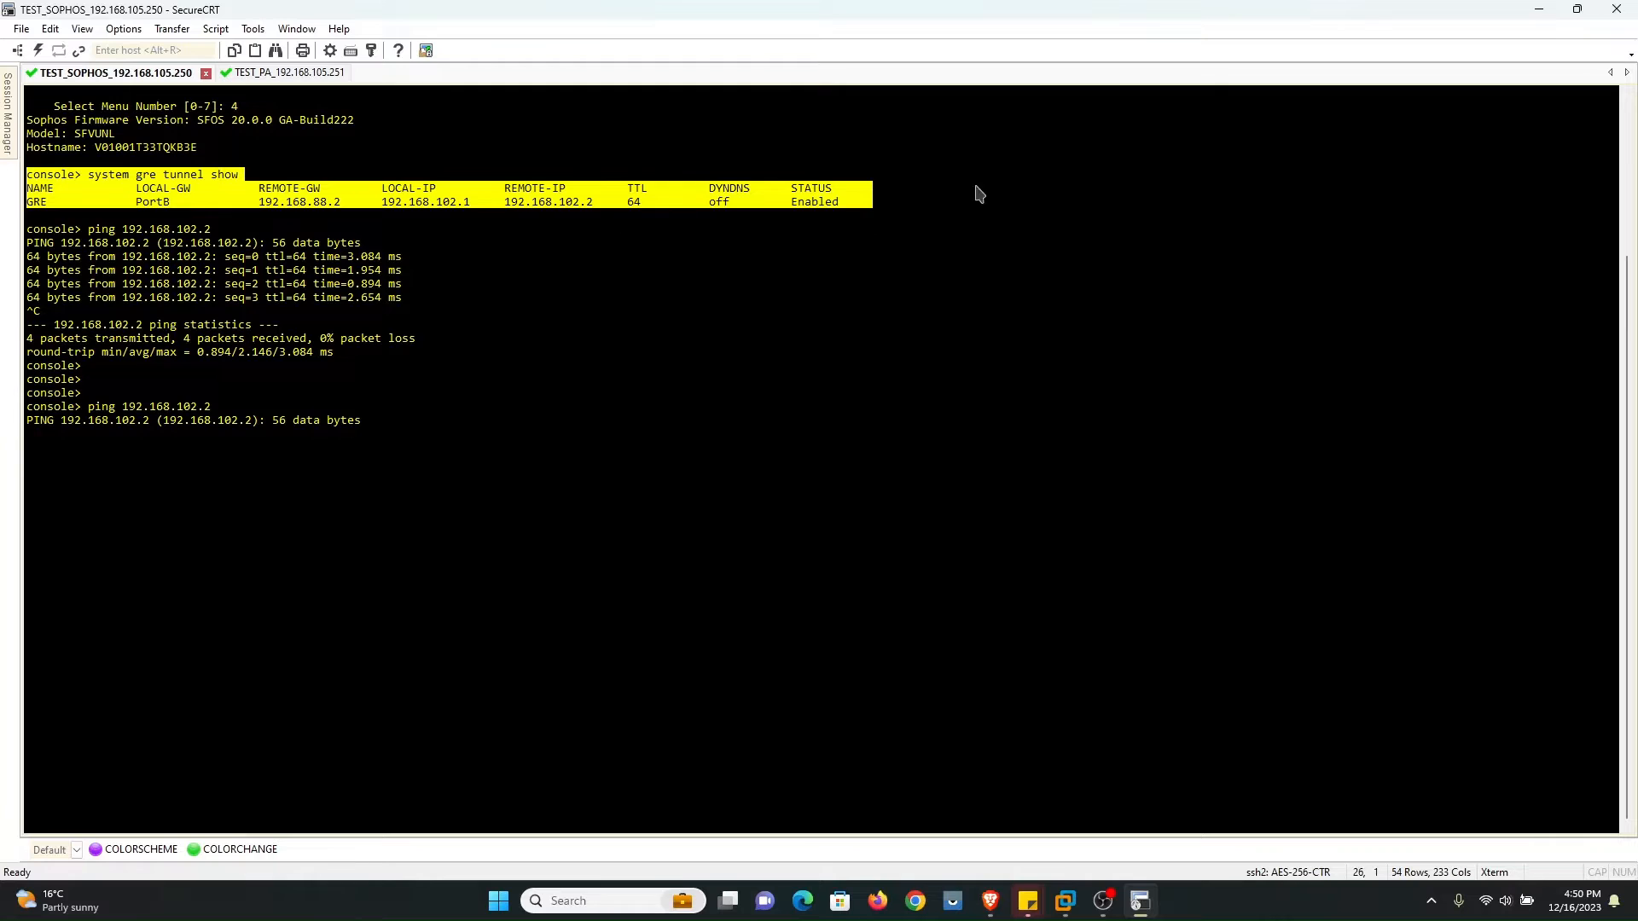
{"action": "left_click", "coordinate": [1429, 309]}
Step: Switch to Brave and add a PA-VM tunnel interface numbered 80 with the comment GRE TUNNEL
{"action": "left_click", "coordinate": [1538, 10]}
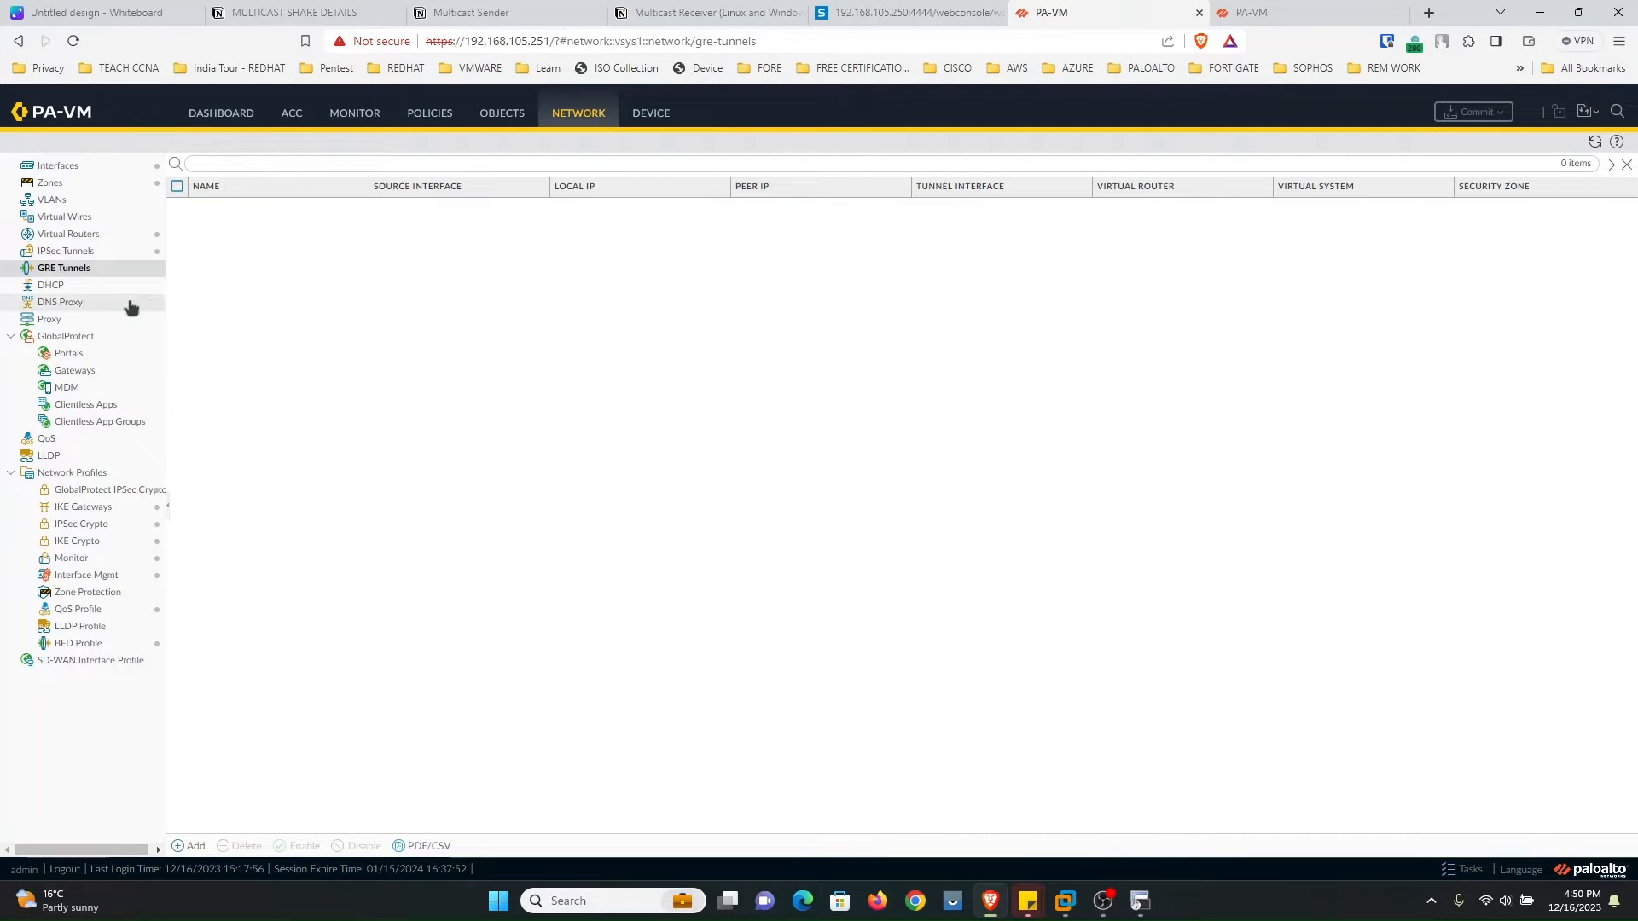
{"action": "left_click", "coordinate": [86, 166]}
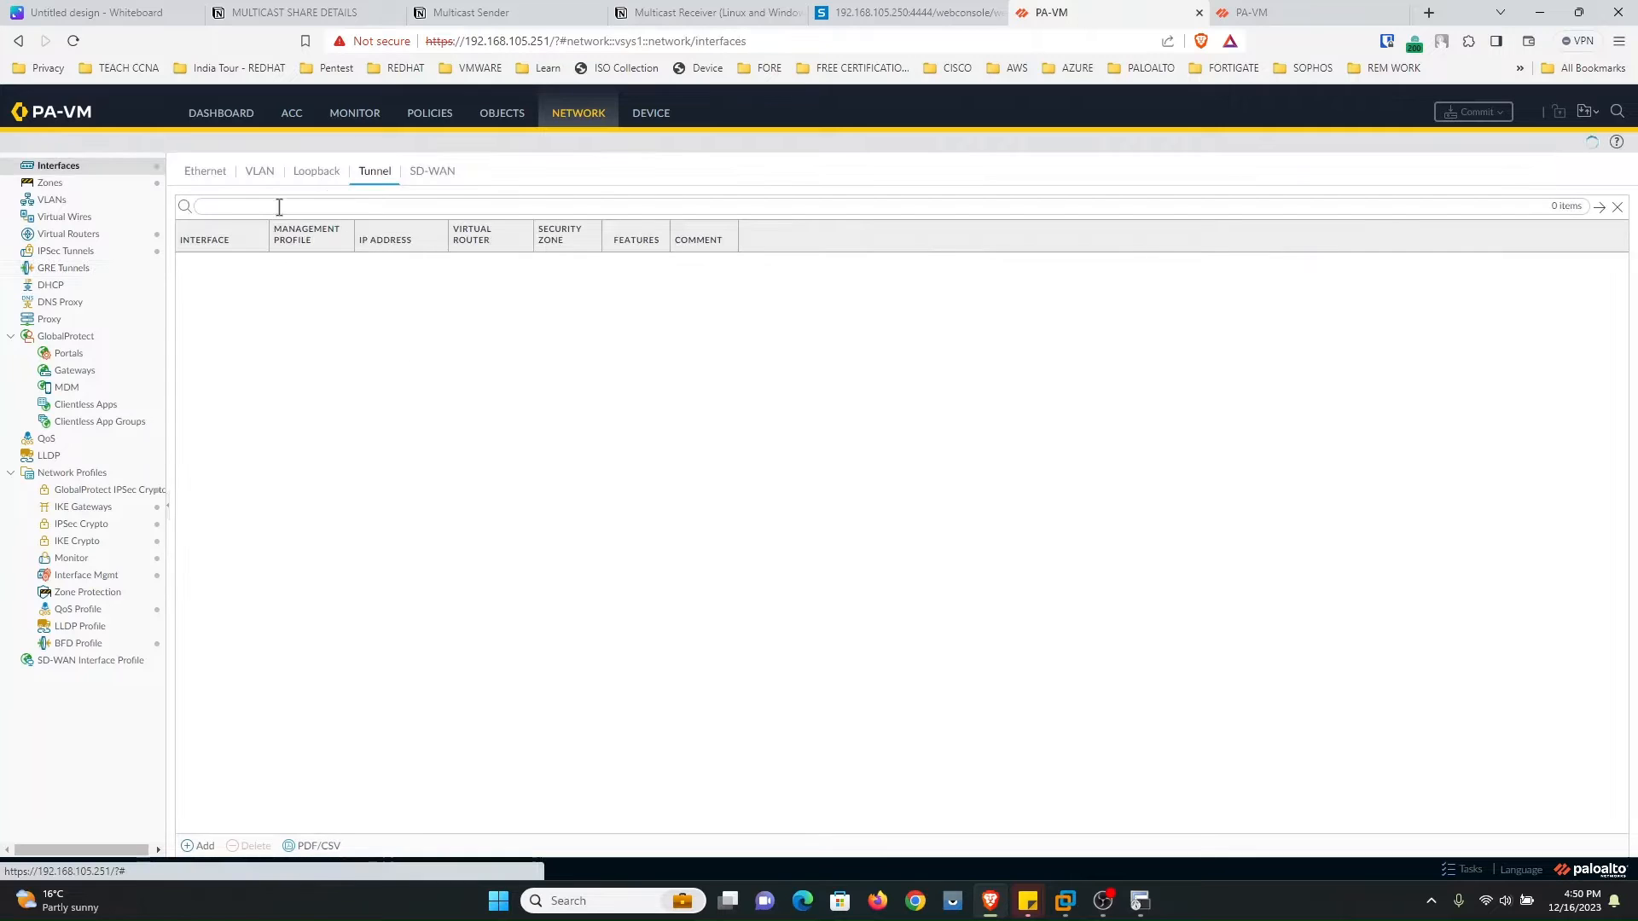
{"action": "left_click", "coordinate": [201, 844]}
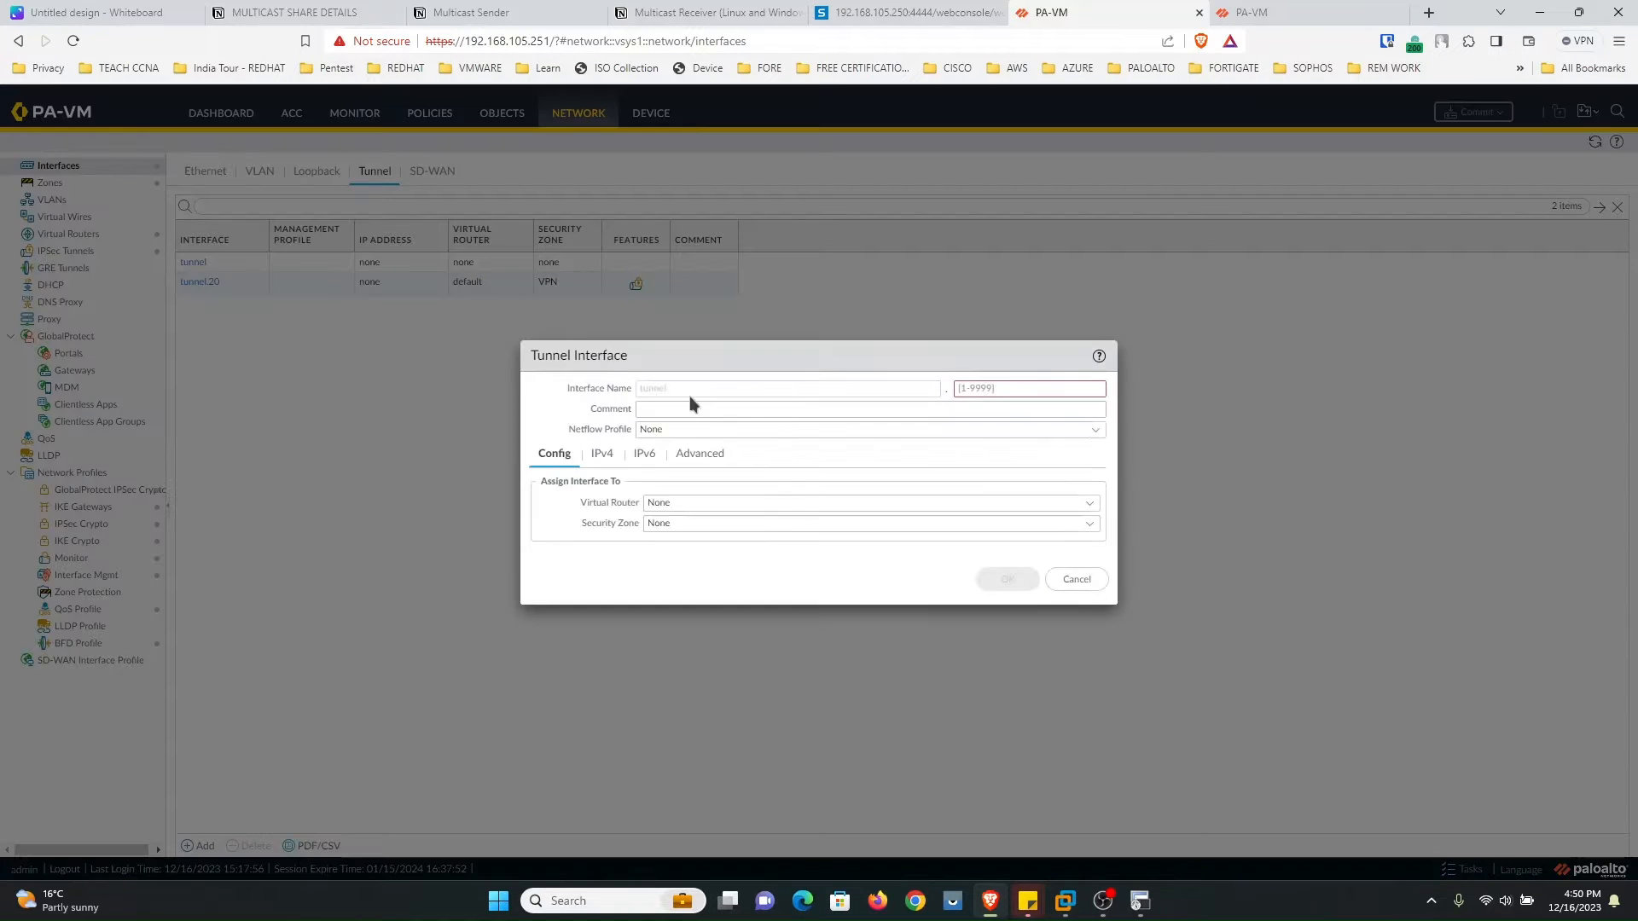
{"action": "left_click", "coordinate": [974, 385]}
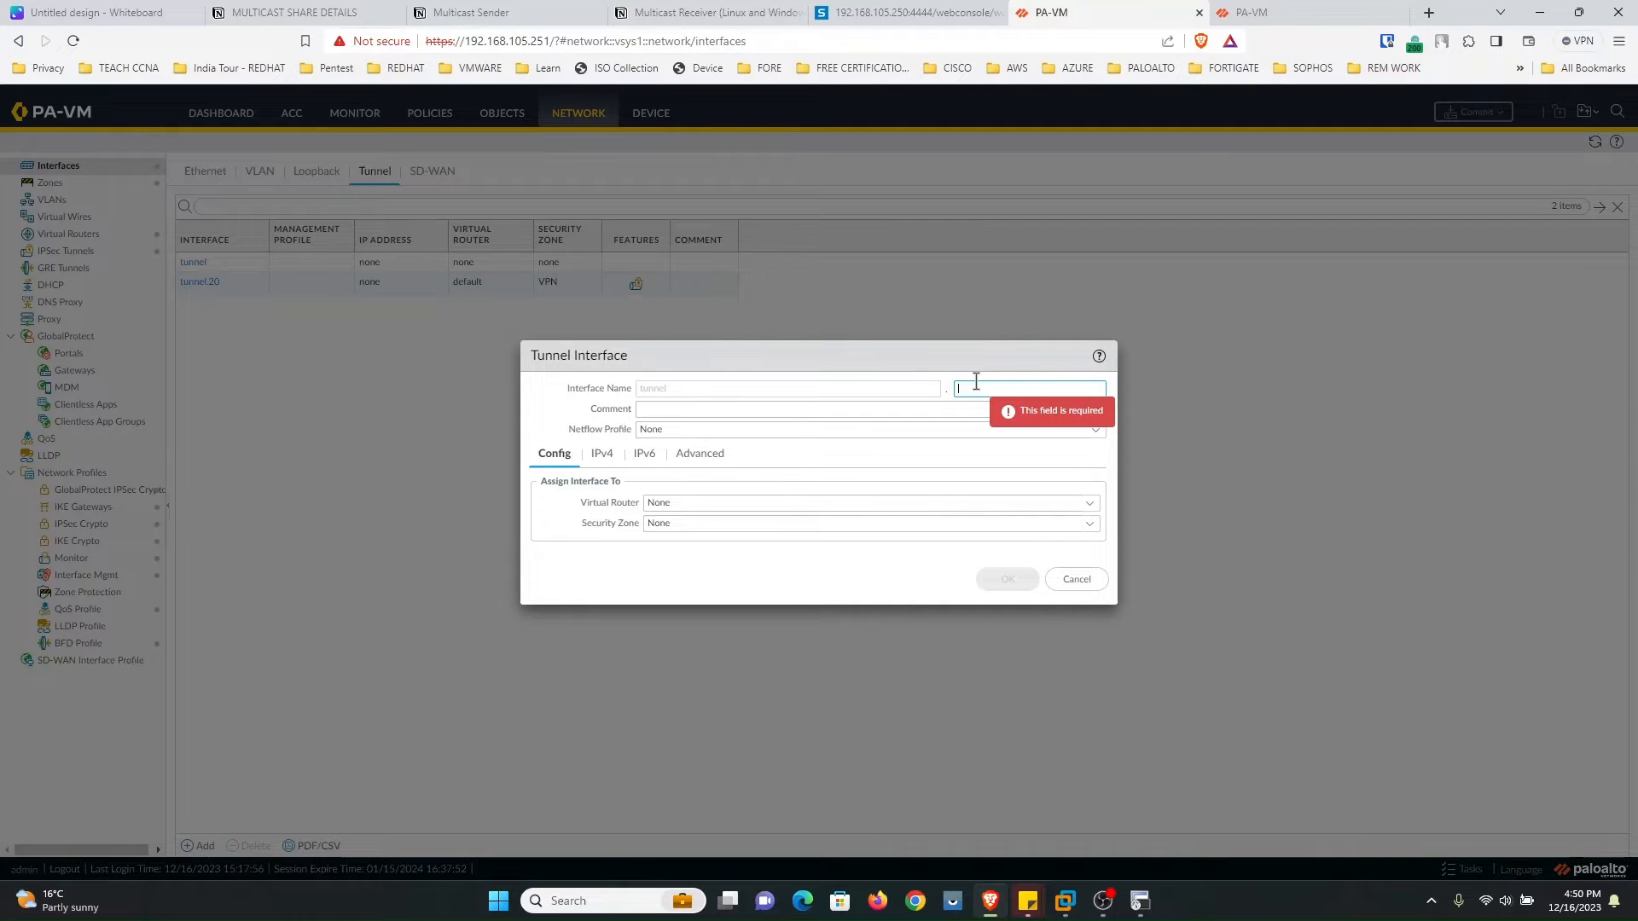
{"action": "type", "text": "80"}
{"action": "left_click", "coordinate": [667, 408]}
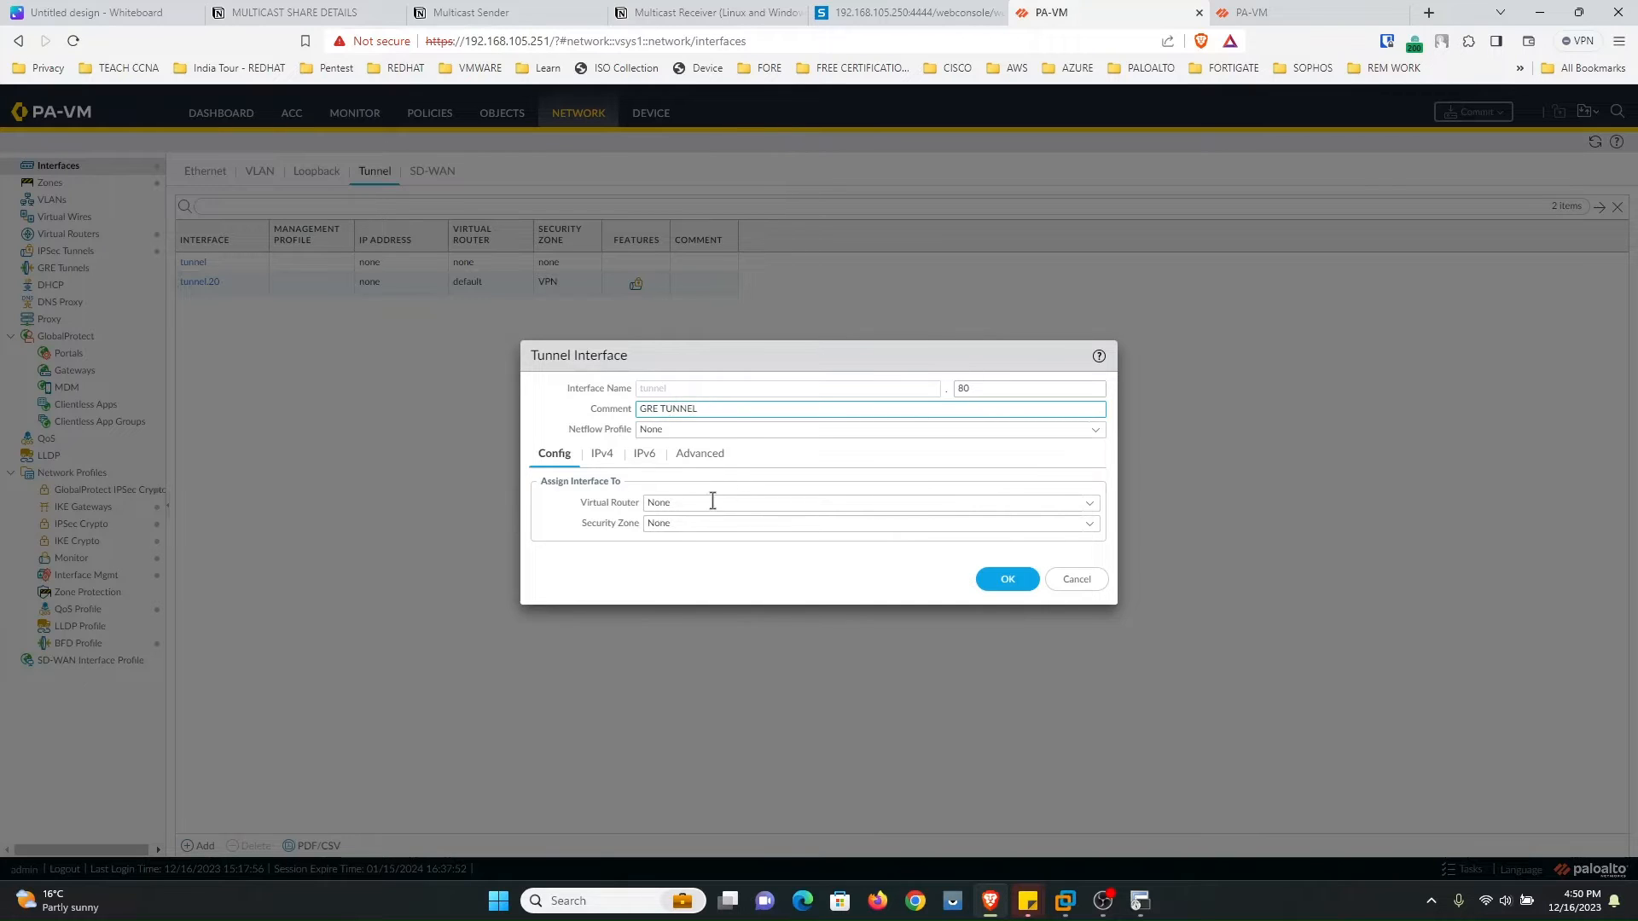
Step: Assign the new tunnel interface to the default virtual router and the GRE security zone
{"action": "left_click", "coordinate": [1090, 503]}
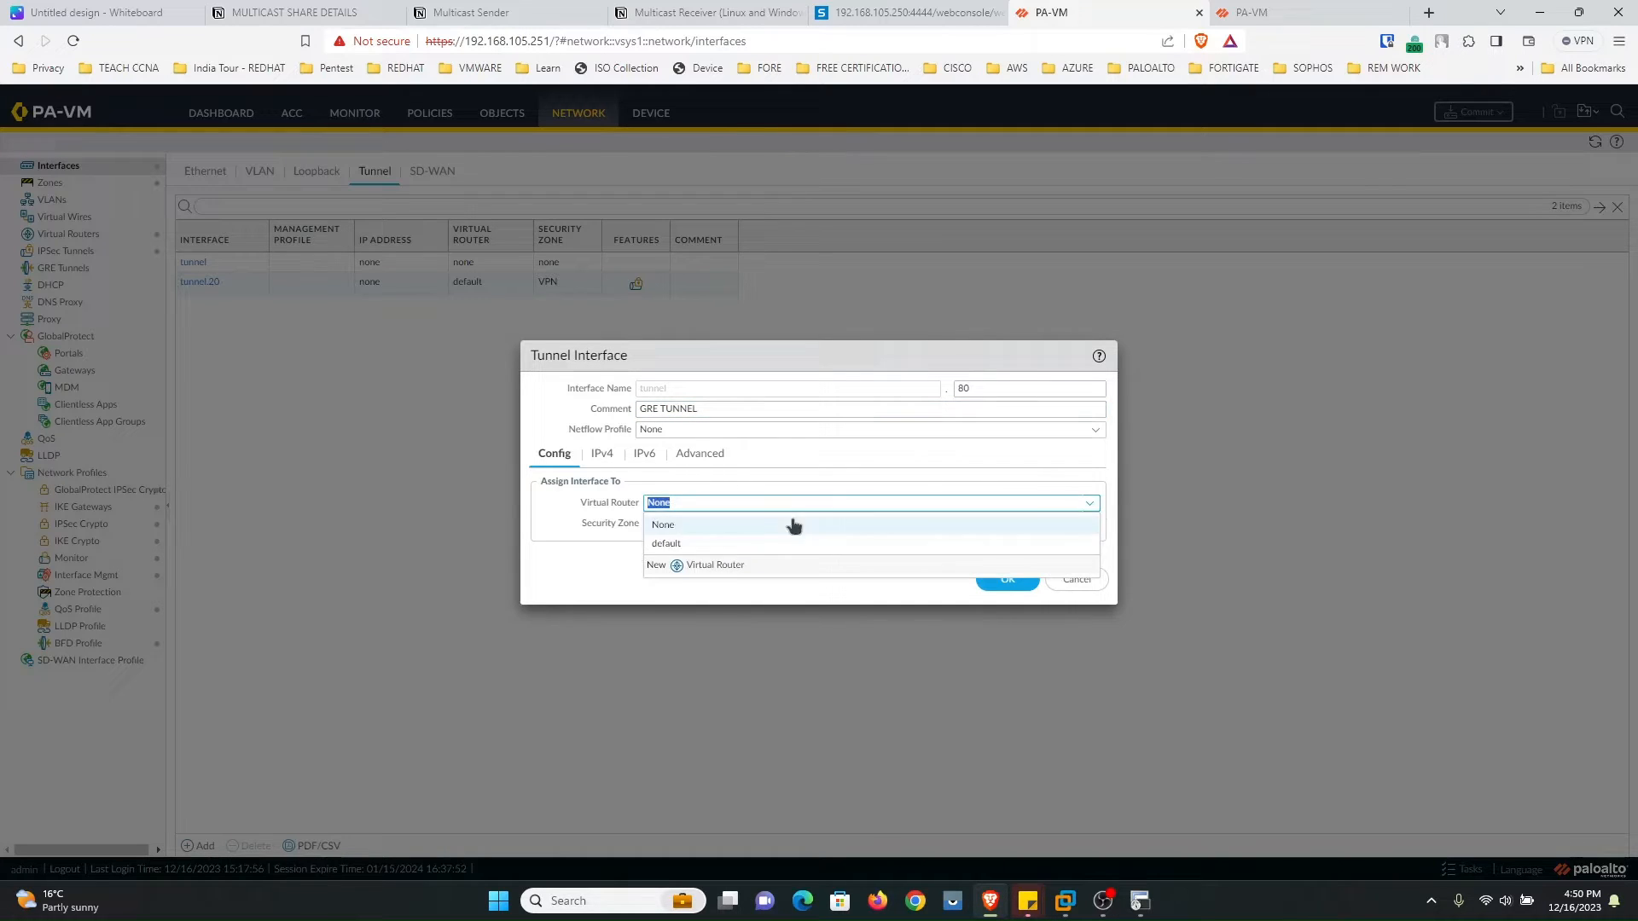
{"action": "left_click", "coordinate": [683, 546]}
{"action": "left_click", "coordinate": [1090, 527]}
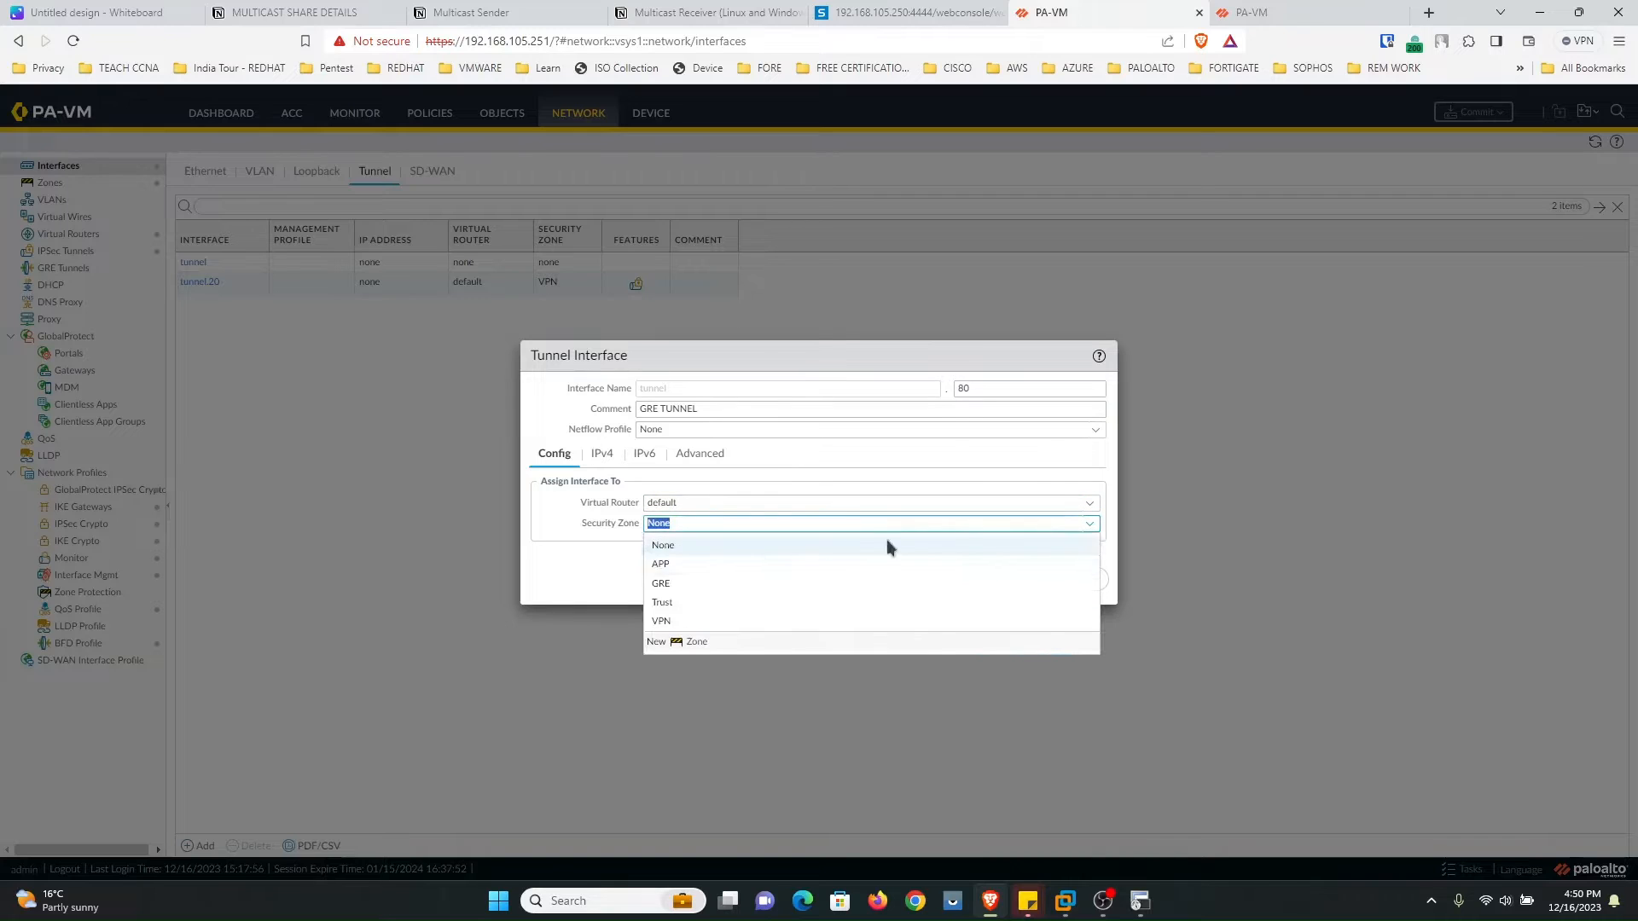
{"action": "left_click", "coordinate": [658, 585]}
Step: Start an IPv4 entry for the tunnel interface and check the GRE tunnel's remote IP on the Sophos console in SecureCRT
{"action": "left_click", "coordinate": [604, 455]}
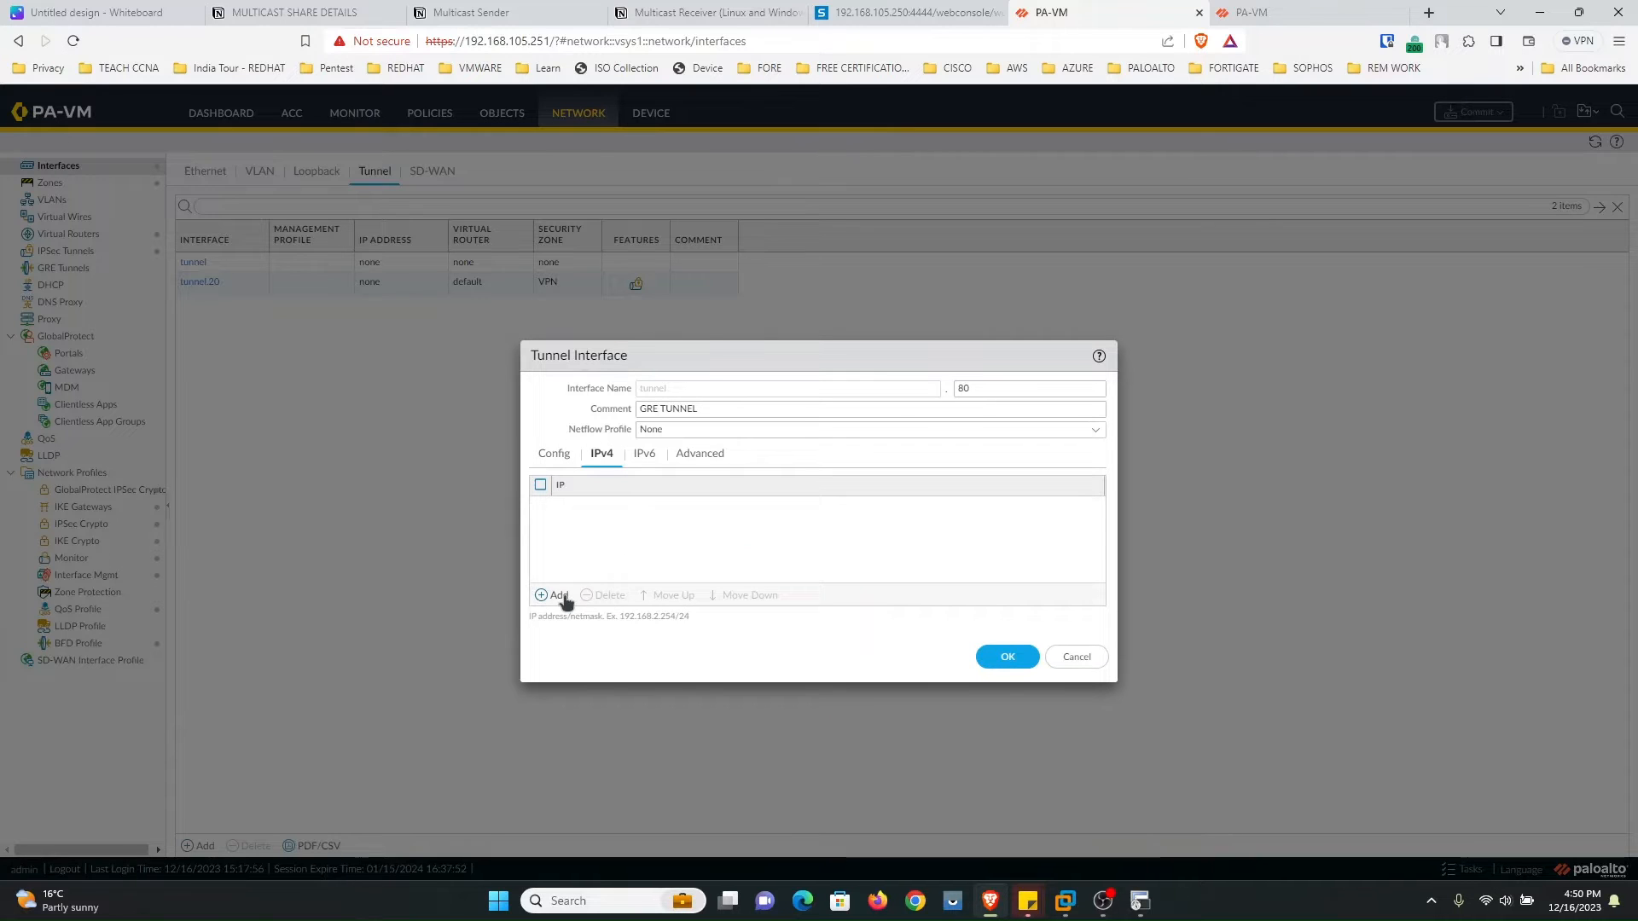
{"action": "left_click", "coordinate": [555, 595]}
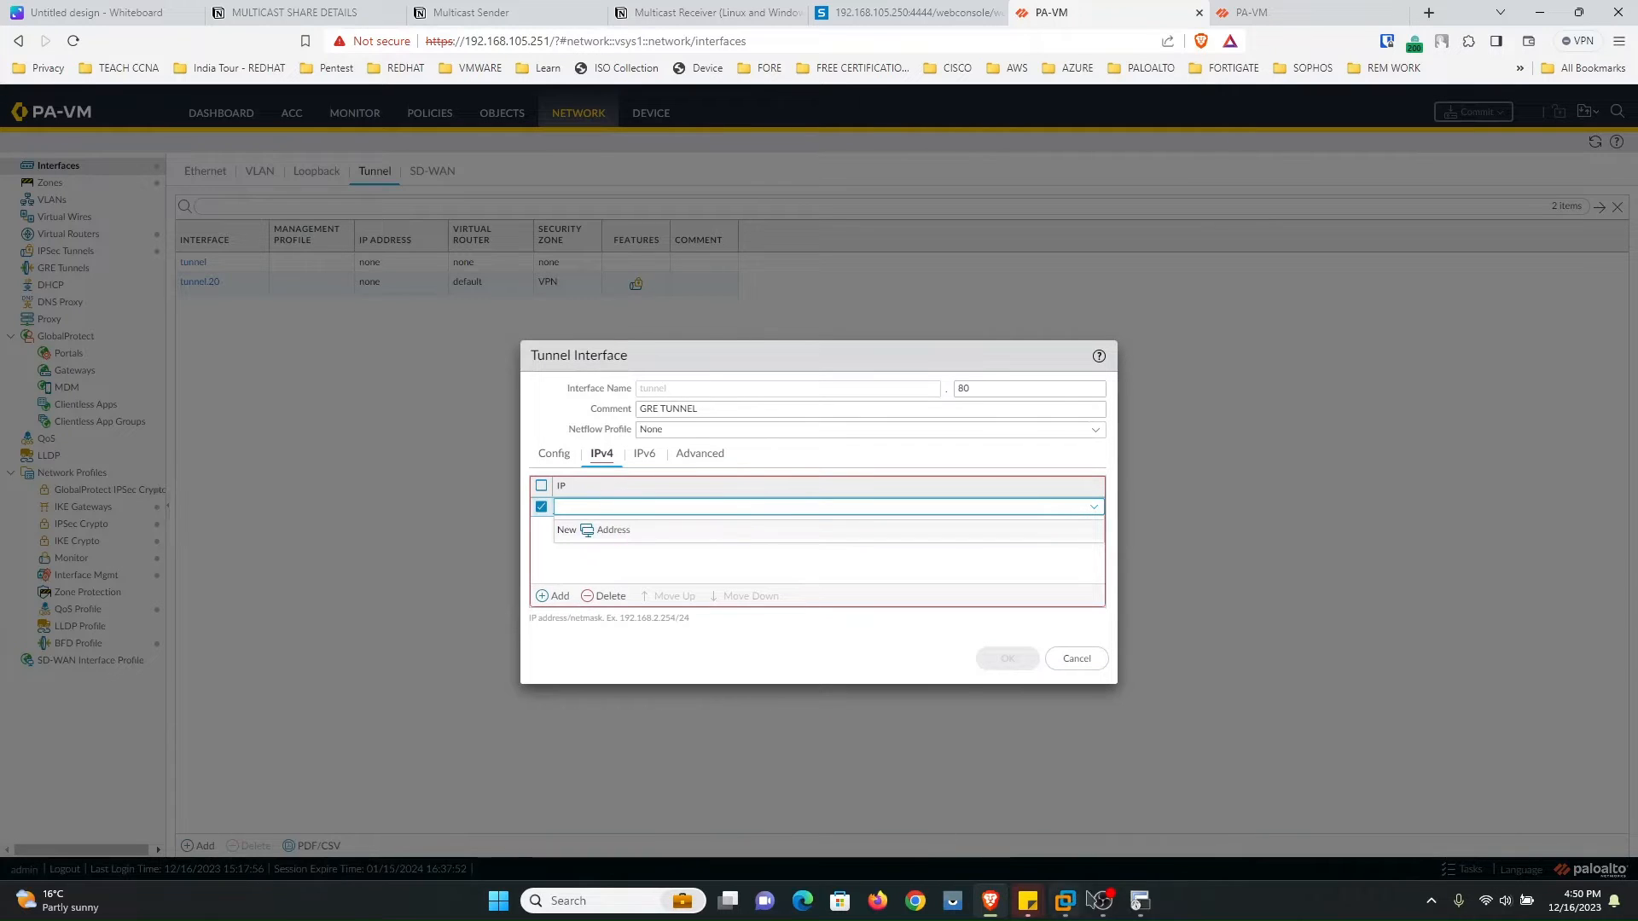
{"action": "left_click", "coordinate": [1140, 902]}
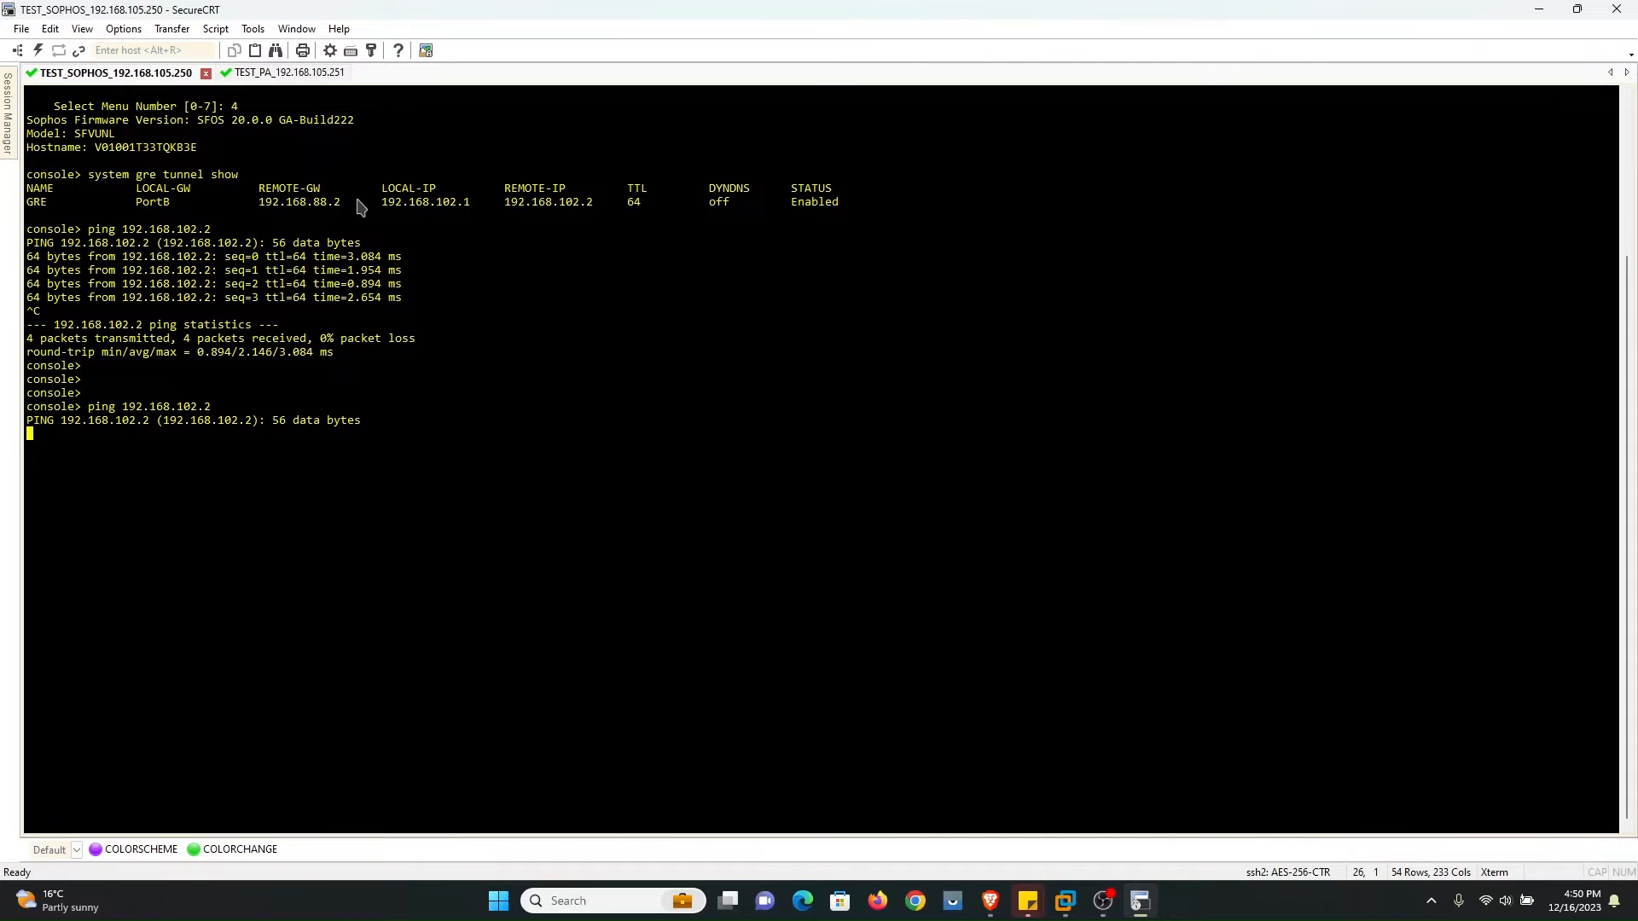
{"action": "left_click_drag", "start_coordinate": [505, 203], "coordinate": [593, 203]}
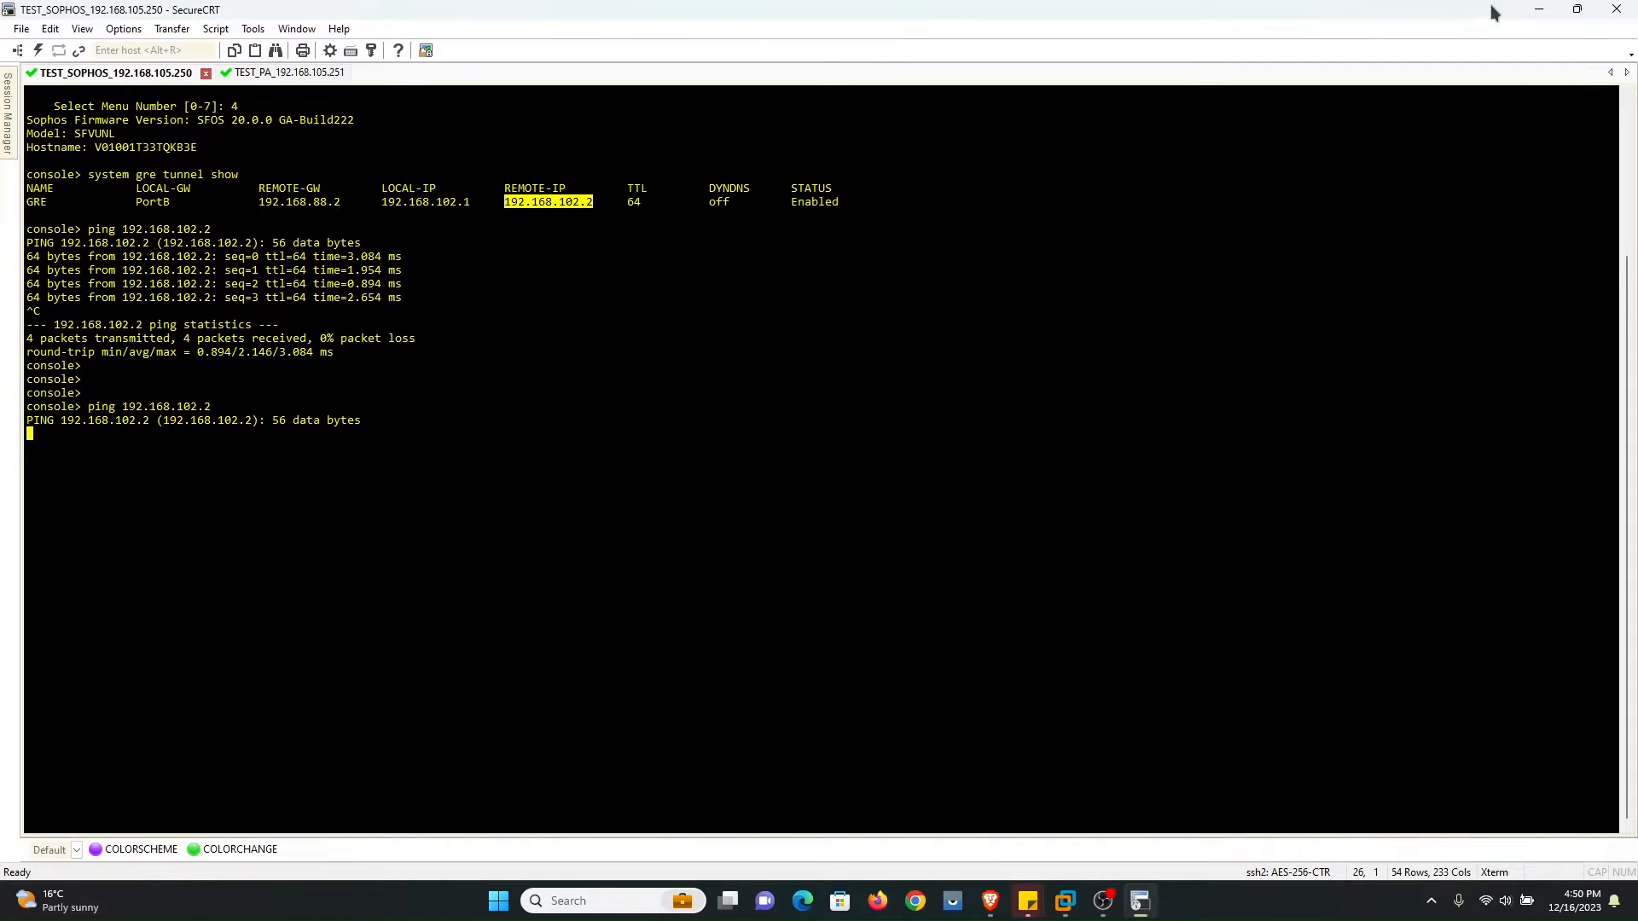
Step: Return to Brave, set the tunnel interface's IPv4 address to 192.168.102.2/30, and save the interface
{"action": "left_click", "coordinate": [1538, 9]}
{"action": "left_click", "coordinate": [592, 507]}
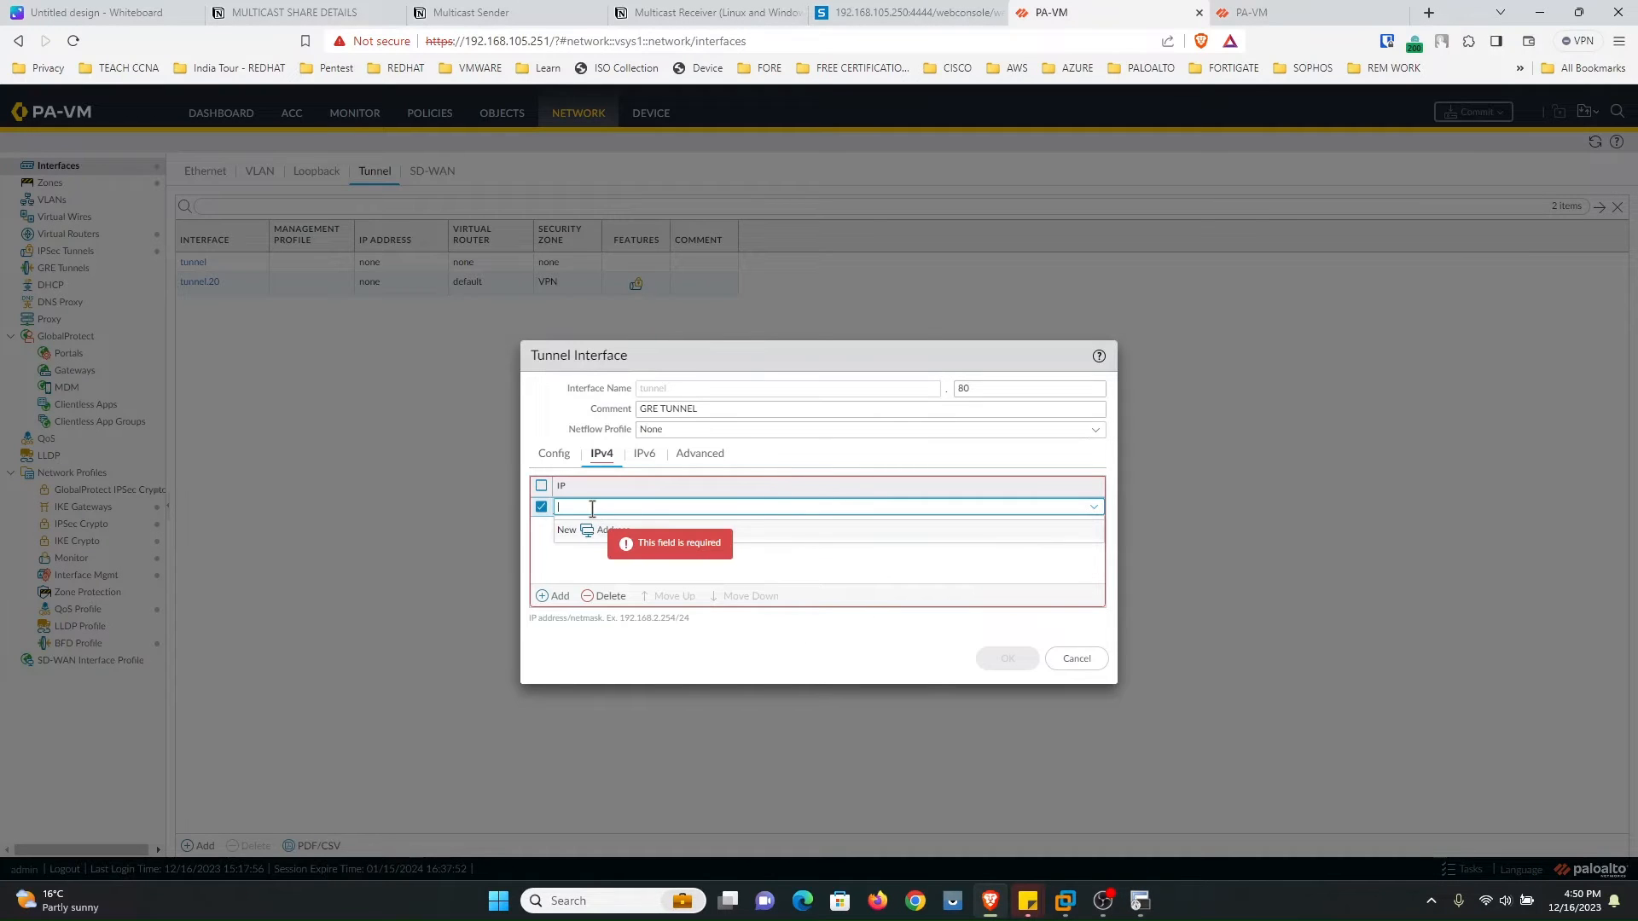
{"action": "type", "text": "192.168.102"}
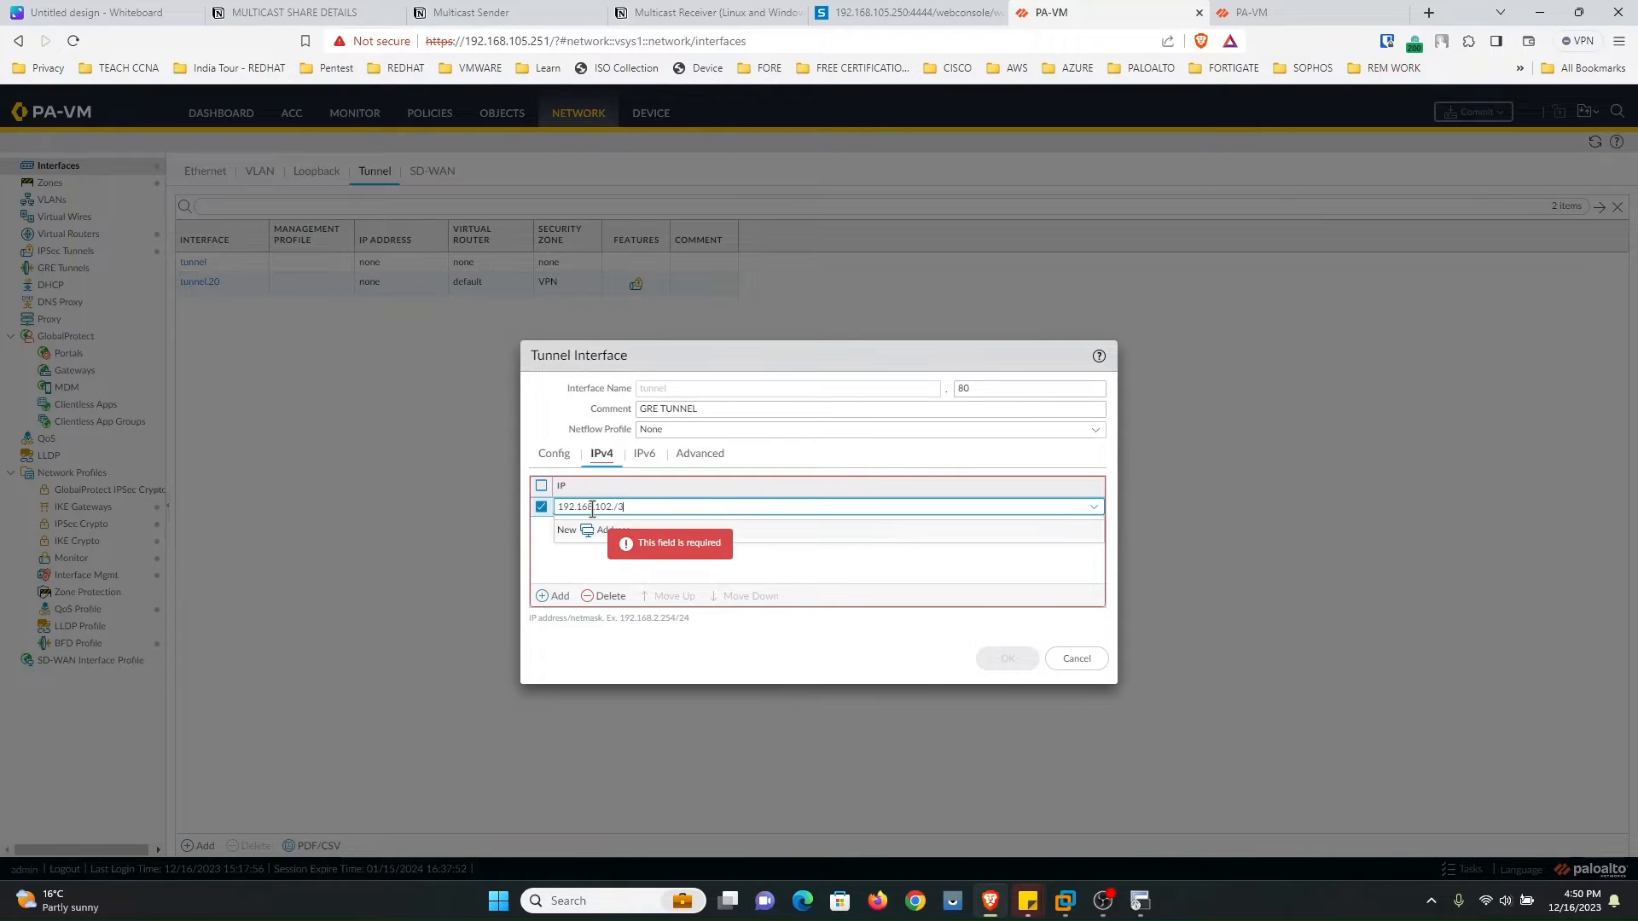
{"action": "type", "text": "./3"}
{"action": "key", "text": "BackSpace"}
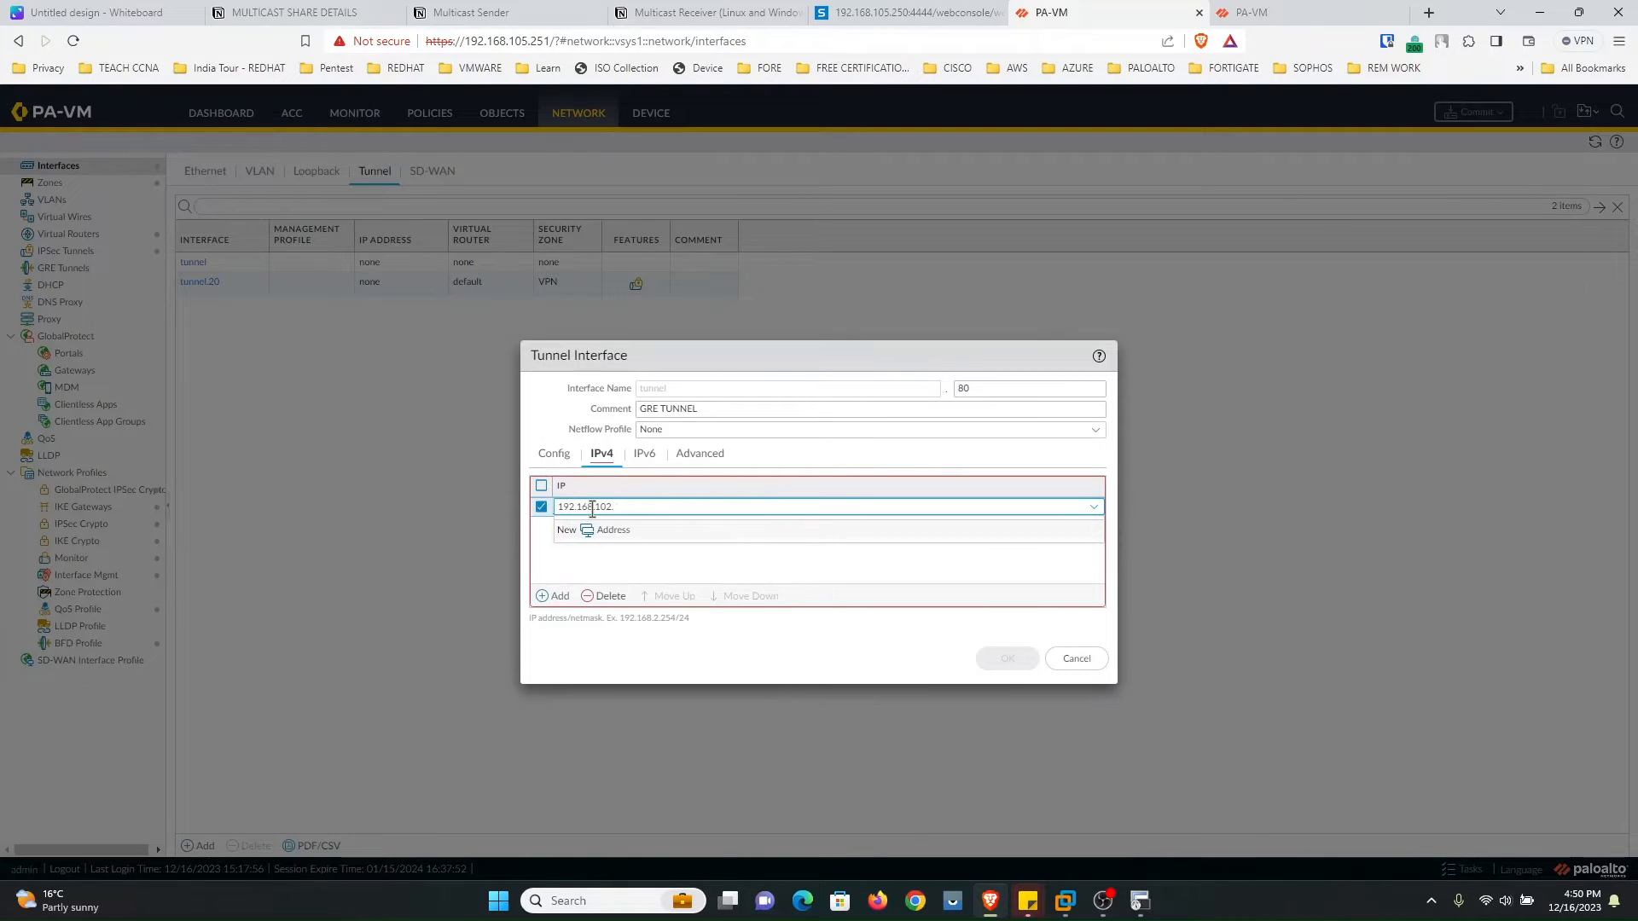
{"action": "type", "text": ".2/30"}
{"action": "left_click", "coordinate": [705, 569]}
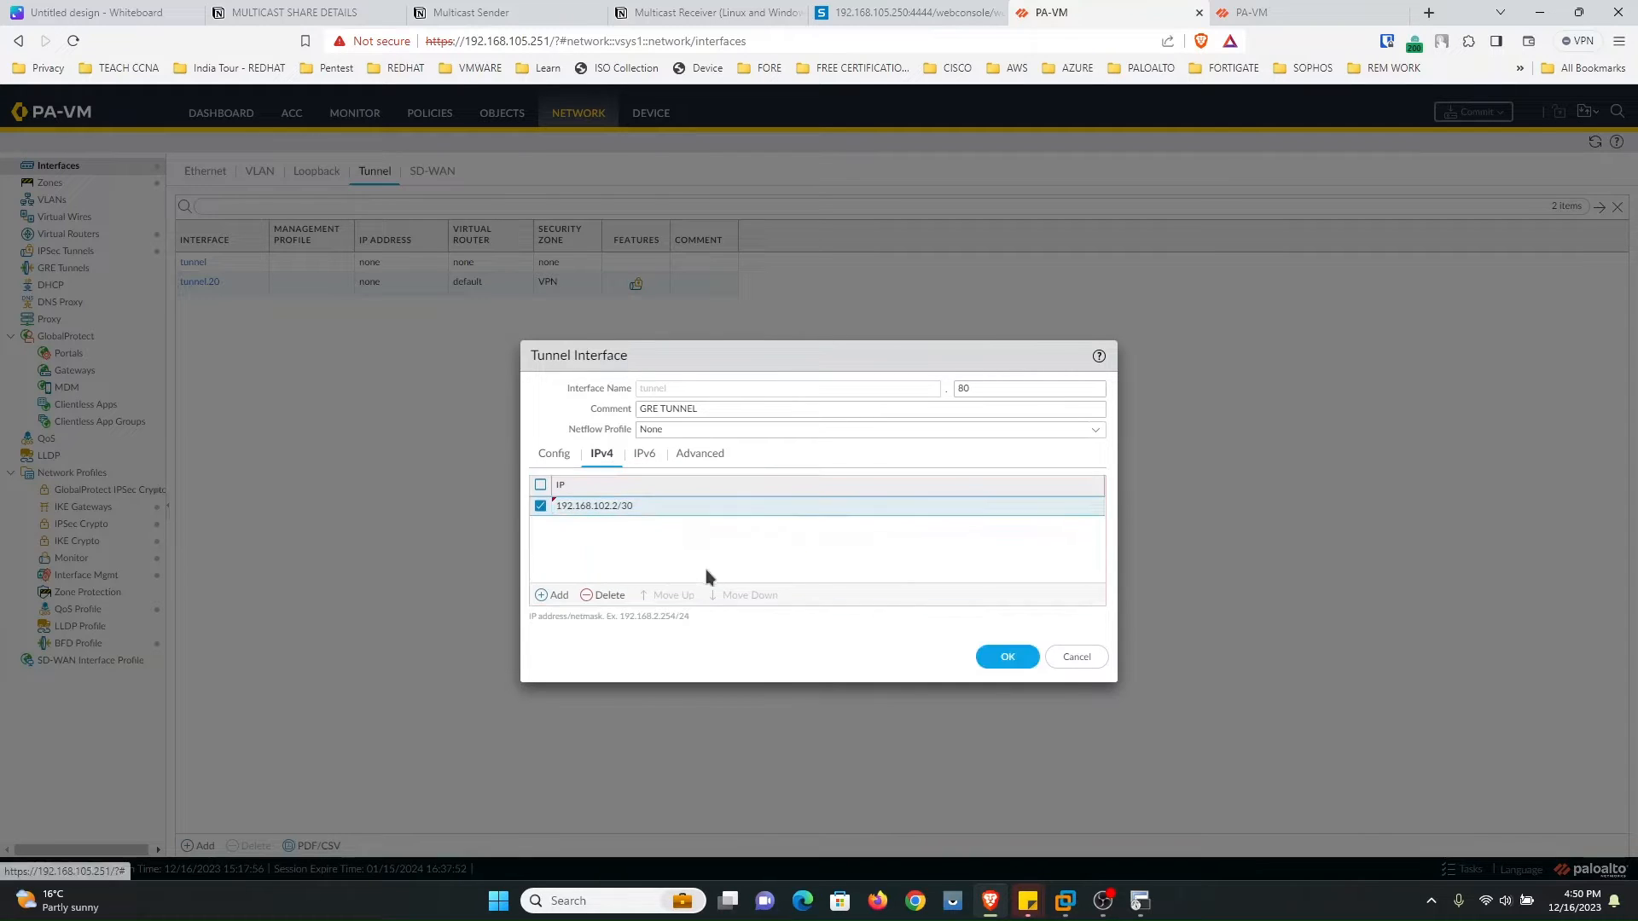
{"action": "left_click", "coordinate": [1011, 653]}
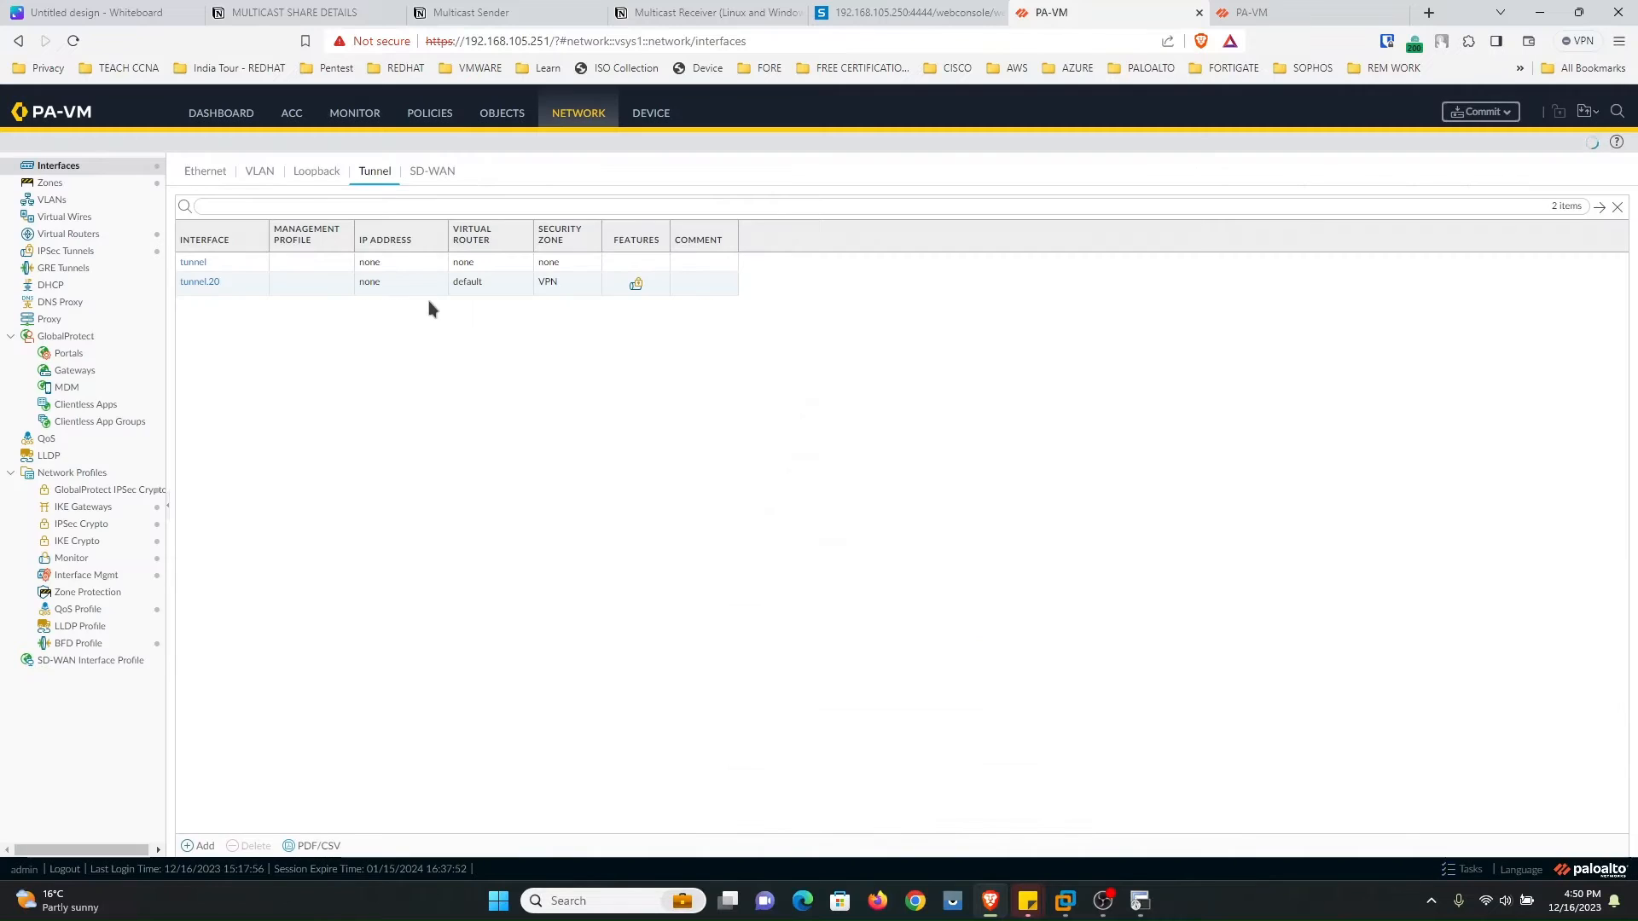
Step: Start a GRE tunnel named SOPHOS-GRE on interface ethernet1/1 with local IP address 192.168.88.2/30
{"action": "left_click", "coordinate": [59, 271]}
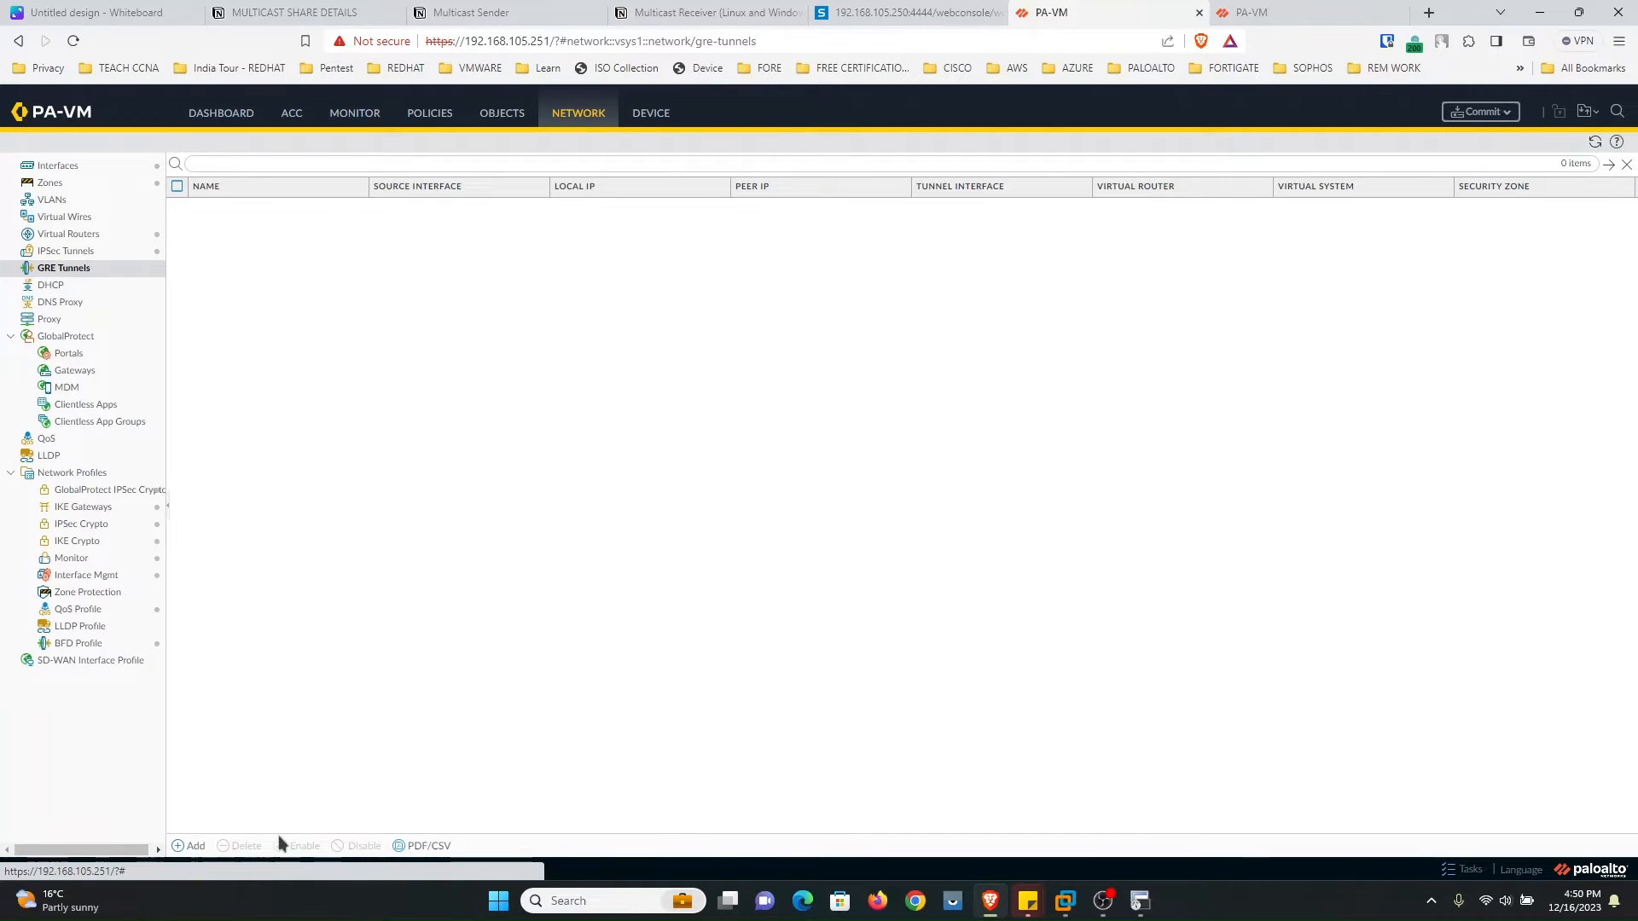
{"action": "left_click", "coordinate": [189, 846]}
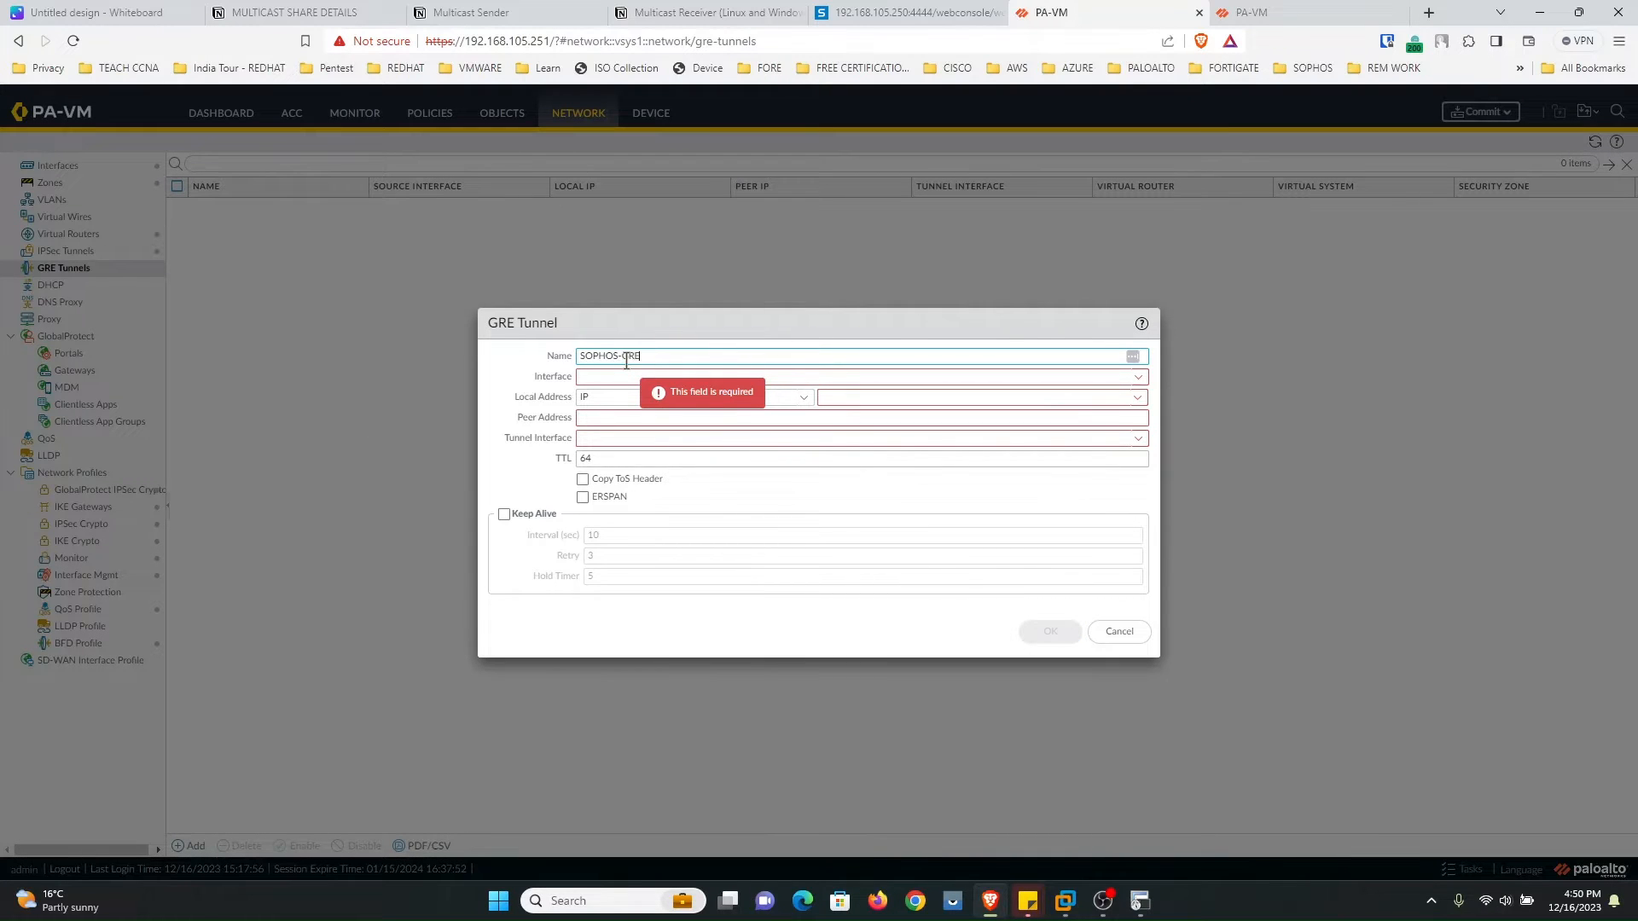
{"action": "left_click", "coordinate": [632, 376]}
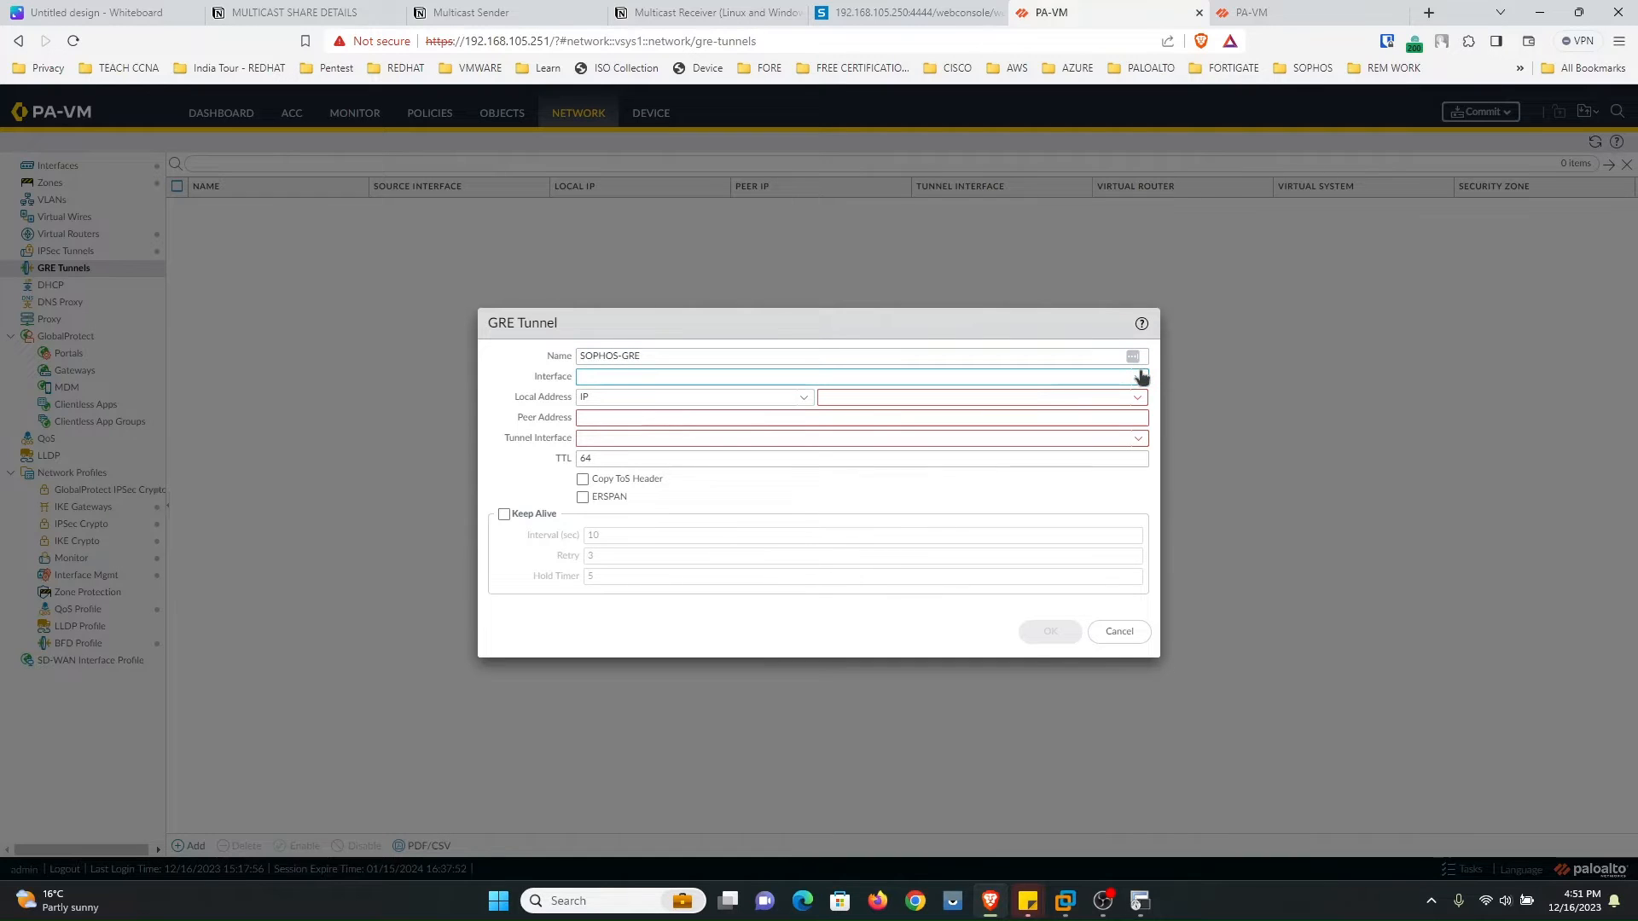
{"action": "left_click", "coordinate": [1142, 376]}
{"action": "left_click", "coordinate": [618, 399]}
{"action": "left_click", "coordinate": [875, 398]}
{"action": "left_click", "coordinate": [1137, 398]}
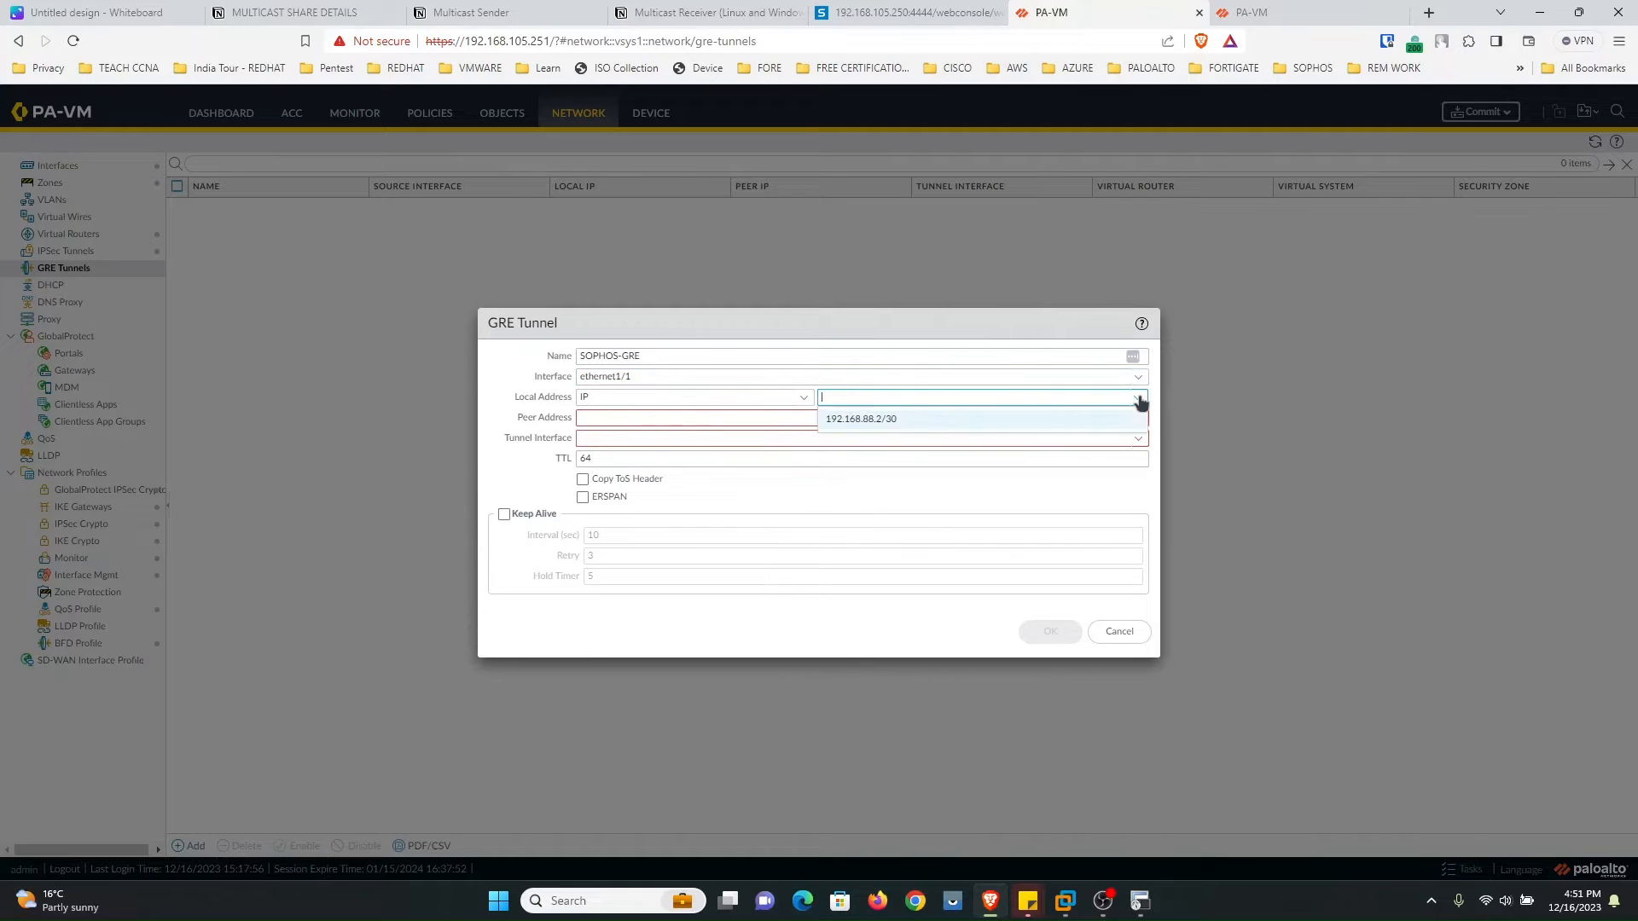
{"action": "left_click", "coordinate": [876, 424]}
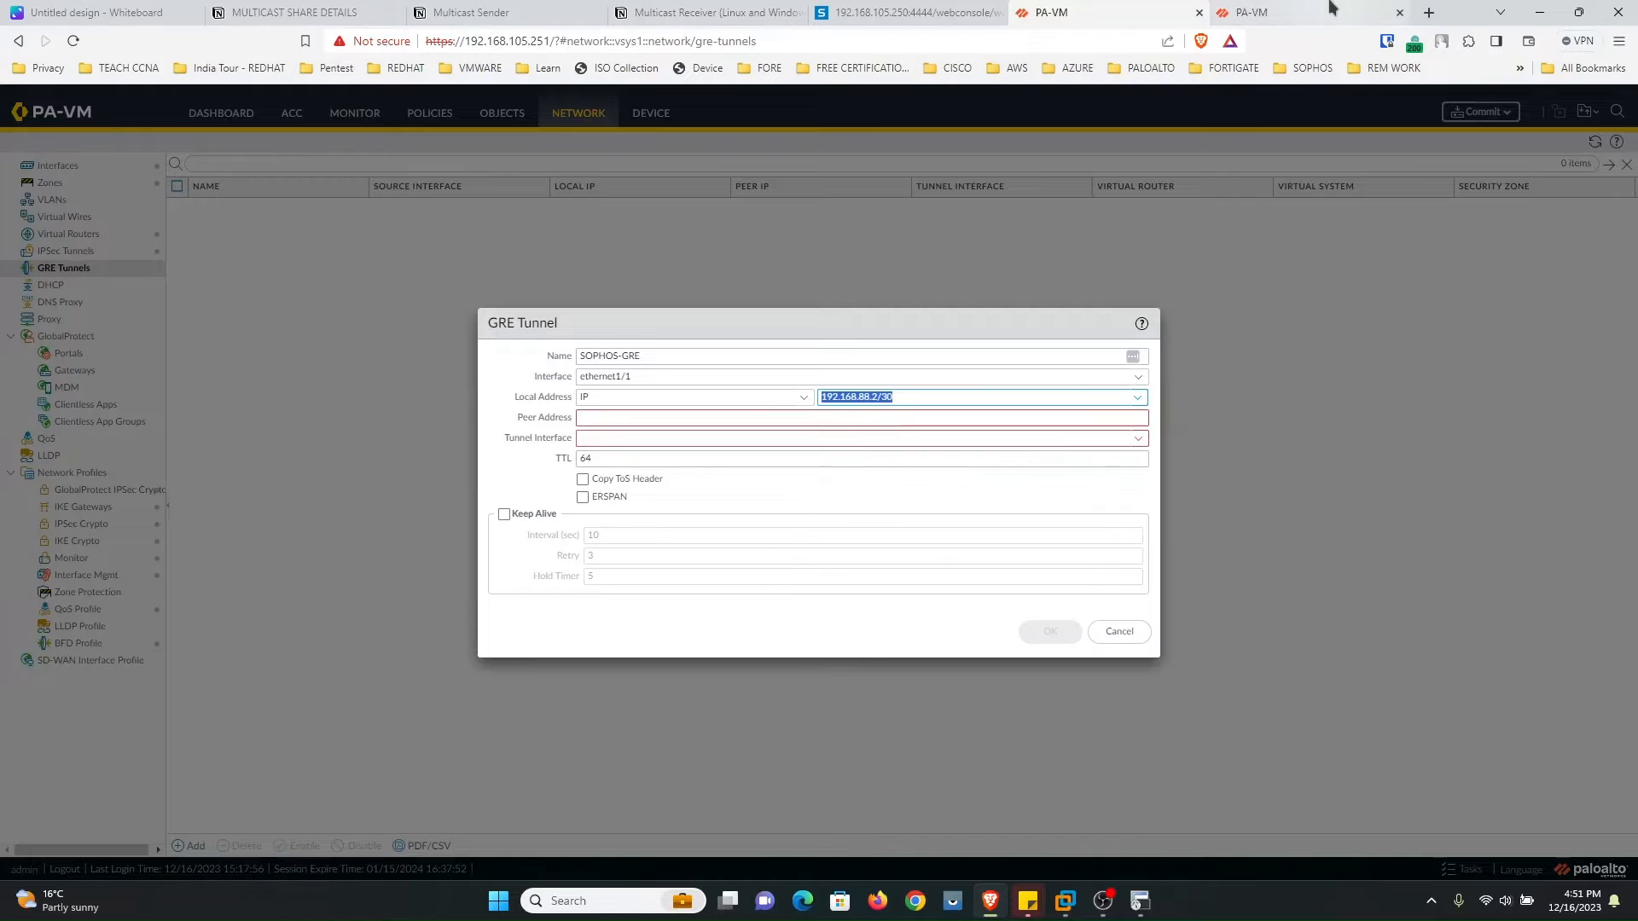
Step: Review the IP addresses of ethernet1/1 and ethernet1/2 in the second PA-VM browser session
{"action": "key", "text": "ctrl+Tab"}
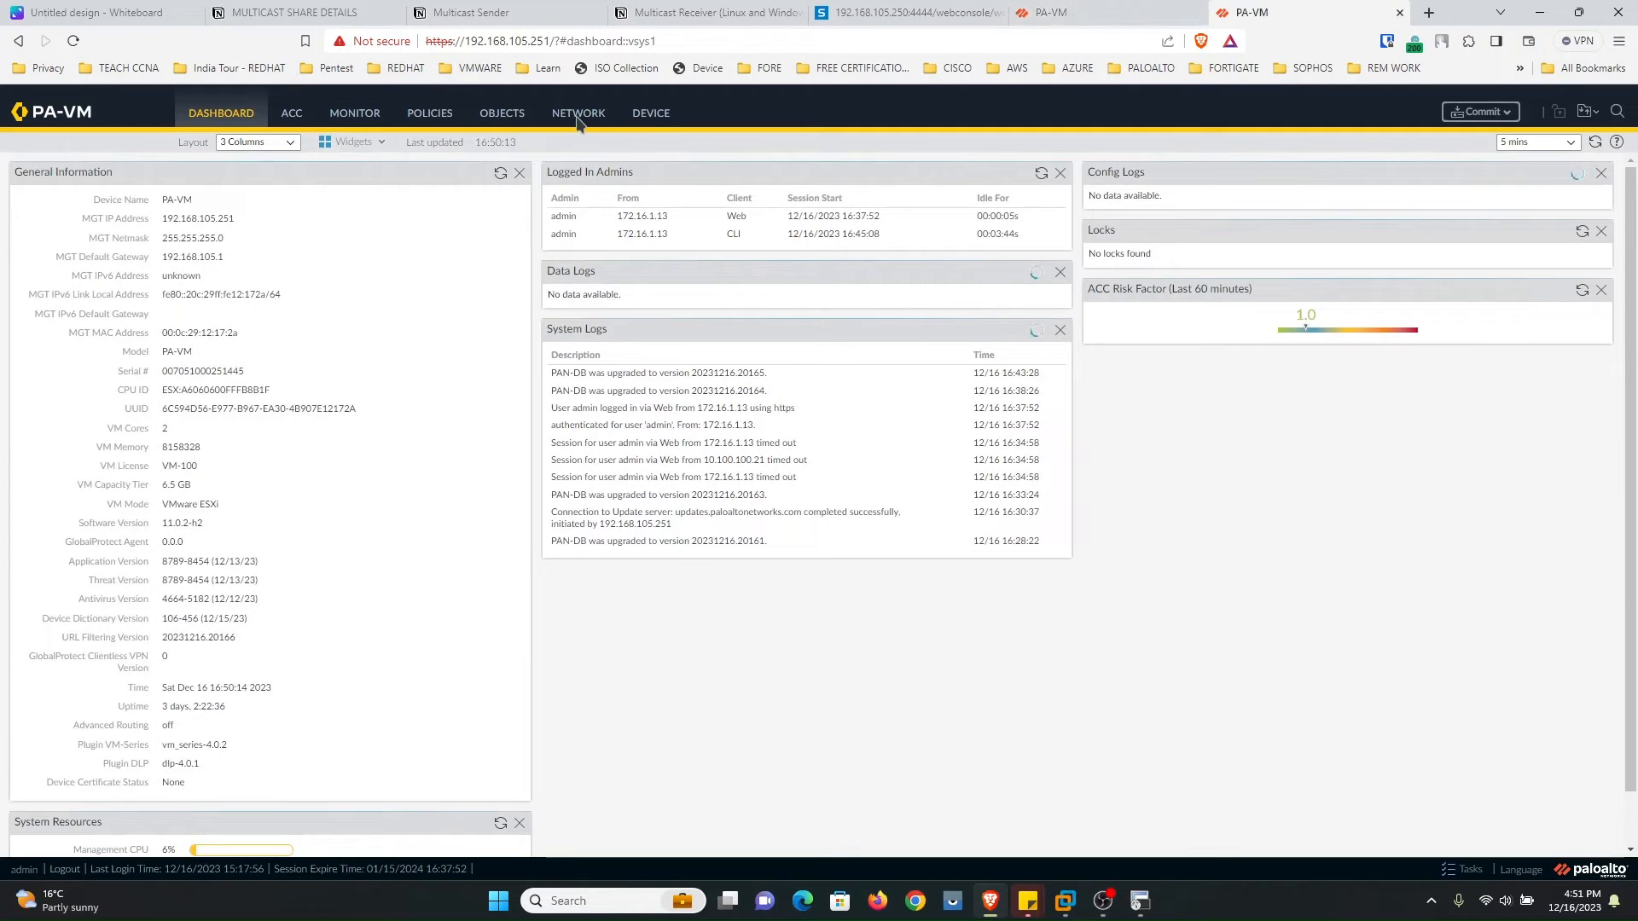
{"action": "left_click", "coordinate": [578, 116]}
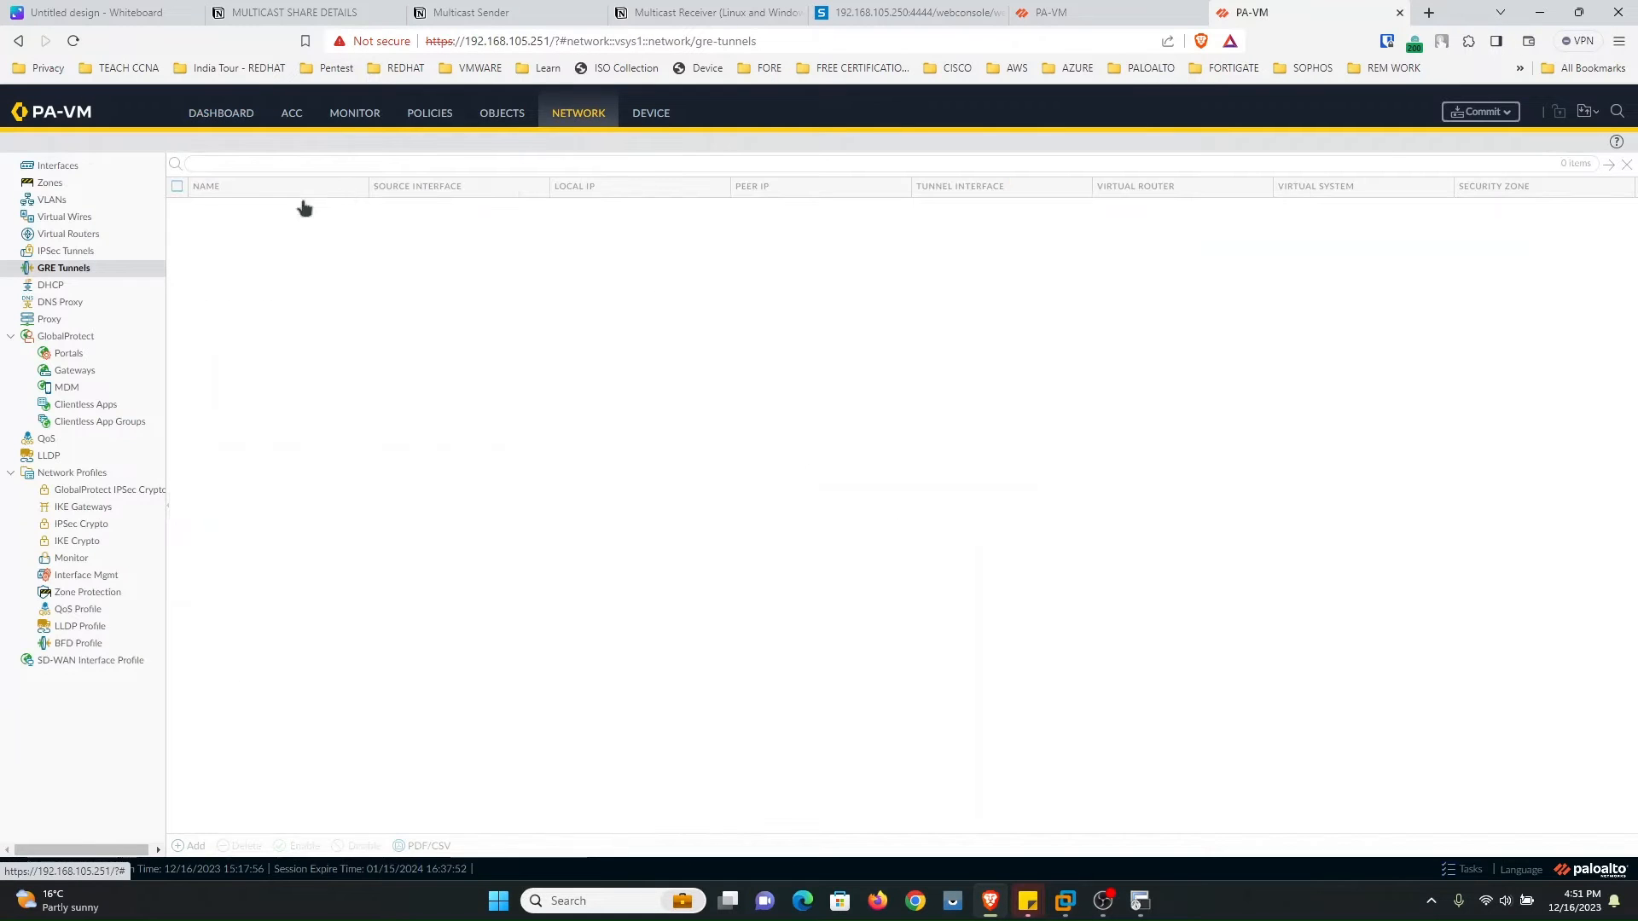
{"action": "left_click", "coordinate": [74, 168]}
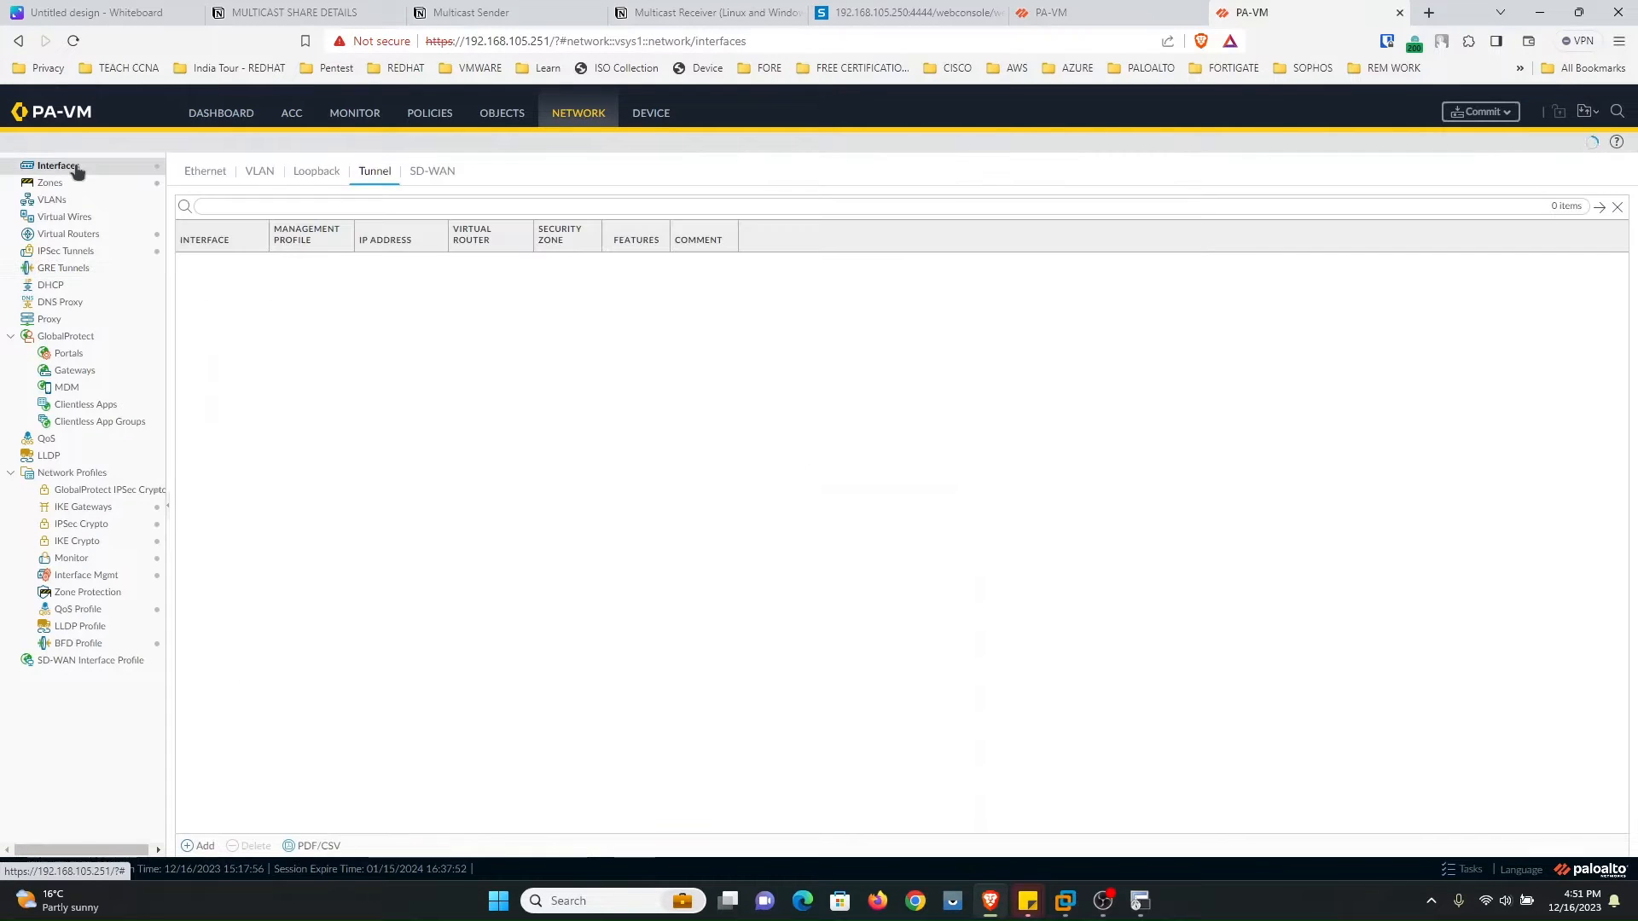
{"action": "left_click", "coordinate": [191, 174]}
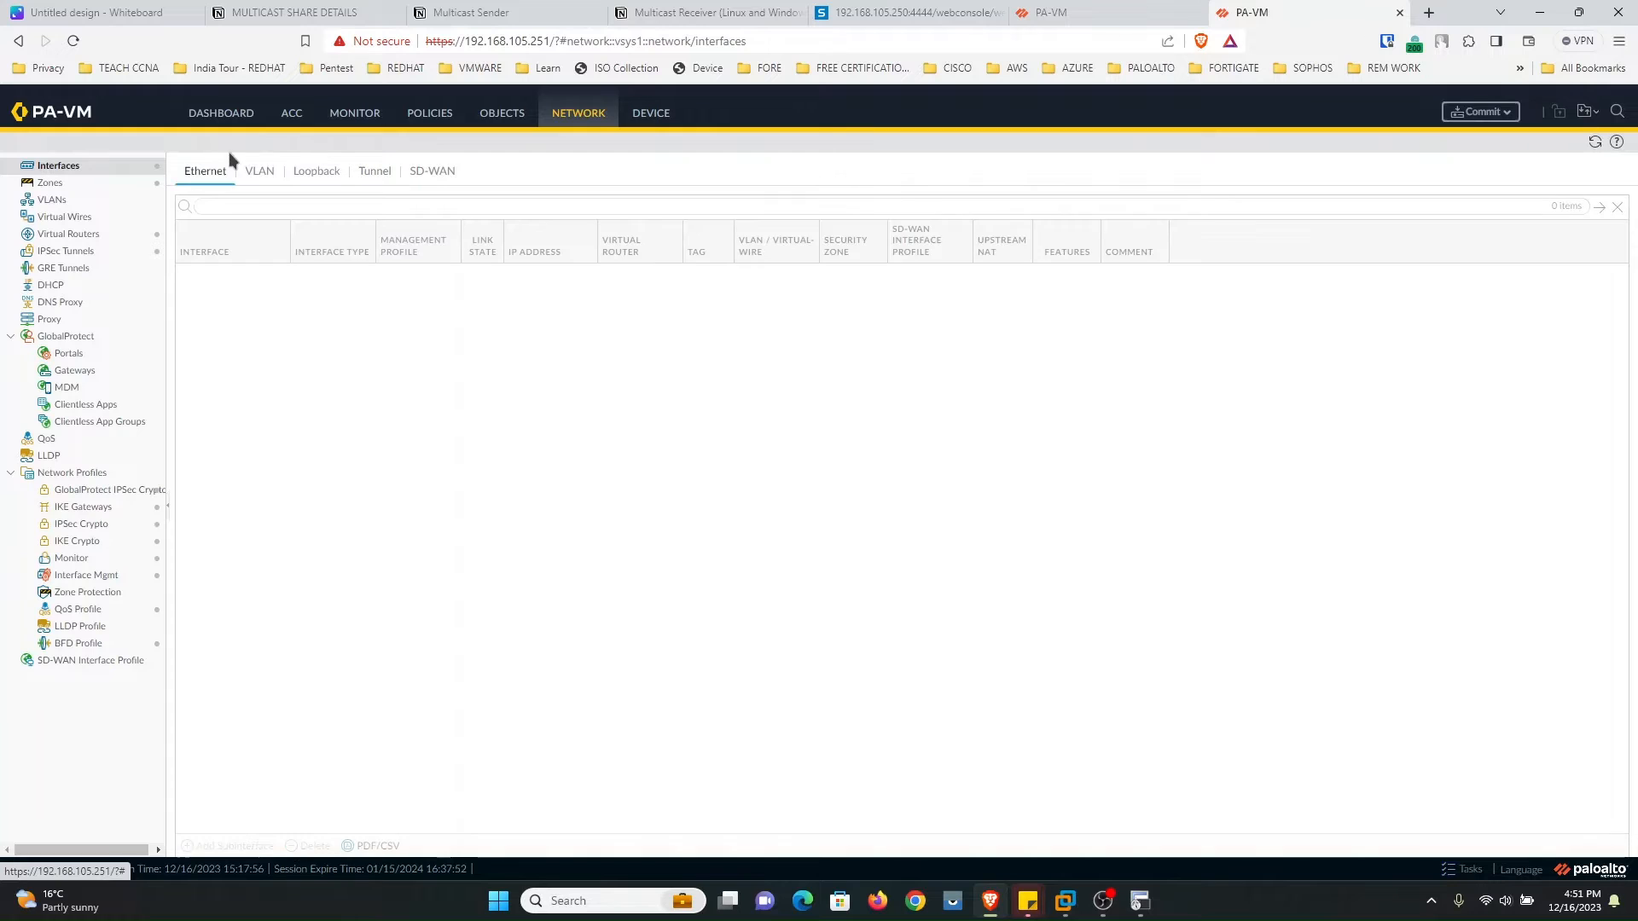
{"action": "left_click", "coordinate": [554, 275]}
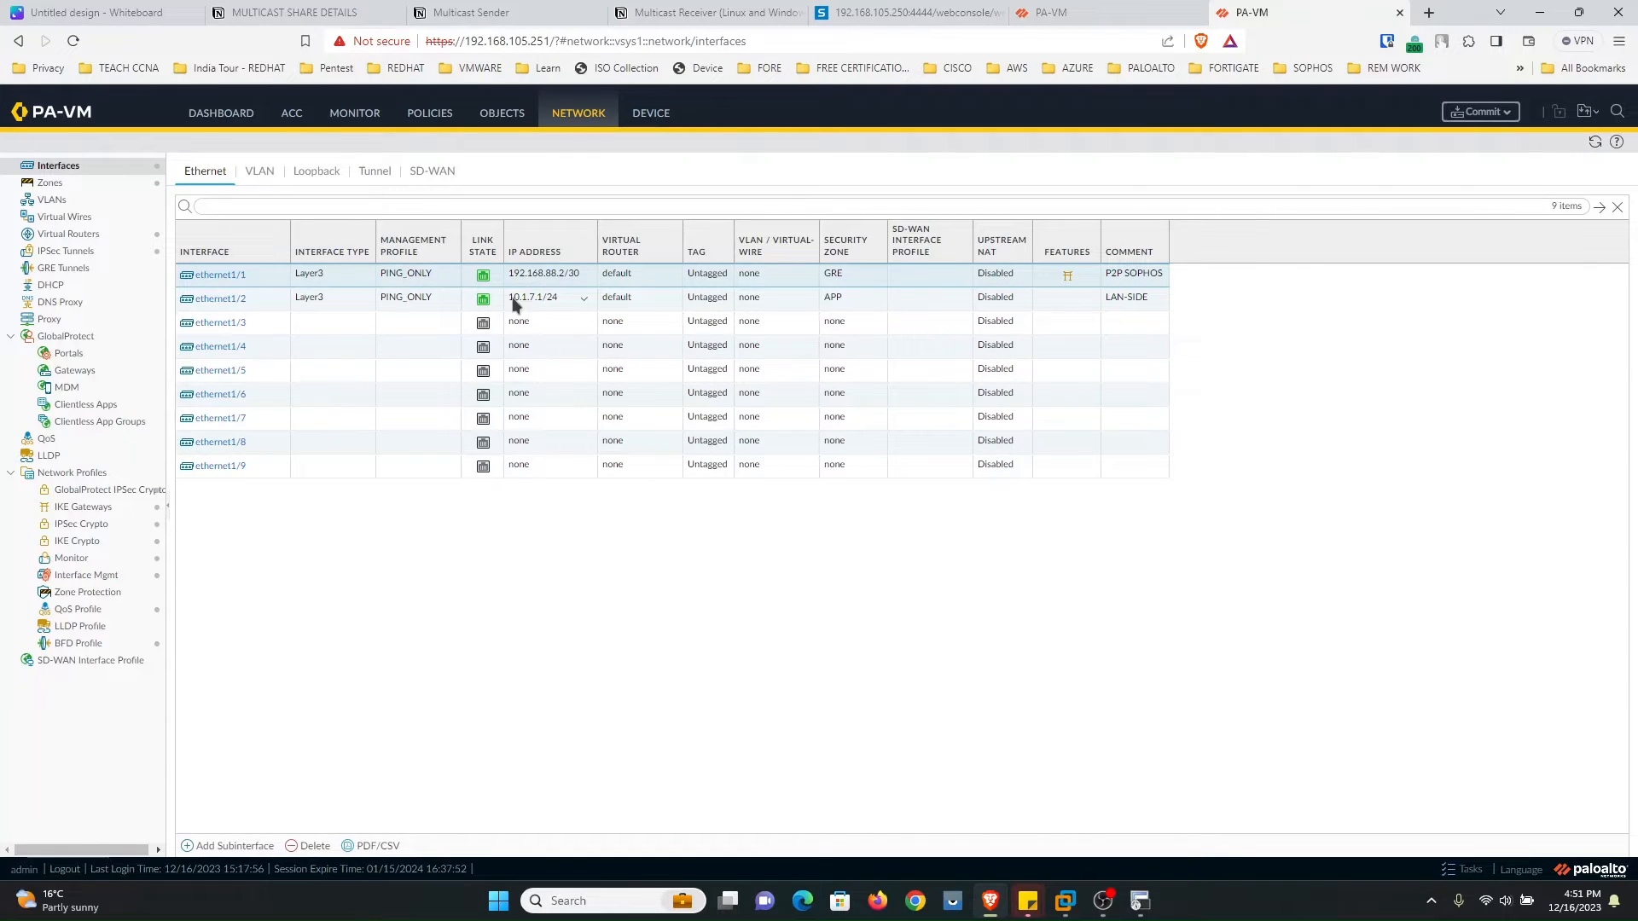
{"action": "left_click", "coordinate": [561, 304]}
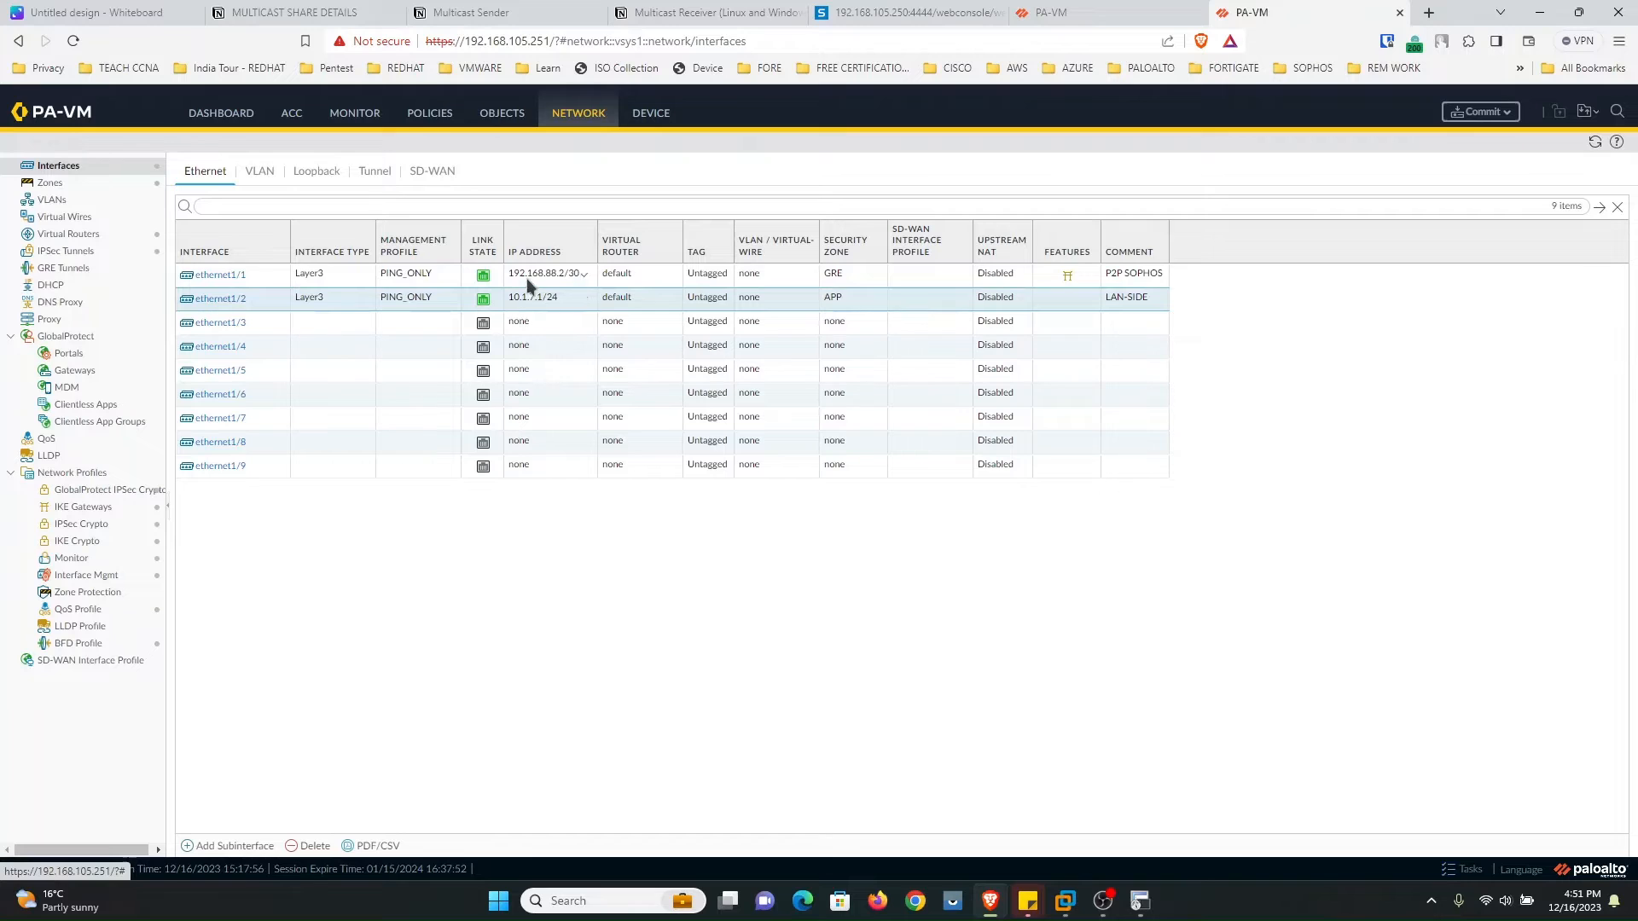
Step: Return to the open GRE tunnel form, set peer address 192.168.88.1 and tunnel interface tunnel.80, and save the tunnel
{"action": "left_click", "coordinate": [1066, 12]}
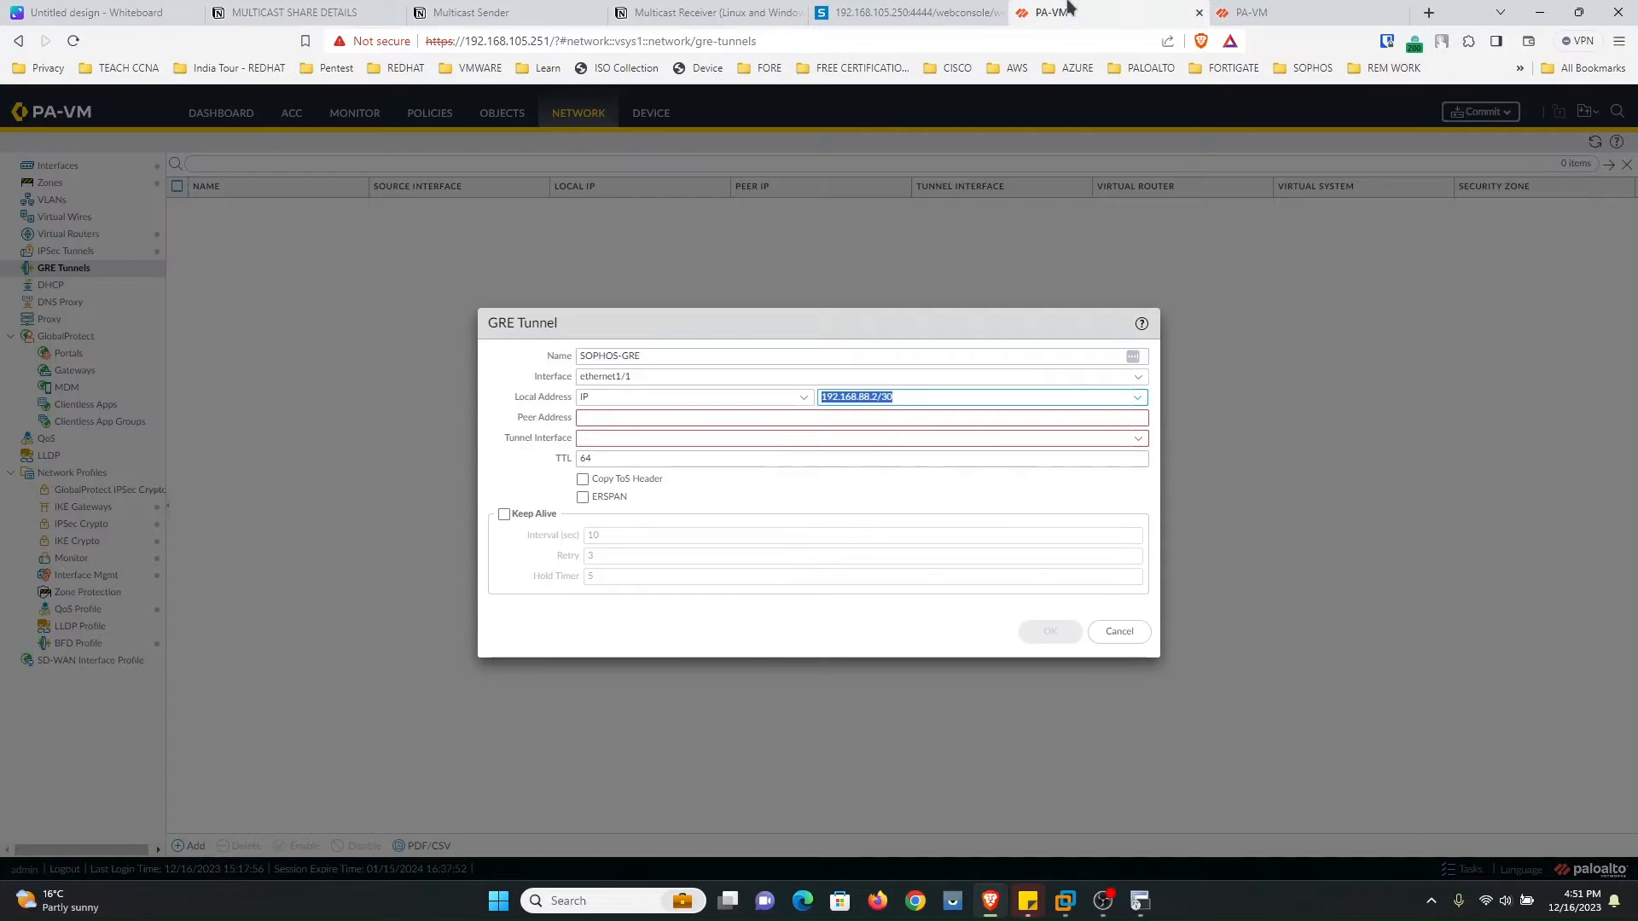
{"action": "left_click", "coordinate": [1130, 418]}
{"action": "type", "text": "192.168.88.1"}
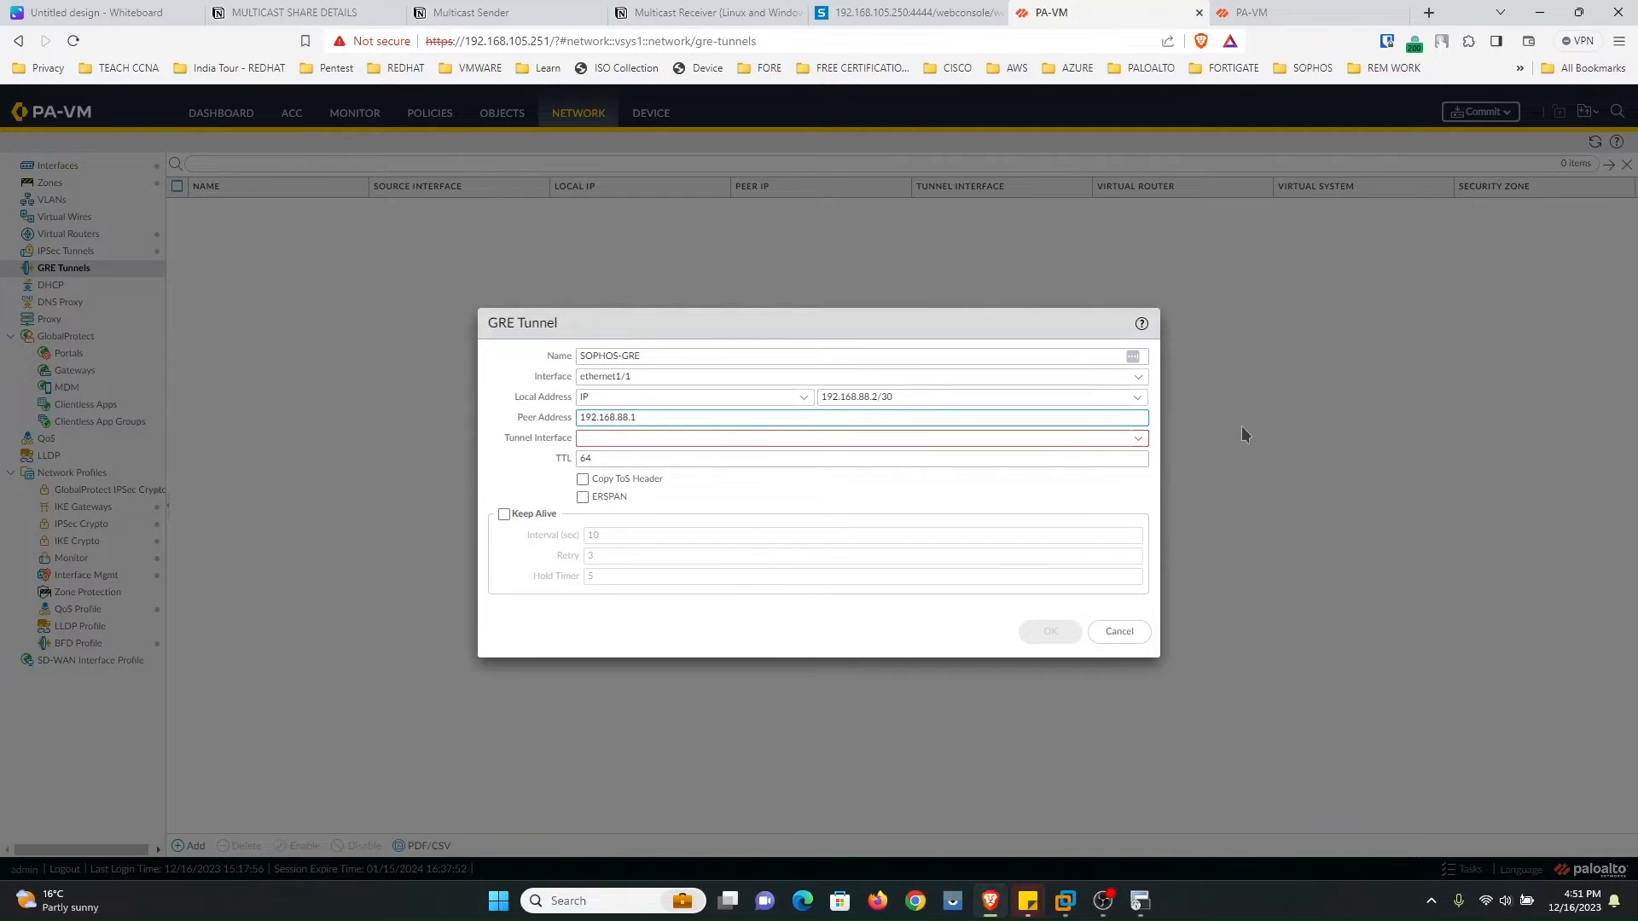
{"action": "left_click", "coordinate": [1137, 439]}
{"action": "left_click", "coordinate": [603, 498]}
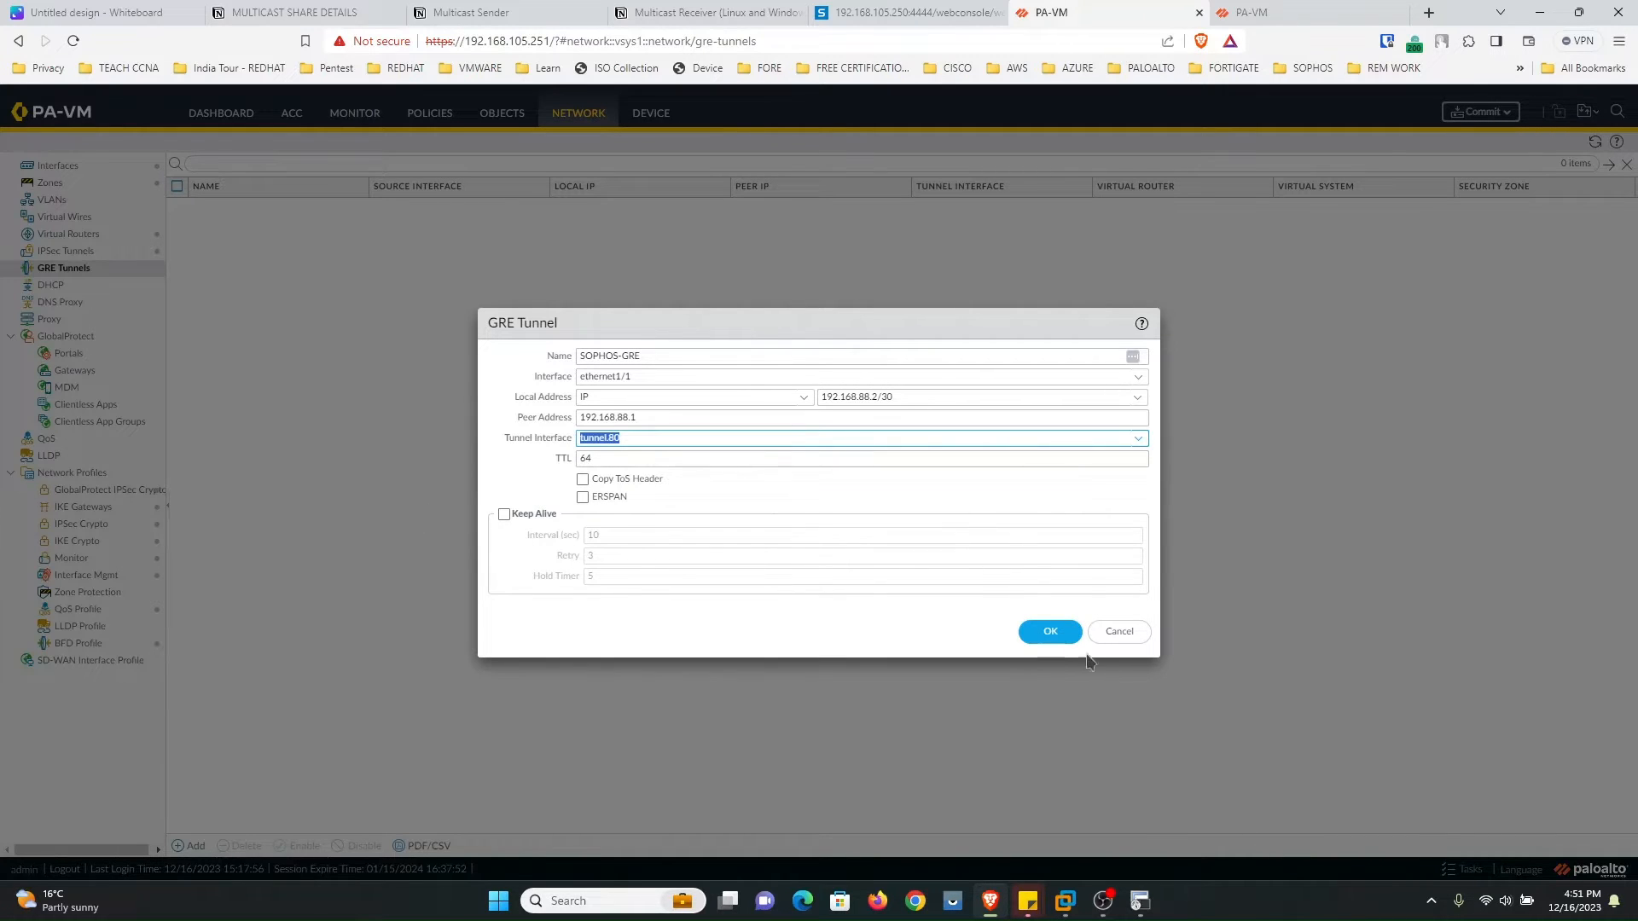
{"action": "left_click", "coordinate": [1047, 634]}
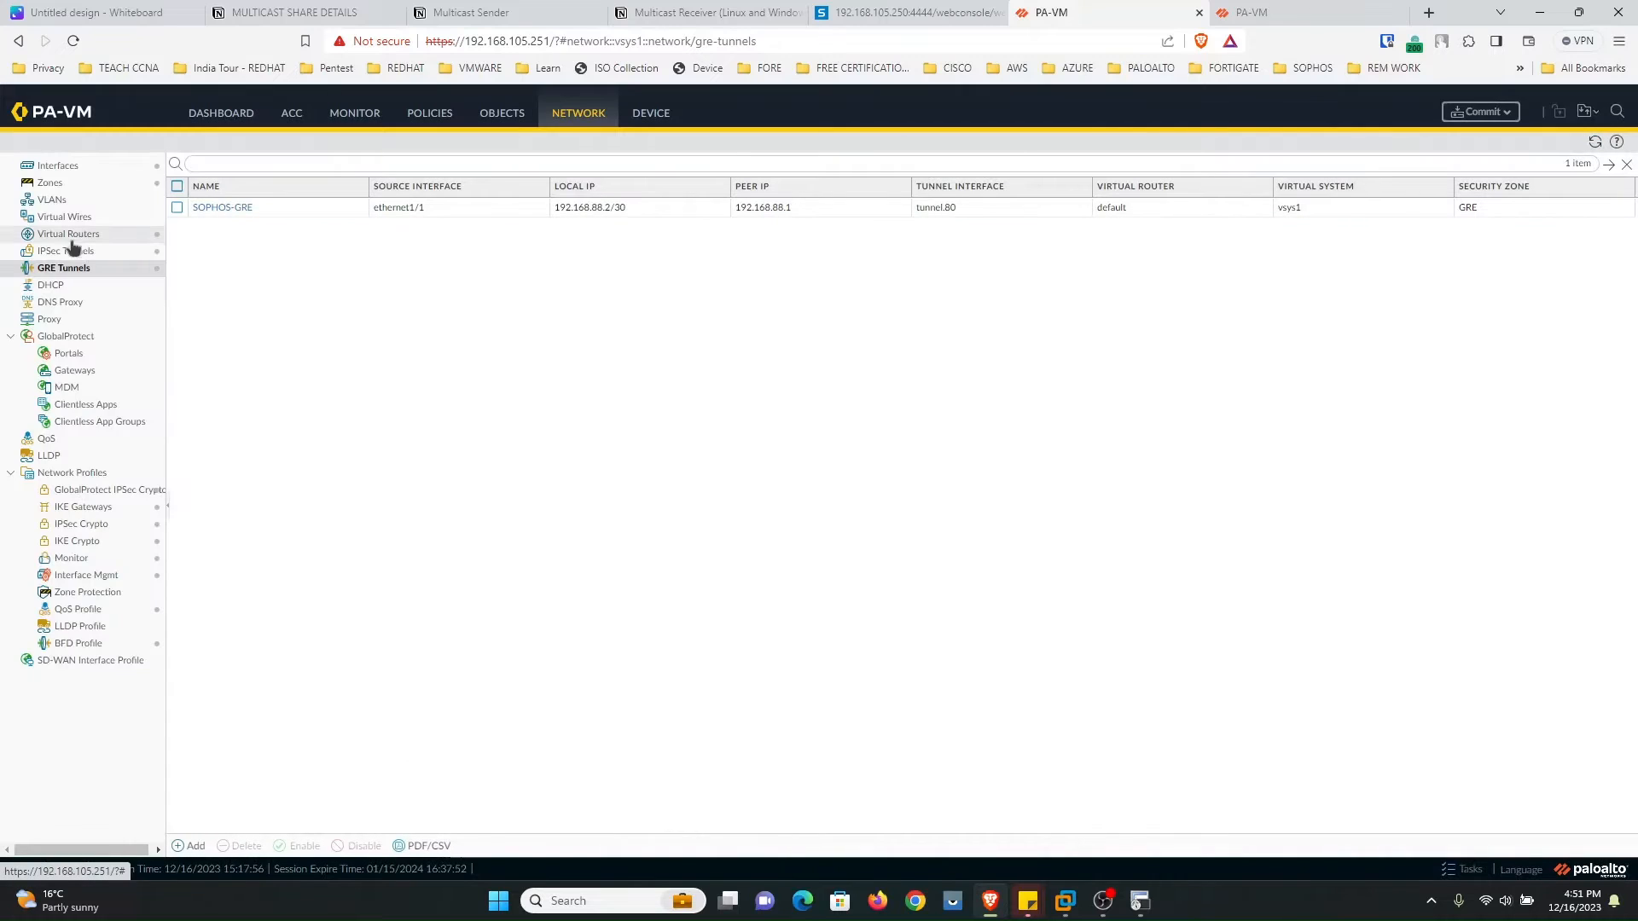
Step: Review the security policy rules without adding one, and commit all pending changes to the firewall
{"action": "left_click", "coordinate": [429, 114]}
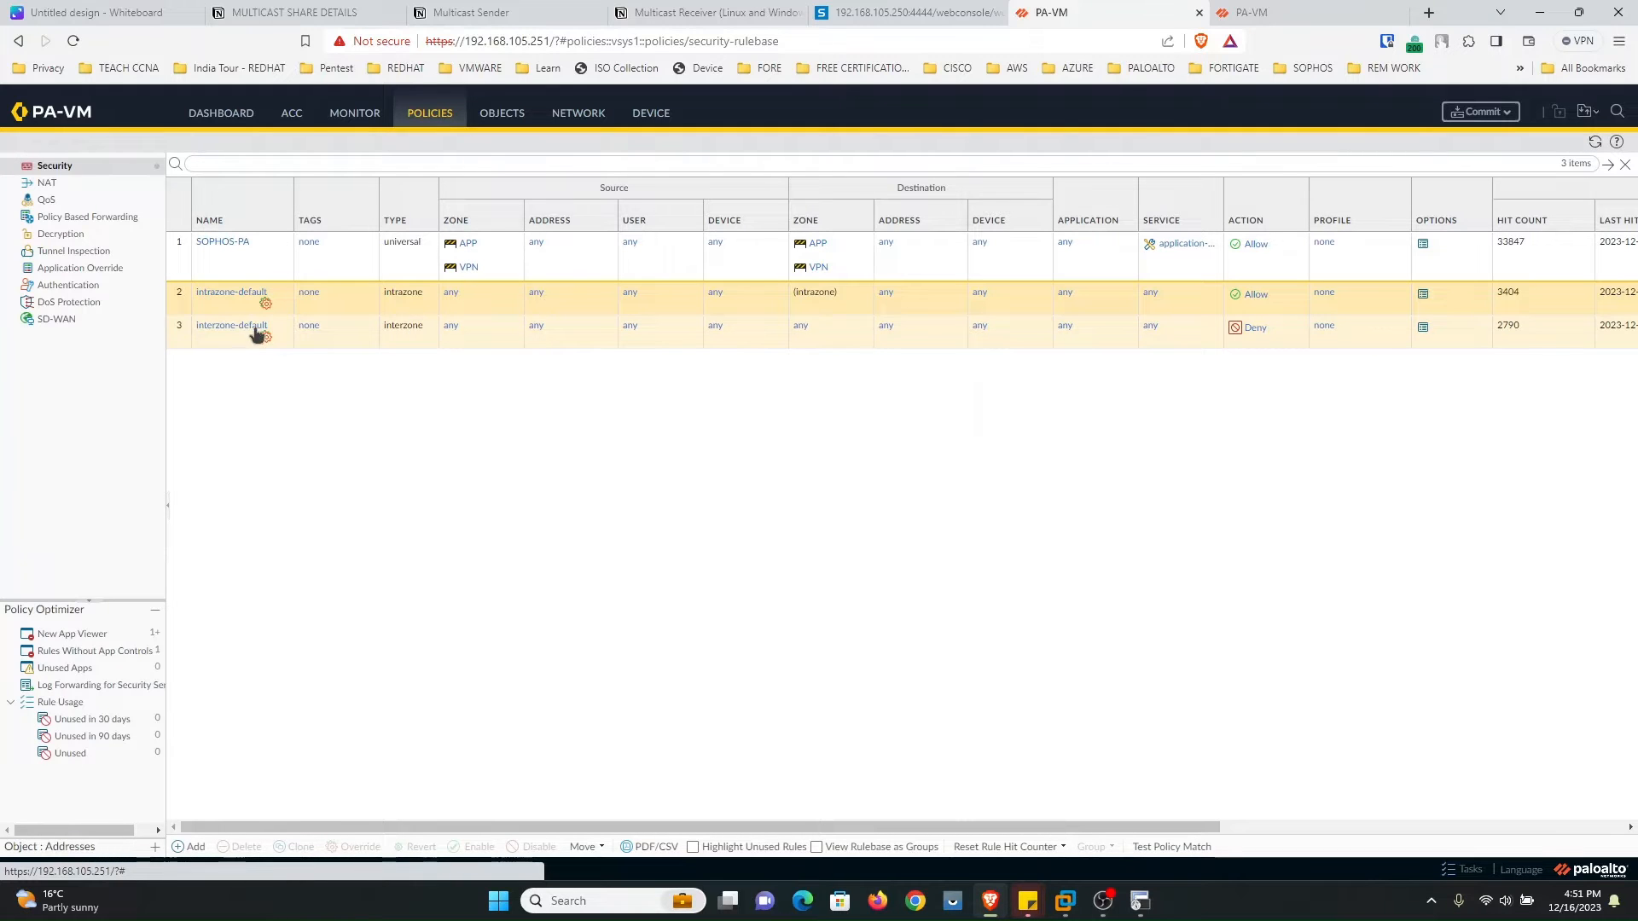
{"action": "left_click", "coordinate": [194, 847]}
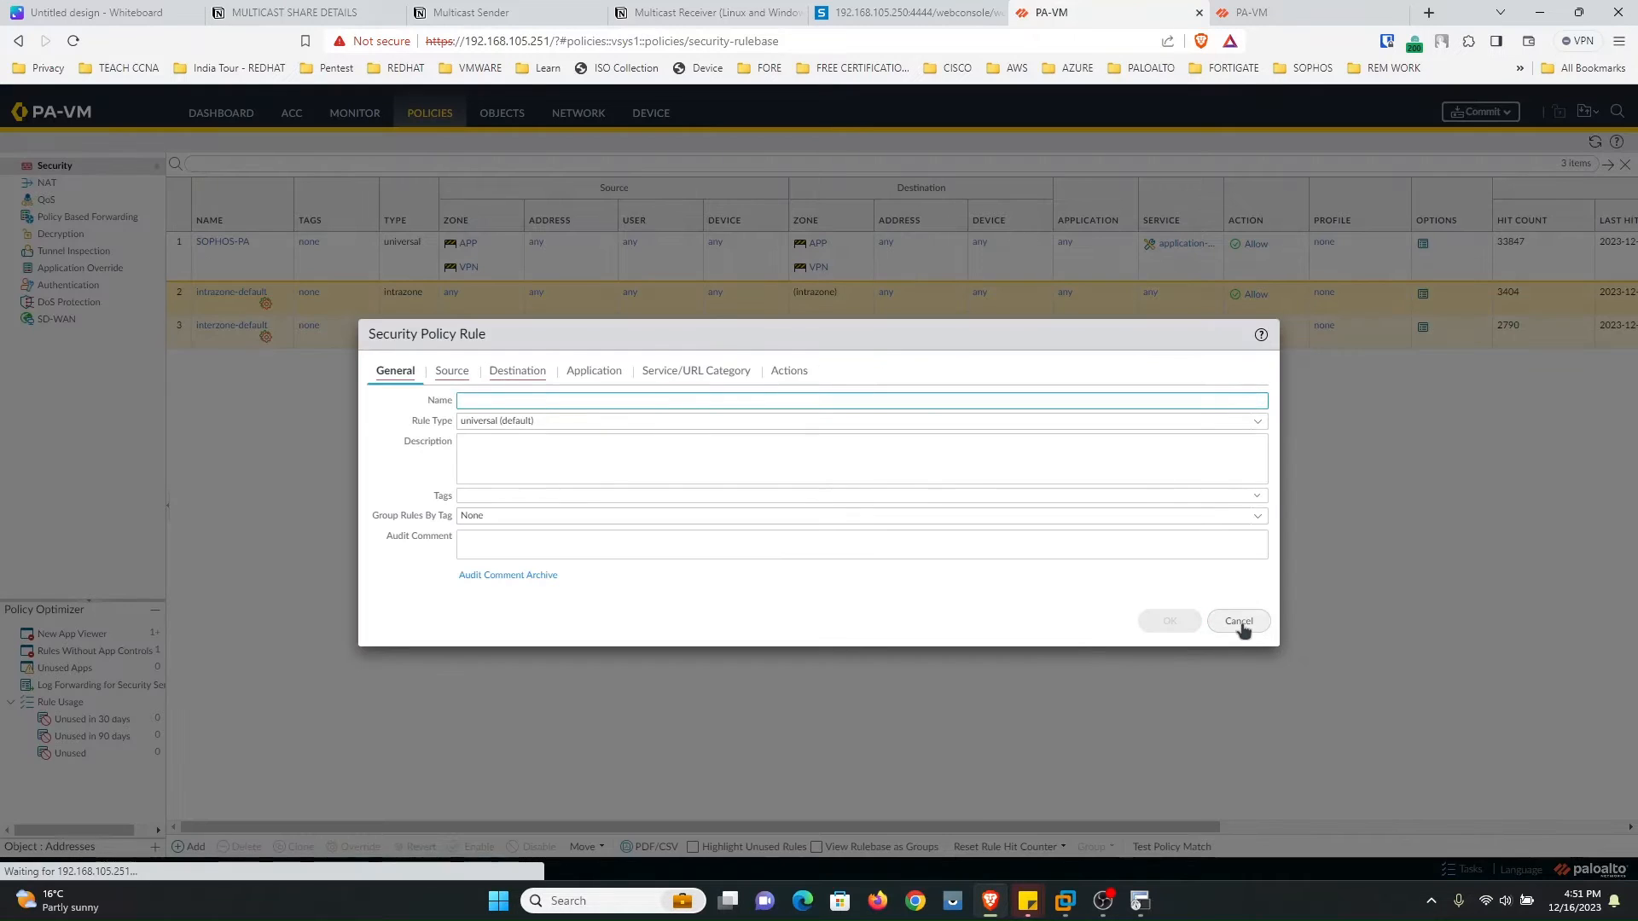
{"action": "left_click", "coordinate": [1239, 624]}
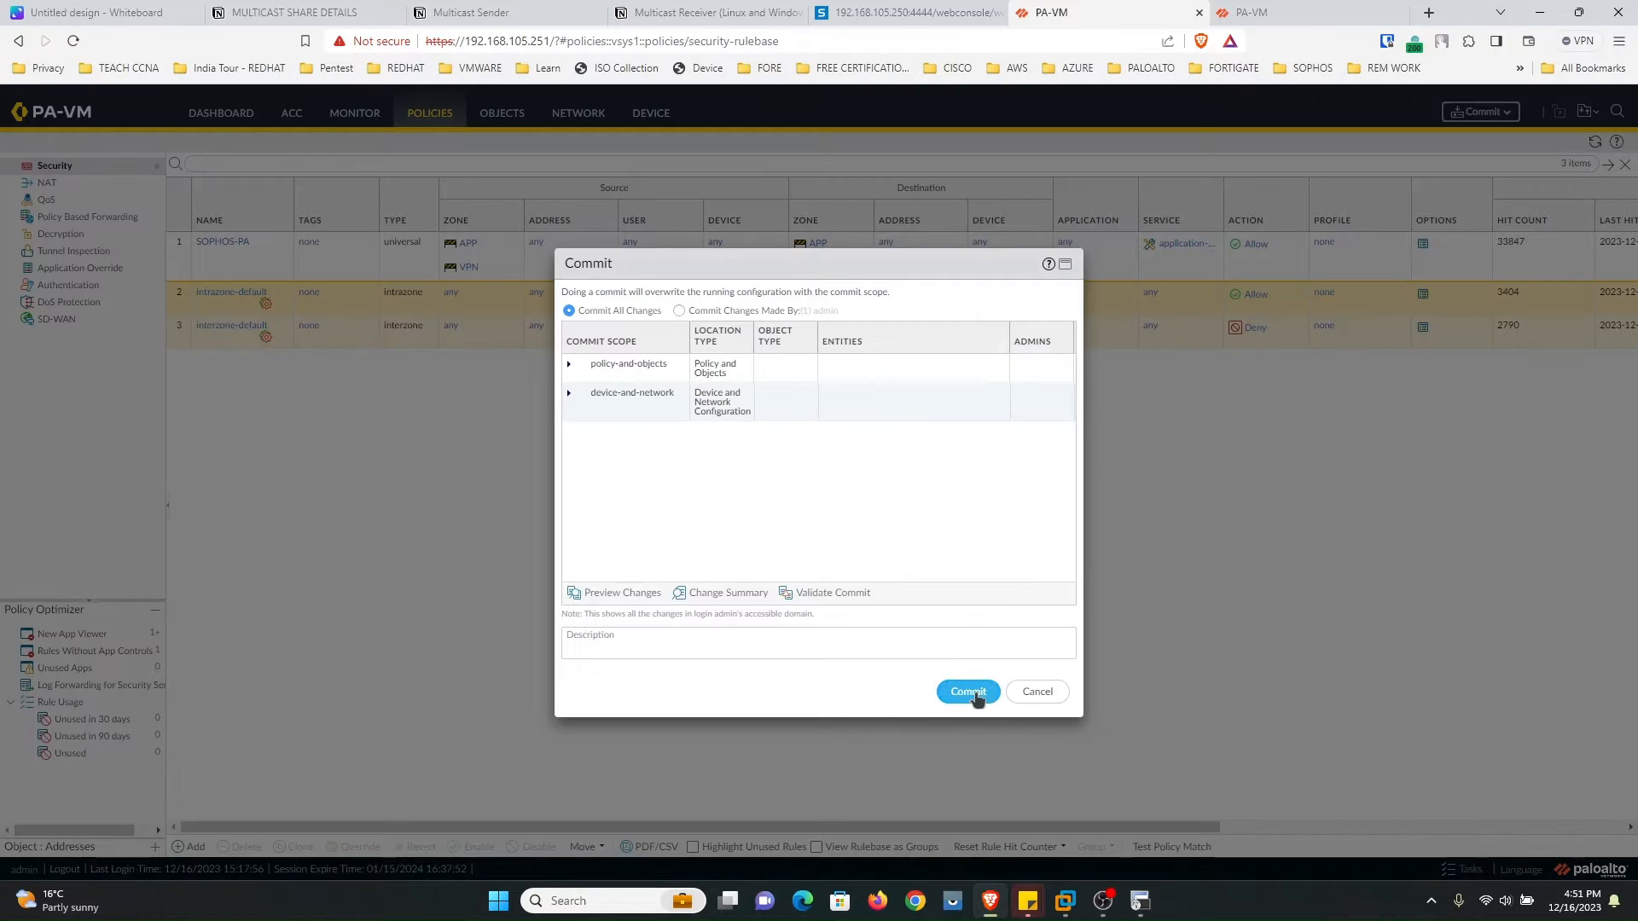
{"action": "left_click", "coordinate": [969, 691]}
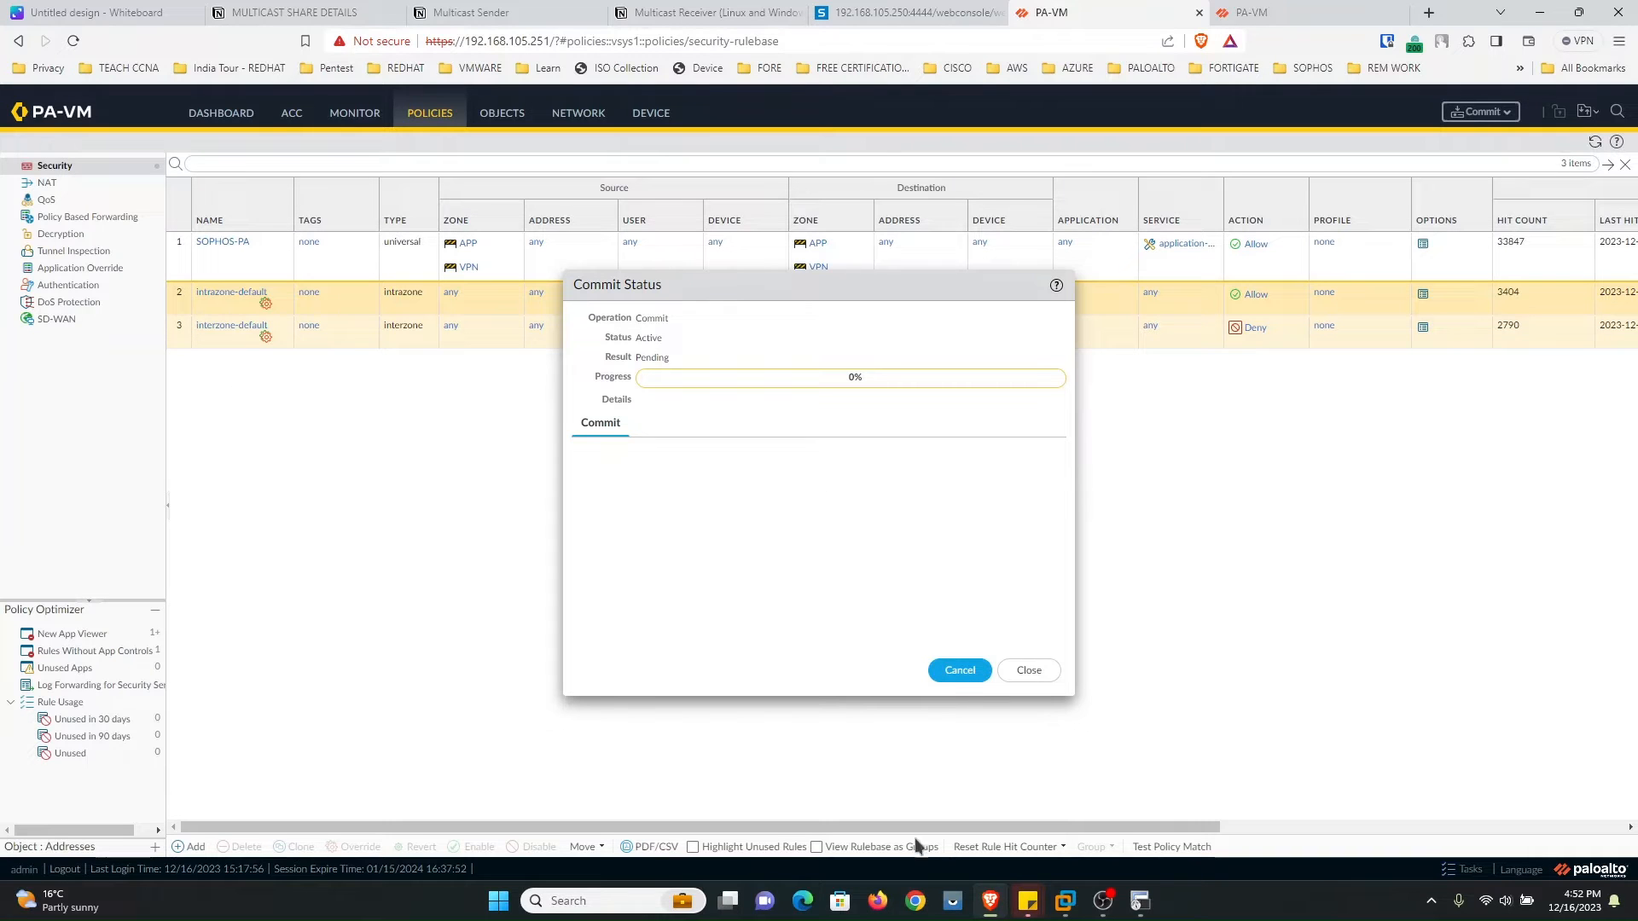
Step: Check the SOPHOS_VM_LAN console in VMware Workstation, then examine the cron and systemd instructions in the Multicast Sender notes in the browser
{"action": "left_click", "coordinate": [900, 12]}
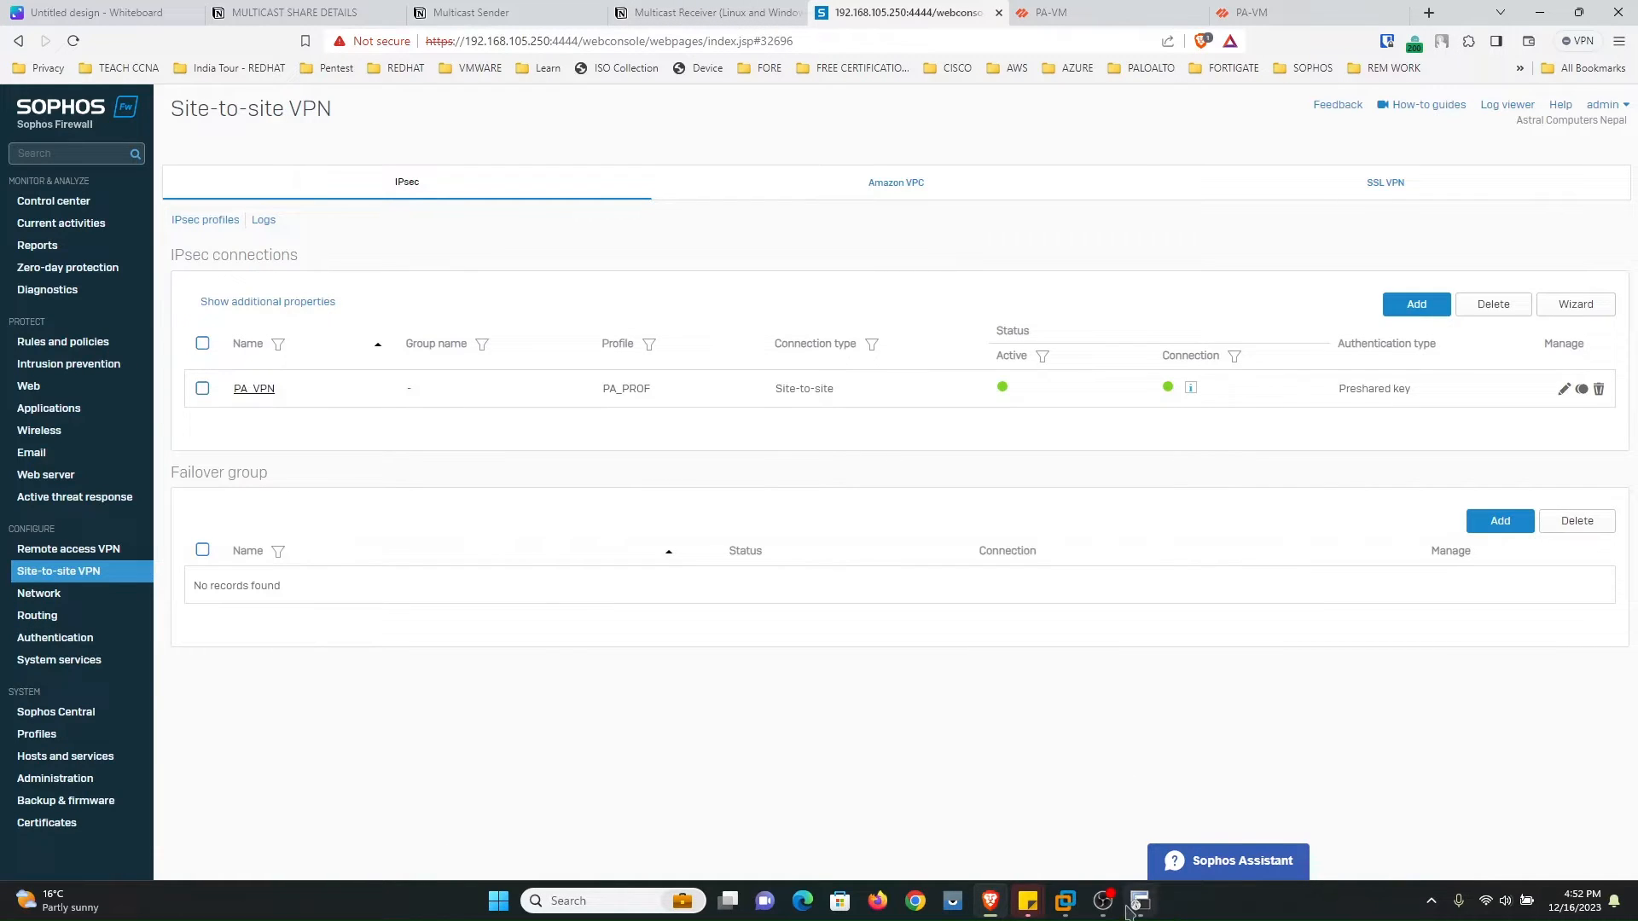
{"action": "left_click", "coordinate": [1073, 905]}
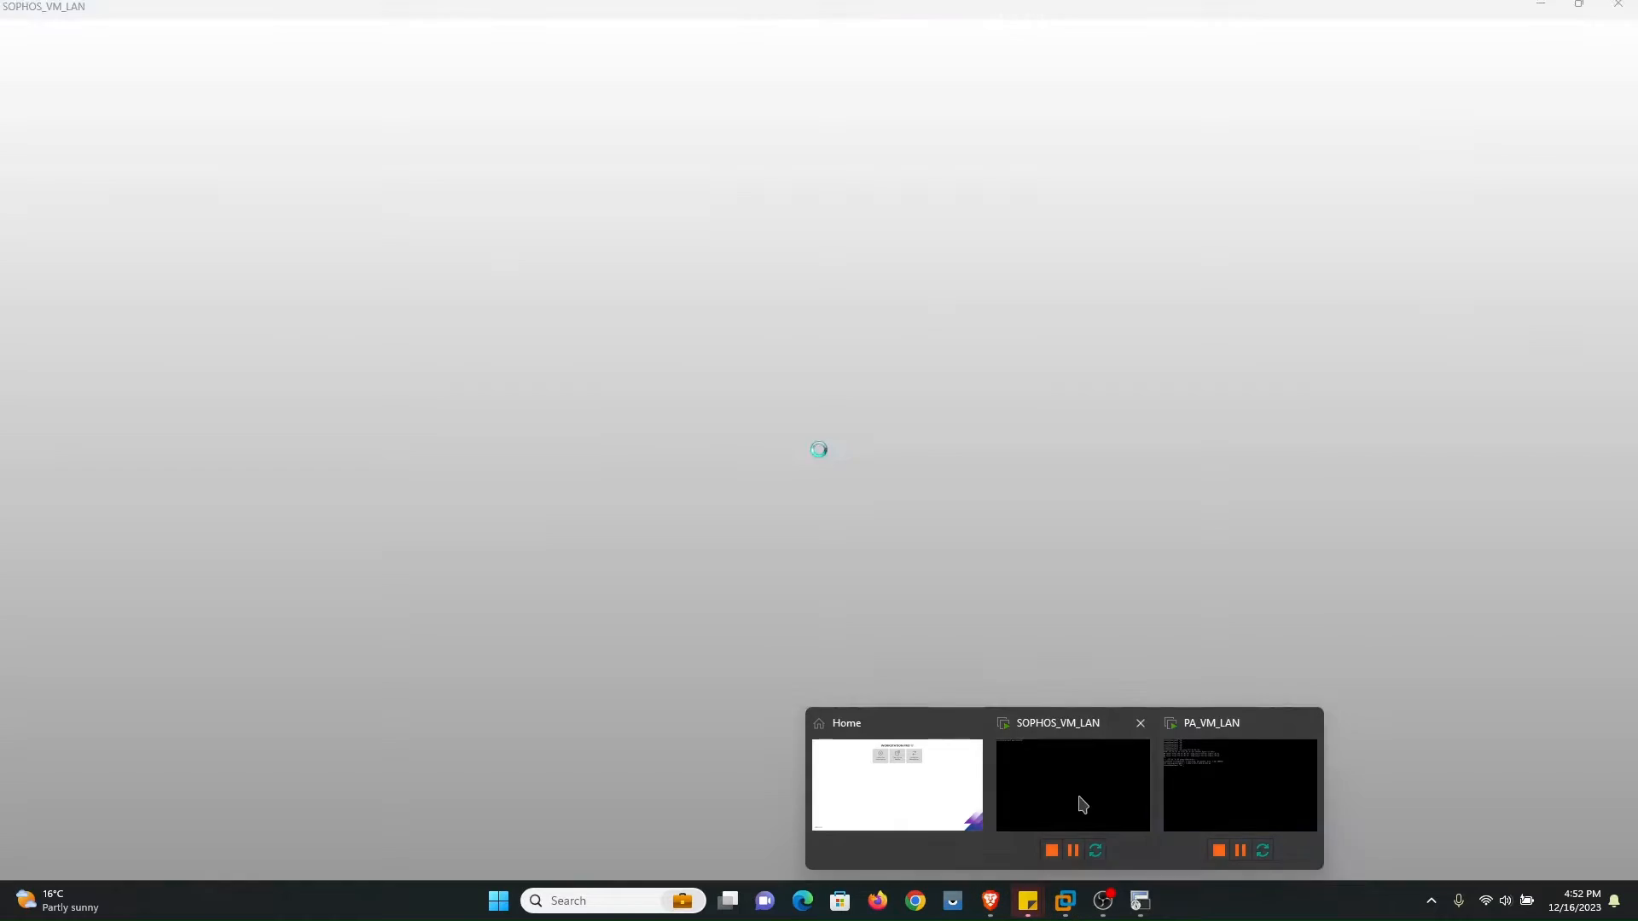
{"action": "left_click", "coordinate": [1078, 804]}
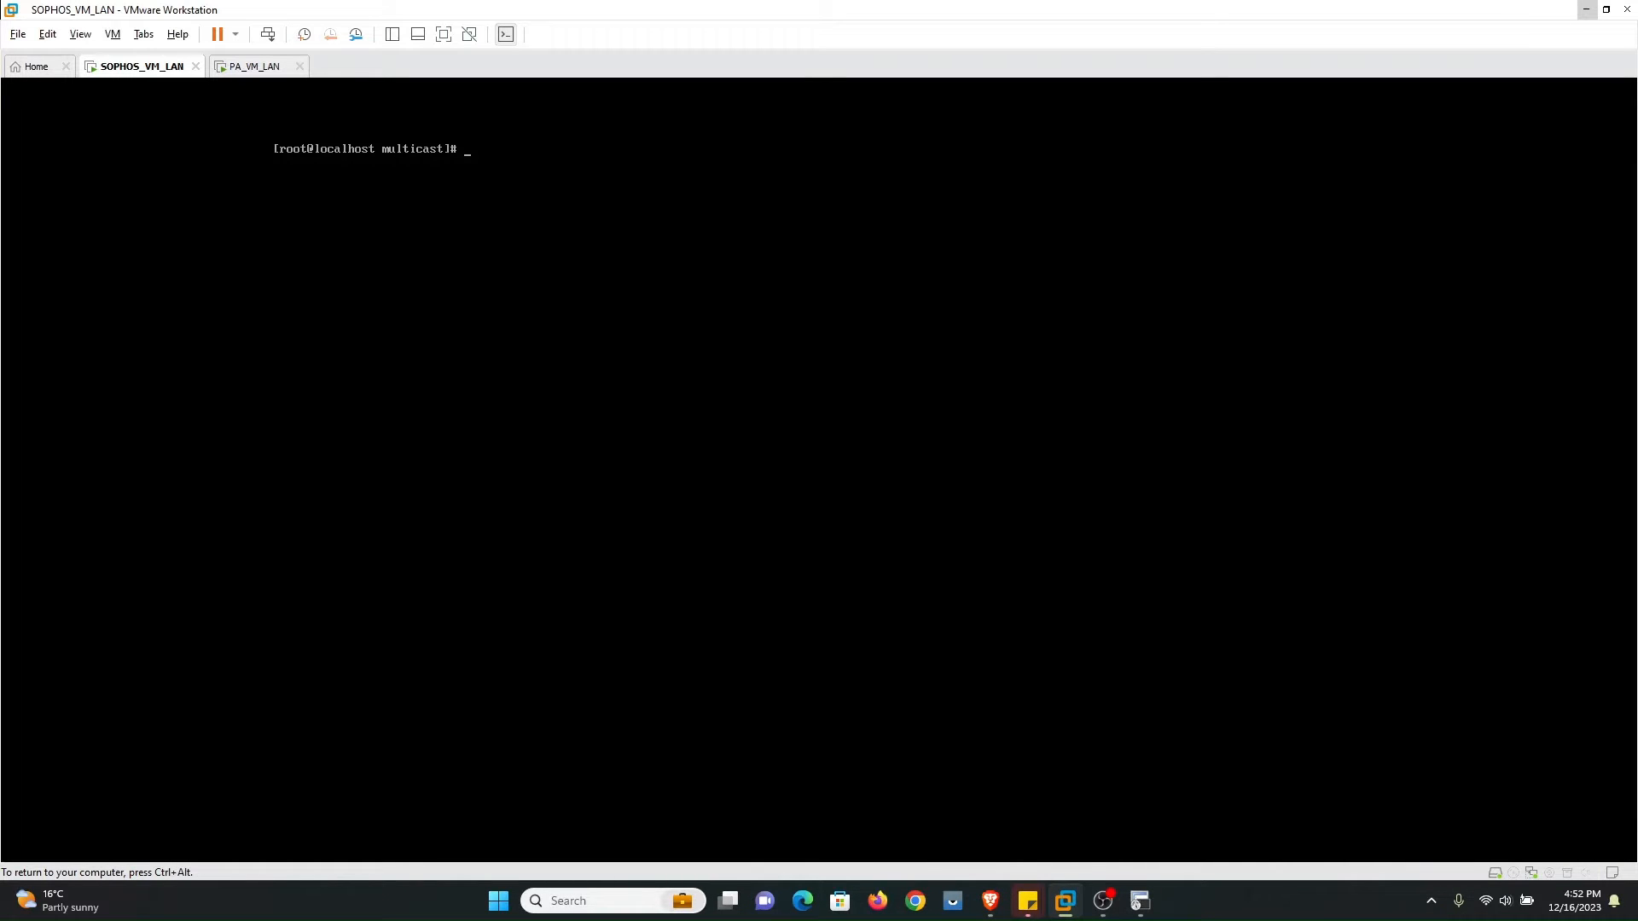
{"action": "key", "text": "ctrl+alt"}
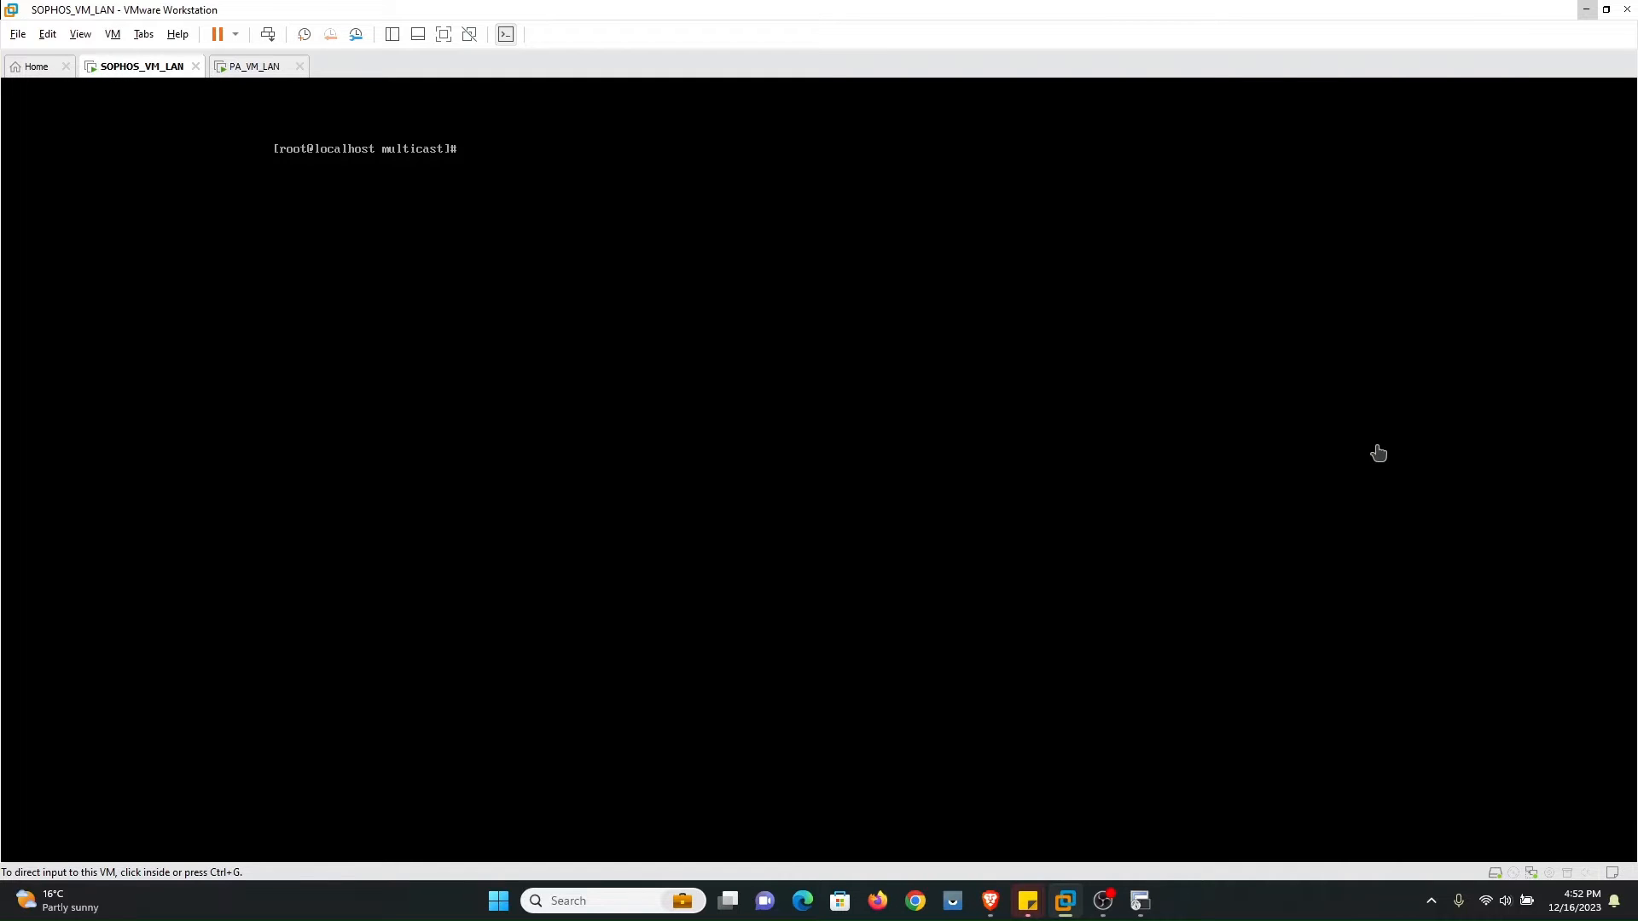
{"action": "left_click", "coordinate": [994, 915]}
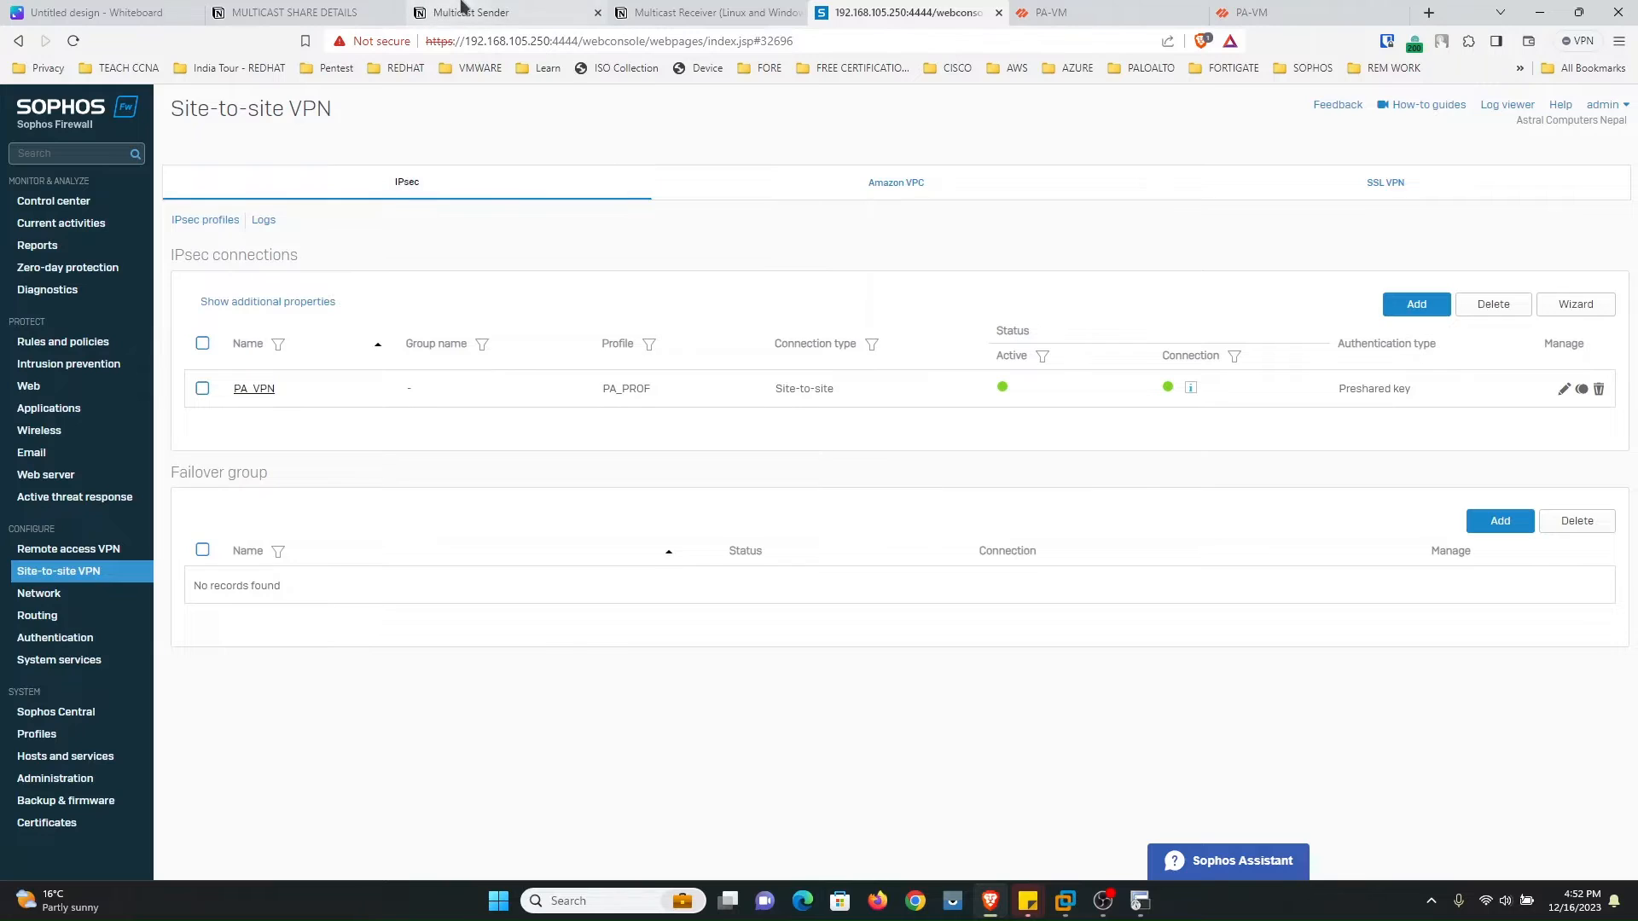
{"action": "left_click", "coordinate": [460, 12]}
{"action": "scroll", "coordinate": [501, 453], "scroll_direction": "down", "scroll_amount": 20}
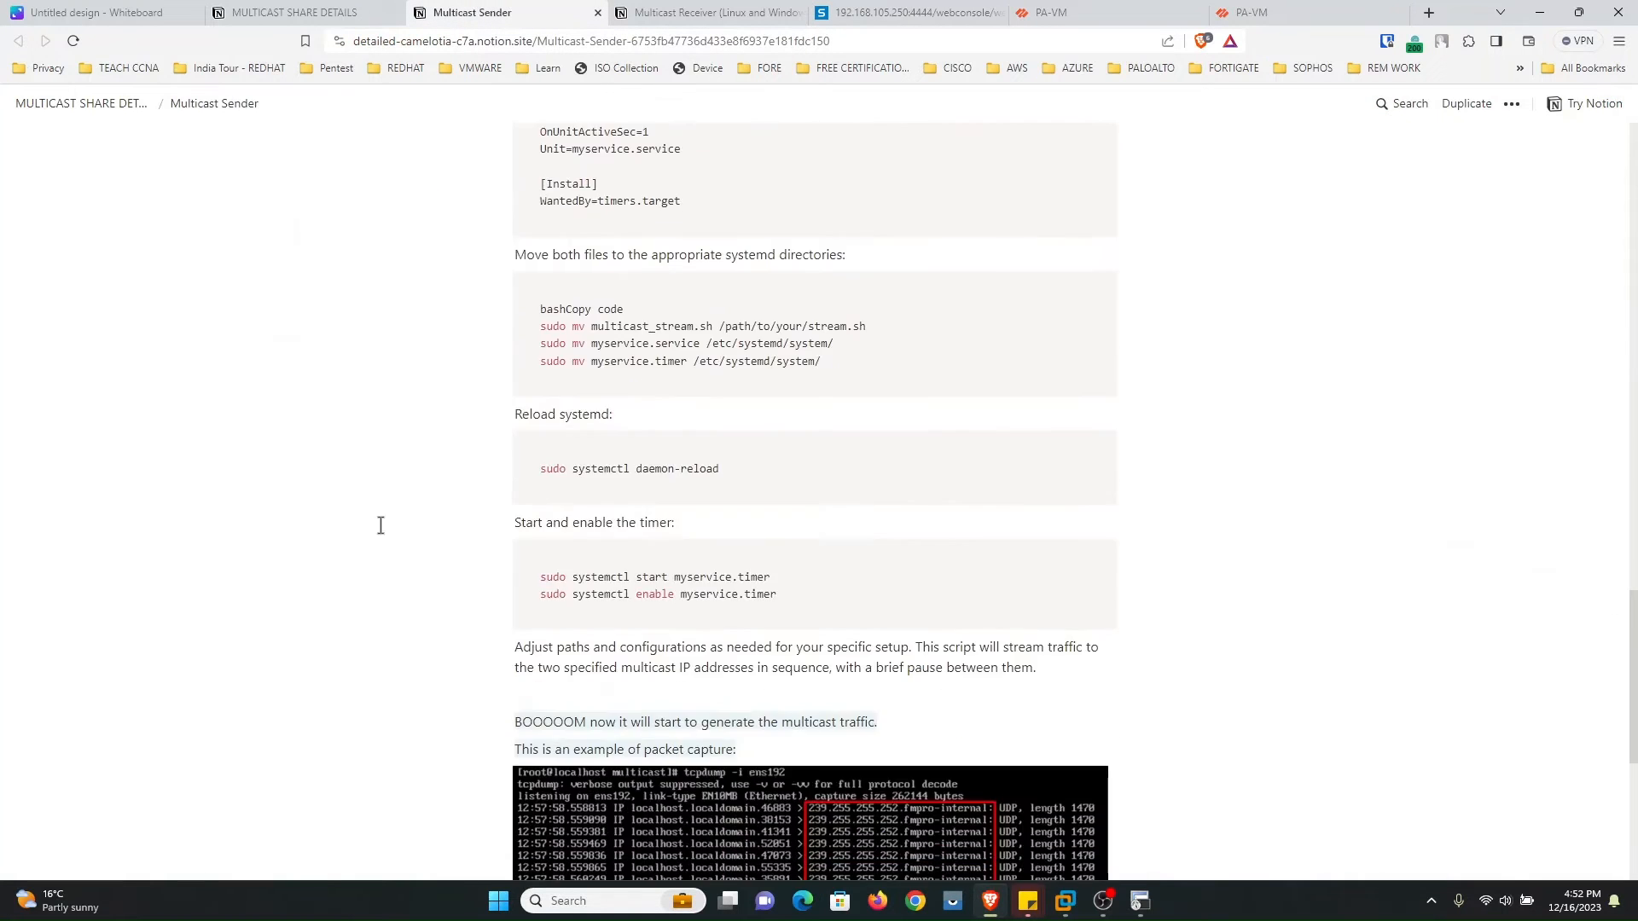
{"action": "scroll", "coordinate": [391, 510], "scroll_direction": "up", "scroll_amount": 15}
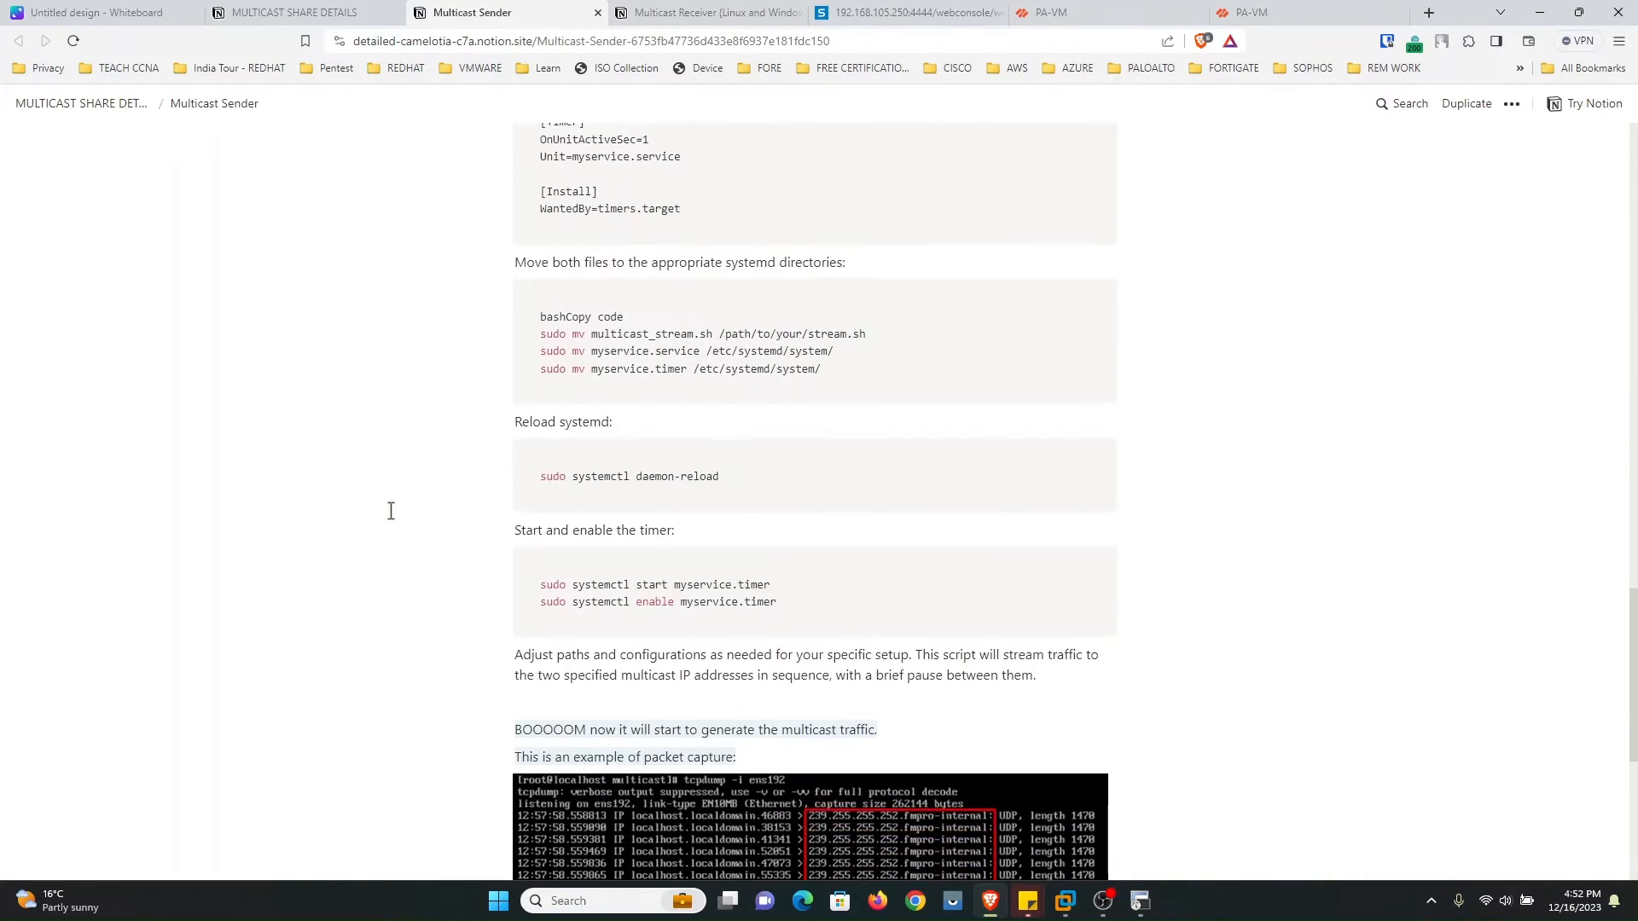
{"action": "scroll", "coordinate": [440, 156], "scroll_direction": "up", "scroll_amount": 1}
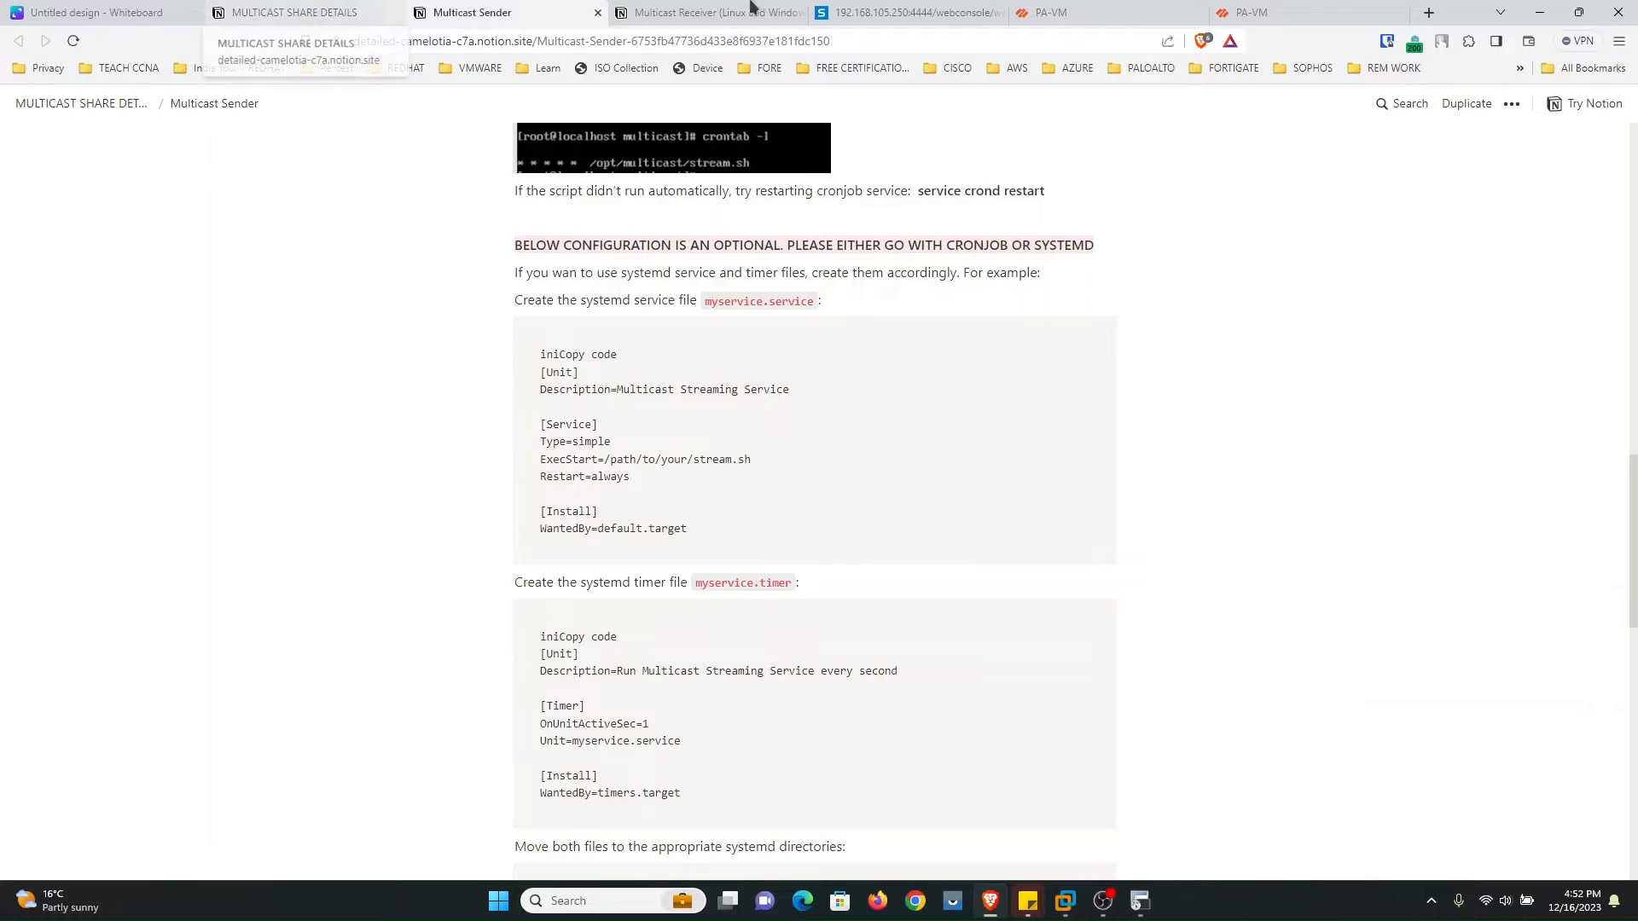
Step: Switch to the SOPHOS_VM_LAN console in VMware Workstation and try to capture the multicast traffic with tcpdump -i ens192 239.255.255.252
{"action": "left_click", "coordinate": [890, 9]}
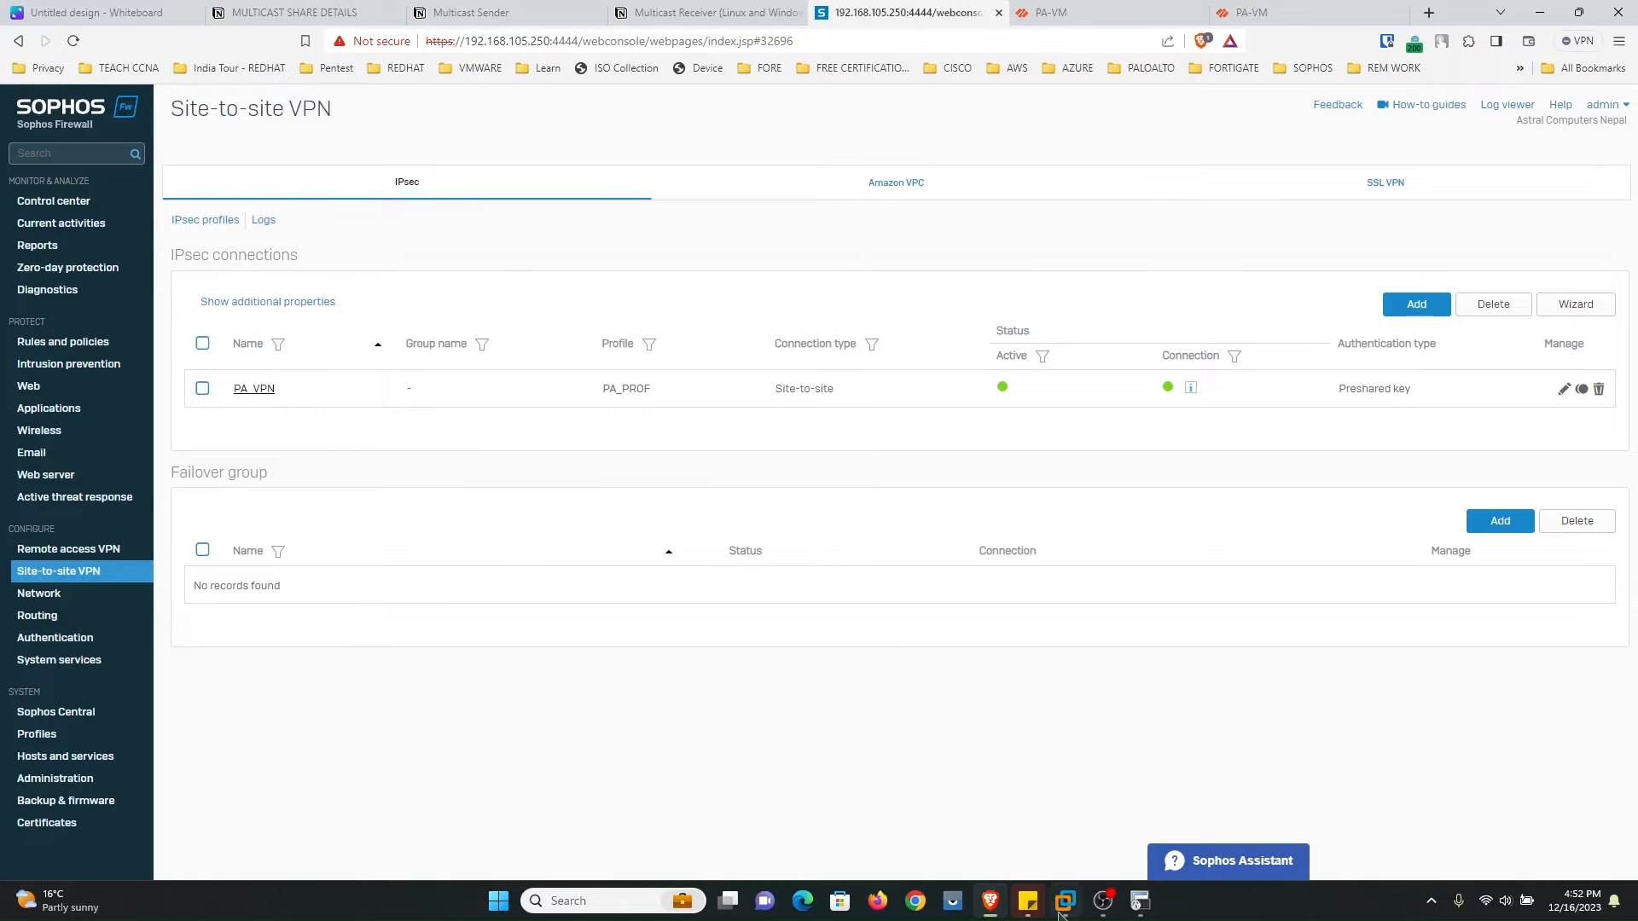
{"action": "mouse_move", "coordinate": [1065, 900]}
{"action": "left_click", "coordinate": [1070, 794]}
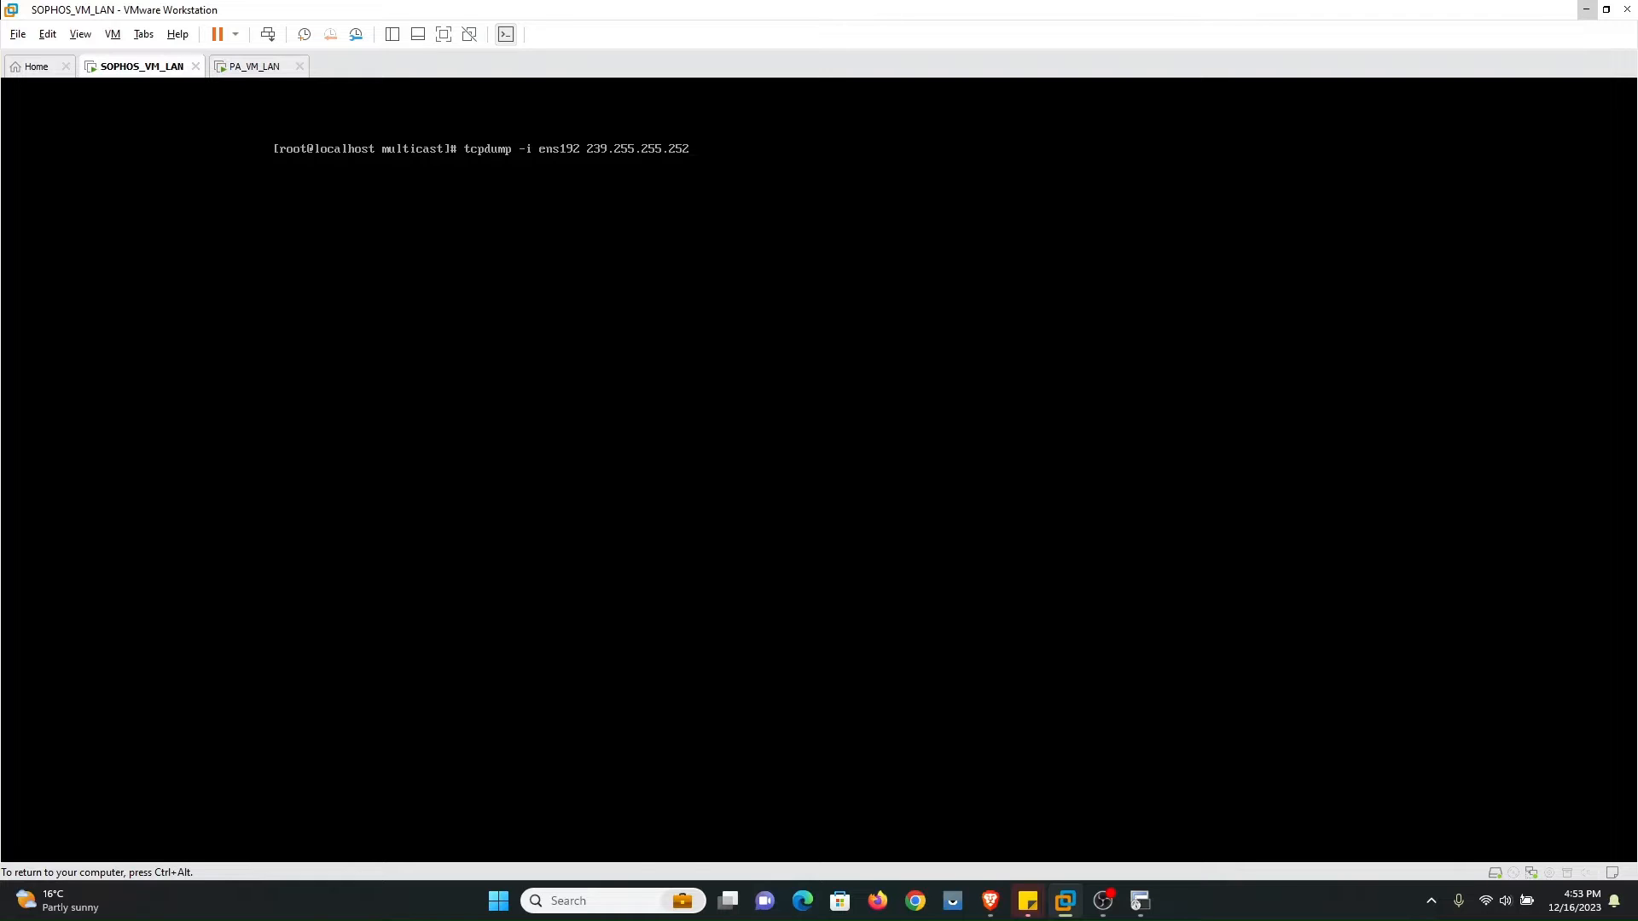
{"action": "key", "text": "Return"}
{"action": "key", "text": "Up"}
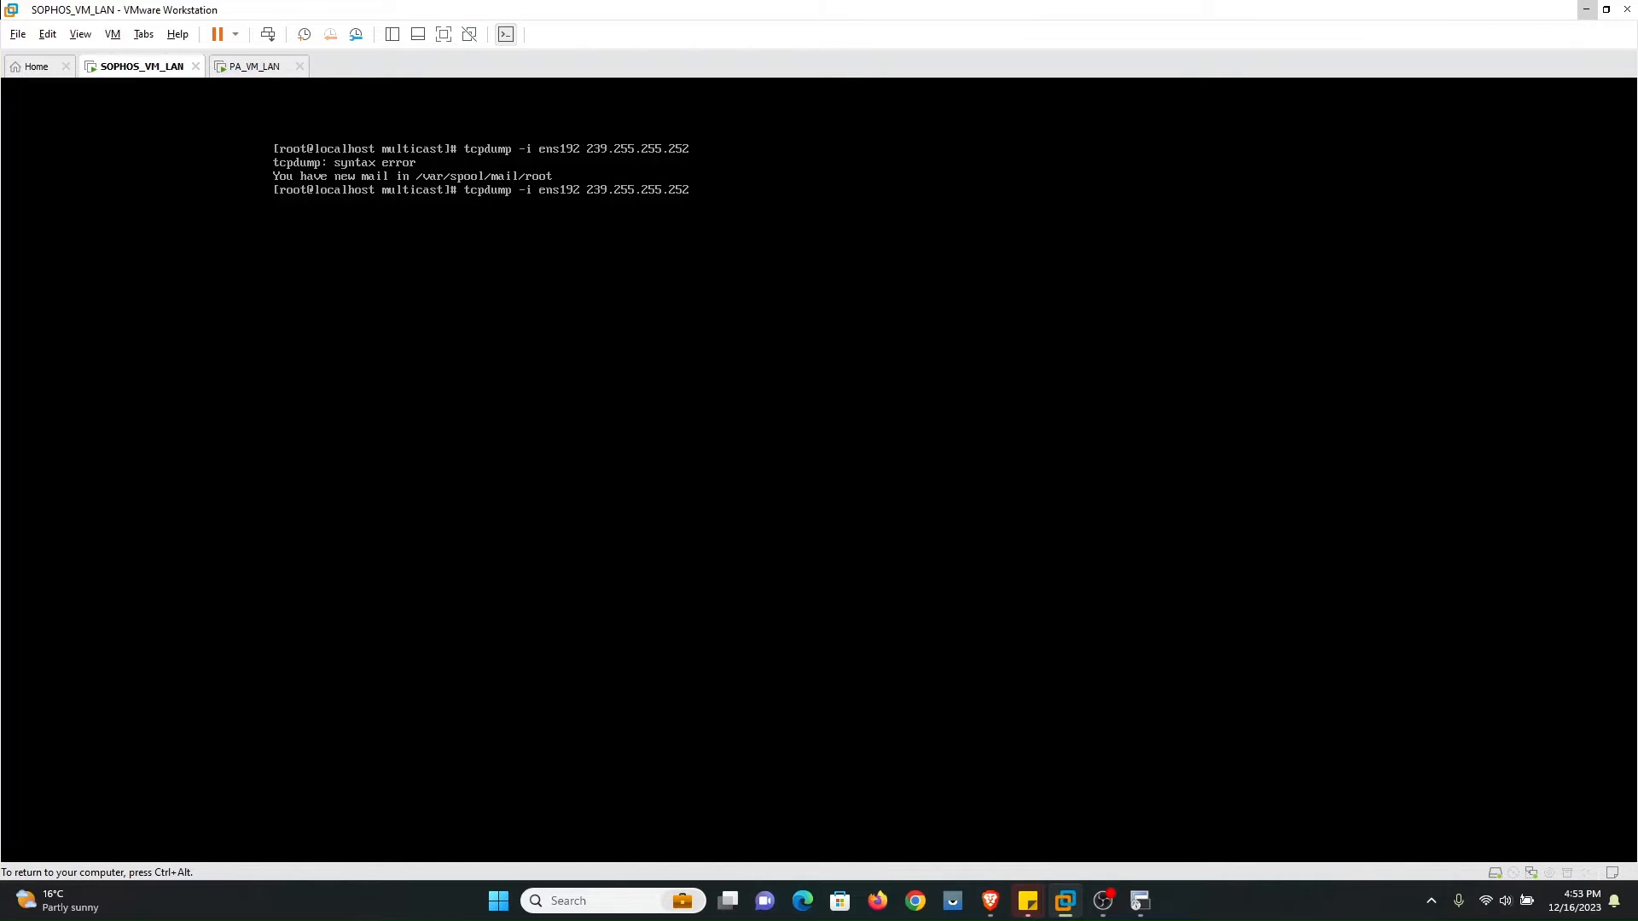
{"action": "key", "text": "Left"}
{"action": "key", "text": "Left"}
{"action": "key", "text": "Left"}
{"action": "key", "text": "Left"}
{"action": "key", "text": "Left"}
{"action": "key", "text": "Left"}
{"action": "key", "text": "Left"}
{"action": "key", "text": "Left"}
{"action": "key", "text": "Left"}
{"action": "key", "text": "Left"}
{"action": "key", "text": "Left"}
{"action": "key", "text": "Left"}
{"action": "key", "text": "Left"}
{"action": "key", "text": "Left"}
{"action": "key", "text": "Left"}
{"action": "key", "text": "Left"}
{"action": "key", "text": "Left"}
{"action": "key", "text": "Left"}
{"action": "key", "text": "Left"}
{"action": "key", "text": "Left"}
{"action": "key", "text": "Return"}
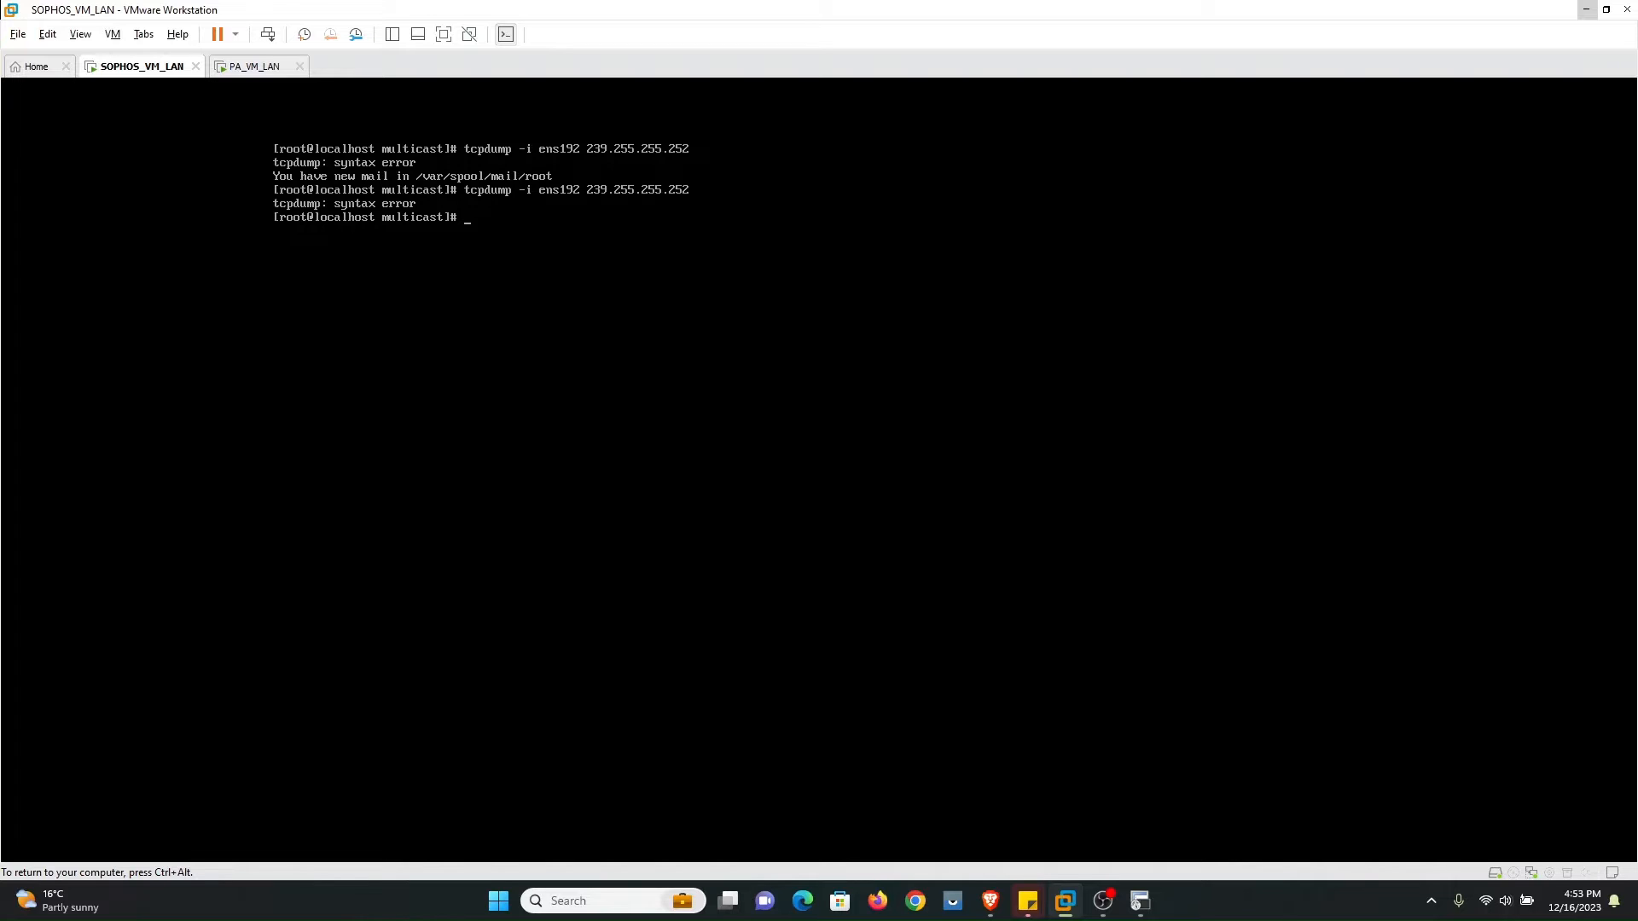
Step: Clear the SOPHOS_VM_LAN terminal and change to the root directory with cd /
{"action": "key", "text": "Return"}
{"action": "key", "text": "Return"}
{"action": "key", "text": "Return"}
{"action": "key", "text": "Return"}
{"action": "key", "text": "Return"}
{"action": "key", "text": "Return"}
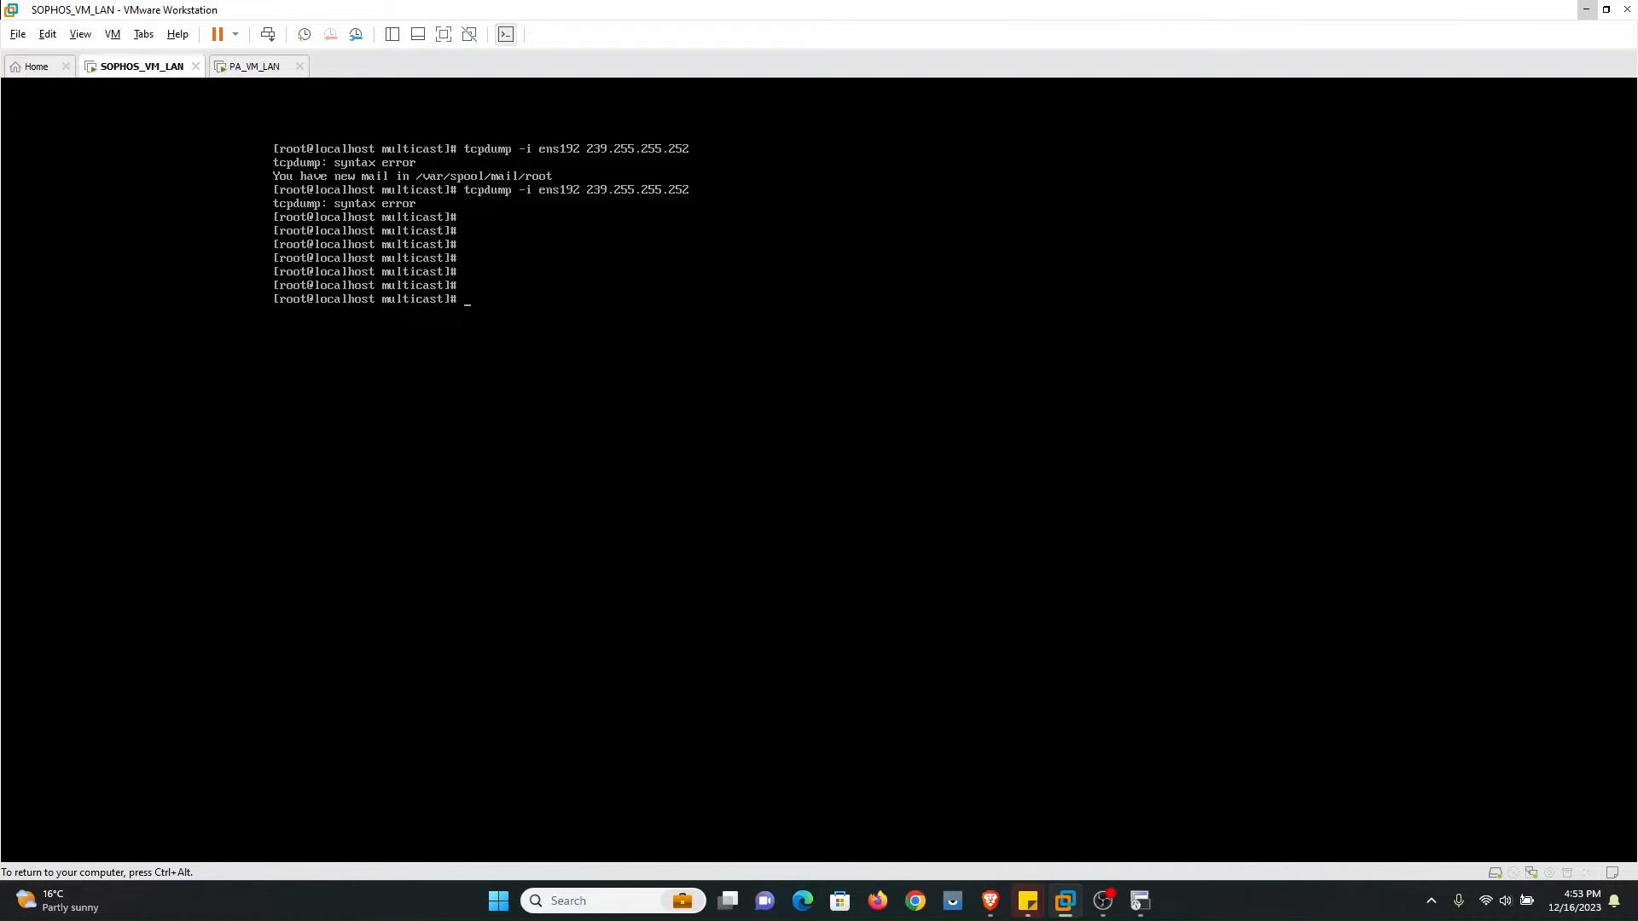
{"action": "type", "text": "clear"}
{"action": "key", "text": "Return"}
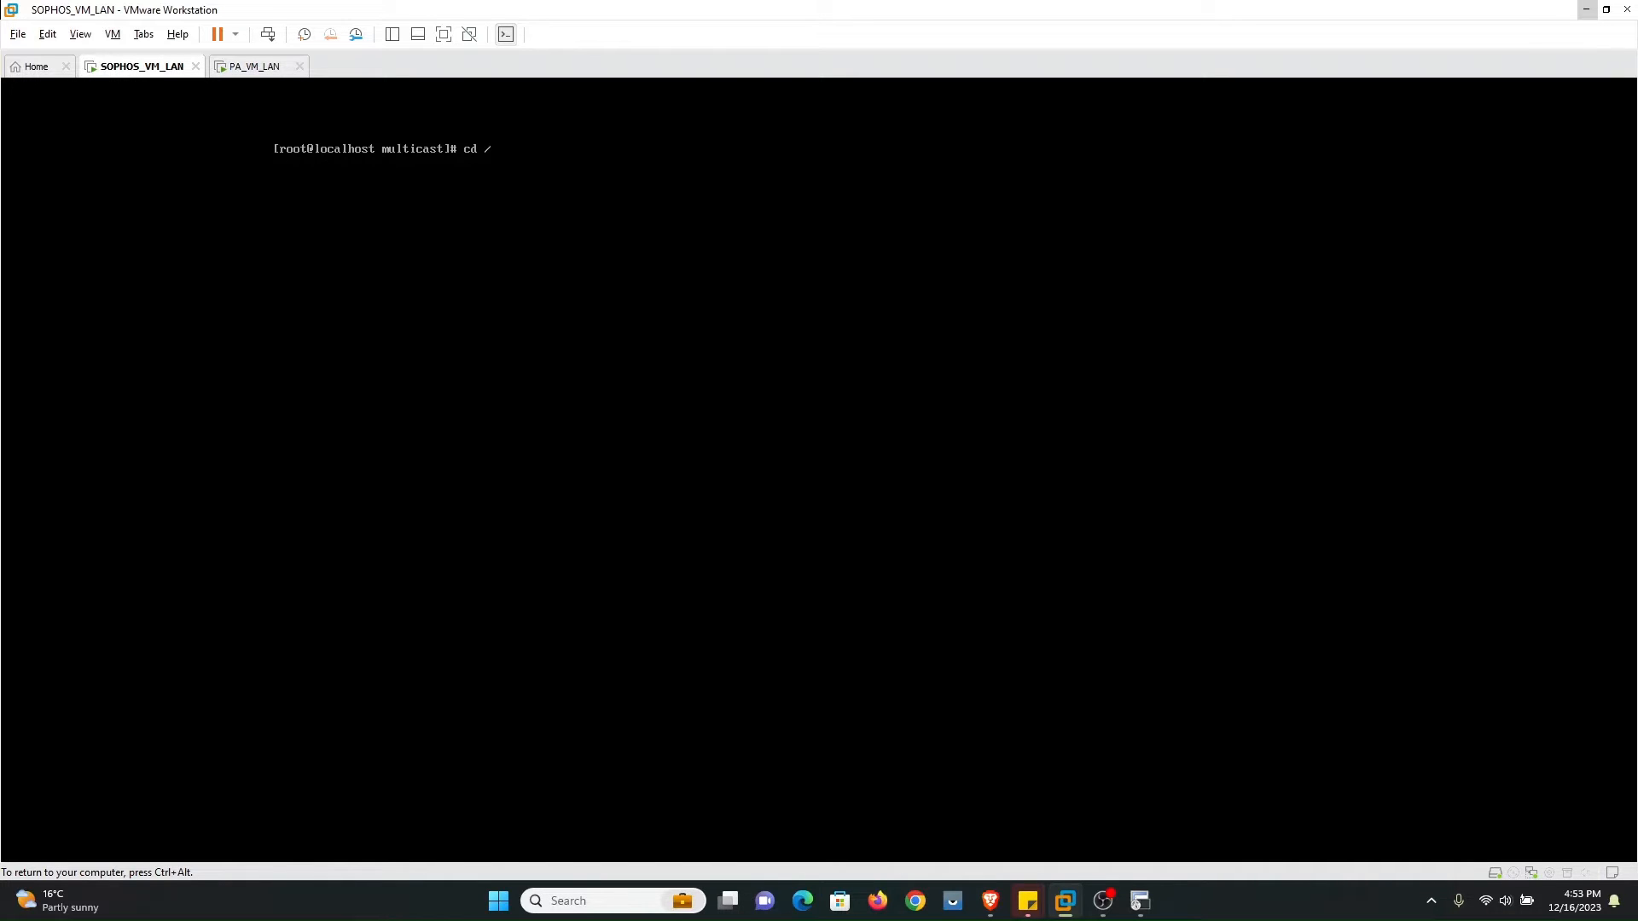
{"action": "type", "text": "cd /"}
{"action": "key", "text": "Return"}
{"action": "key", "text": "Return"}
{"action": "key", "text": "Return"}
{"action": "key", "text": "Return"}
{"action": "key", "text": "Return"}
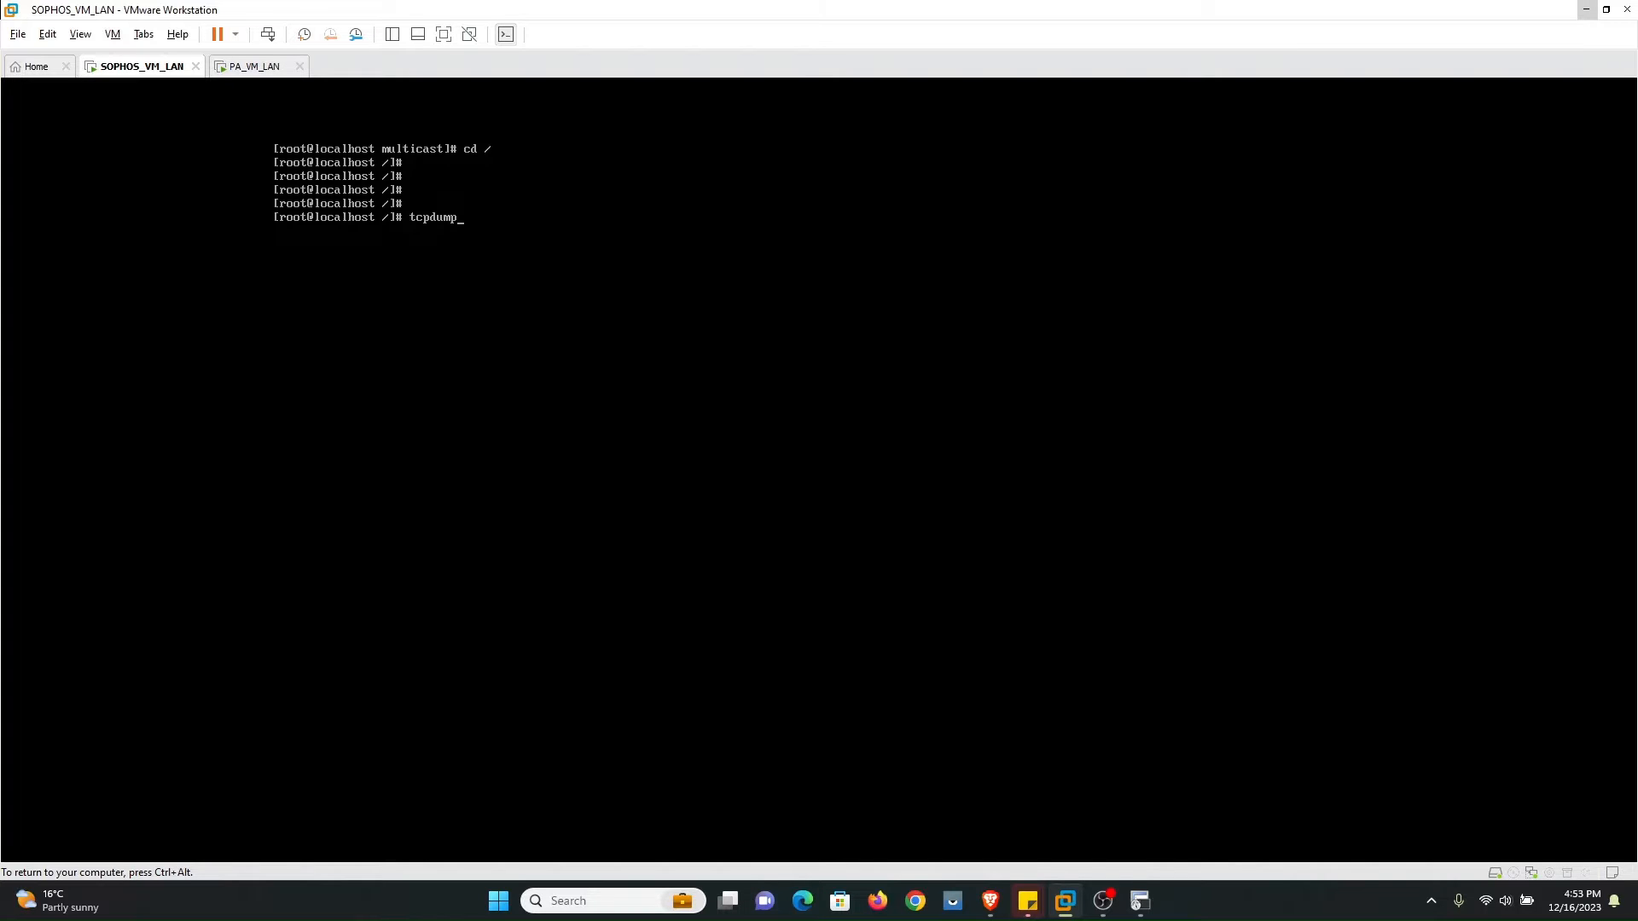
Step: Start capturing the multicast group's traffic with tcpdump -i ens192 host 239.255.255.252, then release the VM console
{"action": "key", "text": "Up"}
{"action": "key", "text": "Return"}
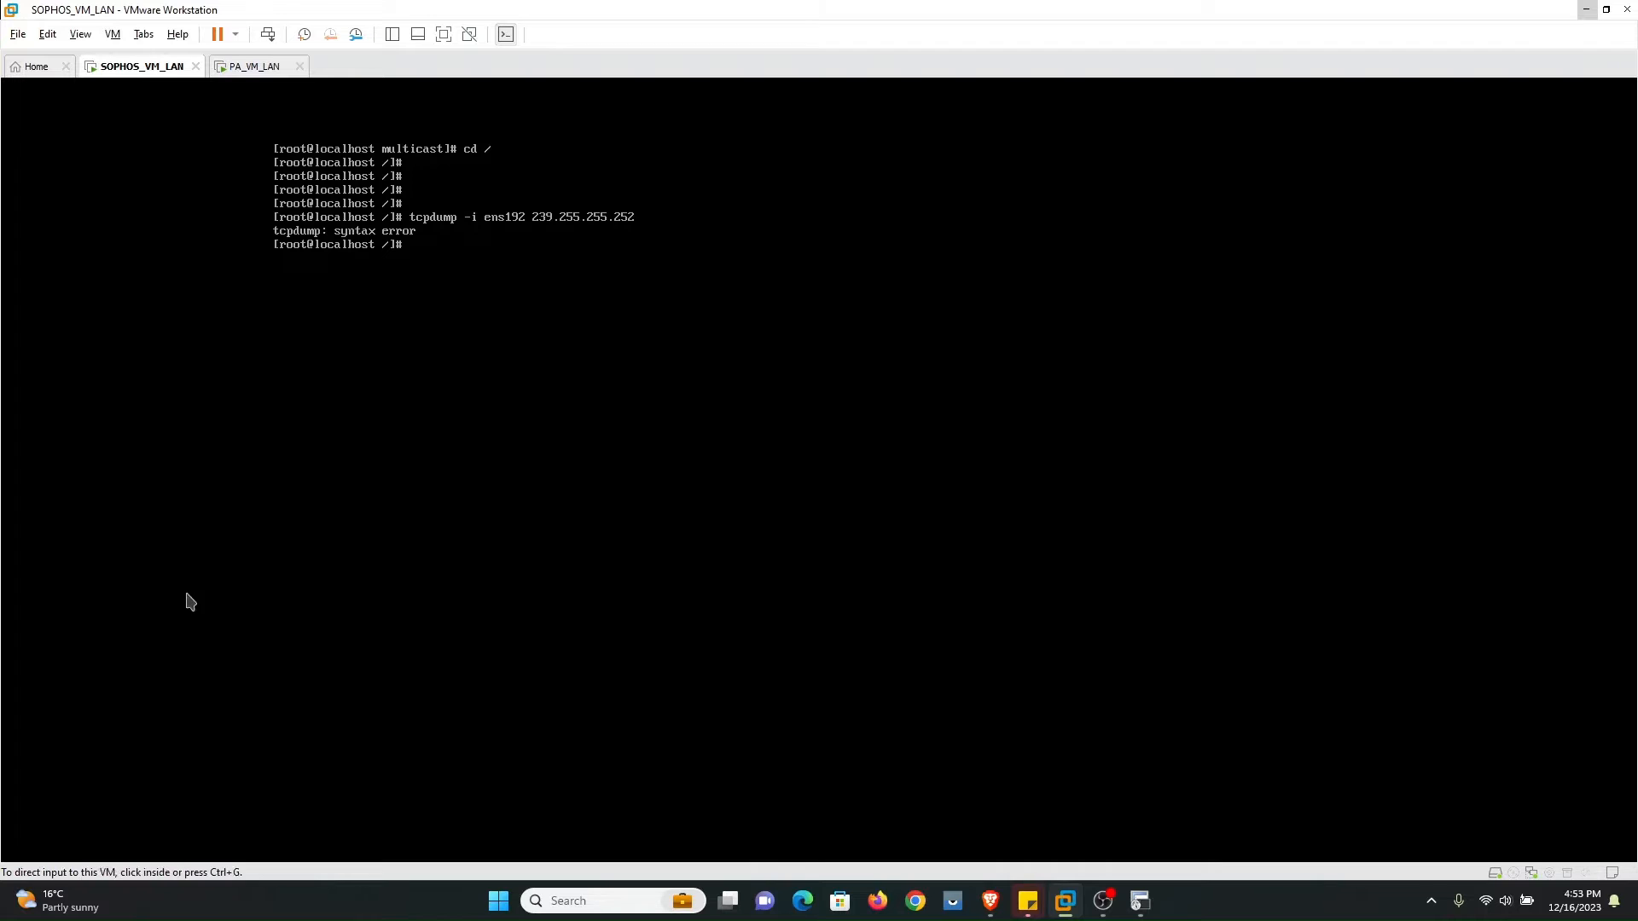
{"action": "key", "text": "Up"}
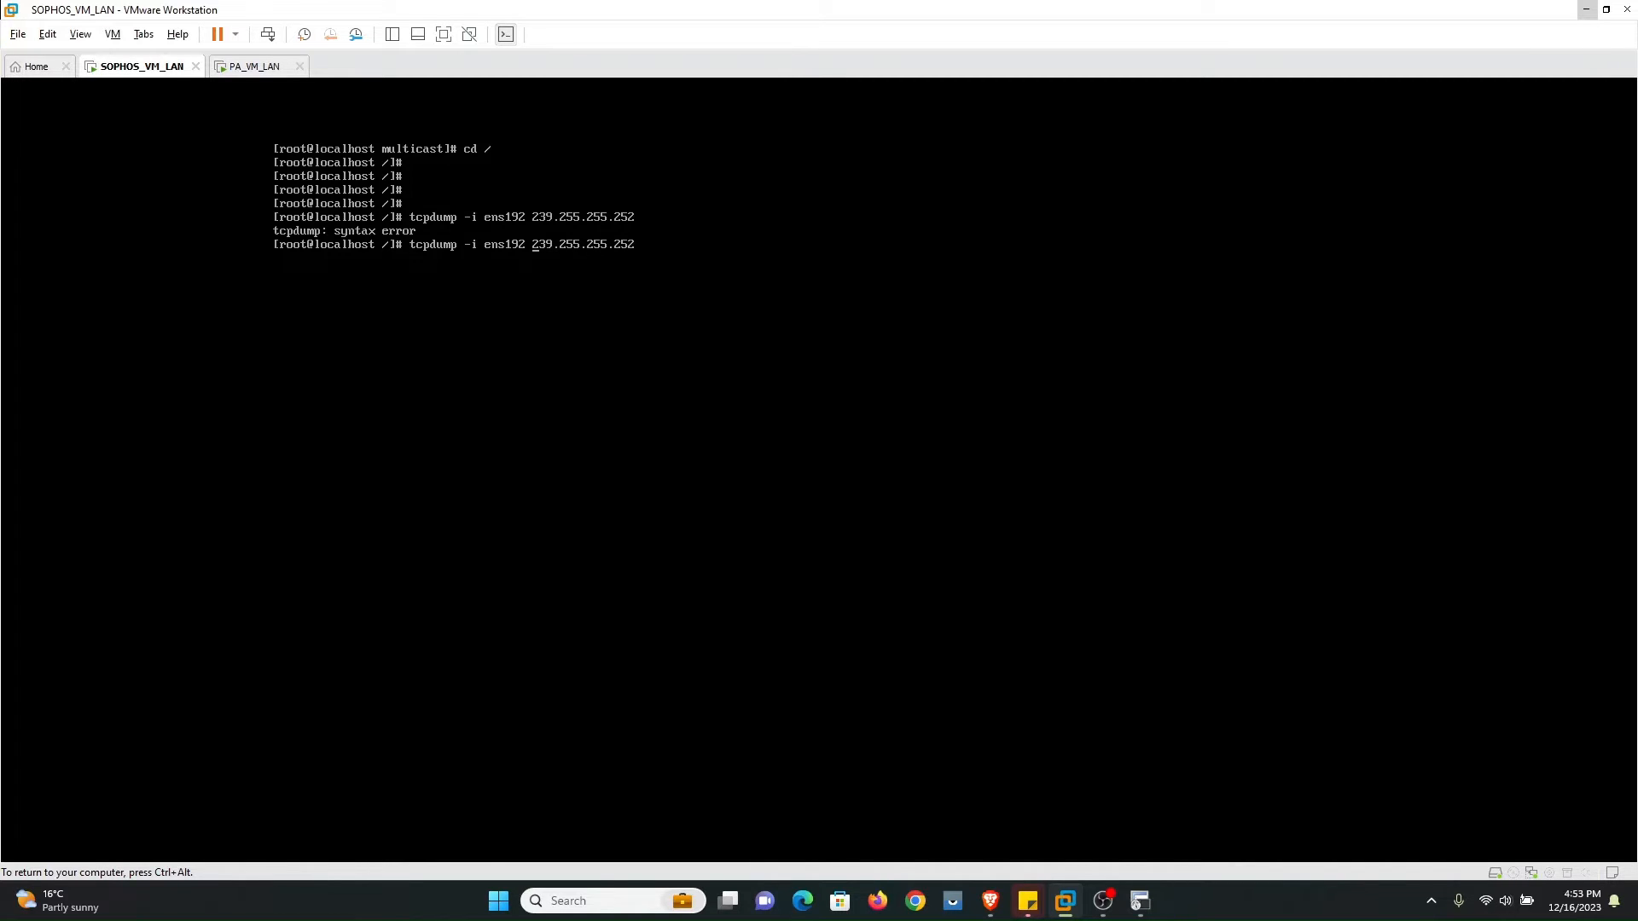
{"action": "key", "text": "Left"}
{"action": "key", "text": "Left"}
{"action": "key", "text": "Left"}
{"action": "key", "text": "Left"}
{"action": "key", "text": "Left"}
{"action": "key", "text": "Left"}
{"action": "key", "text": "Left"}
{"action": "key", "text": "Left"}
{"action": "key", "text": "Left"}
{"action": "key", "text": "Left"}
{"action": "key", "text": "Left"}
{"action": "key", "text": "Left"}
{"action": "key", "text": "Left"}
{"action": "key", "text": "Left"}
{"action": "key", "text": "Left"}
{"action": "type", "text": "host"}
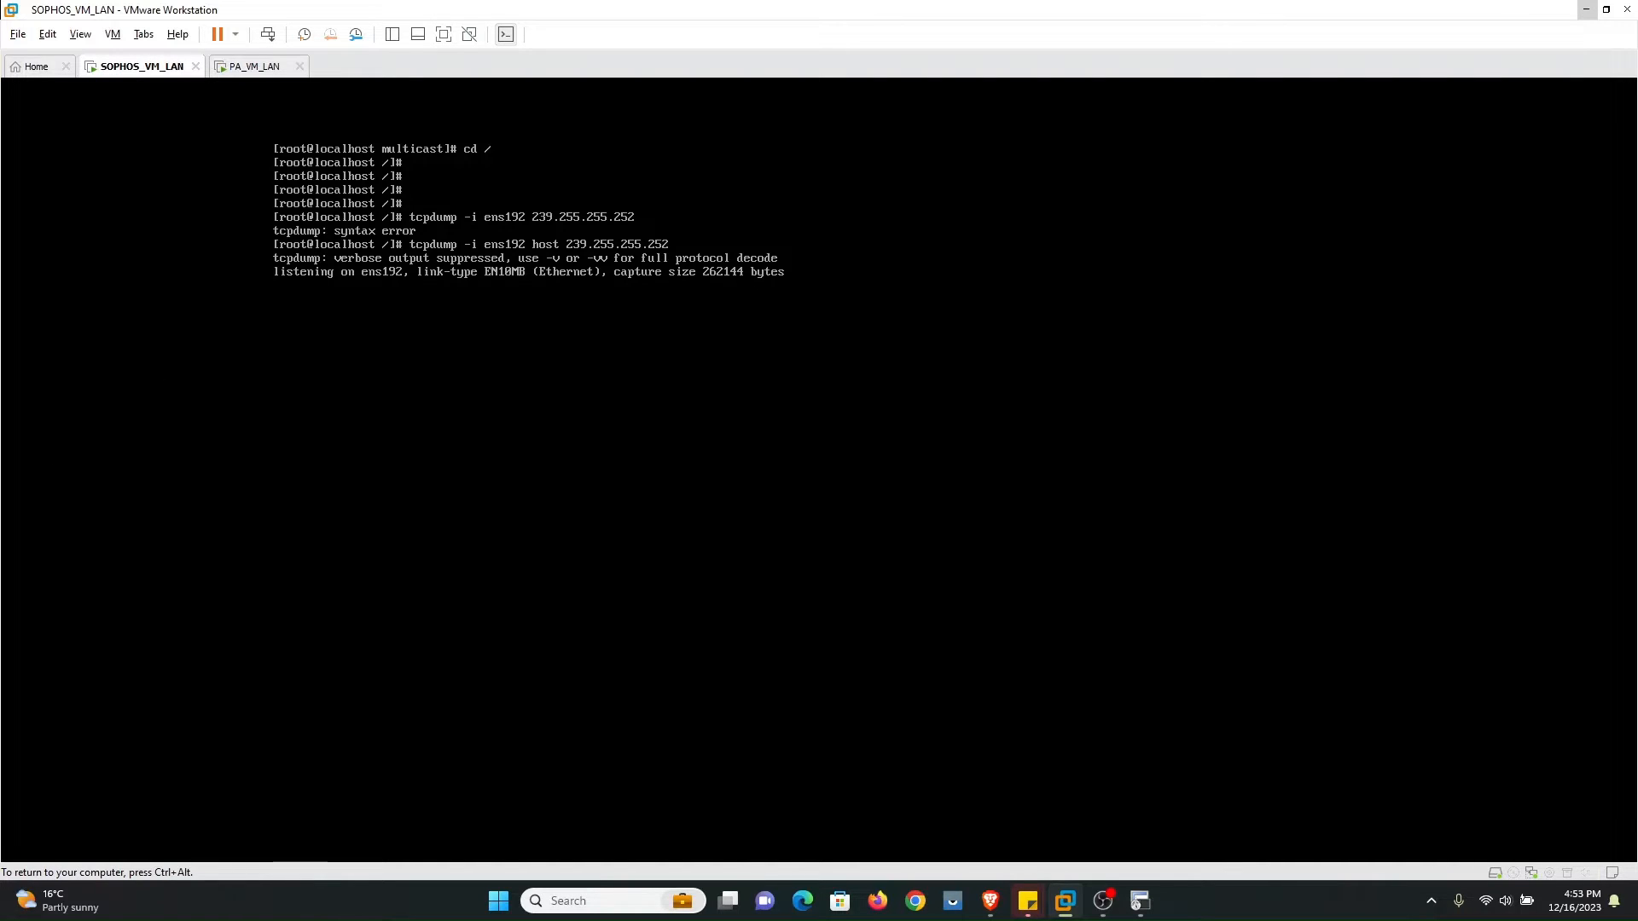
{"action": "key", "text": "ctrl+alt"}
Step: Switch to the Sophos Firewall page in the browser and open the packet capture filter configuration under Diagnostics
{"action": "left_click", "coordinate": [989, 905]}
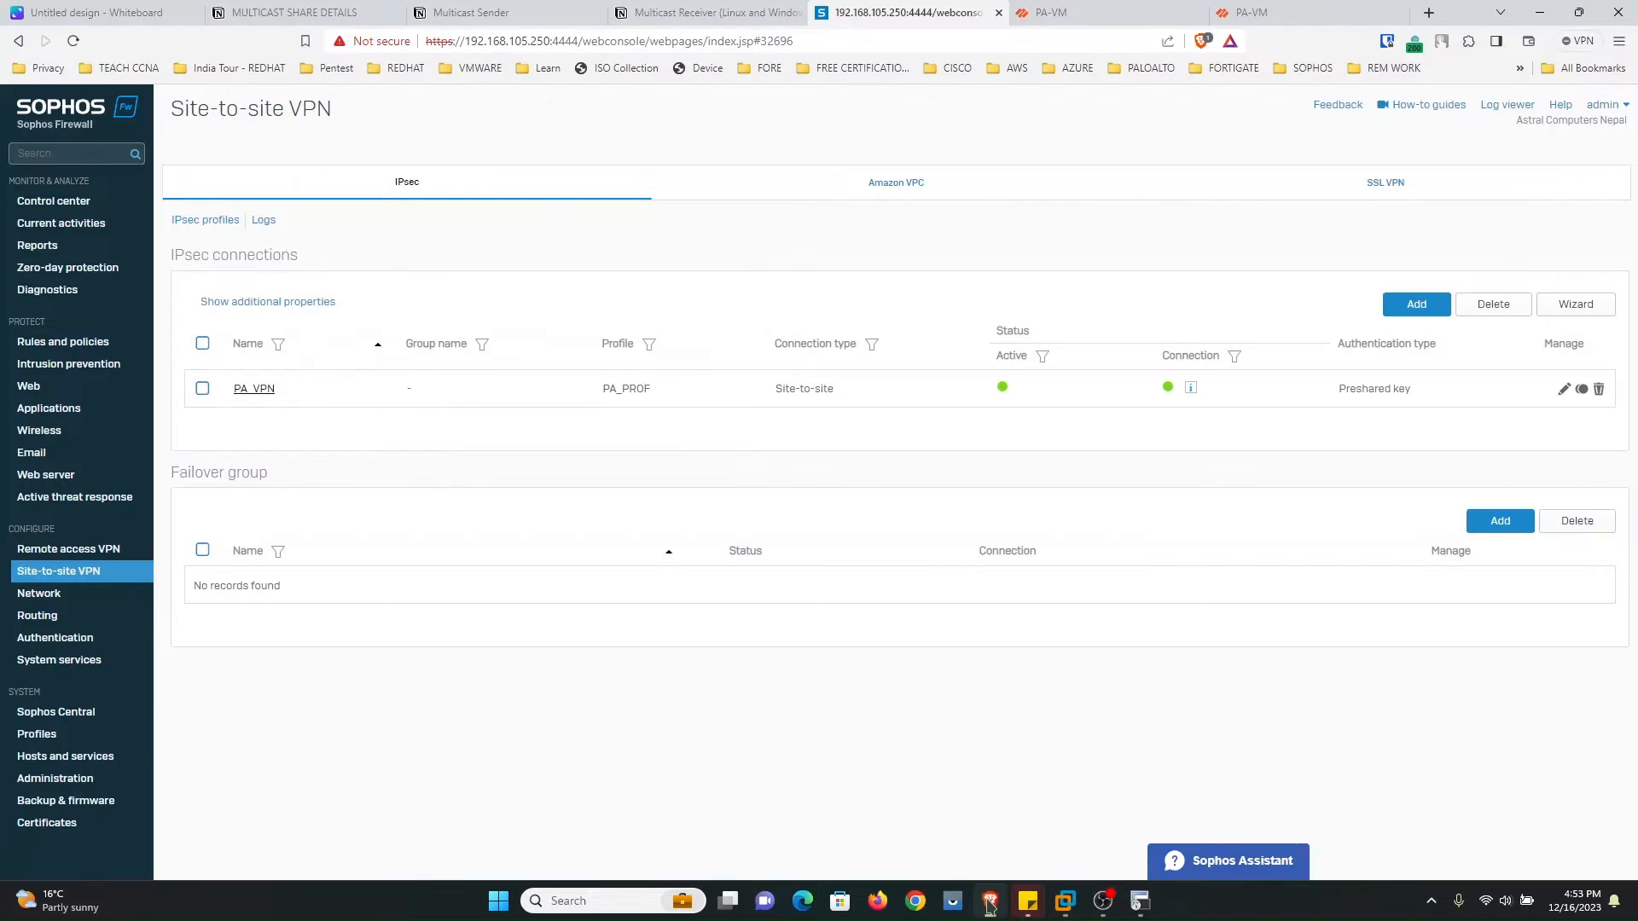
{"action": "left_click", "coordinate": [54, 290]}
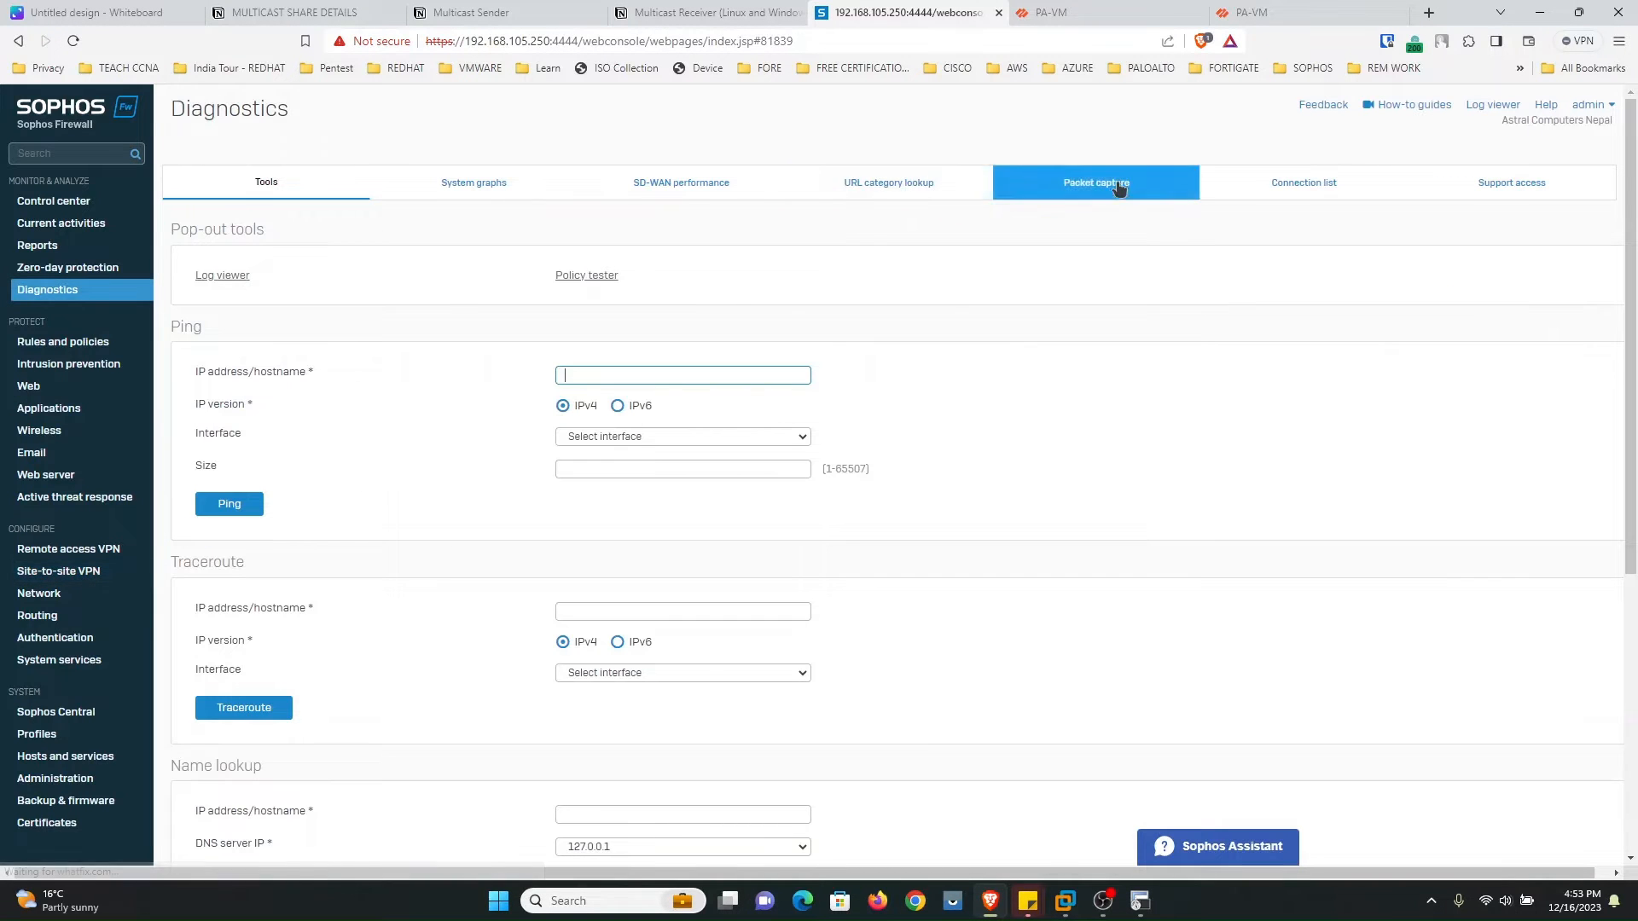
{"action": "left_click", "coordinate": [1113, 182]}
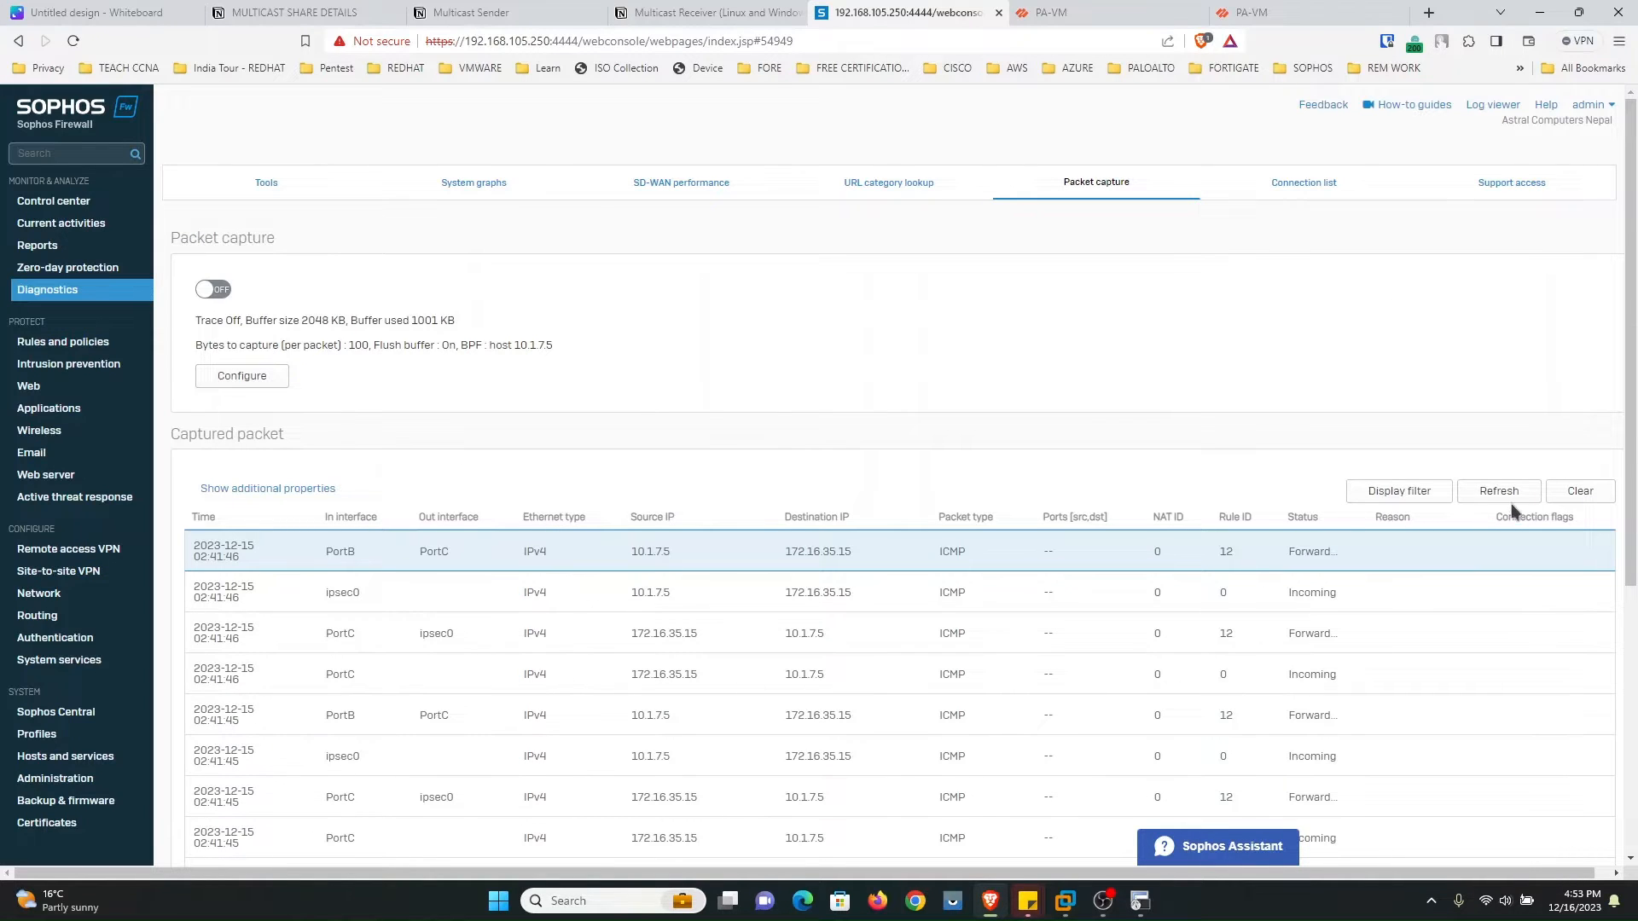
{"action": "left_click", "coordinate": [241, 379]}
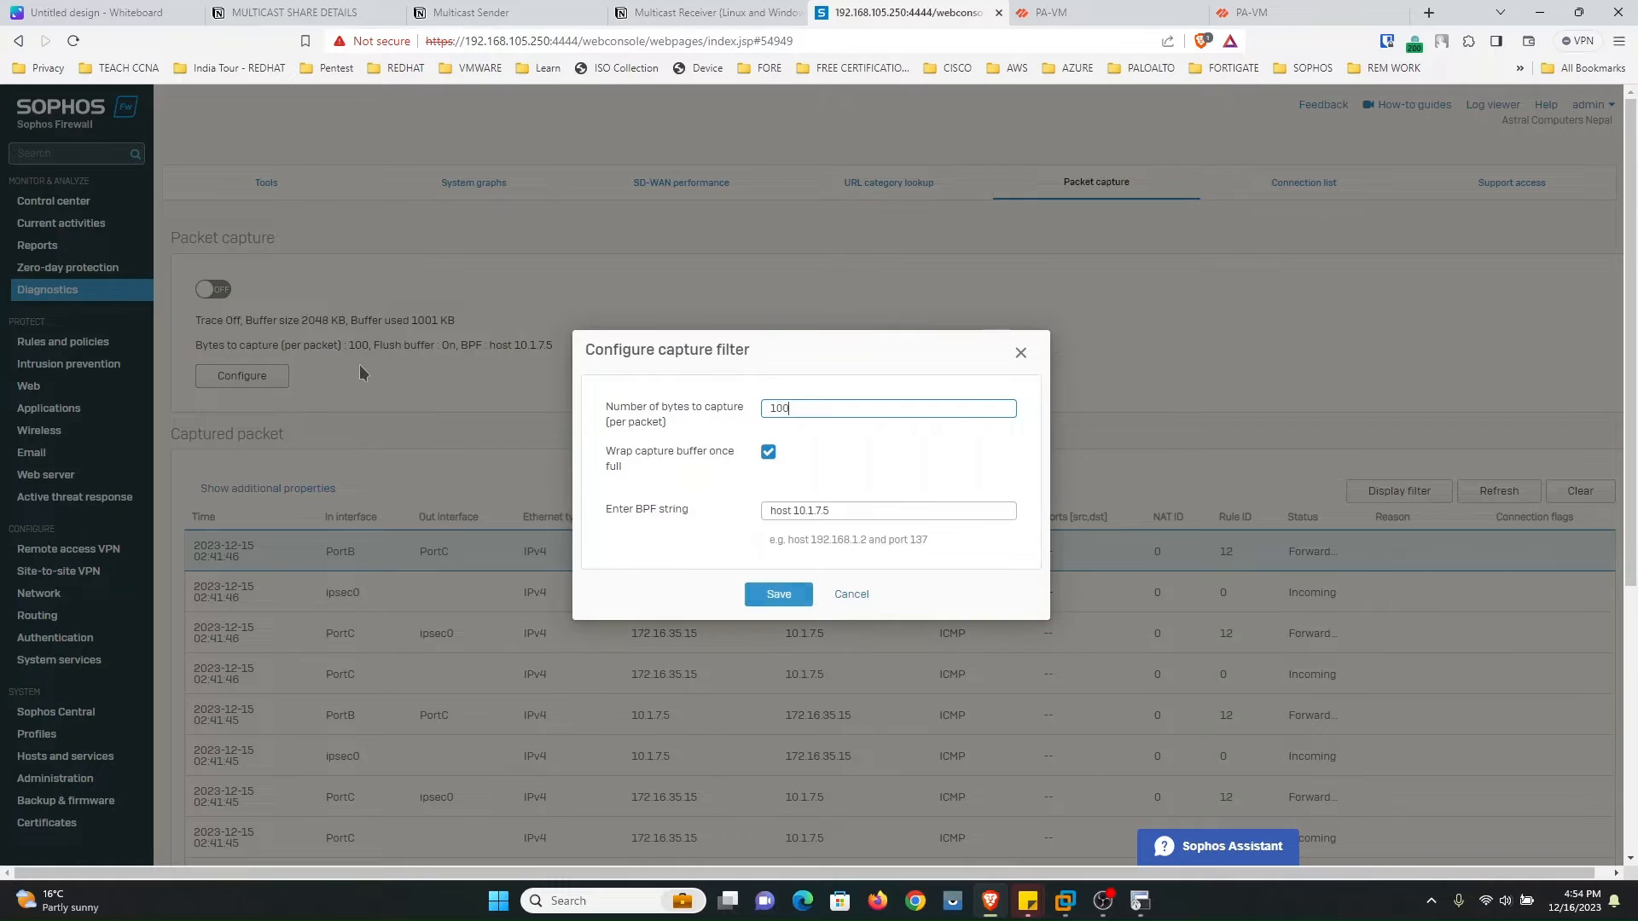
{"action": "left_click", "coordinate": [863, 512]}
{"action": "left_click_drag", "start_coordinate": [828, 512], "coordinate": [795, 516]}
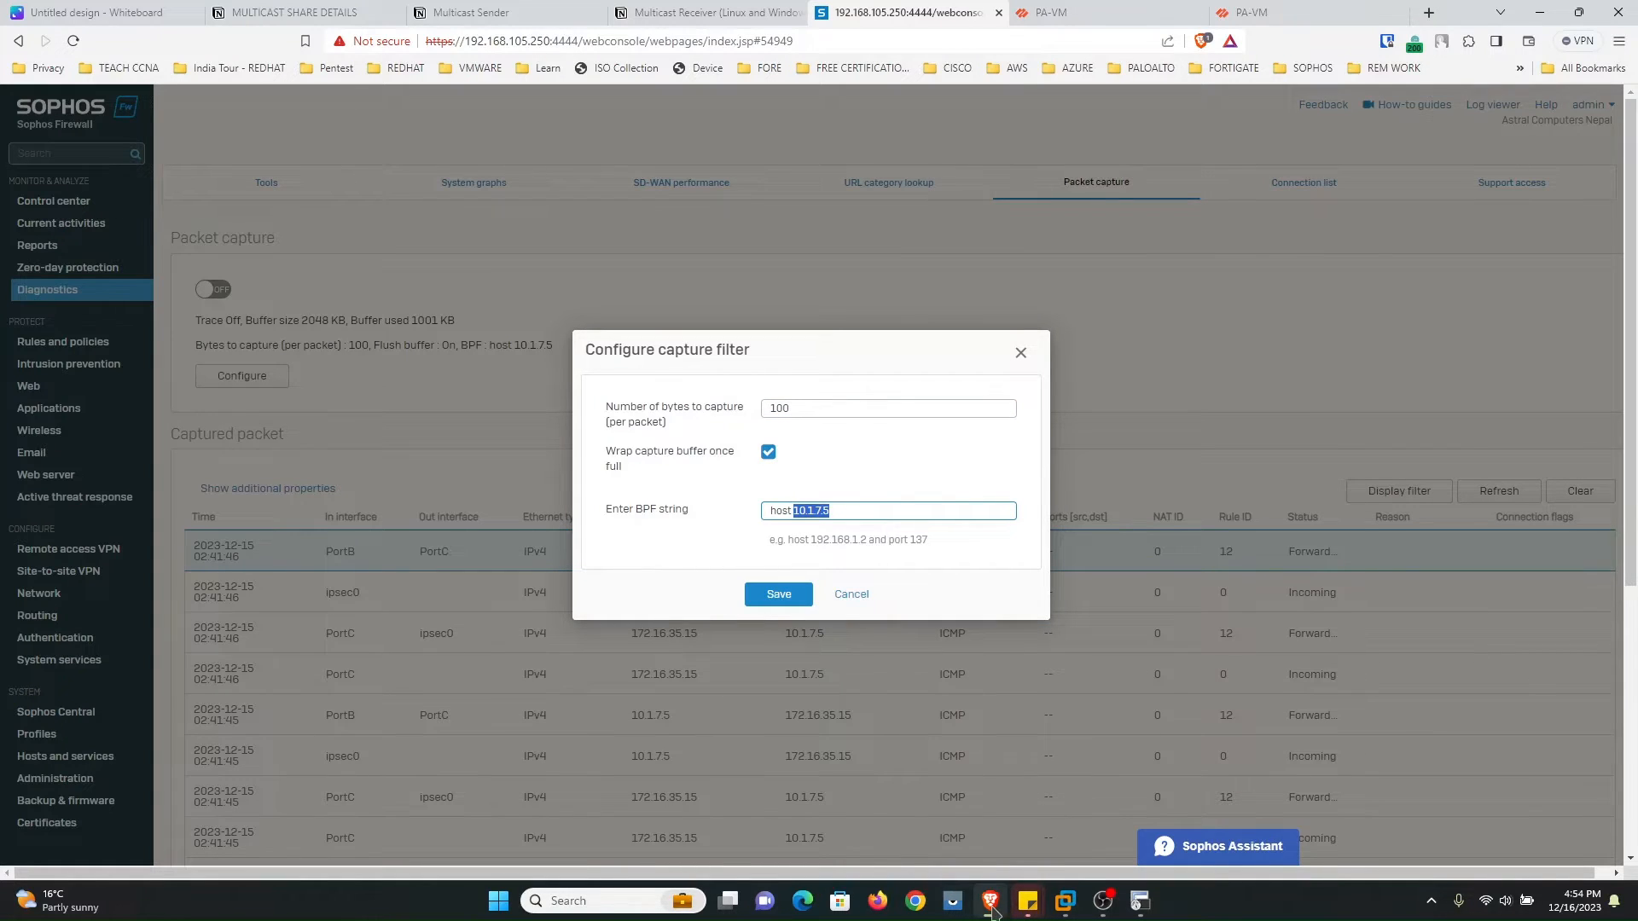
Step: Check the running tcpdump session in the SOPHOS_VM_LAN console and return to the capture filter in the browser
{"action": "mouse_move", "coordinate": [1064, 901]}
{"action": "left_click", "coordinate": [1058, 831]}
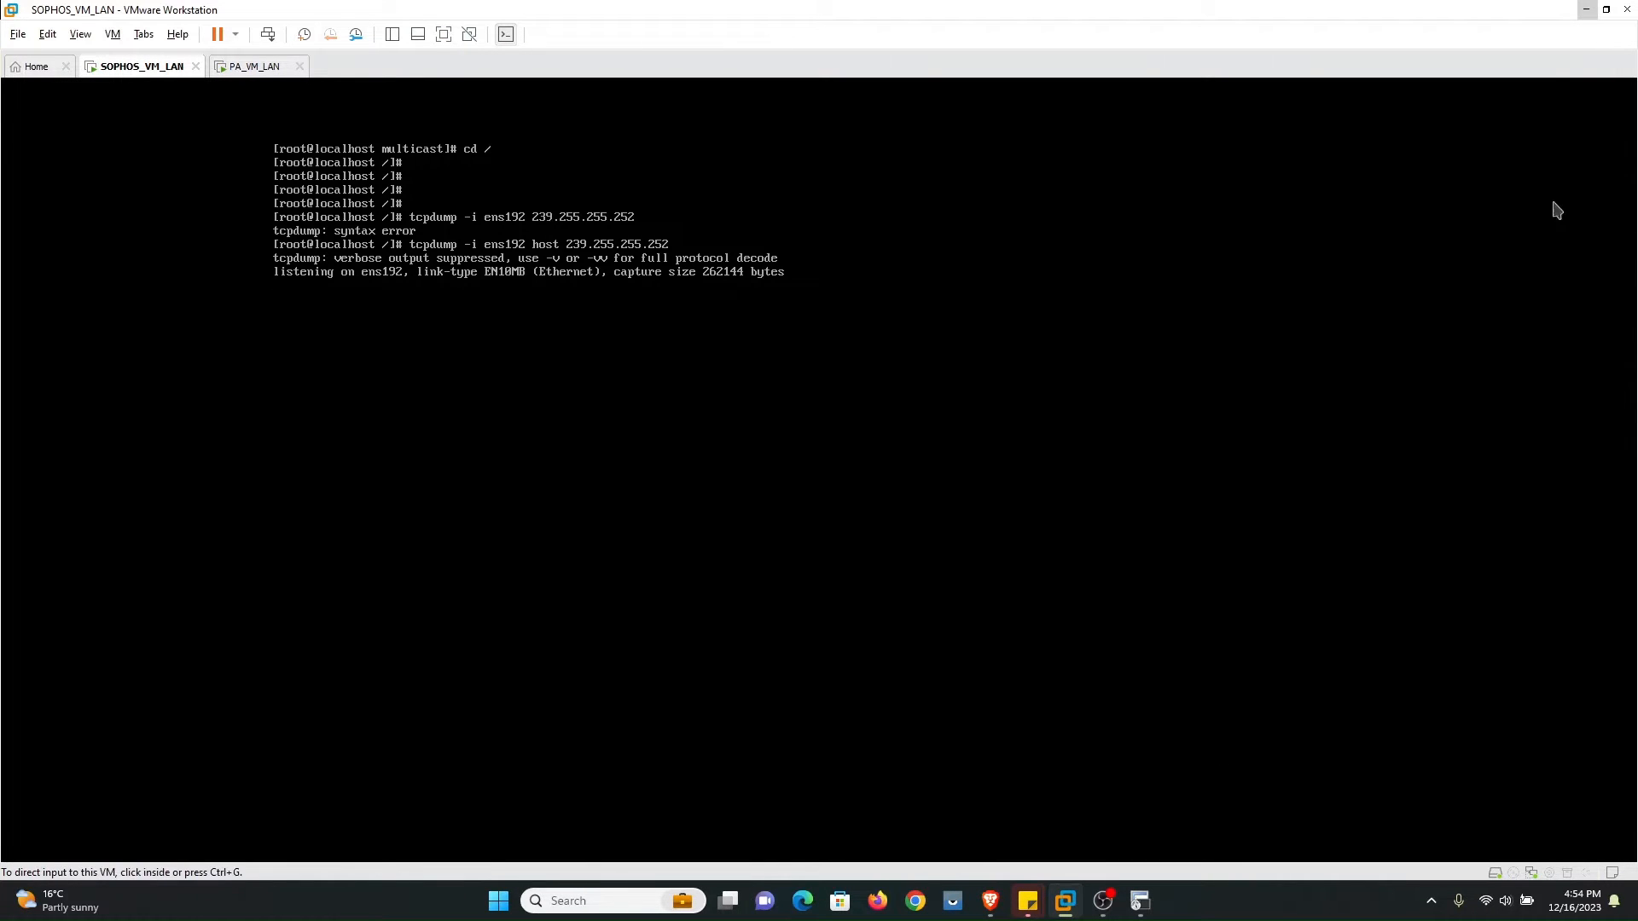
{"action": "left_click", "coordinate": [992, 904]}
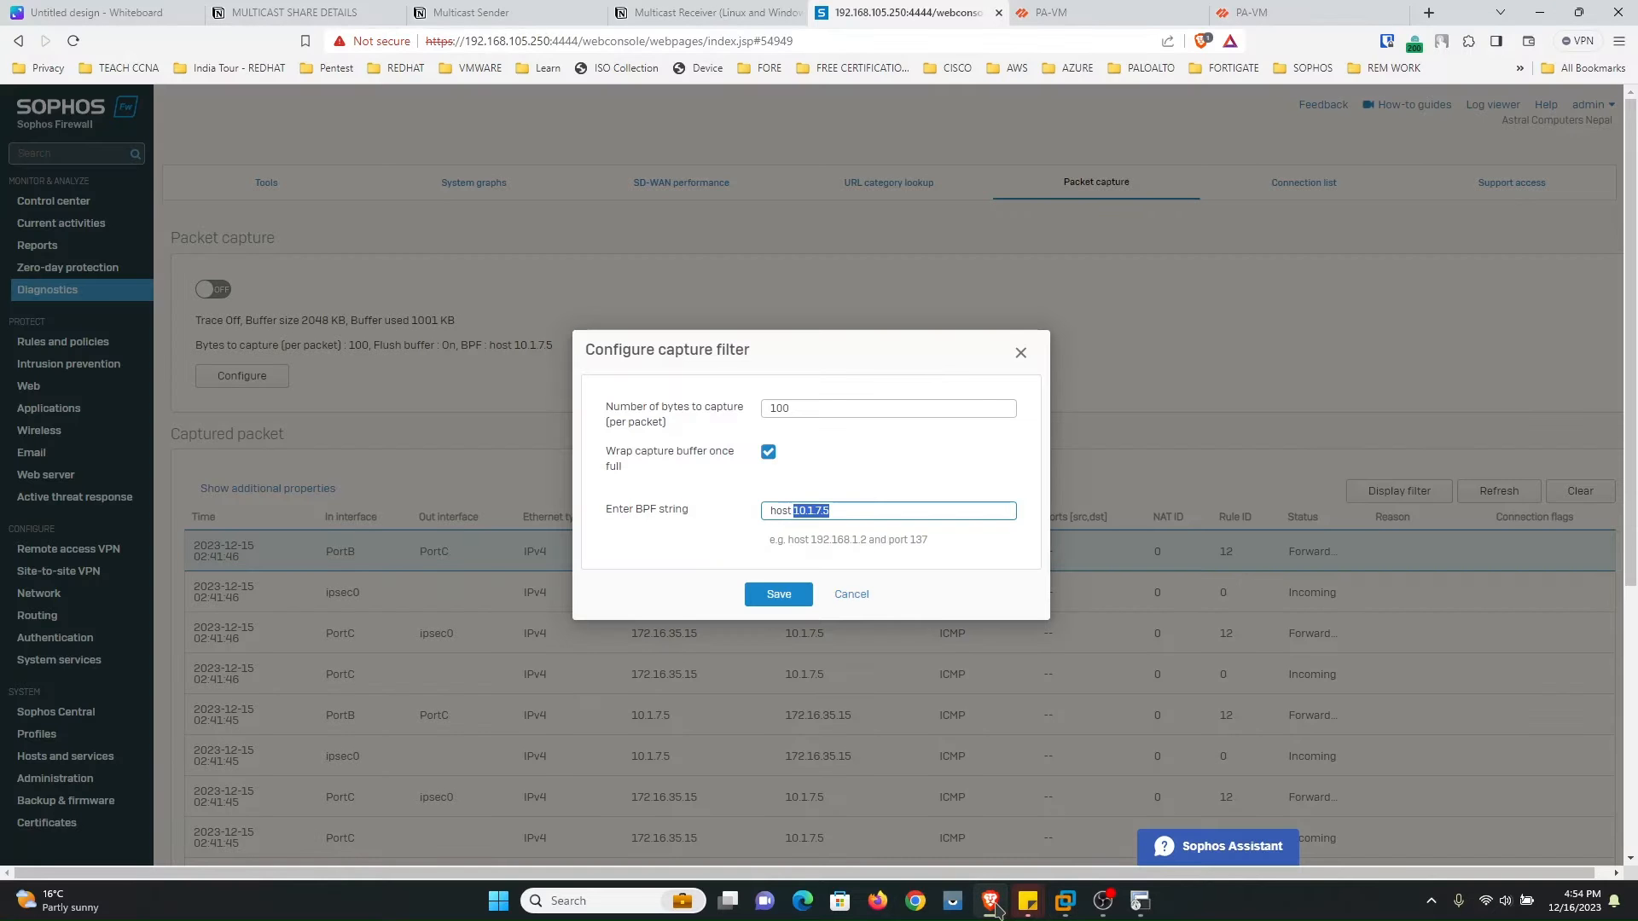
{"action": "mouse_move", "coordinate": [1065, 903]}
{"action": "left_click", "coordinate": [1068, 804]}
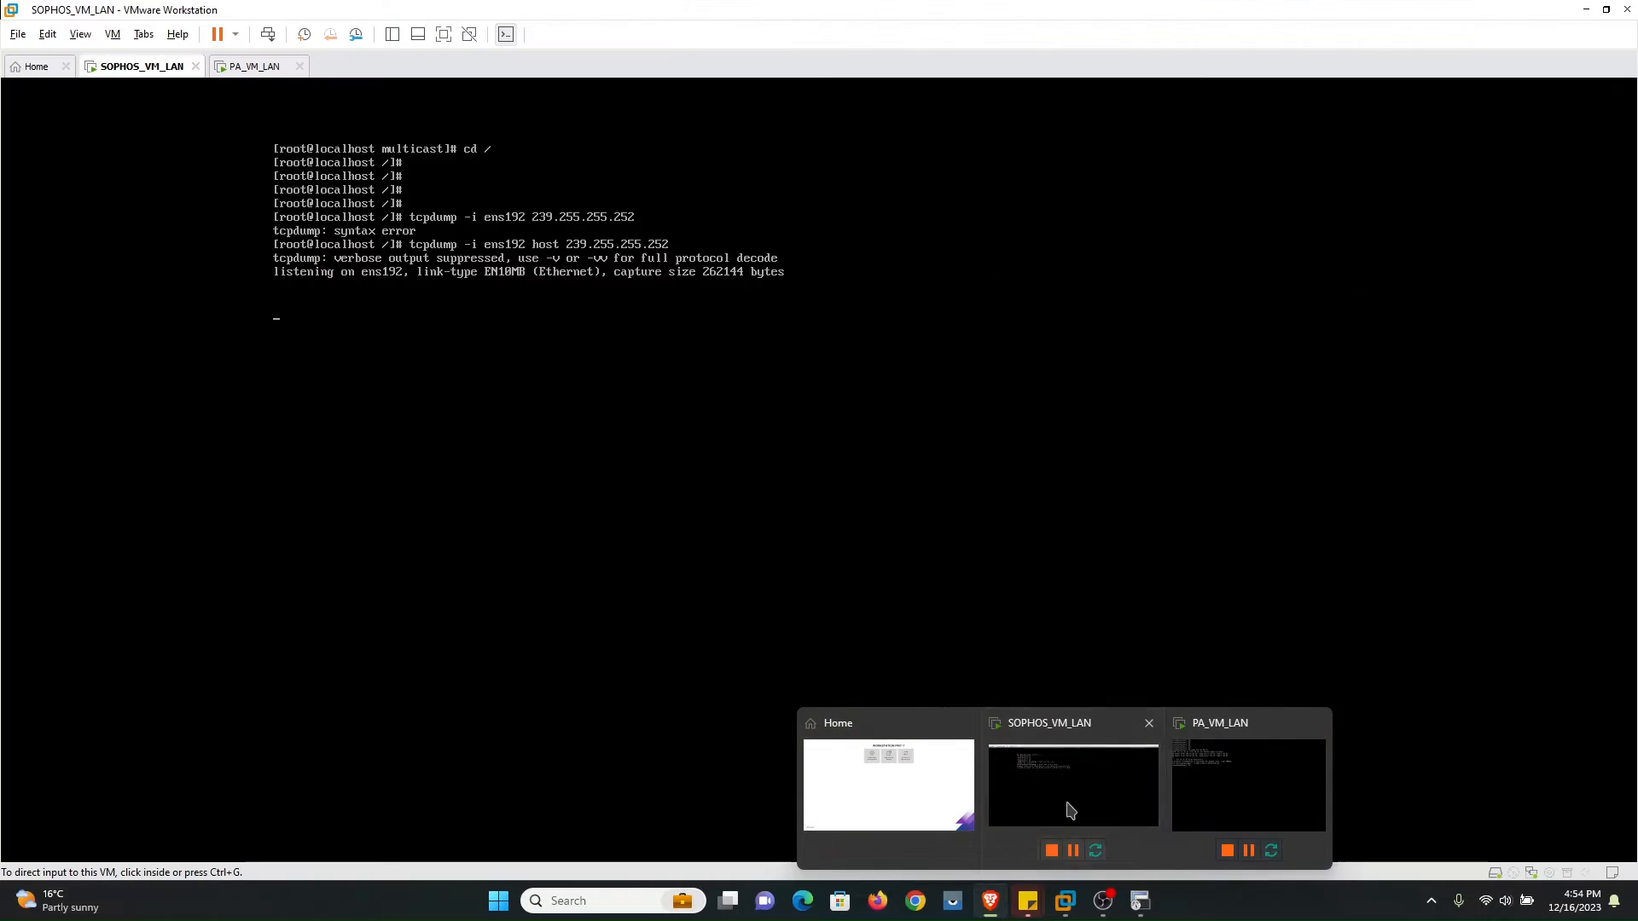
{"action": "left_click", "coordinate": [1584, 11]}
Step: Set the capture filter's BPF string to "host 239.255.255.252 and port 5003", save it, and clear the previously captured packets
{"action": "type", "text": "239.255.255.252 and port 5003"}
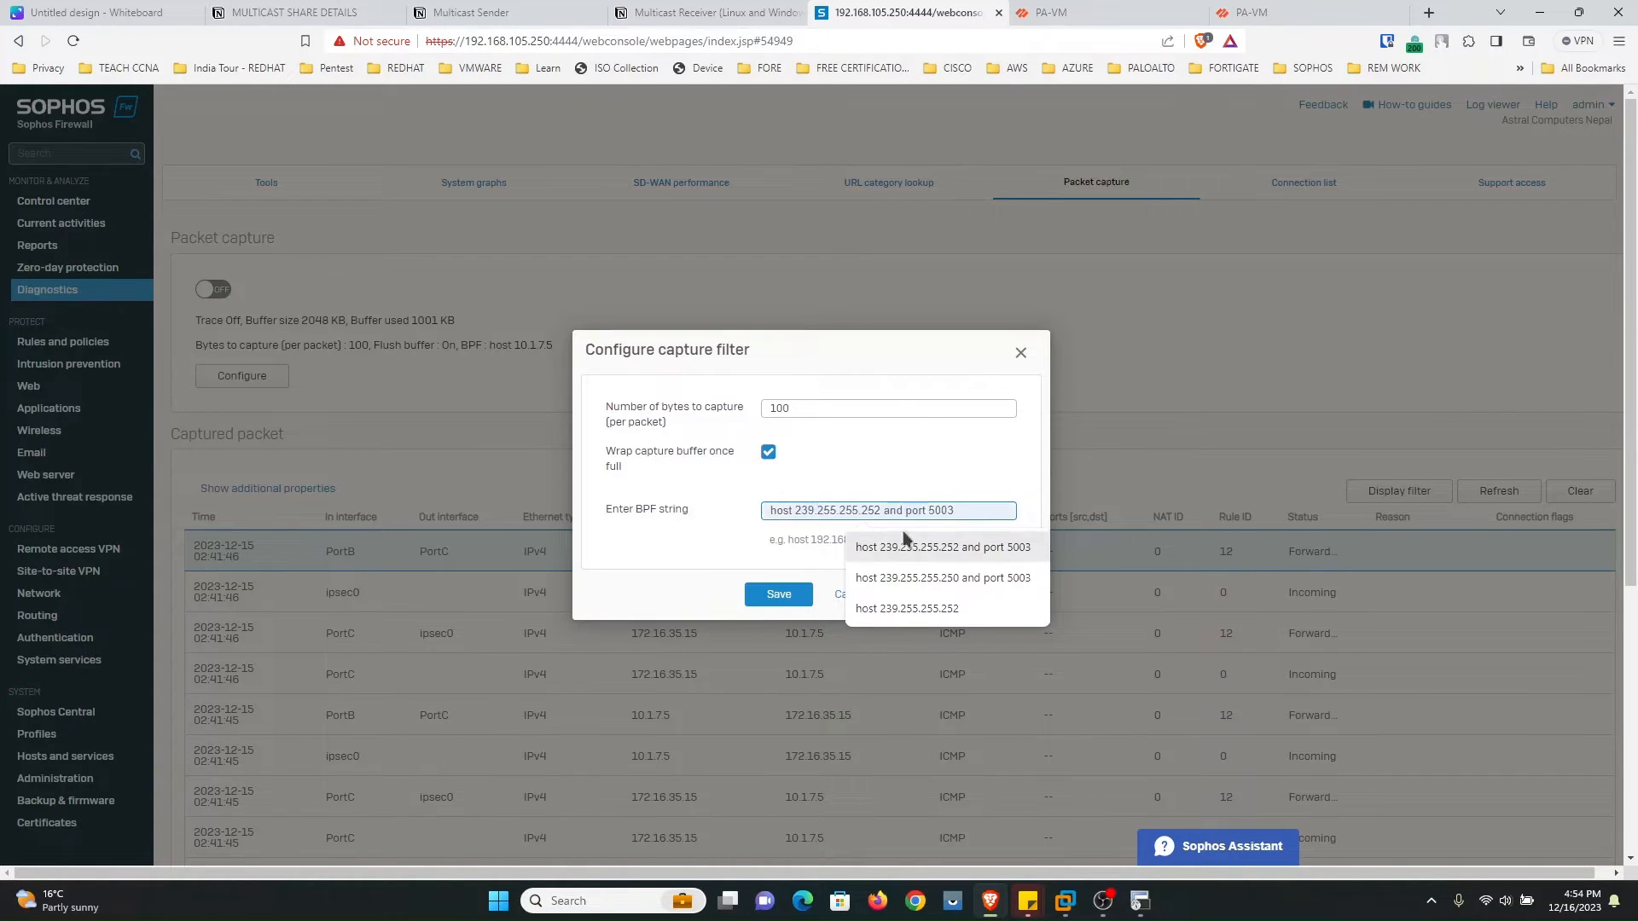
{"action": "left_click", "coordinate": [931, 547]}
{"action": "left_click_drag", "start_coordinate": [965, 504], "coordinate": [928, 516]}
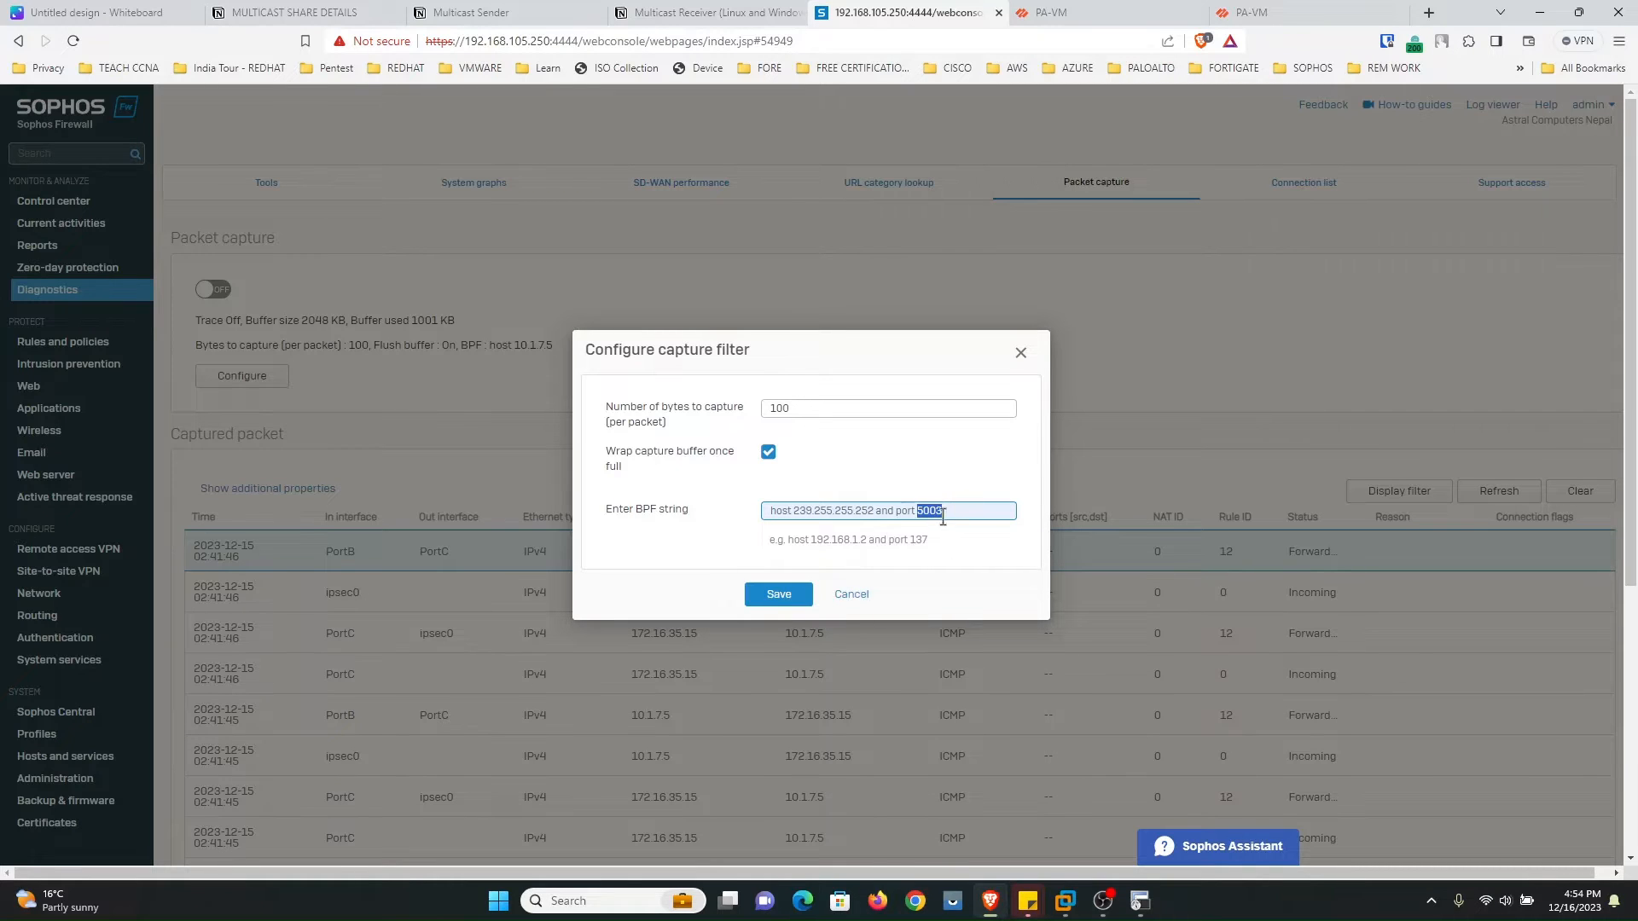
{"action": "left_click", "coordinate": [778, 594]}
{"action": "left_click", "coordinate": [1566, 472]}
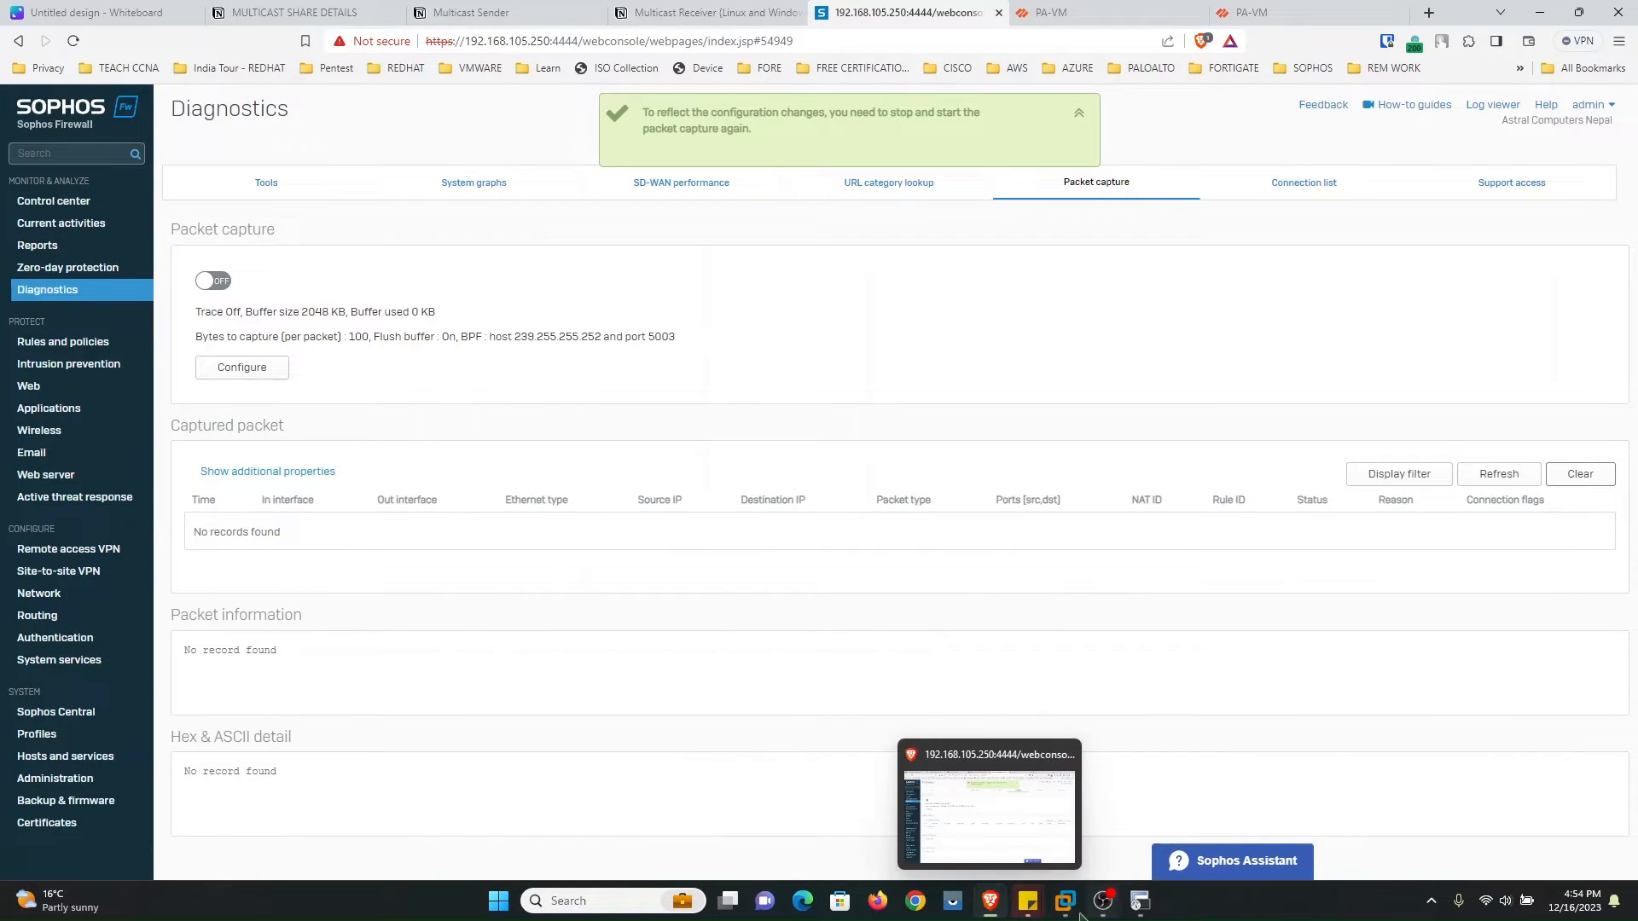
Step: Examine the tcpdump output for 239.255.255.252 in the SOPHOS_VM_LAN console and return to Sophos packet capture in the browser
{"action": "mouse_move", "coordinate": [1065, 901]}
{"action": "left_click", "coordinate": [1071, 786]}
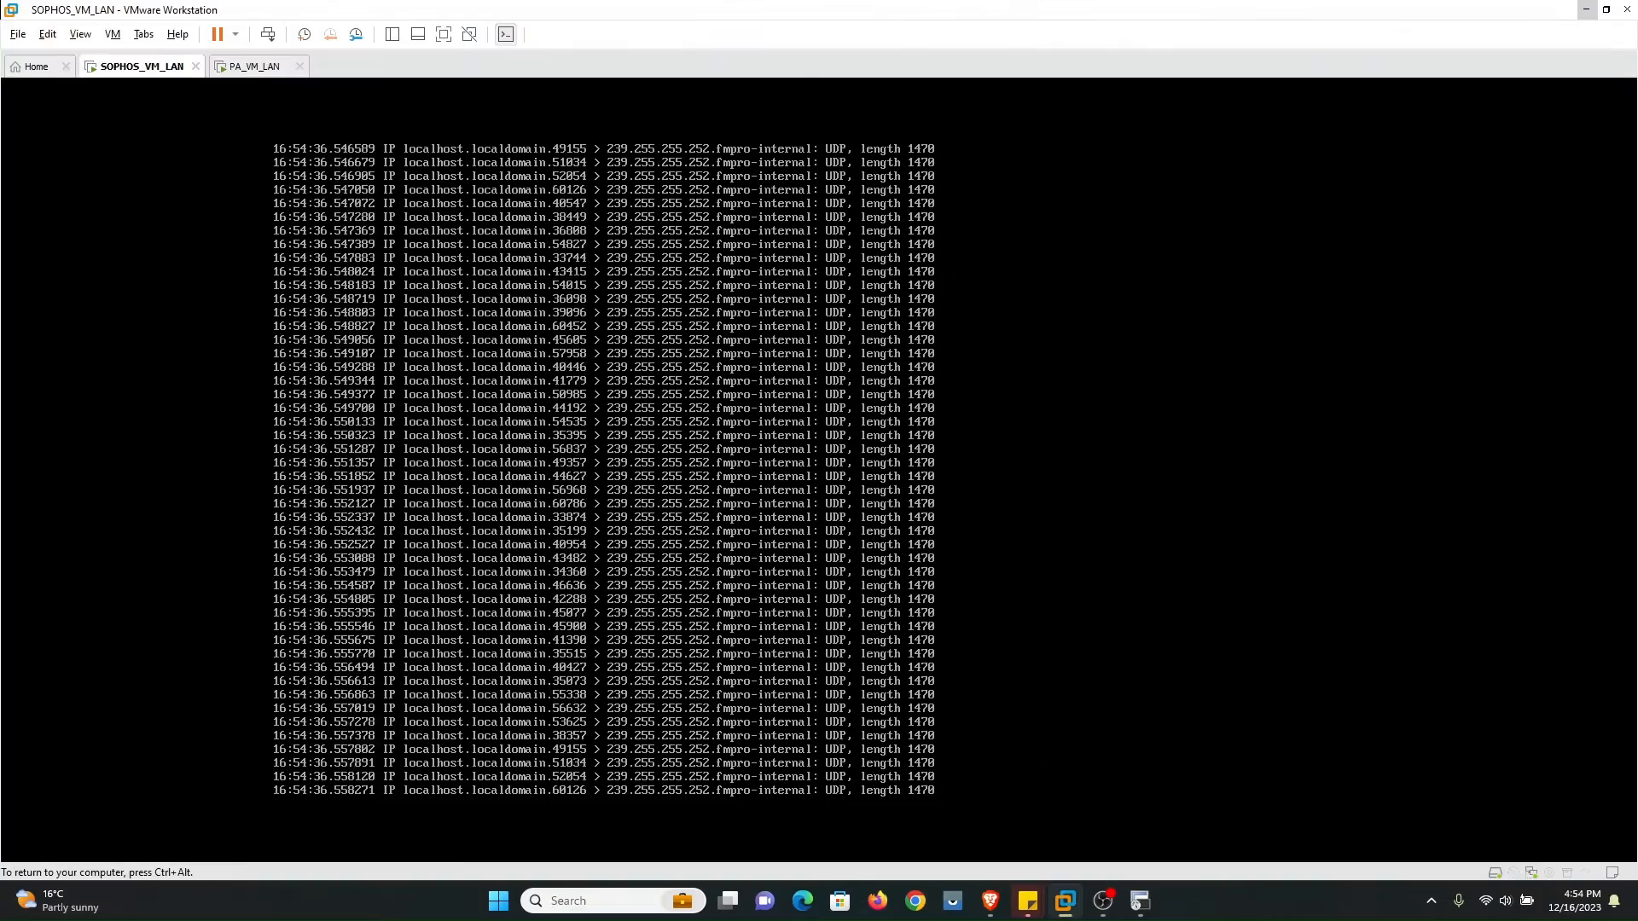
{"action": "left_click", "coordinate": [1635, 475]}
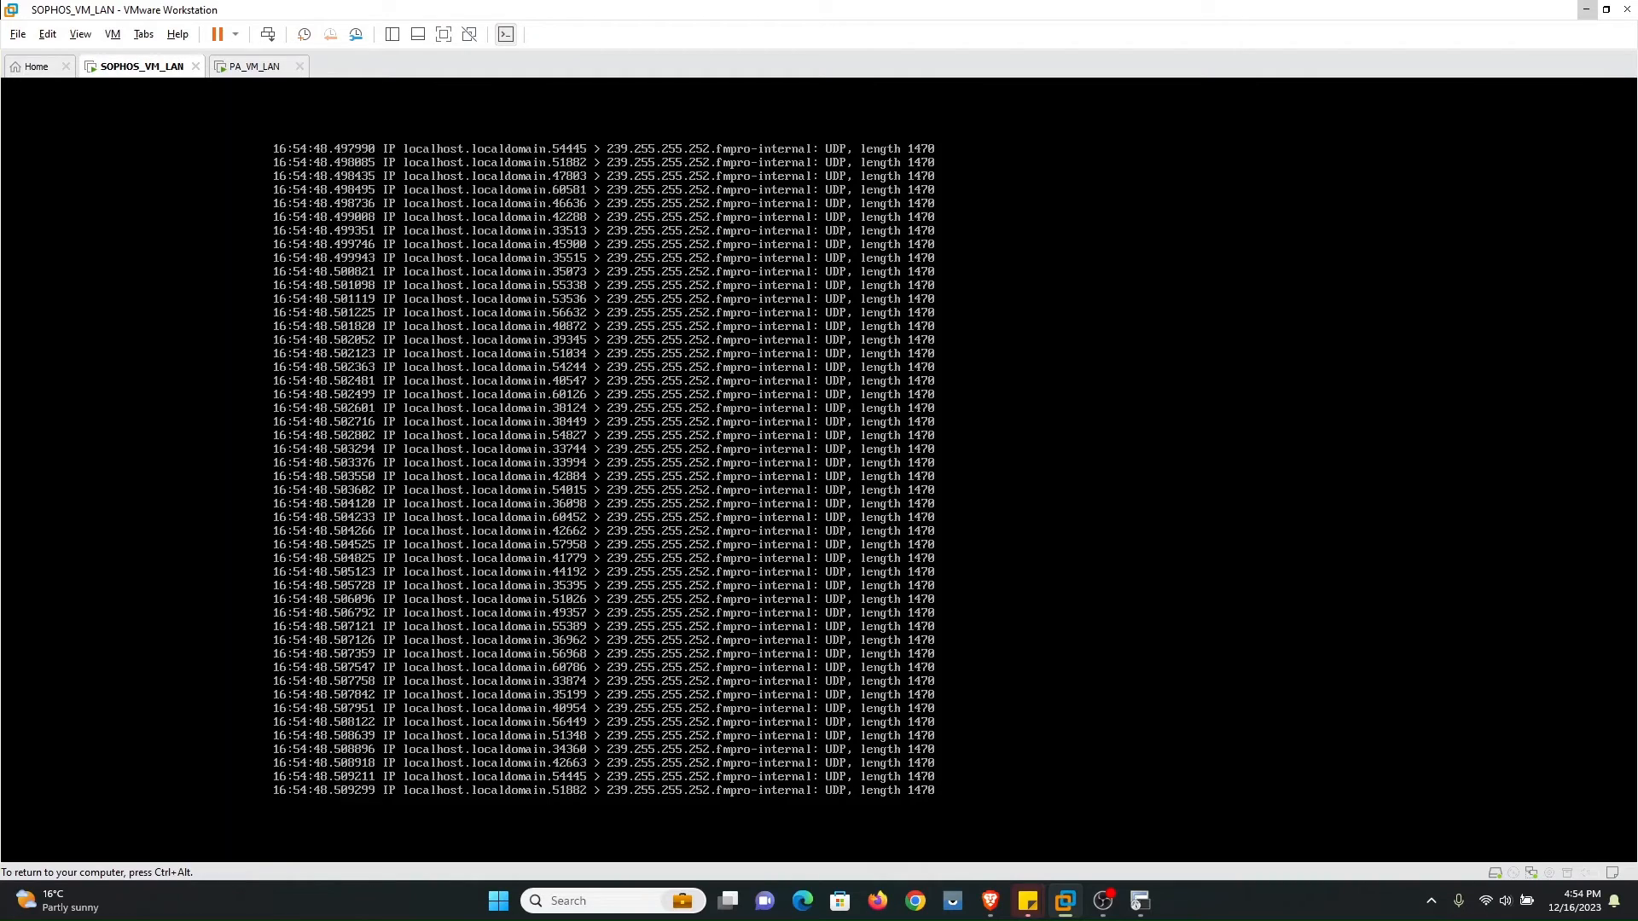
{"action": "key", "text": "ctrl+alt"}
{"action": "left_click", "coordinate": [990, 902]}
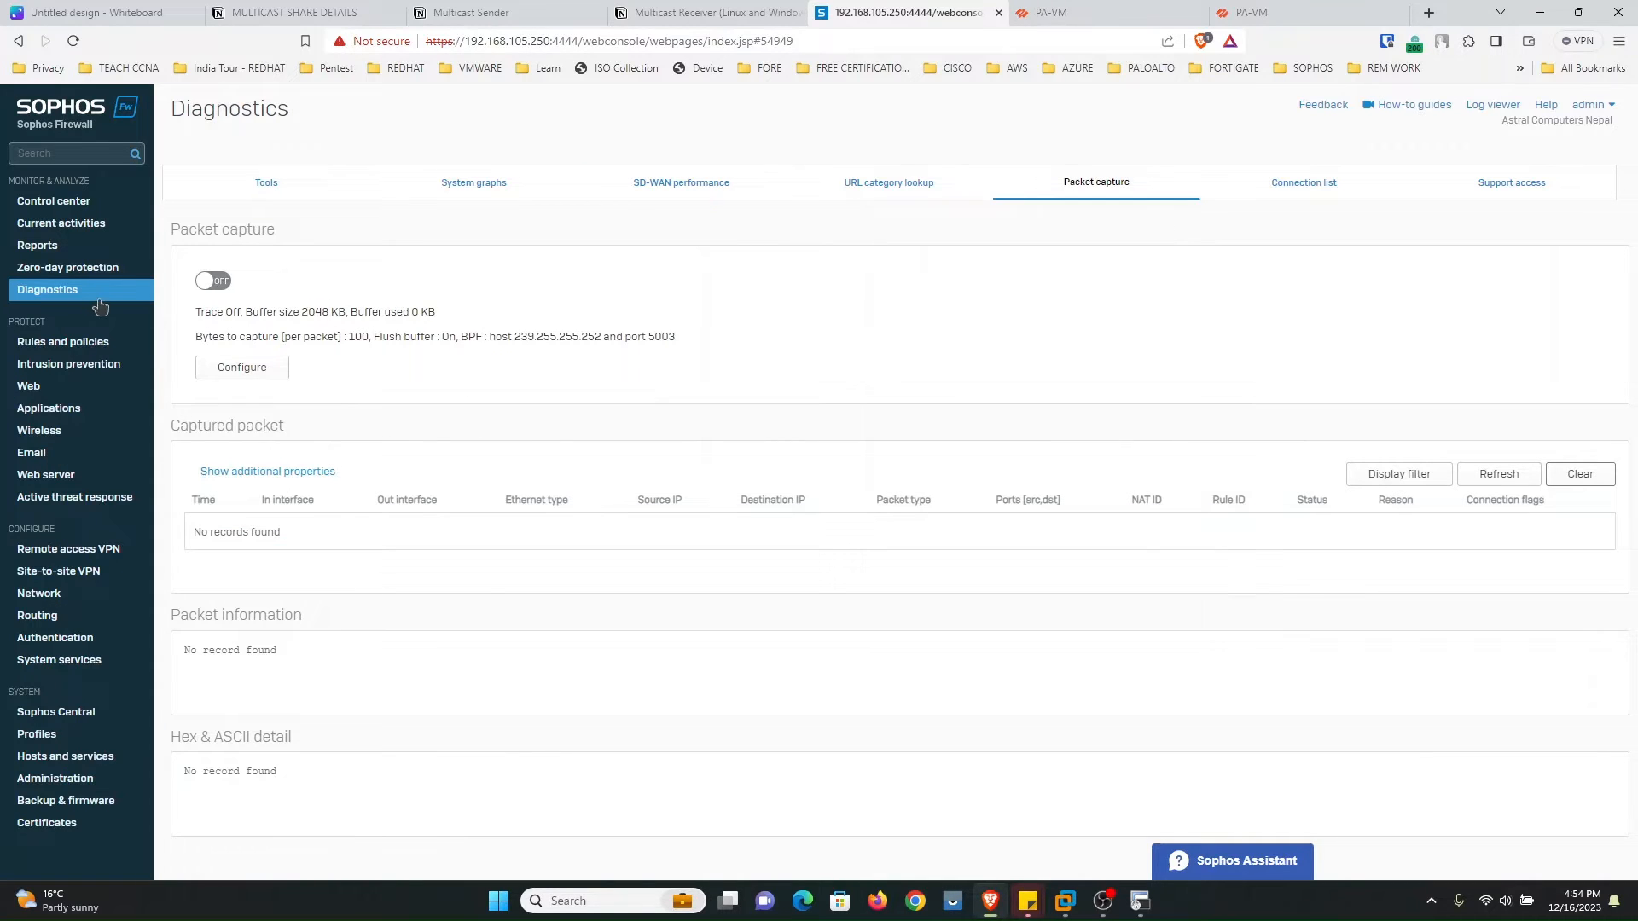
Step: Turn on the Sophos packet capture and examine the source and destination IPs of the captured packets
{"action": "left_click", "coordinate": [215, 281]}
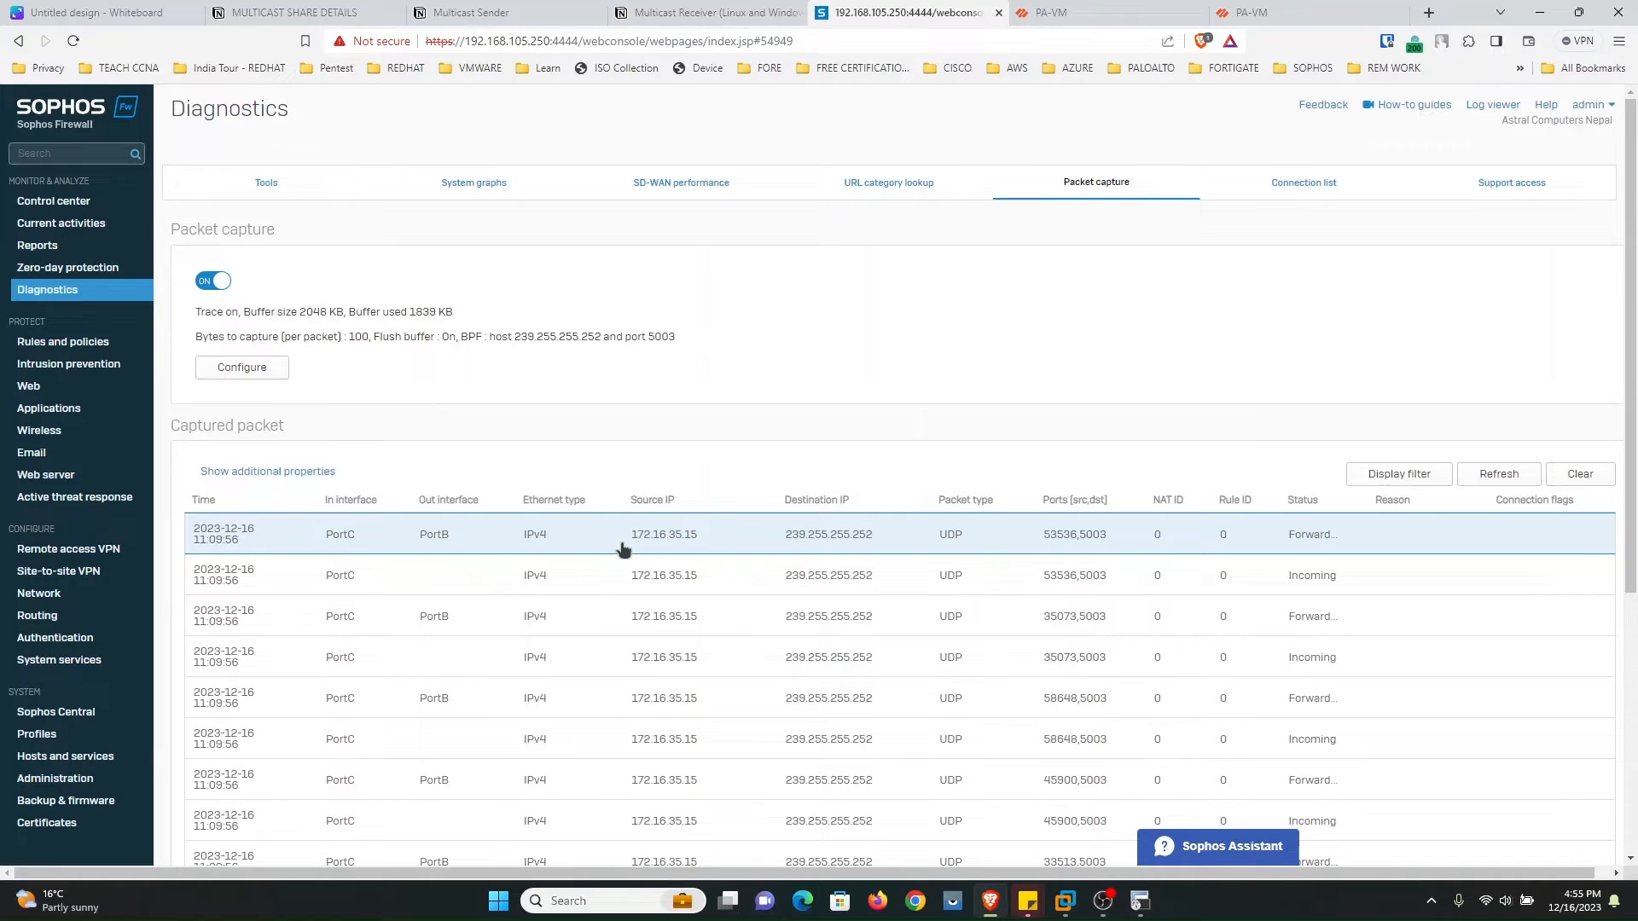
{"action": "left_click_drag", "start_coordinate": [622, 548], "coordinate": [702, 549]}
{"action": "left_click_drag", "start_coordinate": [777, 544], "coordinate": [877, 547]}
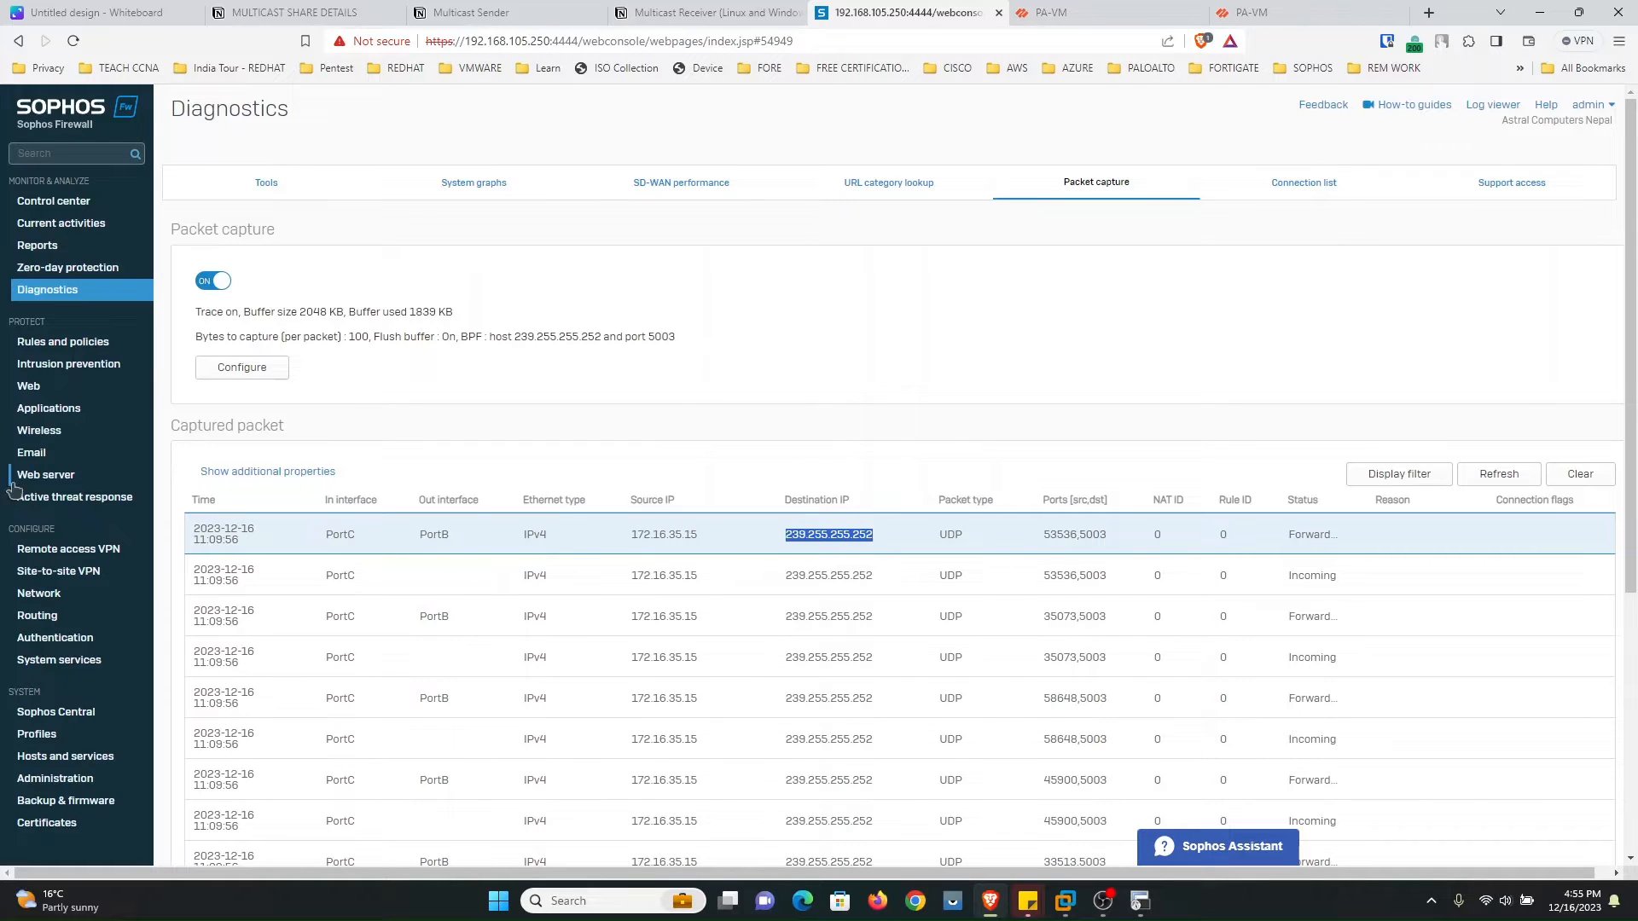
{"action": "scroll", "coordinate": [429, 736], "scroll_direction": "down", "scroll_amount": 2}
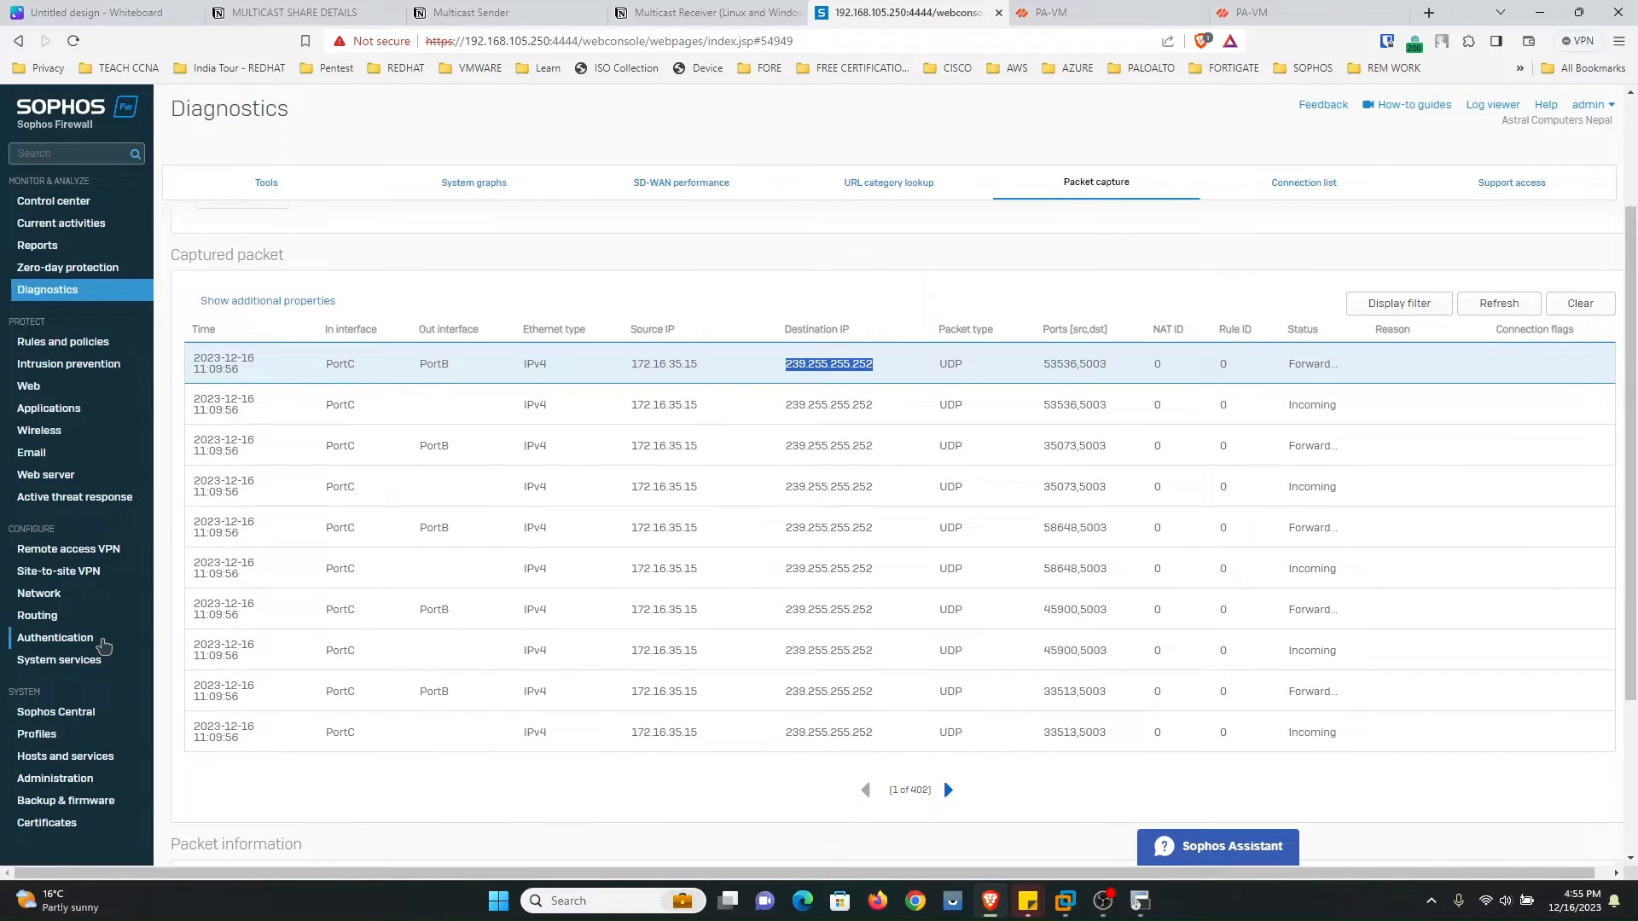
Step: Open the Sophos routing settings and check the running ping to 192.168.102.2 in the Sophos SSH session
{"action": "scroll", "coordinate": [508, 522], "scroll_direction": "up", "scroll_amount": 1}
{"action": "scroll", "coordinate": [508, 522], "scroll_direction": "up", "scroll_amount": 3}
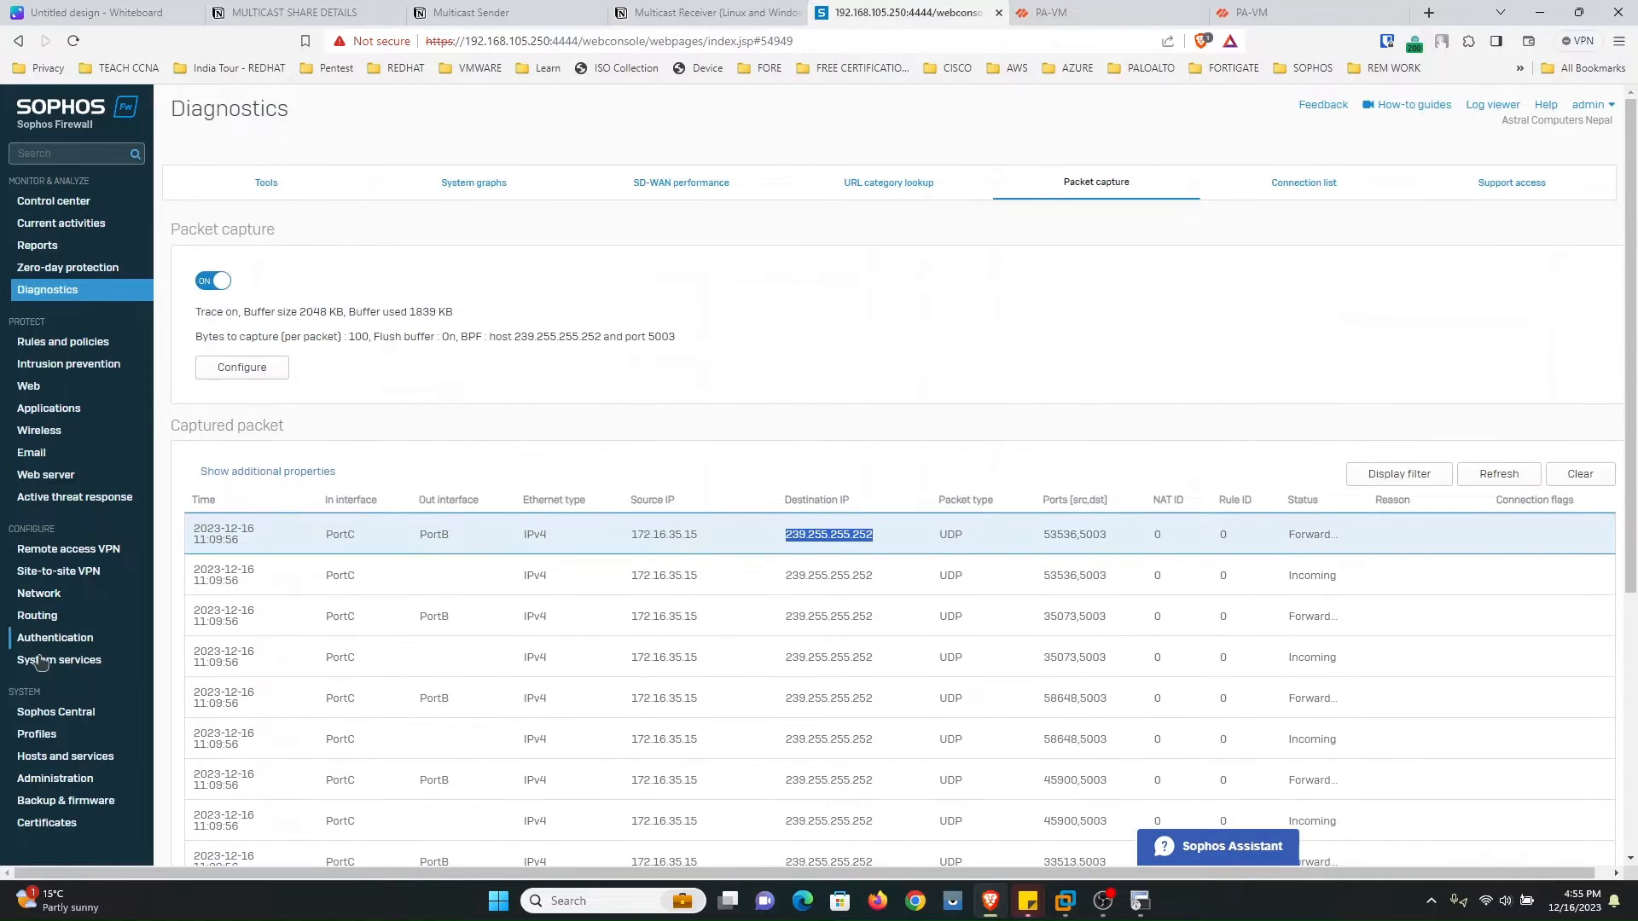
{"action": "left_click", "coordinate": [47, 615]}
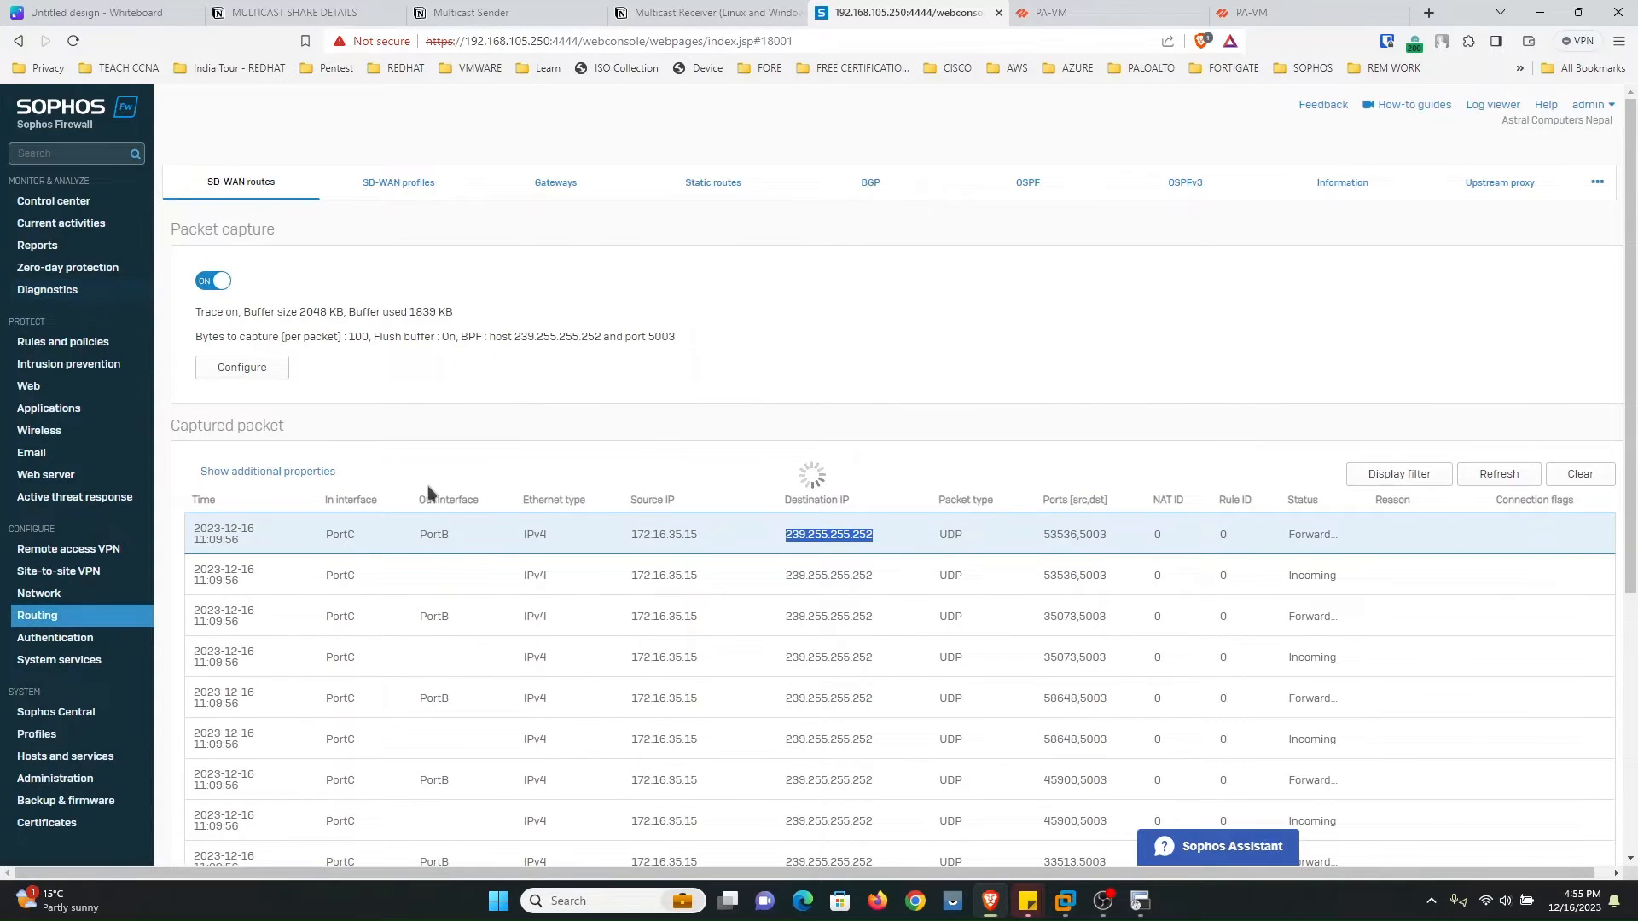
{"action": "left_click", "coordinate": [1141, 904]}
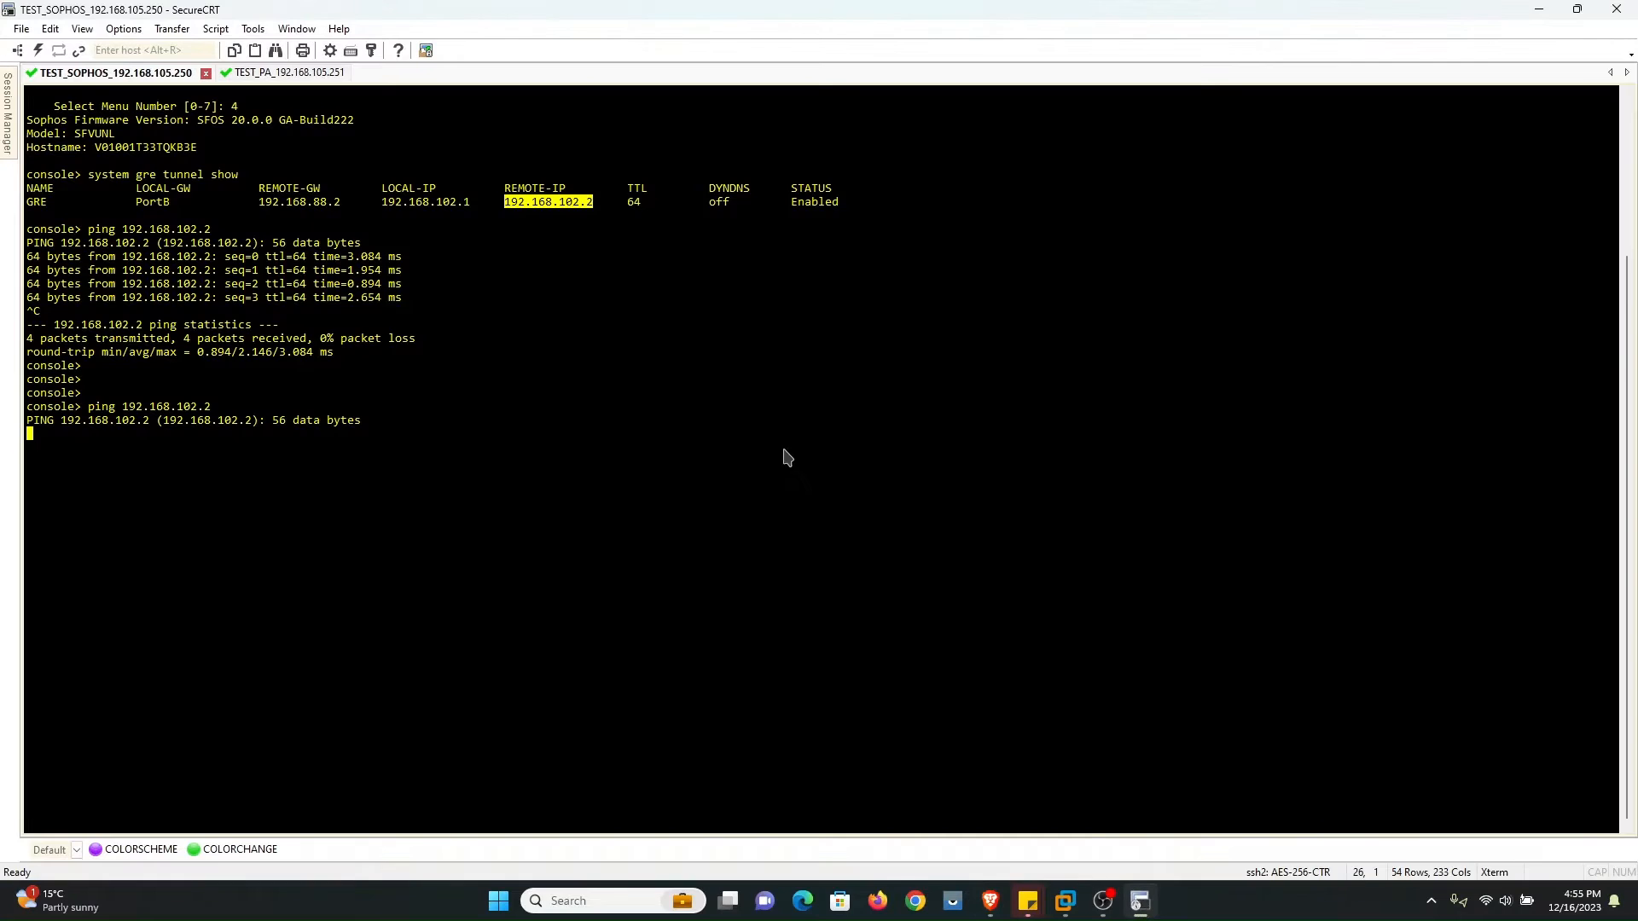
{"action": "left_click", "coordinate": [720, 402]}
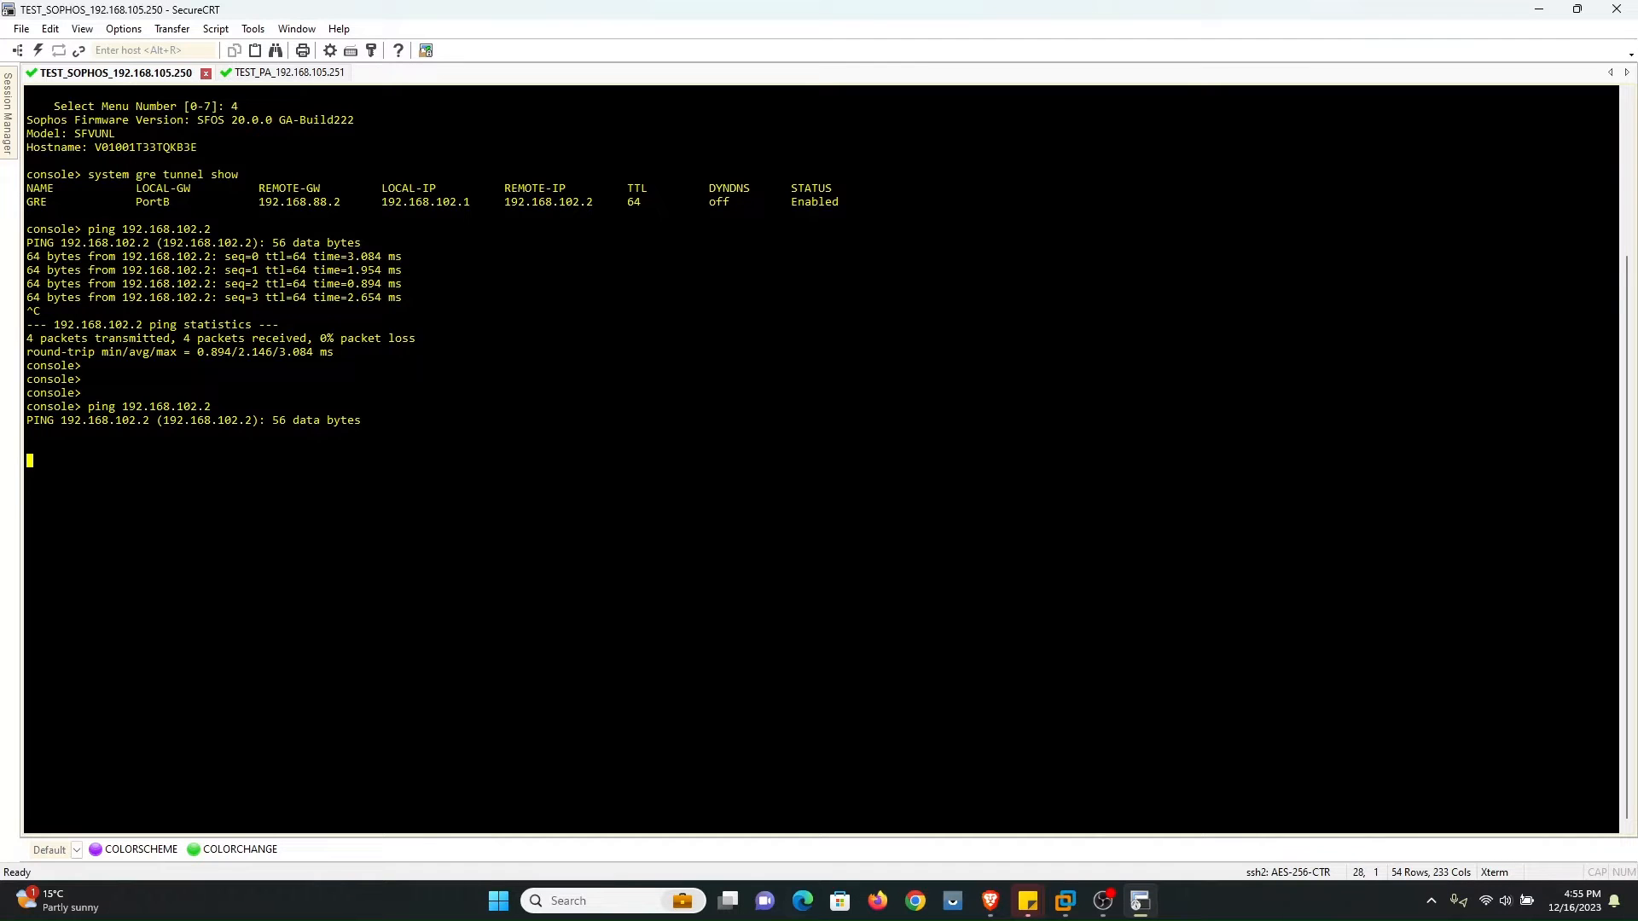
{"action": "left_click", "coordinate": [990, 901]}
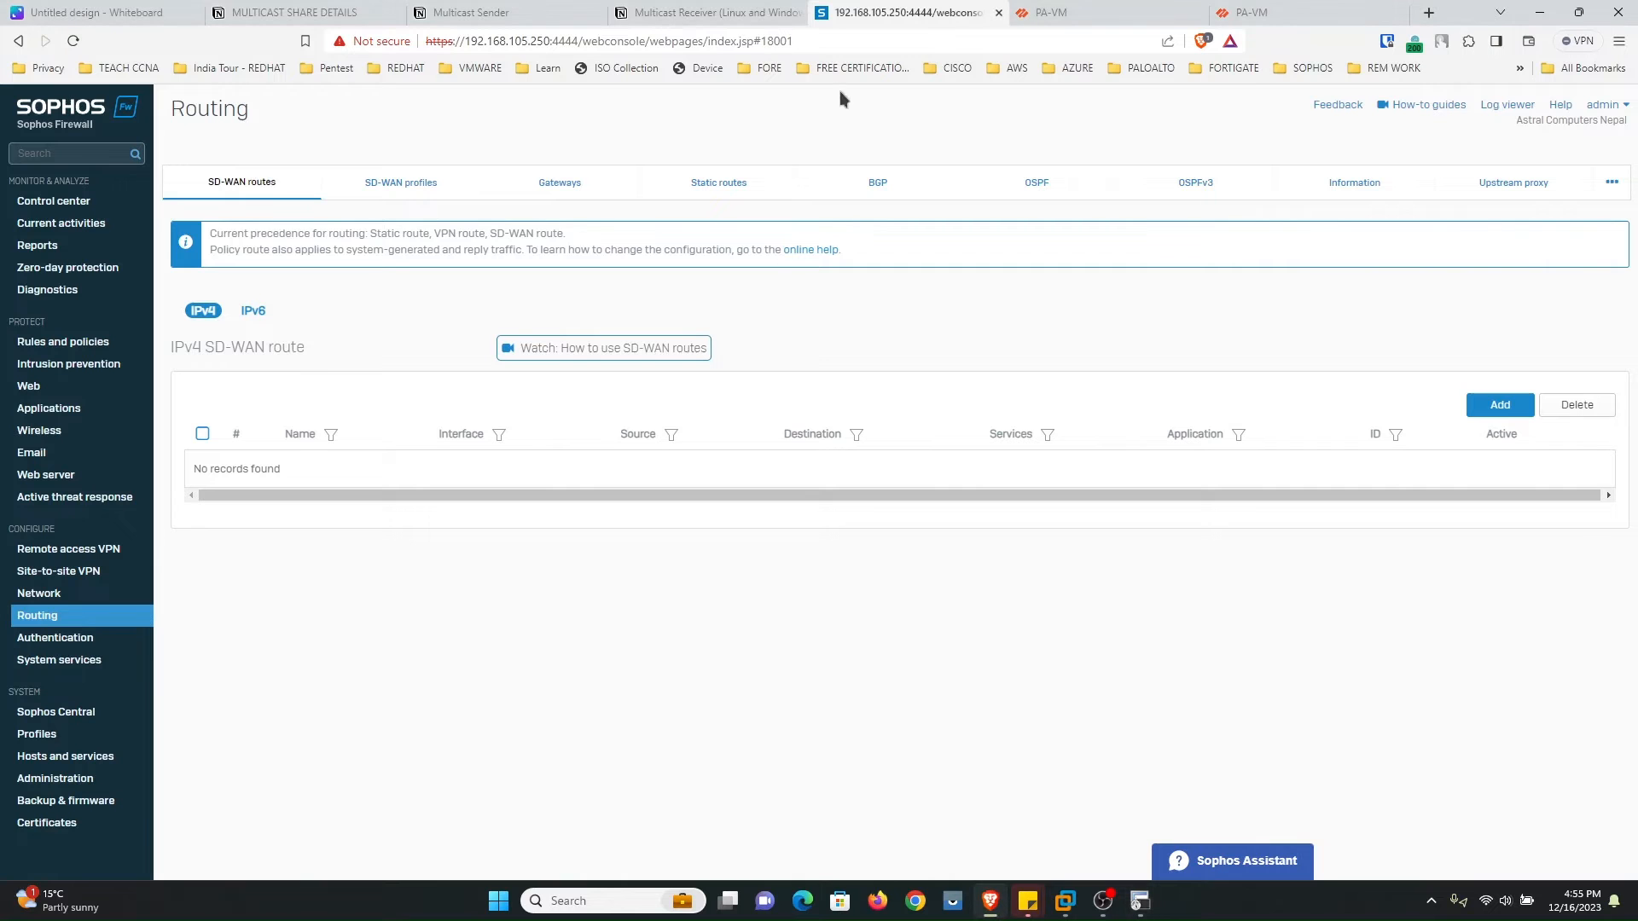
Step: On the Palo Alto firewall, set the management profile of tunnel.80 to PING_ONLY and commit all changes
{"action": "left_click", "coordinate": [1111, 10]}
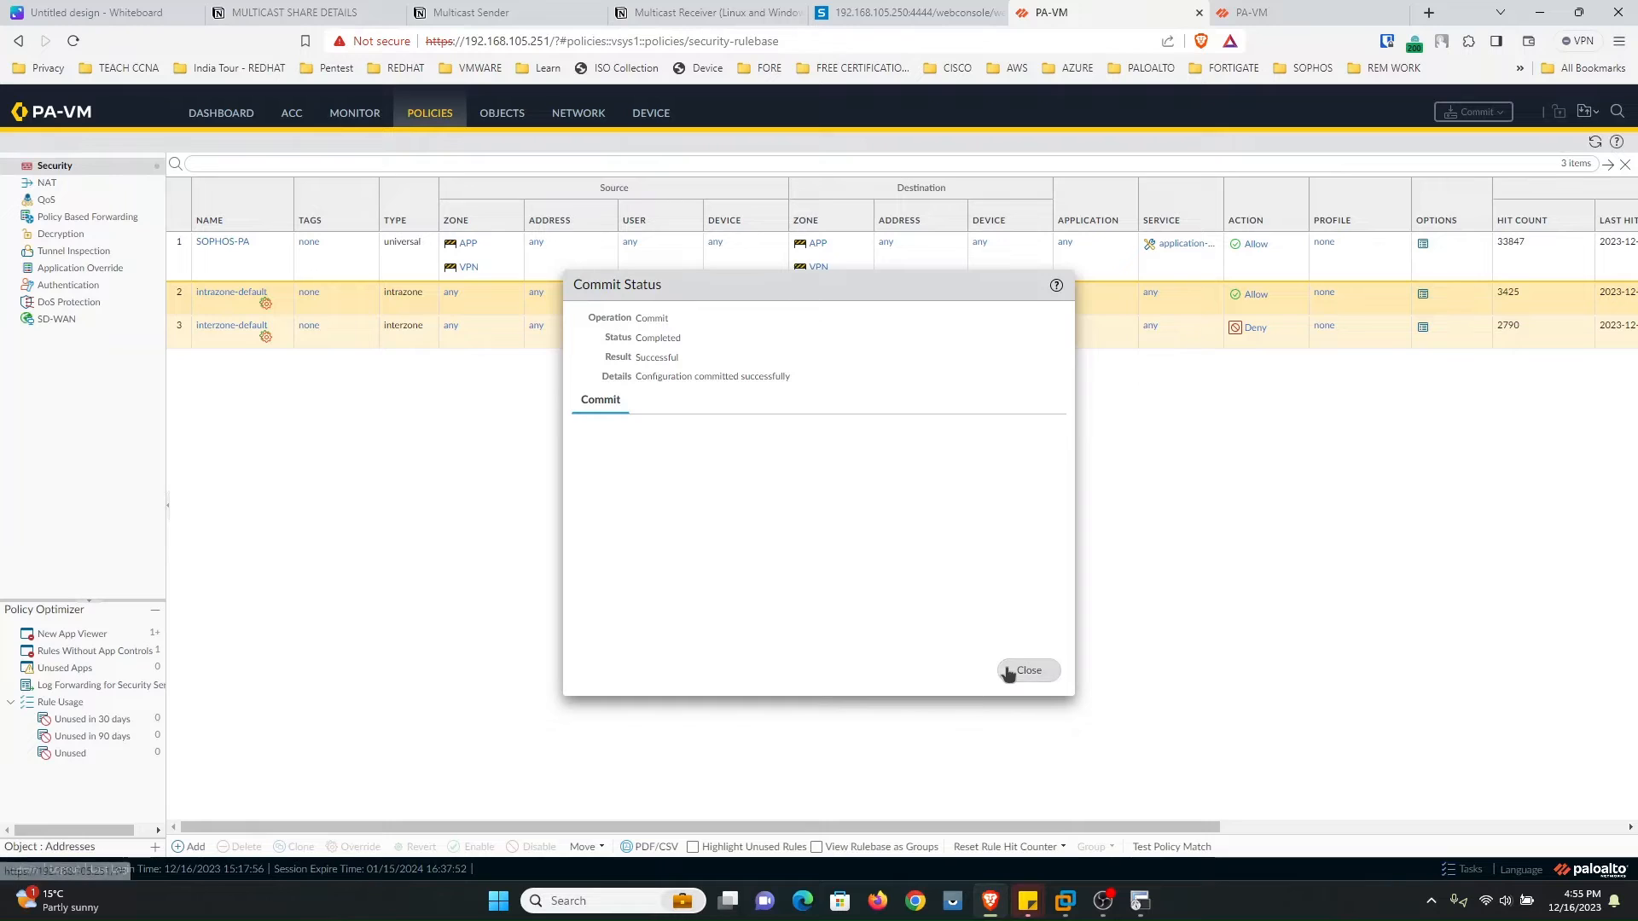
{"action": "left_click", "coordinate": [1007, 671]}
{"action": "left_click", "coordinate": [569, 128]}
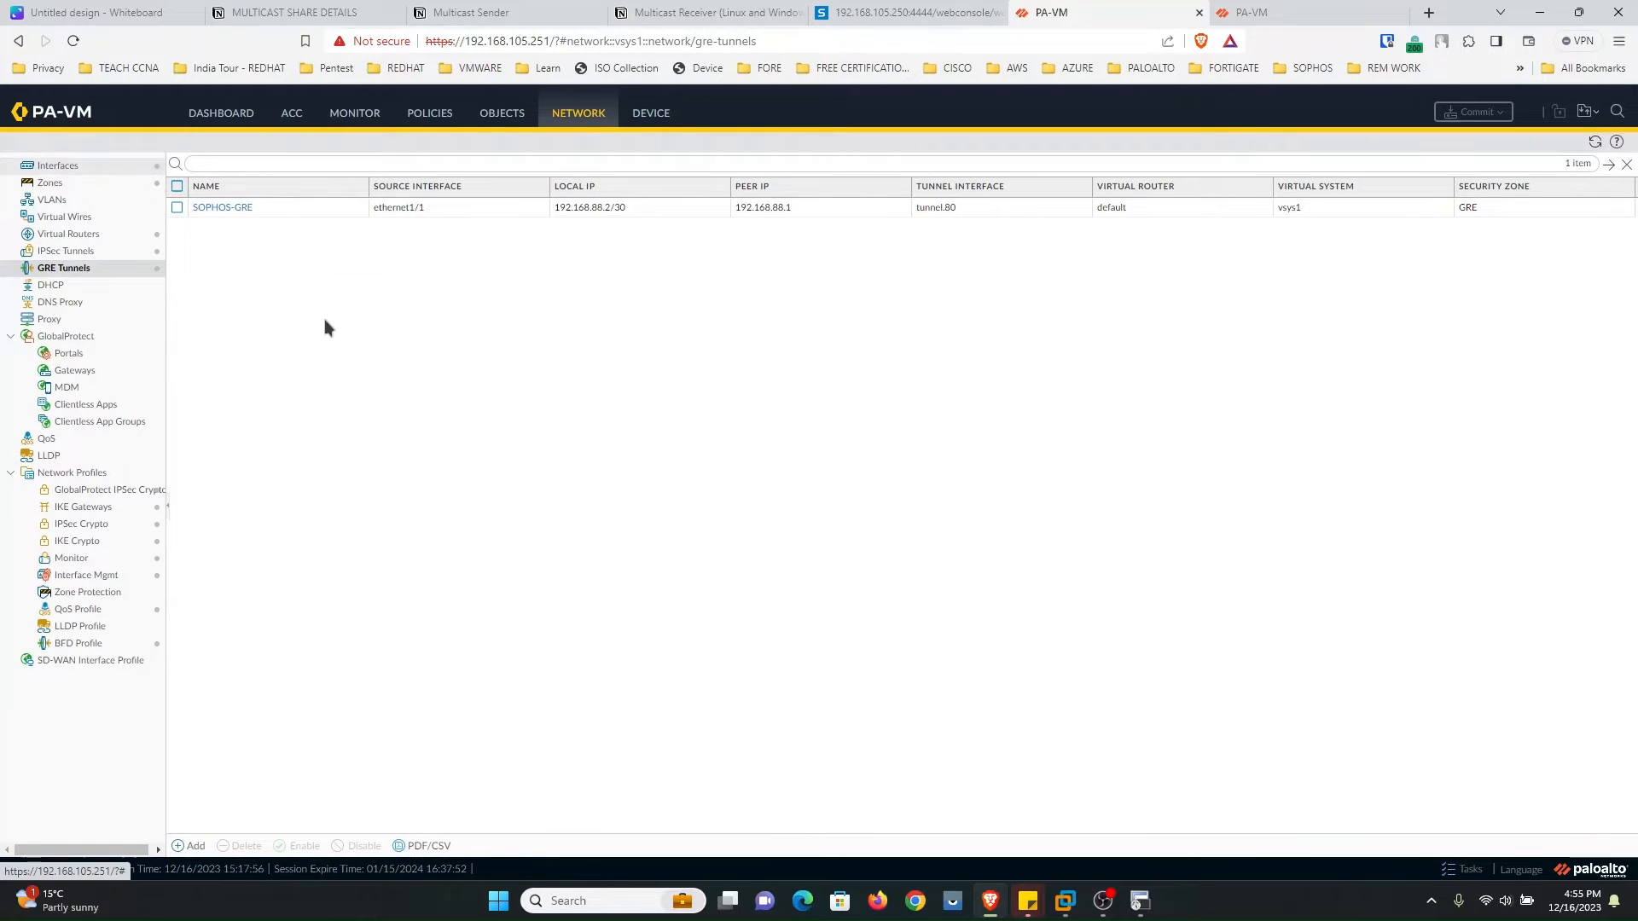
{"action": "left_click", "coordinate": [211, 171]}
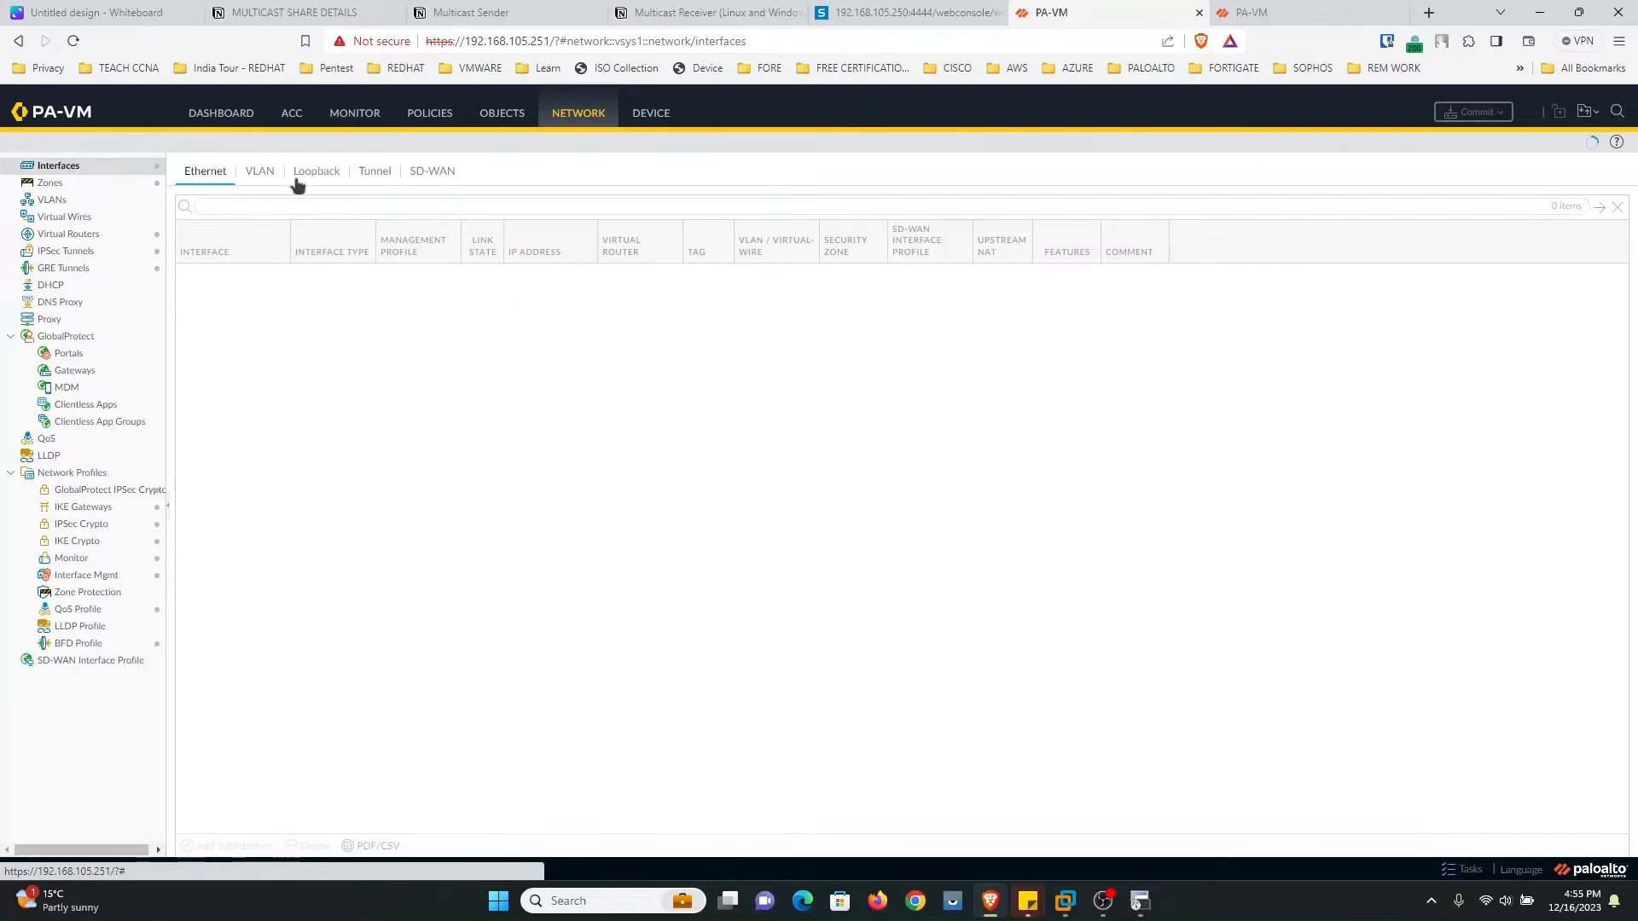
{"action": "left_click", "coordinate": [371, 171]}
{"action": "left_click", "coordinate": [201, 310]}
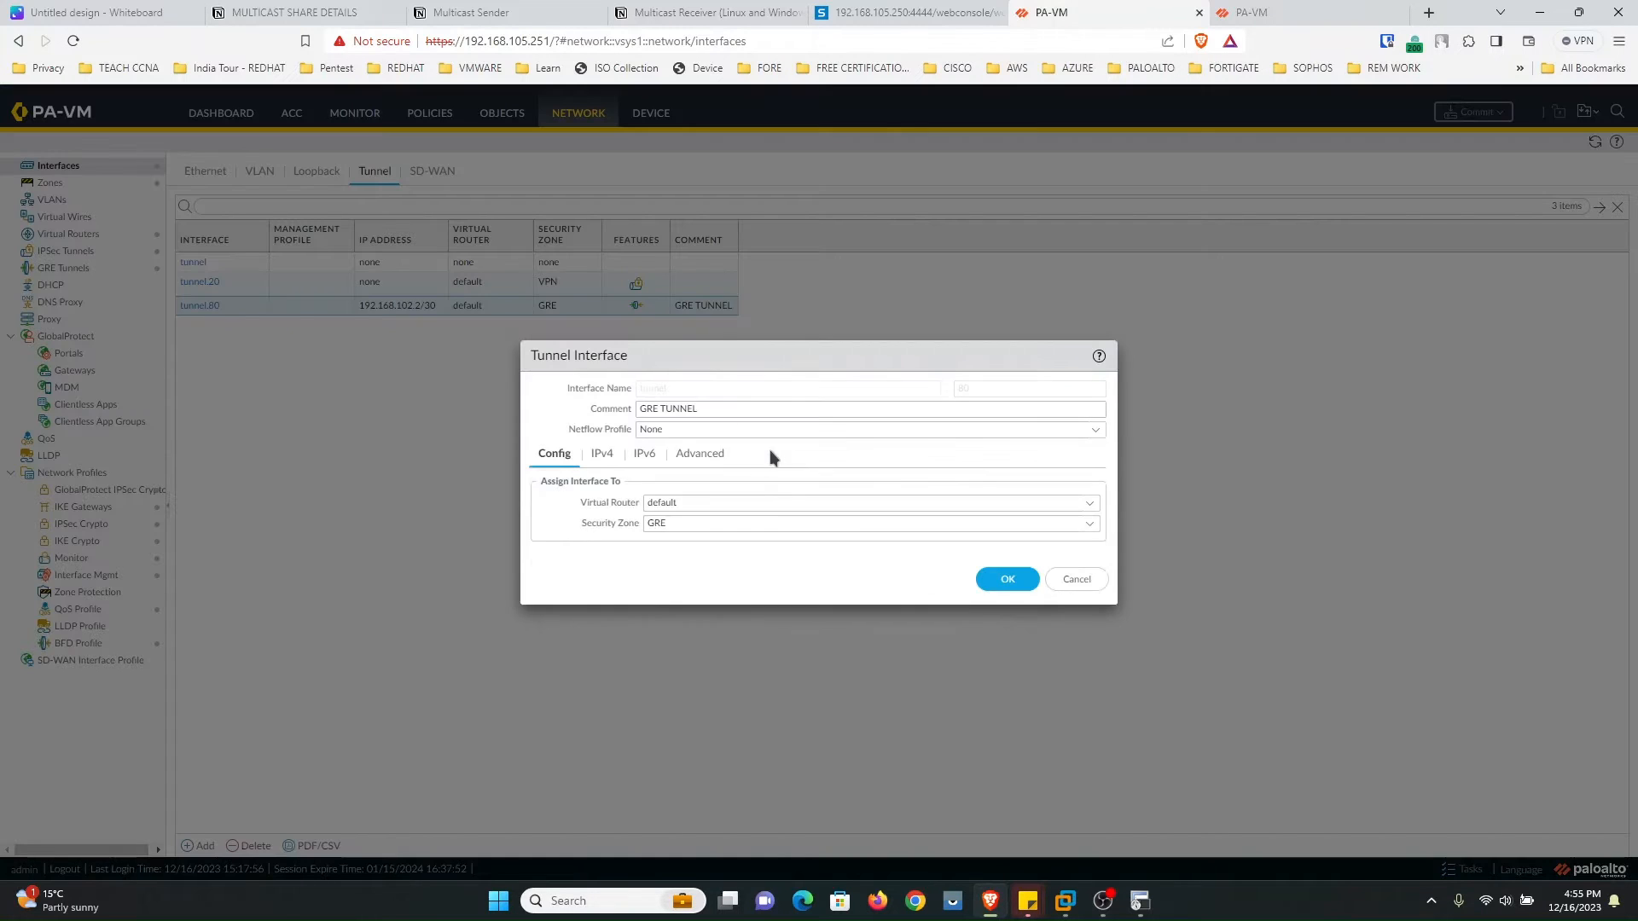
{"action": "left_click", "coordinate": [700, 453]}
{"action": "left_click", "coordinate": [1085, 504]}
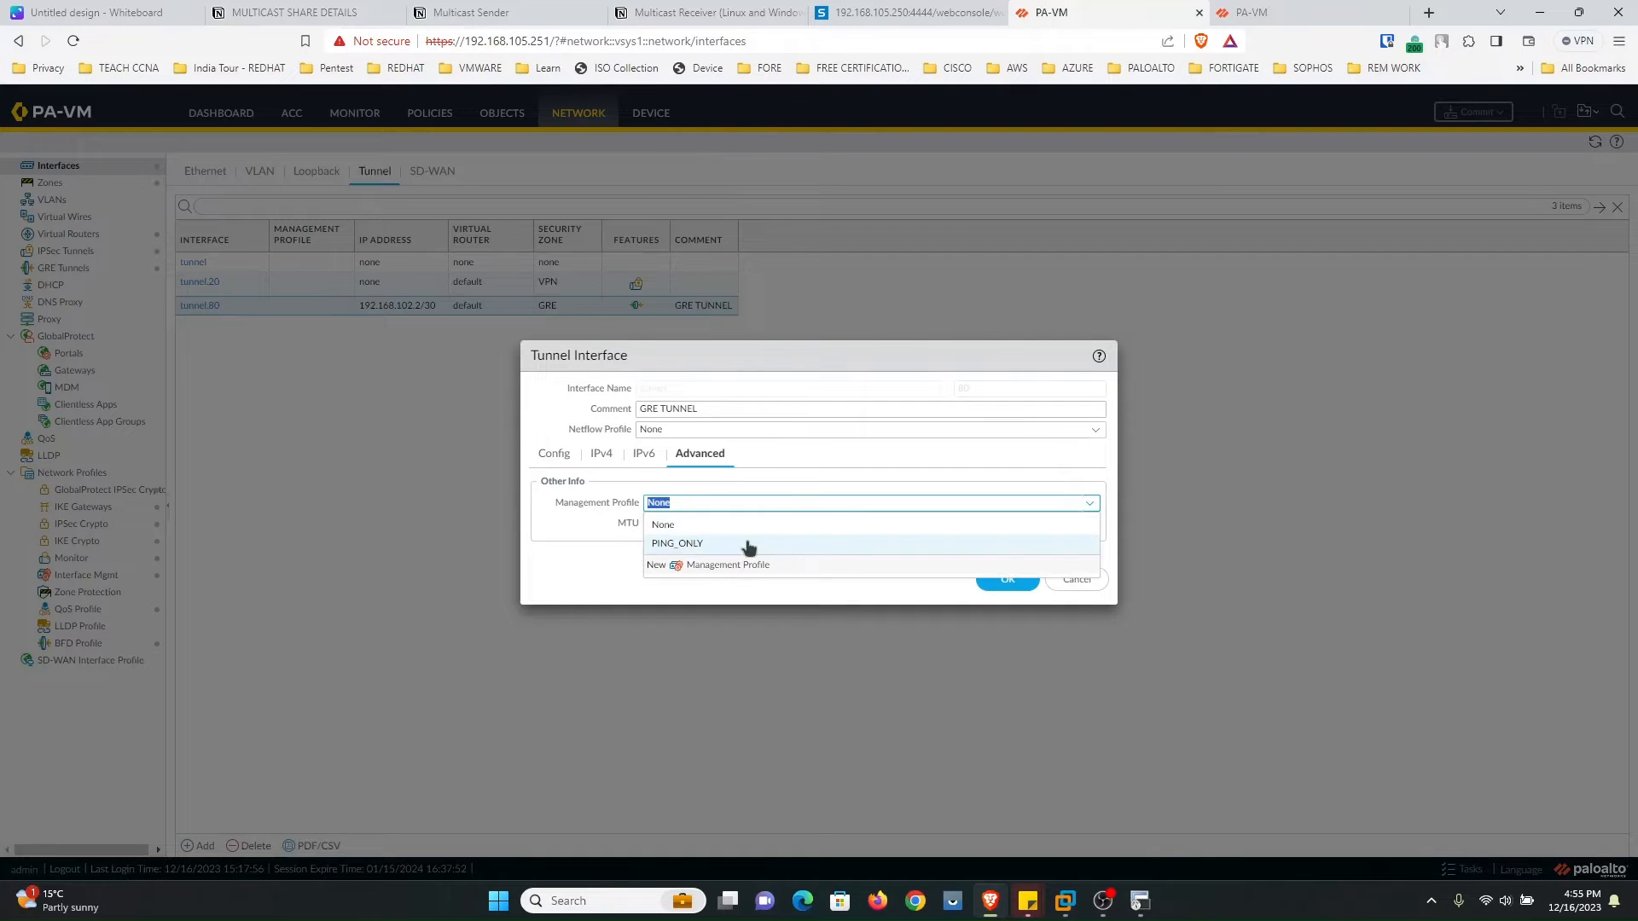
{"action": "left_click", "coordinate": [686, 544]}
{"action": "left_click", "coordinate": [1005, 579]}
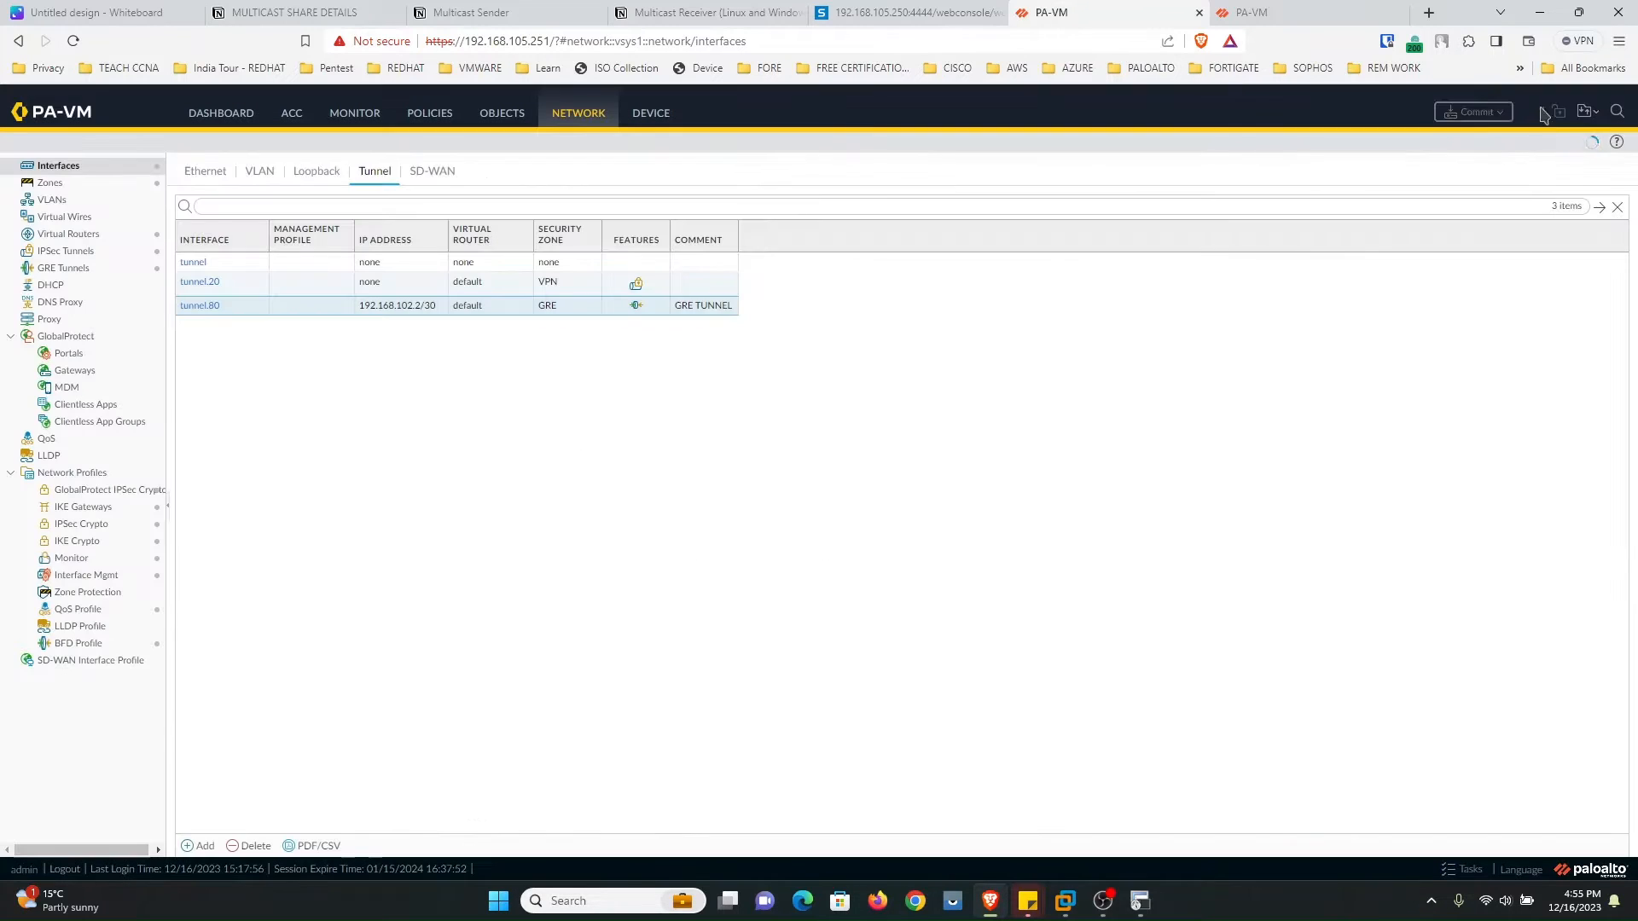
{"action": "left_click", "coordinate": [1473, 112]}
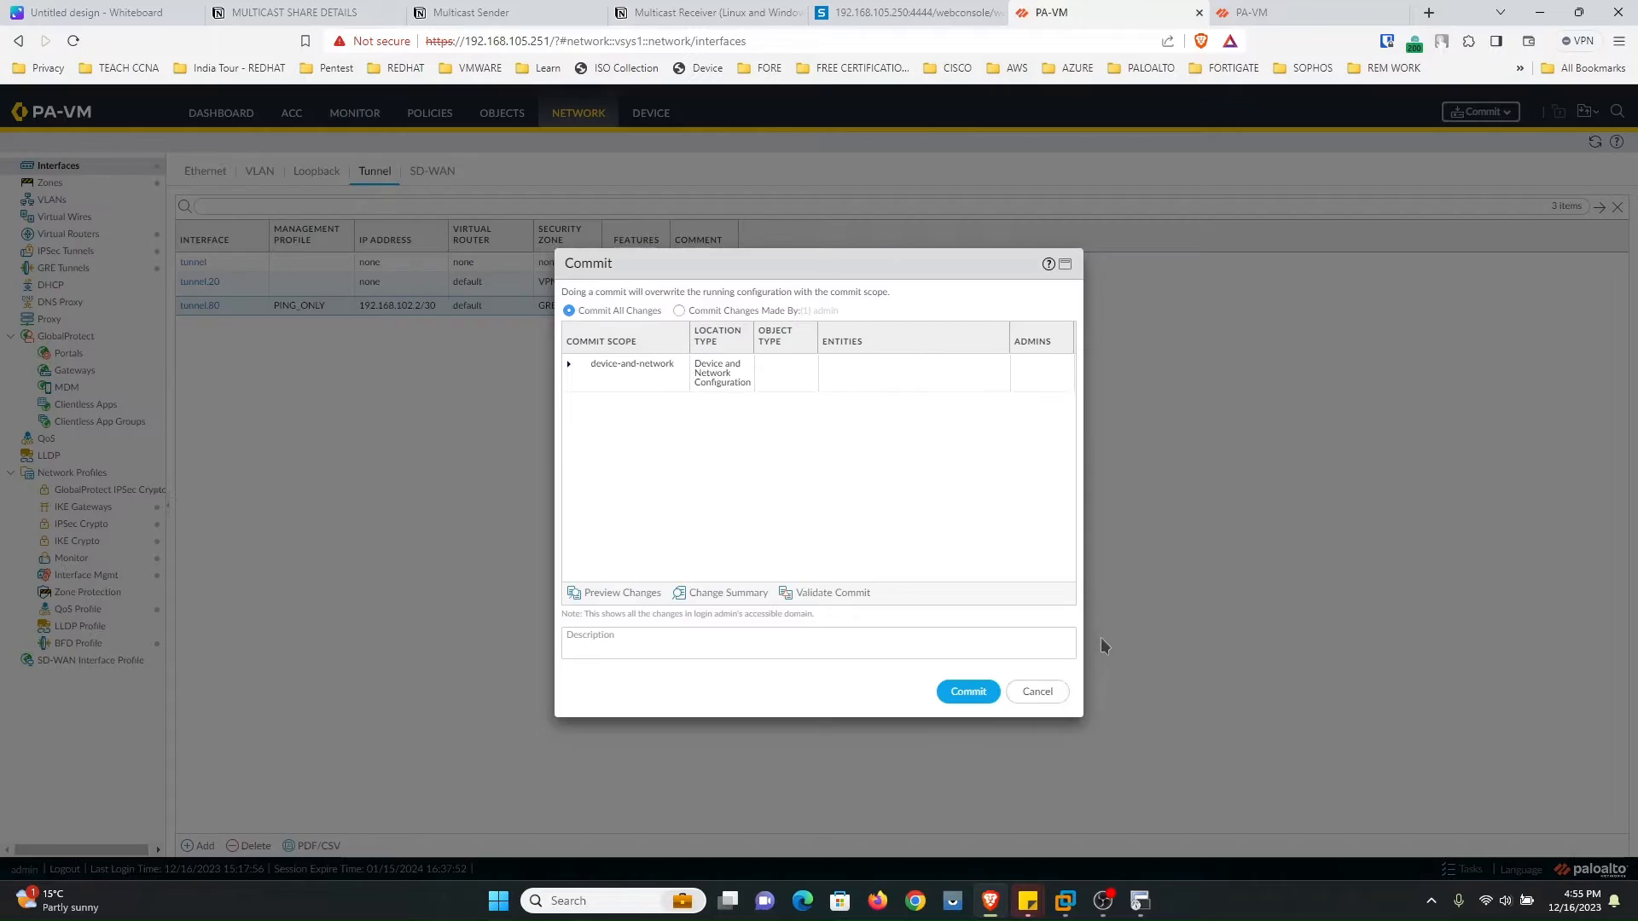
{"action": "left_click", "coordinate": [968, 692]}
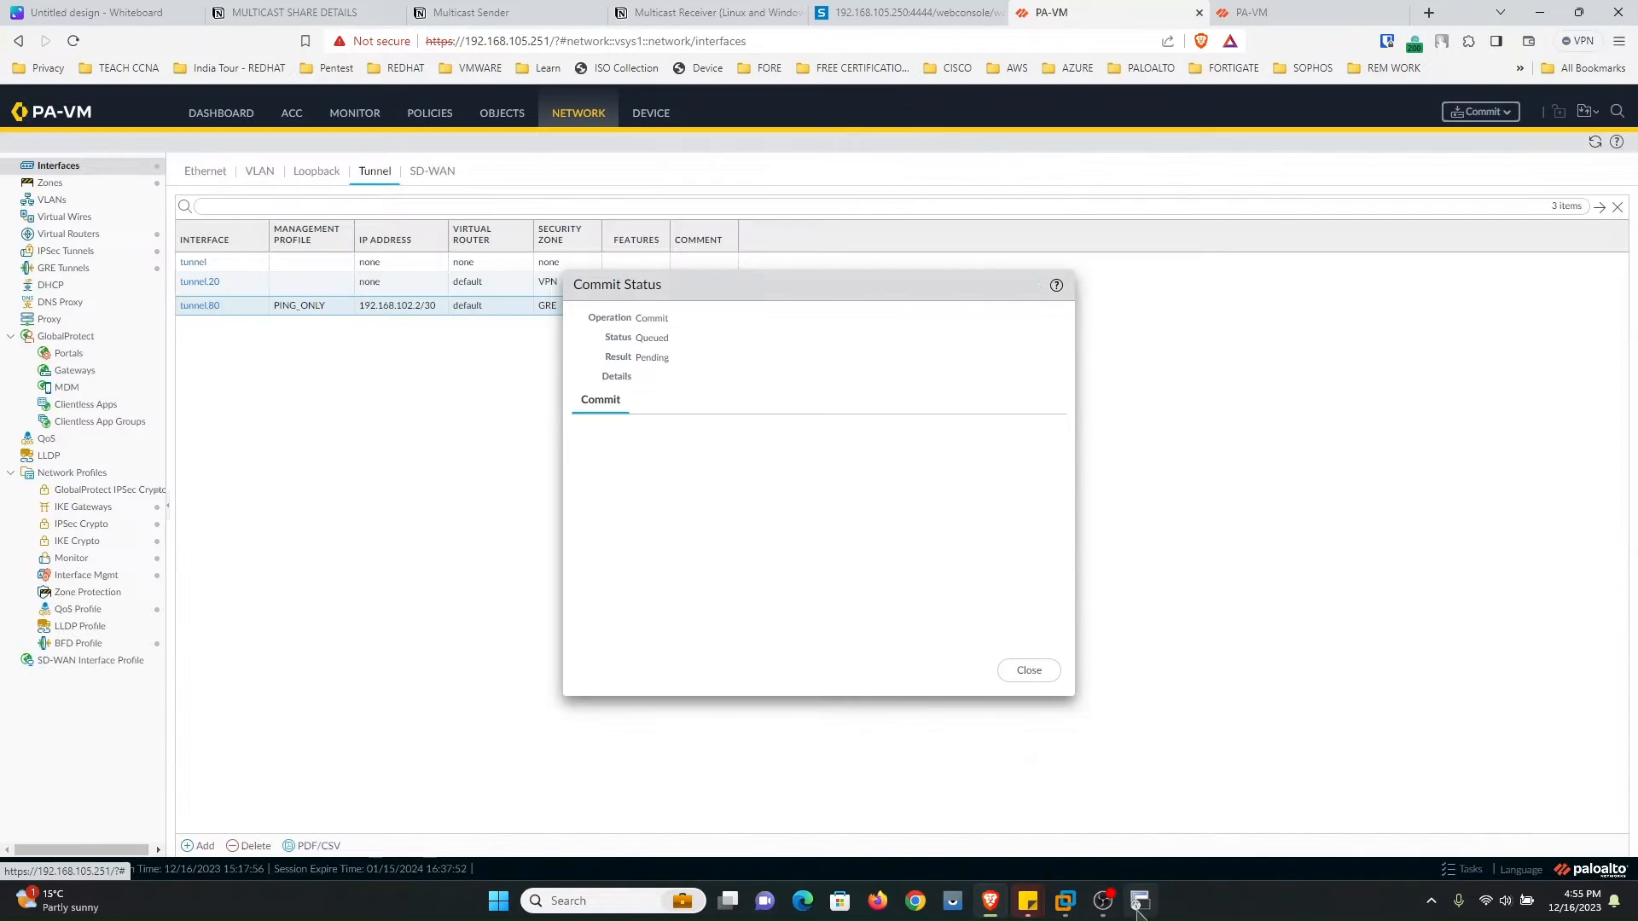
Step: In the Palo Alto SSH session, ping host 192.168.102.1 with source 192.168.102.2
{"action": "left_click", "coordinate": [1137, 909]}
{"action": "left_click", "coordinate": [270, 74]}
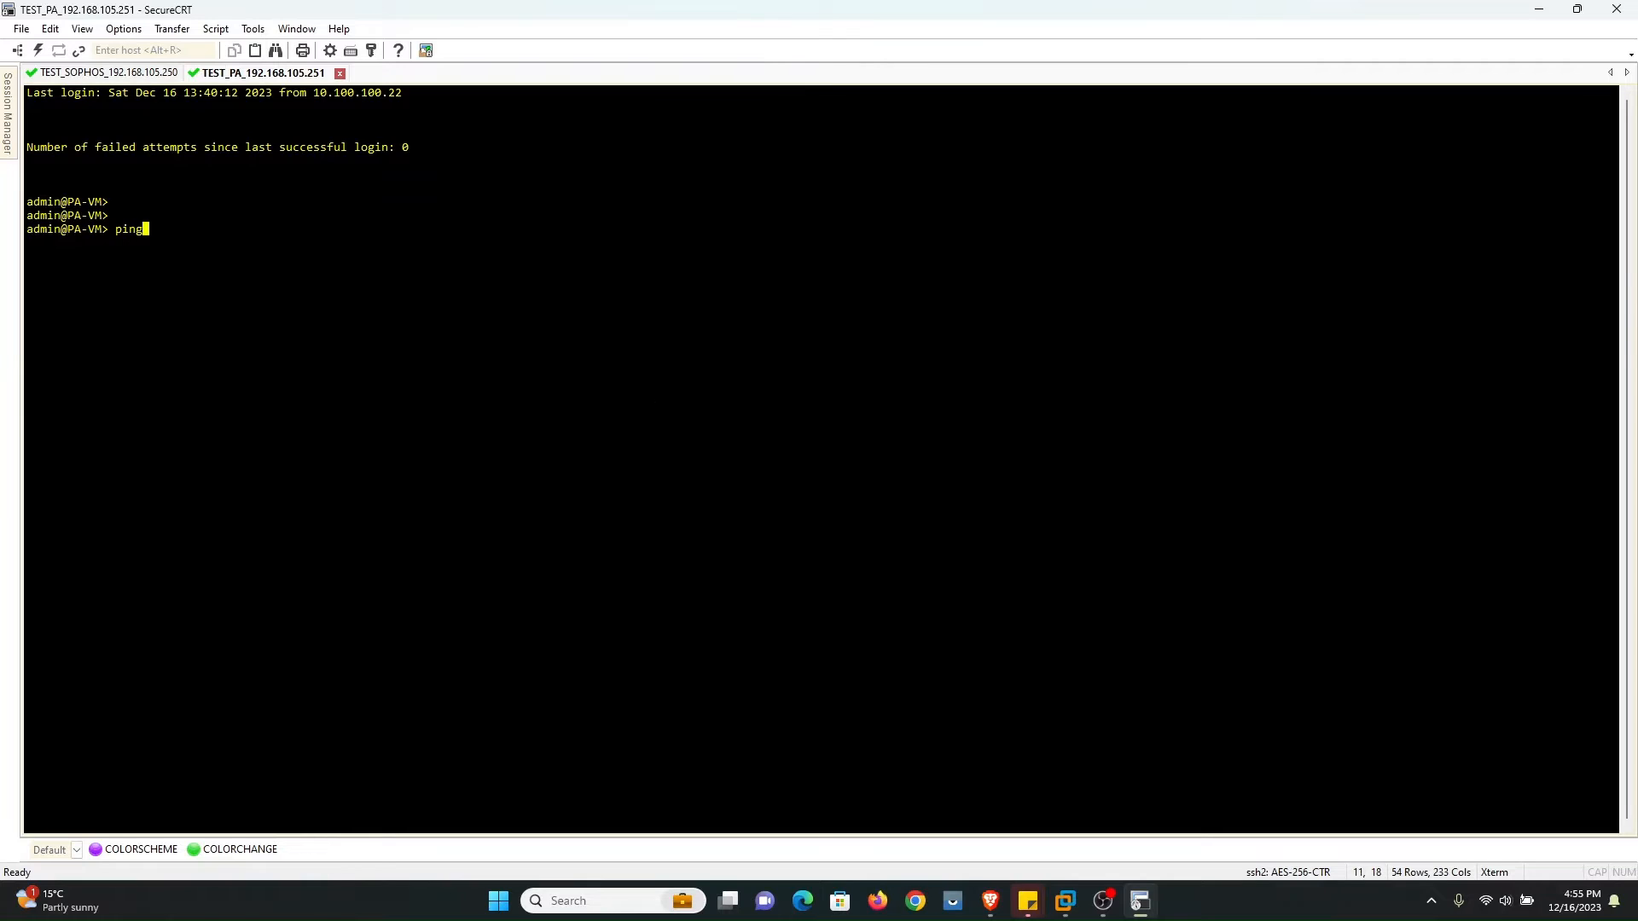
{"action": "type", "text": "ping so"}
{"action": "key", "text": "Tab"}
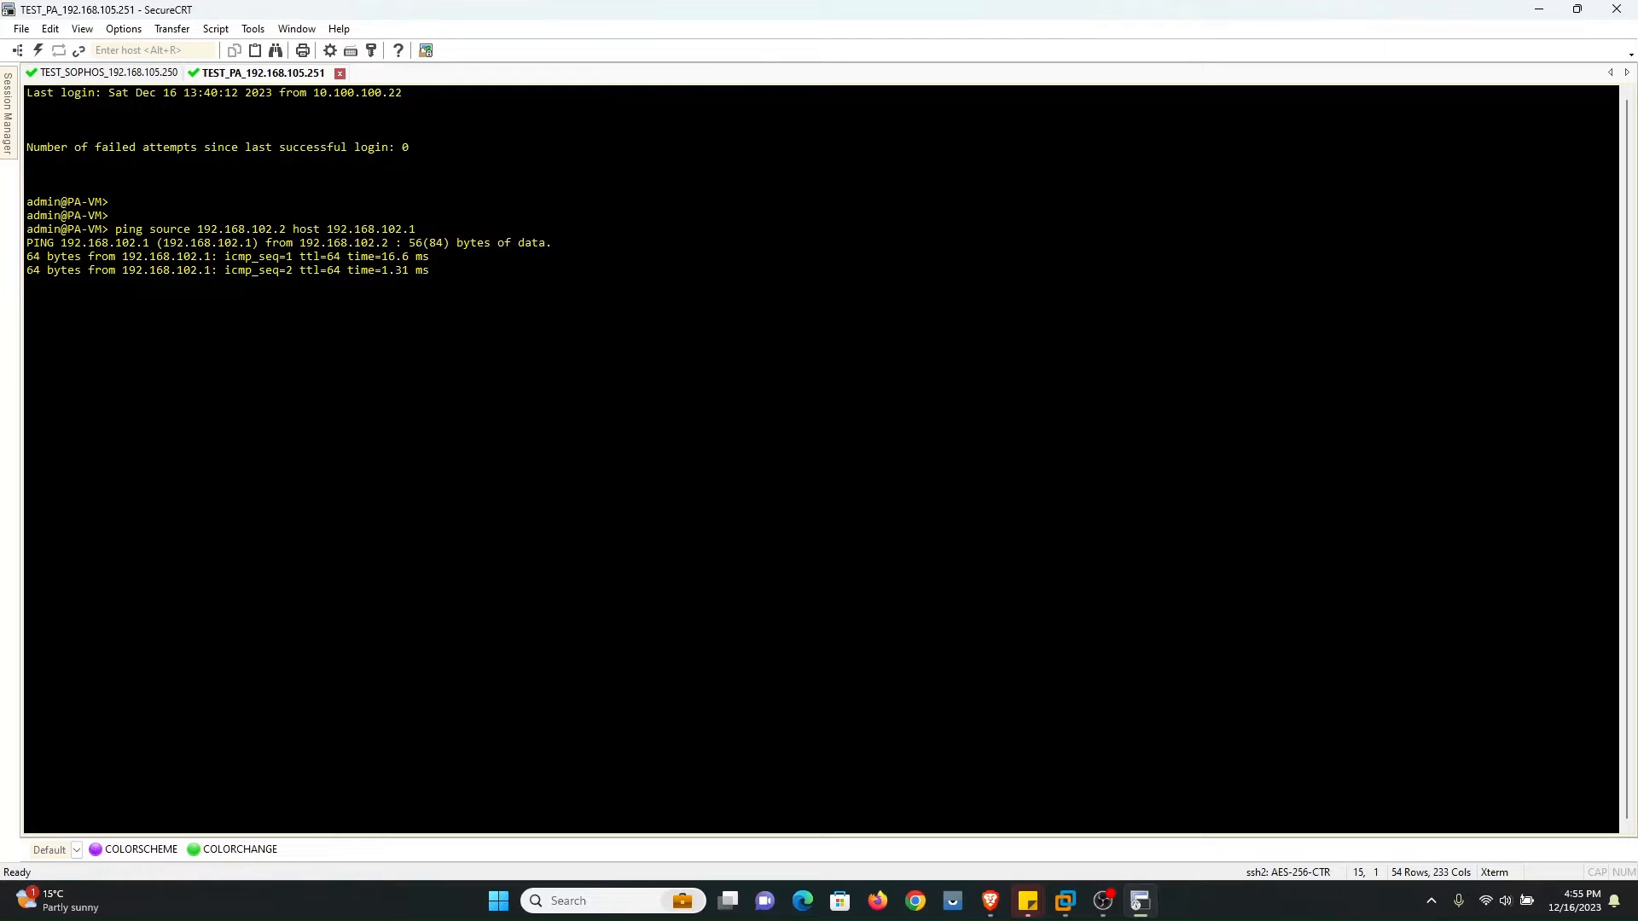
Step: Check the pings in the Sophos and Palo Alto SSH sessions against the commit progress, ending on the Palo Alto commit status
{"action": "left_click", "coordinate": [121, 77]}
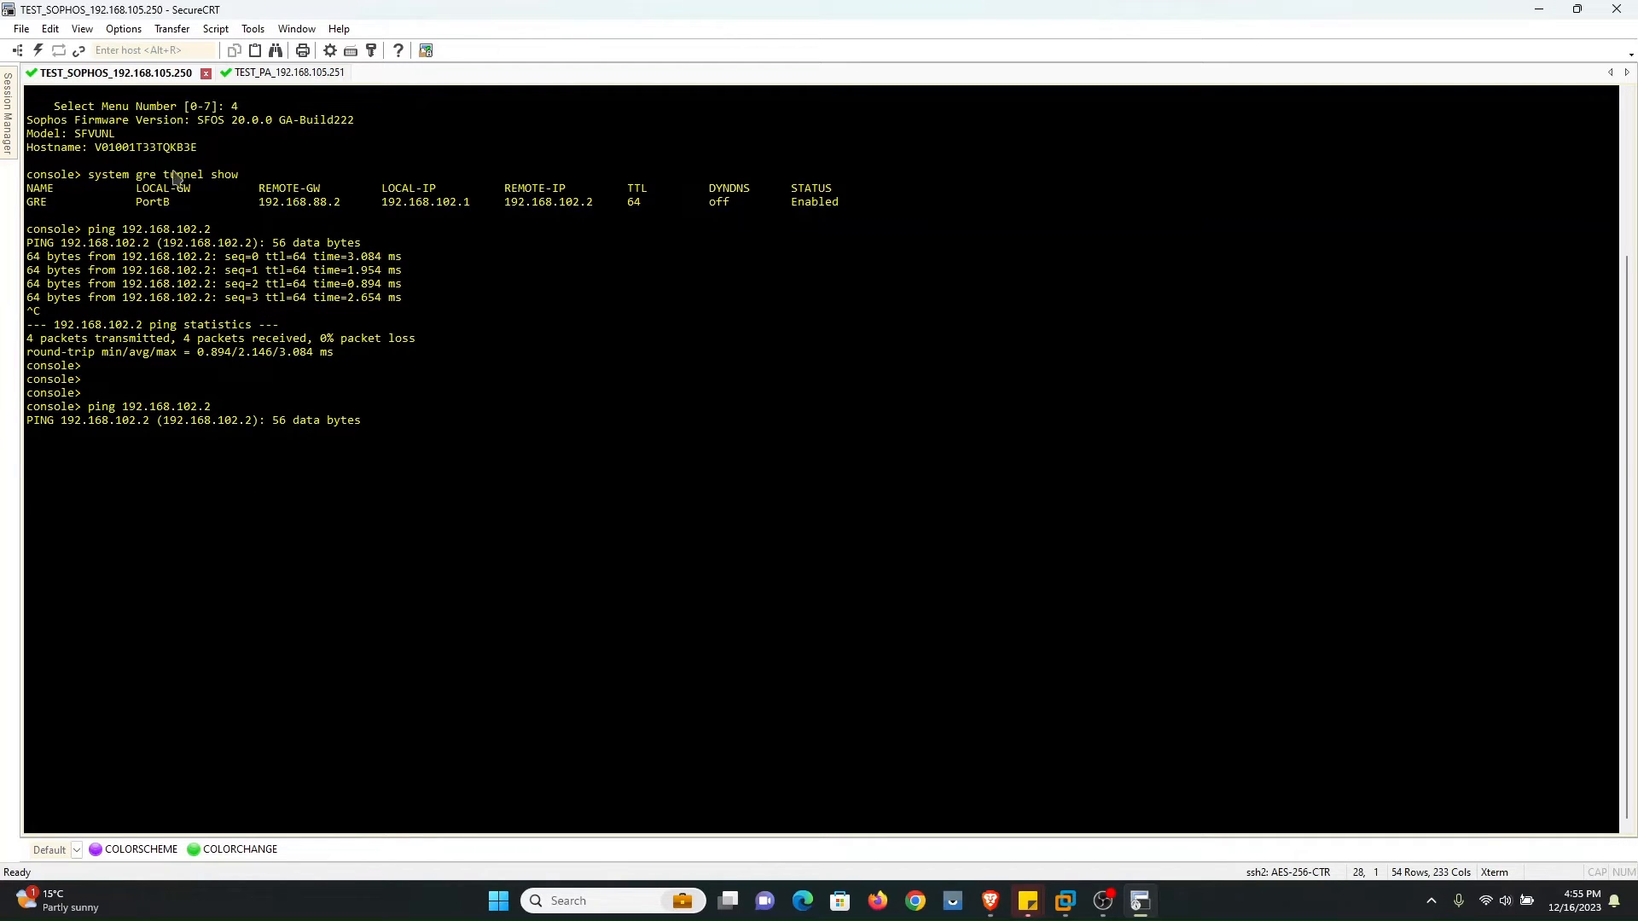
{"action": "left_click", "coordinate": [1539, 11]}
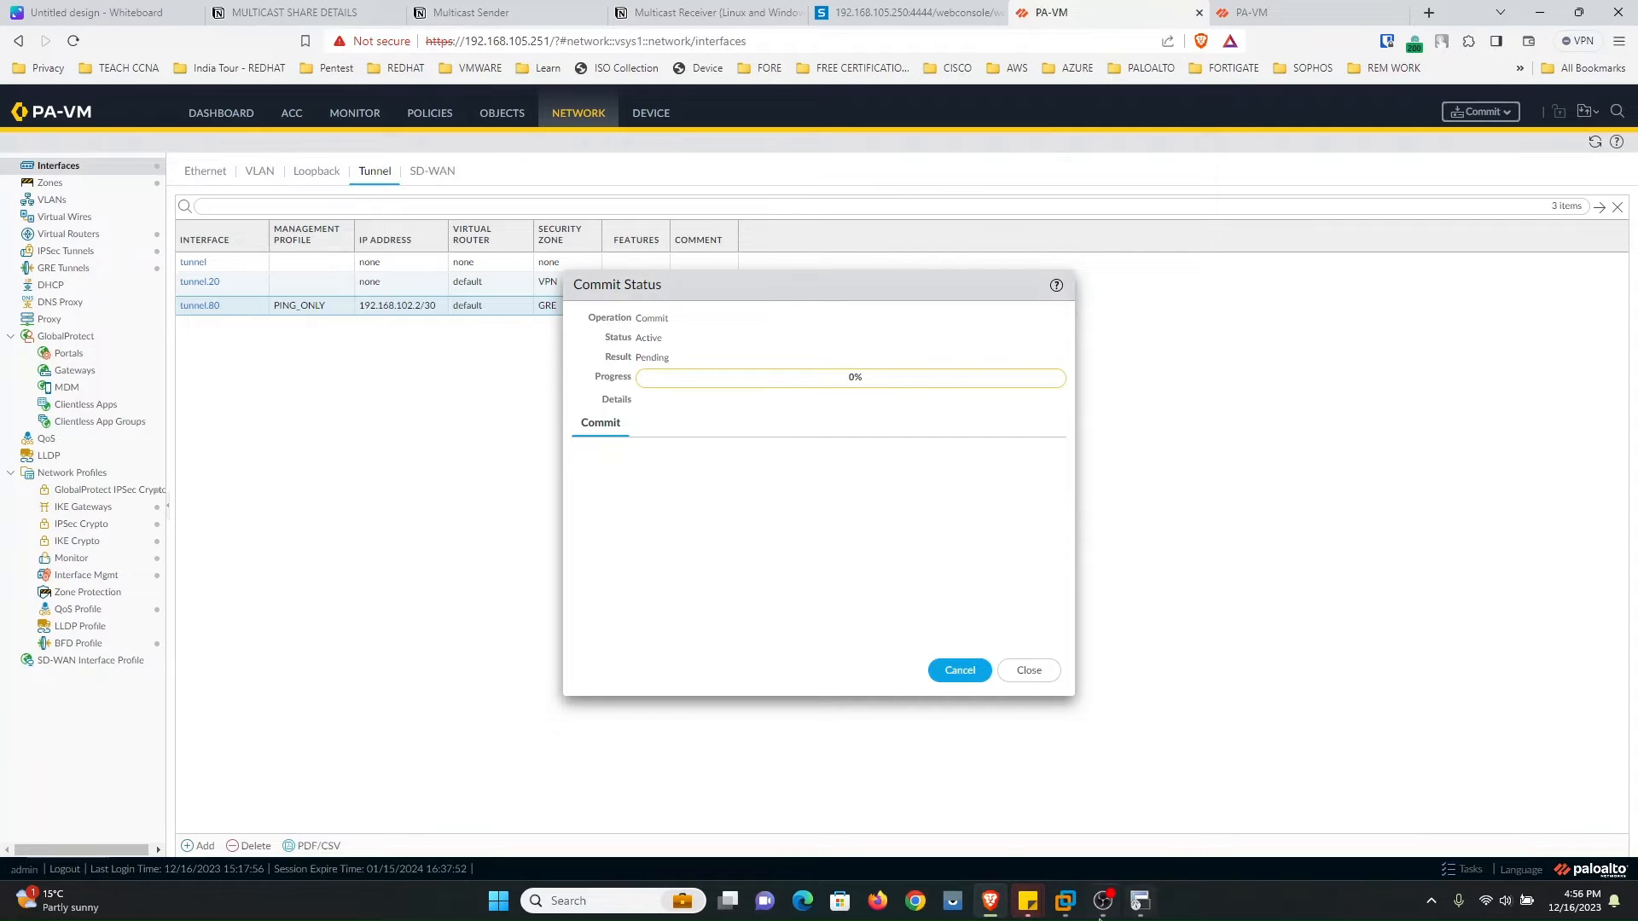
{"action": "left_click", "coordinate": [1140, 900]}
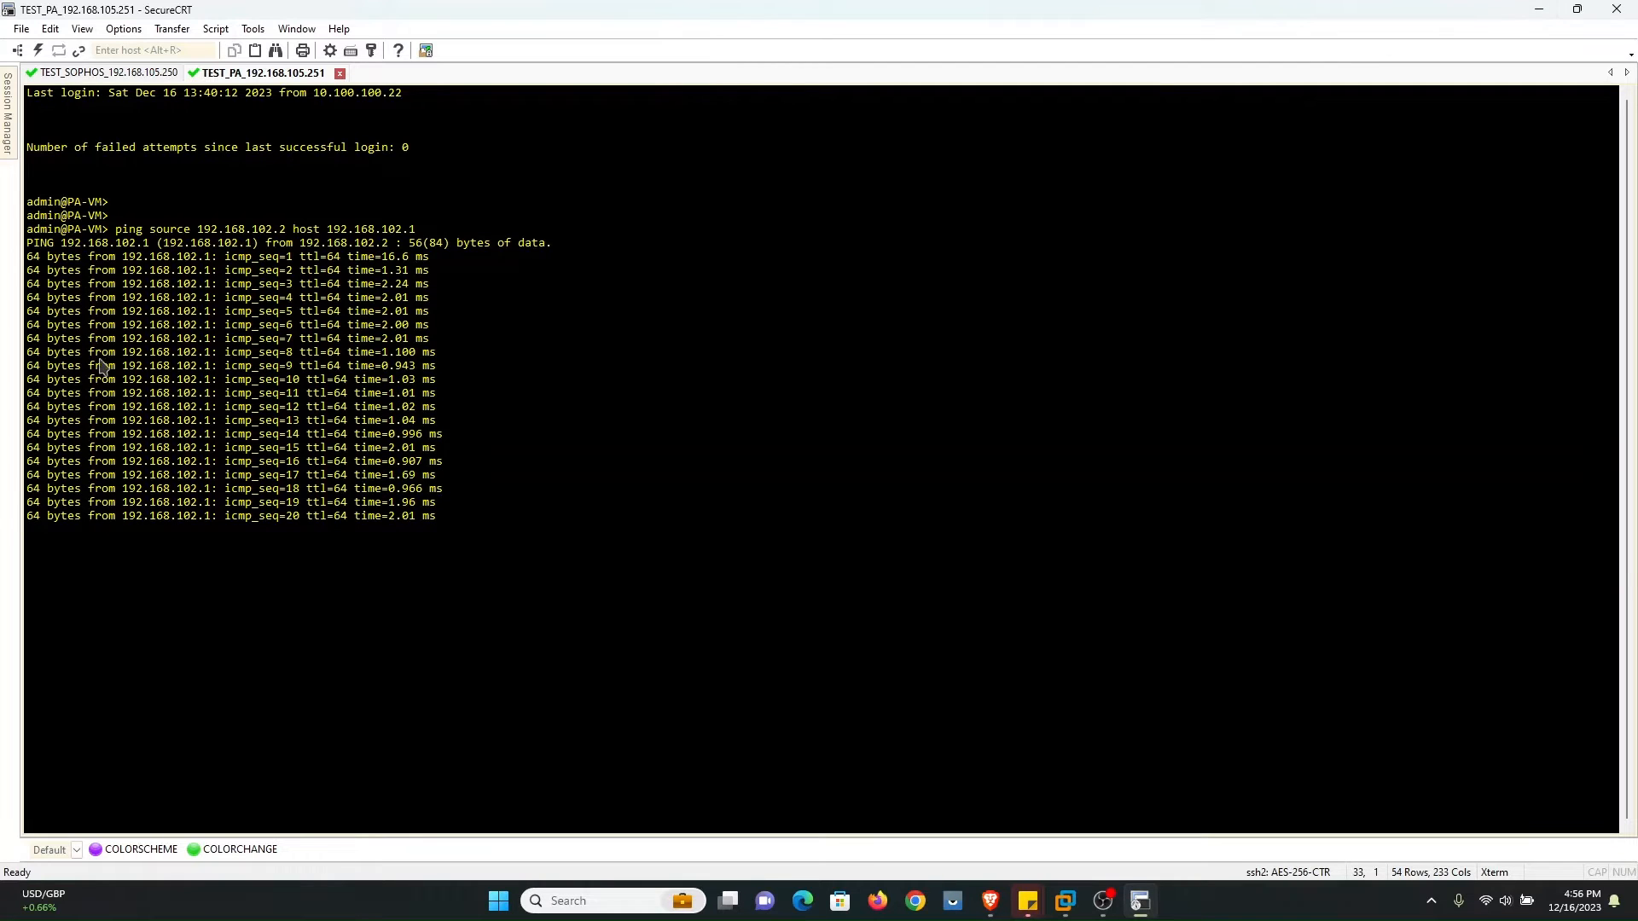
{"action": "left_click", "coordinate": [1539, 9]}
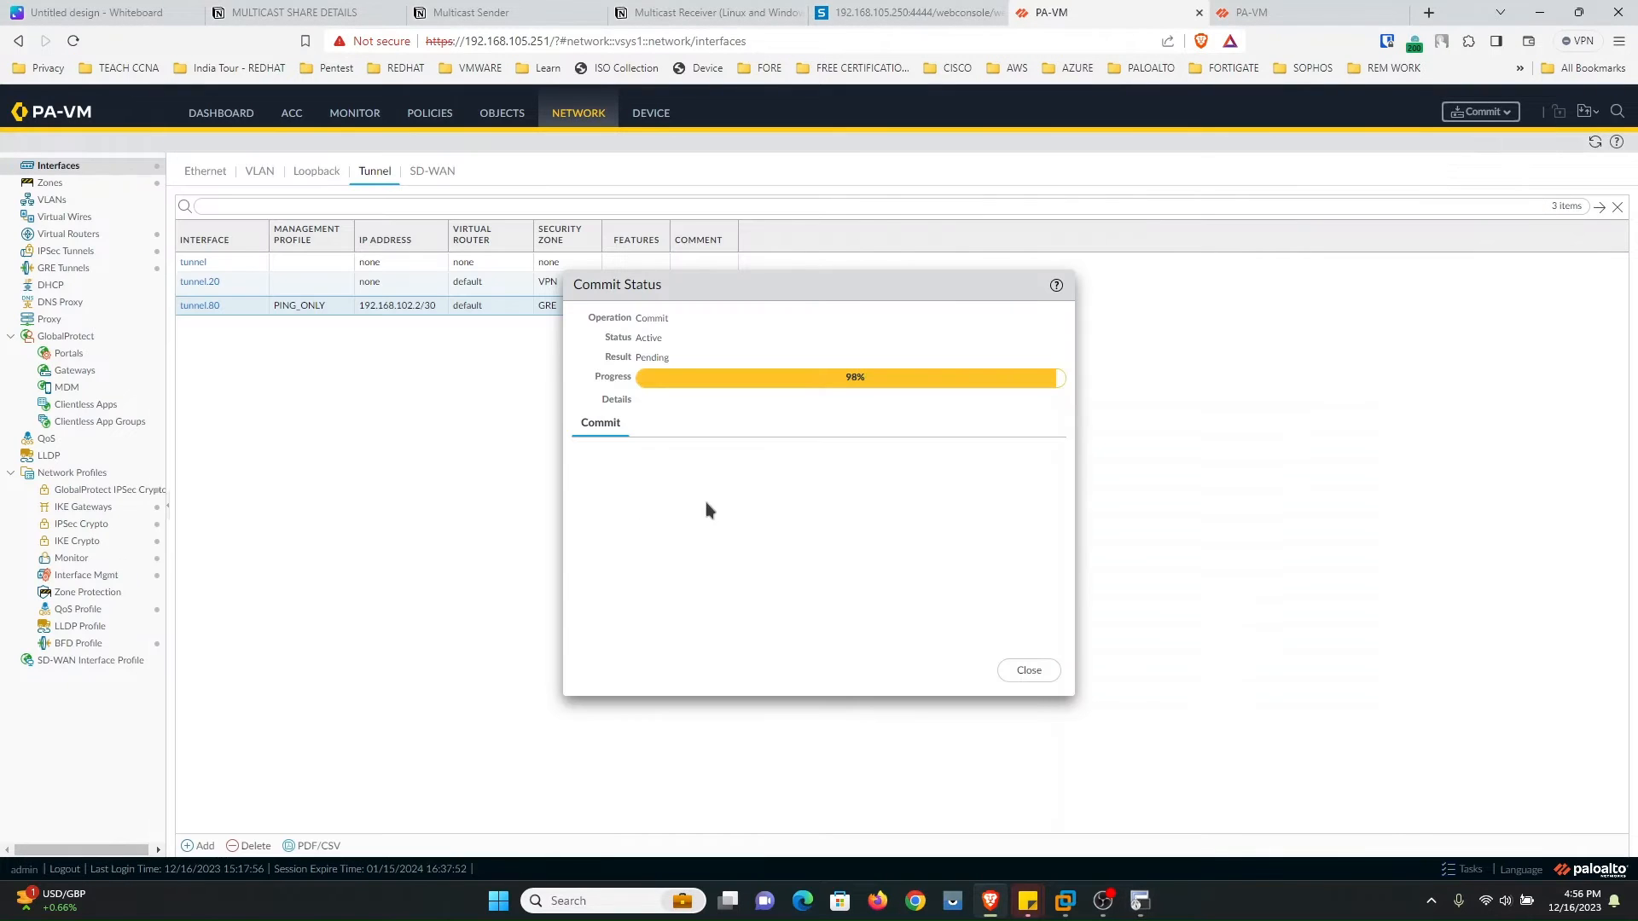
{"action": "left_click", "coordinate": [1141, 904]}
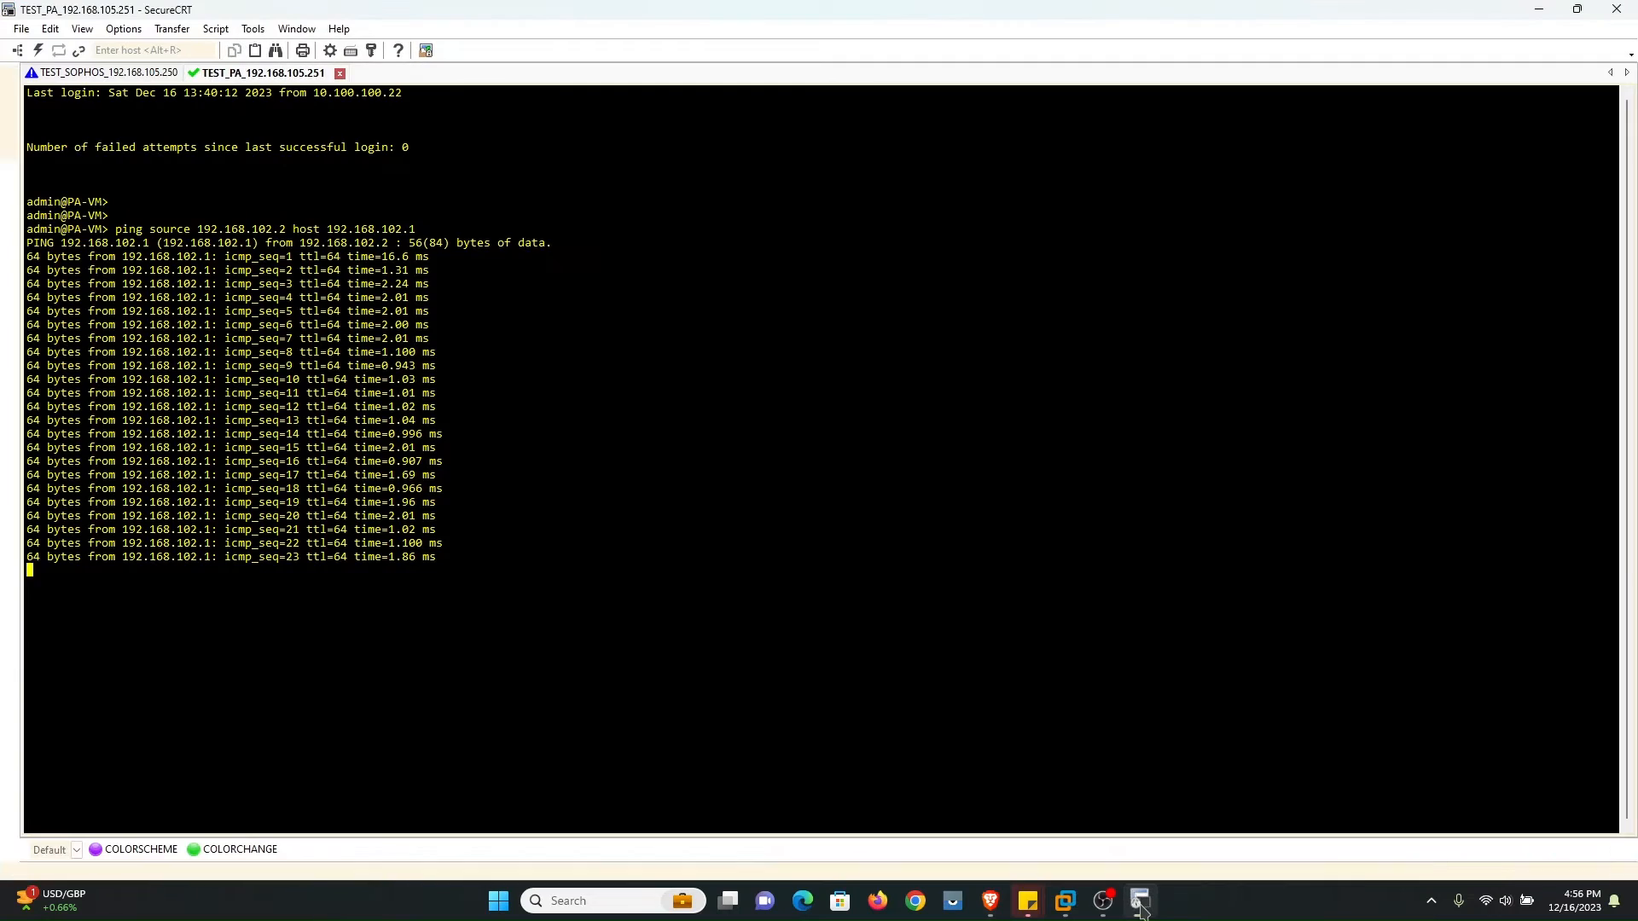
{"action": "left_click", "coordinate": [109, 74]}
{"action": "mouse_move", "coordinate": [31, 436]}
{"action": "left_mouse_down"}
{"action": "mouse_move", "coordinate": [450, 596]}
{"action": "mouse_move", "coordinate": [26, 456]}
{"action": "left_mouse_up"}
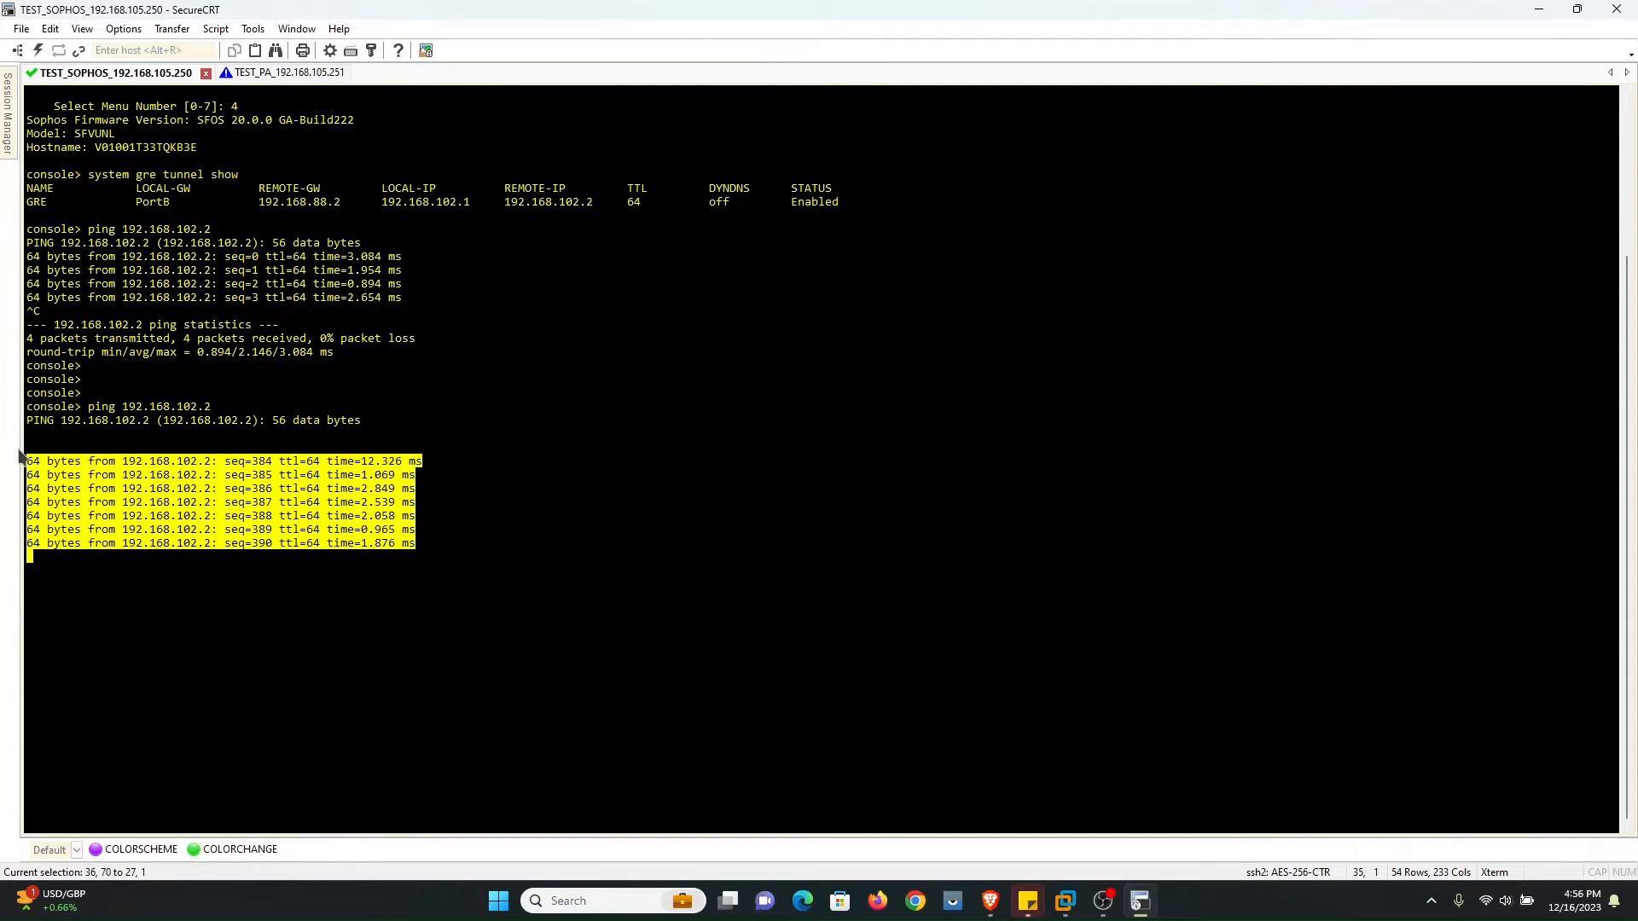
{"action": "left_click", "coordinate": [1539, 12]}
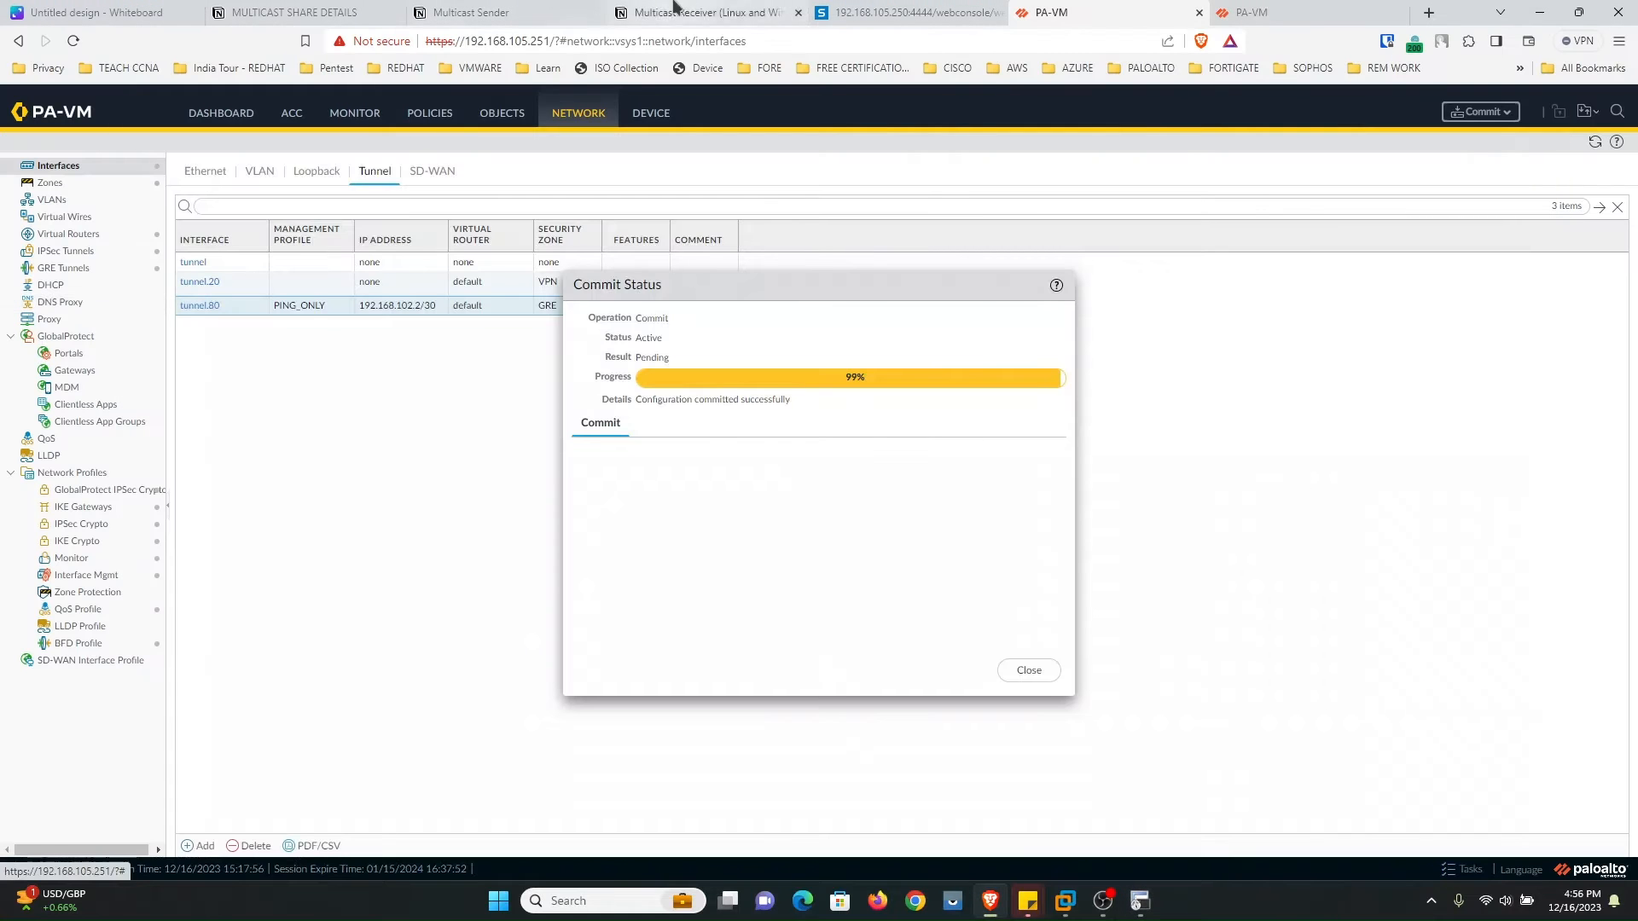
Step: In the Sophos static routes, add GRE-192.168.102.1 as a destination interface of the 239.255.255.252 multicast route and save it
{"action": "left_click", "coordinate": [906, 14]}
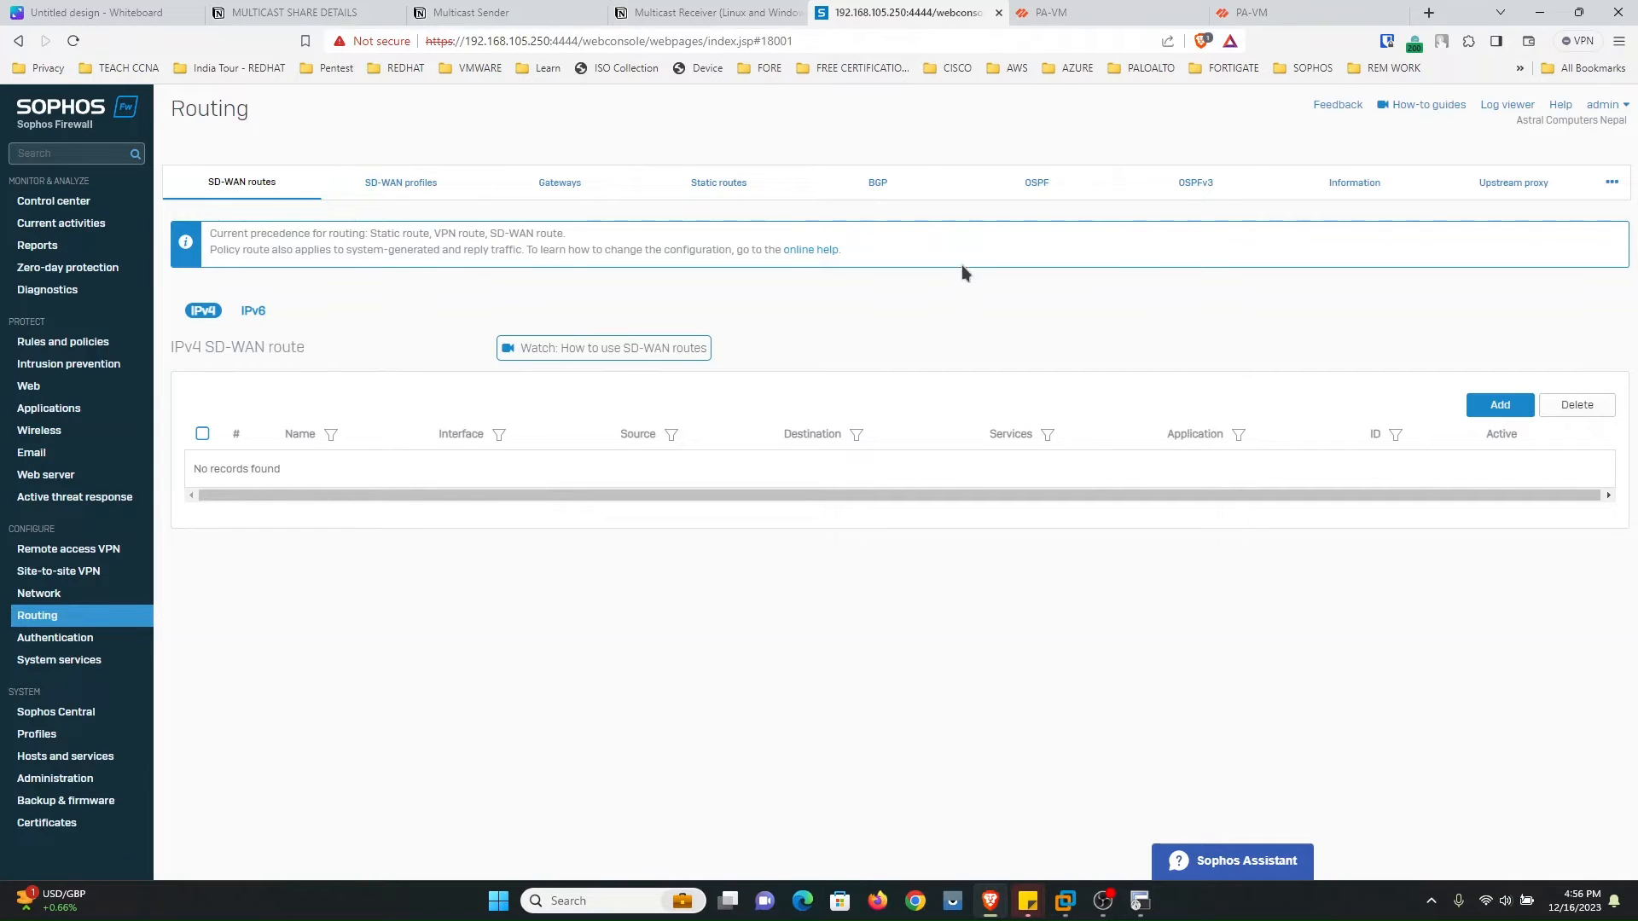
{"action": "left_click", "coordinate": [712, 183]}
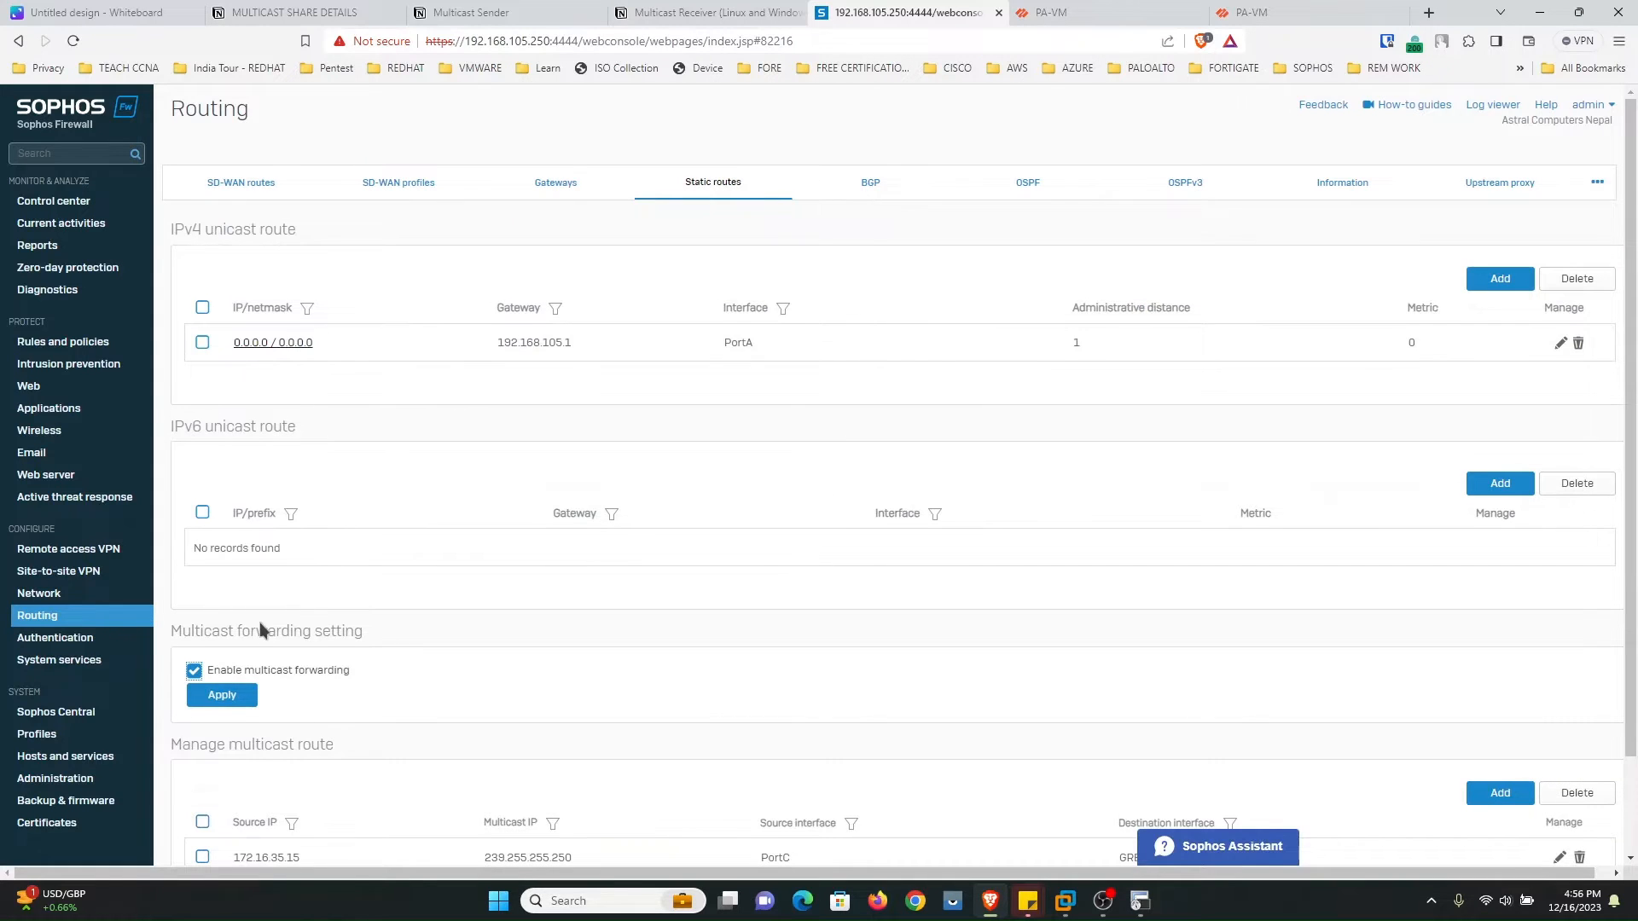
{"action": "scroll", "coordinate": [259, 622], "scroll_direction": "down", "scroll_amount": 2}
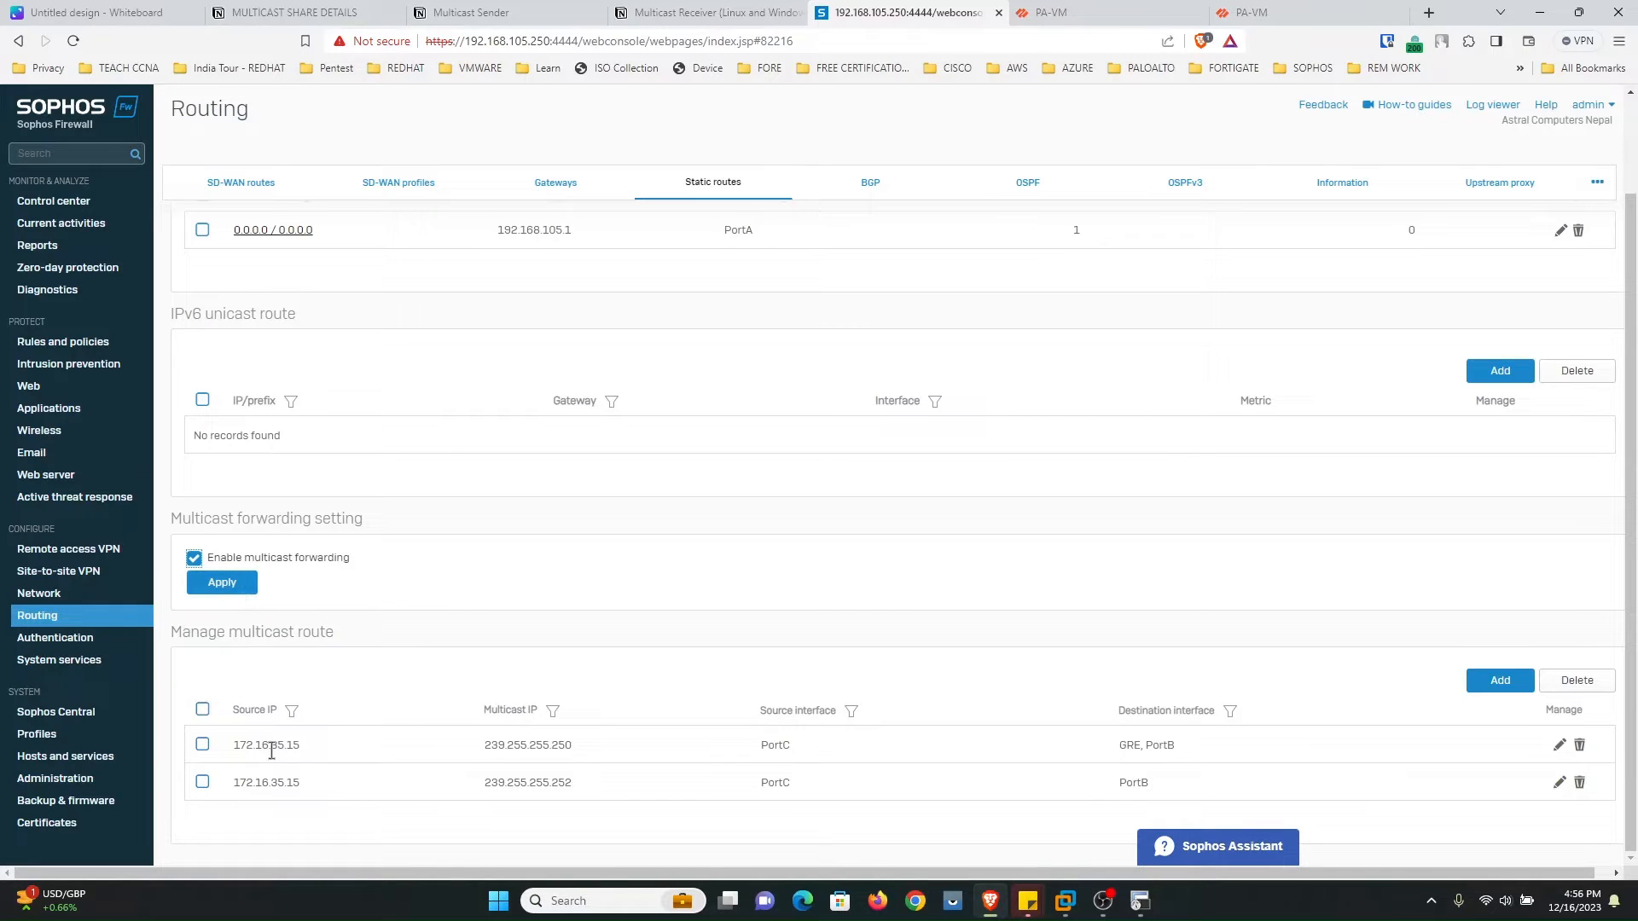
{"action": "left_click_drag", "start_coordinate": [229, 747], "coordinate": [305, 748]}
{"action": "left_click", "coordinate": [273, 758]}
{"action": "double_click", "coordinate": [260, 745]}
{"action": "left_click", "coordinate": [1559, 782]}
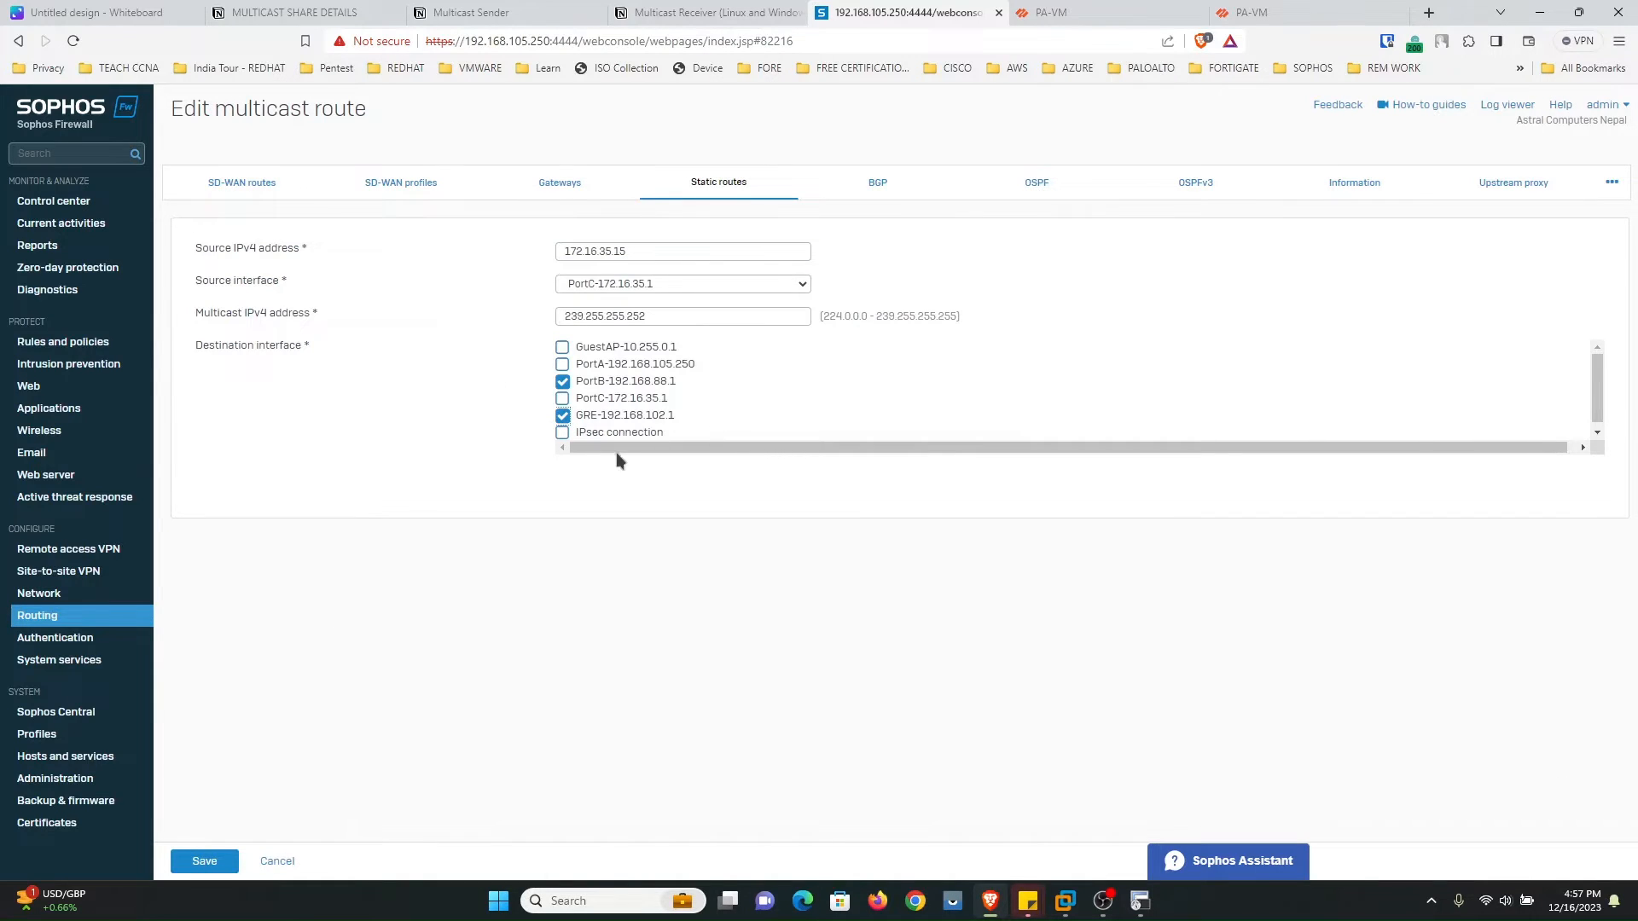
{"action": "left_click", "coordinate": [203, 862]}
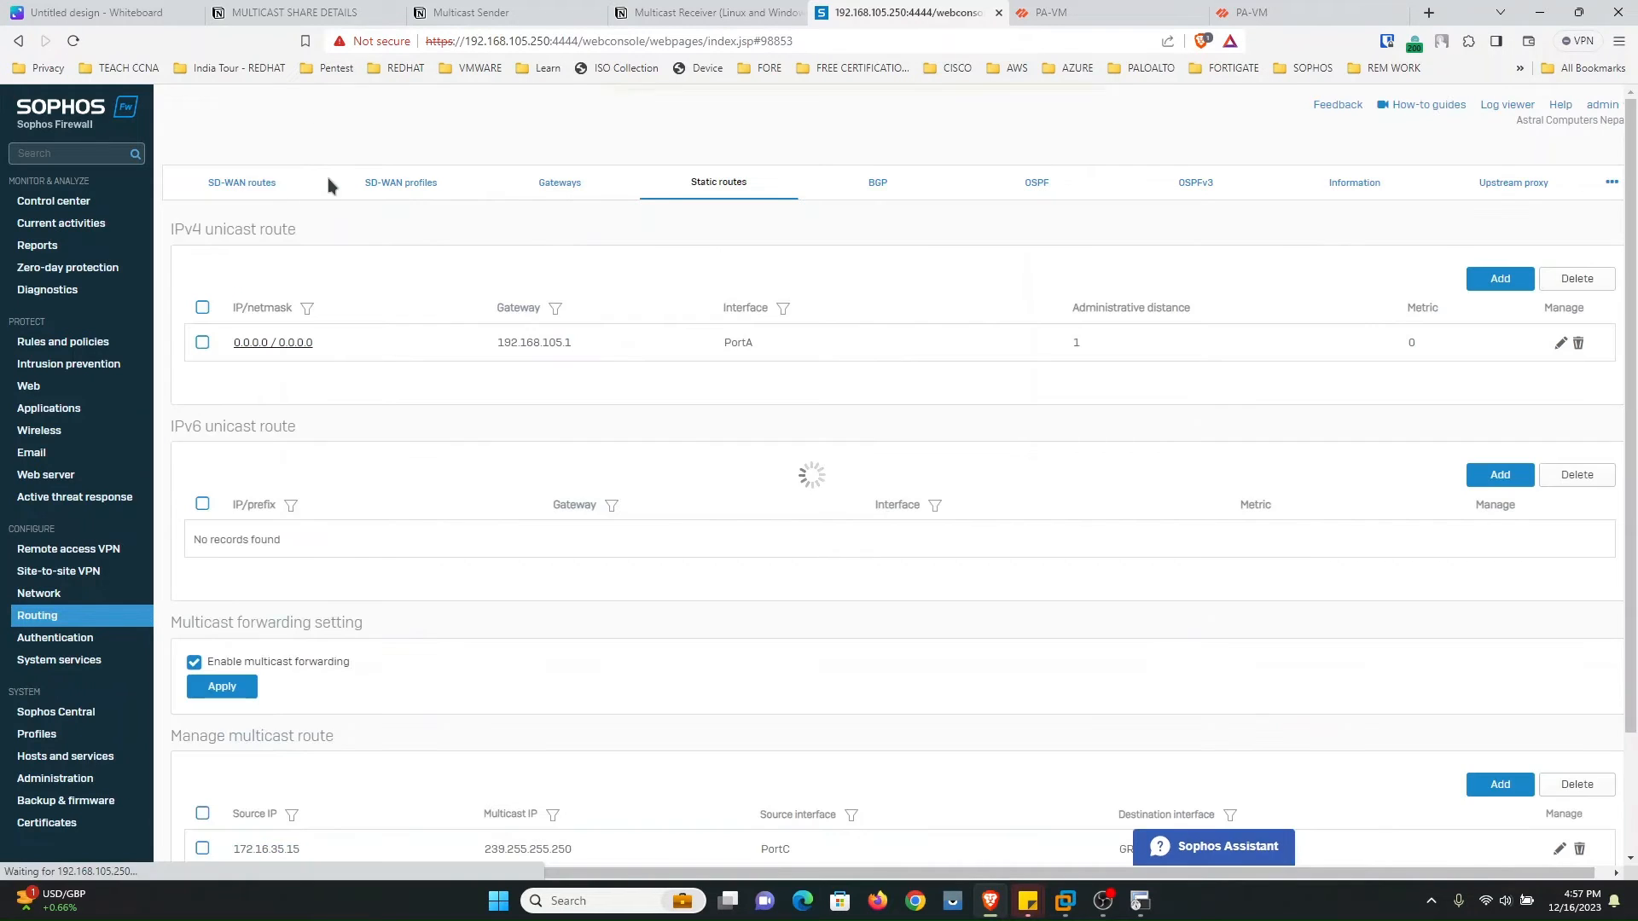
Step: Compare the Sophos multicast routes with the multicast IPs in the sender's stream.sh script, and return to the Palo Alto commit status
{"action": "scroll", "coordinate": [597, 802], "scroll_direction": "down", "scroll_amount": 1}
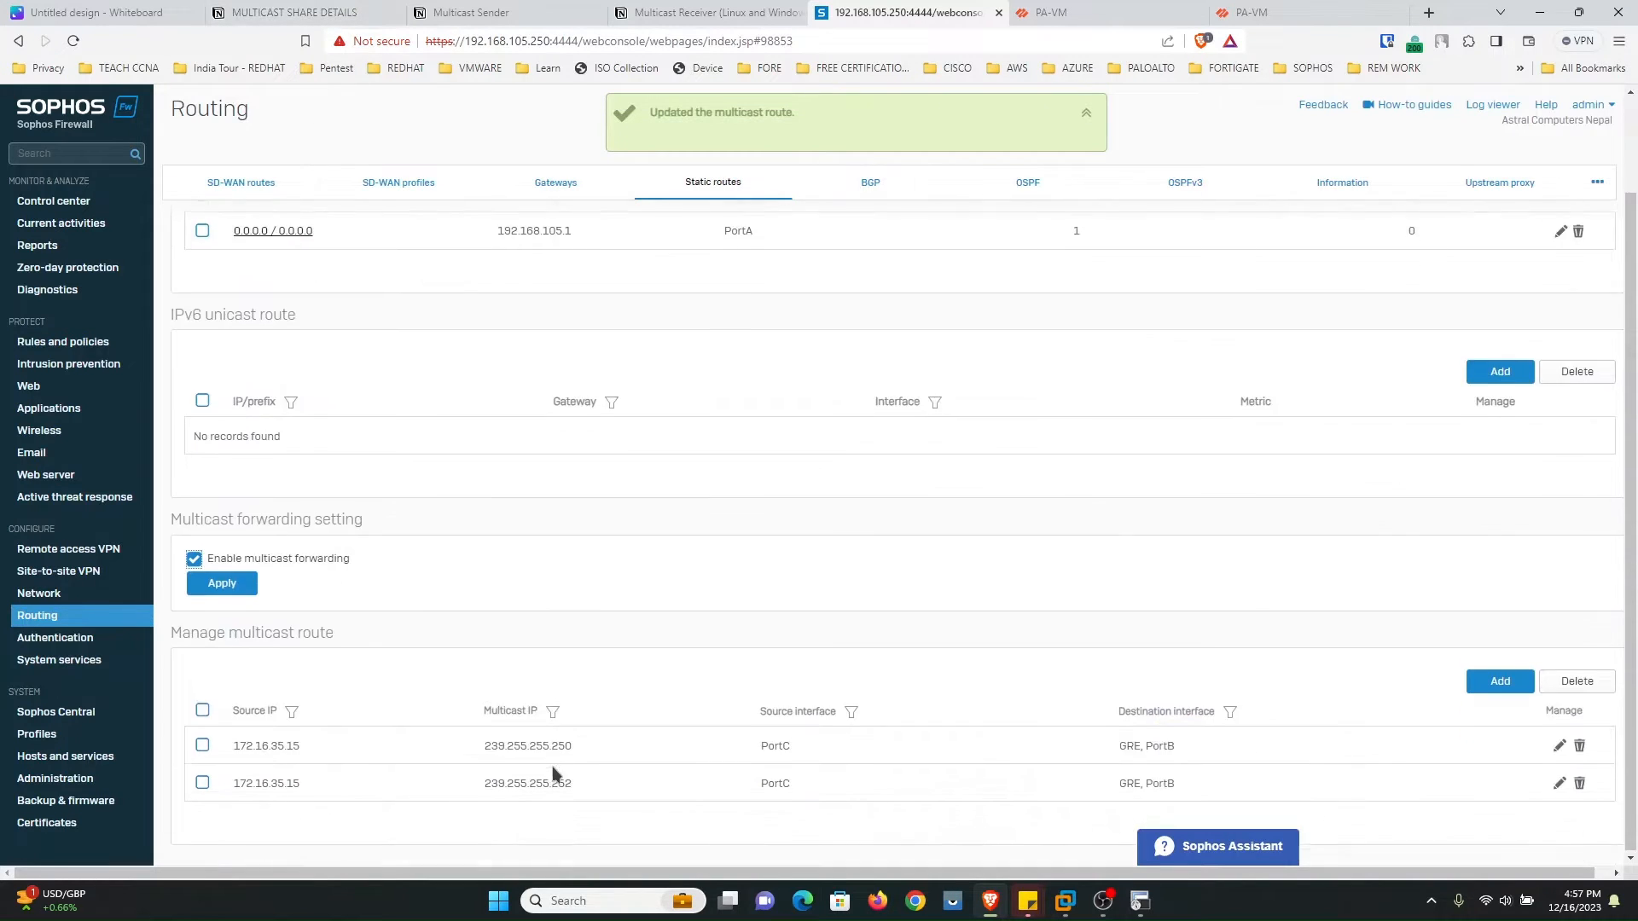
{"action": "left_click_drag", "start_coordinate": [485, 783], "coordinate": [589, 785]}
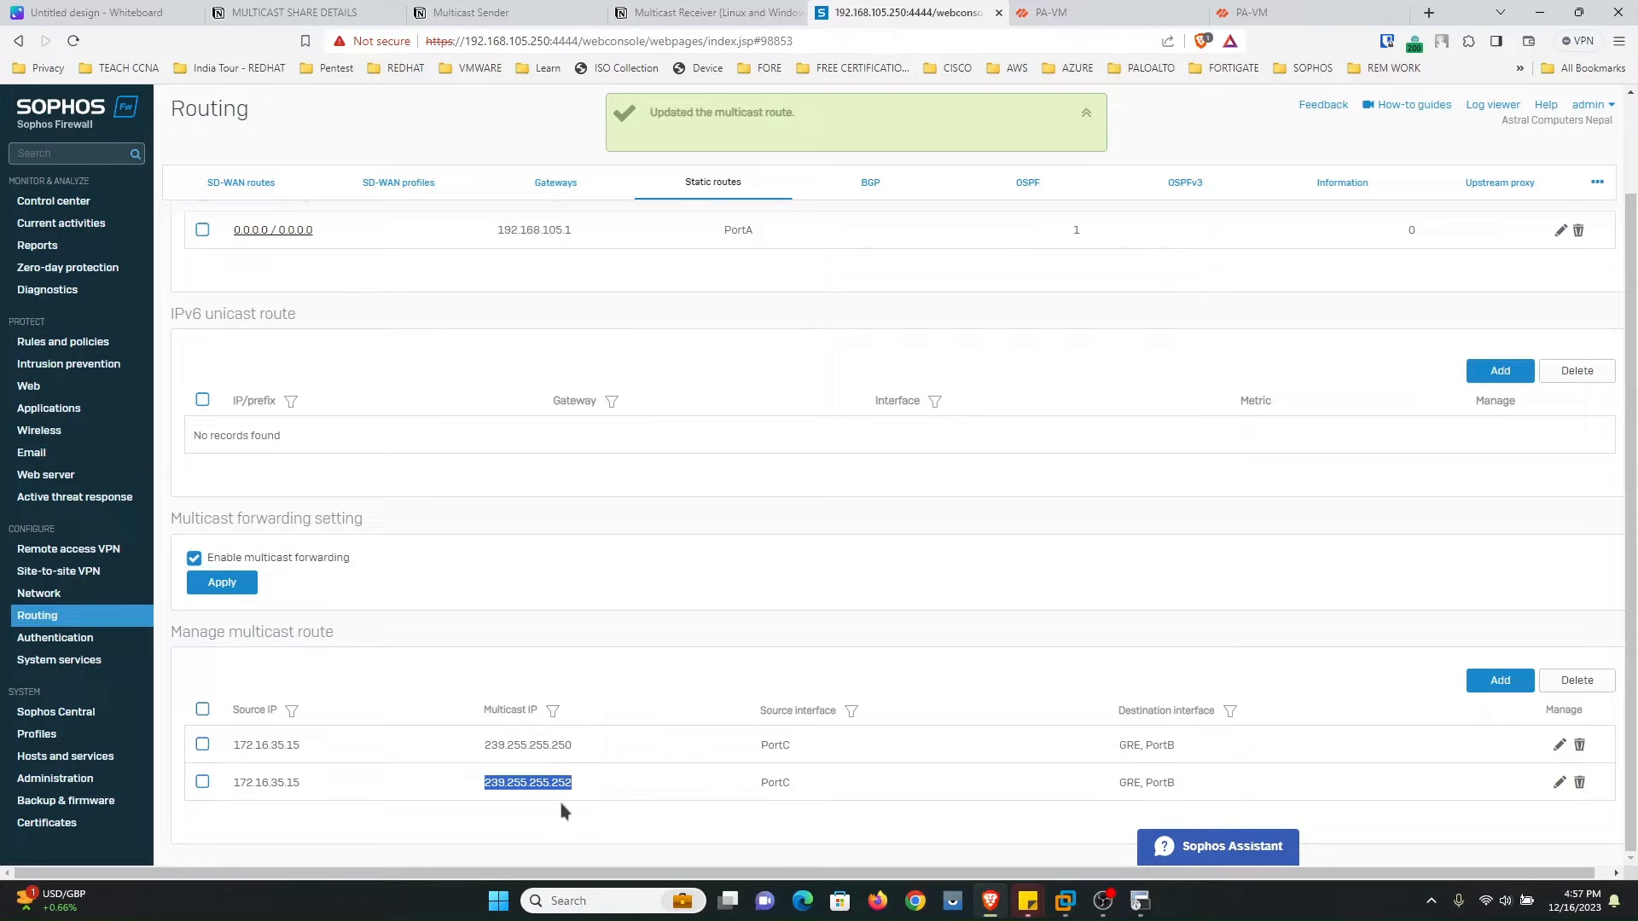
{"action": "left_click", "coordinate": [458, 11]}
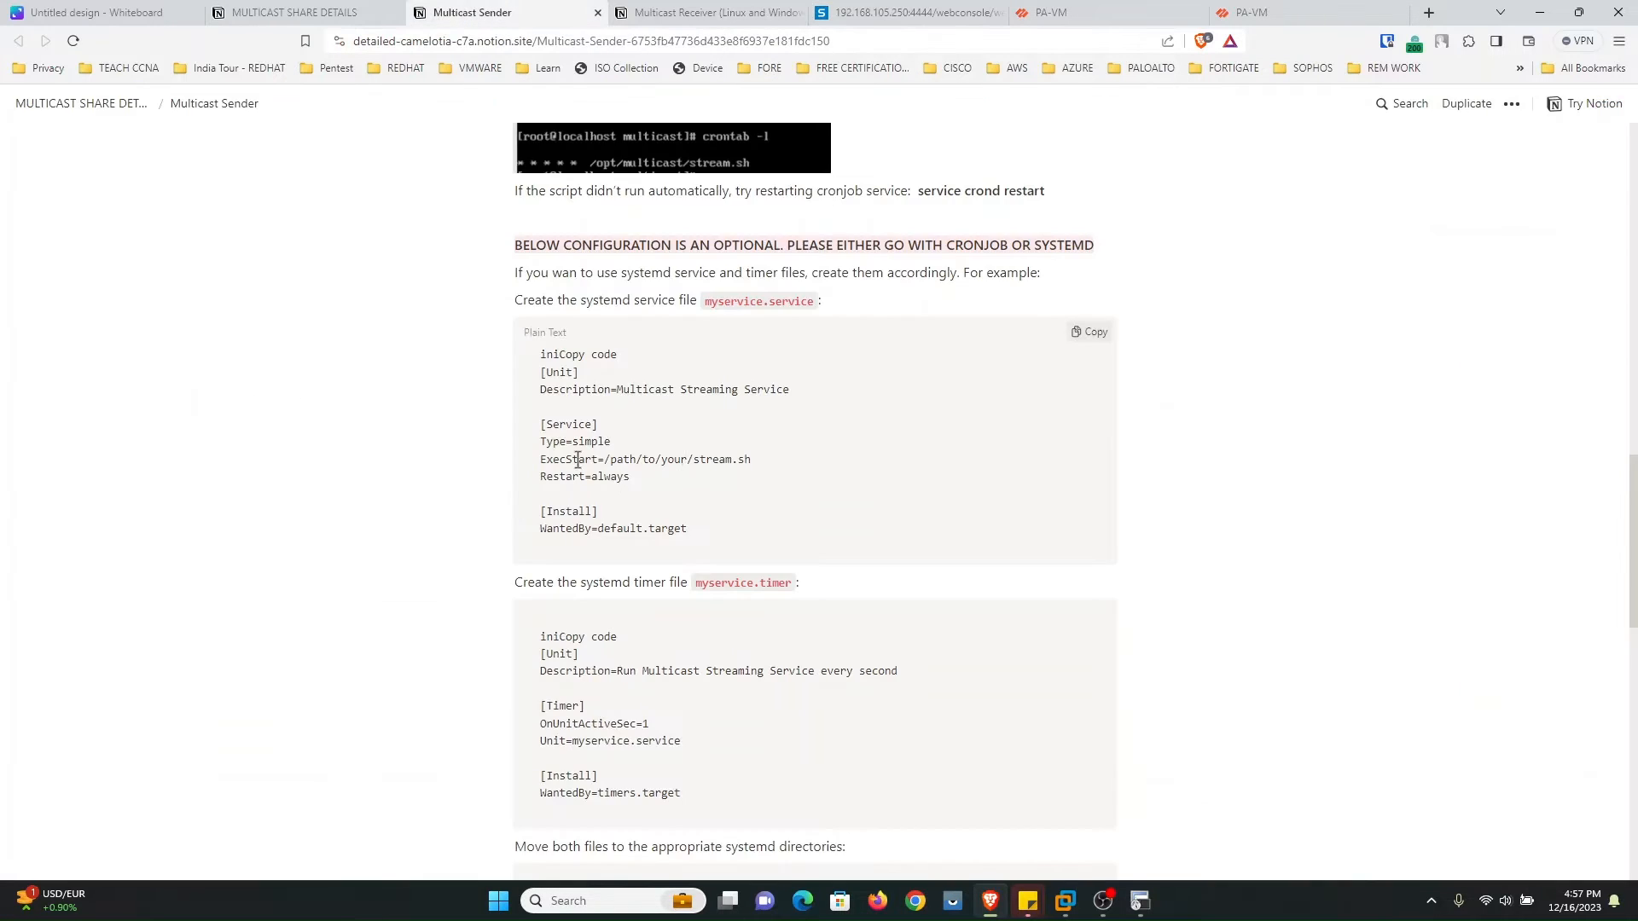
{"action": "scroll", "coordinate": [580, 471], "scroll_direction": "up", "scroll_amount": 6}
{"action": "scroll", "coordinate": [577, 469], "scroll_direction": "up", "scroll_amount": 7}
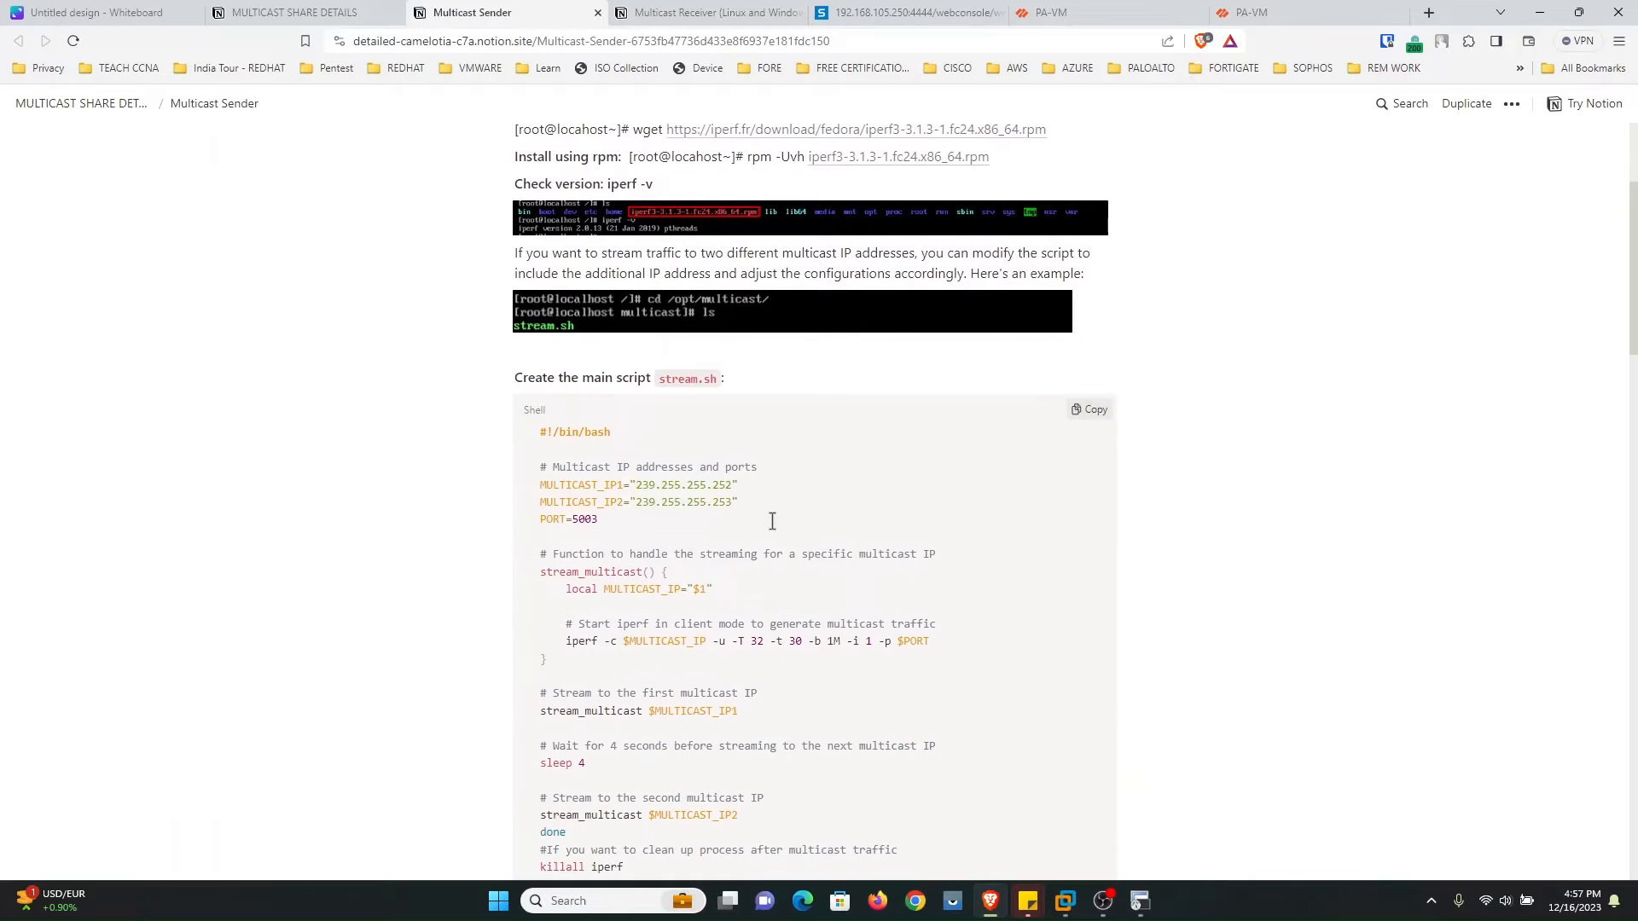
{"action": "left_click_drag", "start_coordinate": [739, 502], "coordinate": [518, 487]}
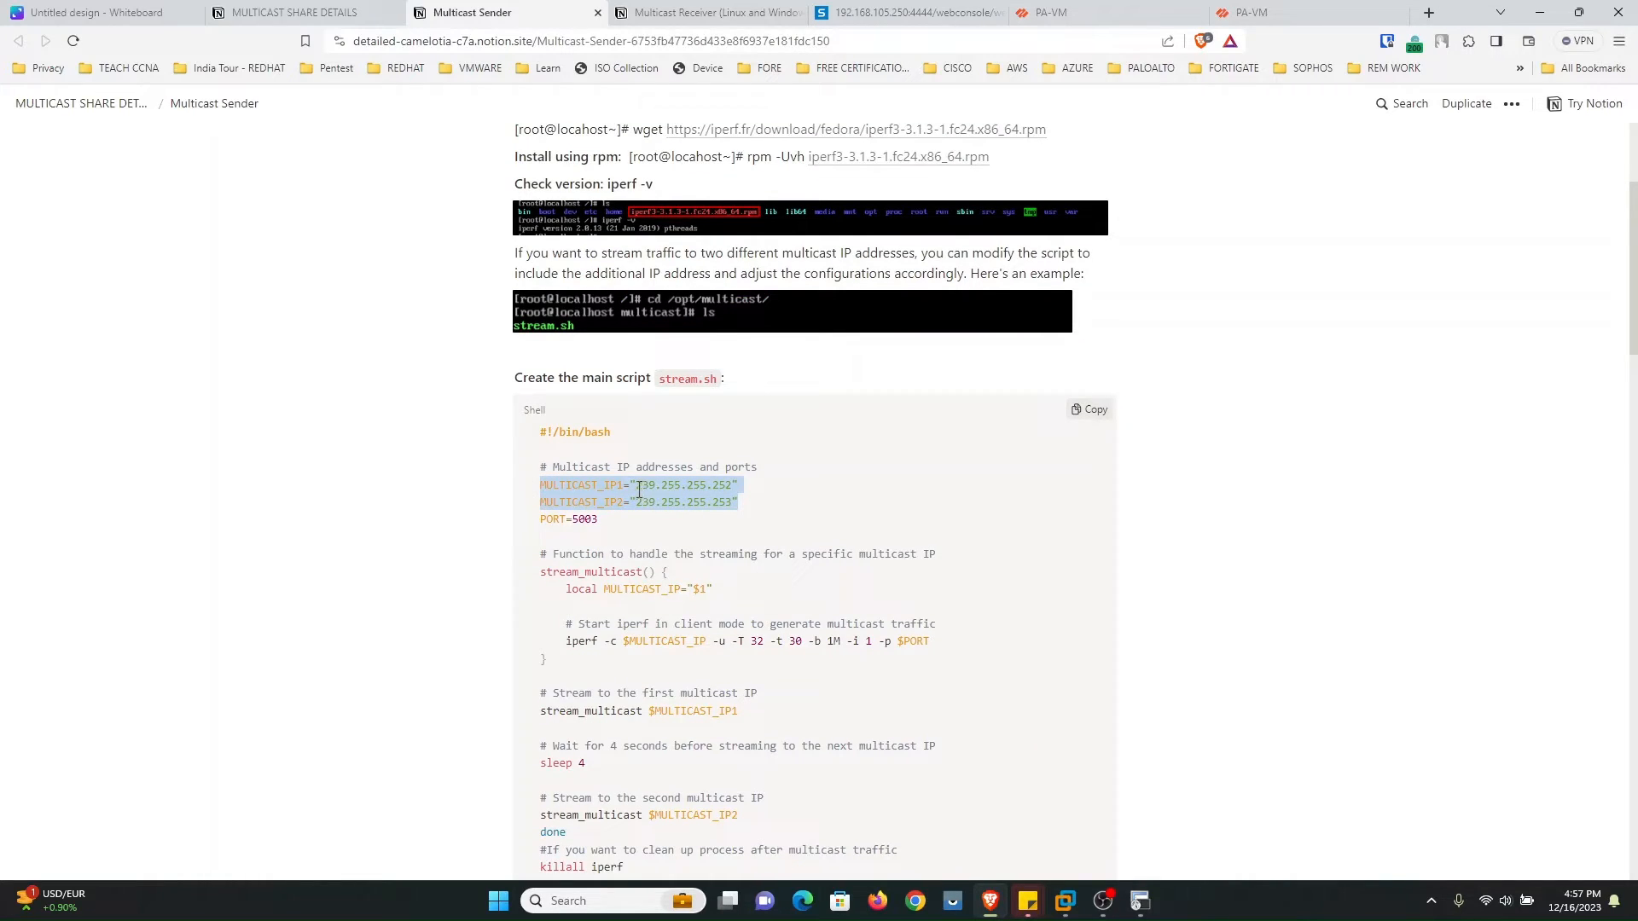
{"action": "left_click_drag", "start_coordinate": [638, 488], "coordinate": [734, 487]}
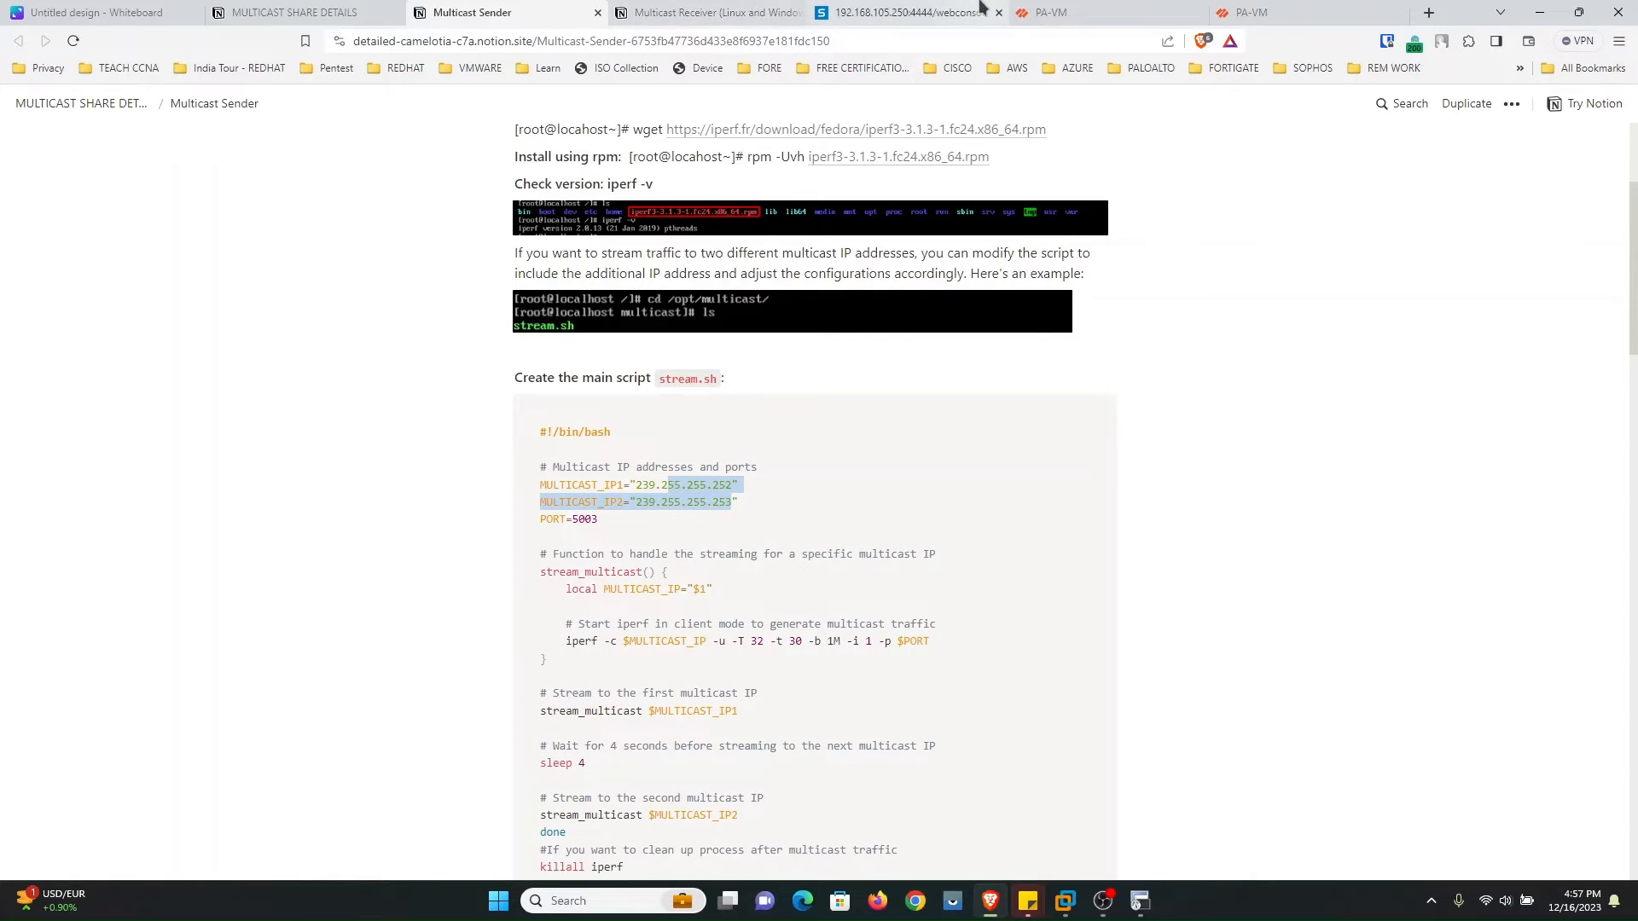
{"action": "left_click", "coordinate": [904, 12]}
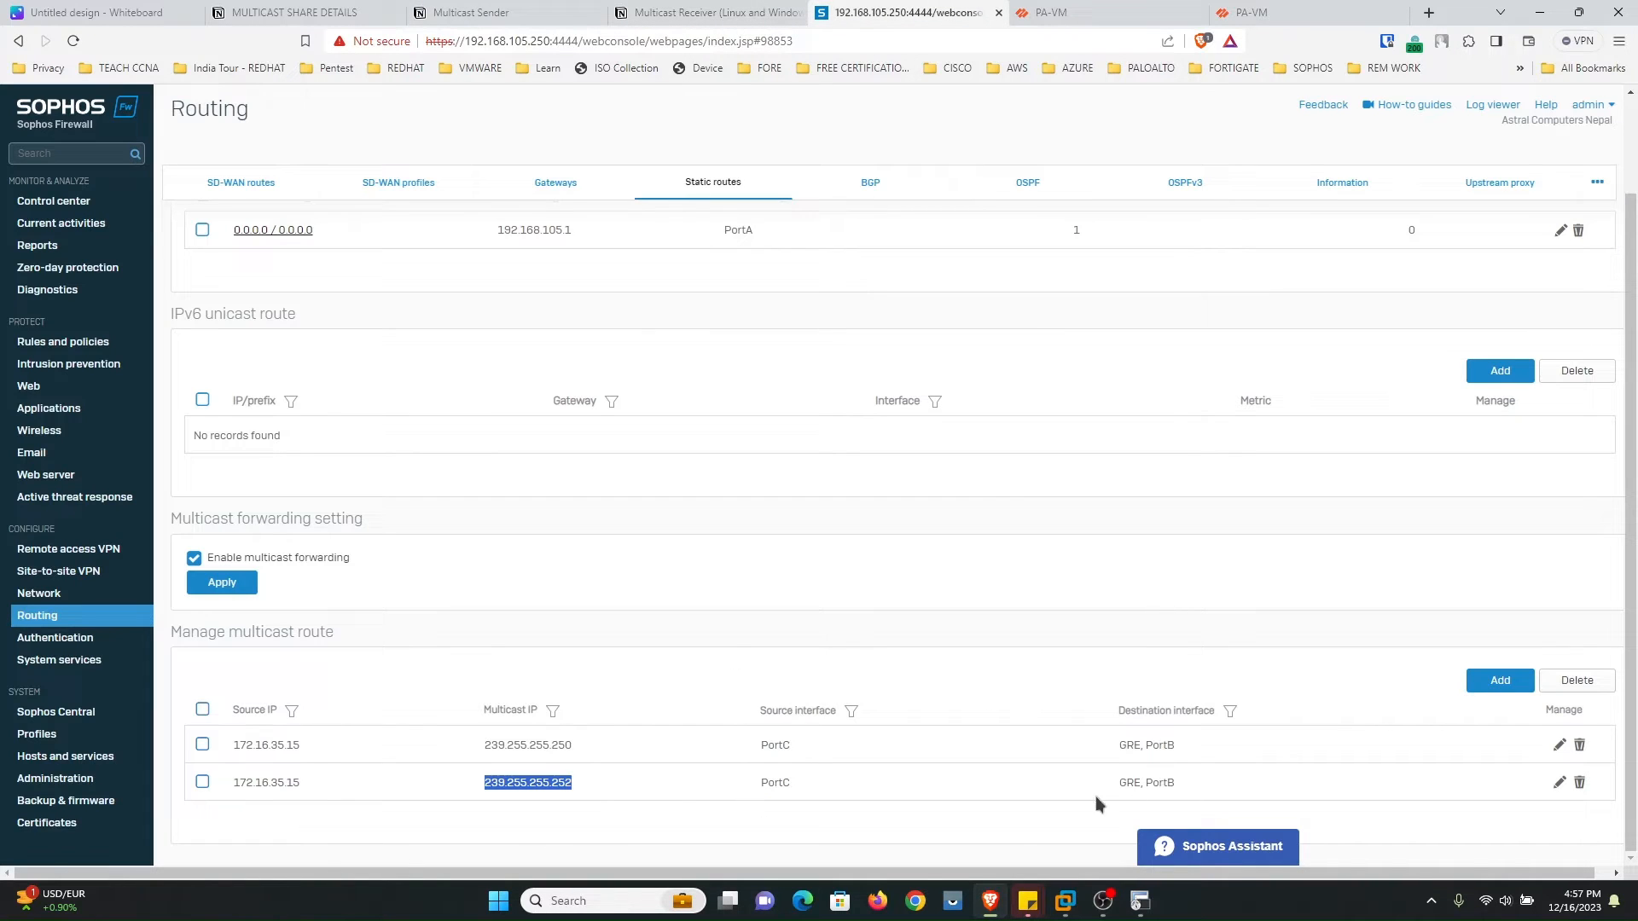
{"action": "left_click", "coordinate": [1101, 11]}
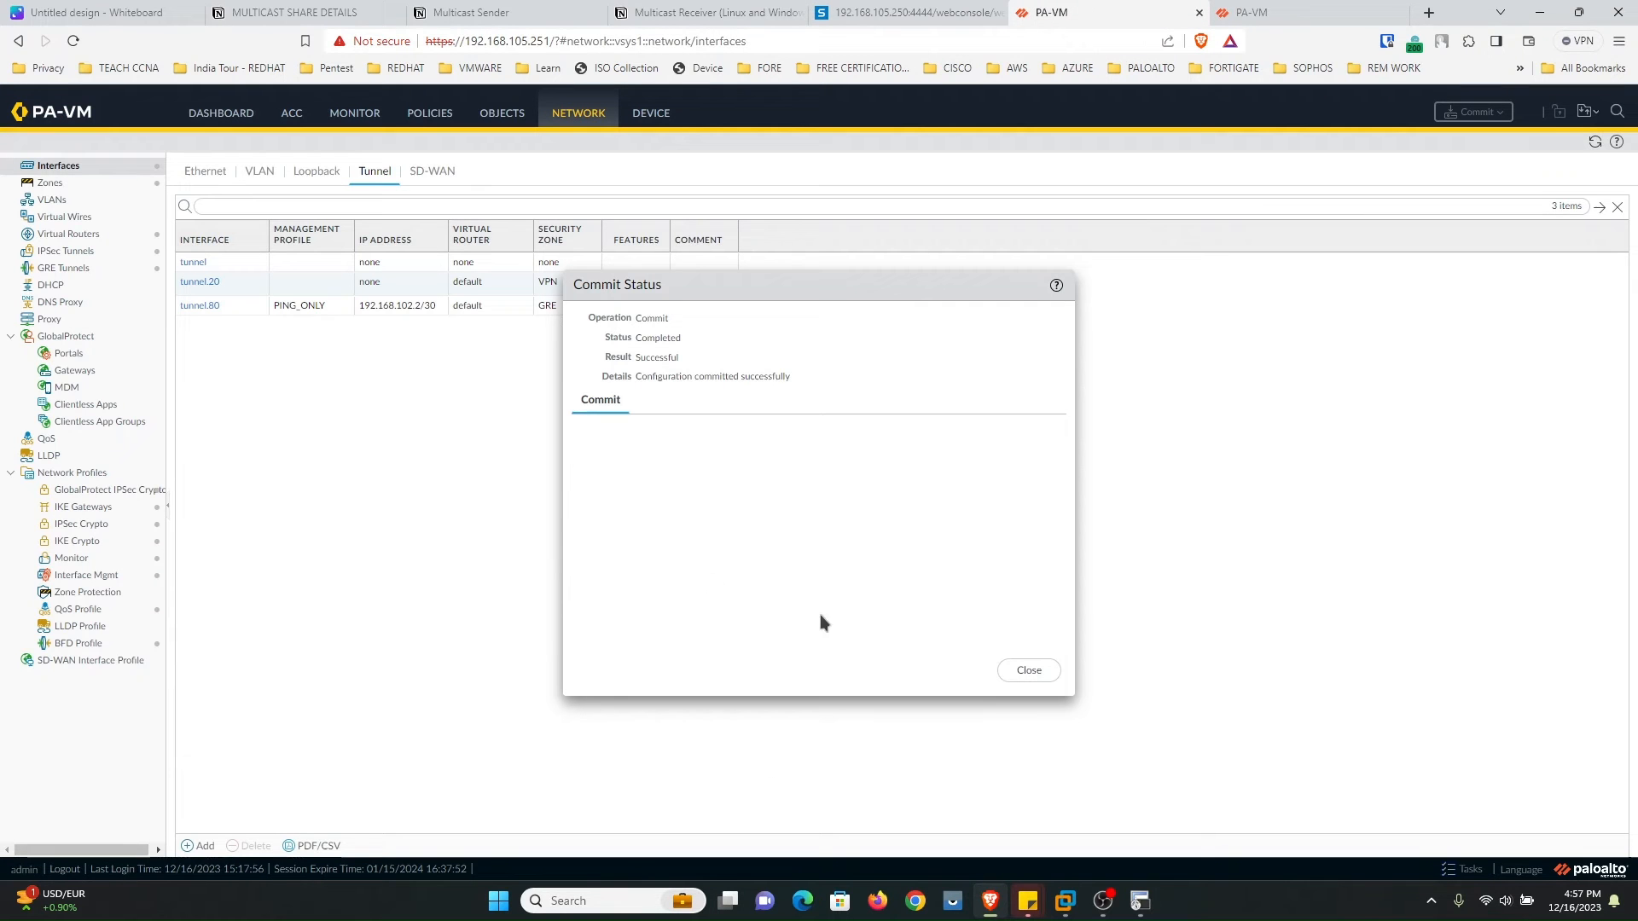
Step: Dismiss the commit status and check the Palo Alto traffic logs, first unfiltered and again with the filter ( addr.dst in '239.255.255.252' )
{"action": "left_click", "coordinate": [1029, 670]}
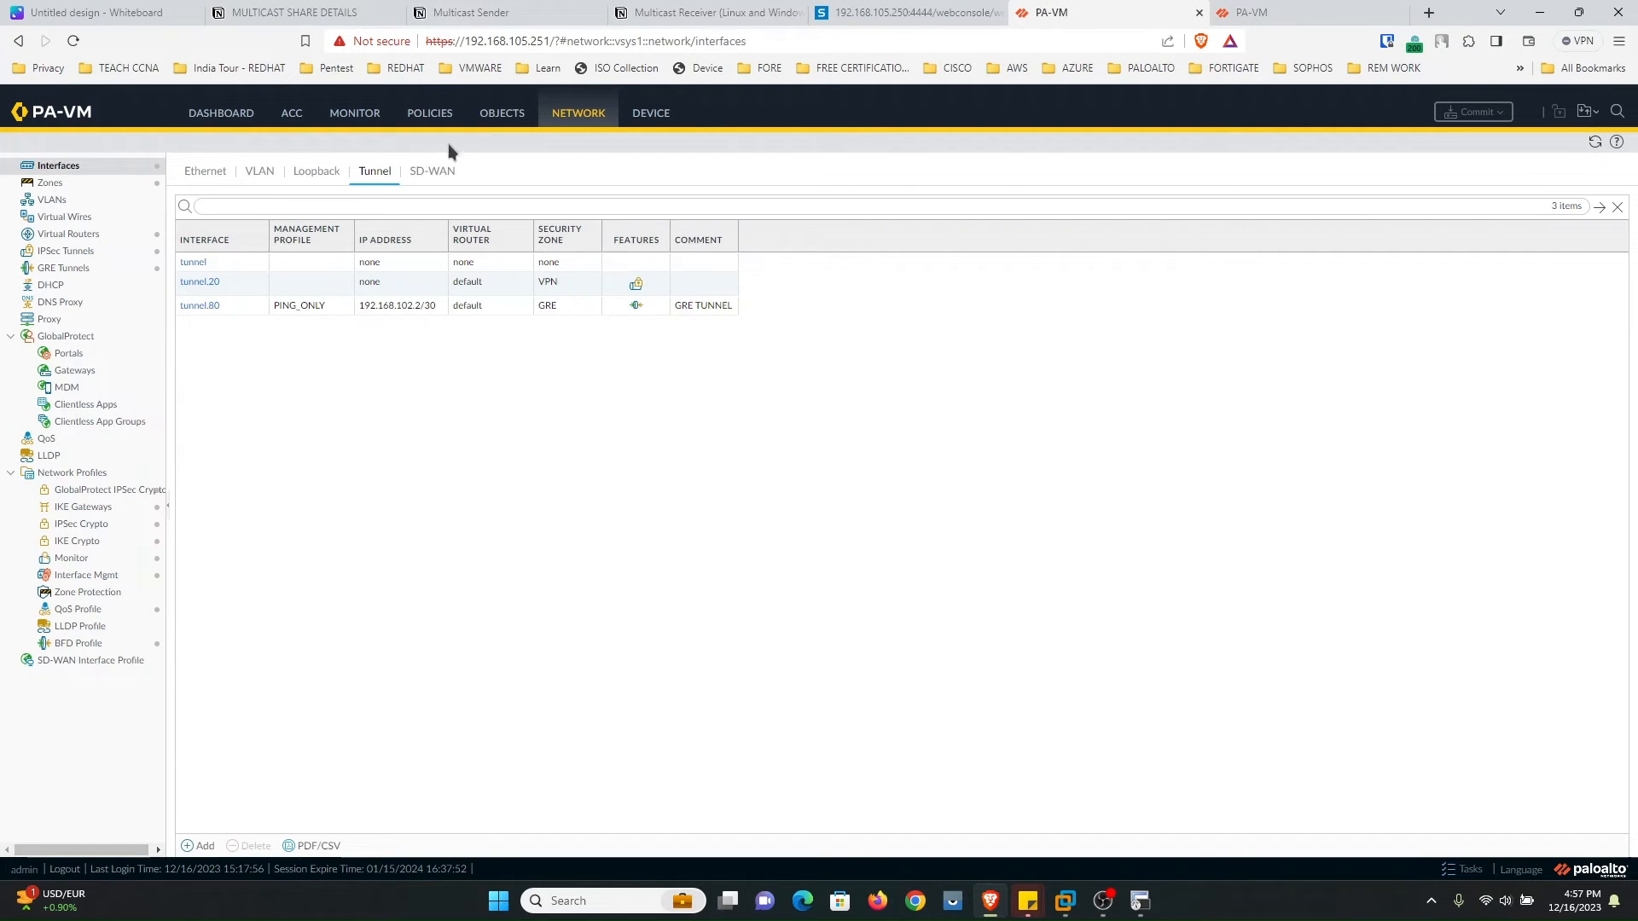
{"action": "left_click", "coordinate": [371, 119]}
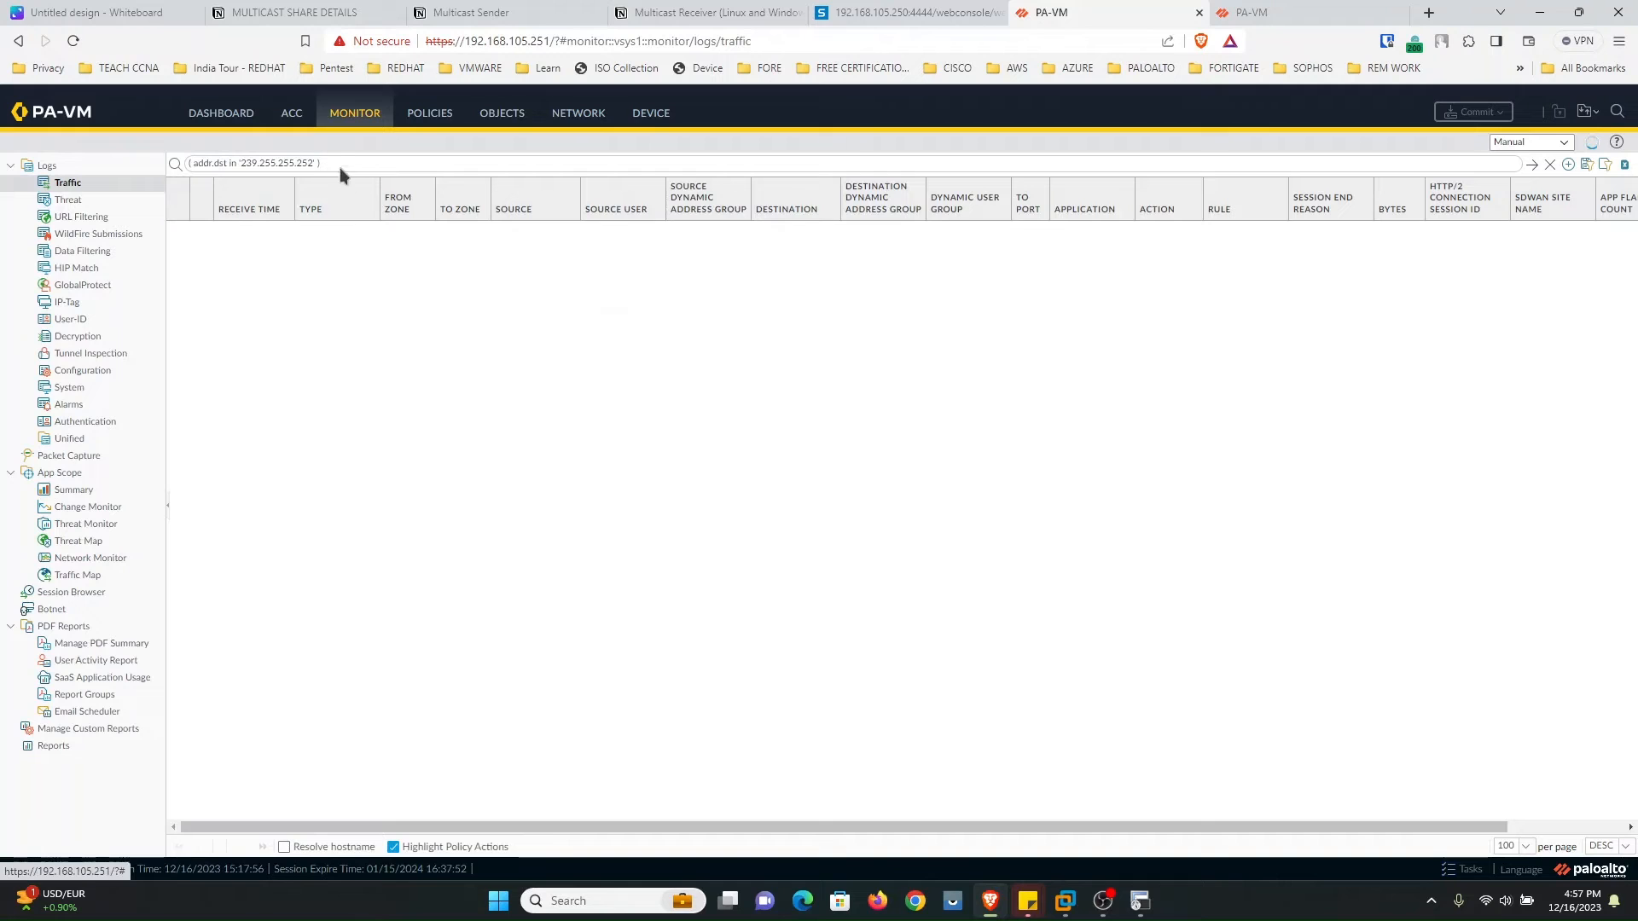
{"action": "left_click_drag", "start_coordinate": [339, 167], "coordinate": [159, 153]}
{"action": "key", "text": "BackSpace"}
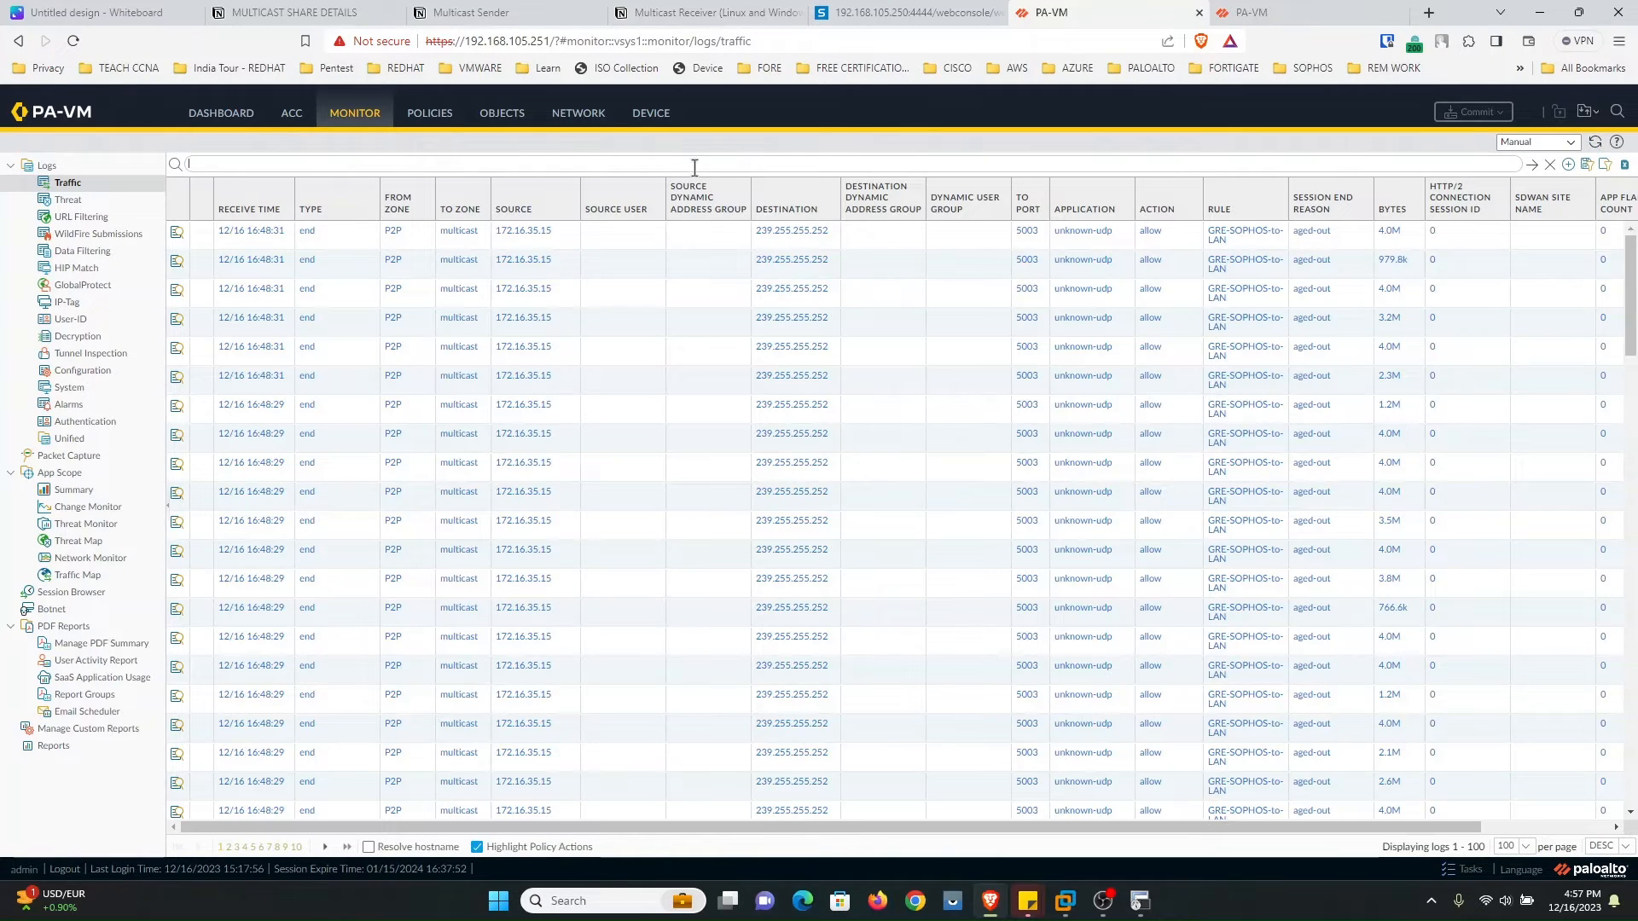
{"action": "key", "text": "Return"}
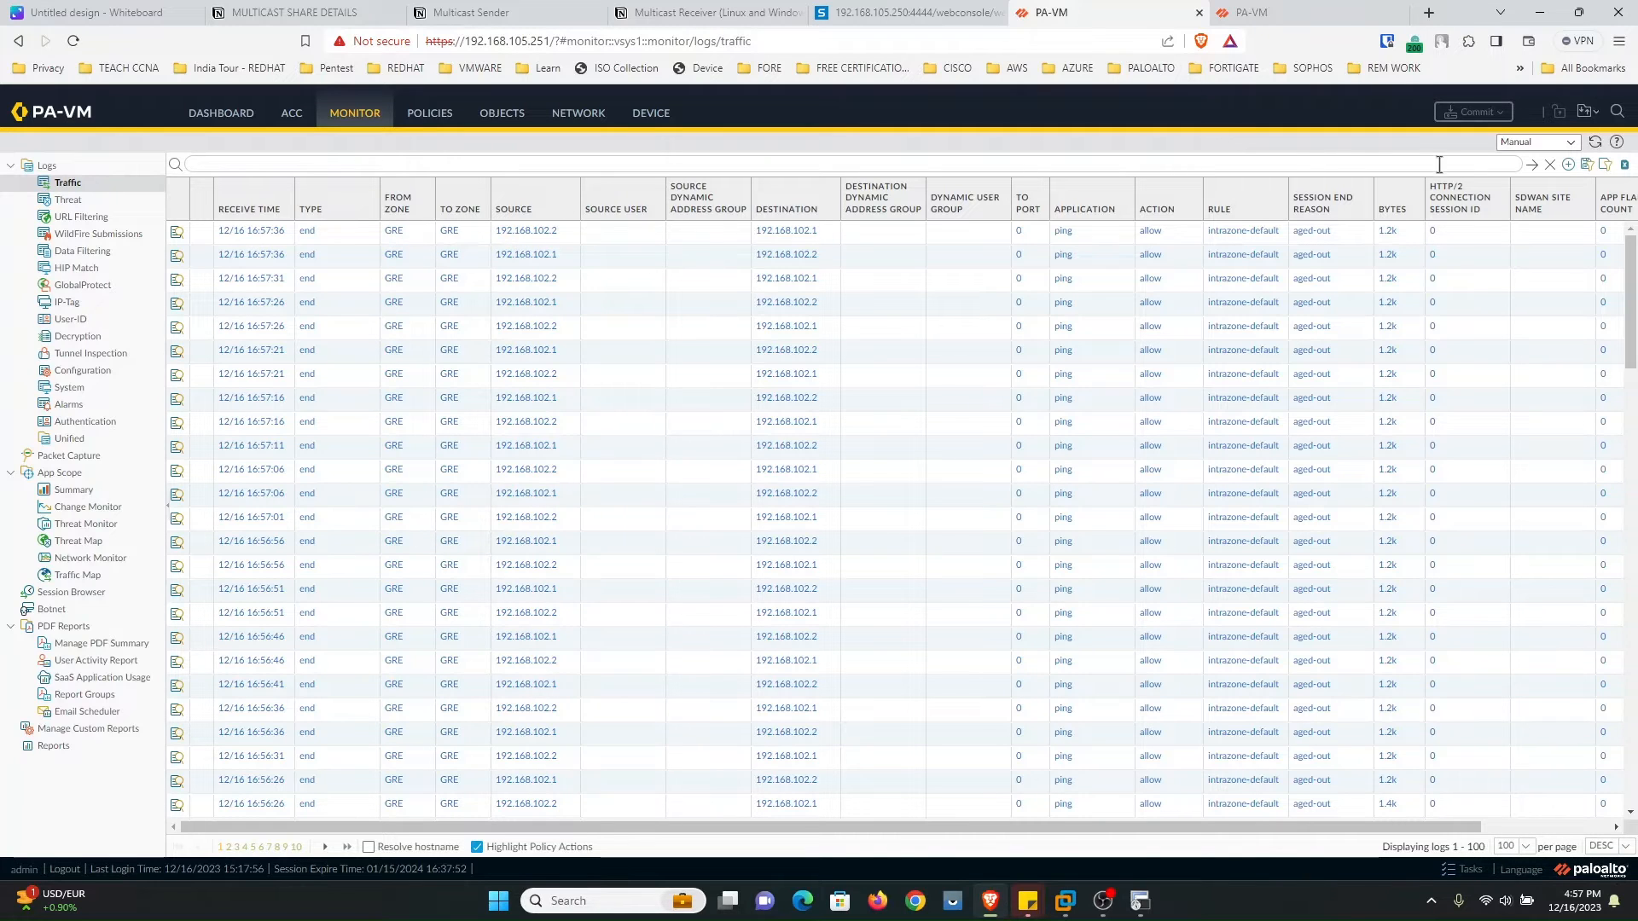
{"action": "left_click", "coordinate": [784, 233]}
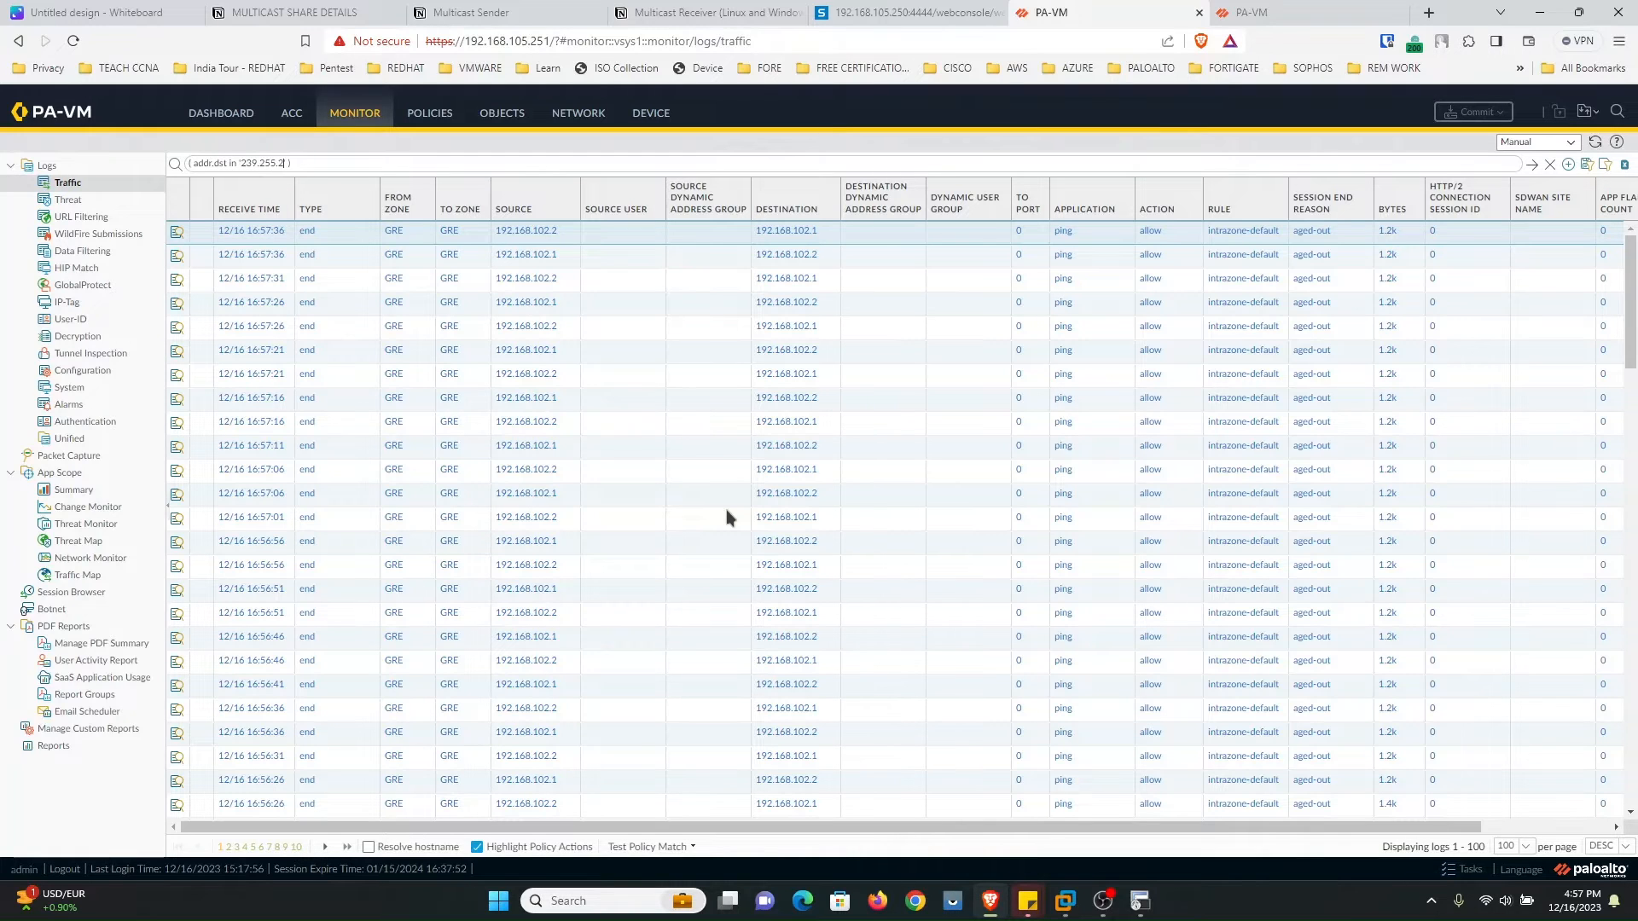
{"action": "key", "text": "Return"}
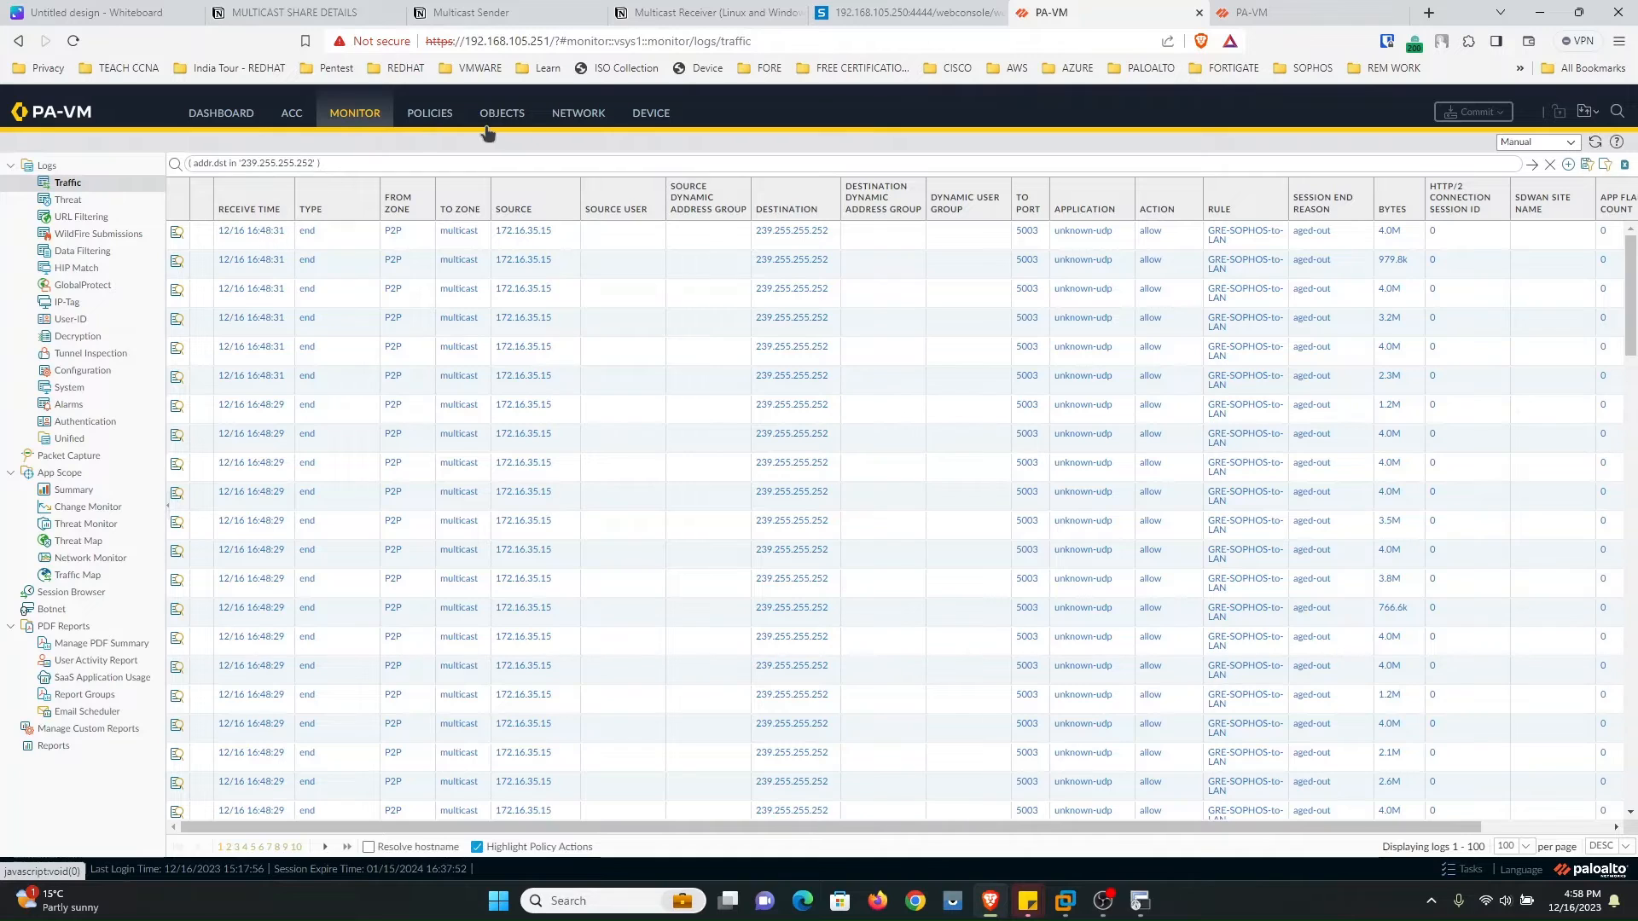
Step: Start a new Palo Alto security policy rule and look up the zone of tunnel.80 in the second PA-VM session
{"action": "left_click", "coordinate": [429, 113]}
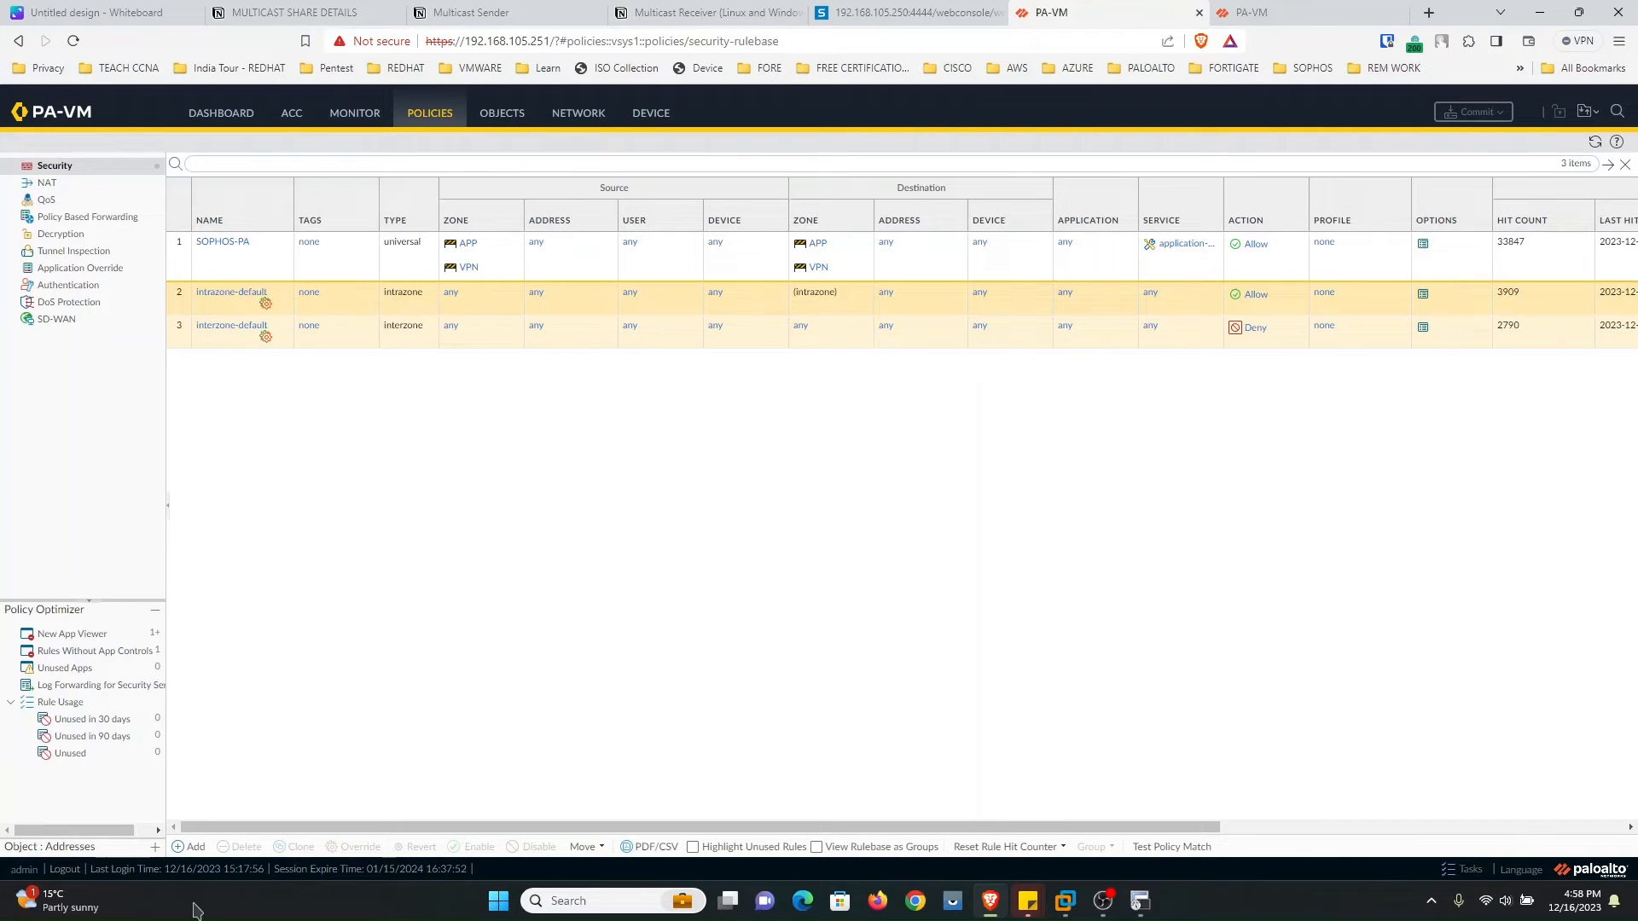
{"action": "left_click", "coordinate": [184, 847]}
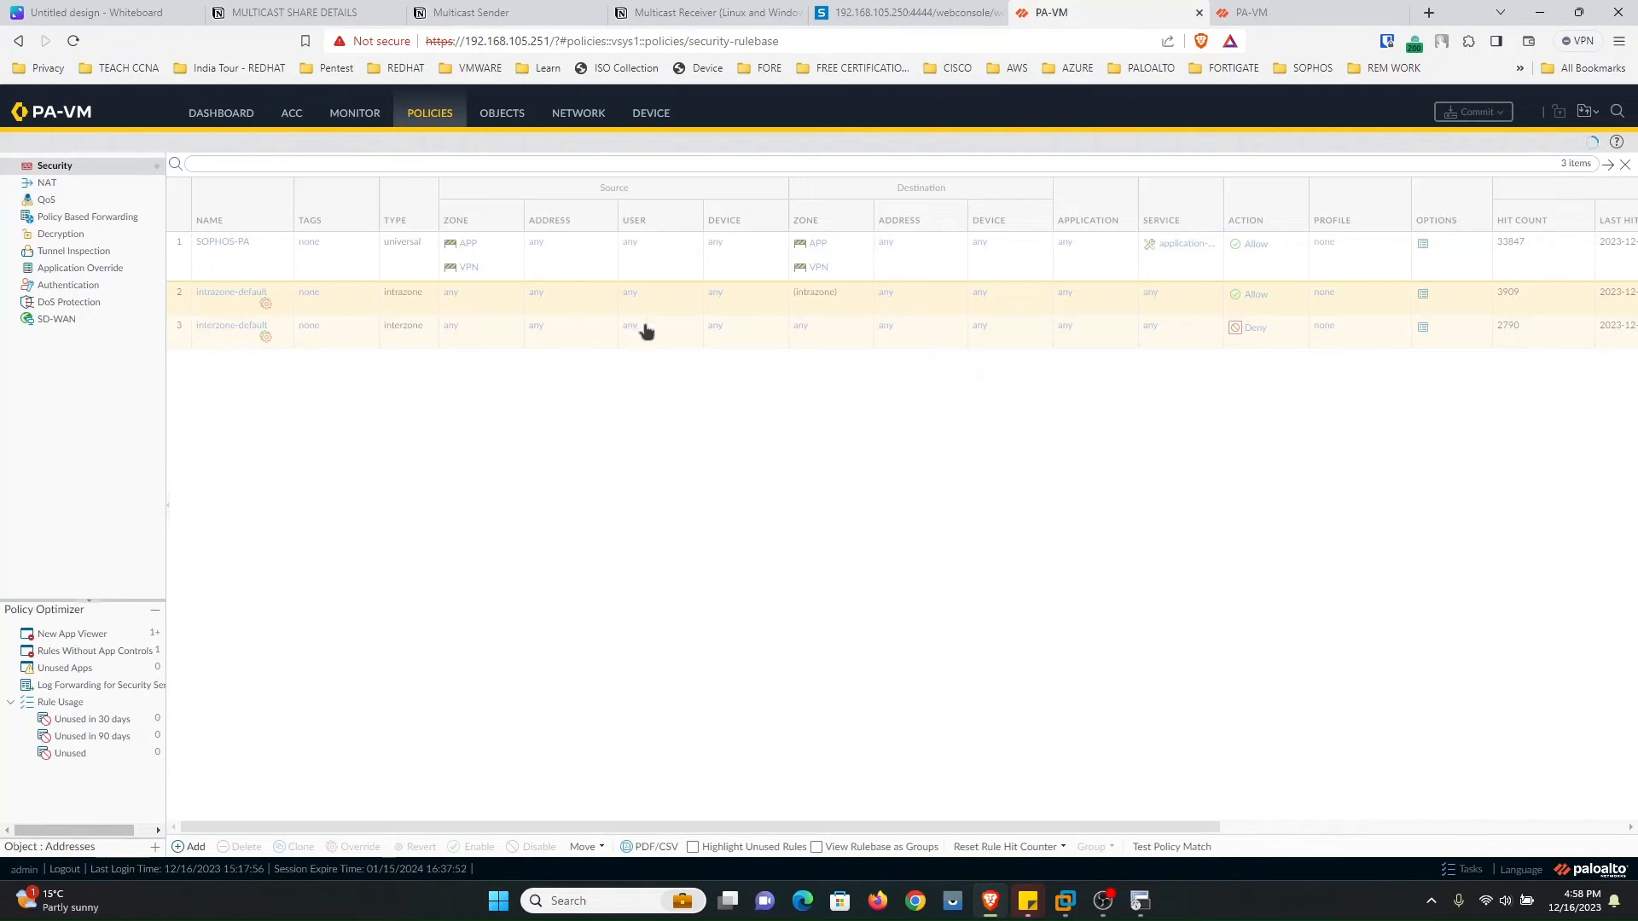
{"action": "left_click", "coordinate": [1254, 12]}
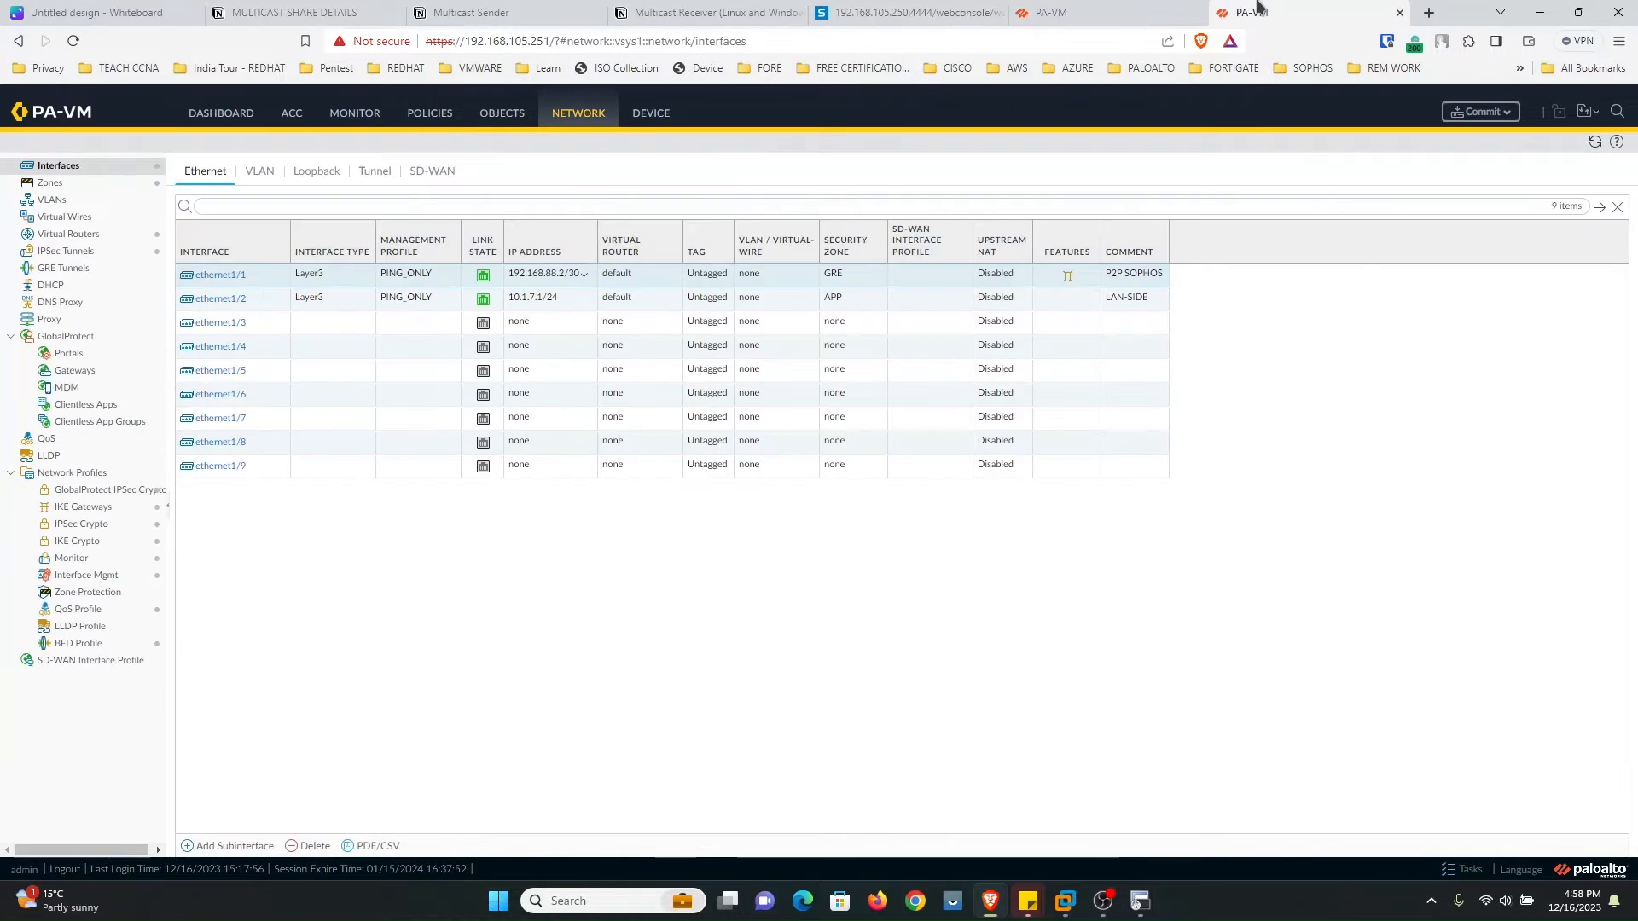
{"action": "left_click", "coordinate": [61, 185]}
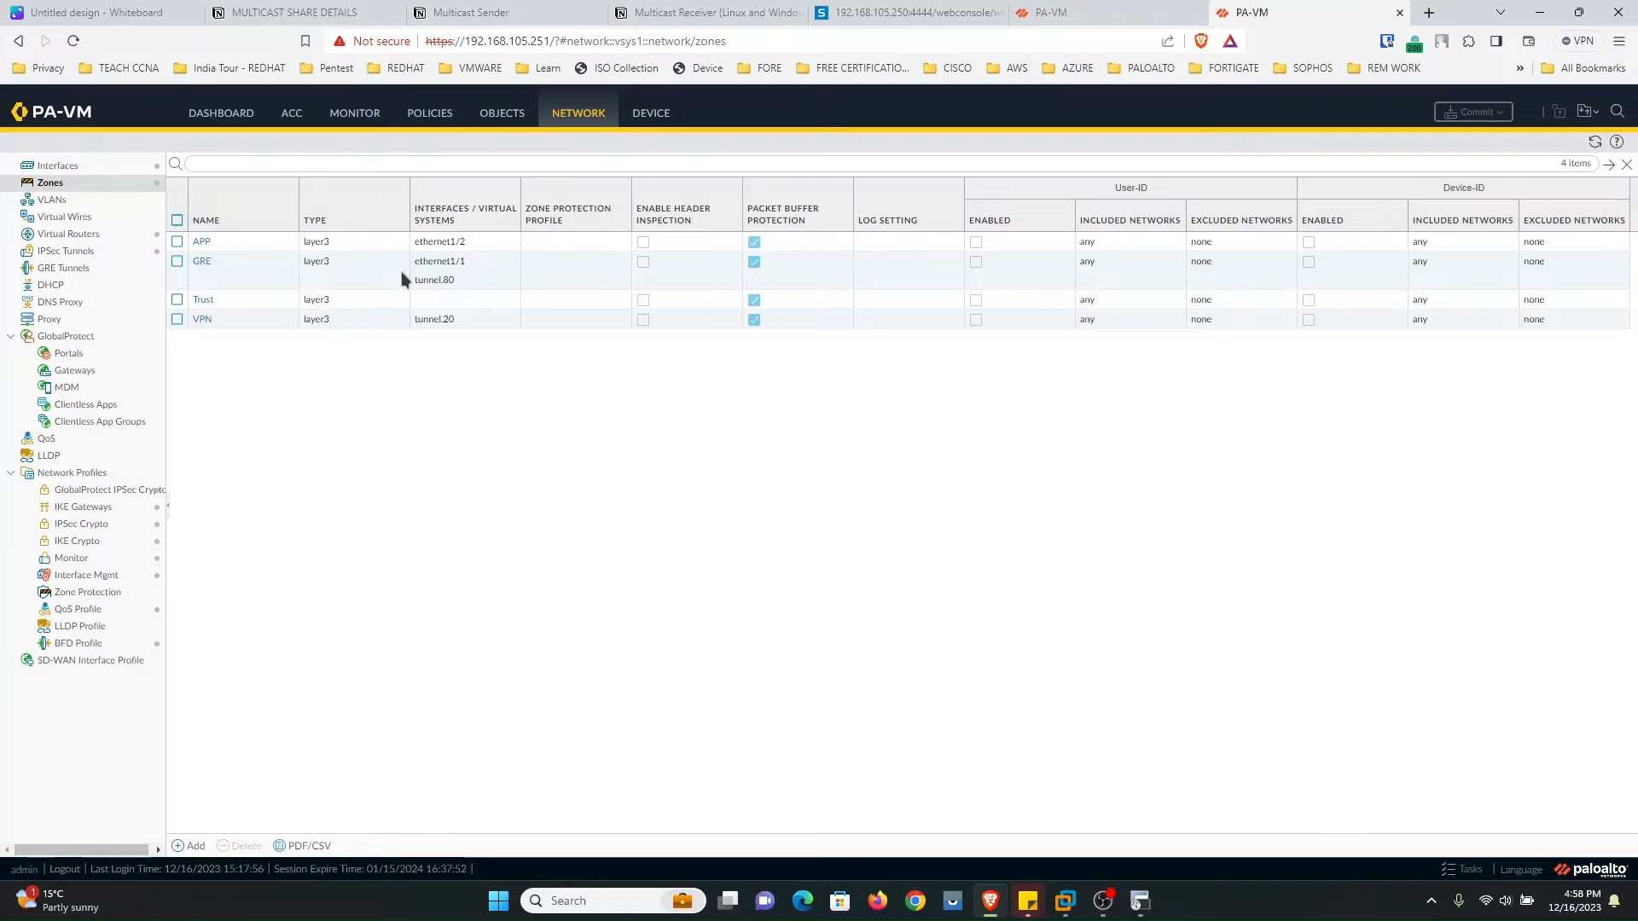
{"action": "left_click", "coordinate": [430, 284]}
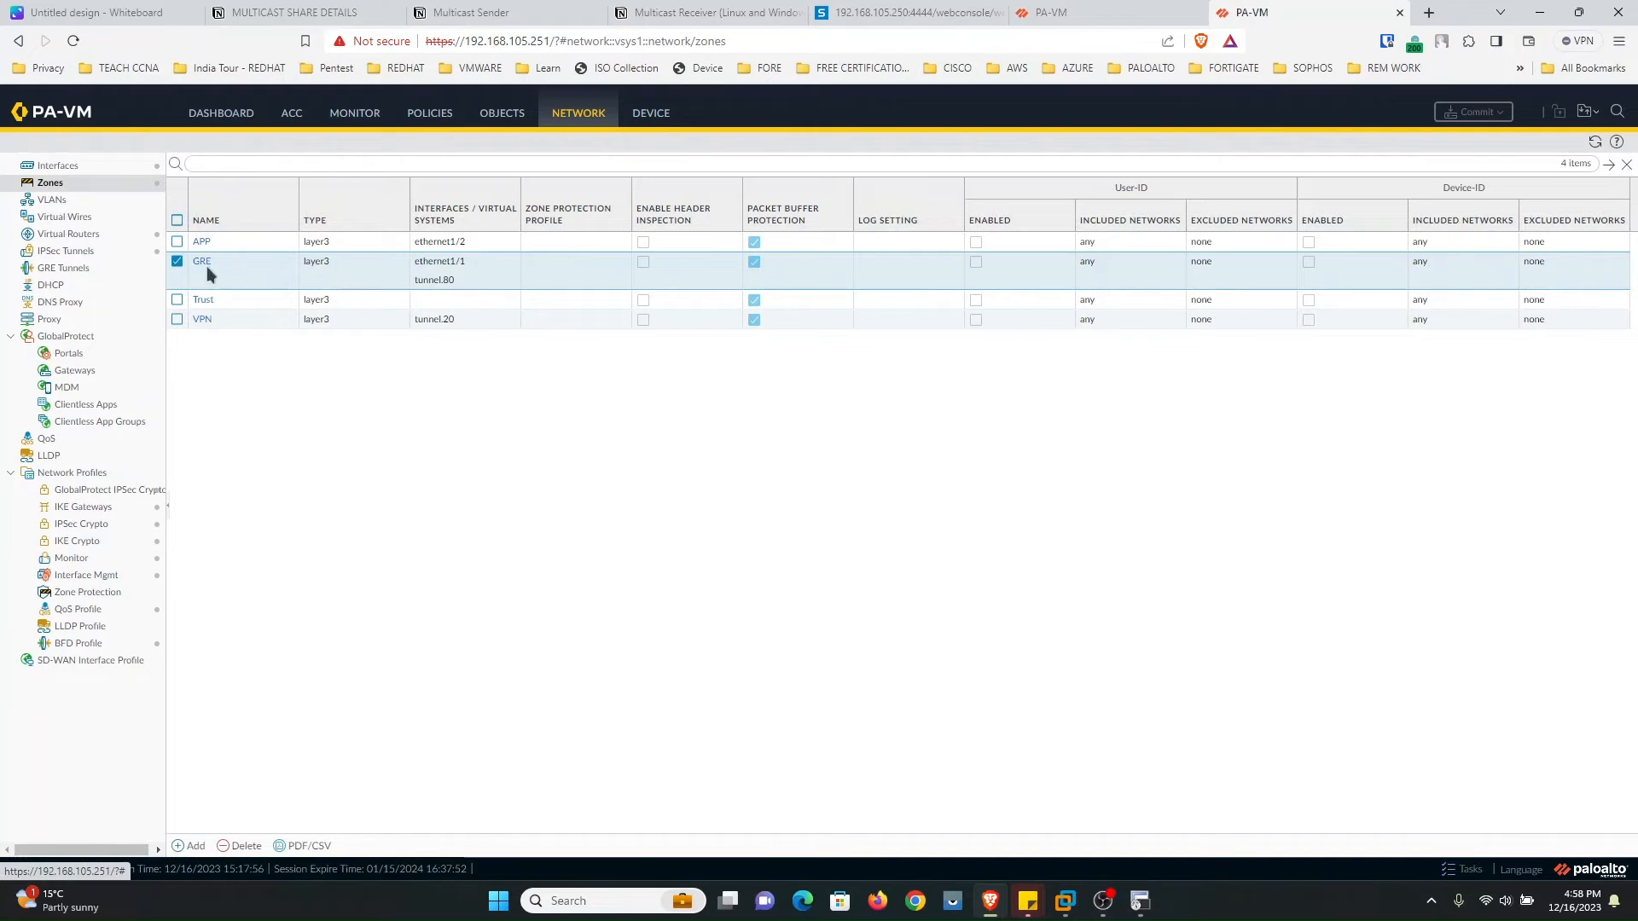
Step: Back in the new security policy rule, enter a name starting with ALLOW_MULTI and add GRE as the source zone
{"action": "left_click", "coordinate": [1070, 9]}
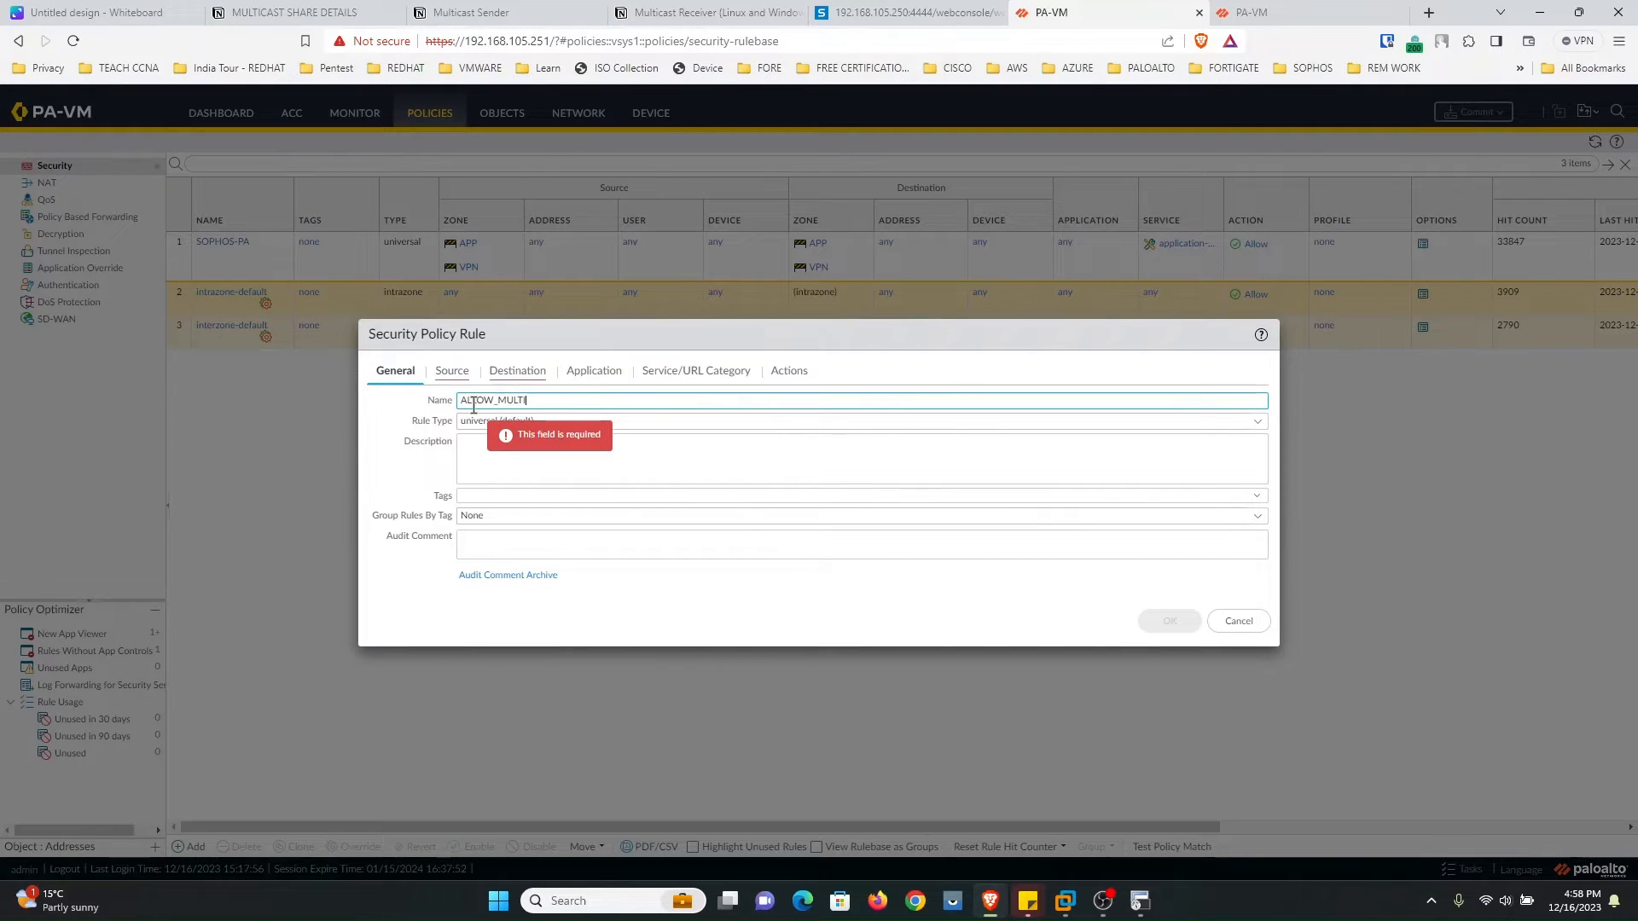
{"action": "left_click", "coordinate": [451, 370]}
{"action": "left_click", "coordinate": [394, 584]}
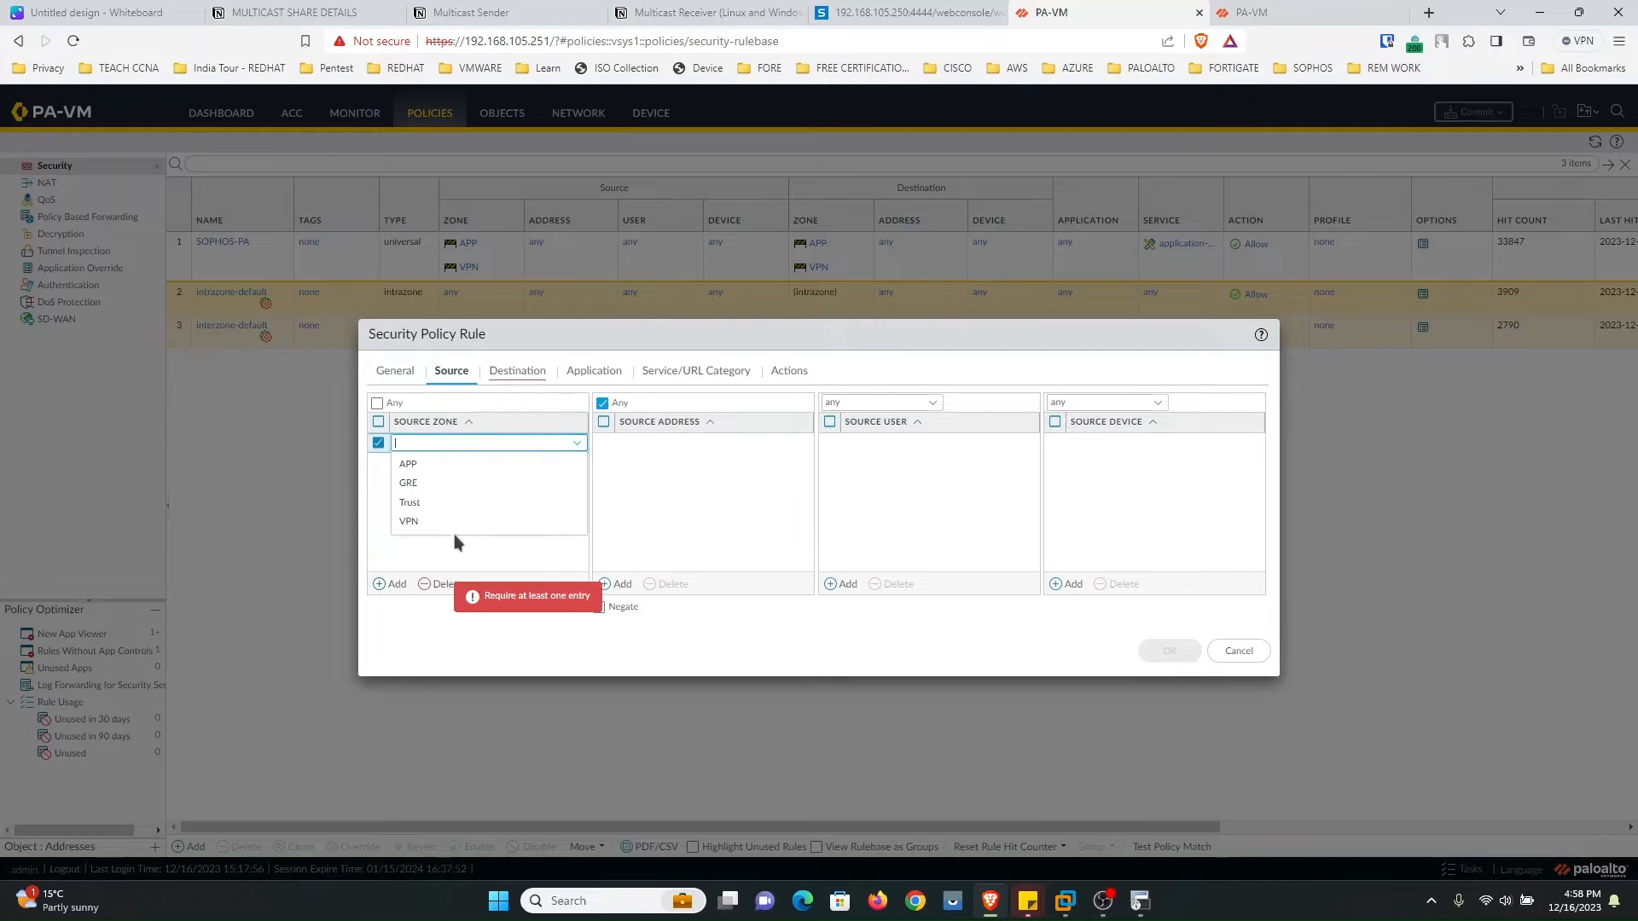
{"action": "left_click", "coordinate": [420, 493]}
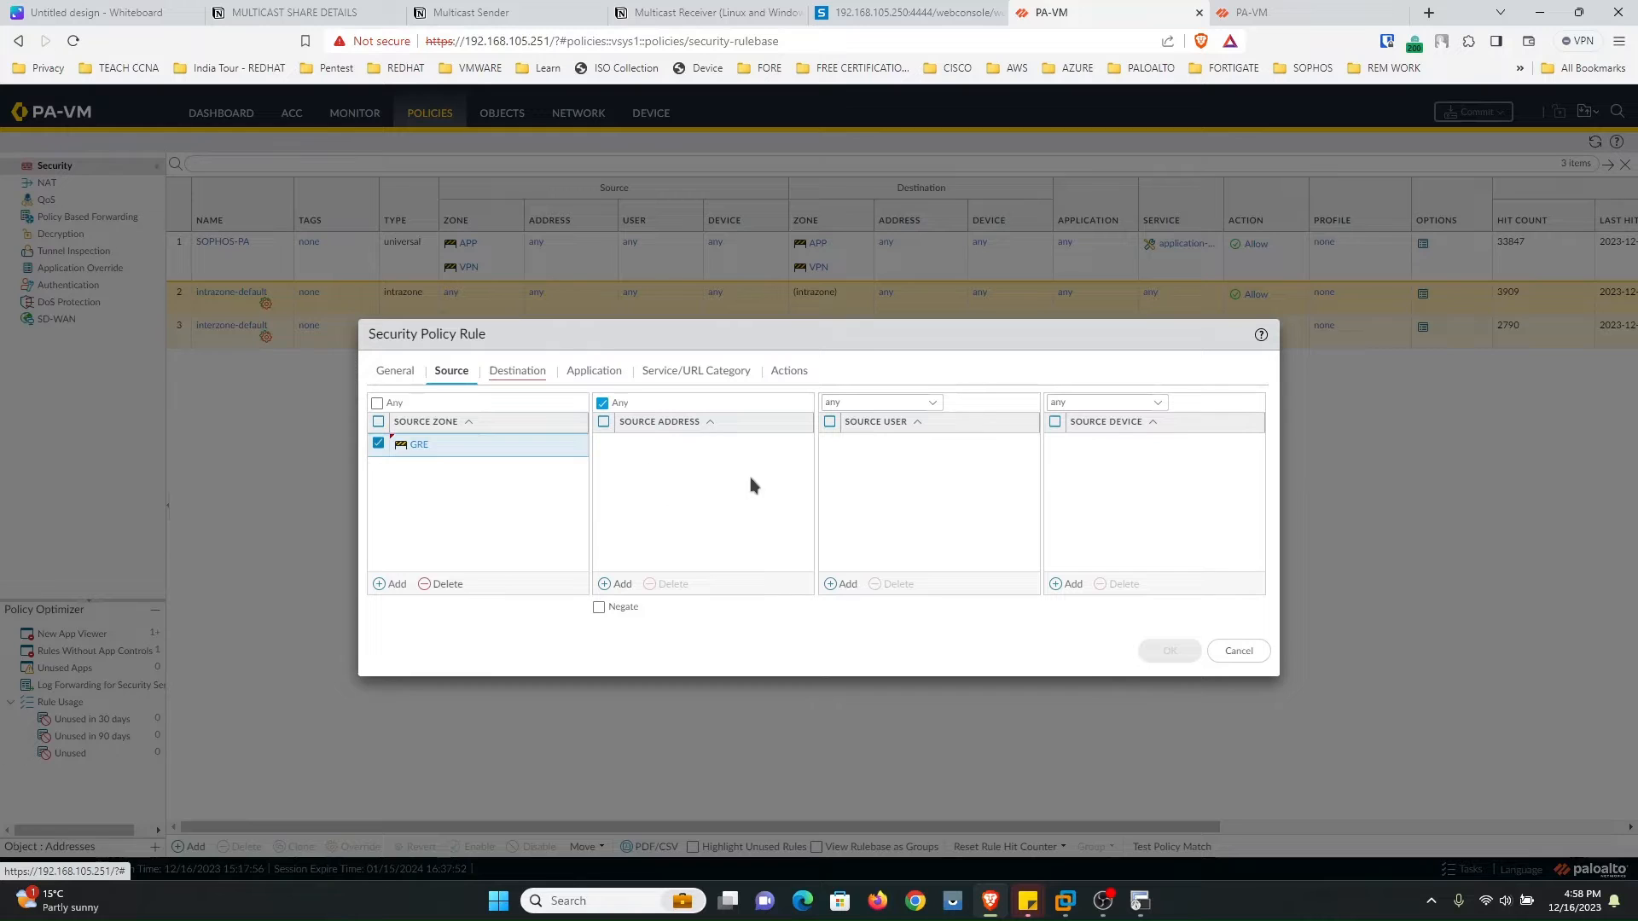
Step: In the security rule's destination settings, open the choices for the destination zone type
{"action": "left_click", "coordinate": [525, 375]}
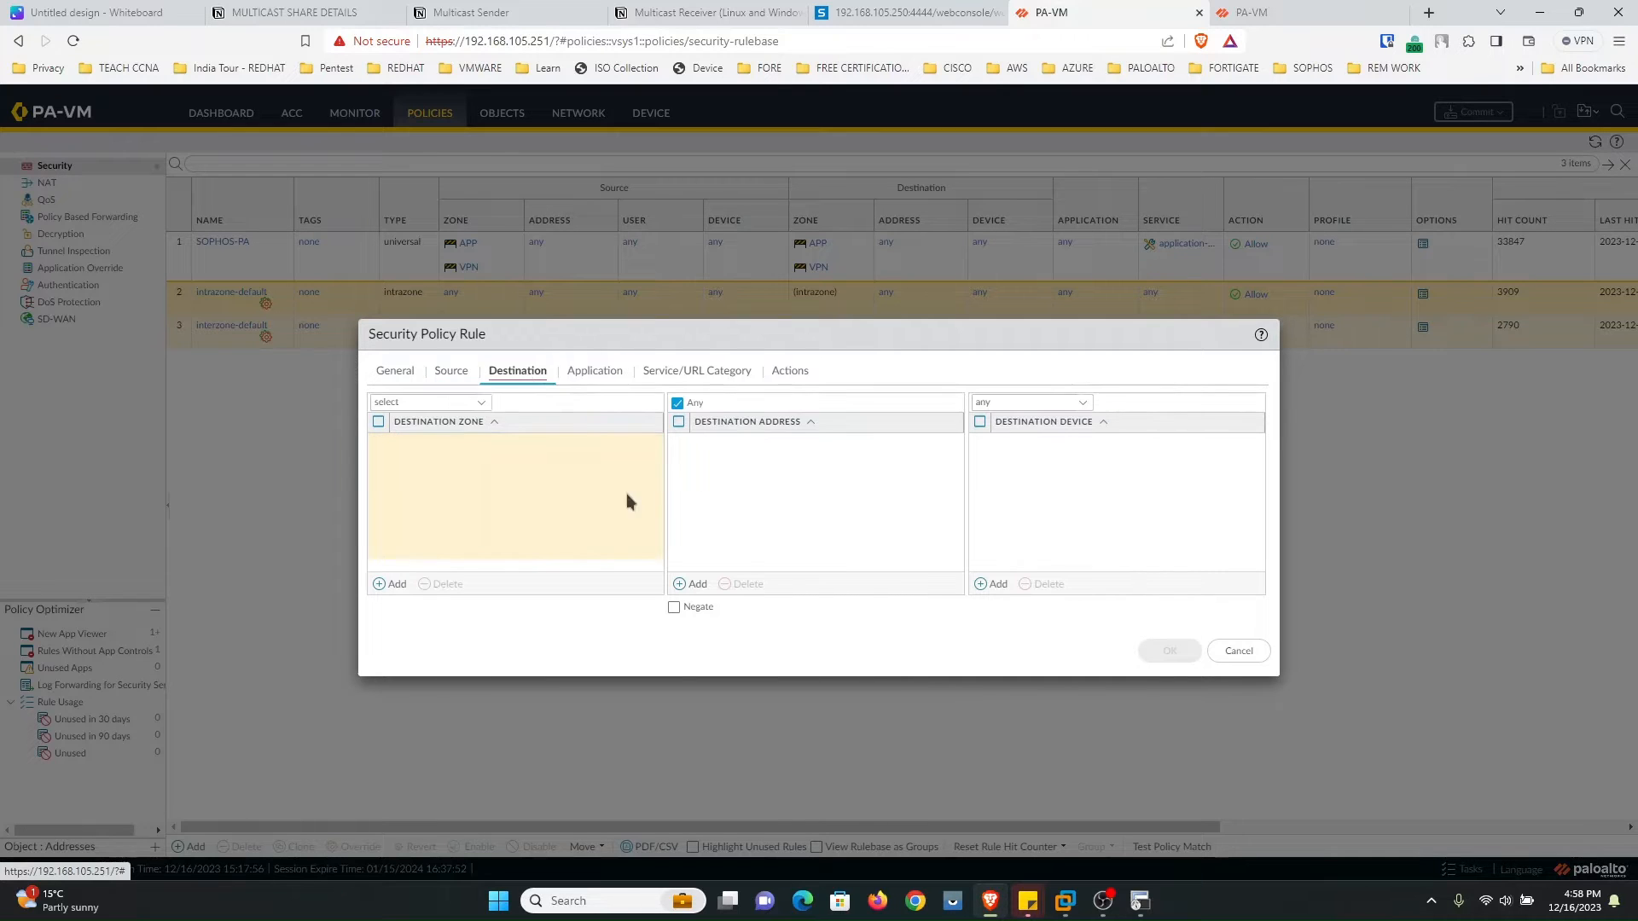
{"action": "left_click", "coordinate": [386, 590]}
{"action": "left_click", "coordinate": [483, 403]}
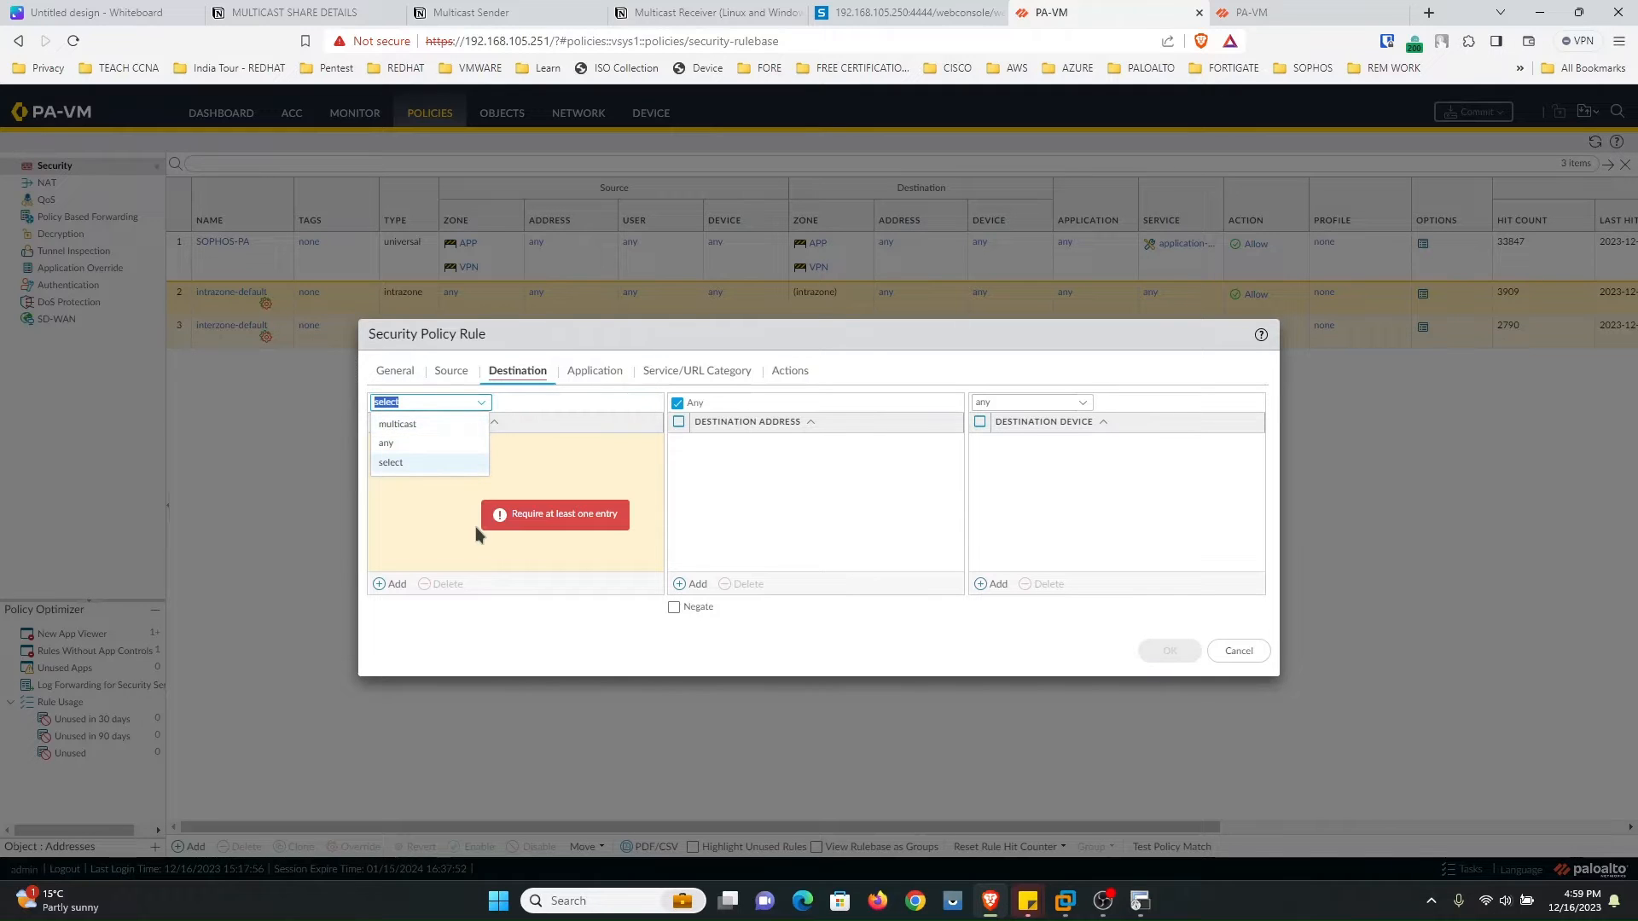
Step: Set the new security policy rule's destination zone to multicast, save the rule, and commit all changes
{"action": "left_click", "coordinate": [435, 524]}
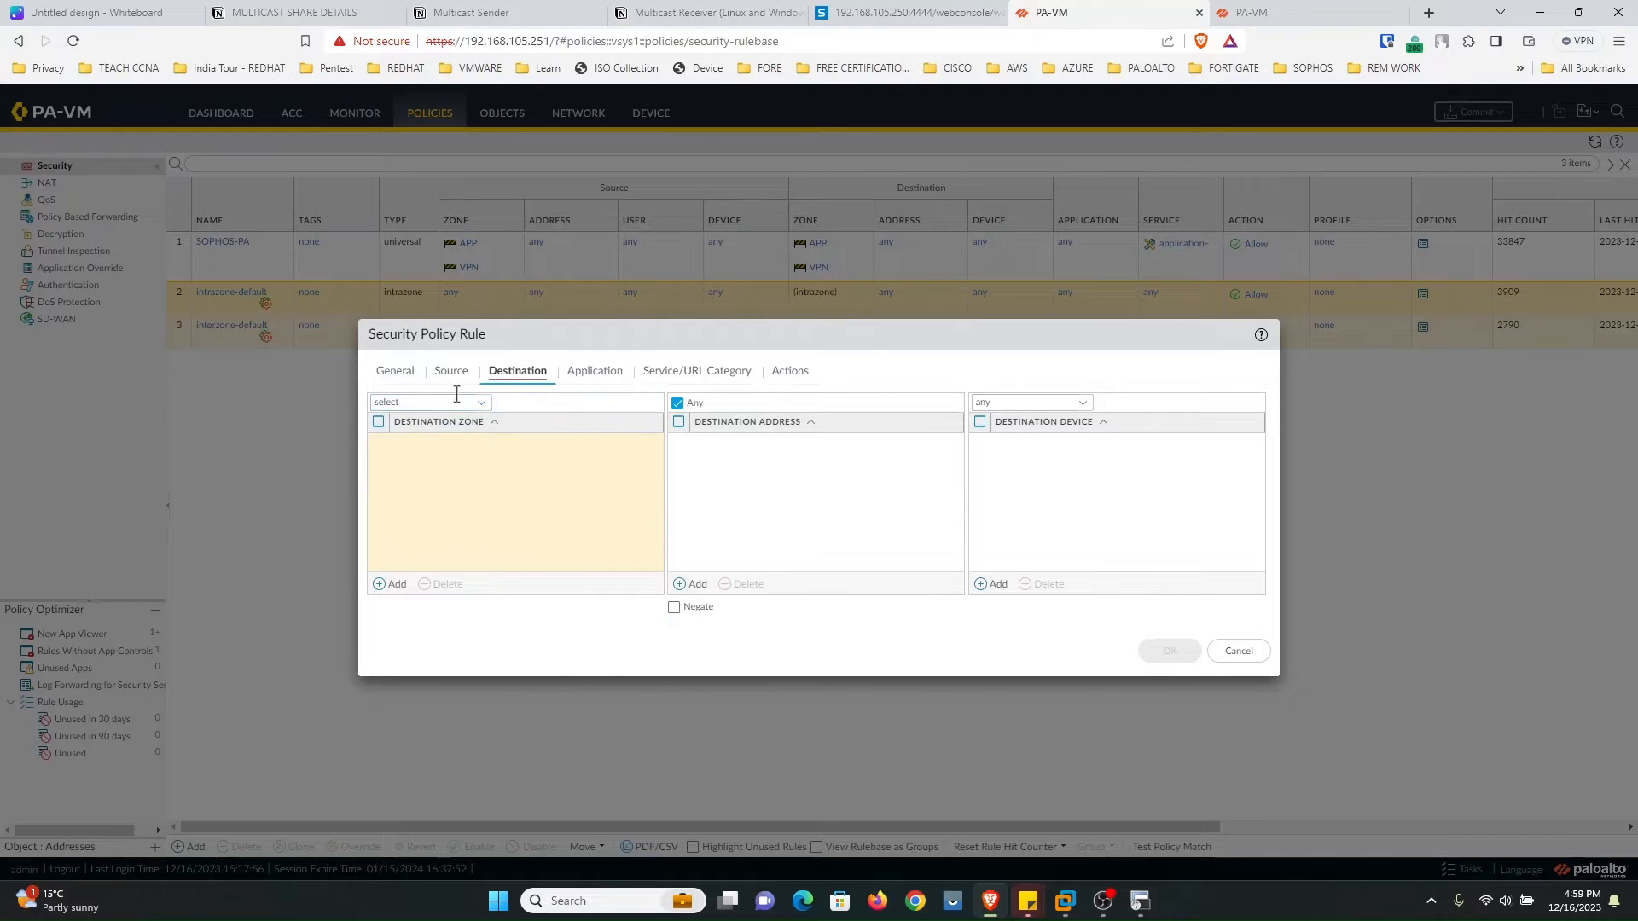
{"action": "left_click", "coordinate": [483, 409]}
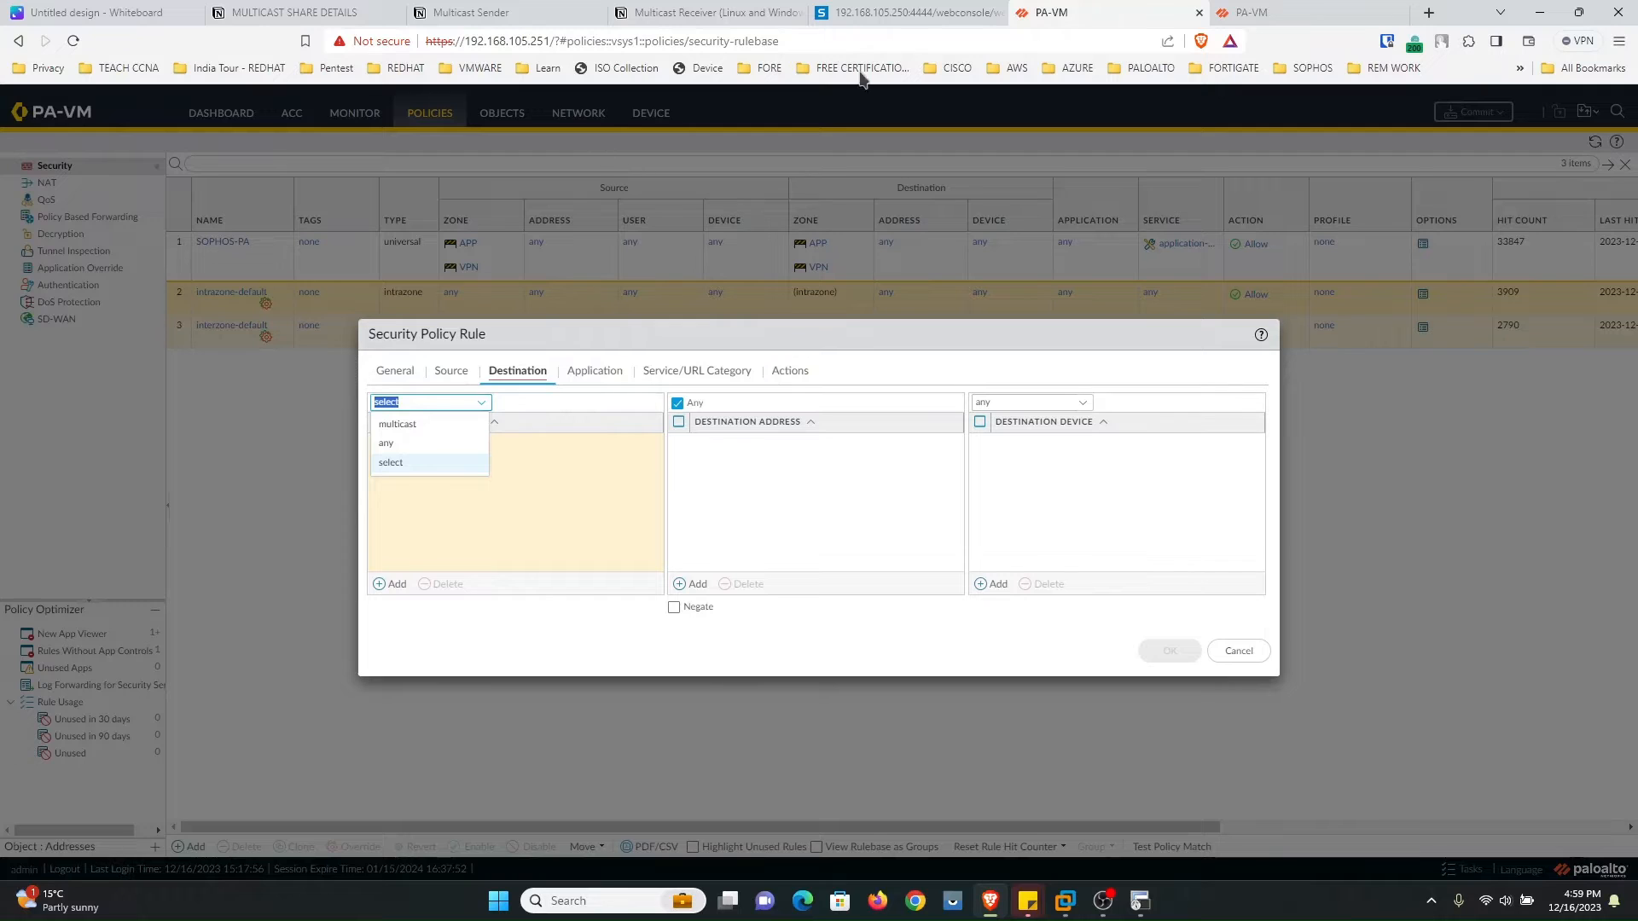
{"action": "left_click", "coordinate": [400, 425]}
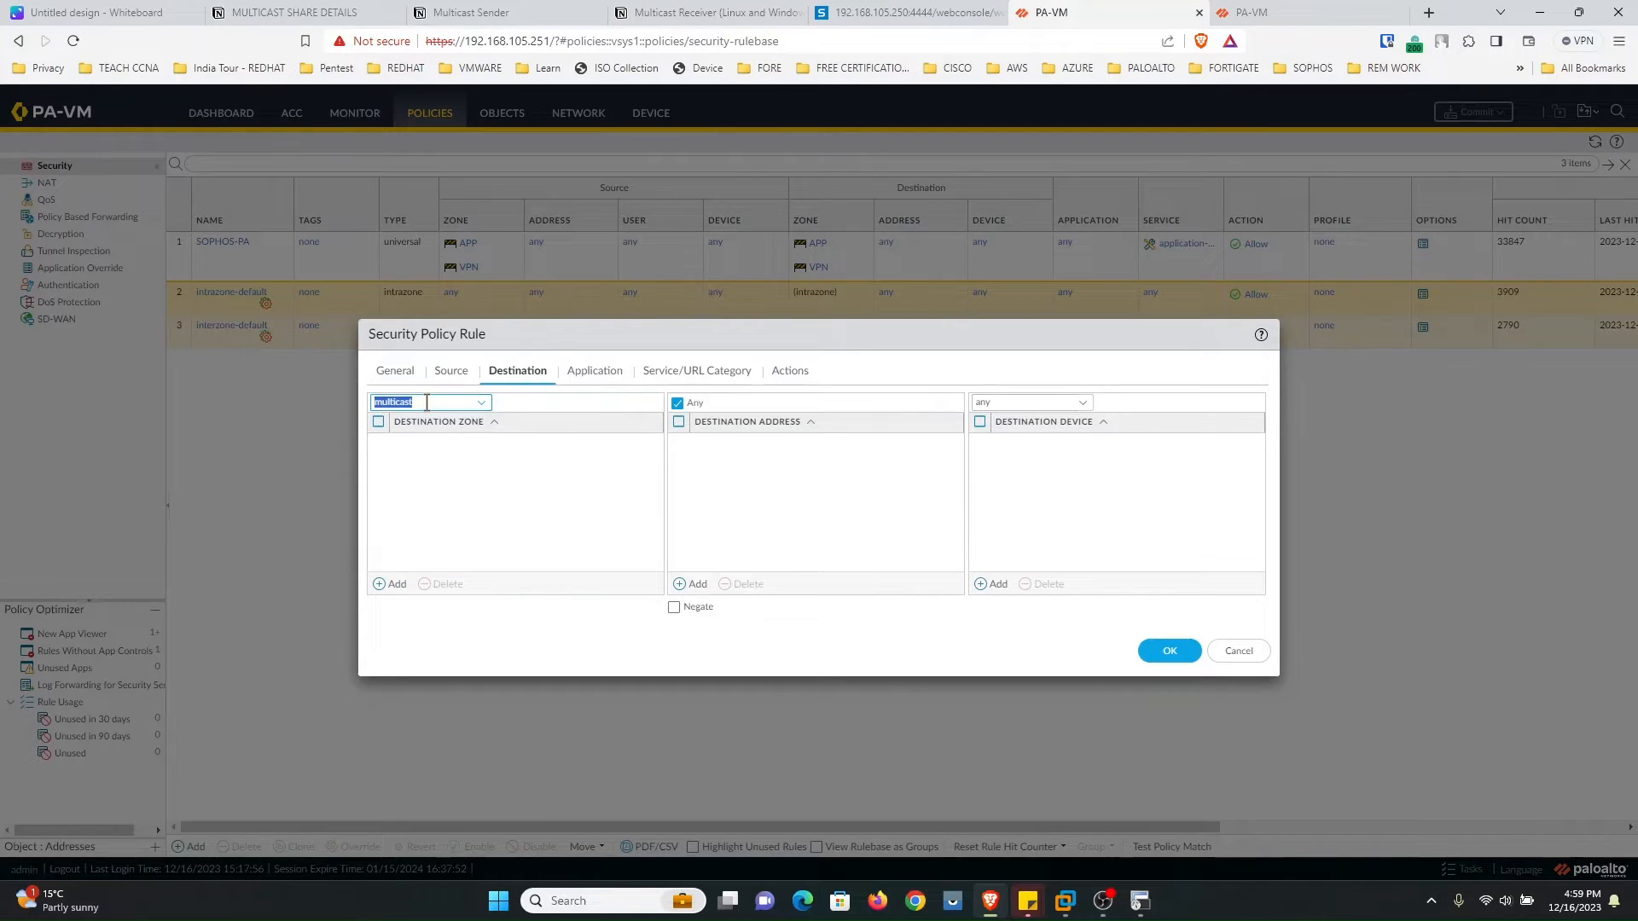
{"action": "left_click", "coordinate": [1165, 651]}
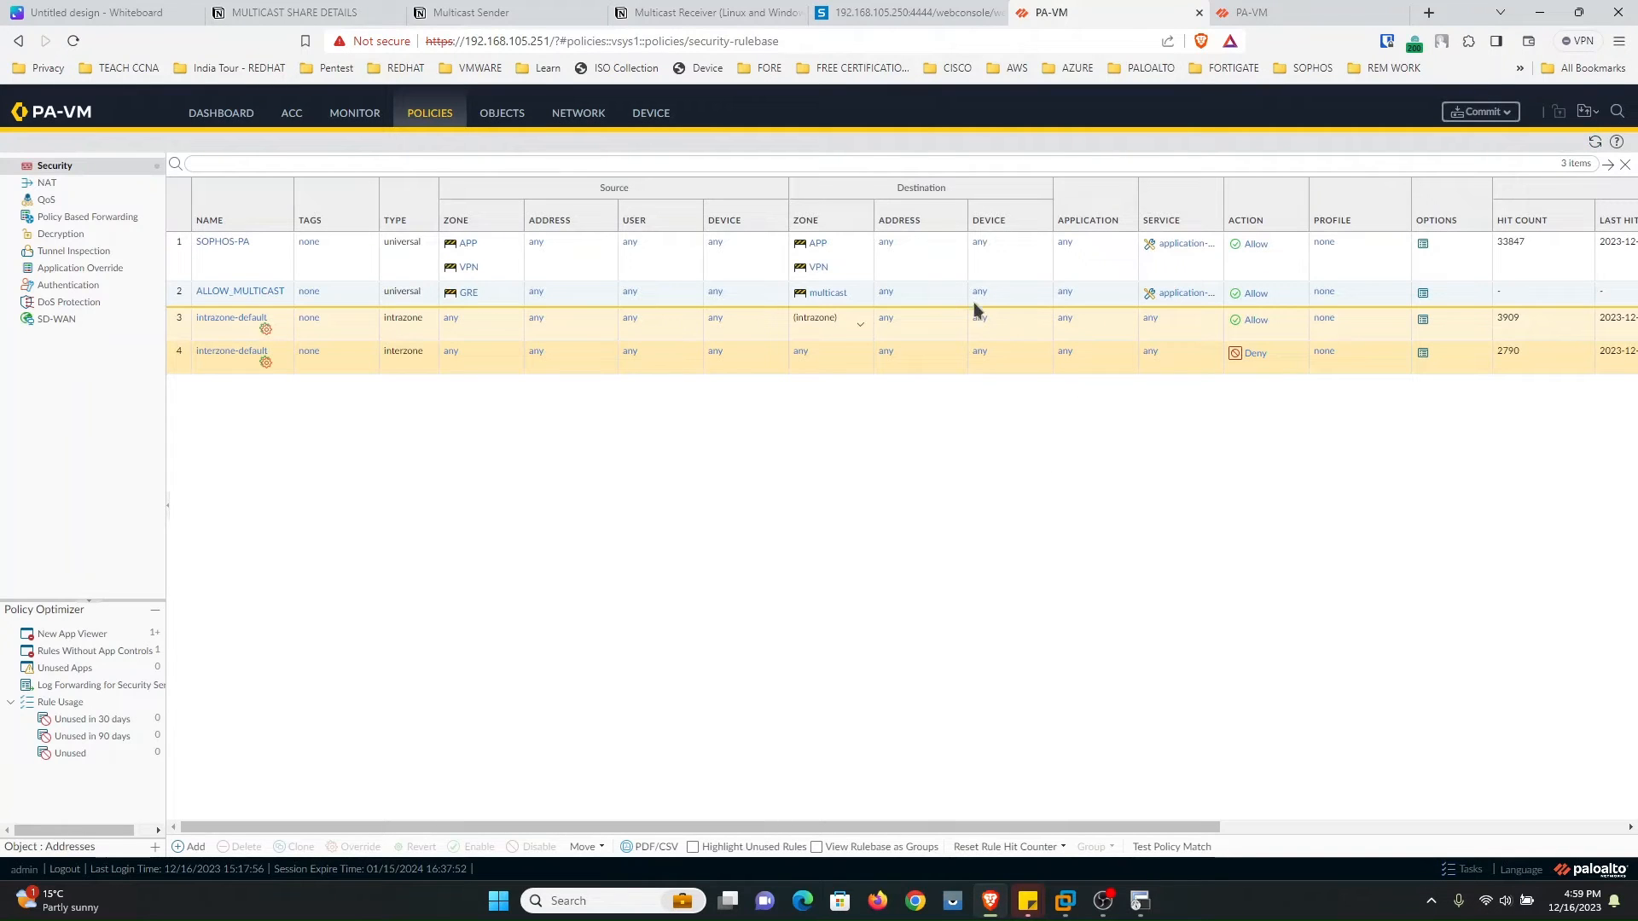
{"action": "left_click", "coordinate": [1490, 115]}
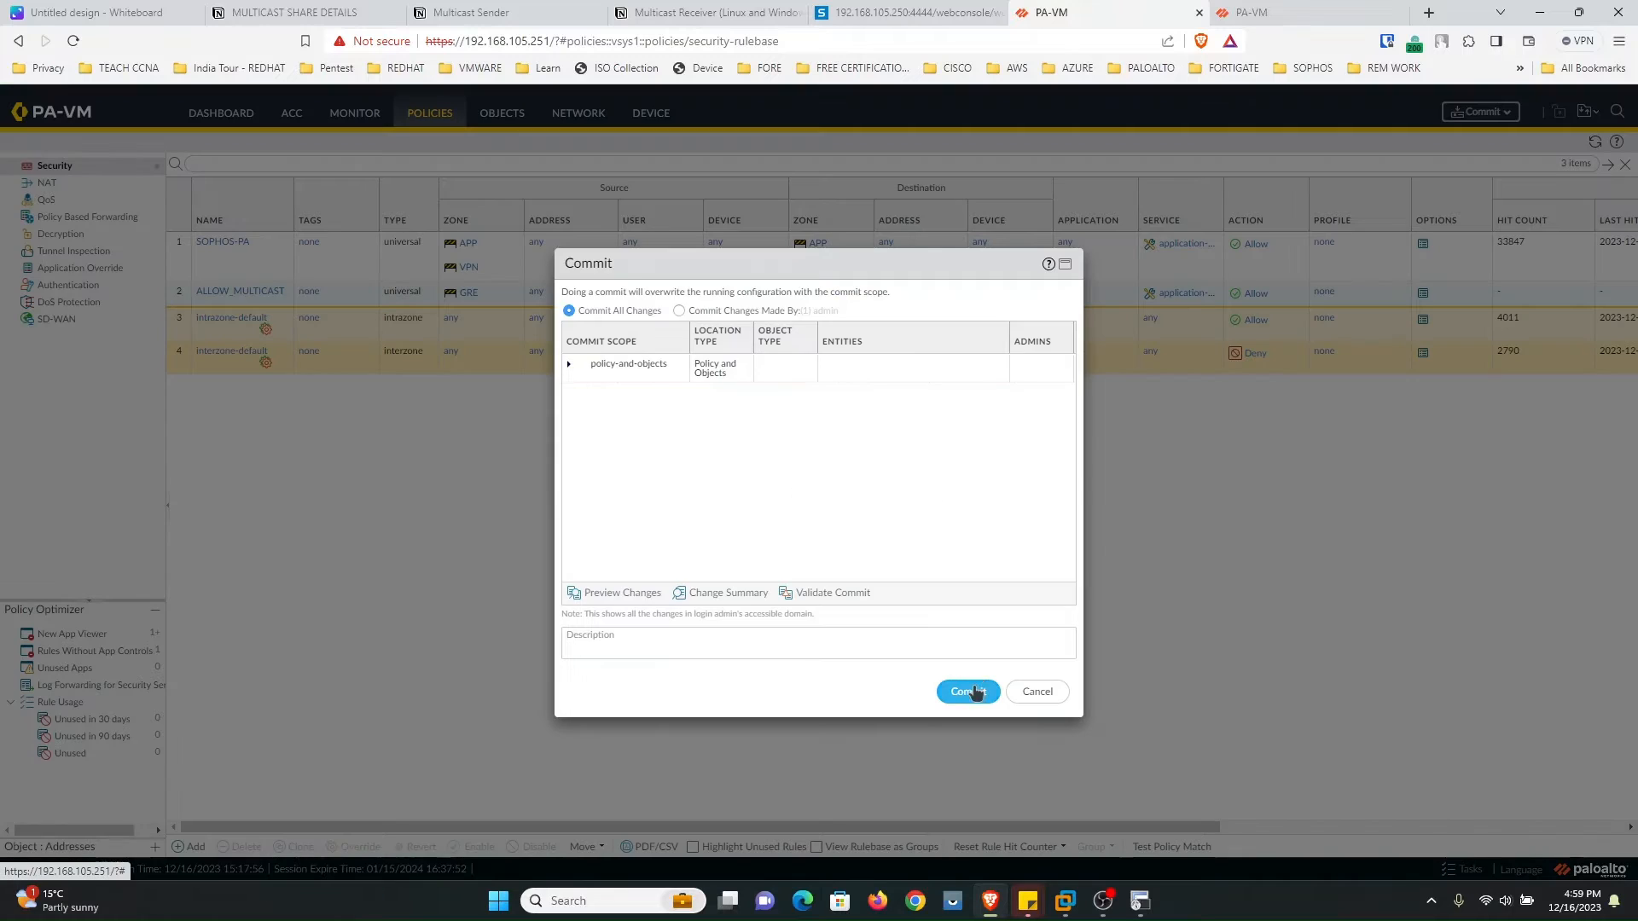
{"action": "left_click", "coordinate": [977, 691]}
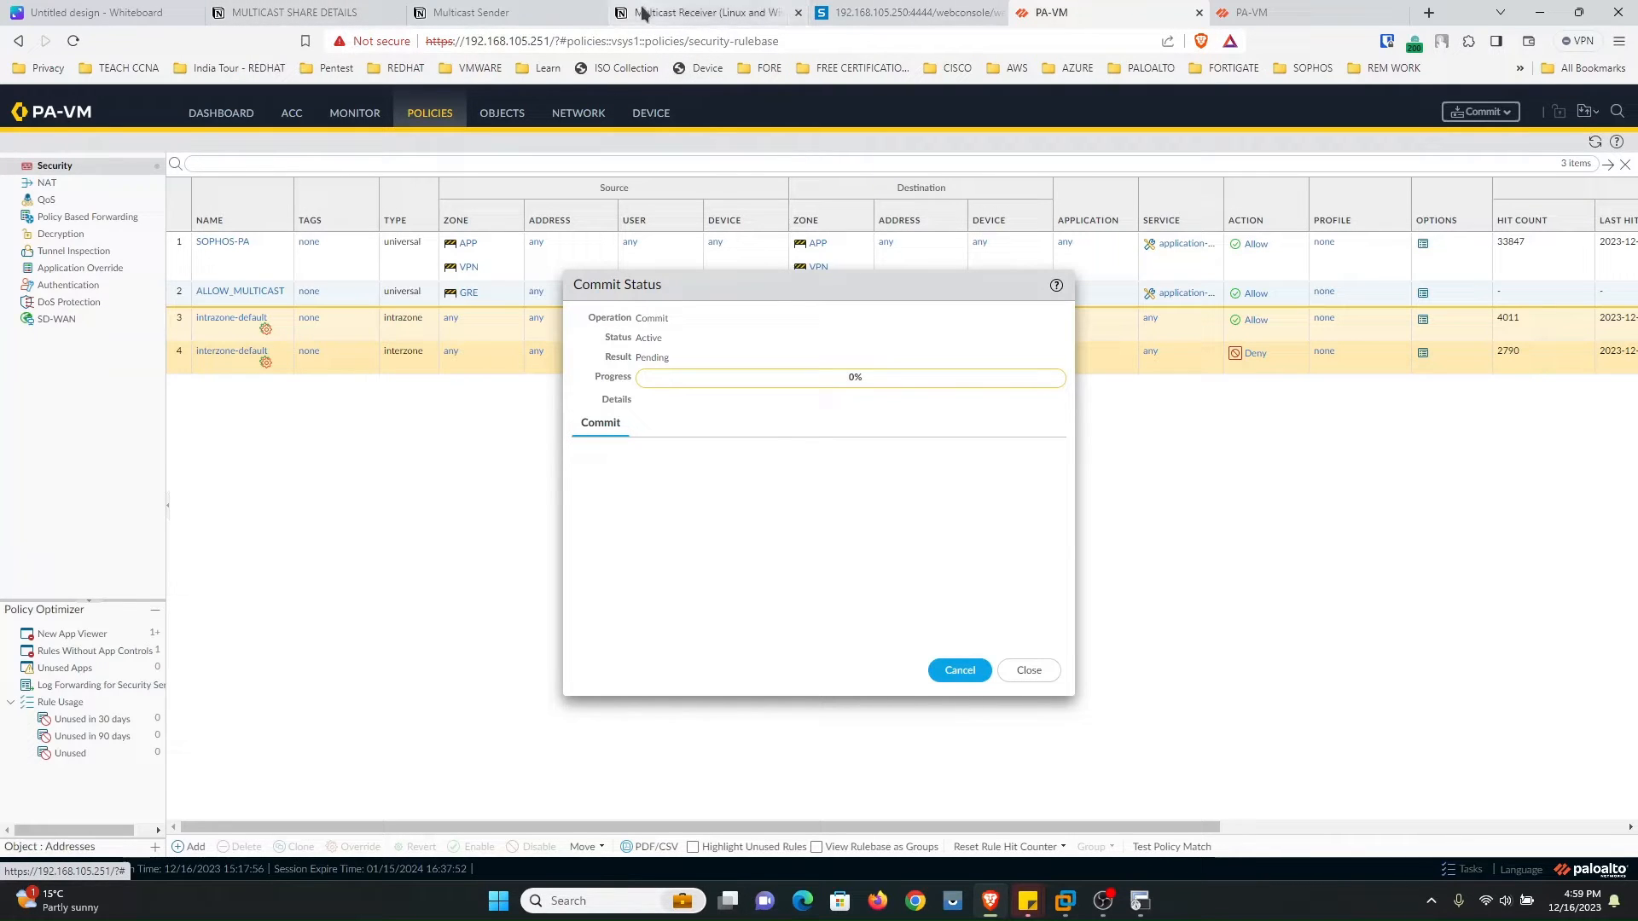
Step: Review the Linux IGMP checks on the Multicast Receiver Notion page: kernel module, interface configuration and packet capture with tcpdump
{"action": "left_click", "coordinate": [493, 19]}
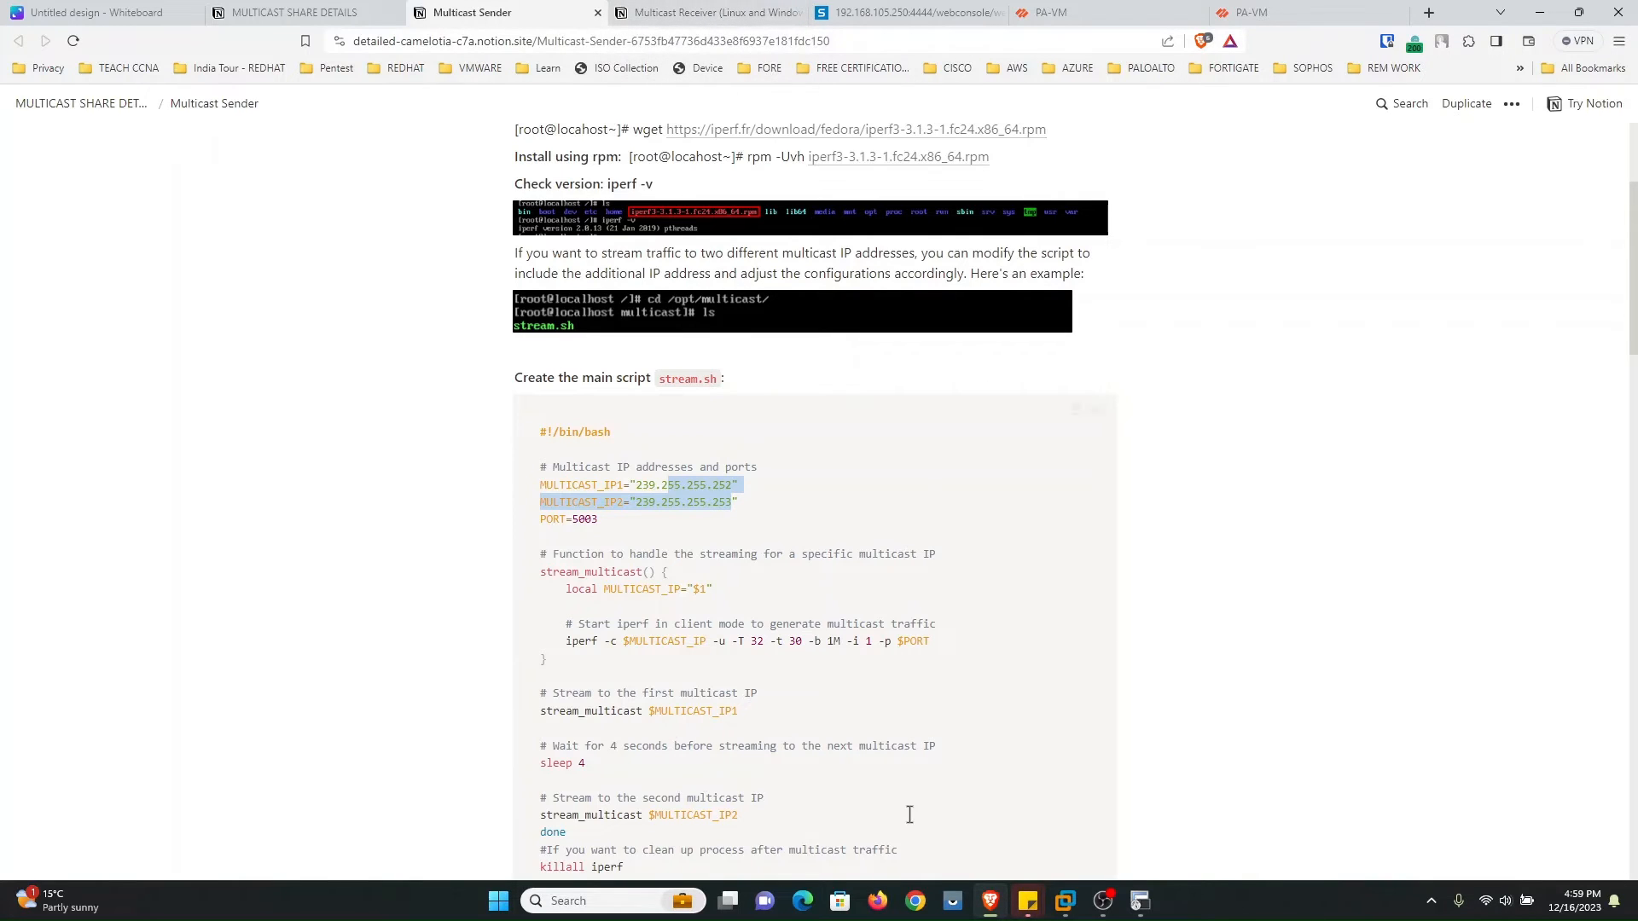
{"action": "left_click", "coordinate": [716, 13]}
{"action": "scroll", "coordinate": [441, 328], "scroll_direction": "down", "scroll_amount": 3}
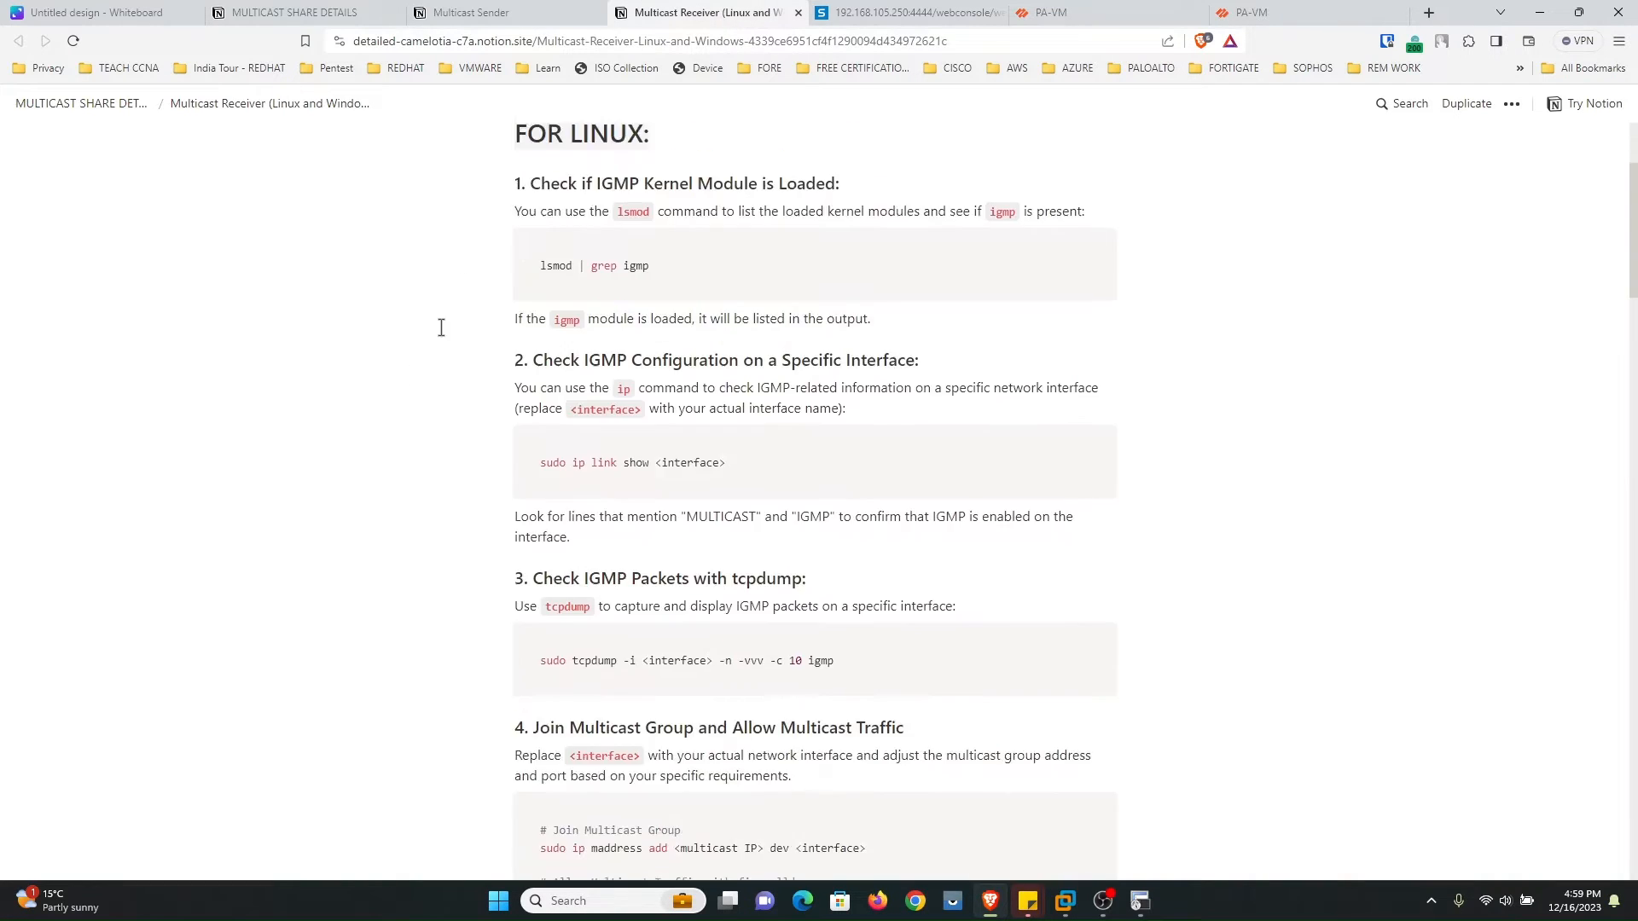
{"action": "scroll", "coordinate": [441, 327], "scroll_direction": "up", "scroll_amount": 3}
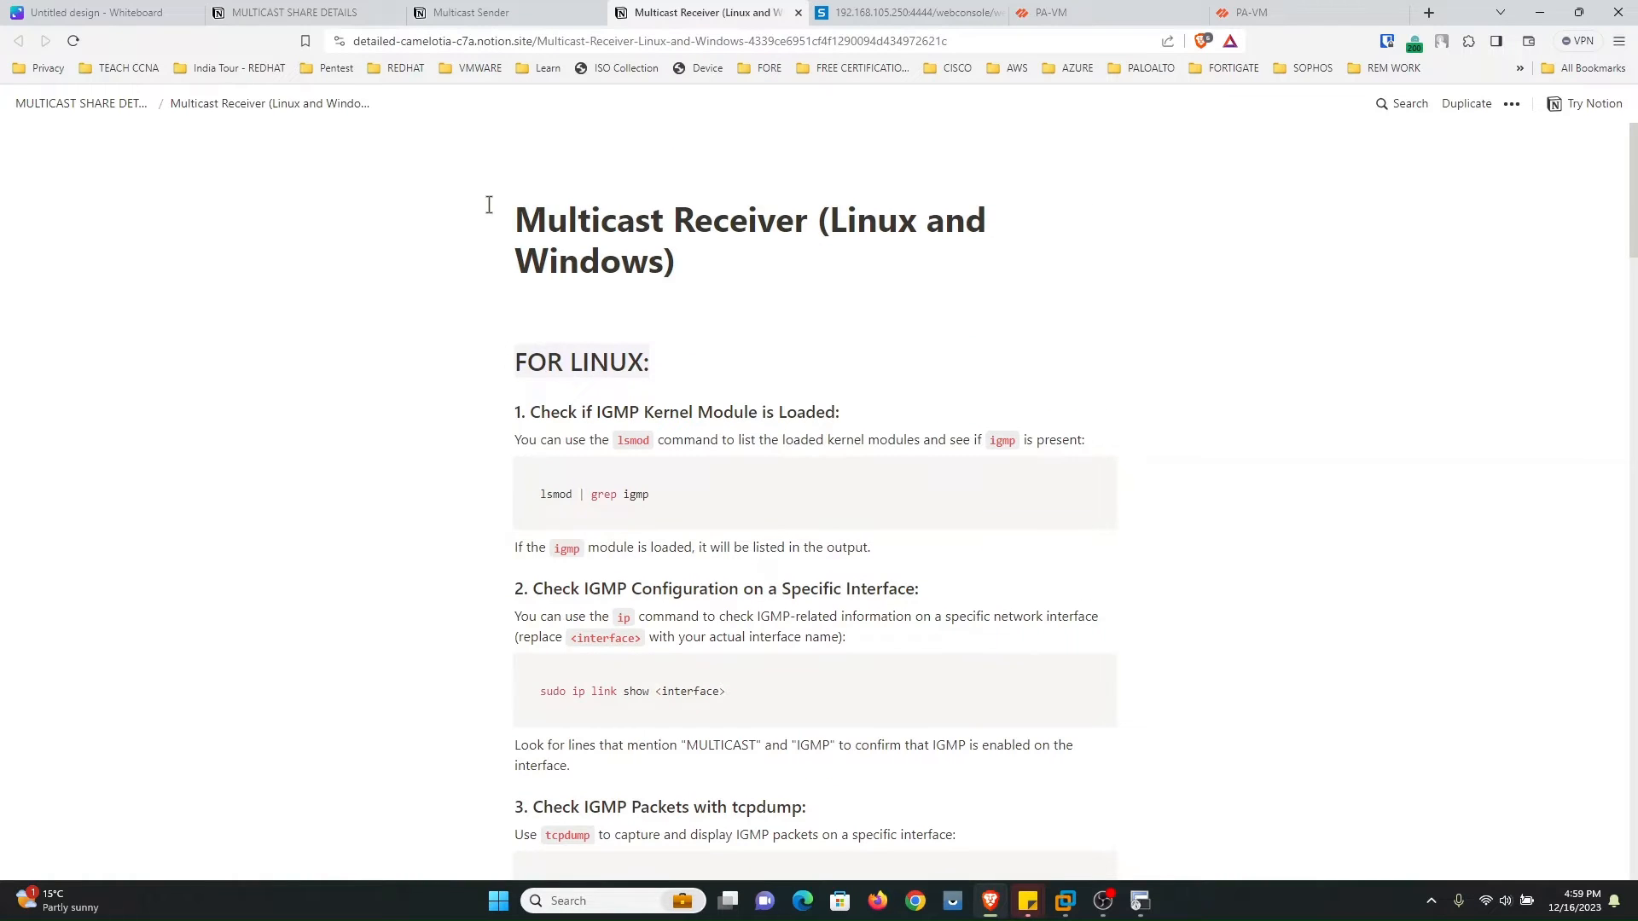
{"action": "left_click_drag", "start_coordinate": [489, 204], "coordinate": [1144, 457]}
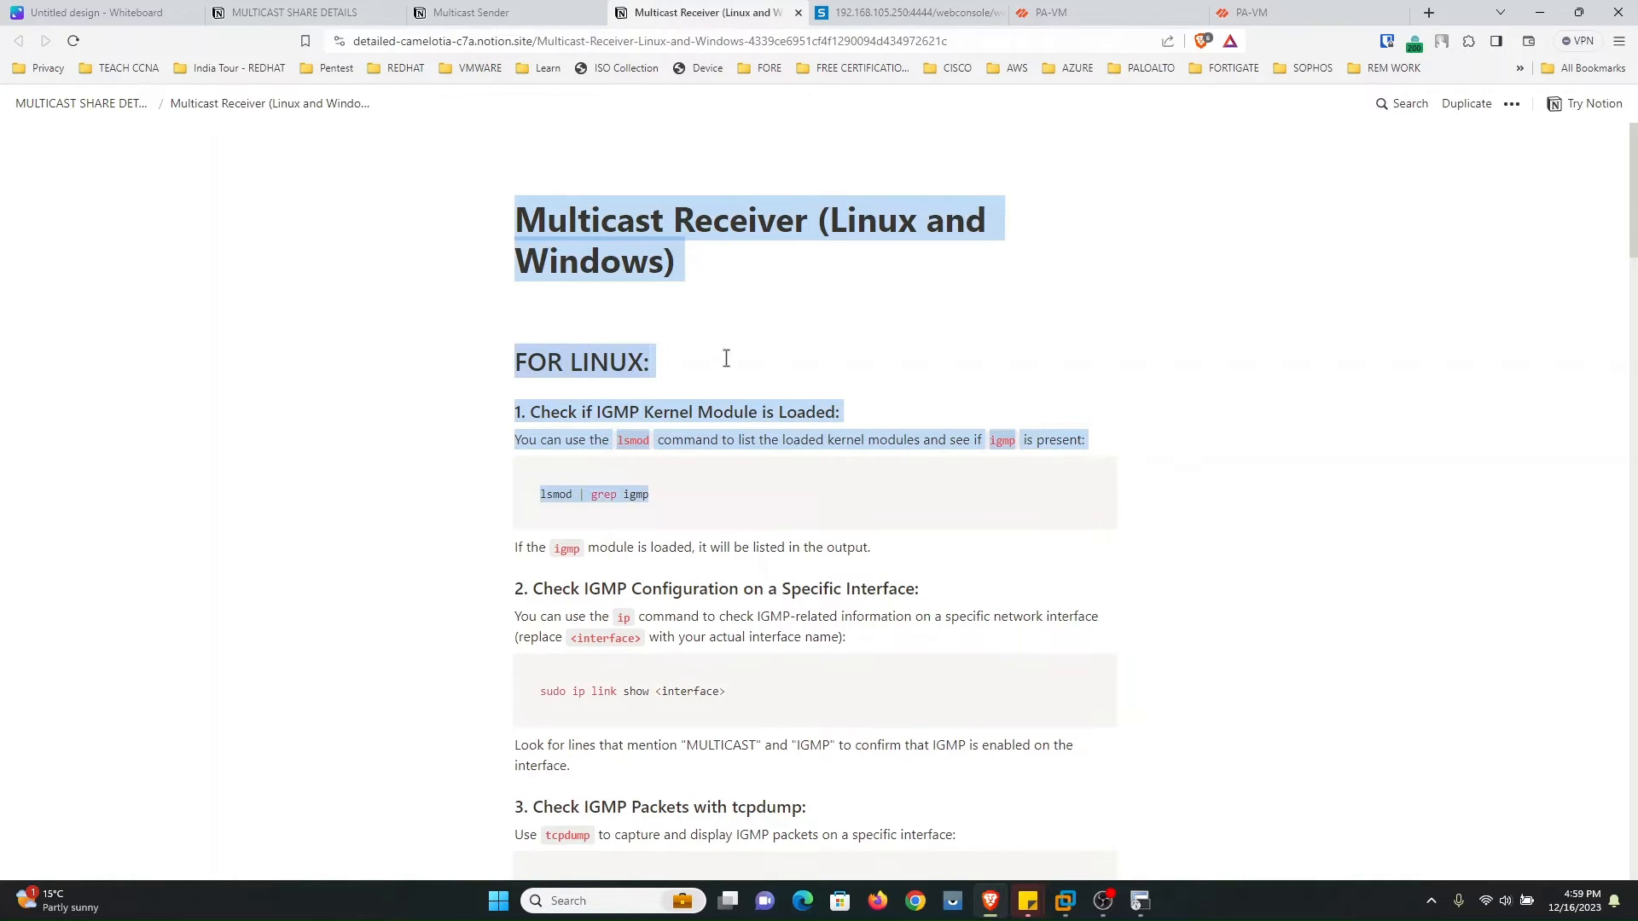
{"action": "left_click", "coordinate": [332, 357]}
{"action": "scroll", "coordinate": [690, 292], "scroll_direction": "down", "scroll_amount": 2}
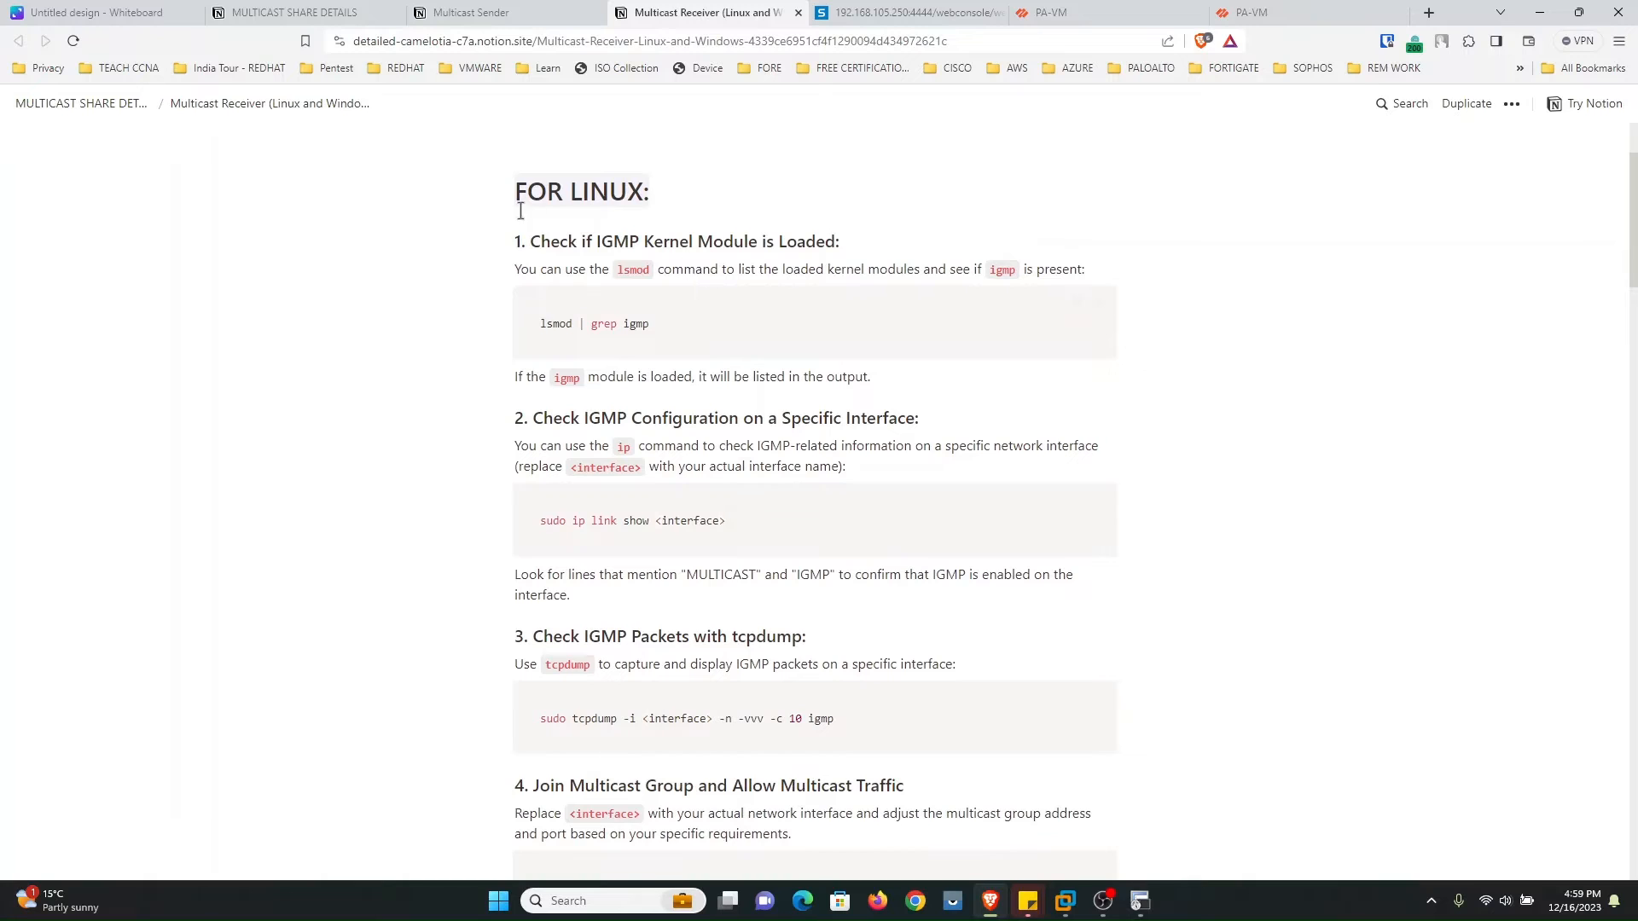
{"action": "left_click_drag", "start_coordinate": [464, 195], "coordinate": [1078, 580]}
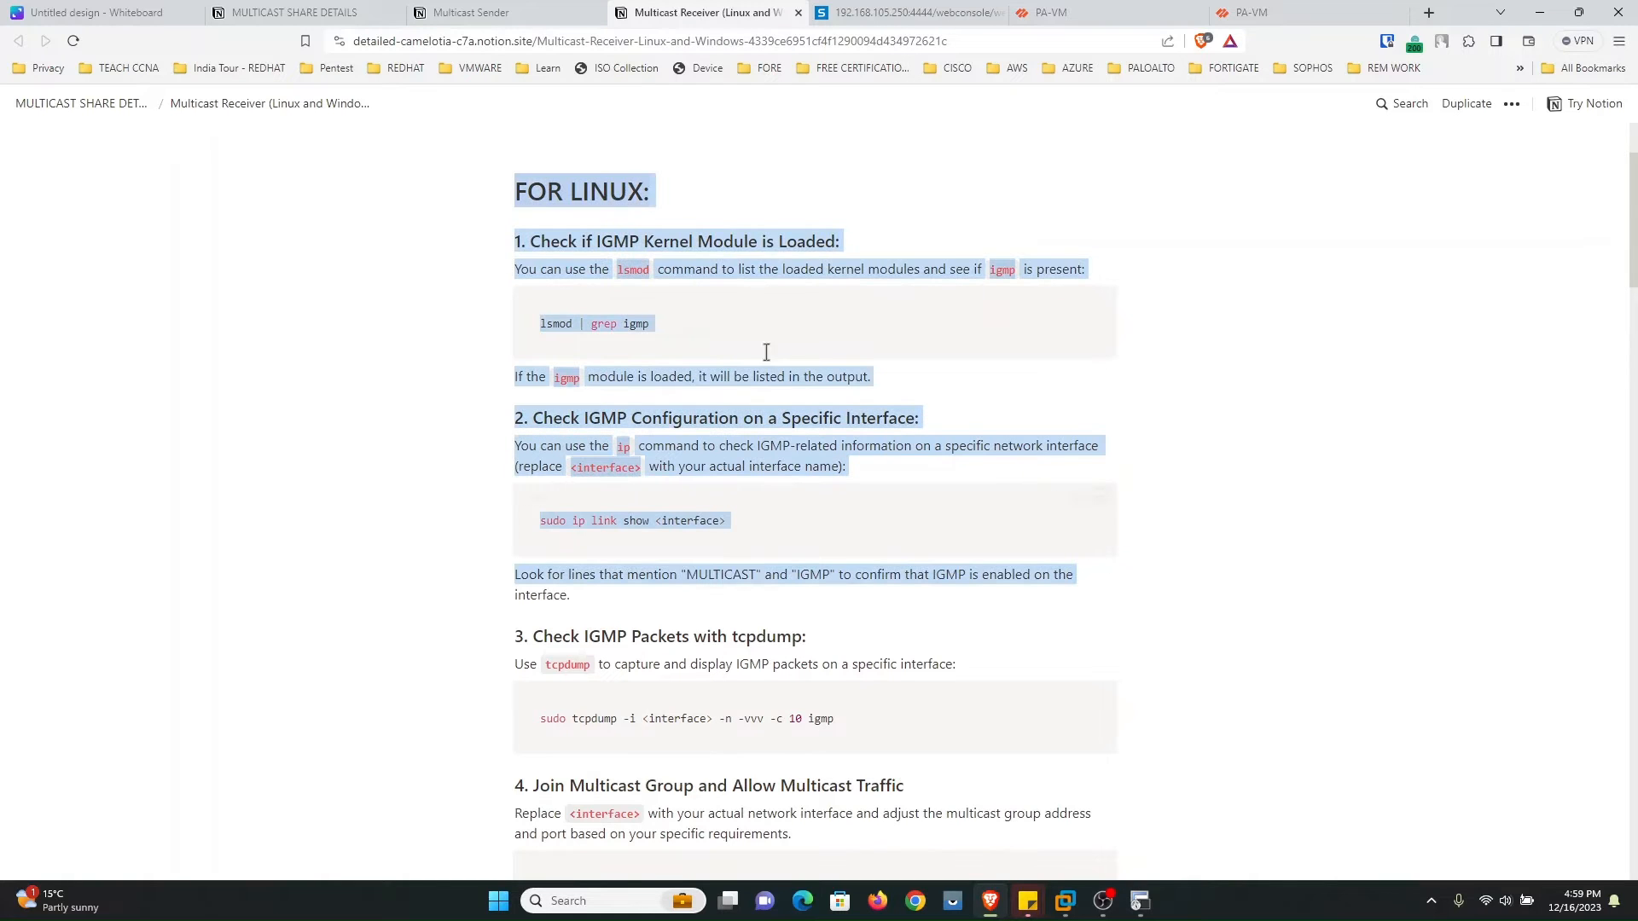
{"action": "scroll", "coordinate": [617, 330], "scroll_direction": "down", "scroll_amount": 2}
{"action": "scroll", "coordinate": [512, 358], "scroll_direction": "up", "scroll_amount": 1}
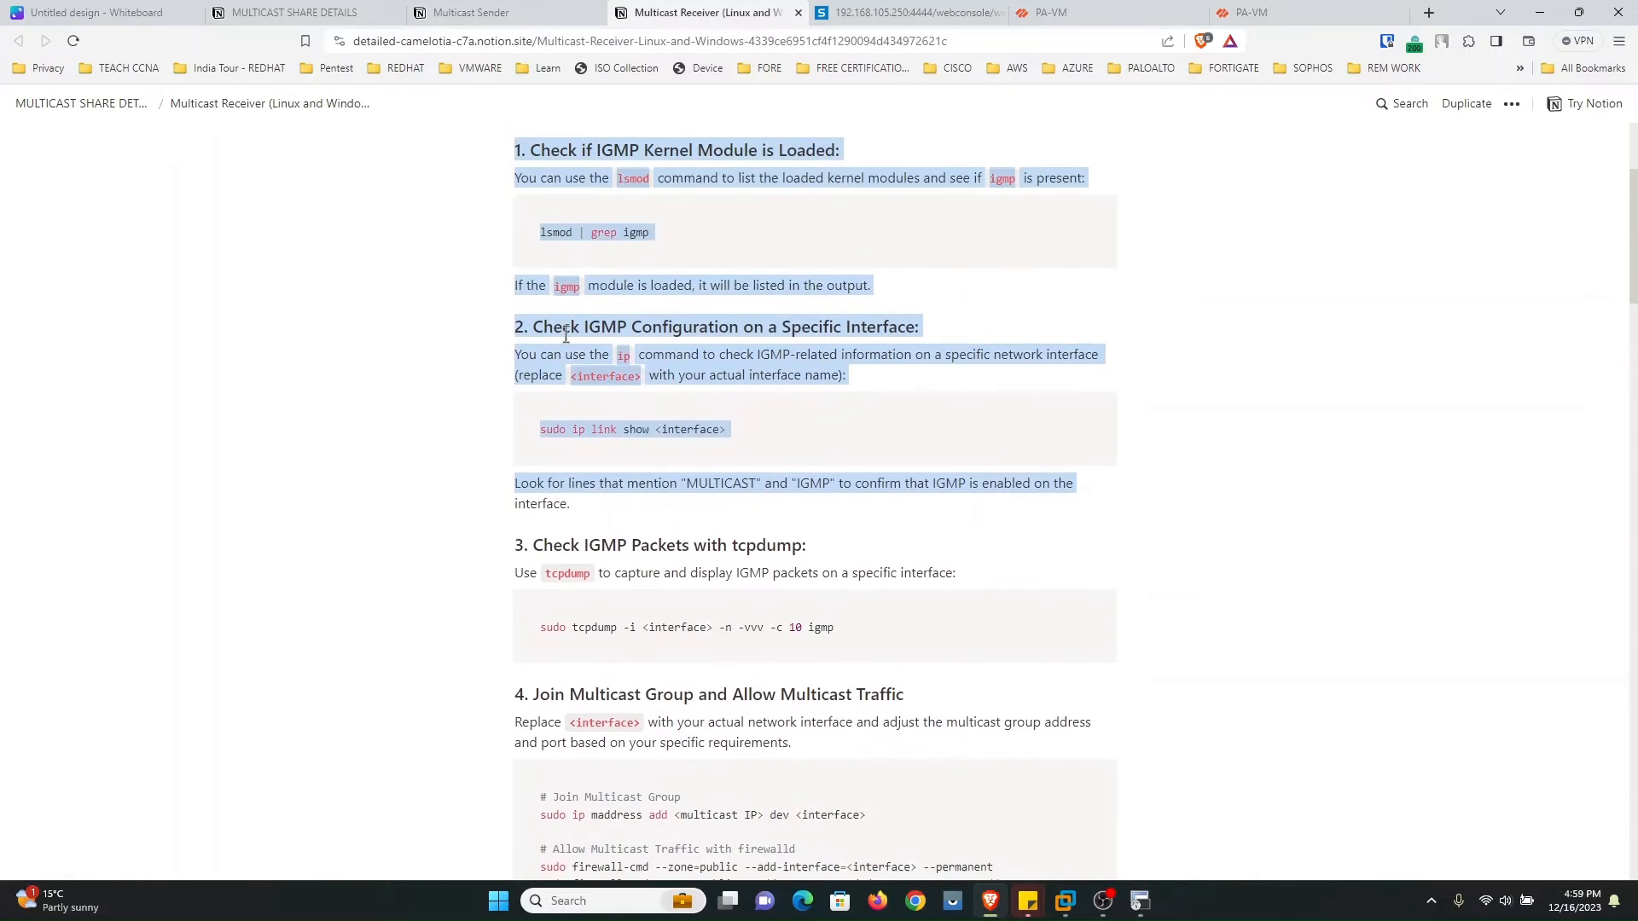
{"action": "left_click", "coordinate": [374, 385]}
{"action": "left_click_drag", "start_coordinate": [488, 309], "coordinate": [1067, 560]}
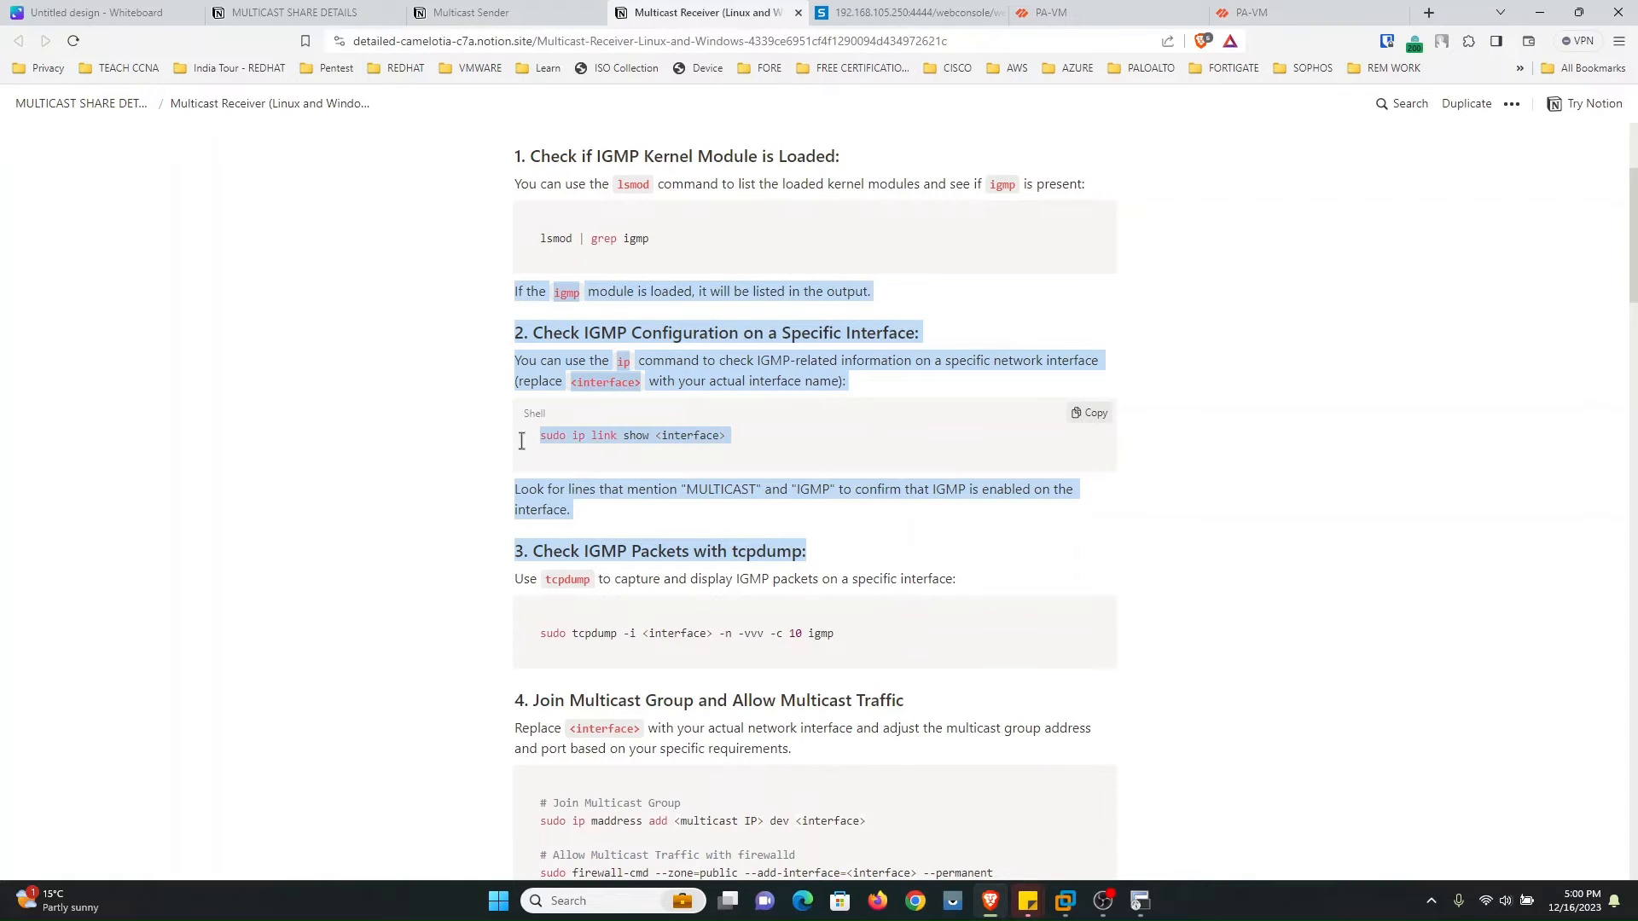
{"action": "scroll", "coordinate": [734, 410], "scroll_direction": "down", "scroll_amount": 3}
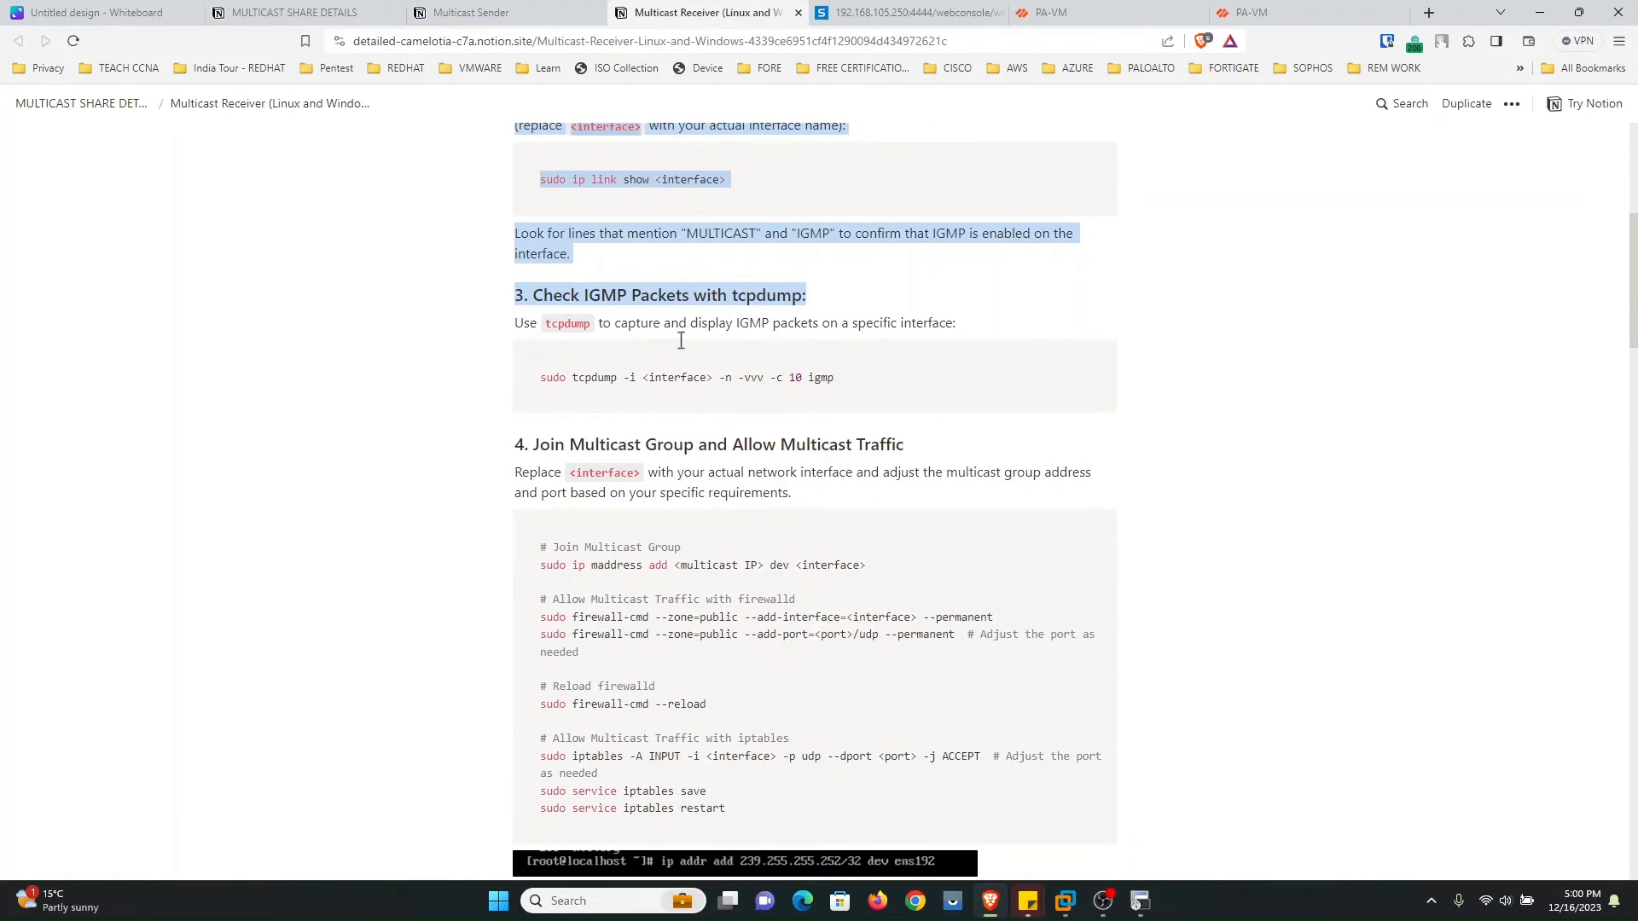
{"action": "left_click_drag", "start_coordinate": [538, 378], "coordinate": [858, 400]}
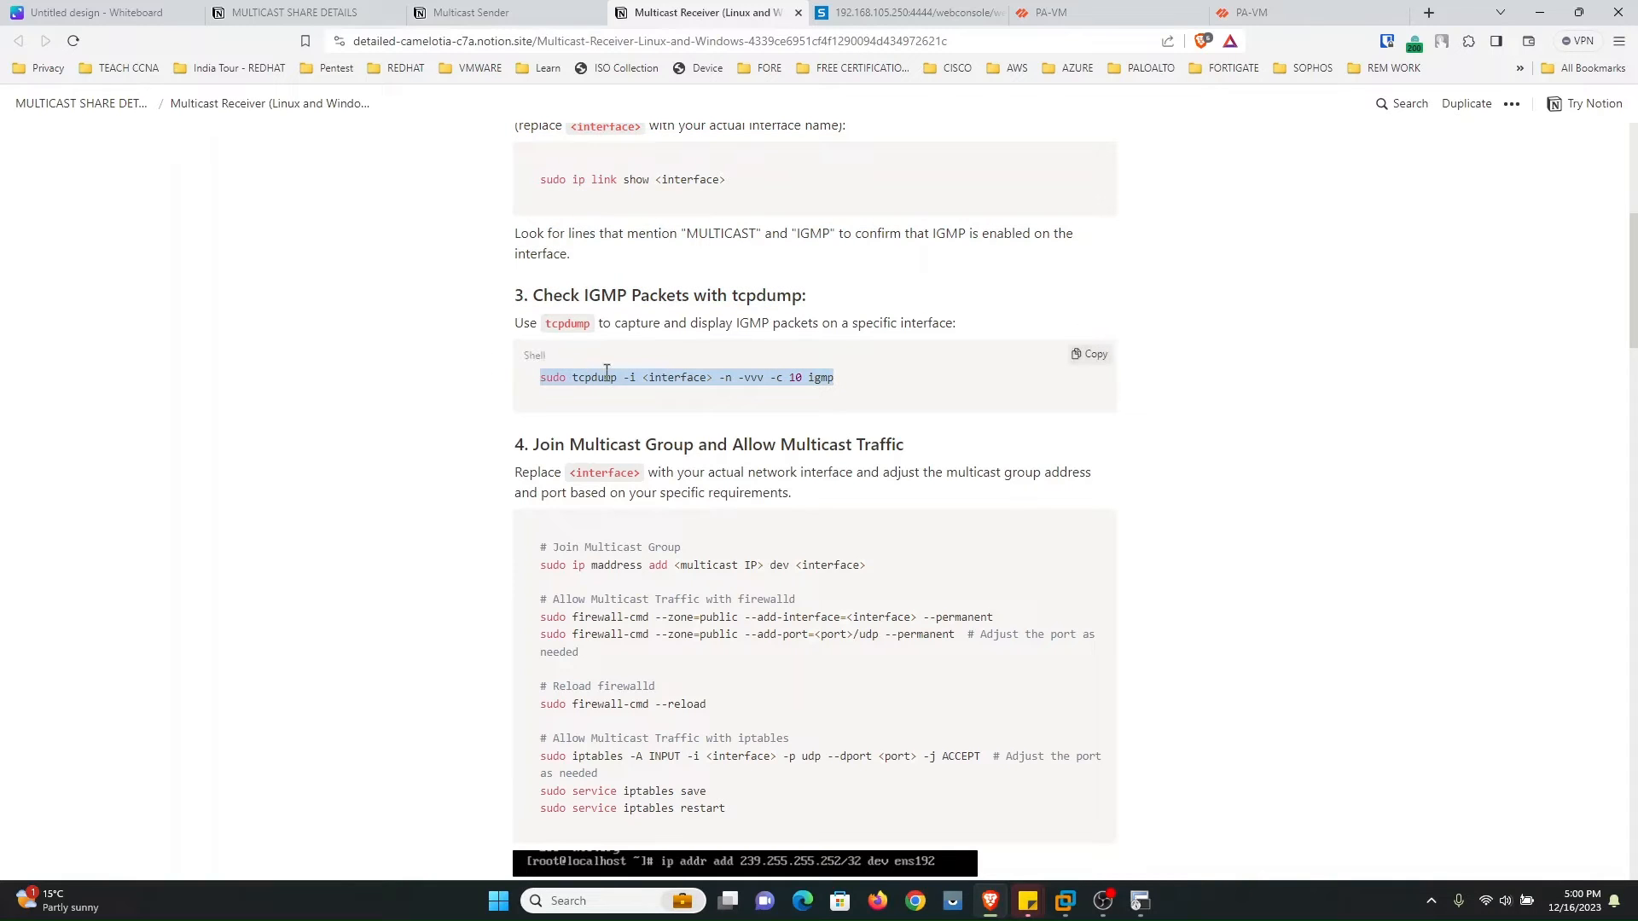
Step: Examine the Linux commands for joining a multicast group and allowing its traffic with firewalld and iptables
{"action": "scroll", "coordinate": [594, 396], "scroll_direction": "down", "scroll_amount": 2}
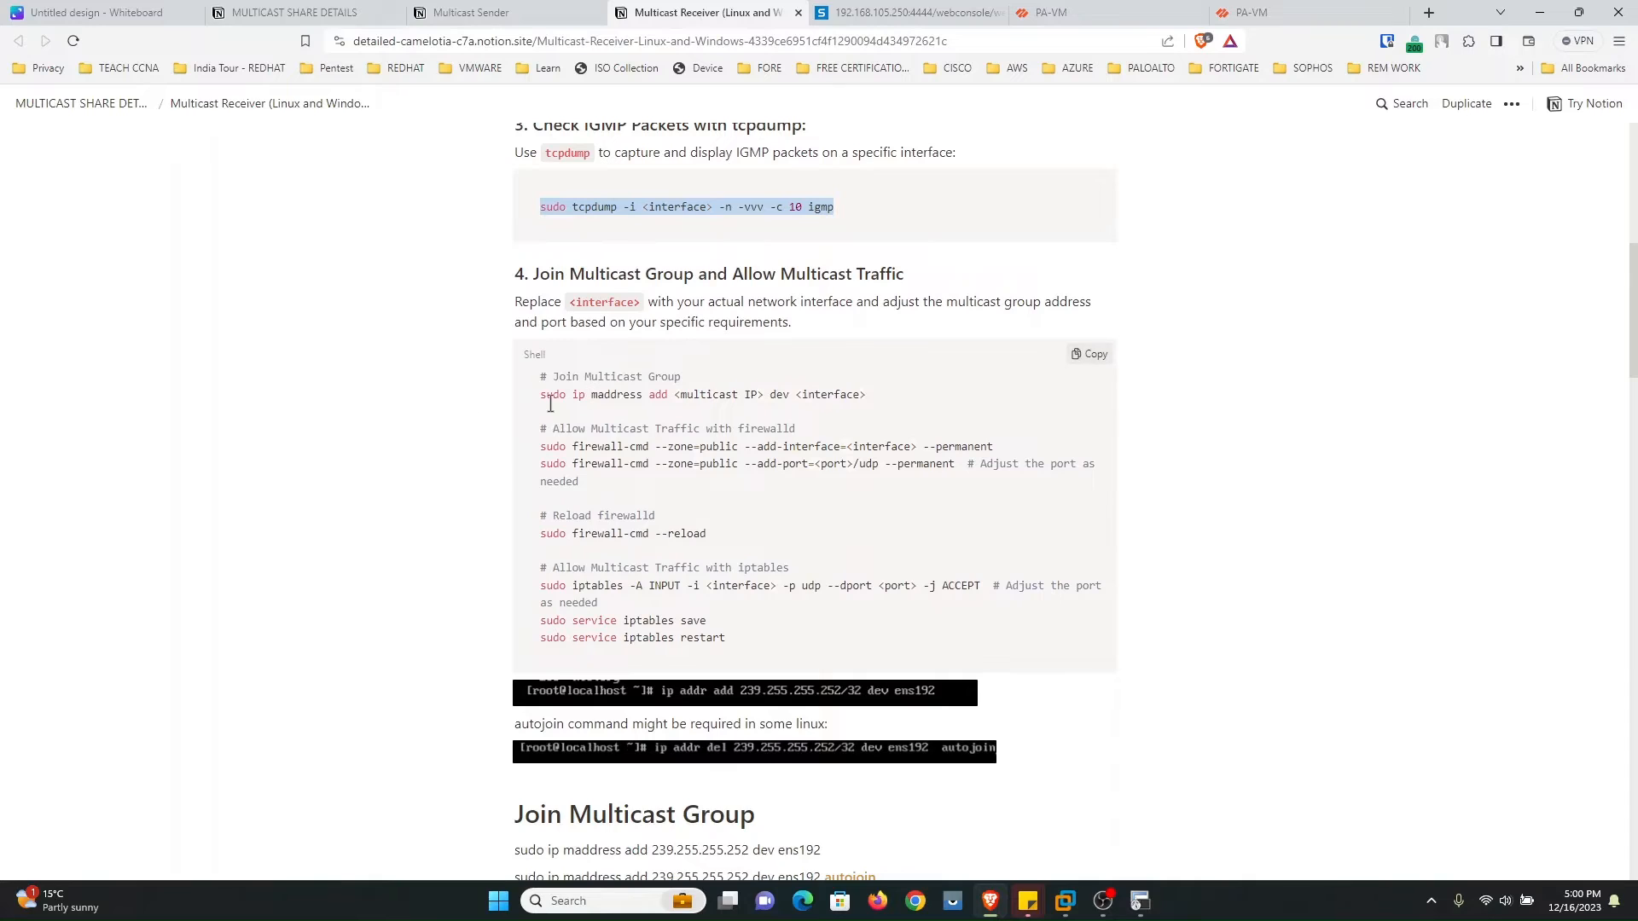
{"action": "left_click_drag", "start_coordinate": [530, 441], "coordinate": [1102, 467]}
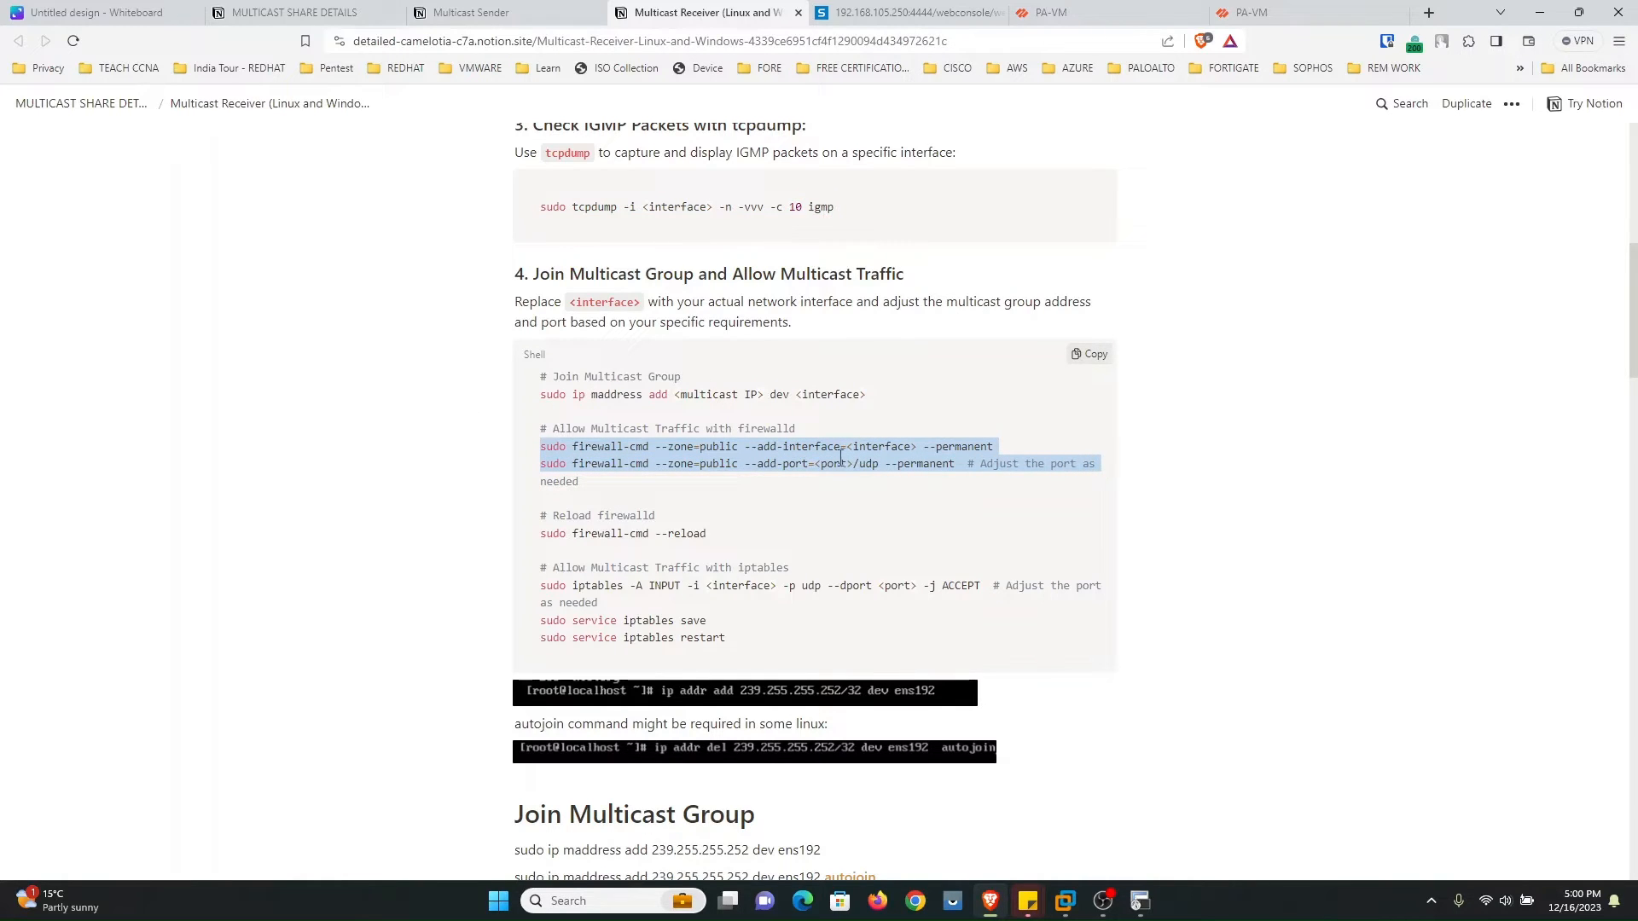
{"action": "left_click", "coordinate": [736, 458]}
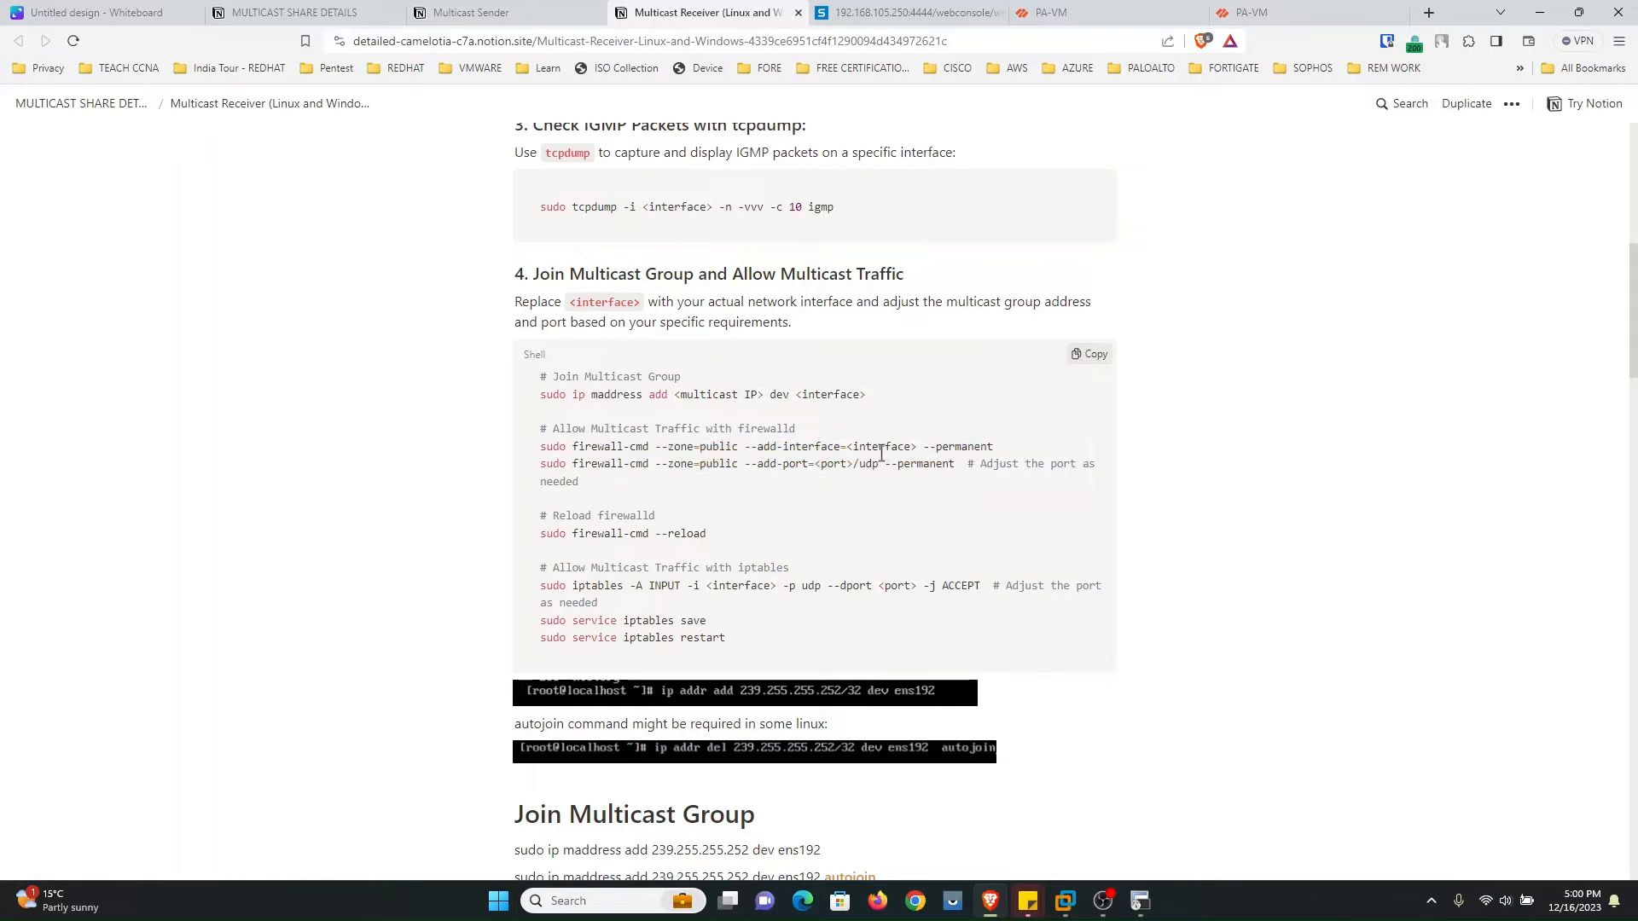
{"action": "triple_click", "coordinate": [838, 466]}
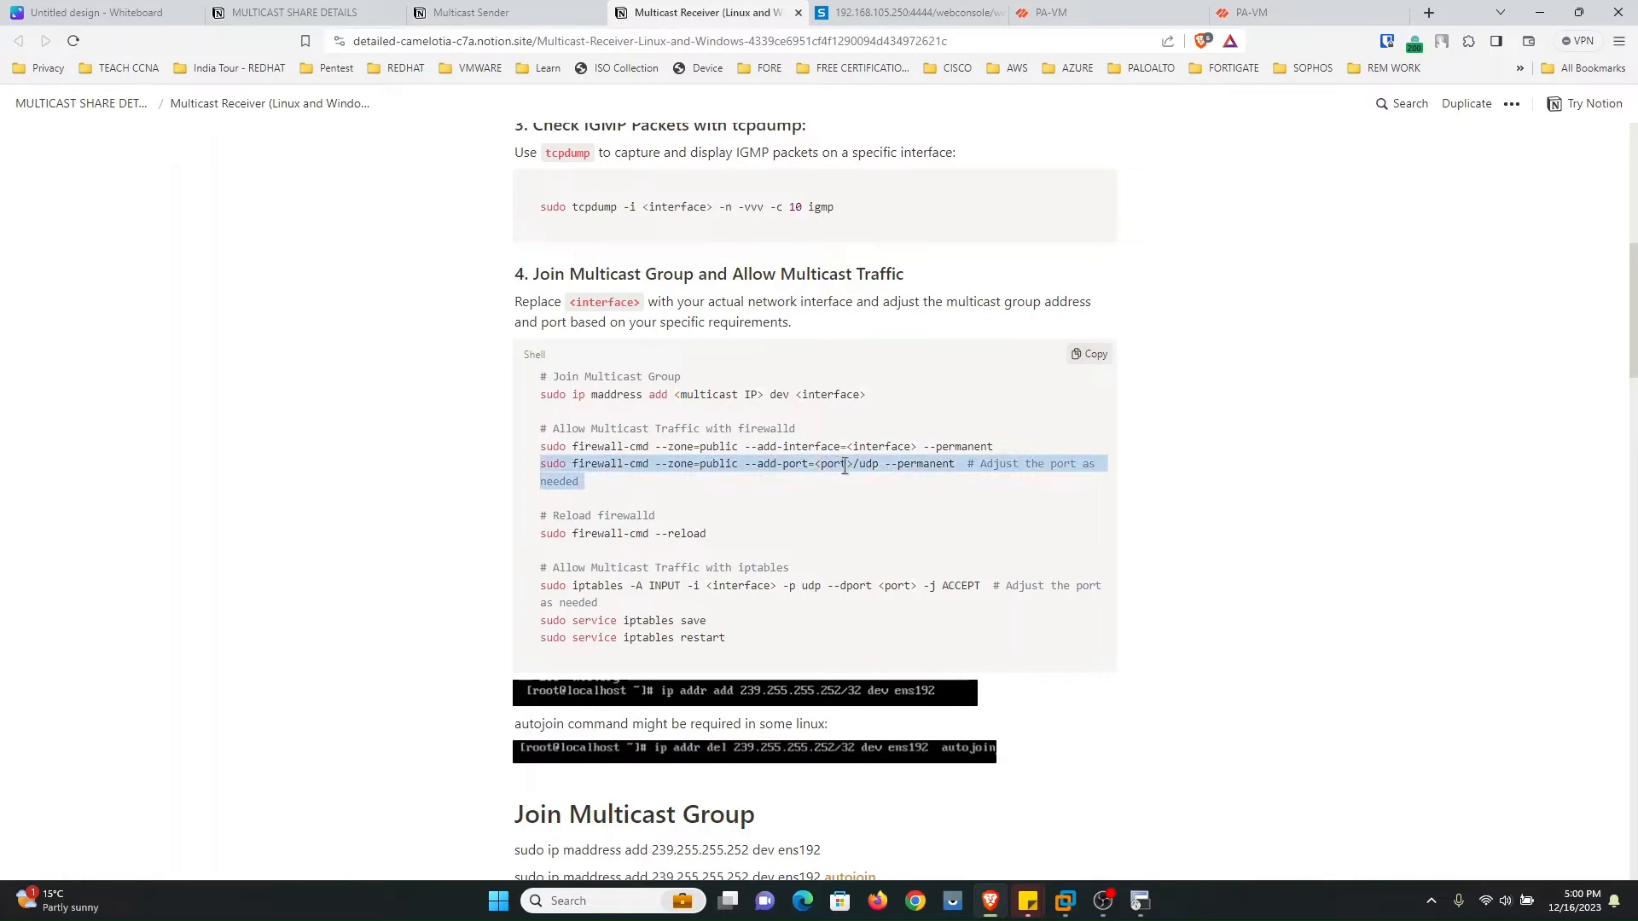
{"action": "triple_click", "coordinate": [825, 464]}
{"action": "scroll", "coordinate": [541, 551], "scroll_direction": "down", "scroll_amount": 2}
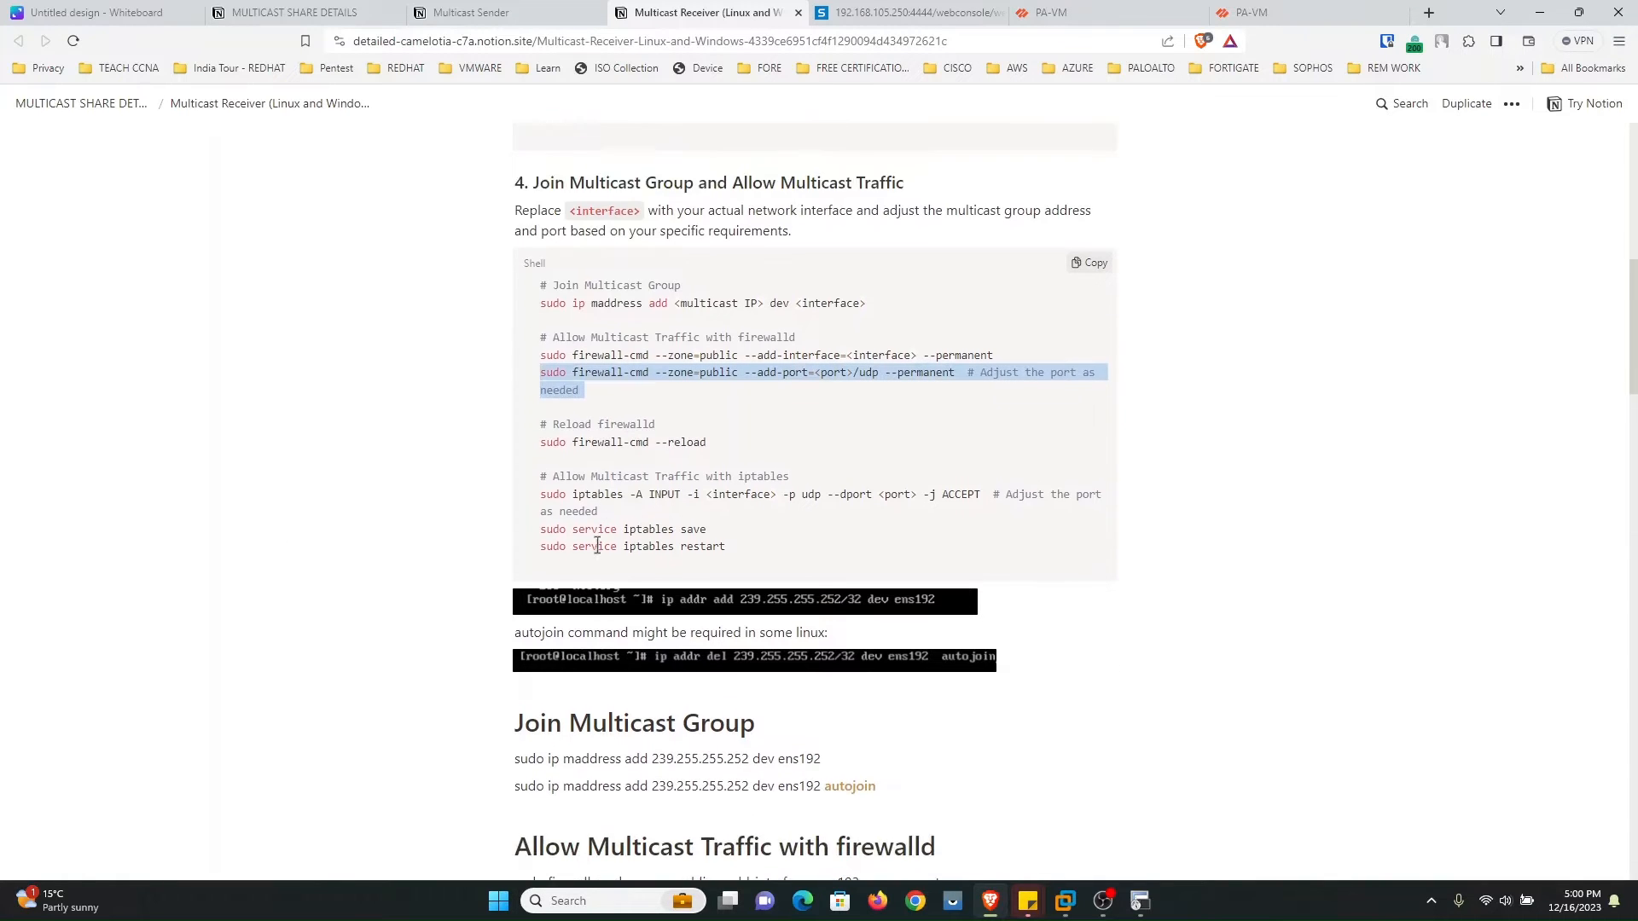
{"action": "left_click_drag", "start_coordinate": [732, 467], "coordinate": [529, 394]}
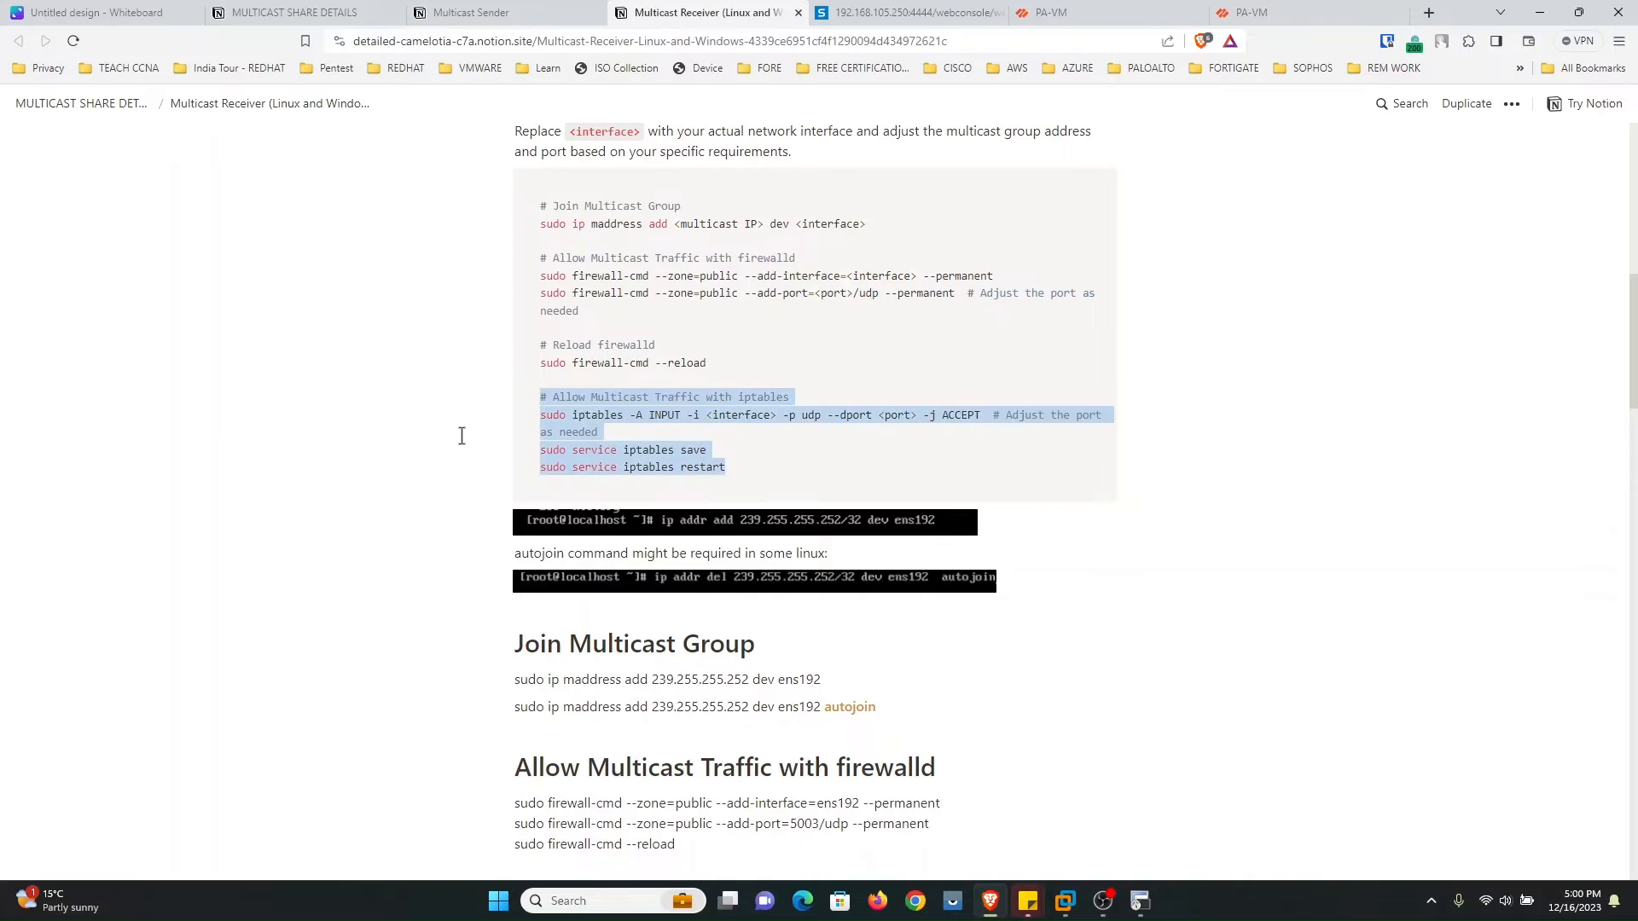
{"action": "scroll", "coordinate": [265, 469], "scroll_direction": "down", "scroll_amount": 2}
{"action": "left_click_drag", "start_coordinate": [493, 463], "coordinate": [777, 823]}
{"action": "scroll", "coordinate": [778, 823], "scroll_direction": "down", "scroll_amount": 2}
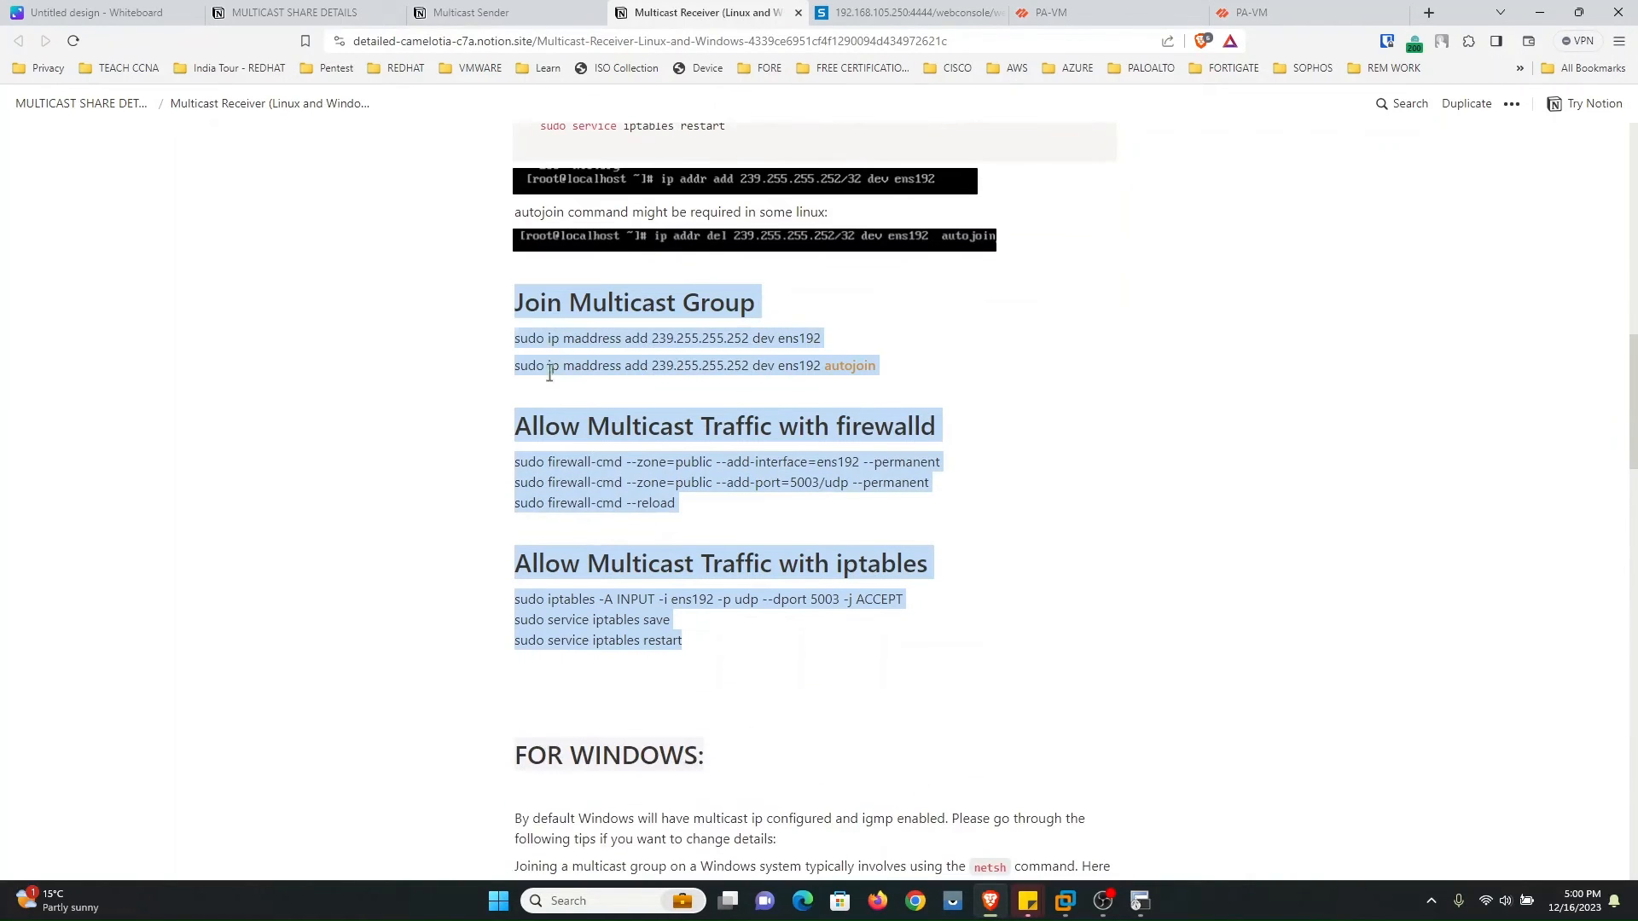
Step: Examine the Windows section's netsh commands for joining a multicast group and checking the multicast joins and global settings
{"action": "scroll", "coordinate": [439, 480], "scroll_direction": "down", "scroll_amount": 7}
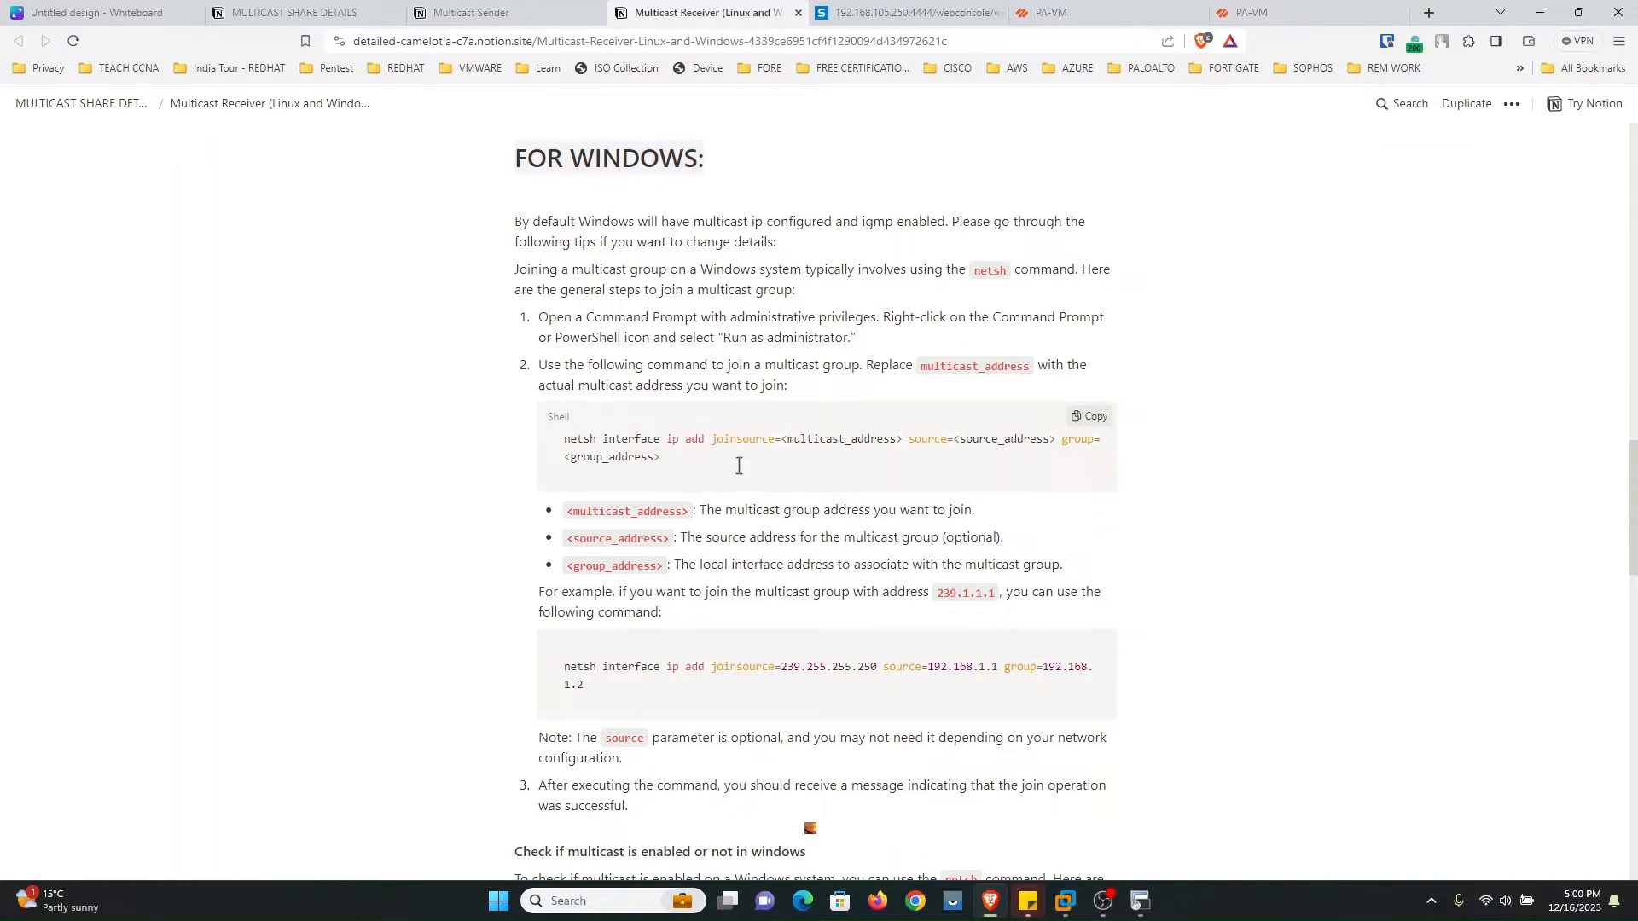
{"action": "left_click_drag", "start_coordinate": [738, 466], "coordinate": [559, 435]}
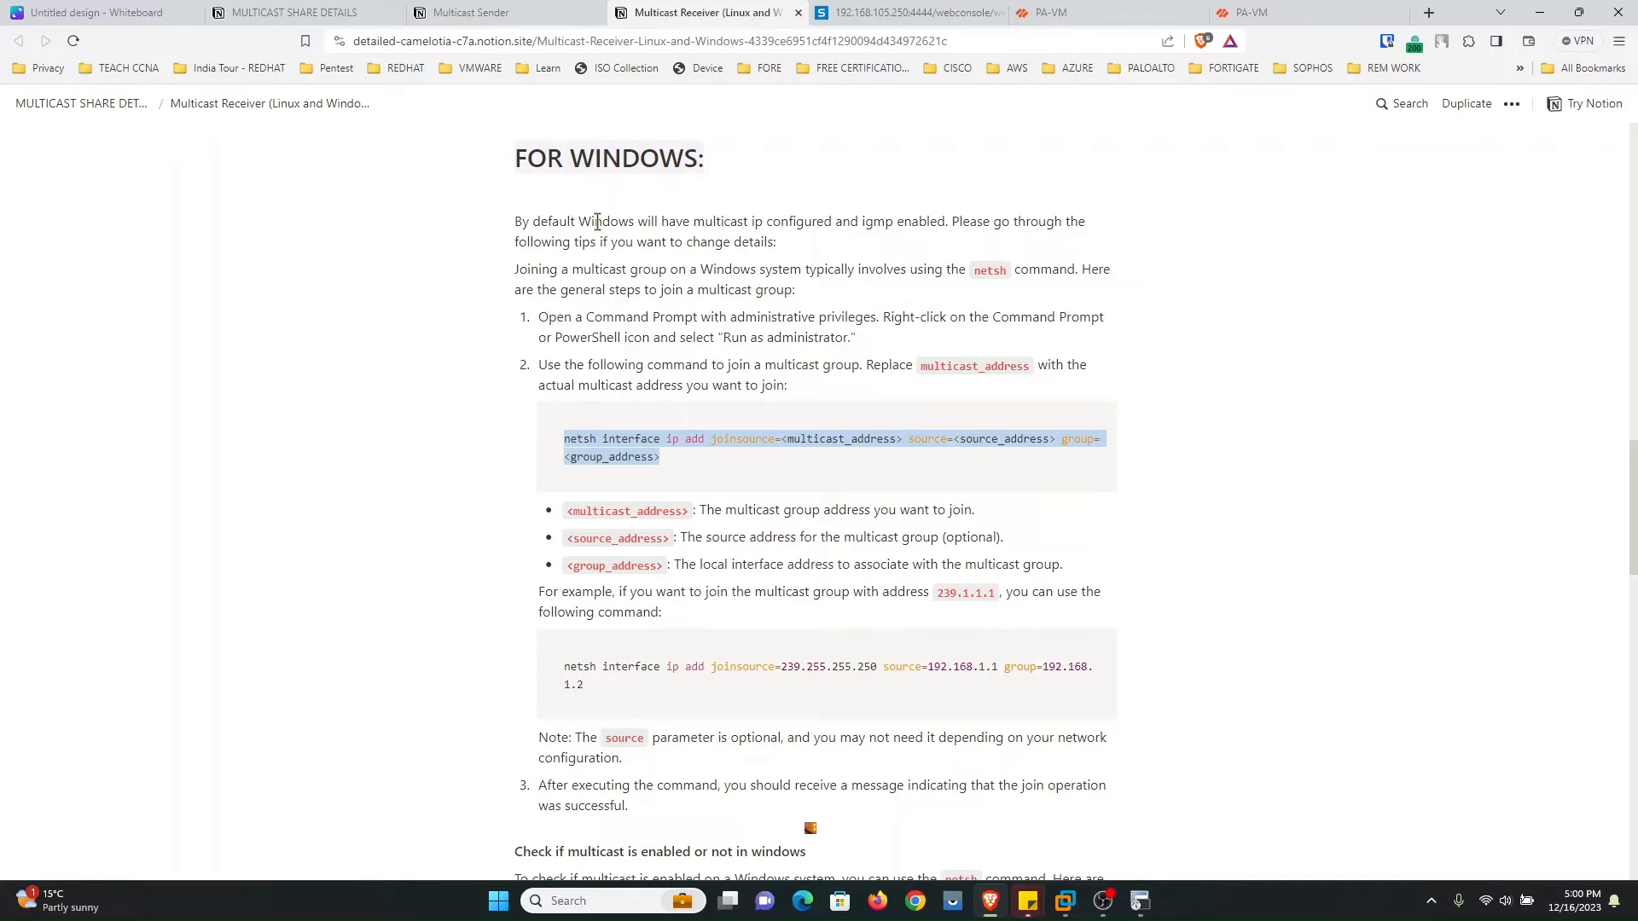
{"action": "left_click", "coordinate": [704, 471]}
{"action": "left_click_drag", "start_coordinate": [716, 466], "coordinate": [553, 426]}
{"action": "scroll", "coordinate": [395, 538], "scroll_direction": "down", "scroll_amount": 6}
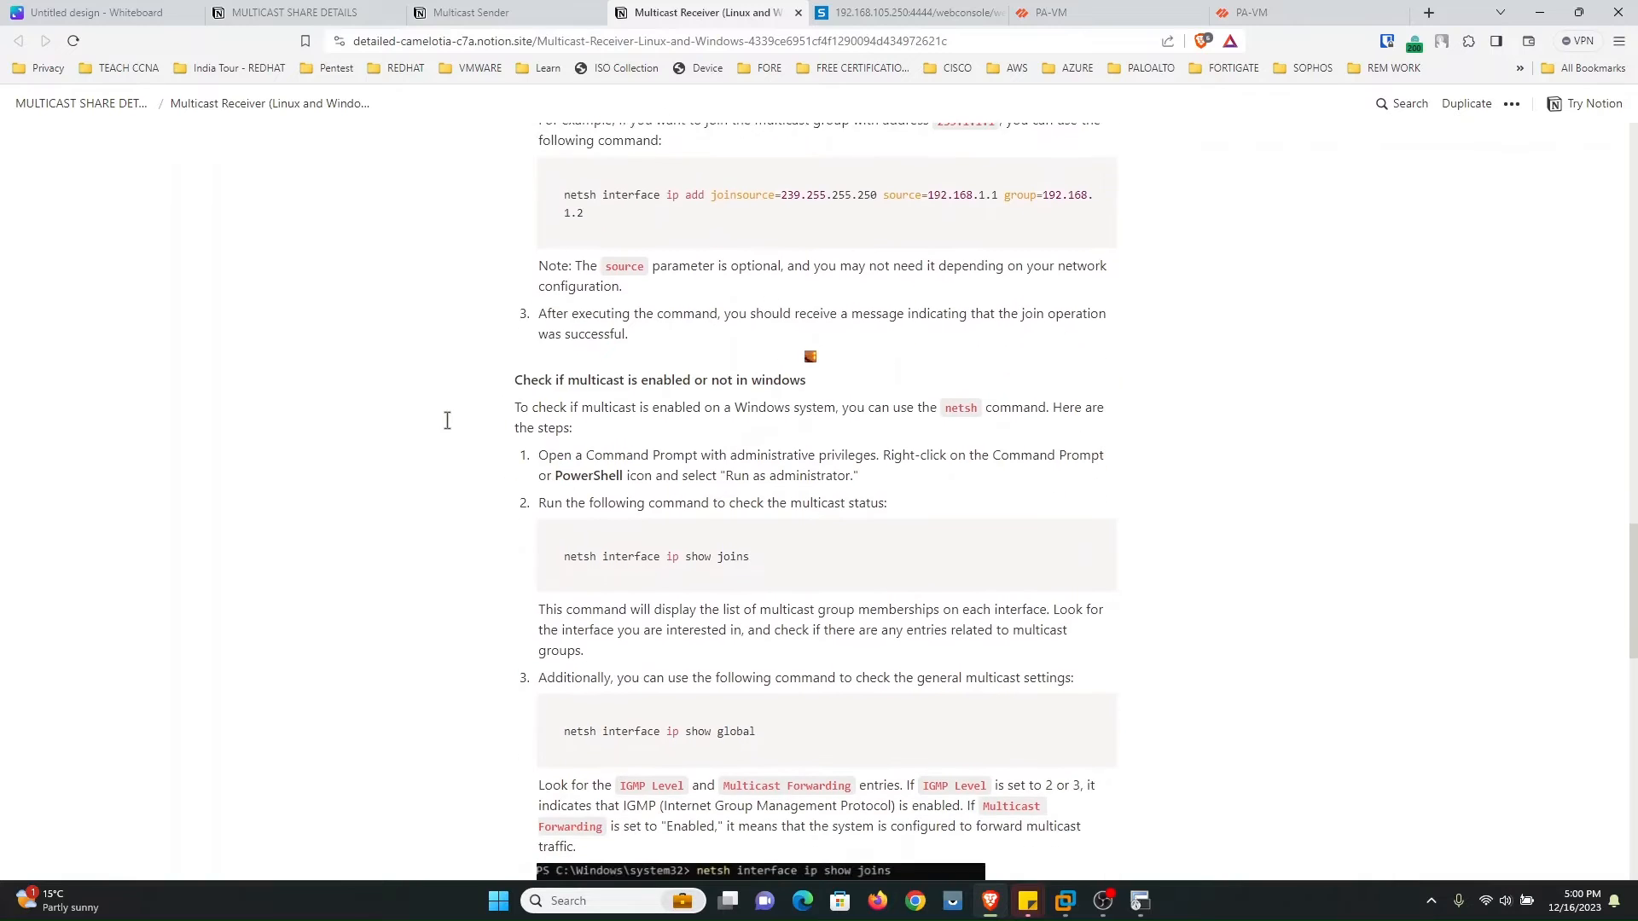
{"action": "scroll", "coordinate": [447, 419], "scroll_direction": "down", "scroll_amount": 2}
{"action": "left_click_drag", "start_coordinate": [842, 444], "coordinate": [529, 442]}
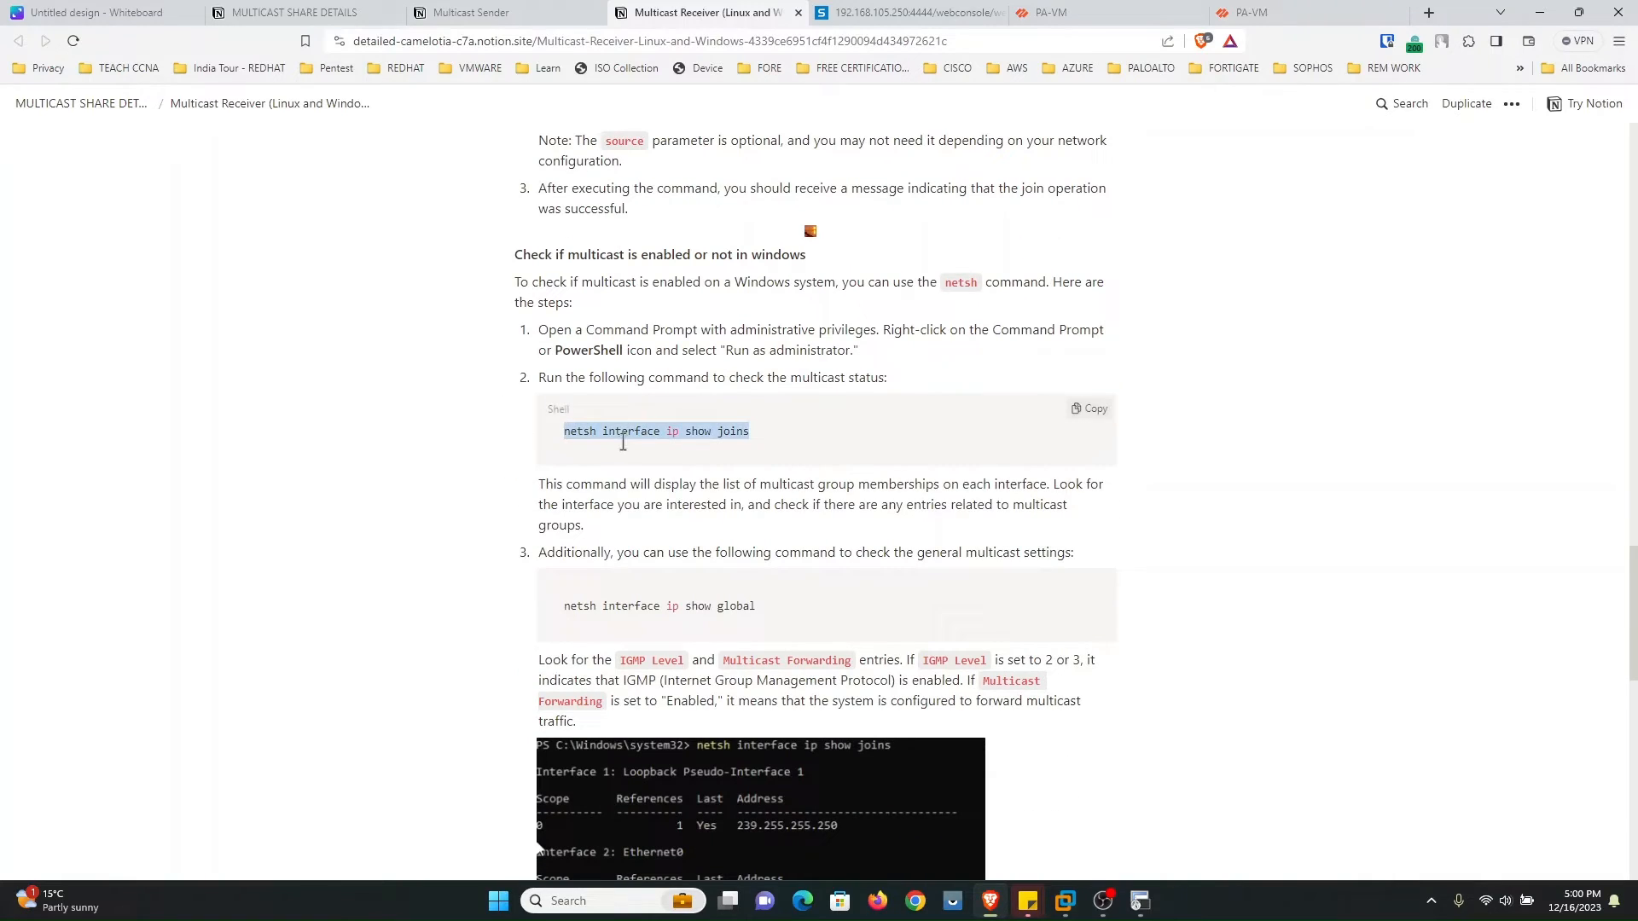
{"action": "scroll", "coordinate": [766, 452], "scroll_direction": "down", "scroll_amount": 2}
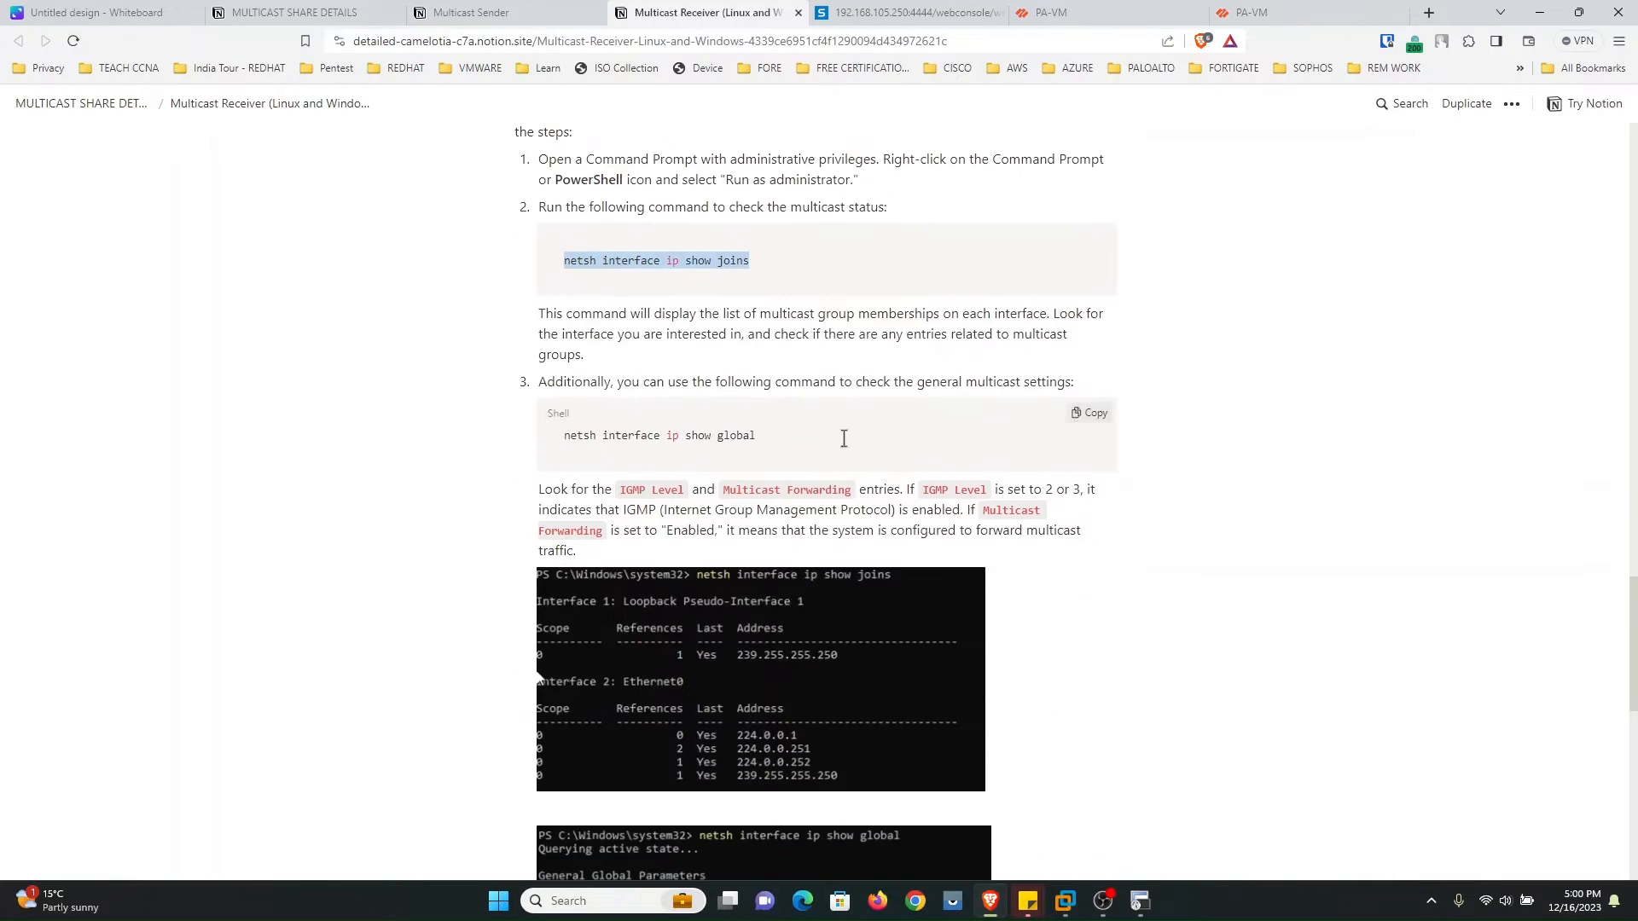
{"action": "left_click_drag", "start_coordinate": [846, 436], "coordinate": [548, 446]}
{"action": "scroll", "coordinate": [735, 412], "scroll_direction": "down", "scroll_amount": 3}
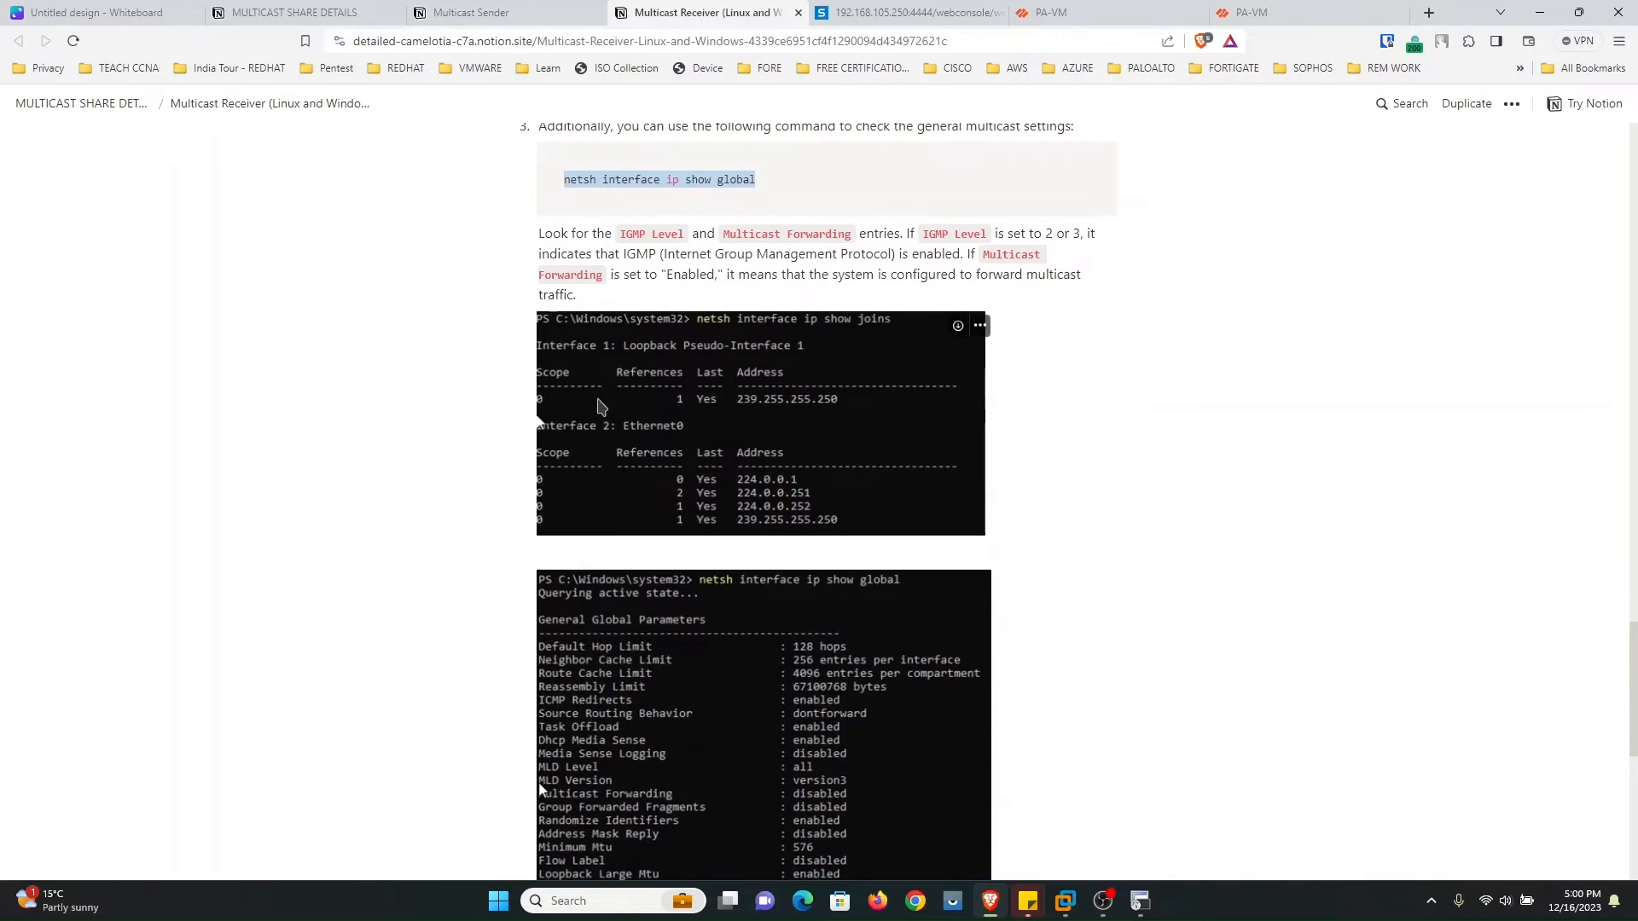
{"action": "scroll", "coordinate": [773, 291], "scroll_direction": "down", "scroll_amount": 4}
{"action": "scroll", "coordinate": [764, 417], "scroll_direction": "down", "scroll_amount": 4}
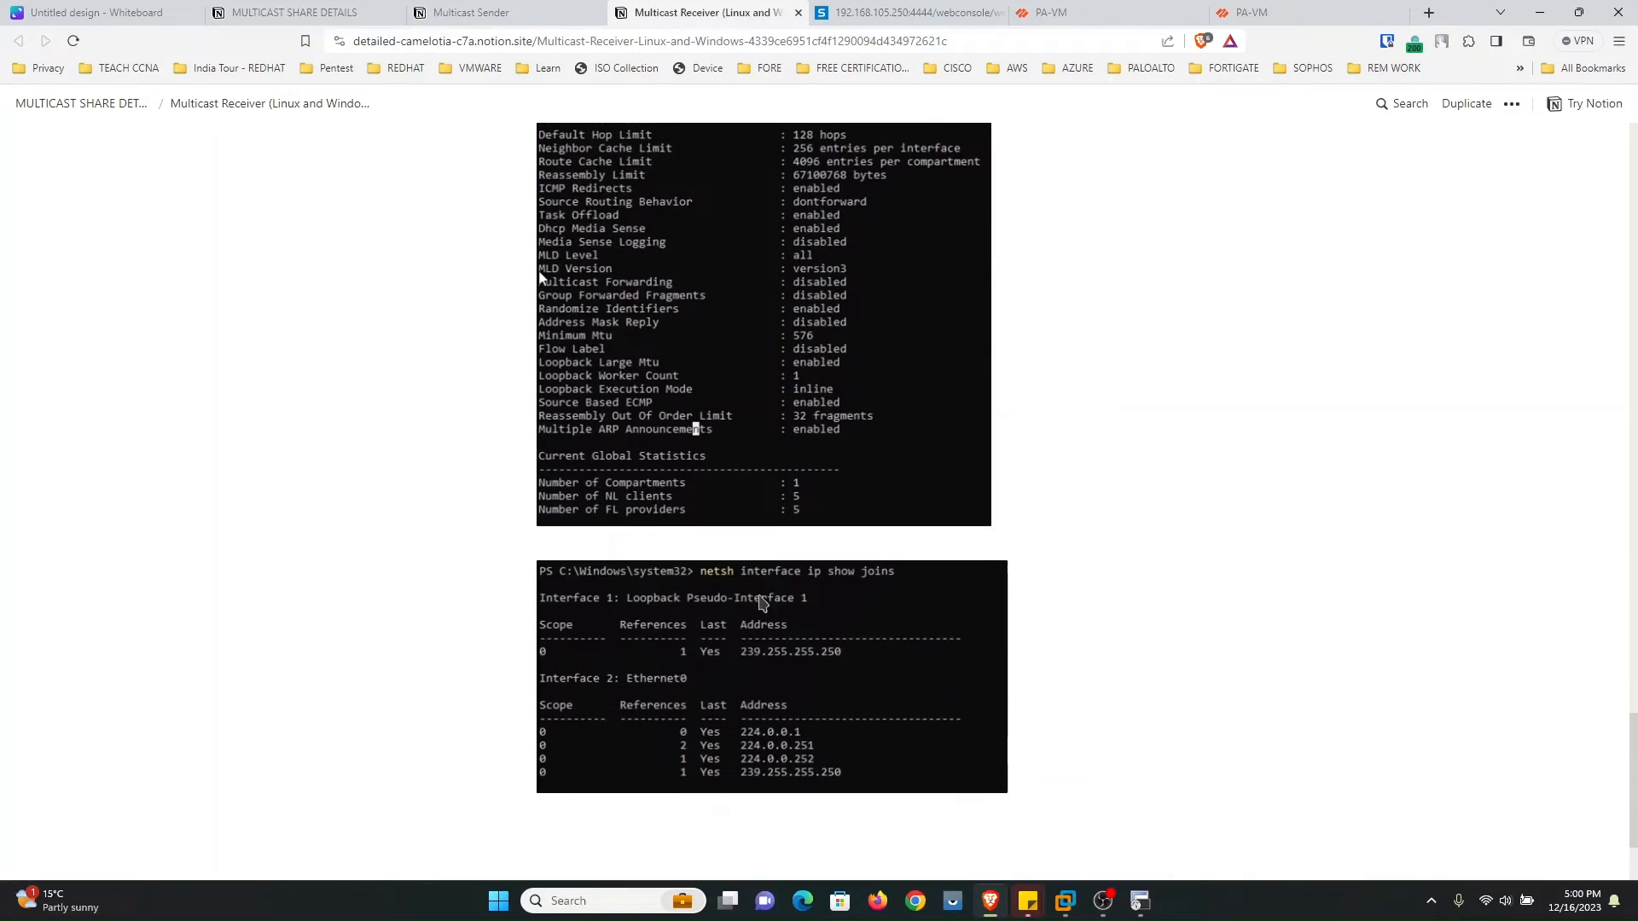
{"action": "scroll", "coordinate": [812, 624], "scroll_direction": "up", "scroll_amount": 20}
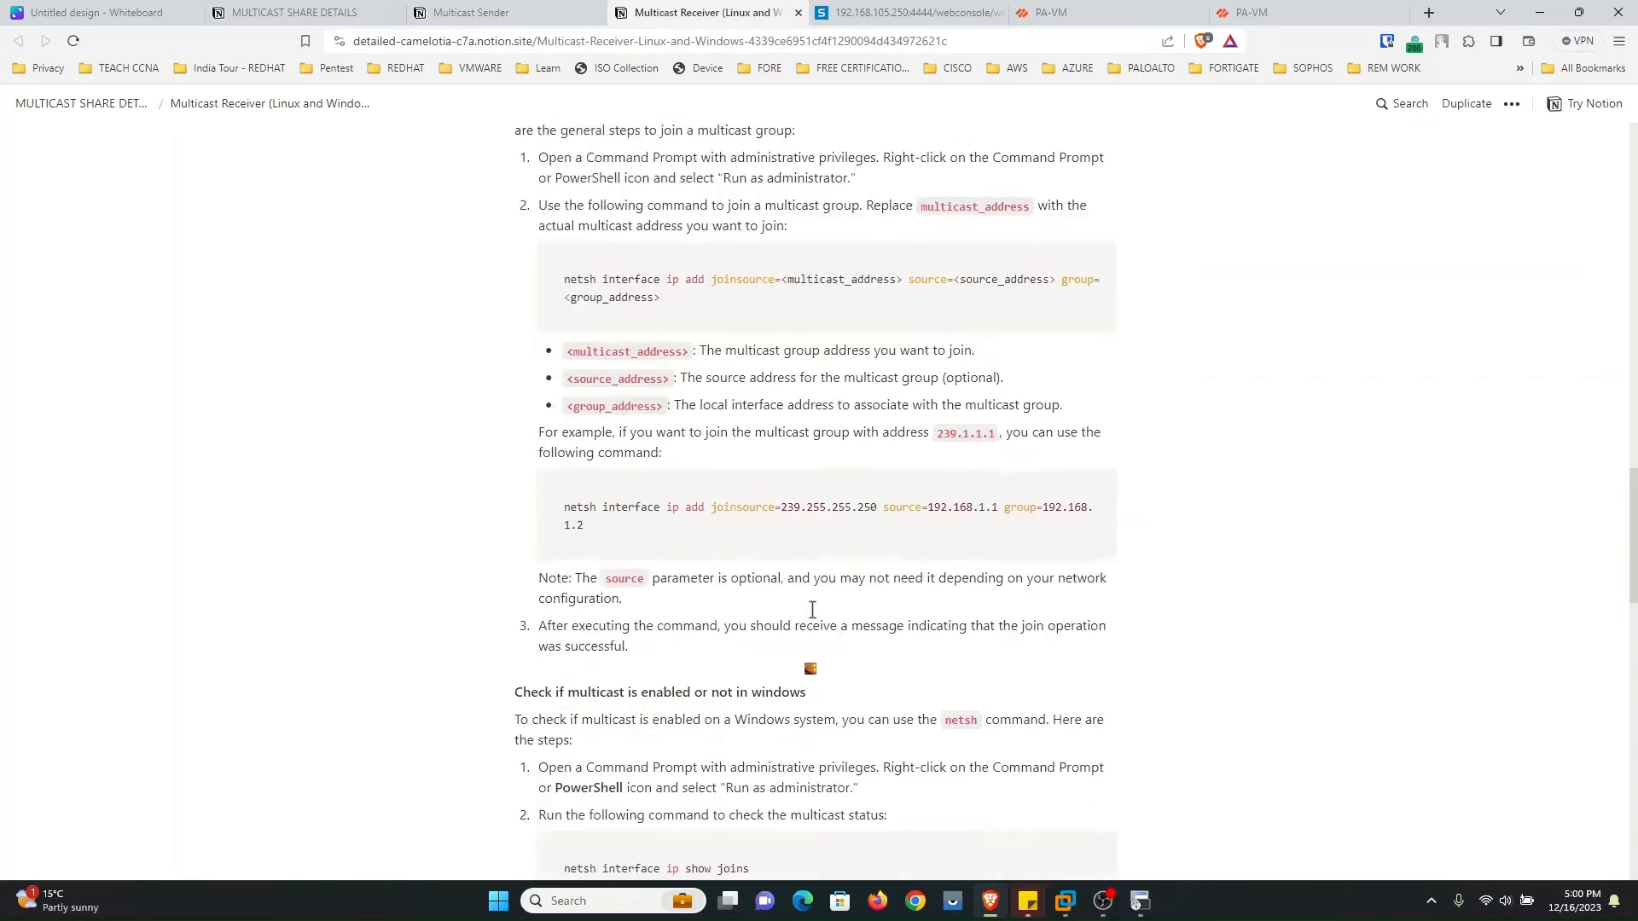
{"action": "scroll", "coordinate": [816, 613], "scroll_direction": "up", "scroll_amount": 1}
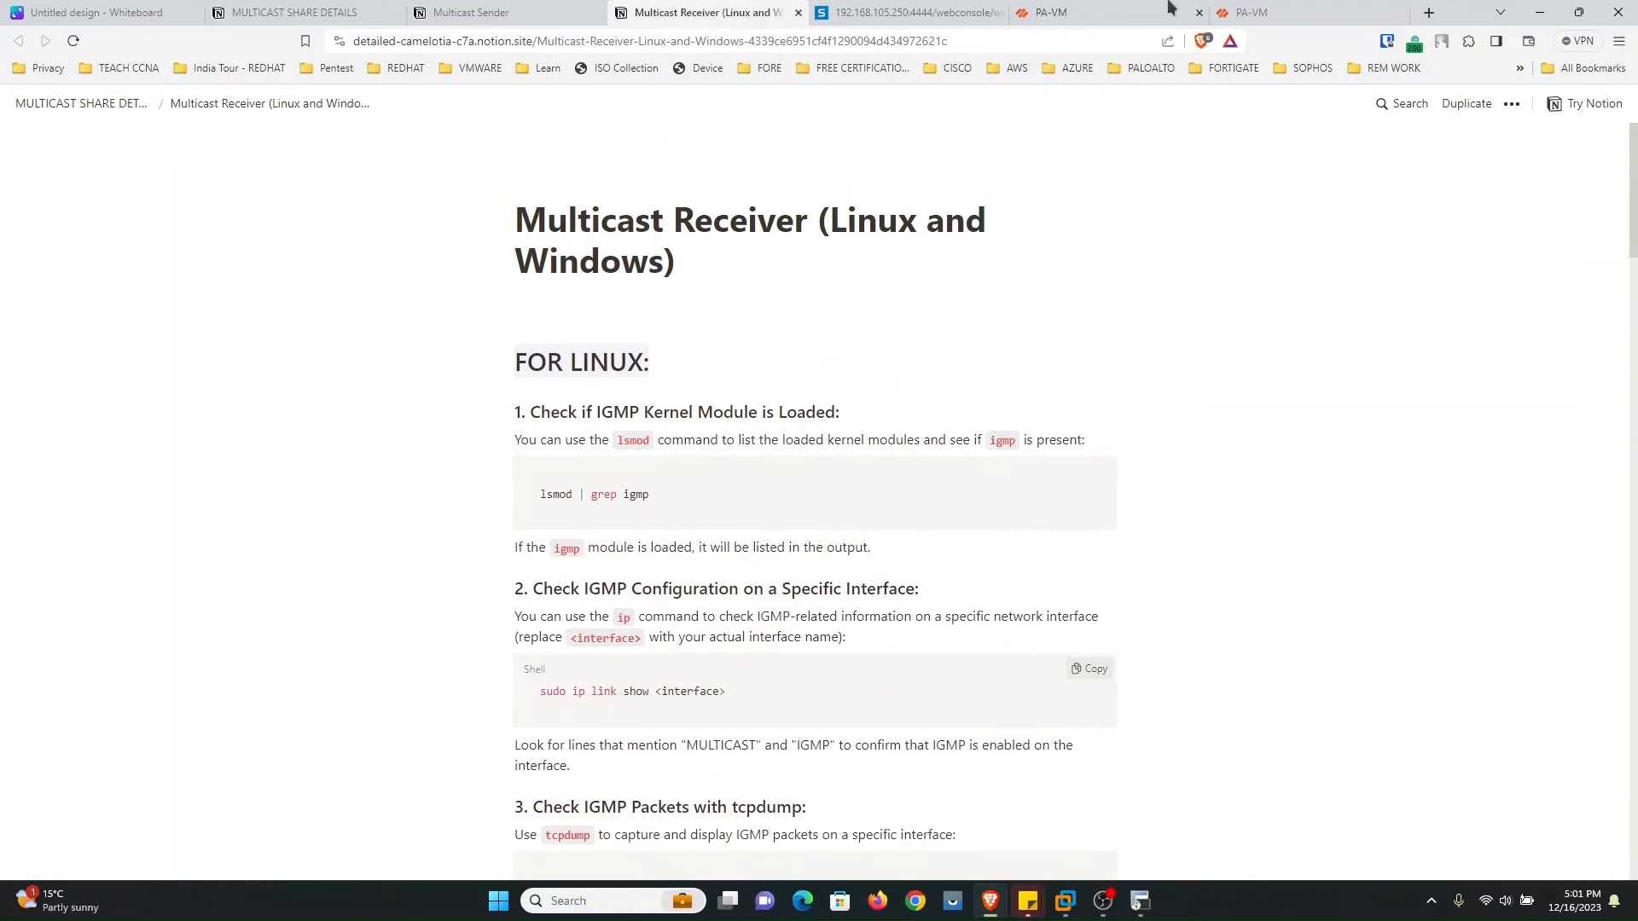
Step: Return to the PA-VM security policies, dismiss the commit status, and open the firewall's traffic logs
{"action": "left_click", "coordinate": [1247, 10]}
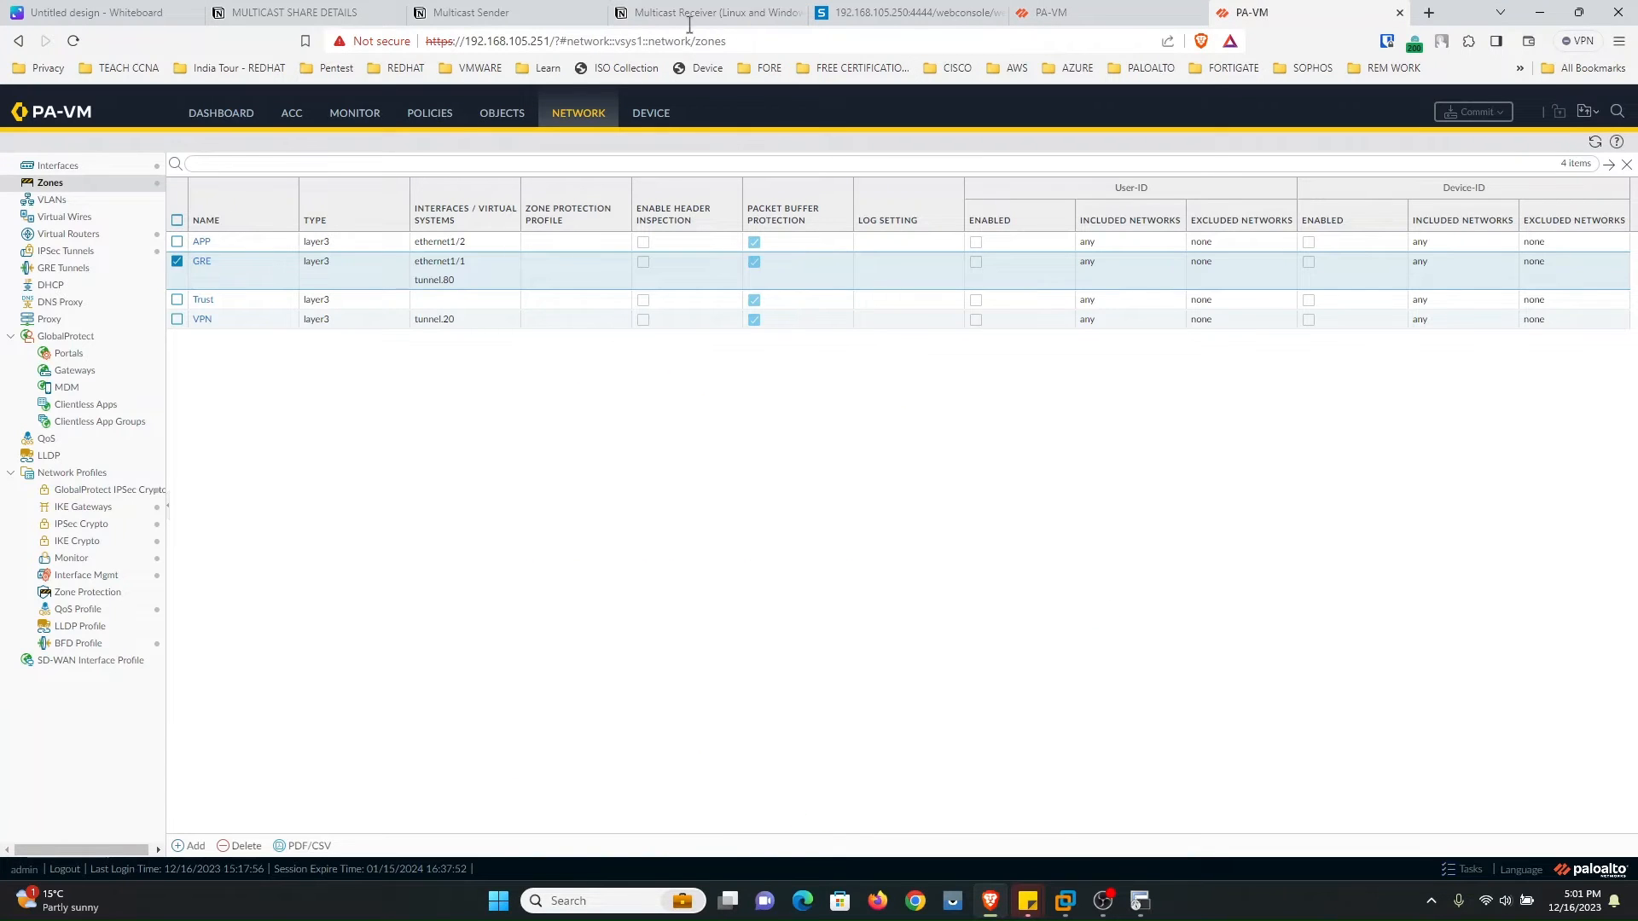
{"action": "left_click", "coordinate": [1076, 19]}
{"action": "left_click", "coordinate": [1016, 673]}
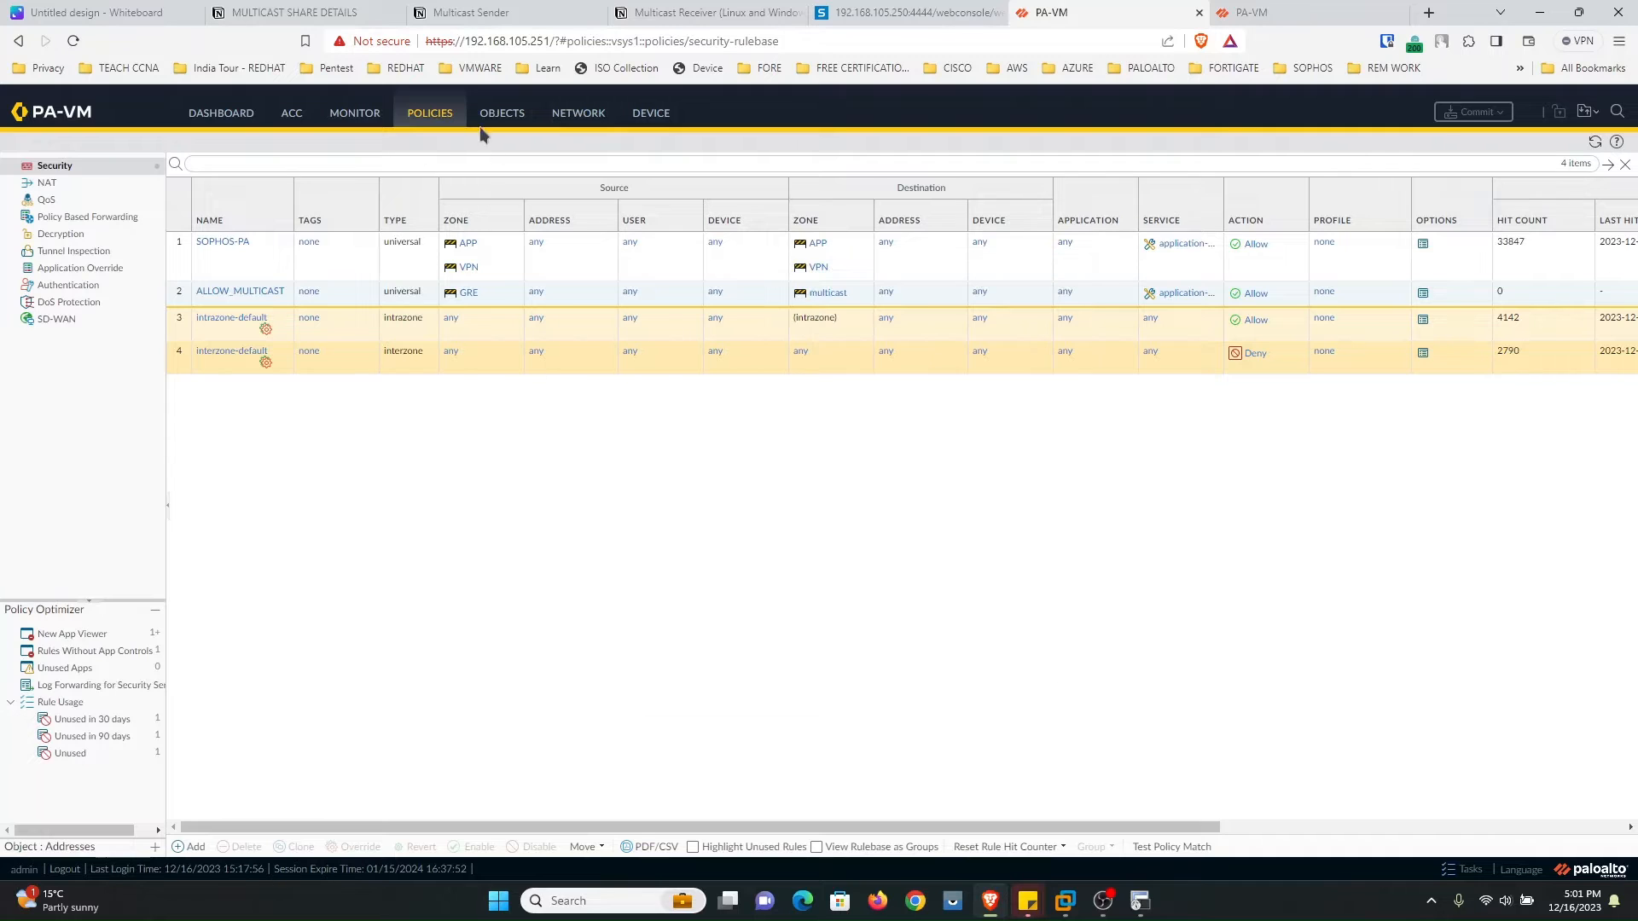
{"action": "left_click", "coordinate": [362, 115]}
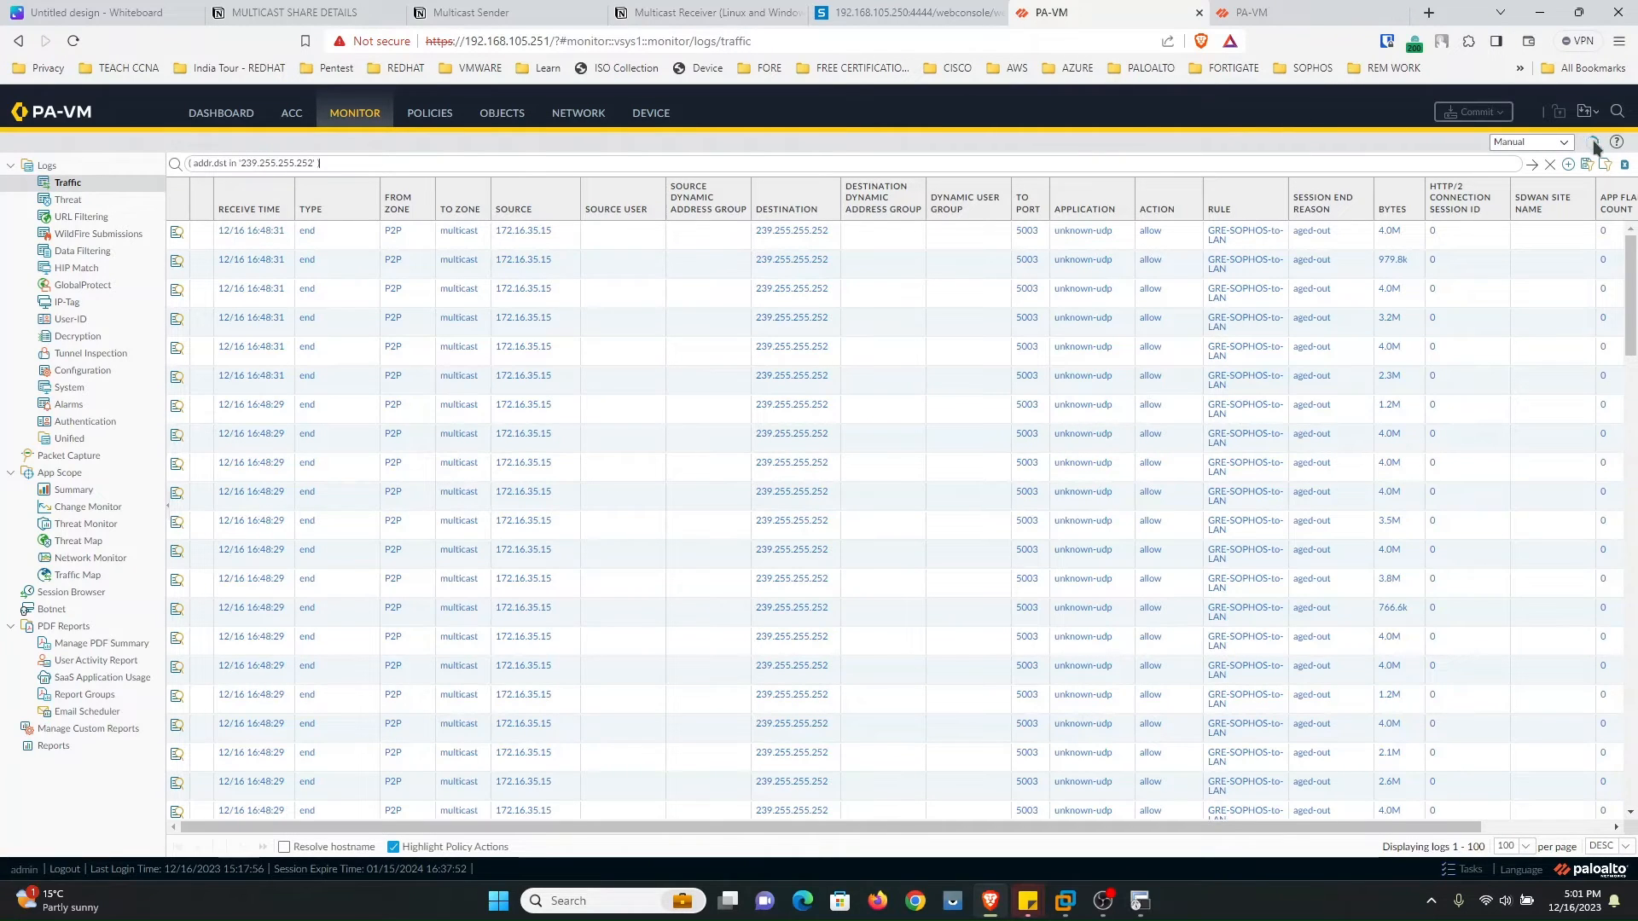
Step: Open the default virtual router's multicast settings in the firewall's network configuration and enable multicast
{"action": "key", "text": "ctrl+Tab"}
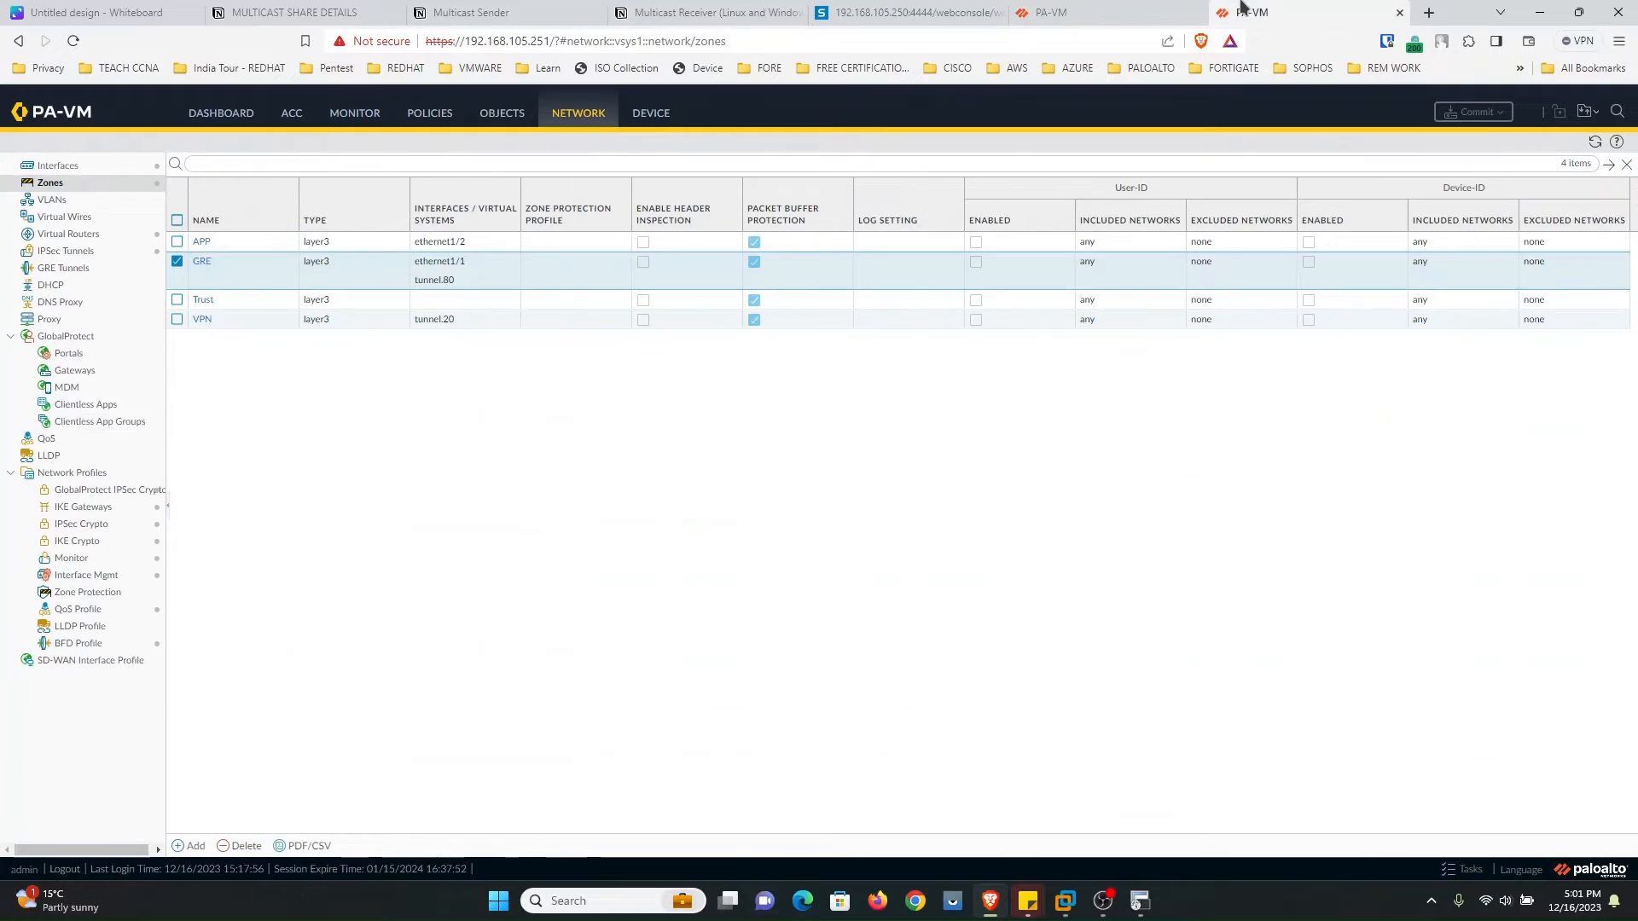
{"action": "left_click", "coordinate": [75, 235]}
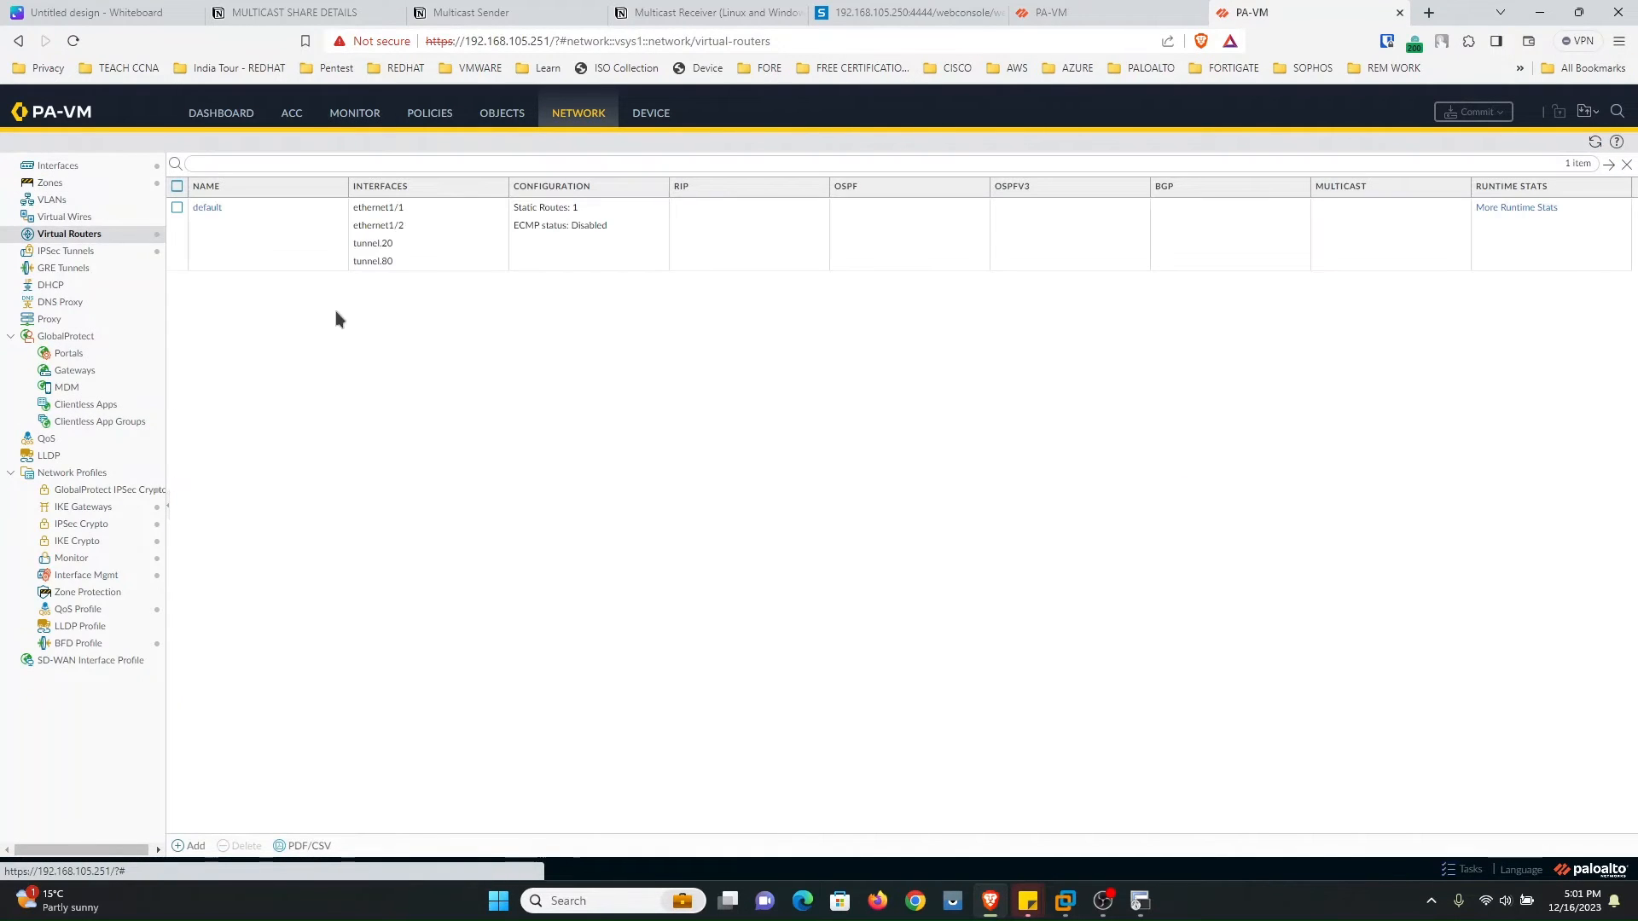
{"action": "left_click", "coordinate": [207, 207]}
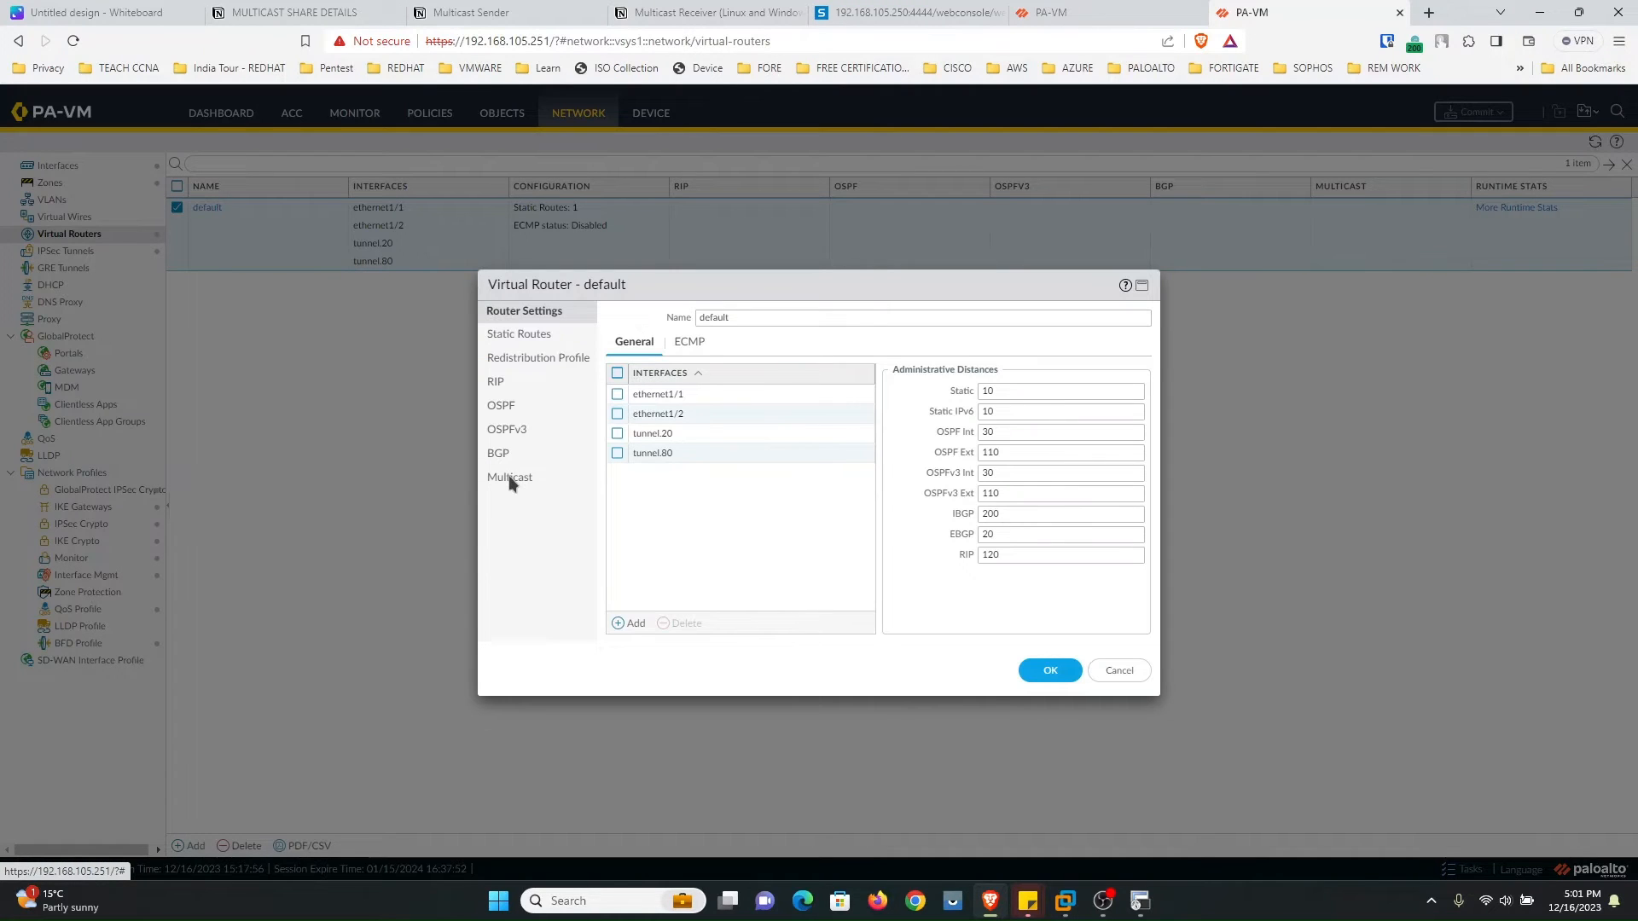
{"action": "left_click", "coordinate": [517, 478]}
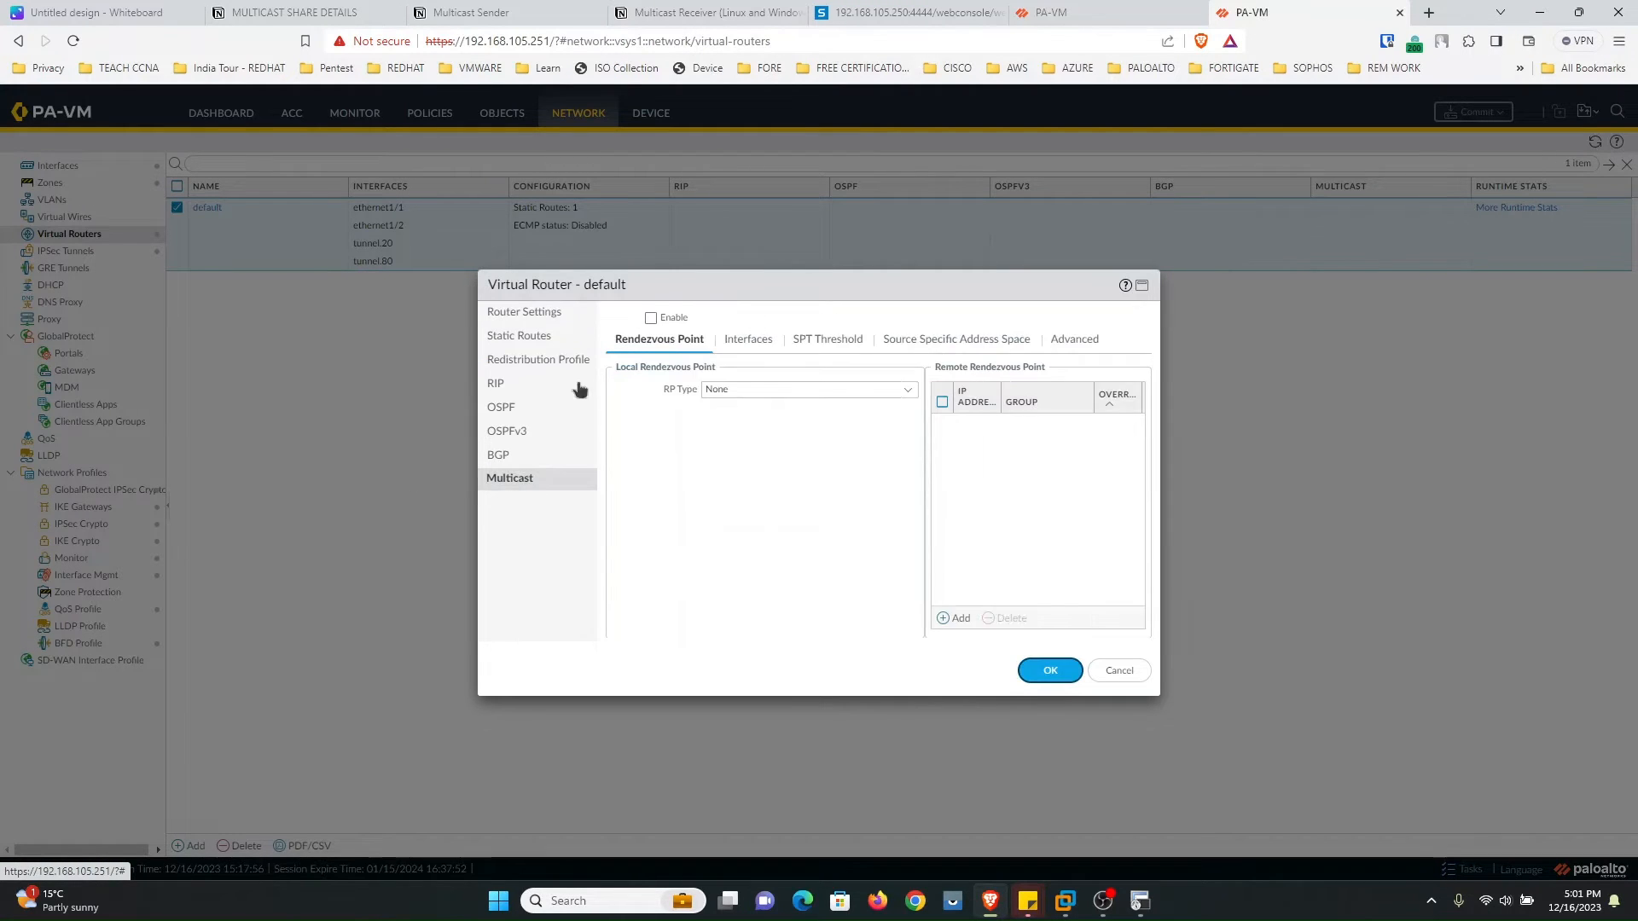
{"action": "left_click", "coordinate": [648, 321]}
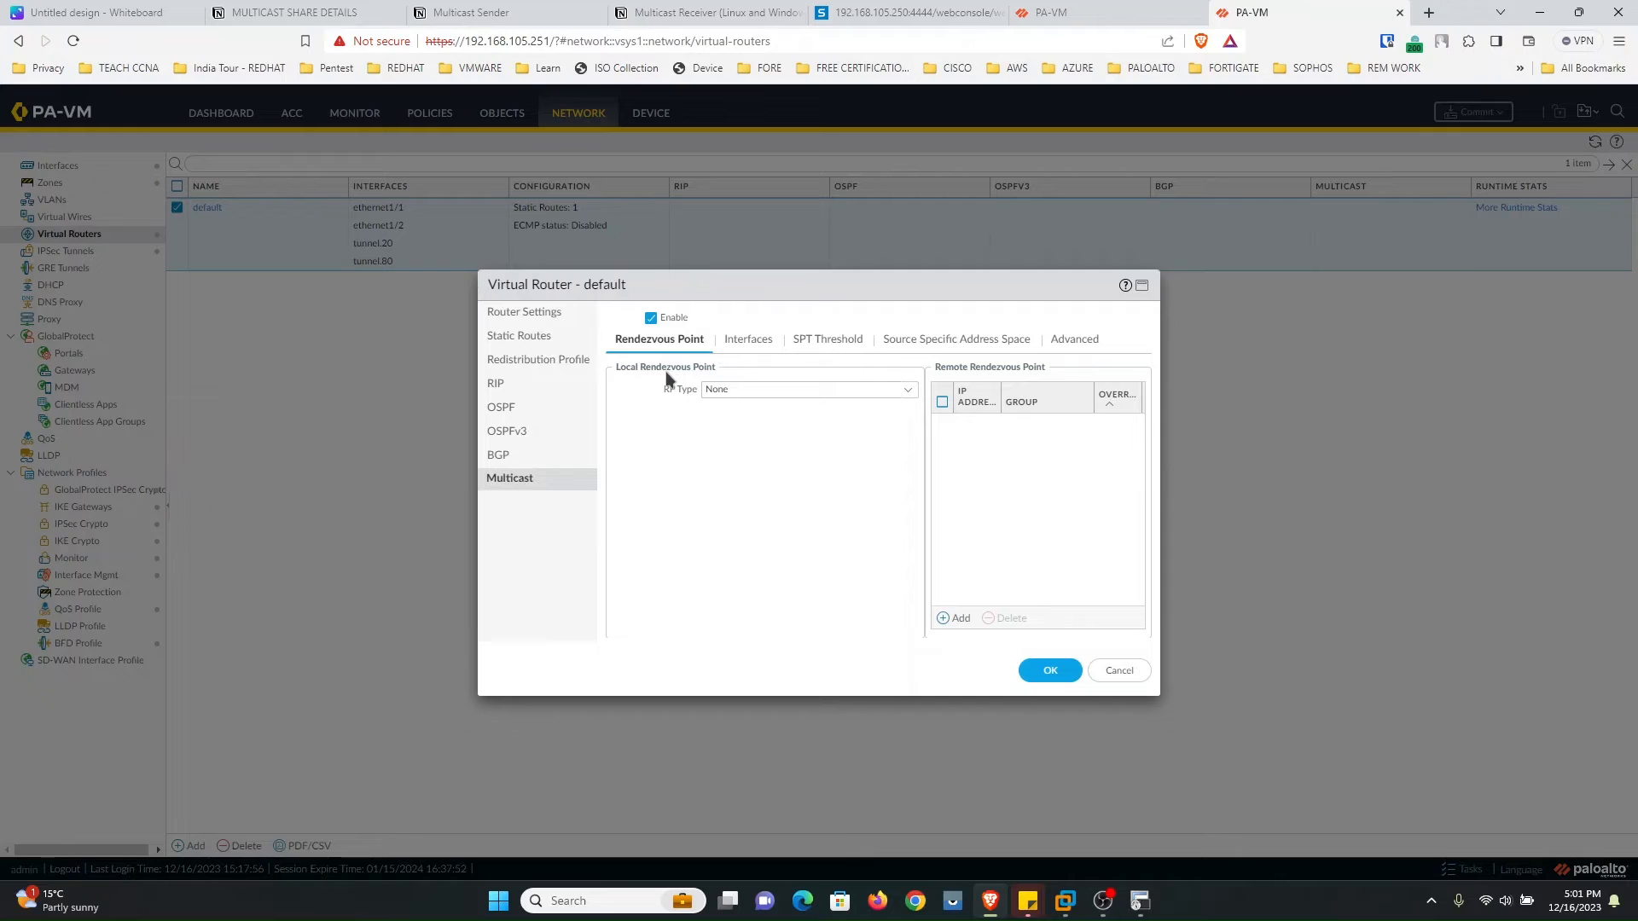
Step: Configure a static local rendezvous point on interface ethernet1/2 with RP address 10.1.7.1/24
{"action": "left_click", "coordinate": [909, 391]}
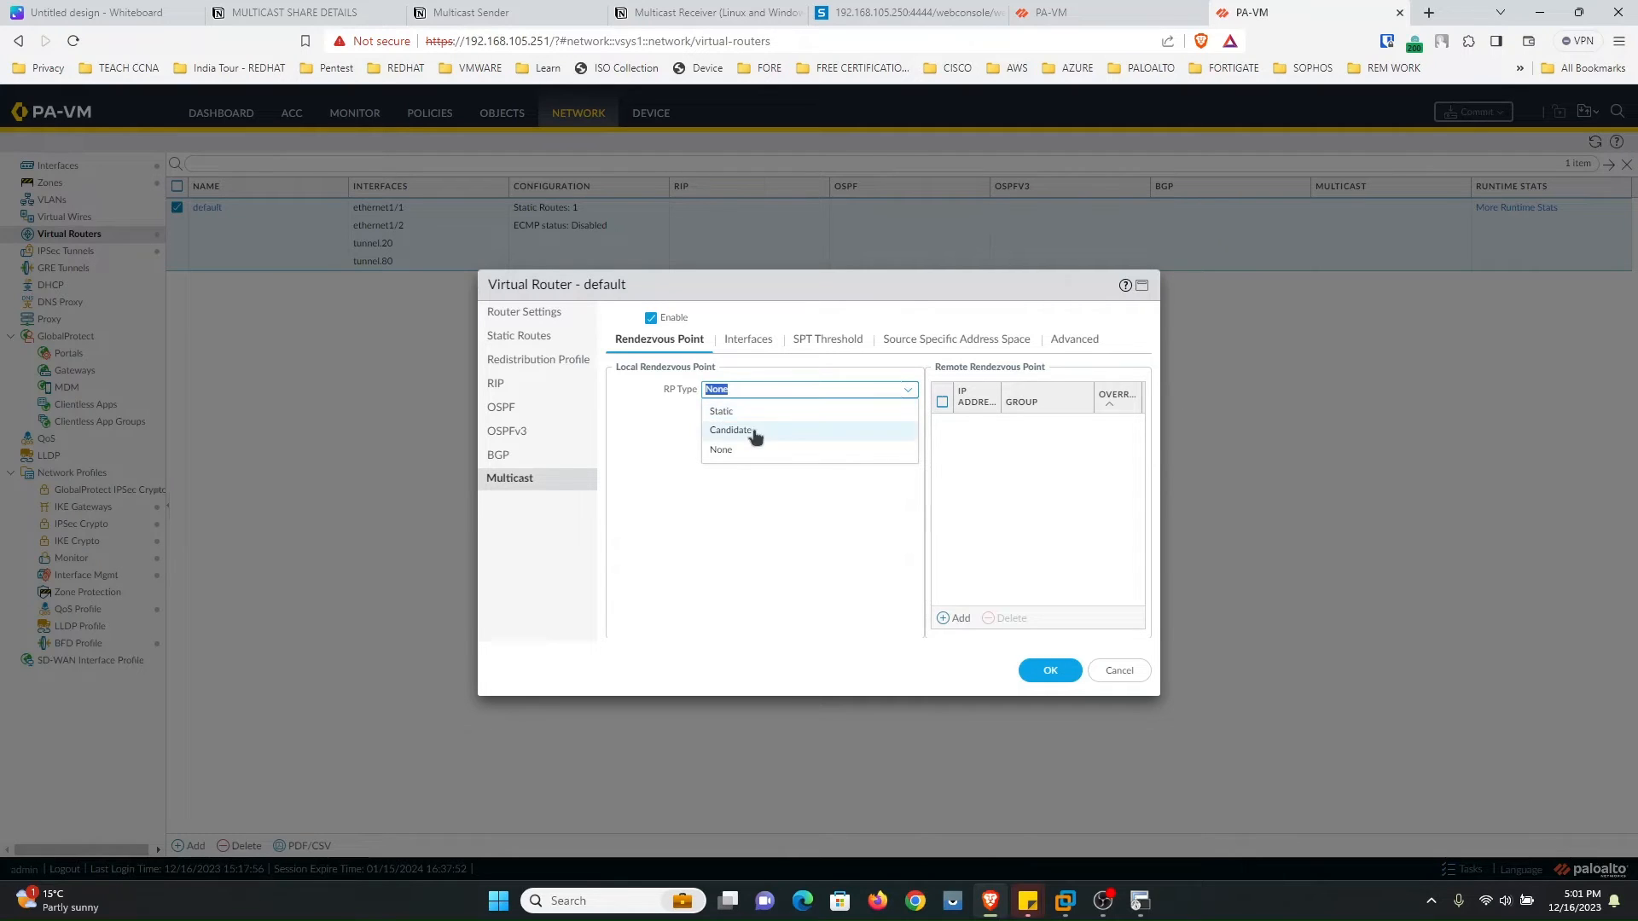
{"action": "left_click", "coordinate": [723, 411]}
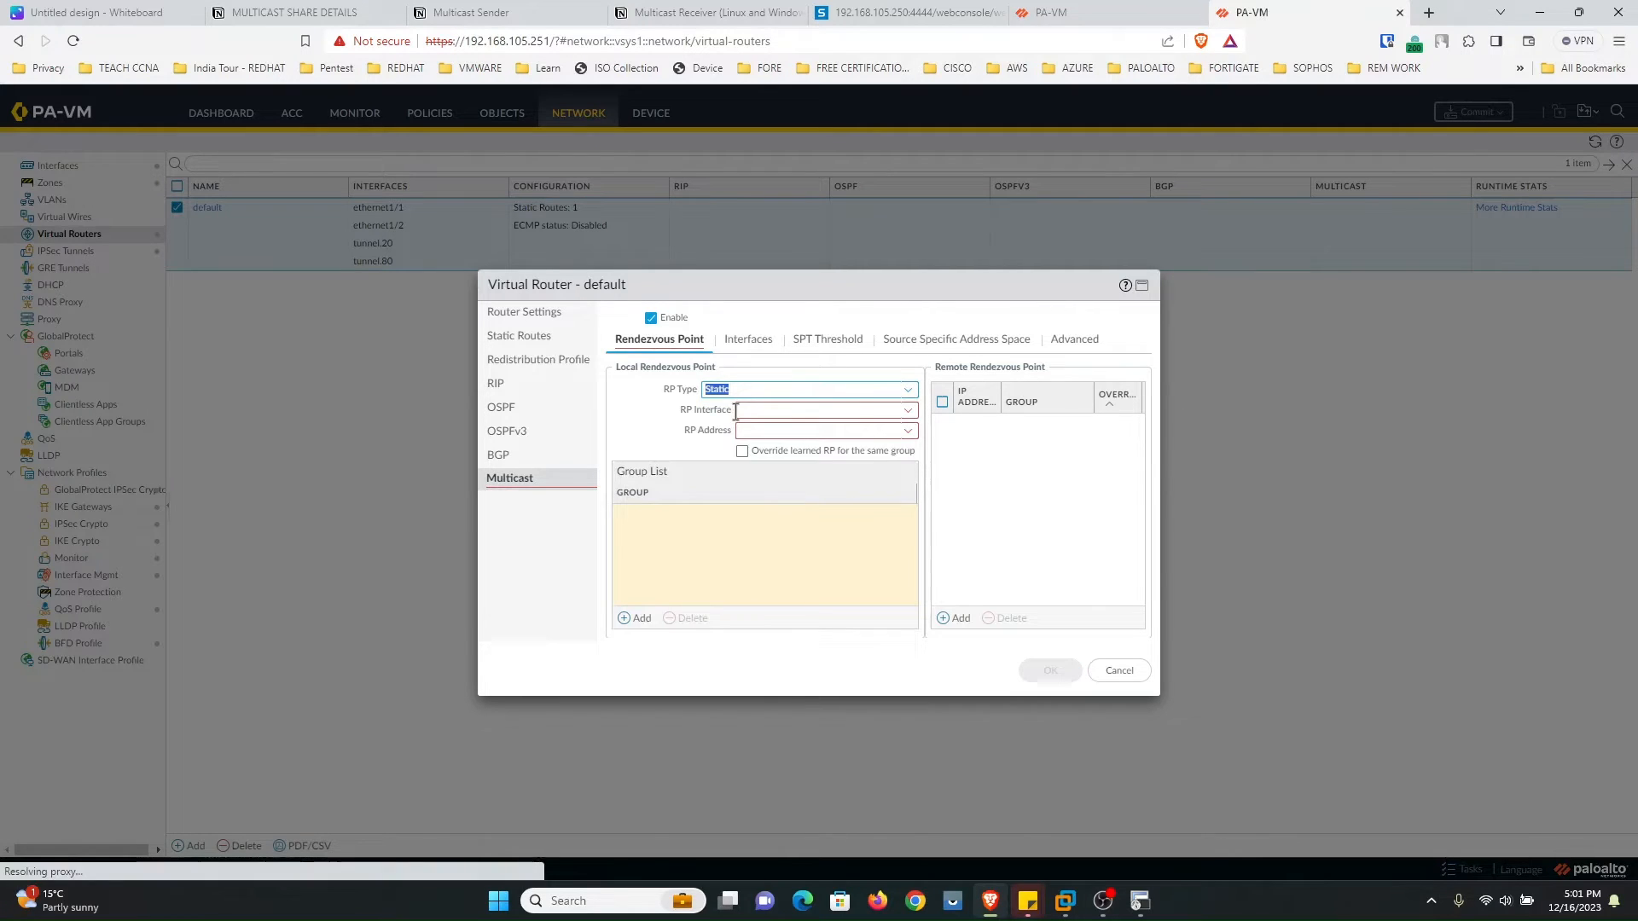
{"action": "left_click", "coordinate": [909, 411]}
{"action": "left_click", "coordinate": [777, 454]}
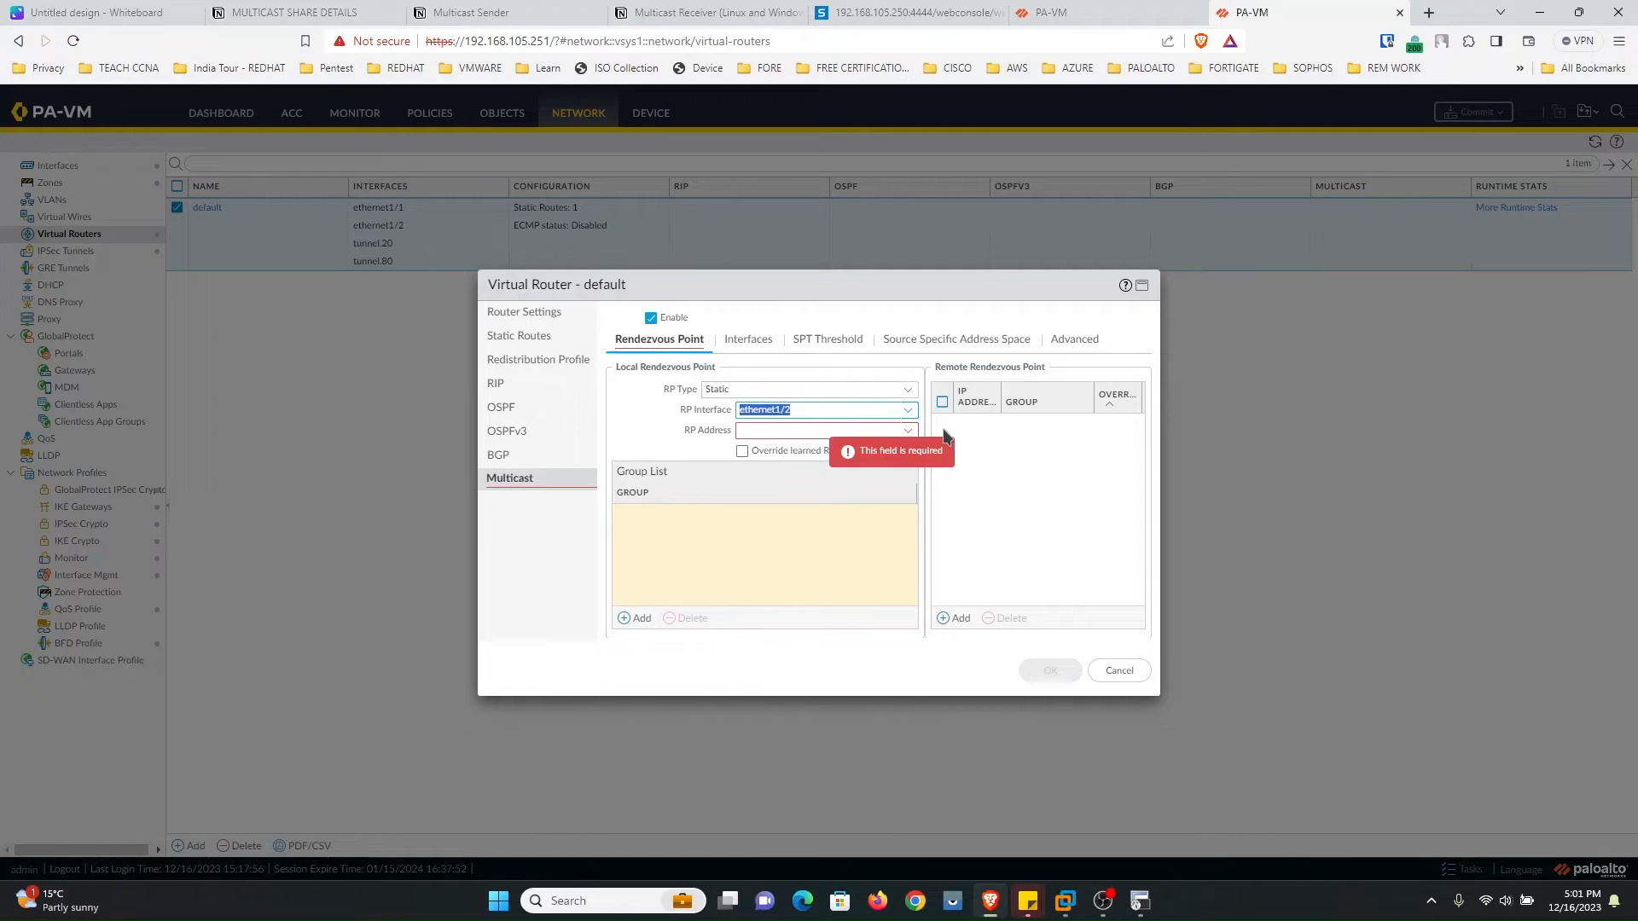
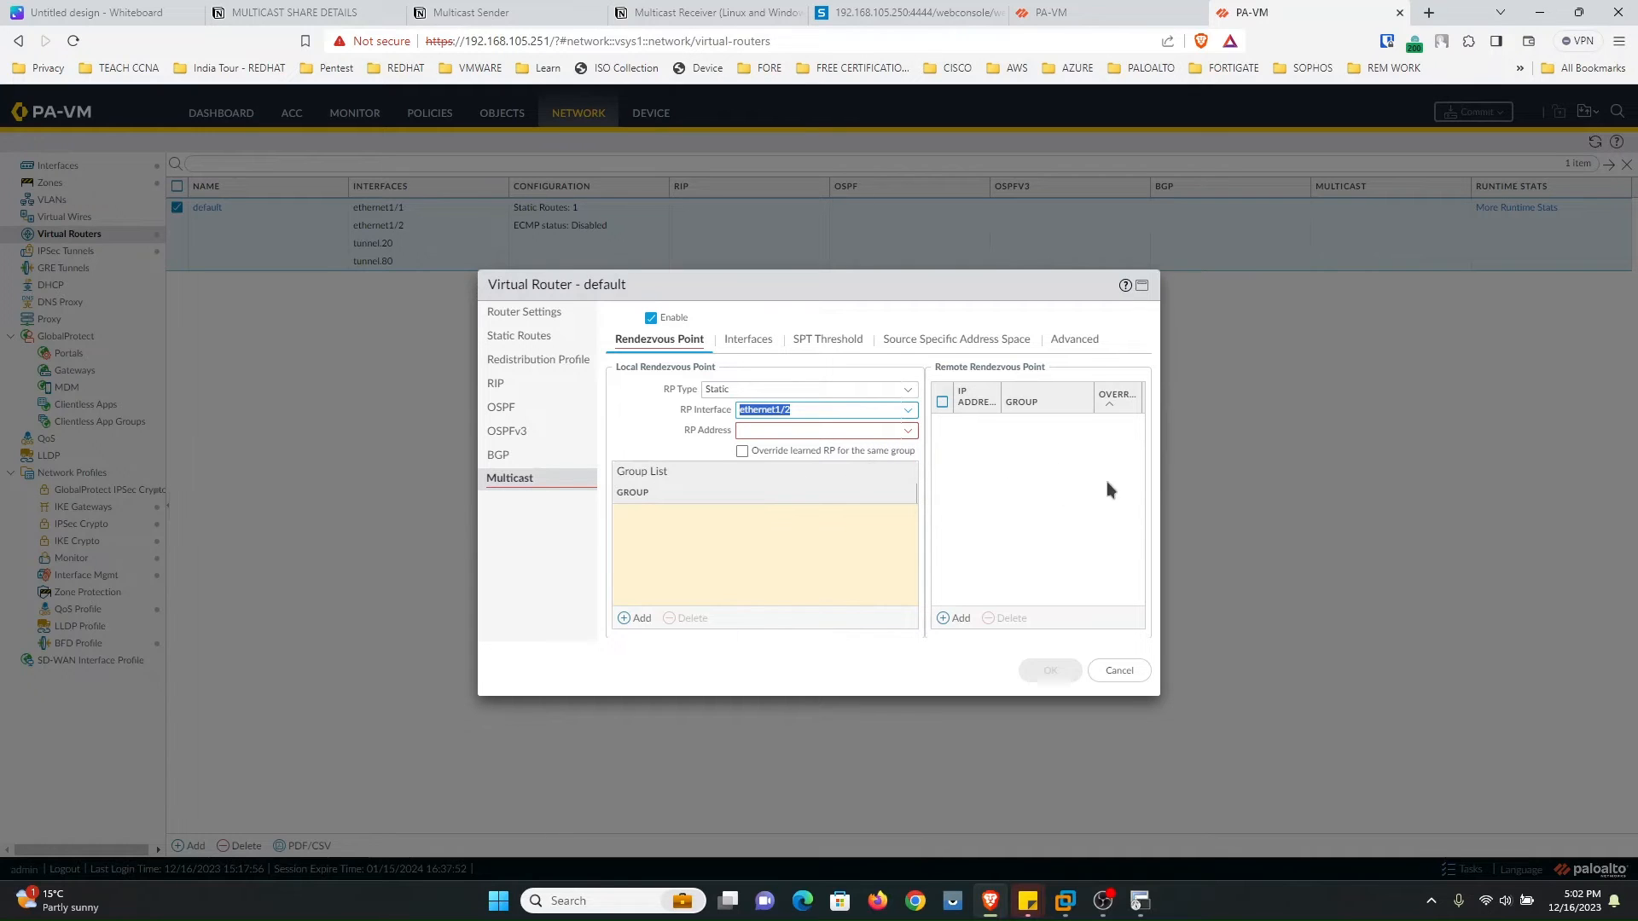
{"action": "left_click", "coordinate": [906, 430]}
{"action": "left_click", "coordinate": [801, 452]}
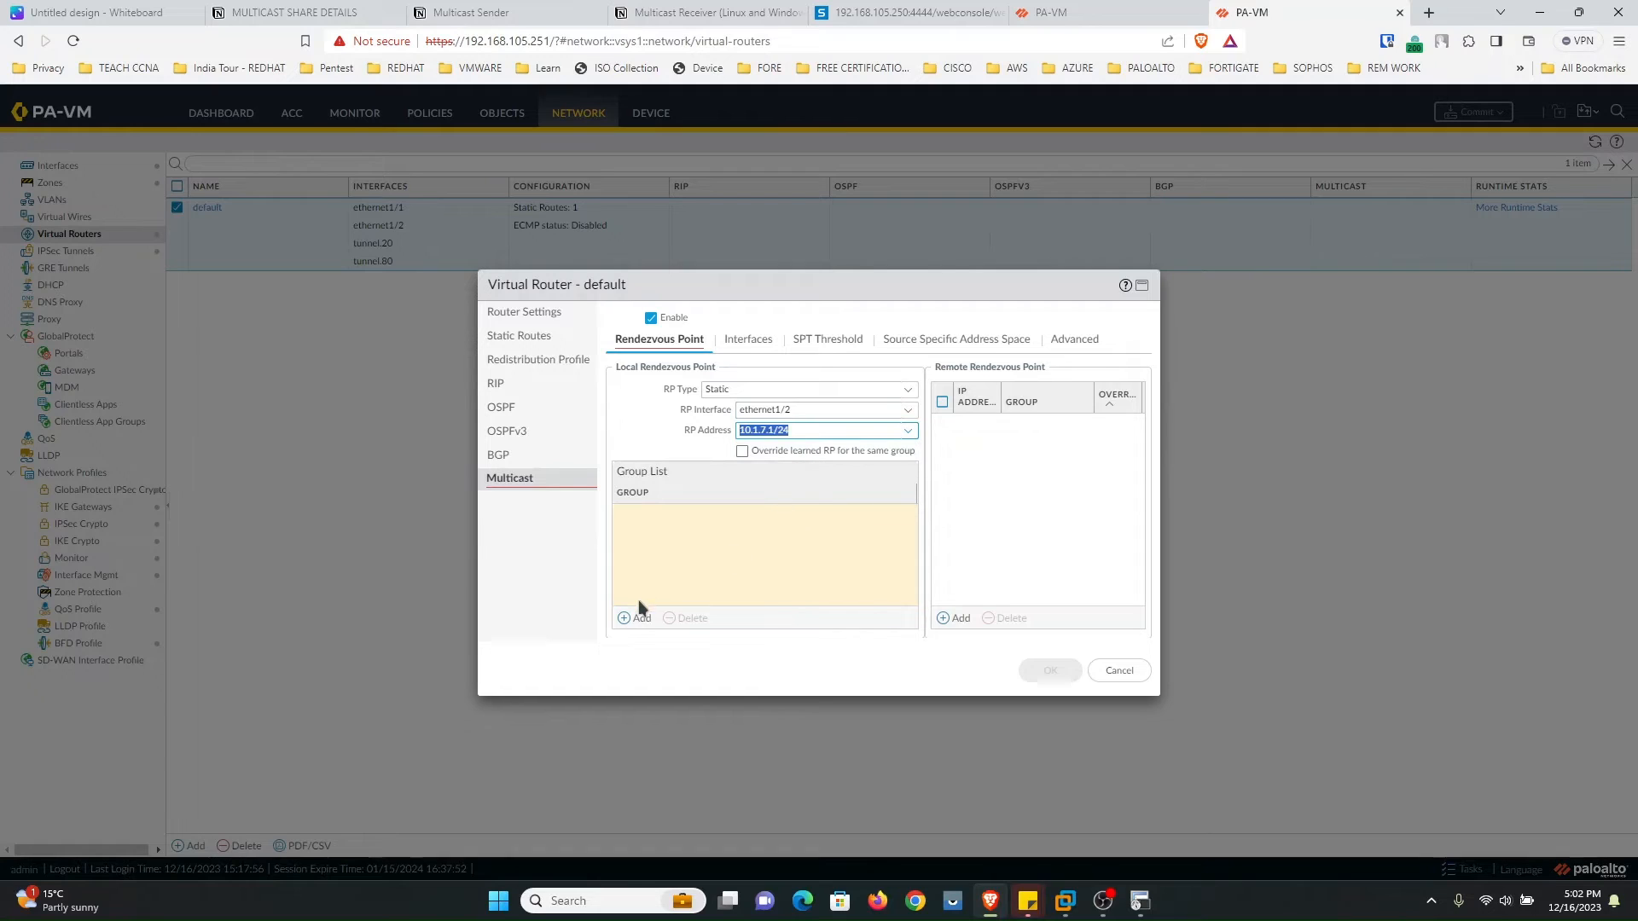
Step: Add the multicast range 239.0.0.0/8 to the local rendezvous point's group list
{"action": "left_click", "coordinate": [636, 617]}
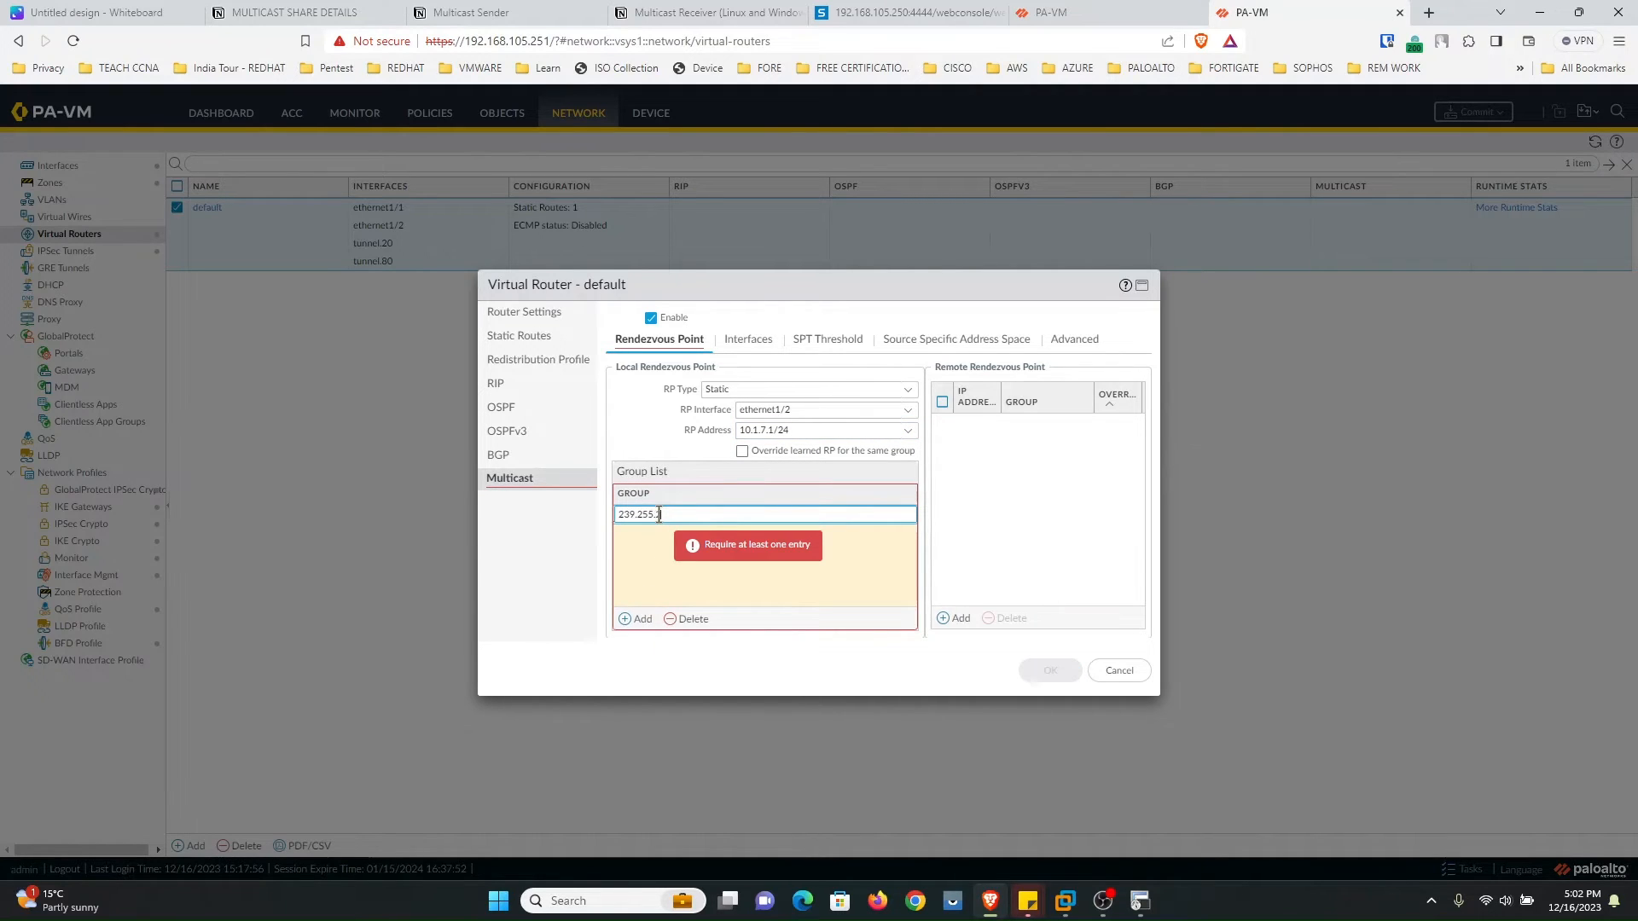
{"action": "type", "text": "239.255.255.252"}
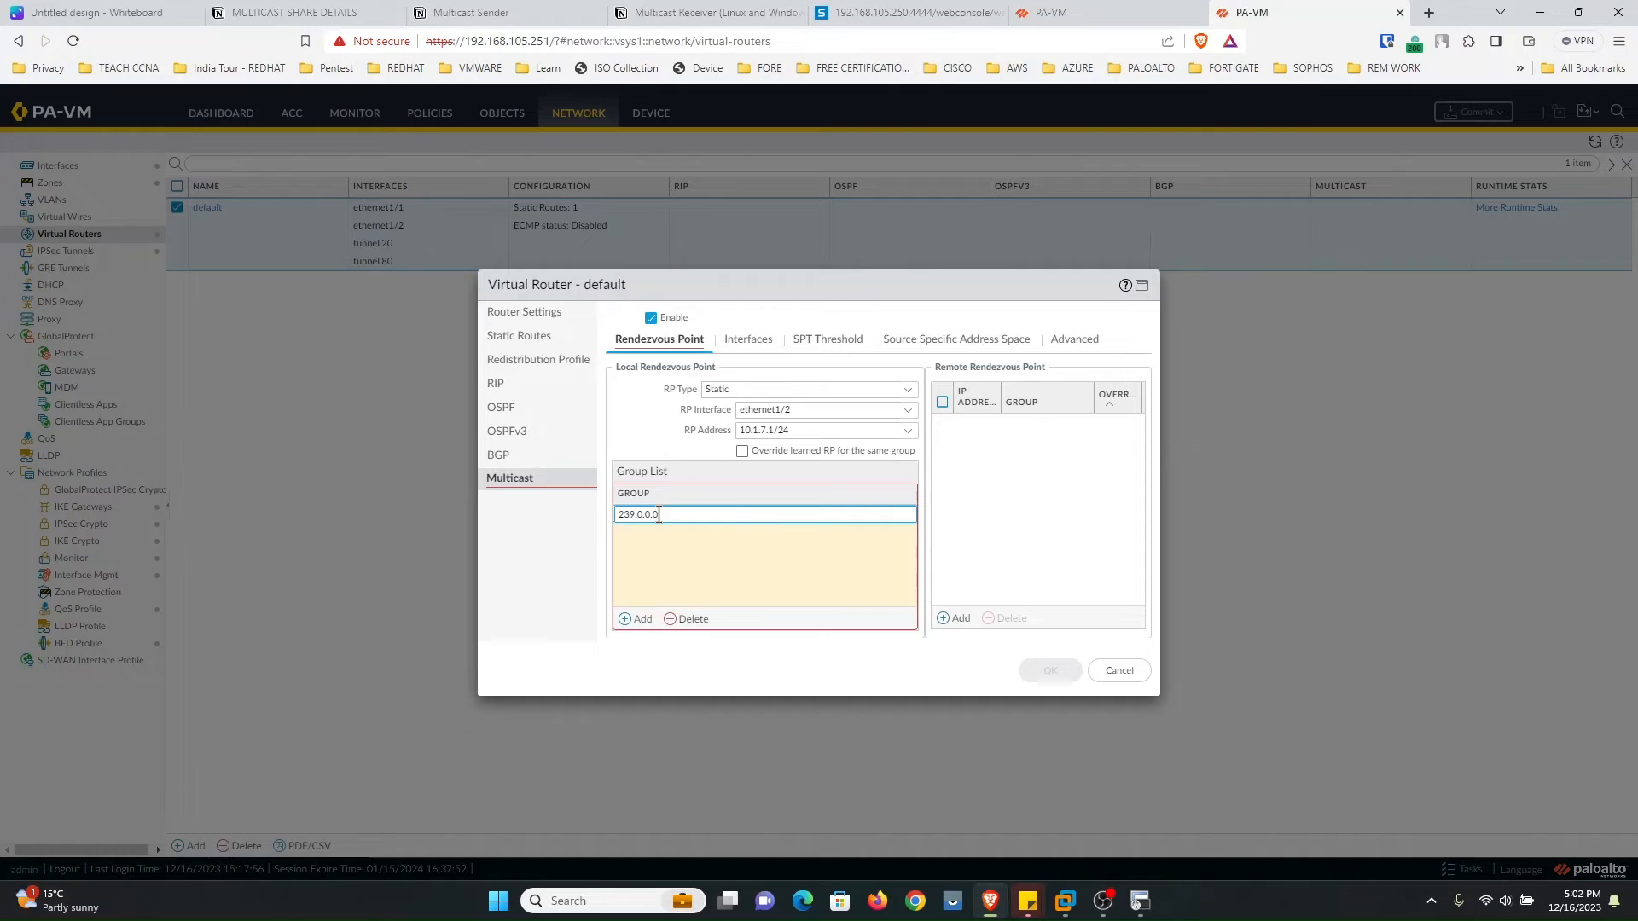
{"action": "left_click", "coordinate": [665, 577]}
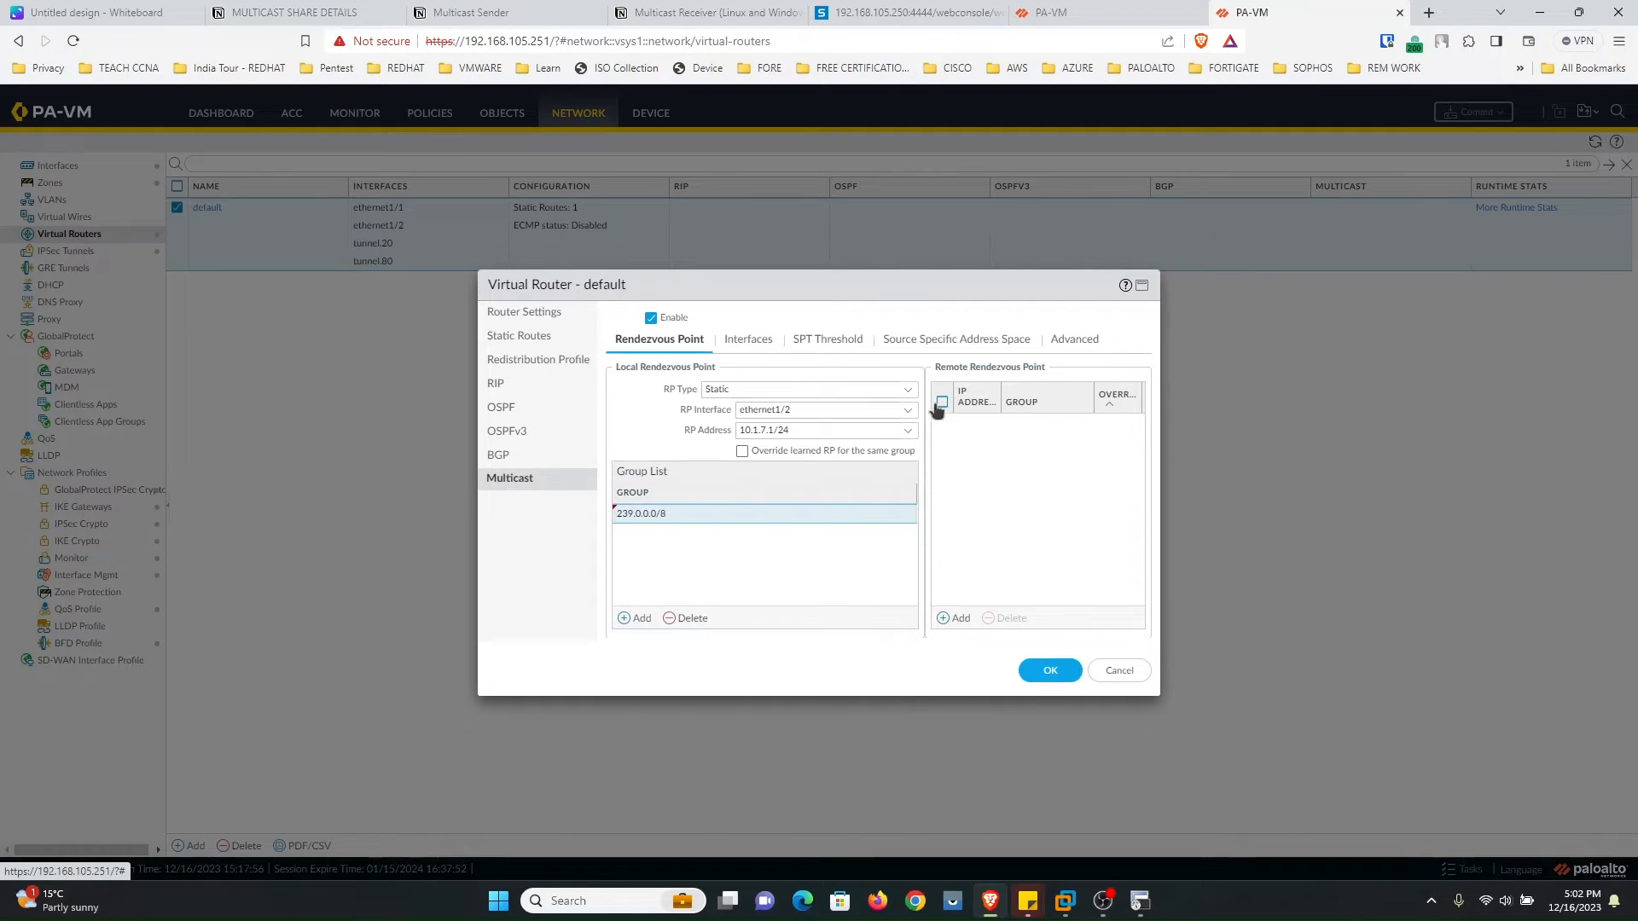
Step: Create a multicast interface group named SERVER containing ethernet1/1, ethernet1/2 and tunnel.80
{"action": "left_click", "coordinate": [747, 340]}
{"action": "left_click", "coordinate": [631, 622]}
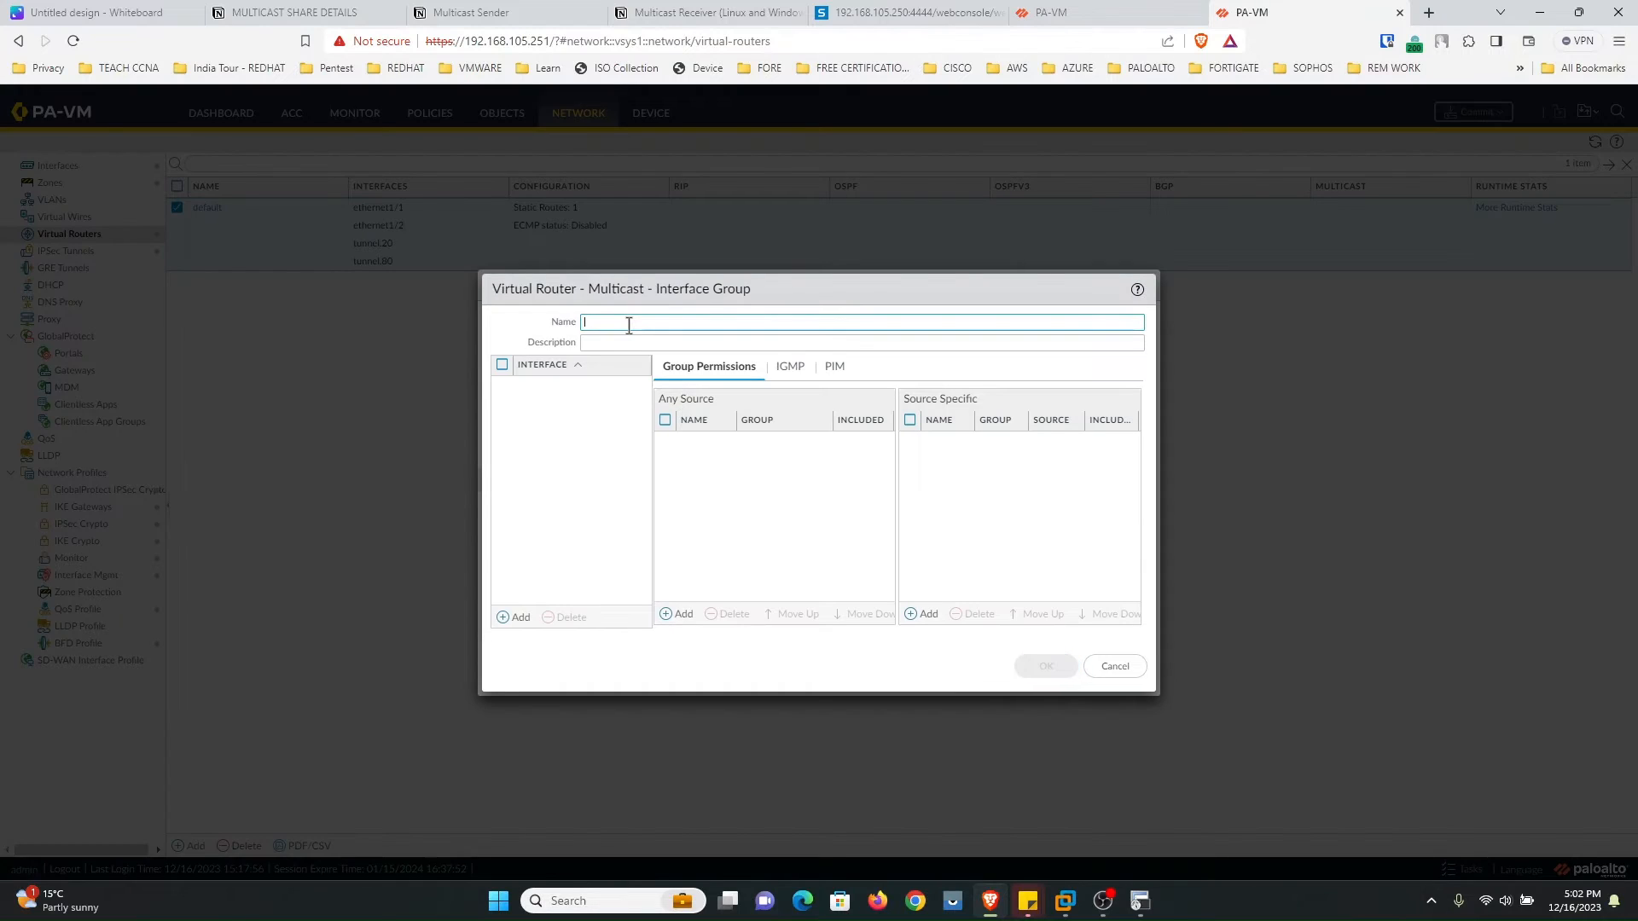
{"action": "type", "text": "SERVER"}
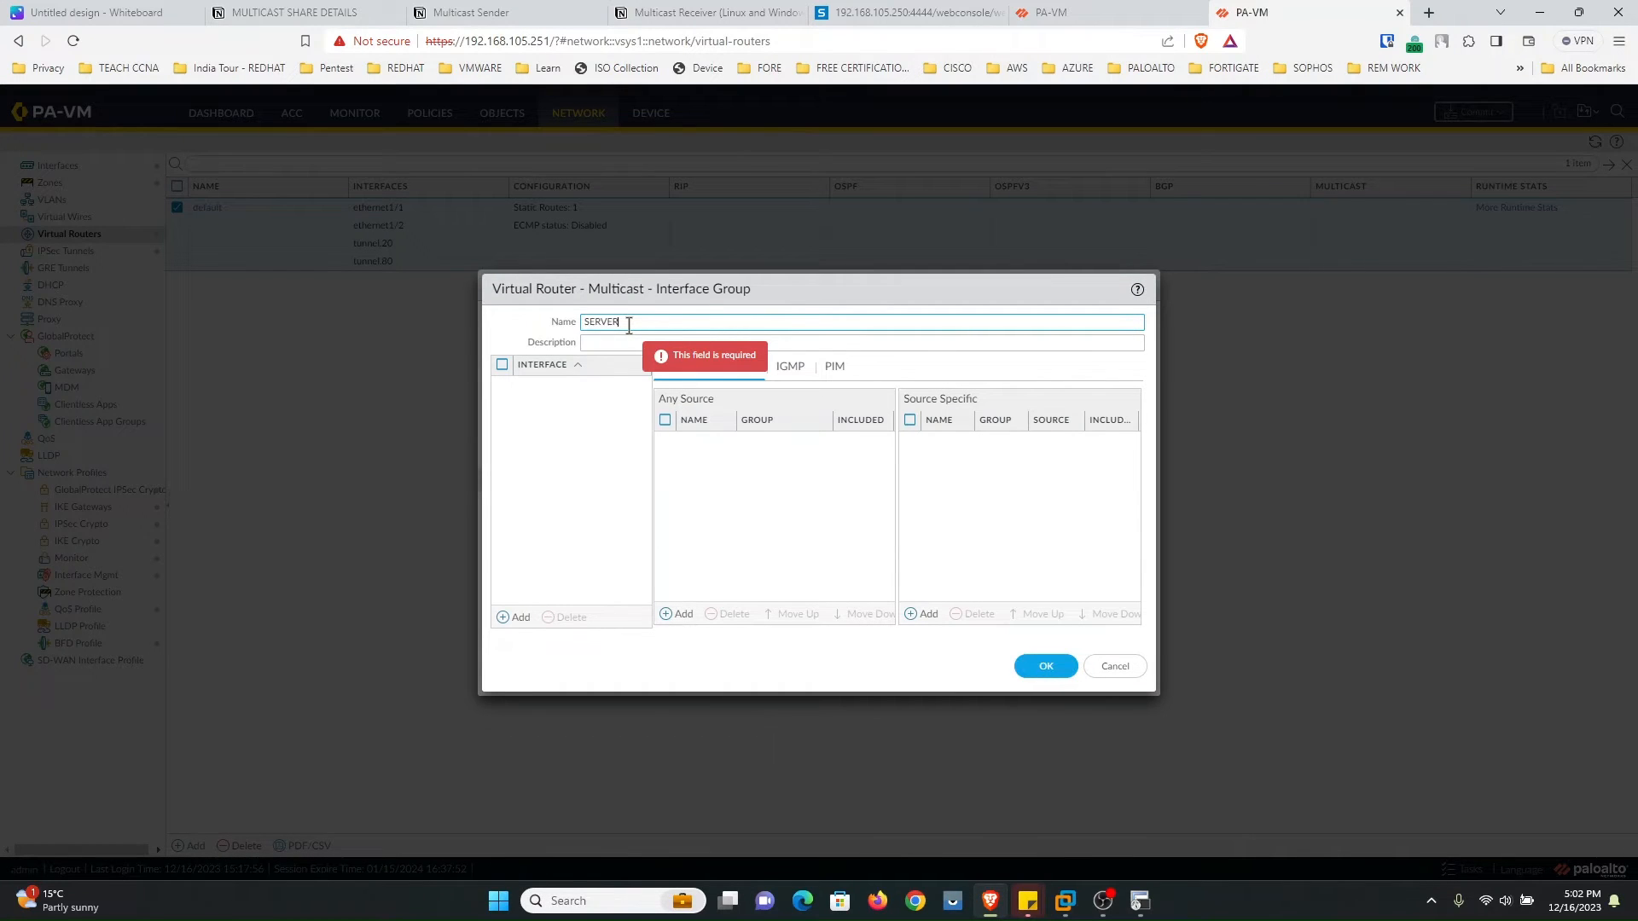
{"action": "left_click", "coordinate": [514, 616]}
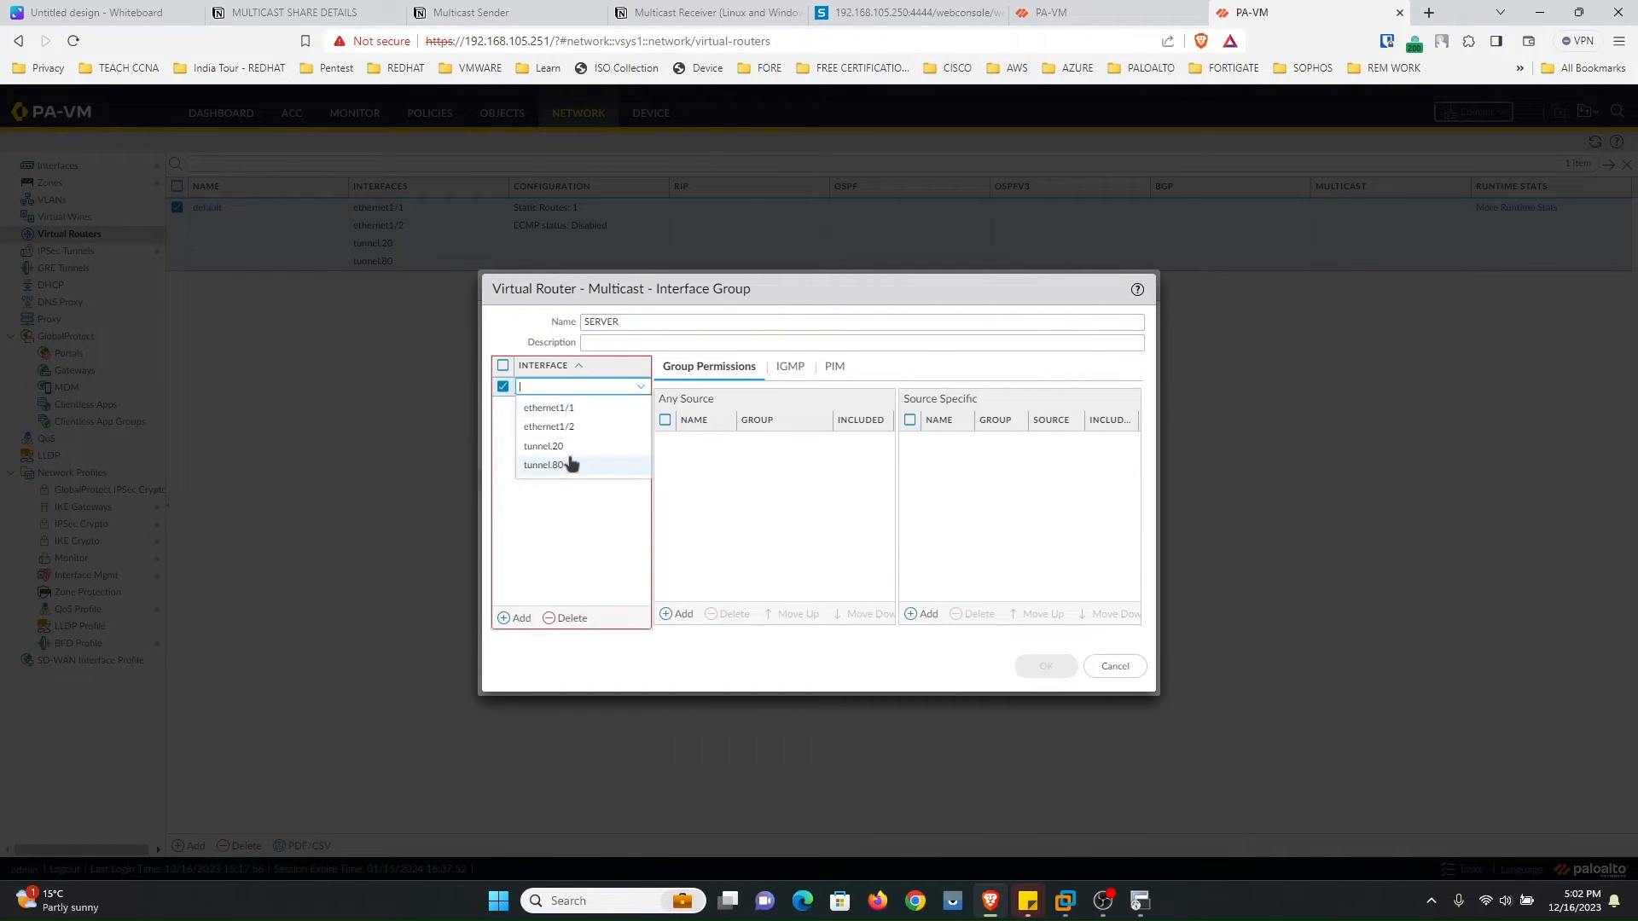
{"action": "left_click", "coordinate": [568, 409]}
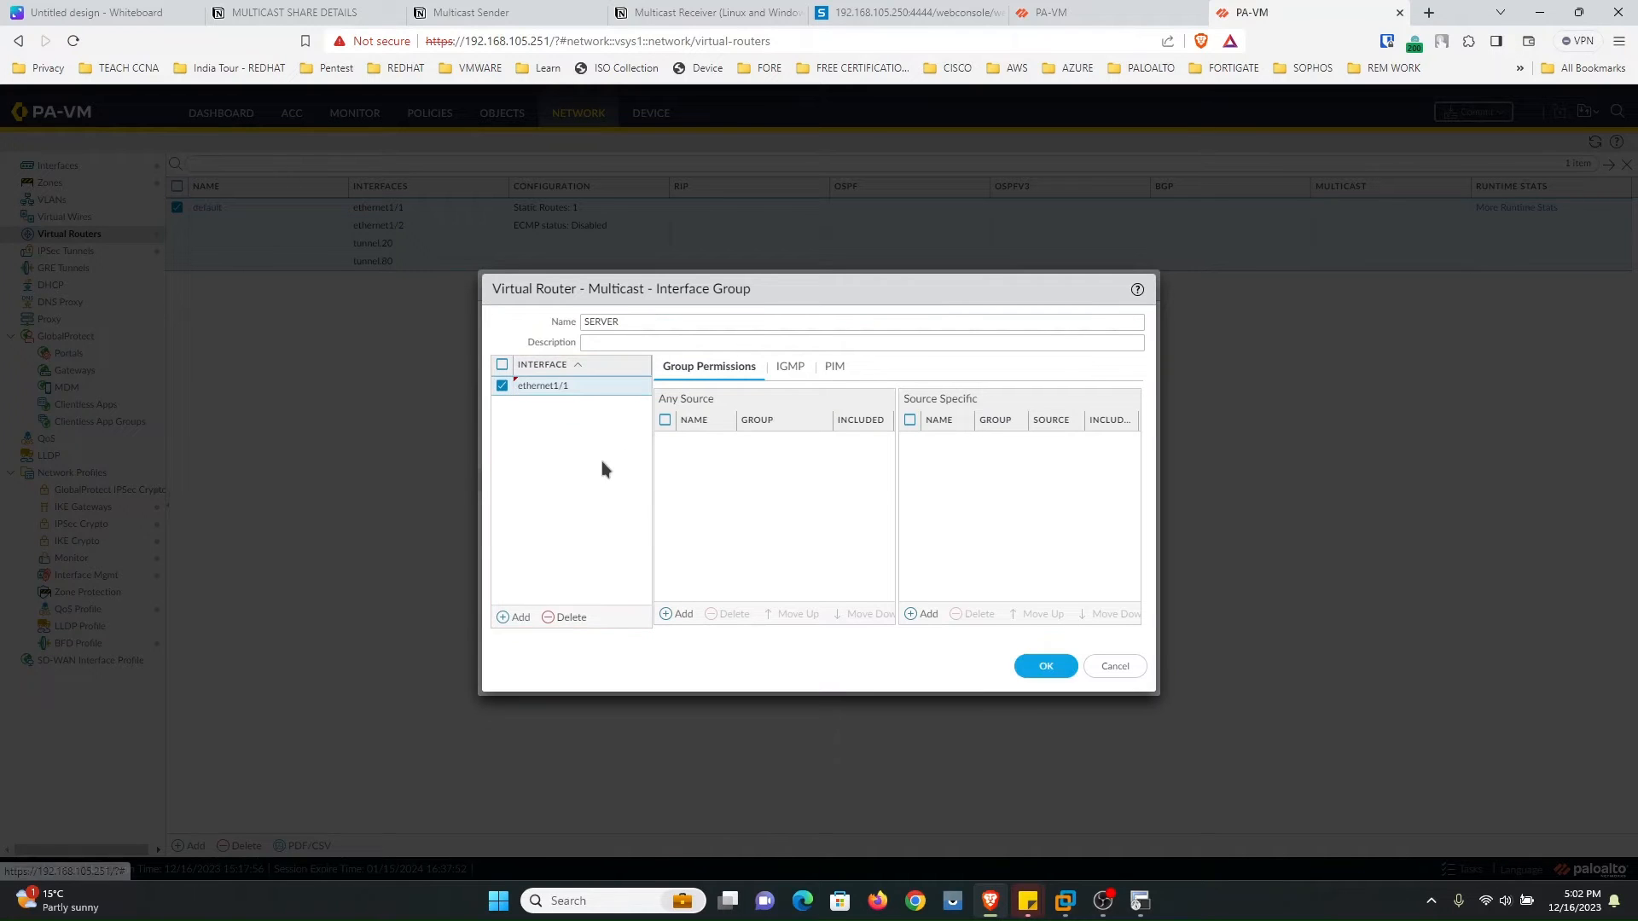
{"action": "left_click", "coordinate": [510, 620]}
{"action": "left_click", "coordinate": [562, 443]}
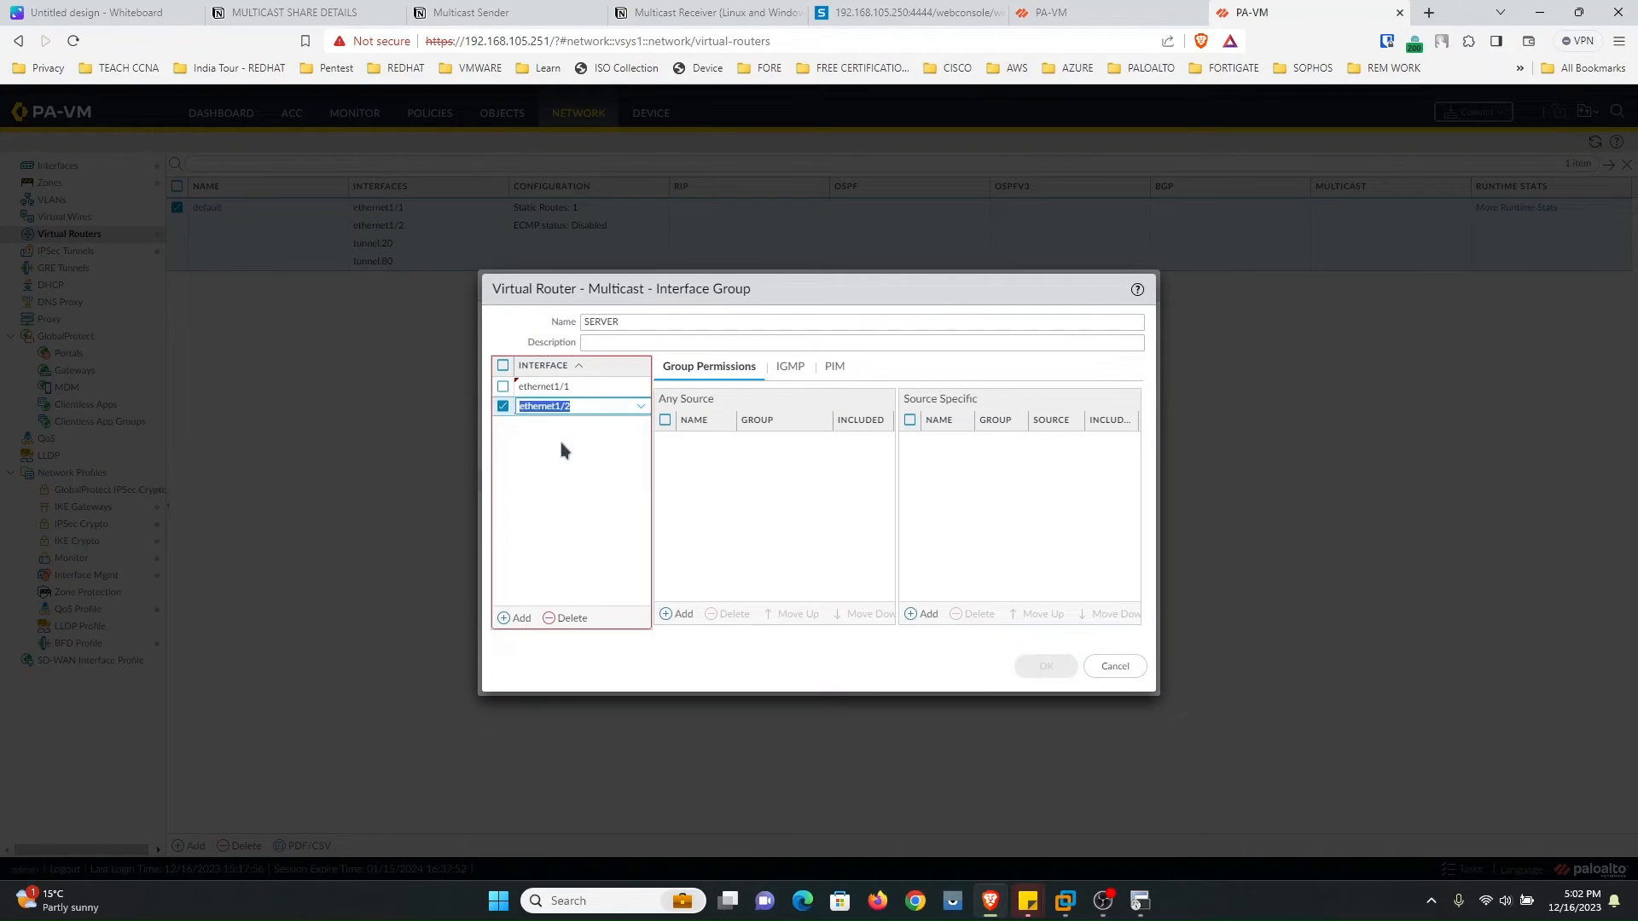
{"action": "left_click", "coordinate": [514, 616]}
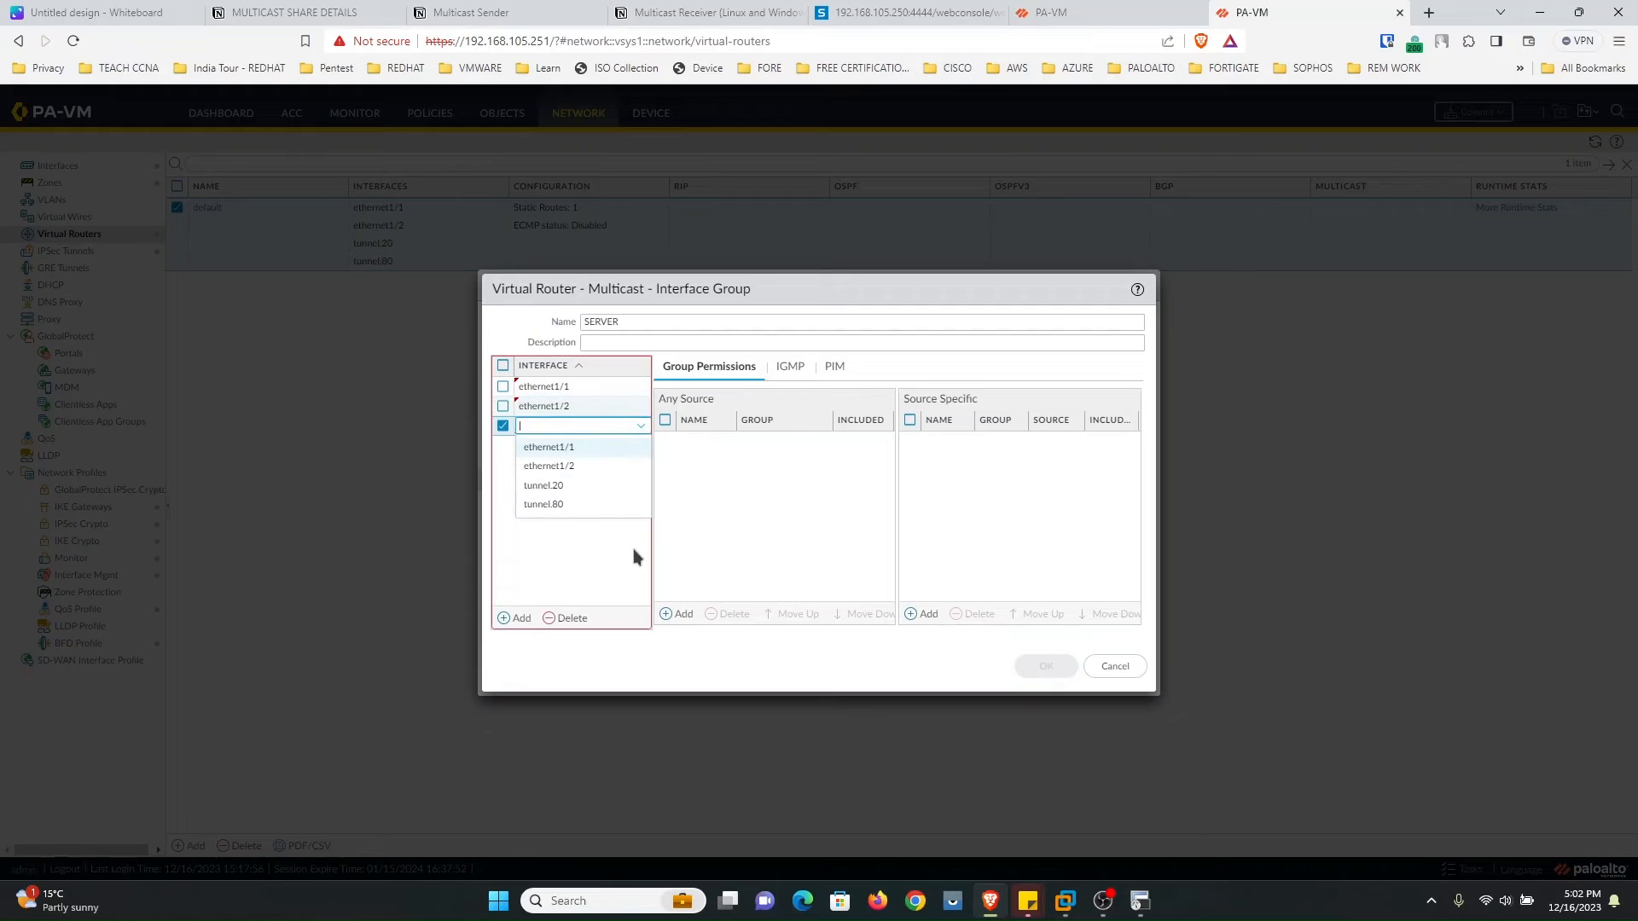
{"action": "left_click", "coordinate": [538, 505]}
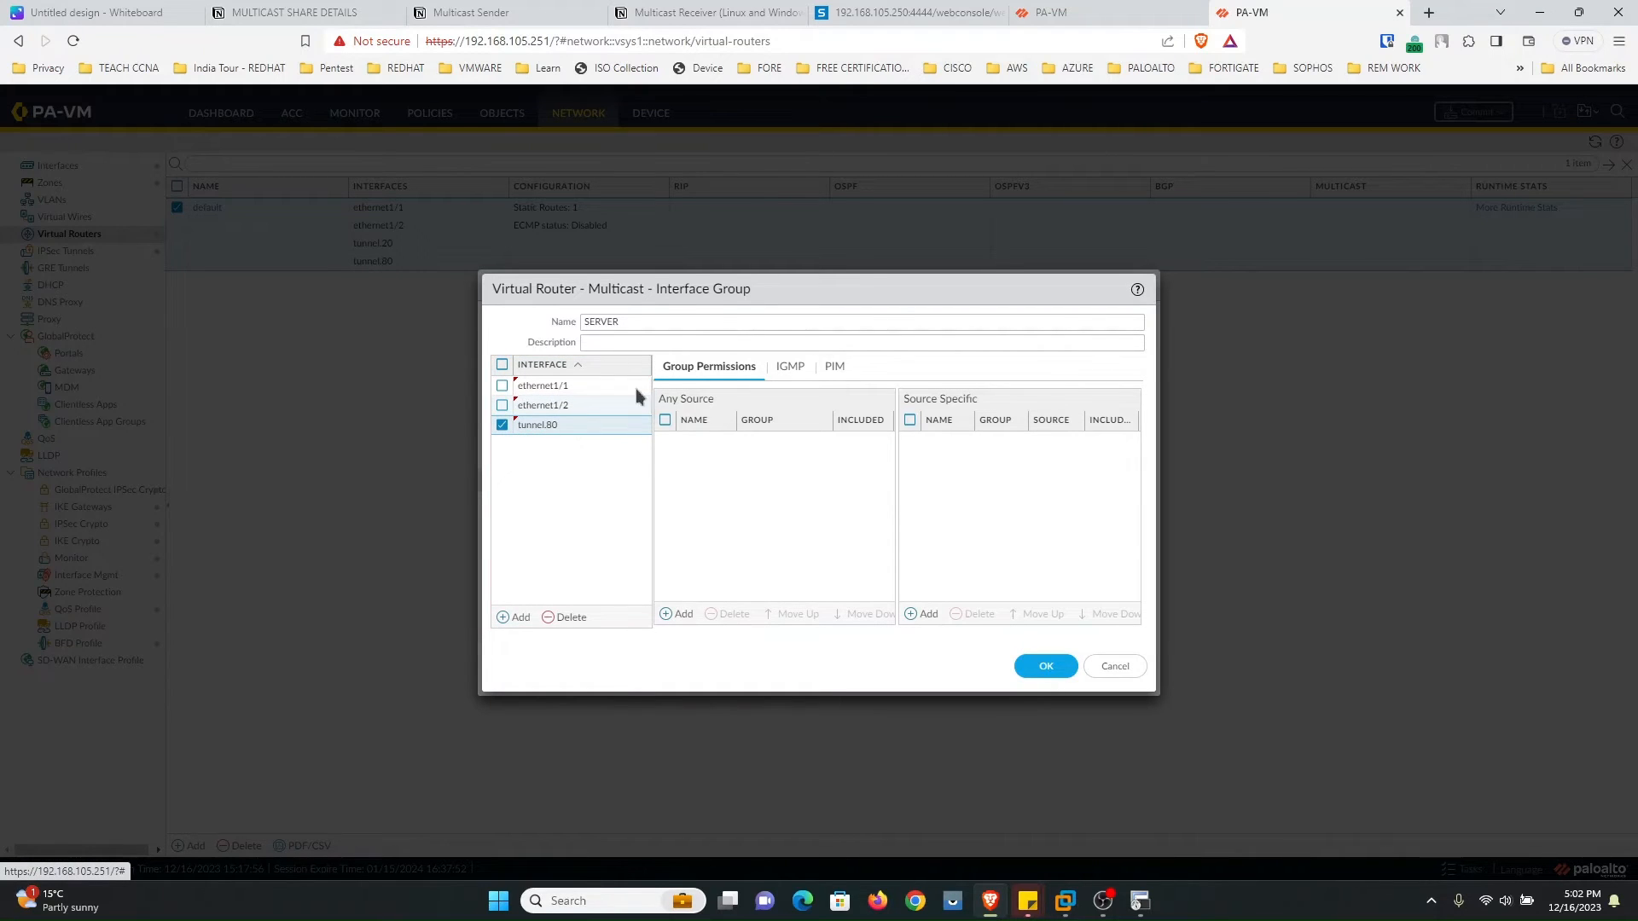
Step: Review the SERVER group's IGMP and PIM settings and save the interface group with both left enabled
{"action": "left_click", "coordinate": [786, 369]}
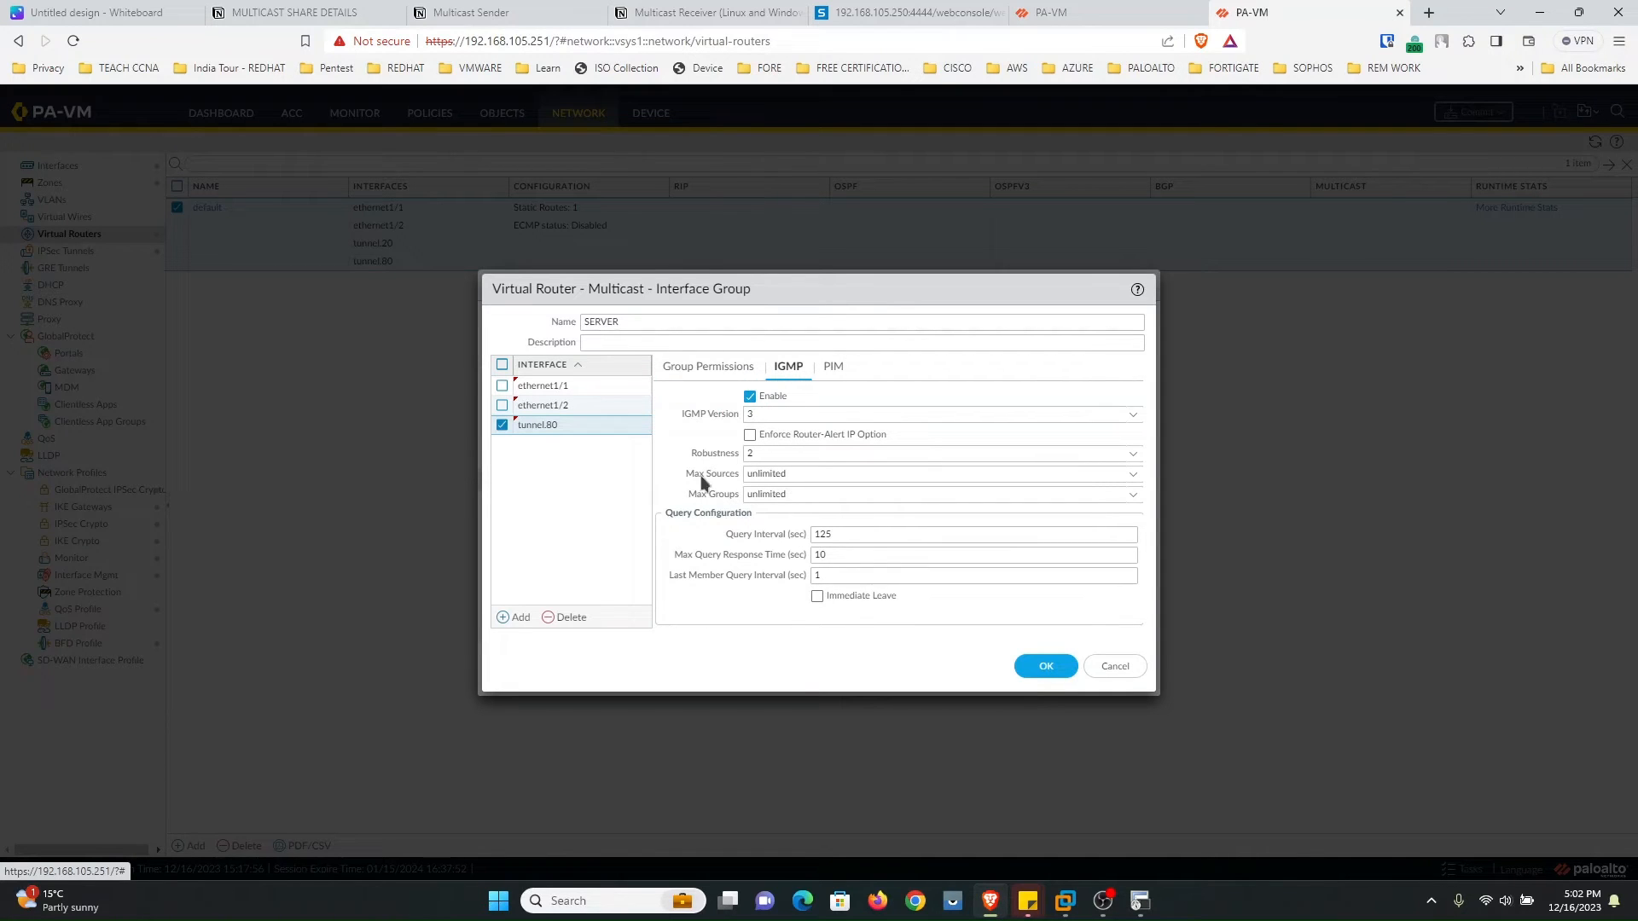
{"action": "left_click", "coordinate": [832, 367]}
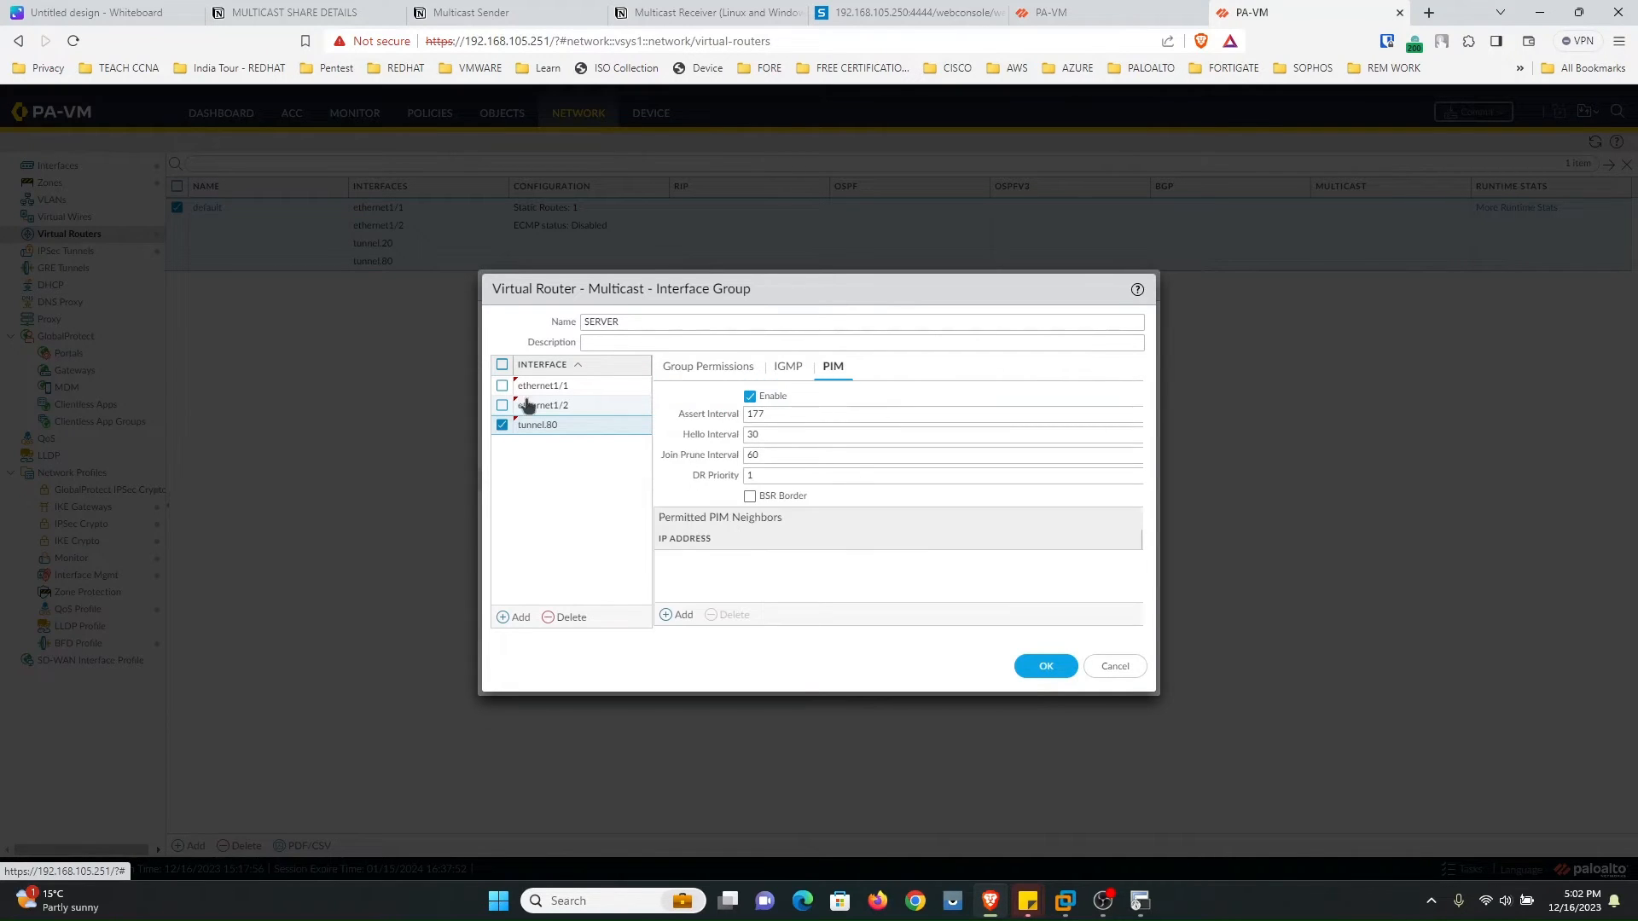
{"action": "left_click", "coordinate": [696, 377]}
{"action": "left_click", "coordinate": [777, 368]}
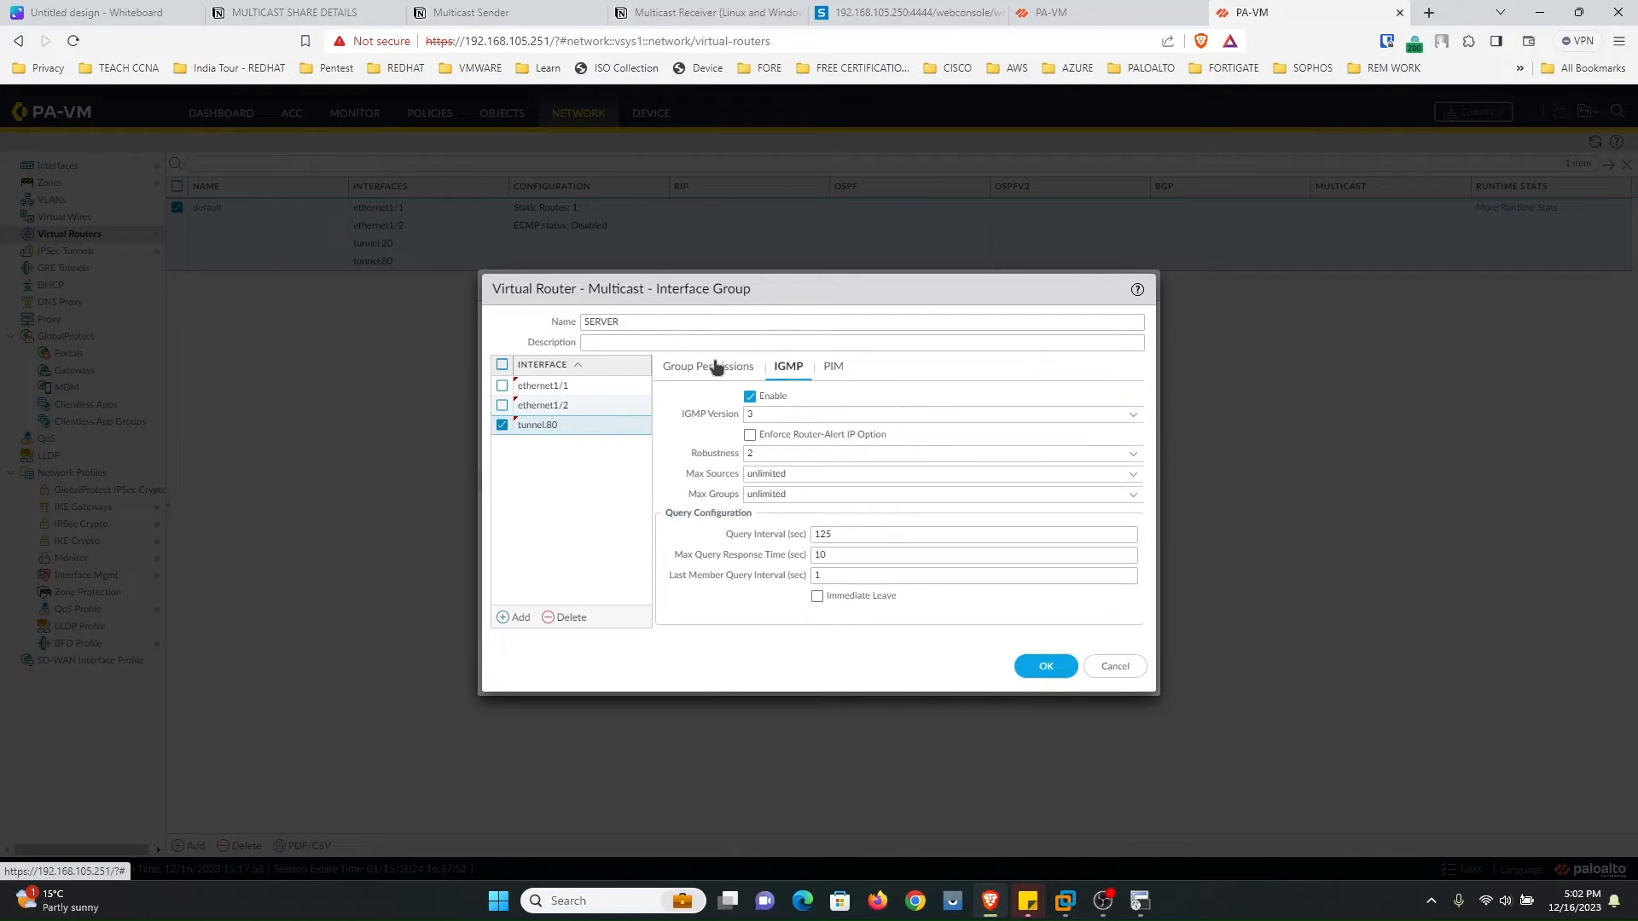
{"action": "left_click", "coordinate": [1035, 667]}
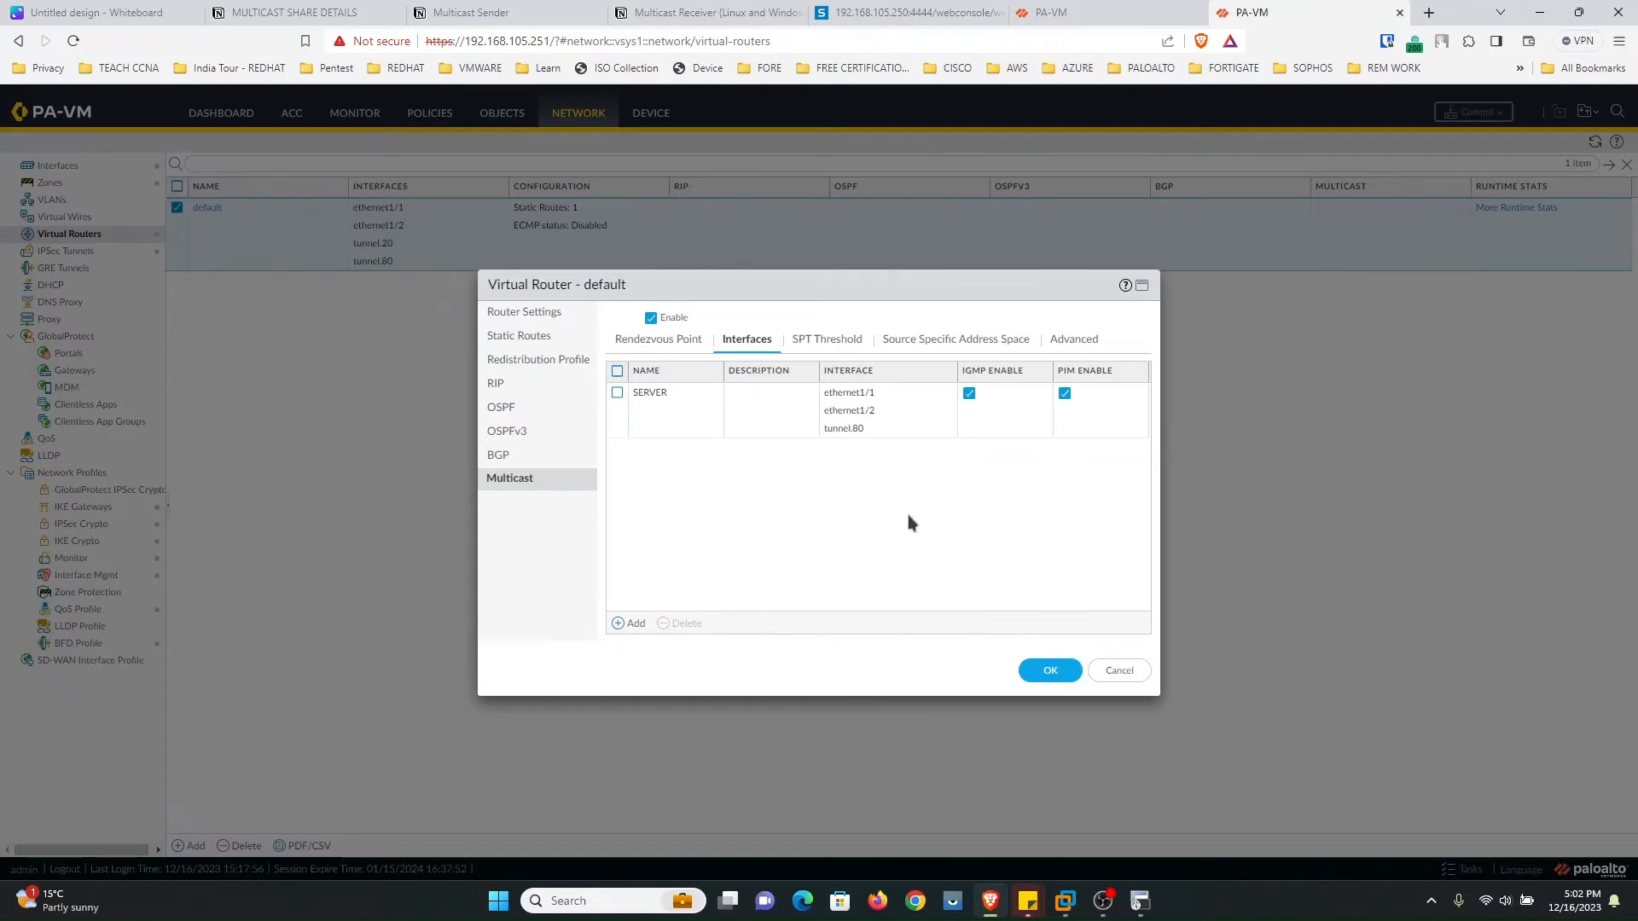
Step: Check the SPT threshold, source-specific address space and advanced multicast settings, and save and commit the virtual router configuration
{"action": "left_click", "coordinate": [823, 340]}
{"action": "left_click", "coordinate": [936, 339]}
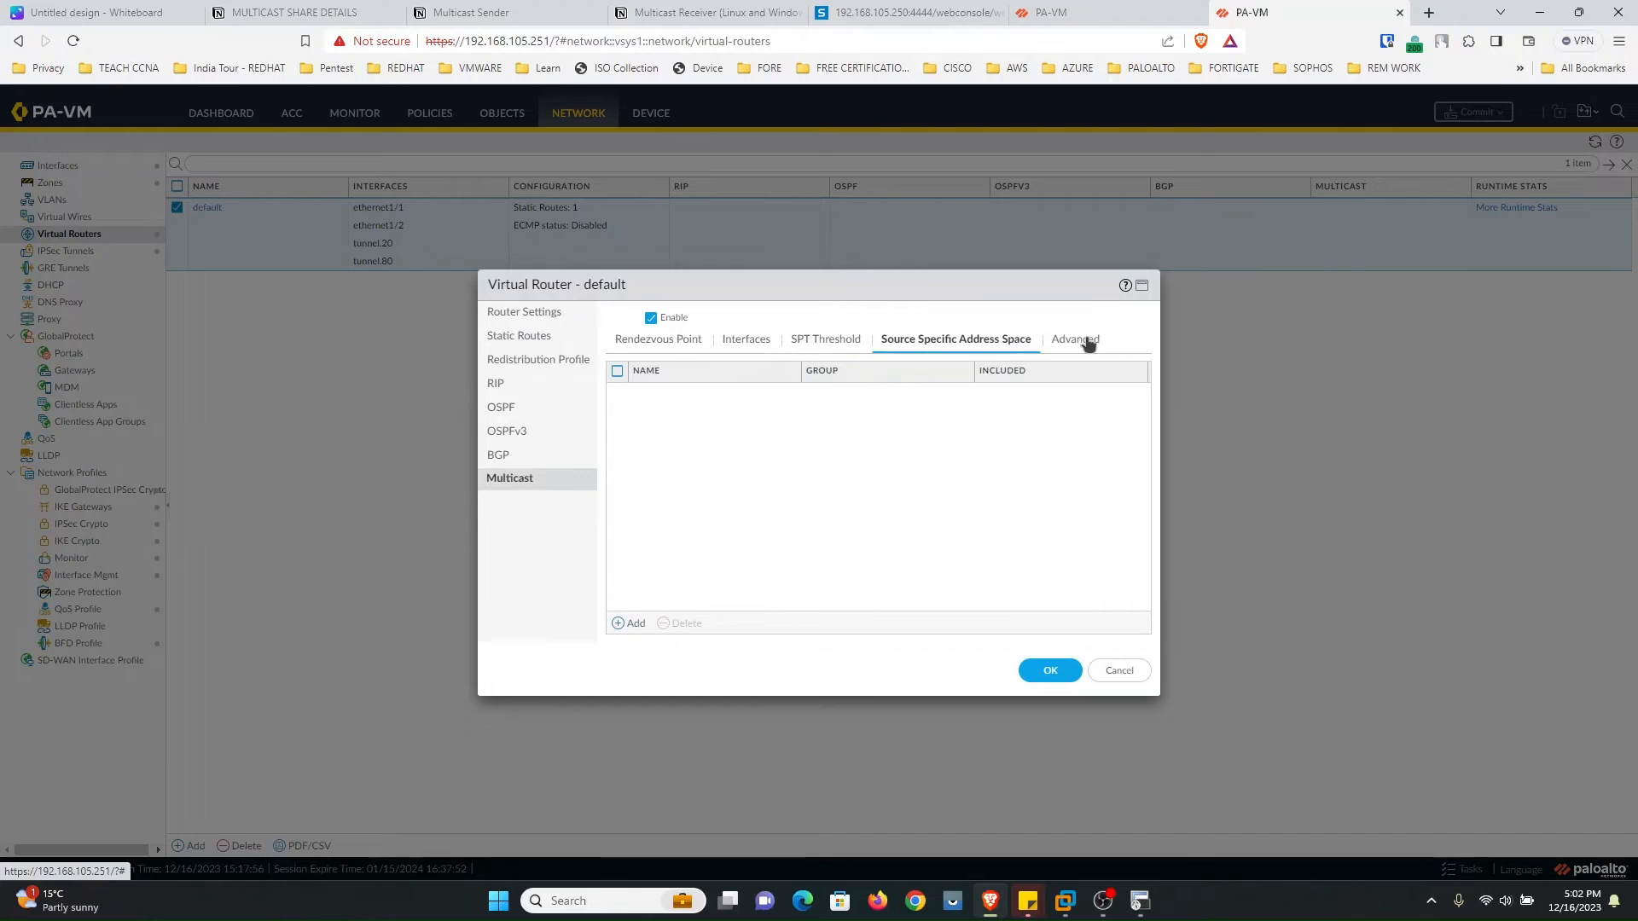
{"action": "left_click", "coordinate": [1076, 339]}
{"action": "left_click", "coordinate": [918, 340]}
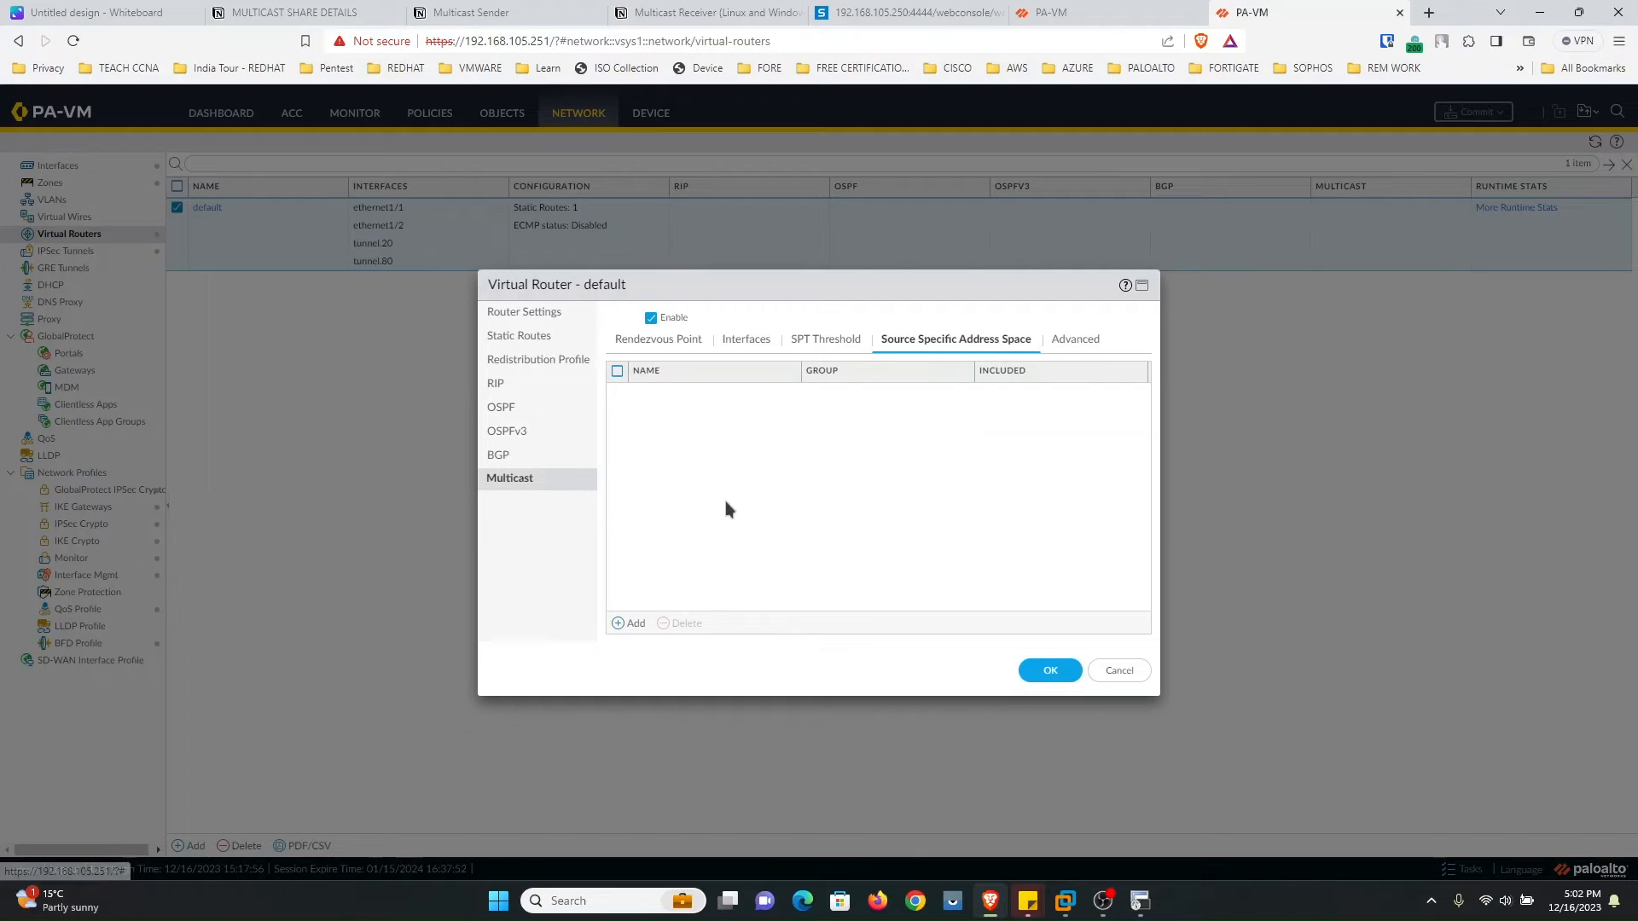
{"action": "left_click", "coordinate": [1056, 671]}
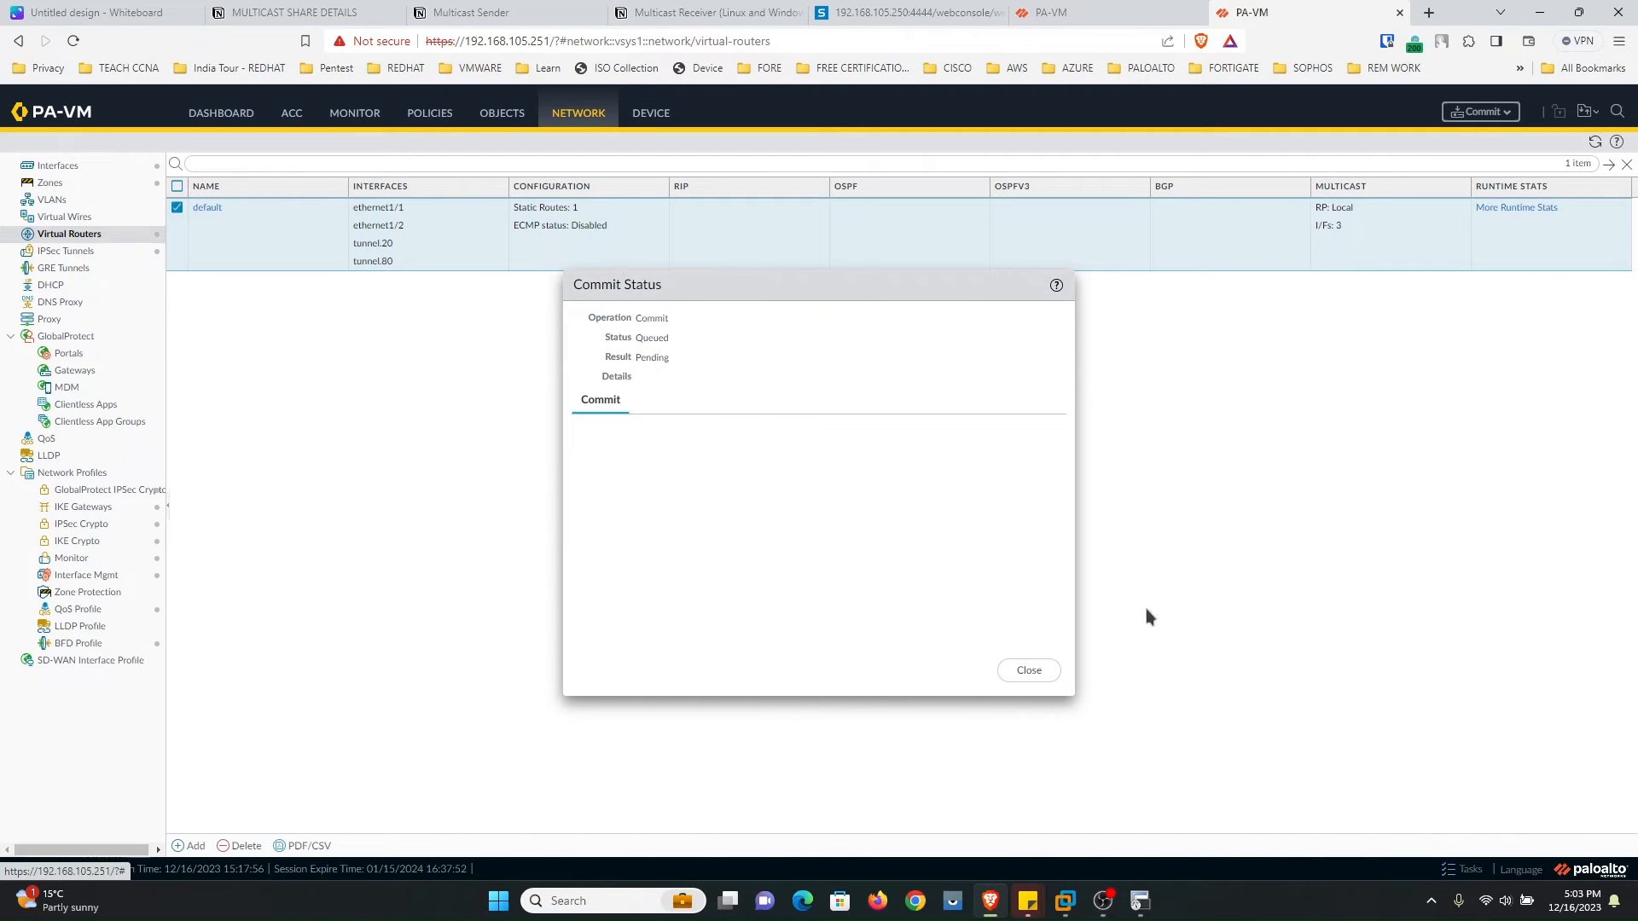
Step: Dismiss the find bar and the commit status, and refresh the virtual routers list
{"action": "key", "text": "ctrl+f"}
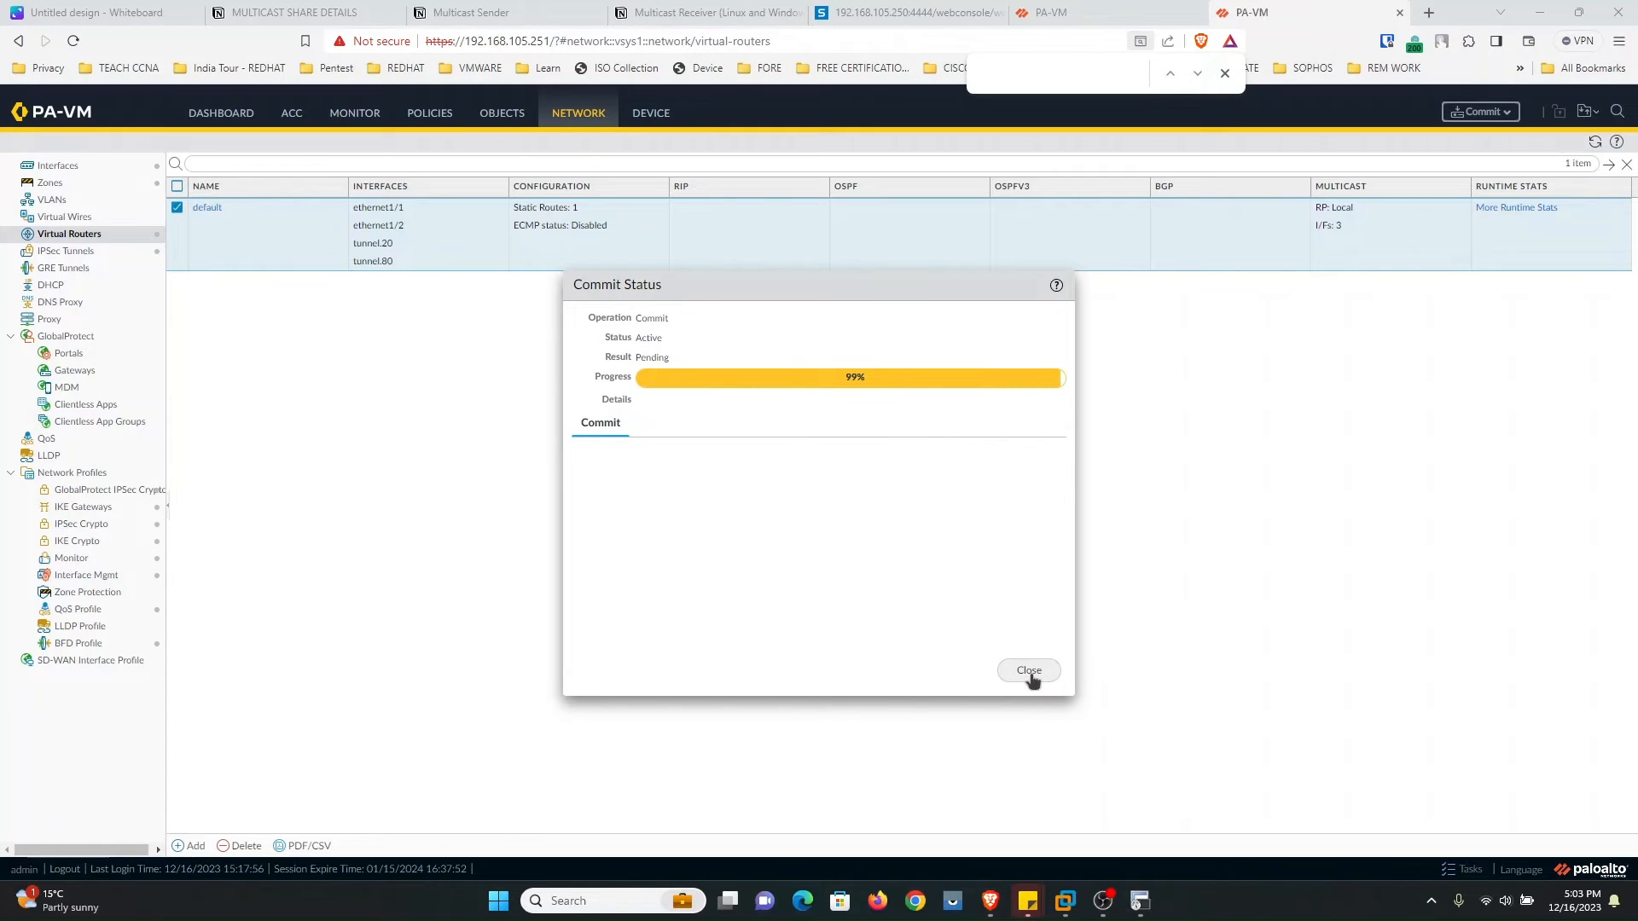
{"action": "left_click", "coordinate": [1224, 73]}
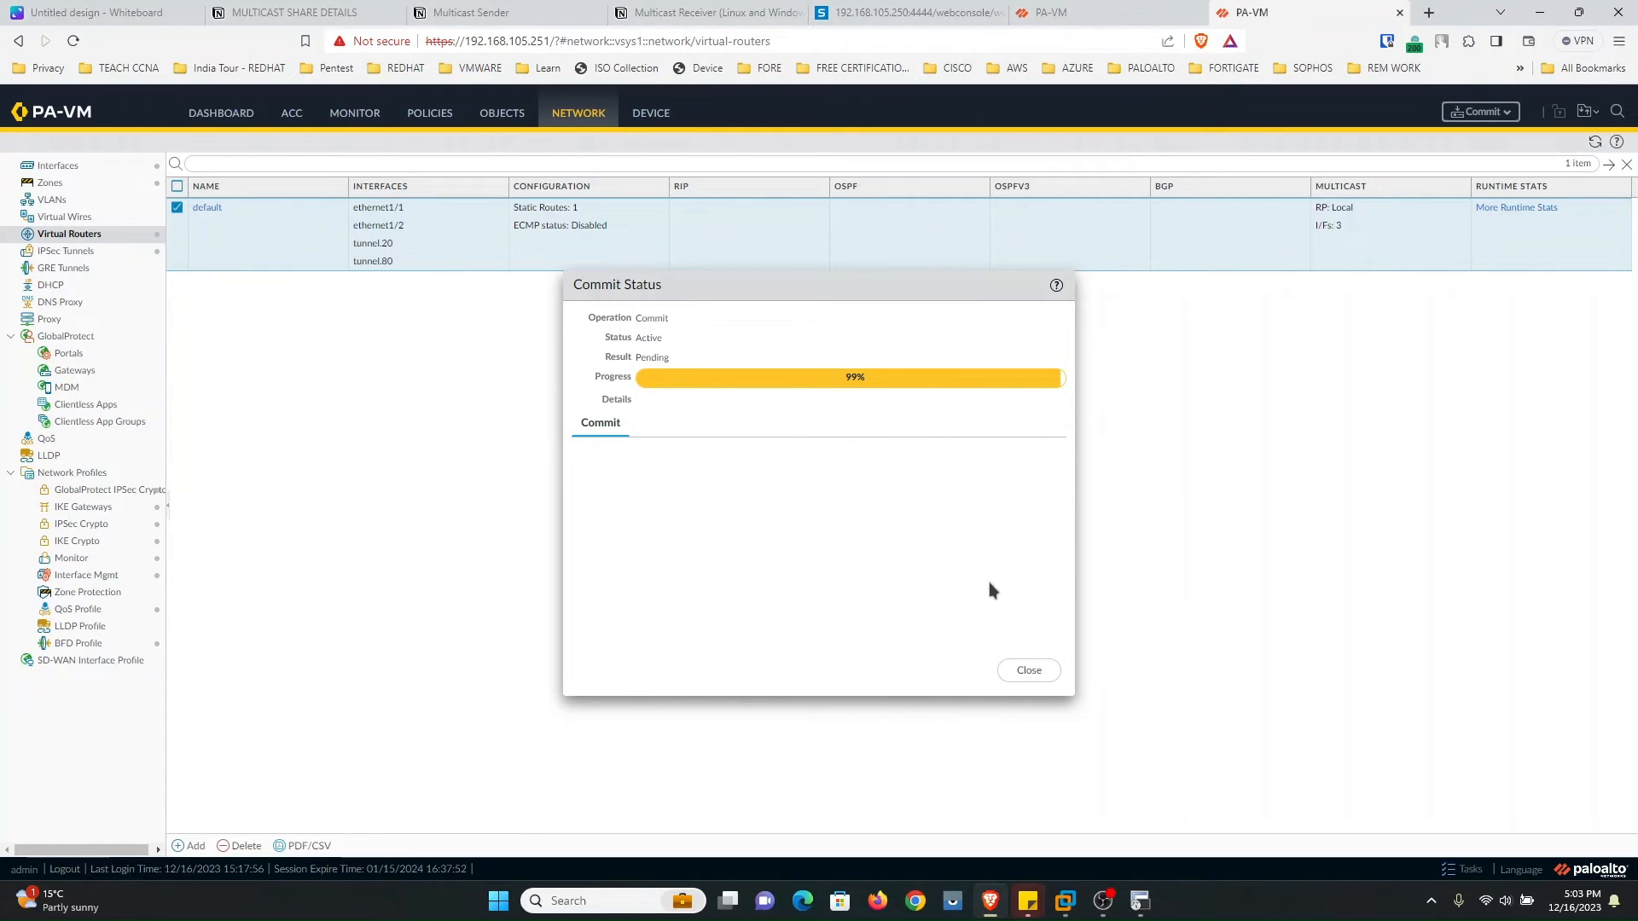
{"action": "left_click", "coordinate": [1020, 672]}
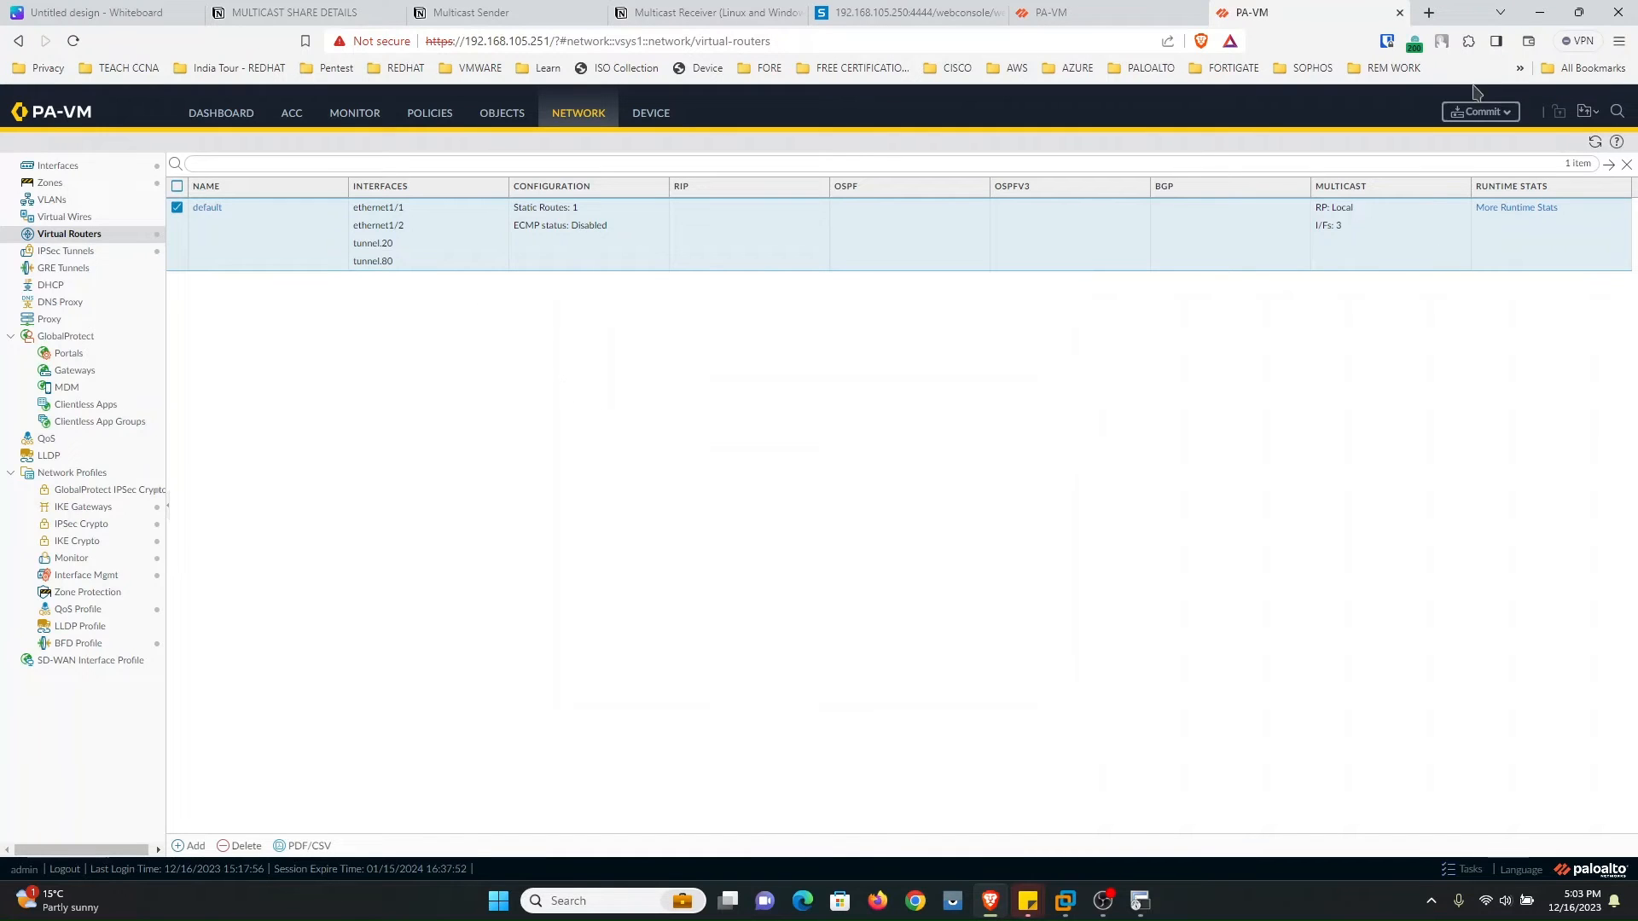
{"action": "left_click", "coordinate": [1594, 143]}
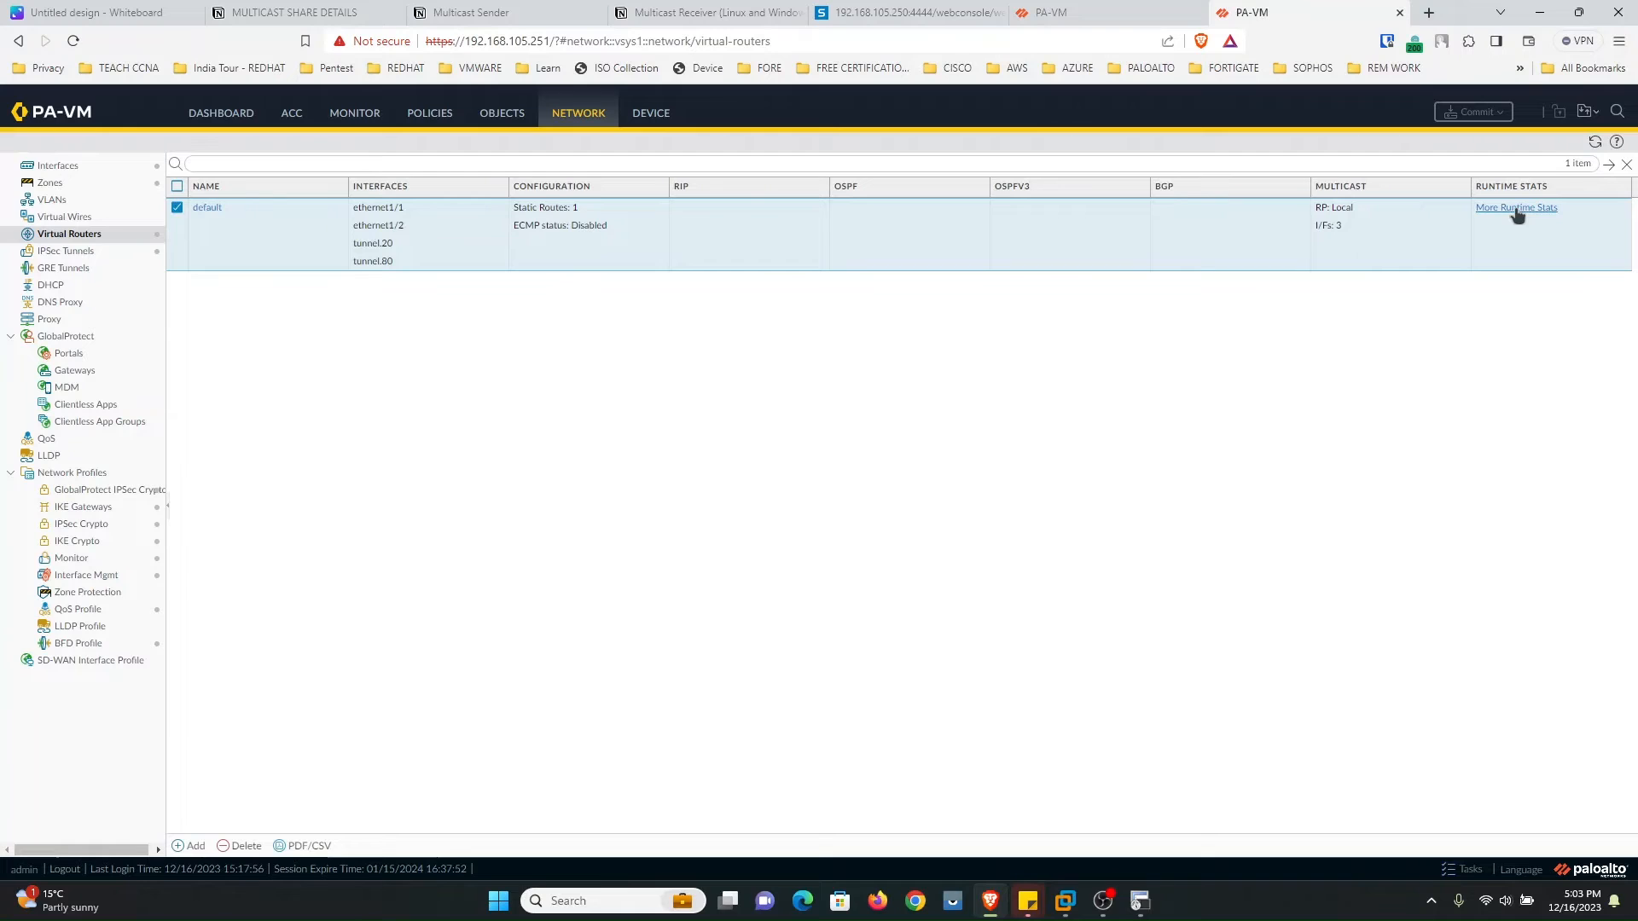
Step: Inspect the multicast forwarding entries in the default virtual router's runtime statistics
{"action": "left_click", "coordinate": [1516, 209]}
{"action": "left_click", "coordinate": [773, 315]}
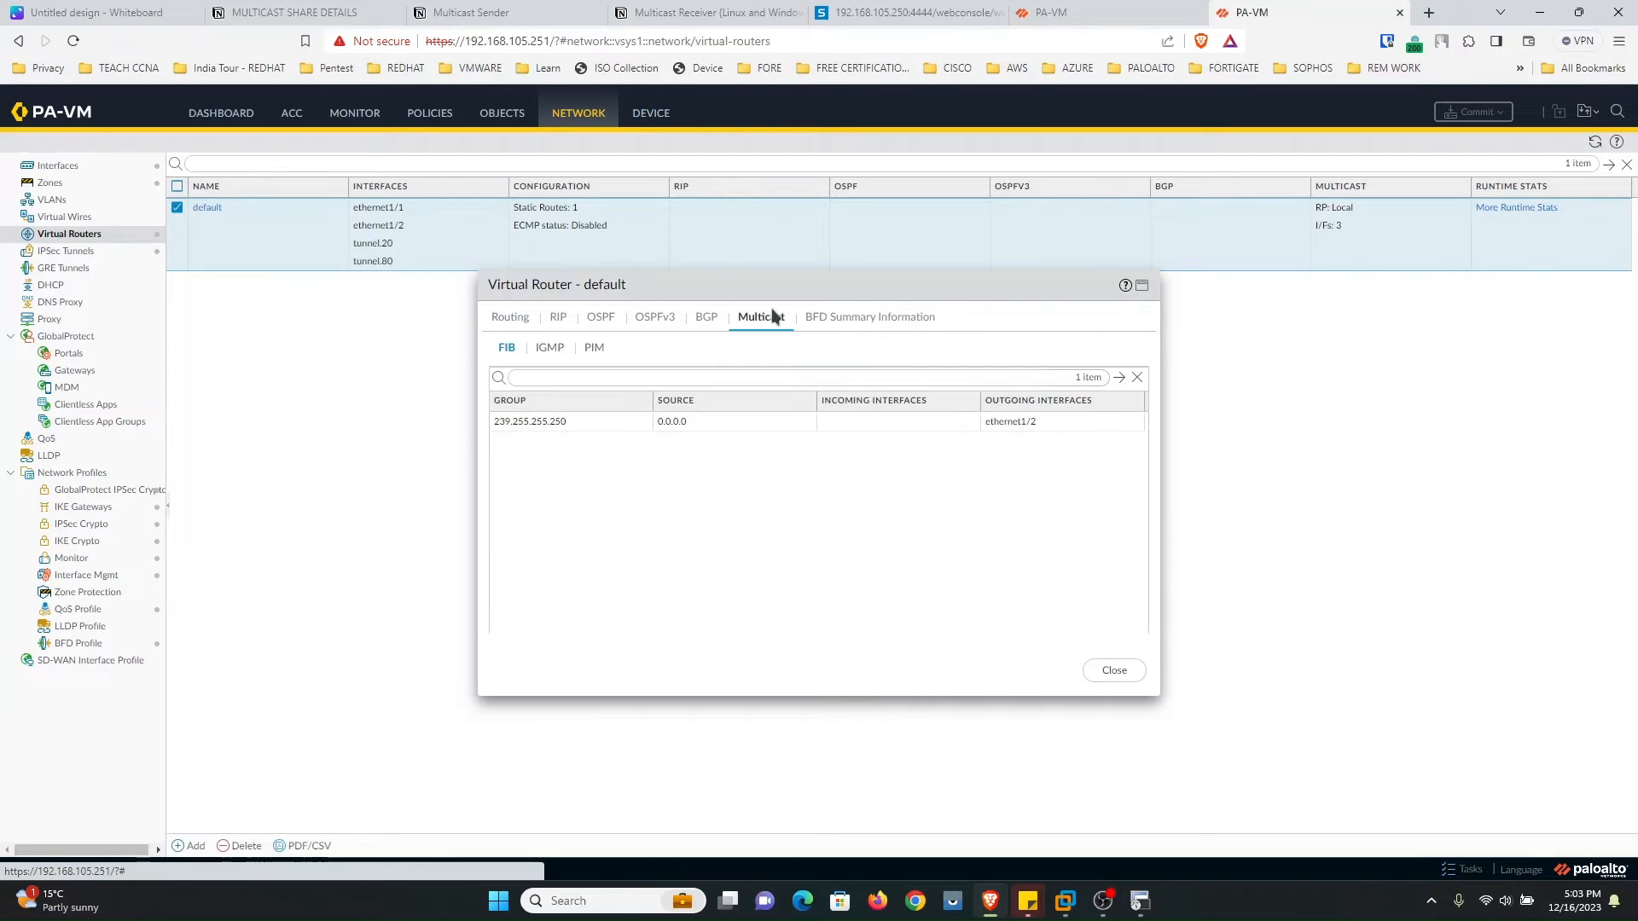
{"action": "left_click", "coordinate": [504, 428]}
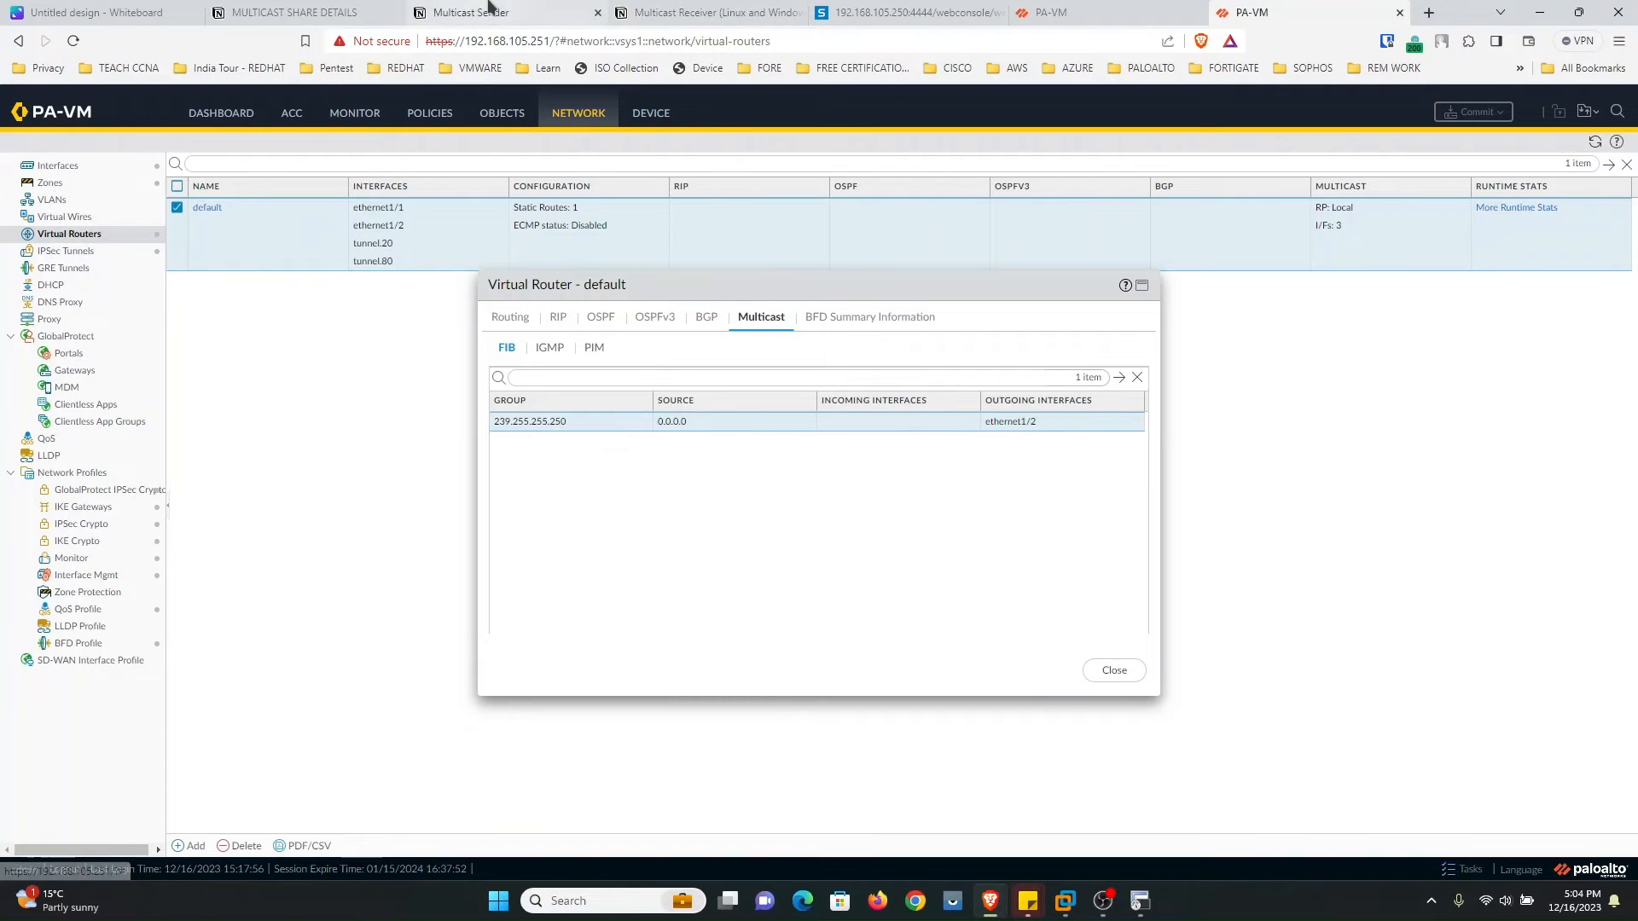
Step: Review the Linux IGMP checks and multicast group join commands in the Multicast Receiver notes, and return to the firewall's virtual routers page
{"action": "left_click", "coordinate": [693, 11]}
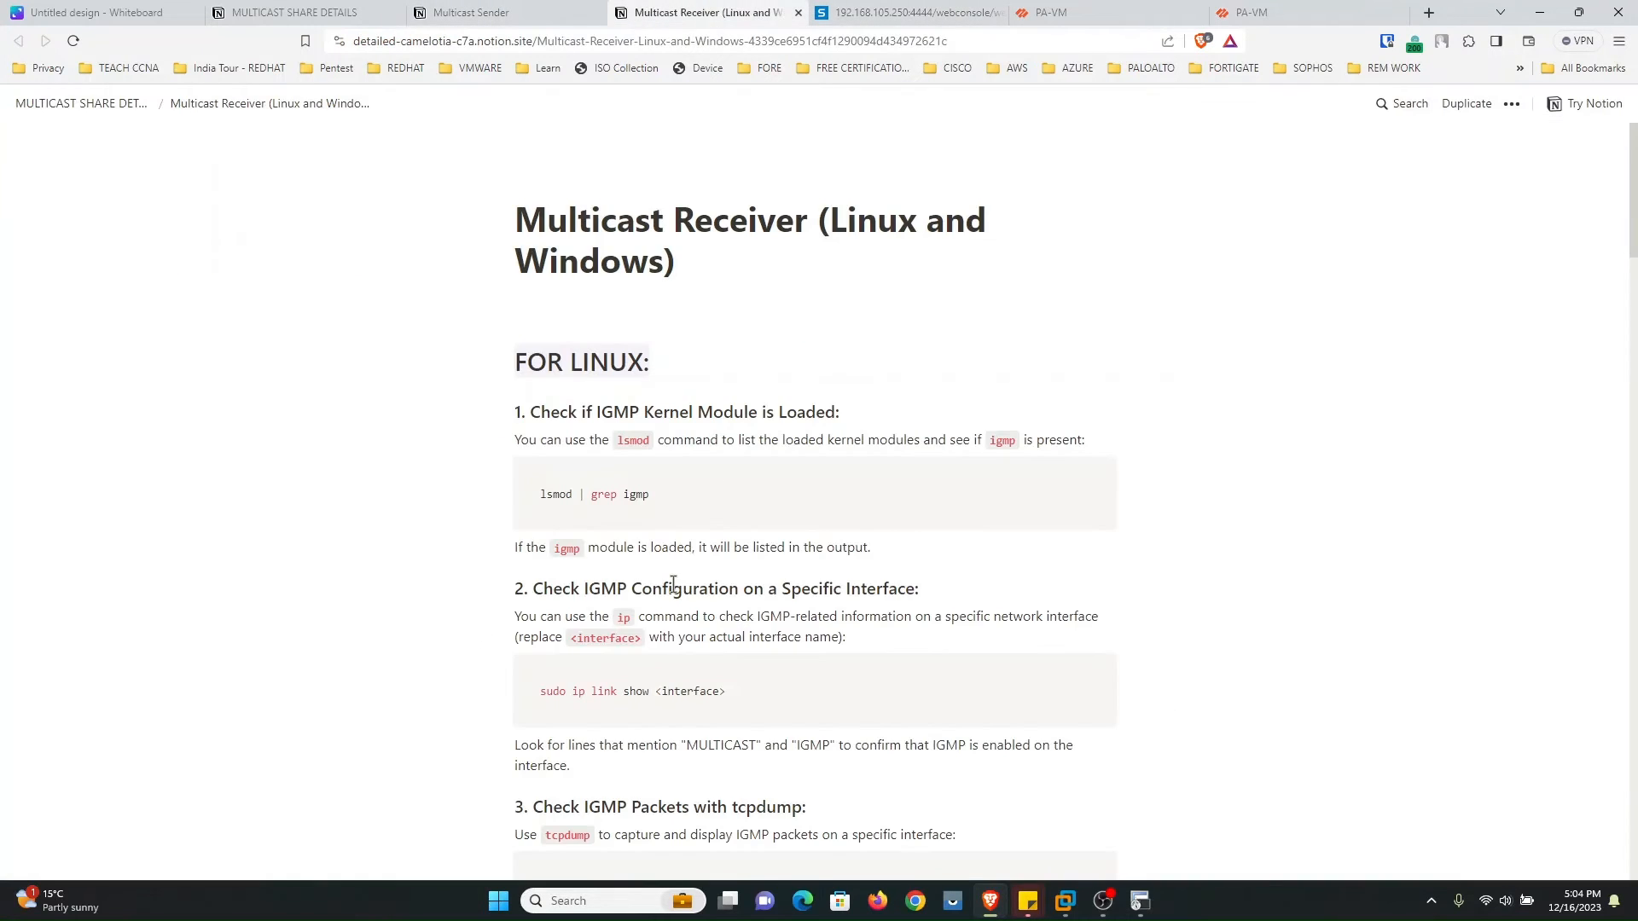
{"action": "scroll", "coordinate": [668, 585], "scroll_direction": "down", "scroll_amount": 5}
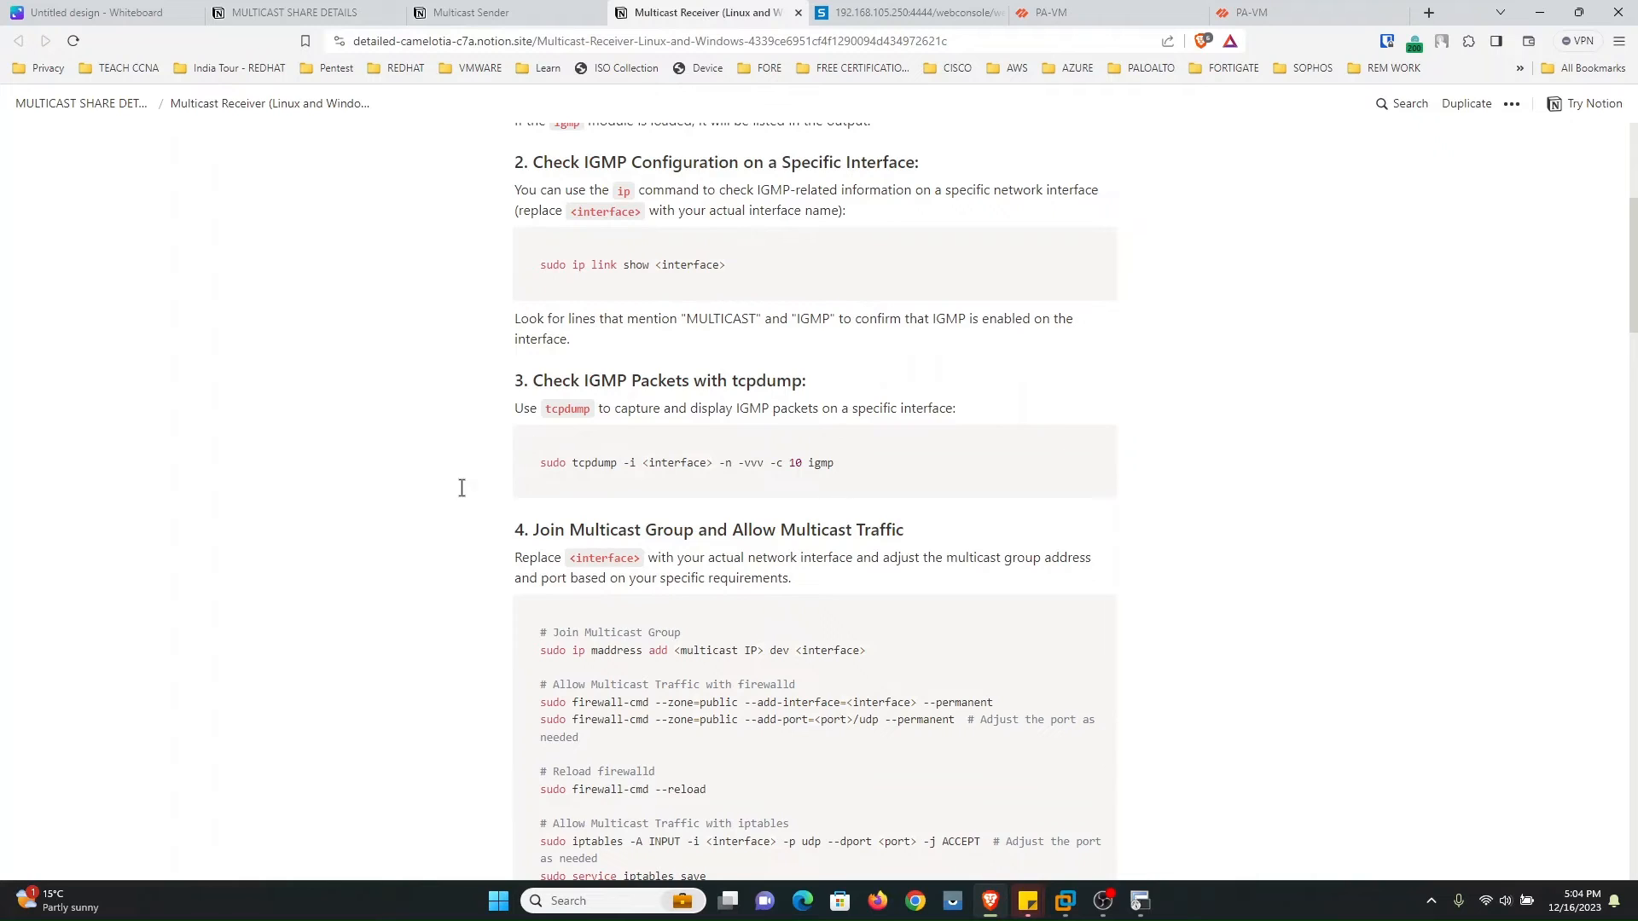
{"action": "scroll", "coordinate": [477, 490], "scroll_direction": "down", "scroll_amount": 3}
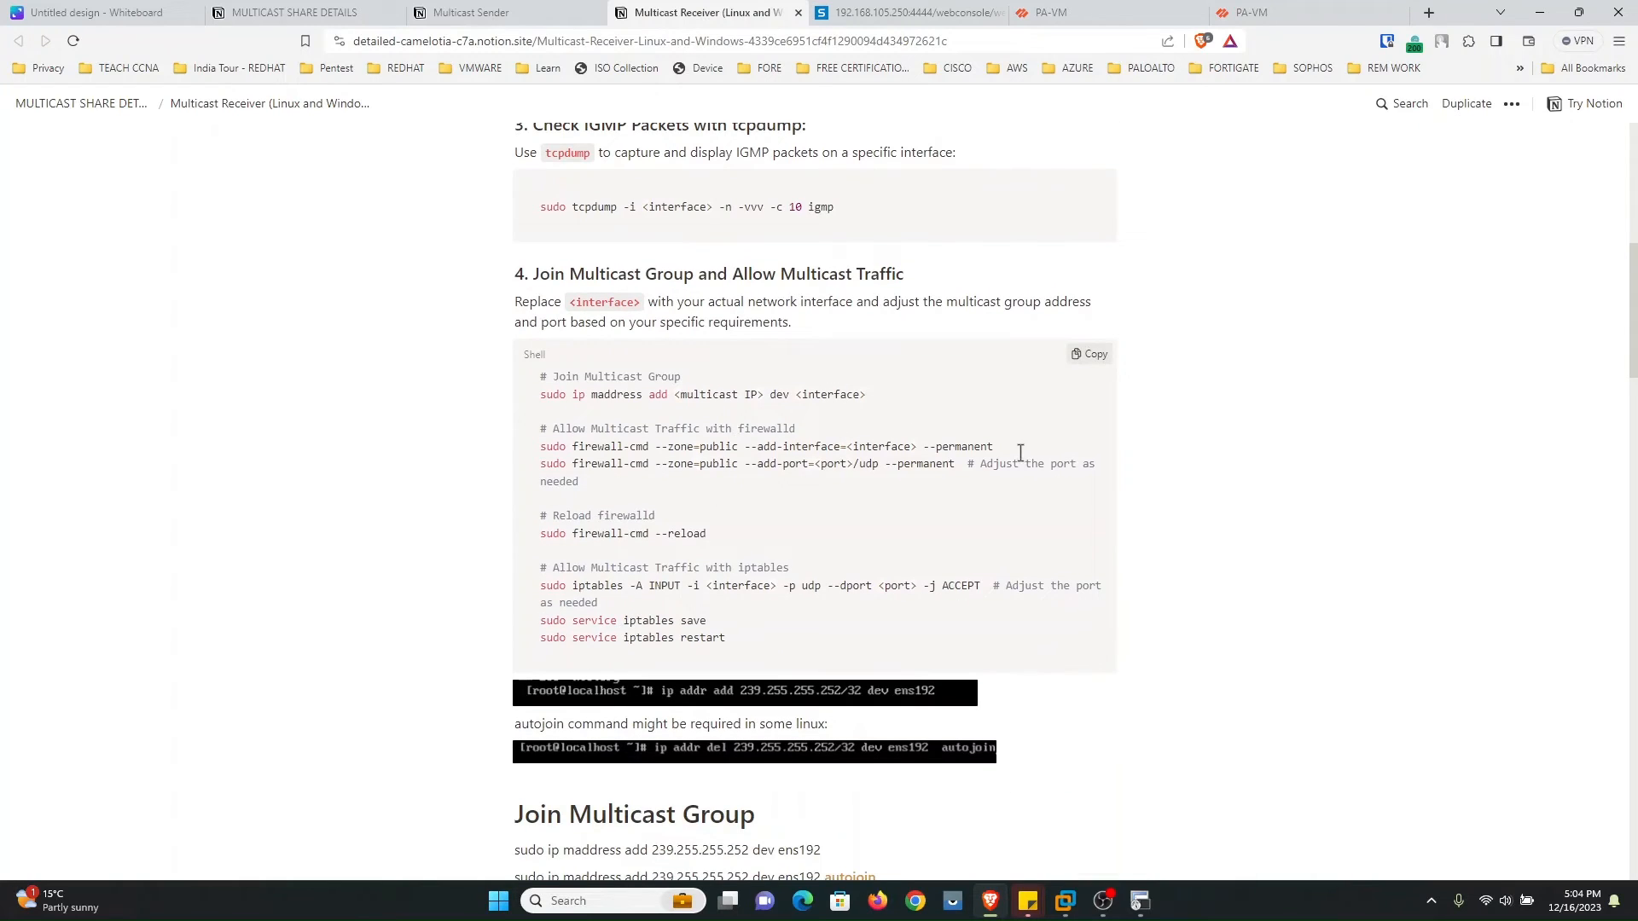
{"action": "scroll", "coordinate": [729, 517], "scroll_direction": "up", "scroll_amount": 8}
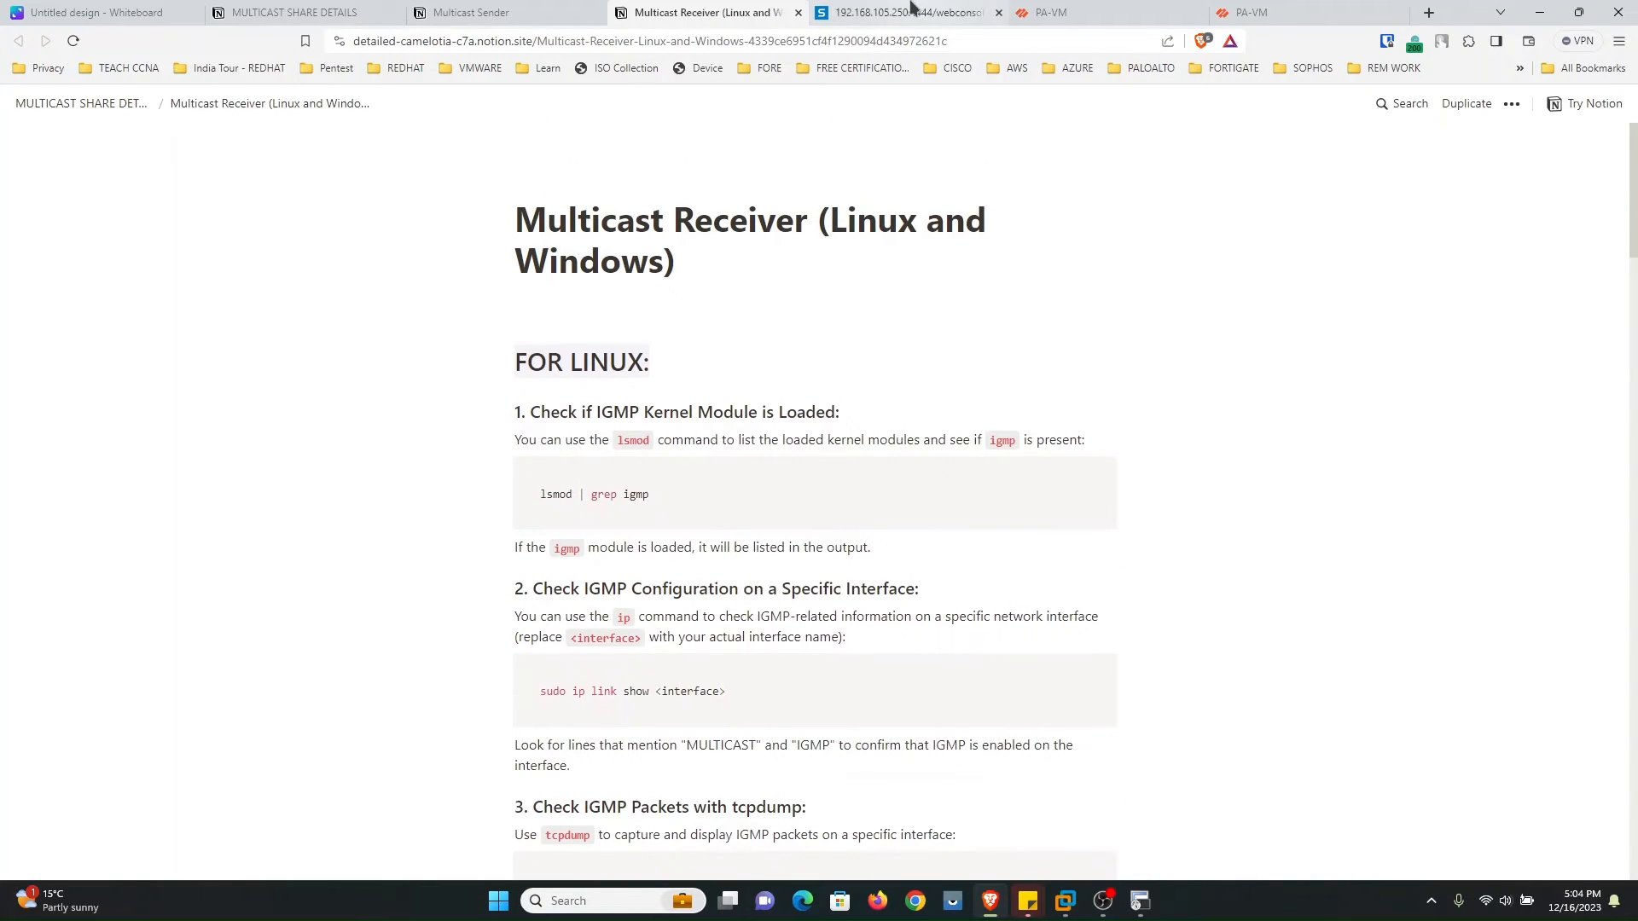
{"action": "left_click", "coordinate": [1120, 8]}
{"action": "left_click", "coordinate": [1261, 10]}
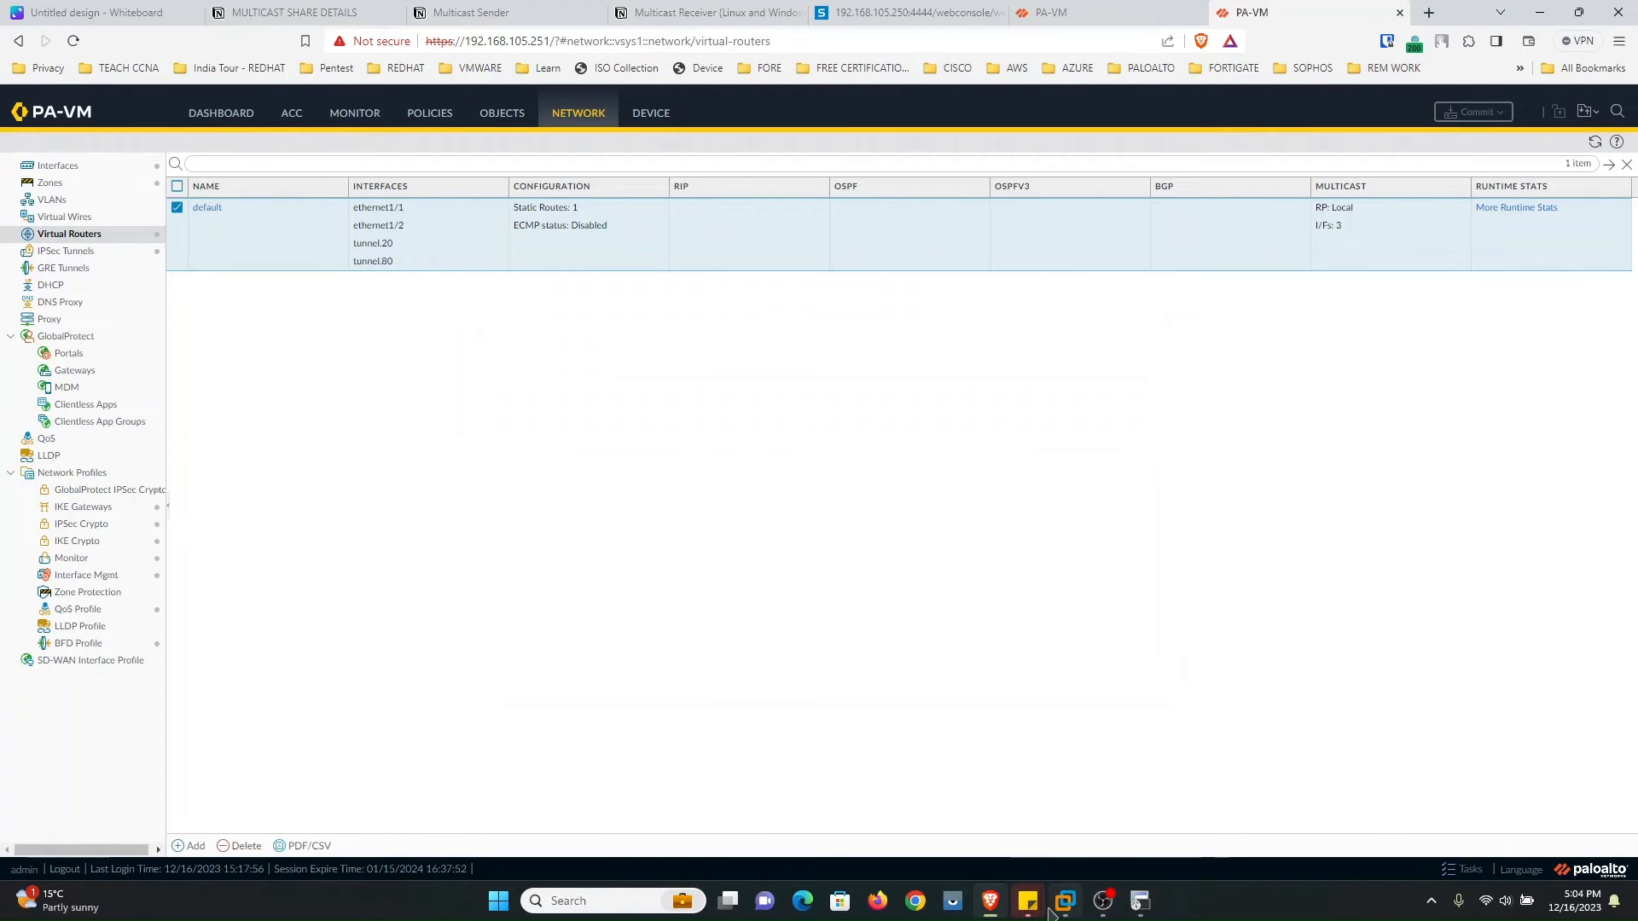
Step: Switch to the PA_VM_LAN virtual machine in VMware Workstation and list its interface addresses with "ip addr sho"
{"action": "mouse_move", "coordinate": [1050, 910]}
{"action": "left_click", "coordinate": [1156, 781]}
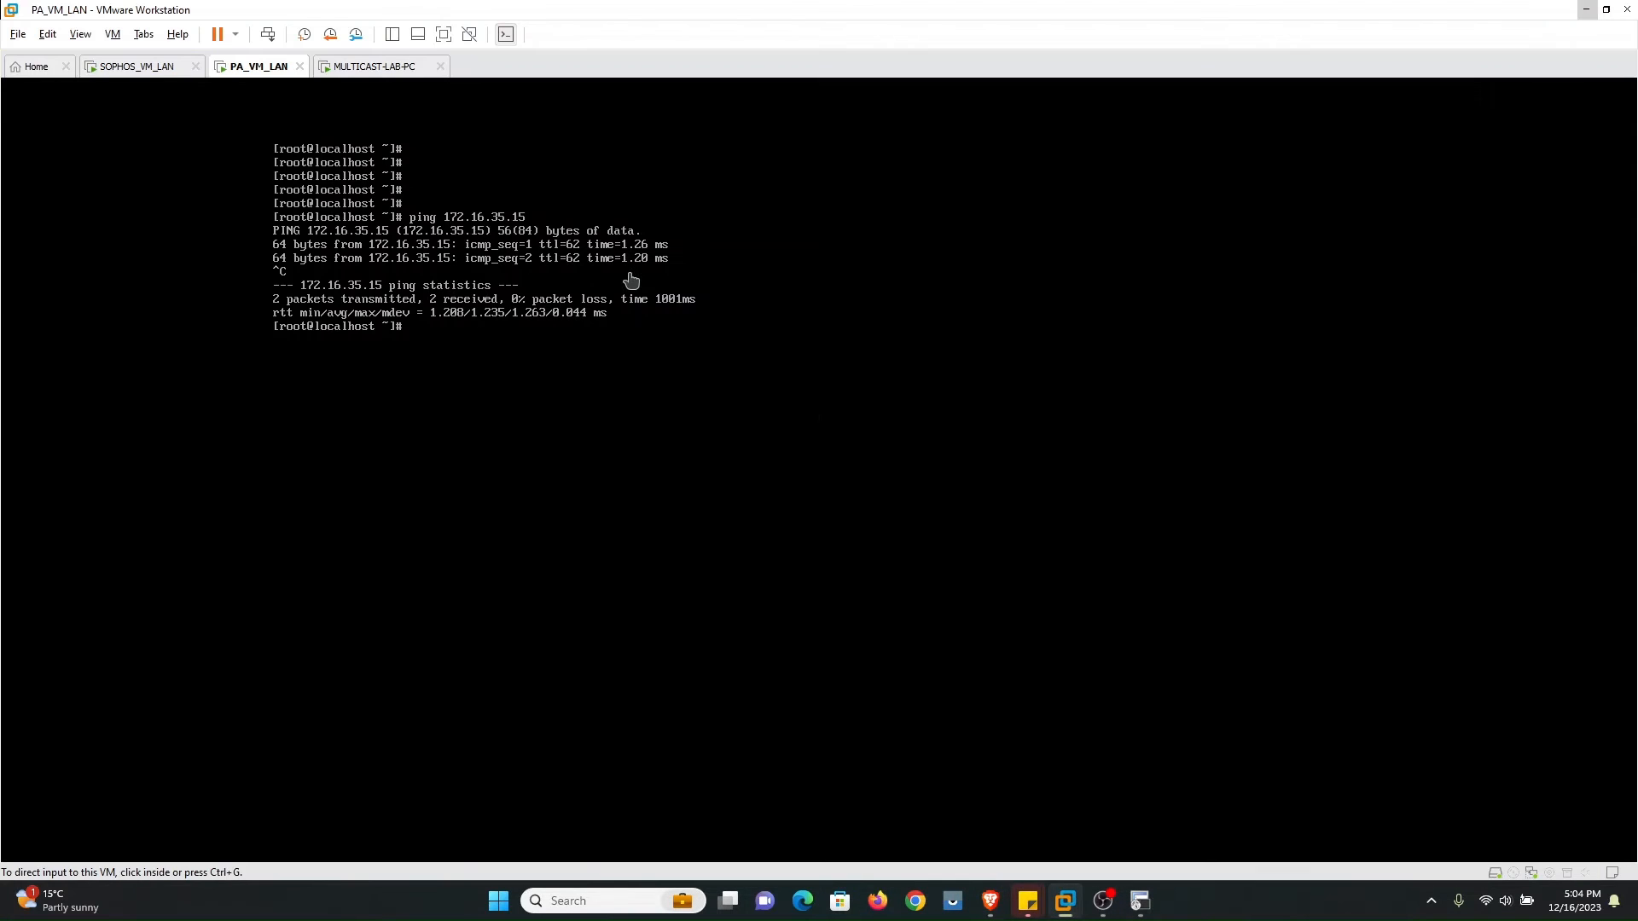
{"action": "key", "text": "Return"}
{"action": "key", "text": "Return"}
{"action": "key", "text": "Return"}
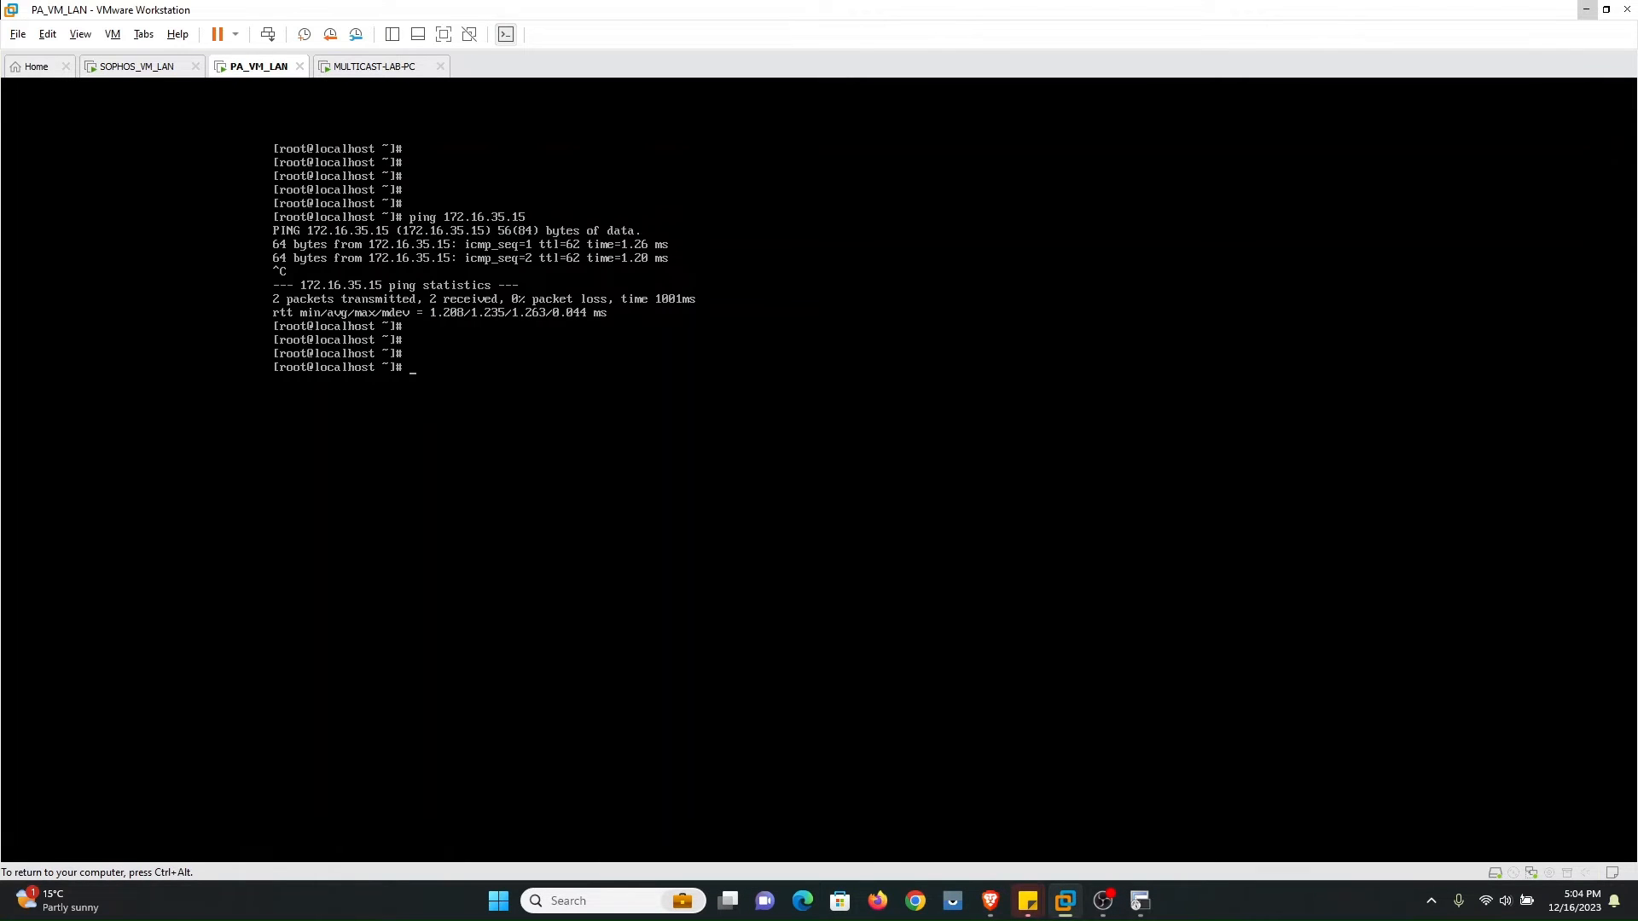
{"action": "key", "text": "Up"}
{"action": "key", "text": "Up"}
{"action": "key", "text": "Up"}
{"action": "key", "text": "Up"}
{"action": "key", "text": "Up"}
{"action": "key", "text": "Down"}
{"action": "key", "text": "Down"}
{"action": "key", "text": "Down"}
{"action": "key", "text": "Down"}
{"action": "key", "text": "Up"}
{"action": "key", "text": "Up"}
{"action": "key", "text": "Up"}
{"action": "key", "text": "Up"}
{"action": "key", "text": "Down"}
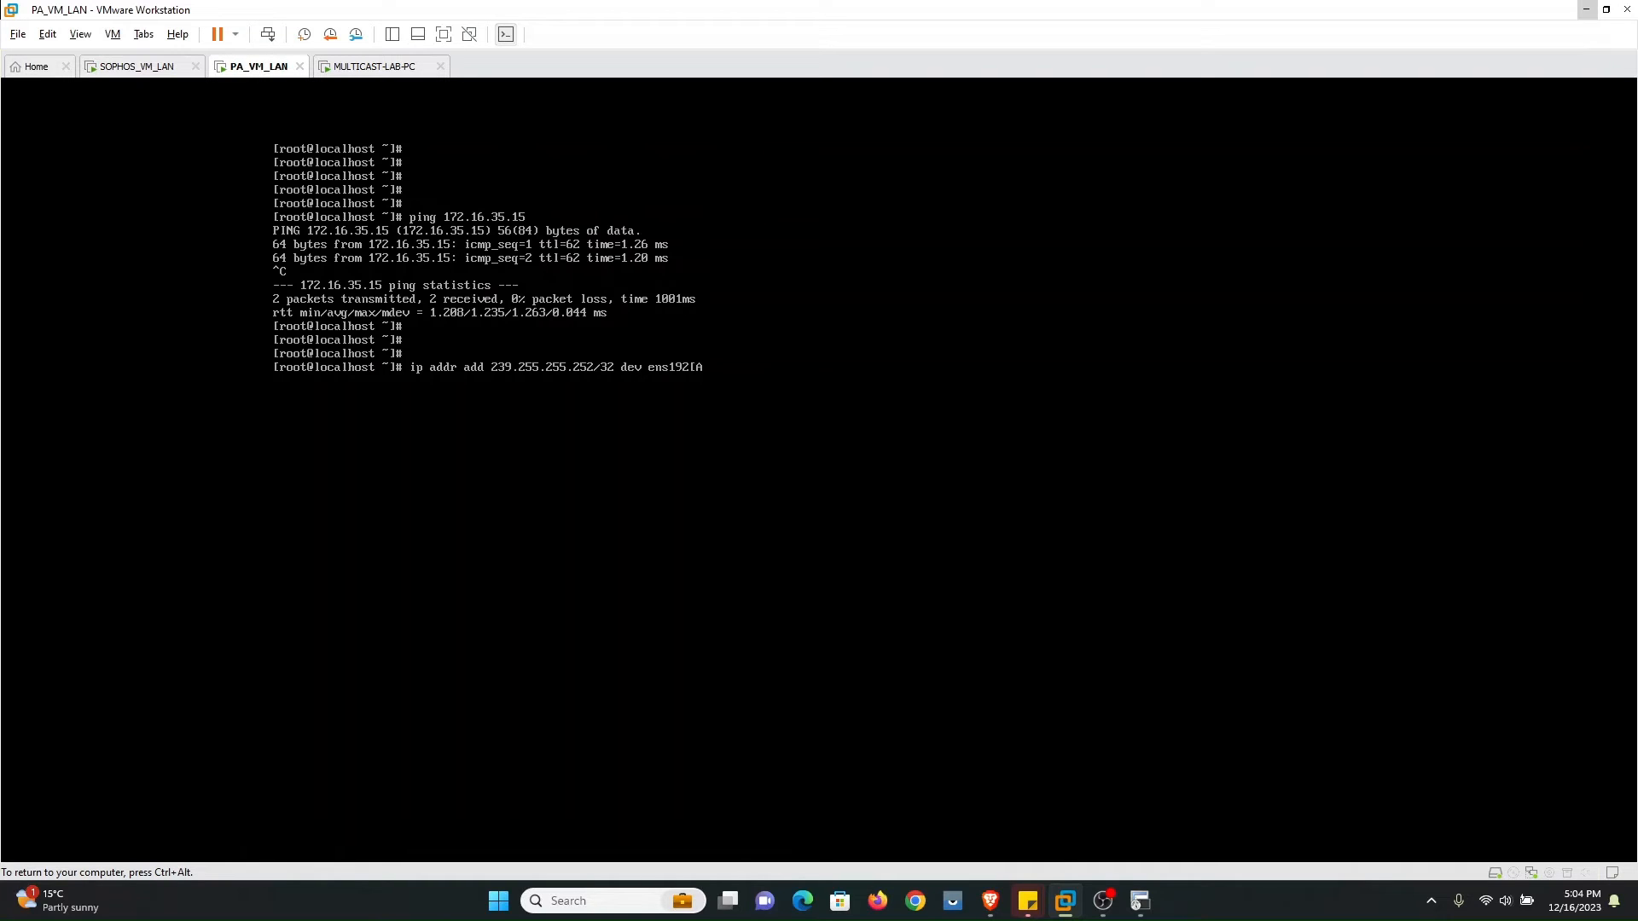
{"action": "key", "text": "BackSpace"}
{"action": "key", "text": "BackSpace"}
{"action": "key", "text": "BackSpace"}
{"action": "key", "text": "BackSpace"}
{"action": "key", "text": "BackSpace"}
{"action": "key", "text": "BackSpace"}
{"action": "key", "text": "BackSpace"}
{"action": "key", "text": "BackSpace"}
{"action": "key", "text": "BackSpace"}
{"action": "key", "text": "BackSpace"}
{"action": "key", "text": "BackSpace"}
{"action": "key", "text": "BackSpace"}
{"action": "key", "text": "BackSpace"}
{"action": "key", "text": "BackSpace"}
{"action": "key", "text": "BackSpace"}
{"action": "key", "text": "BackSpace"}
{"action": "key", "text": "BackSpace"}
{"action": "key", "text": "BackSpace"}
{"action": "key", "text": "BackSpace"}
{"action": "key", "text": "BackSpace"}
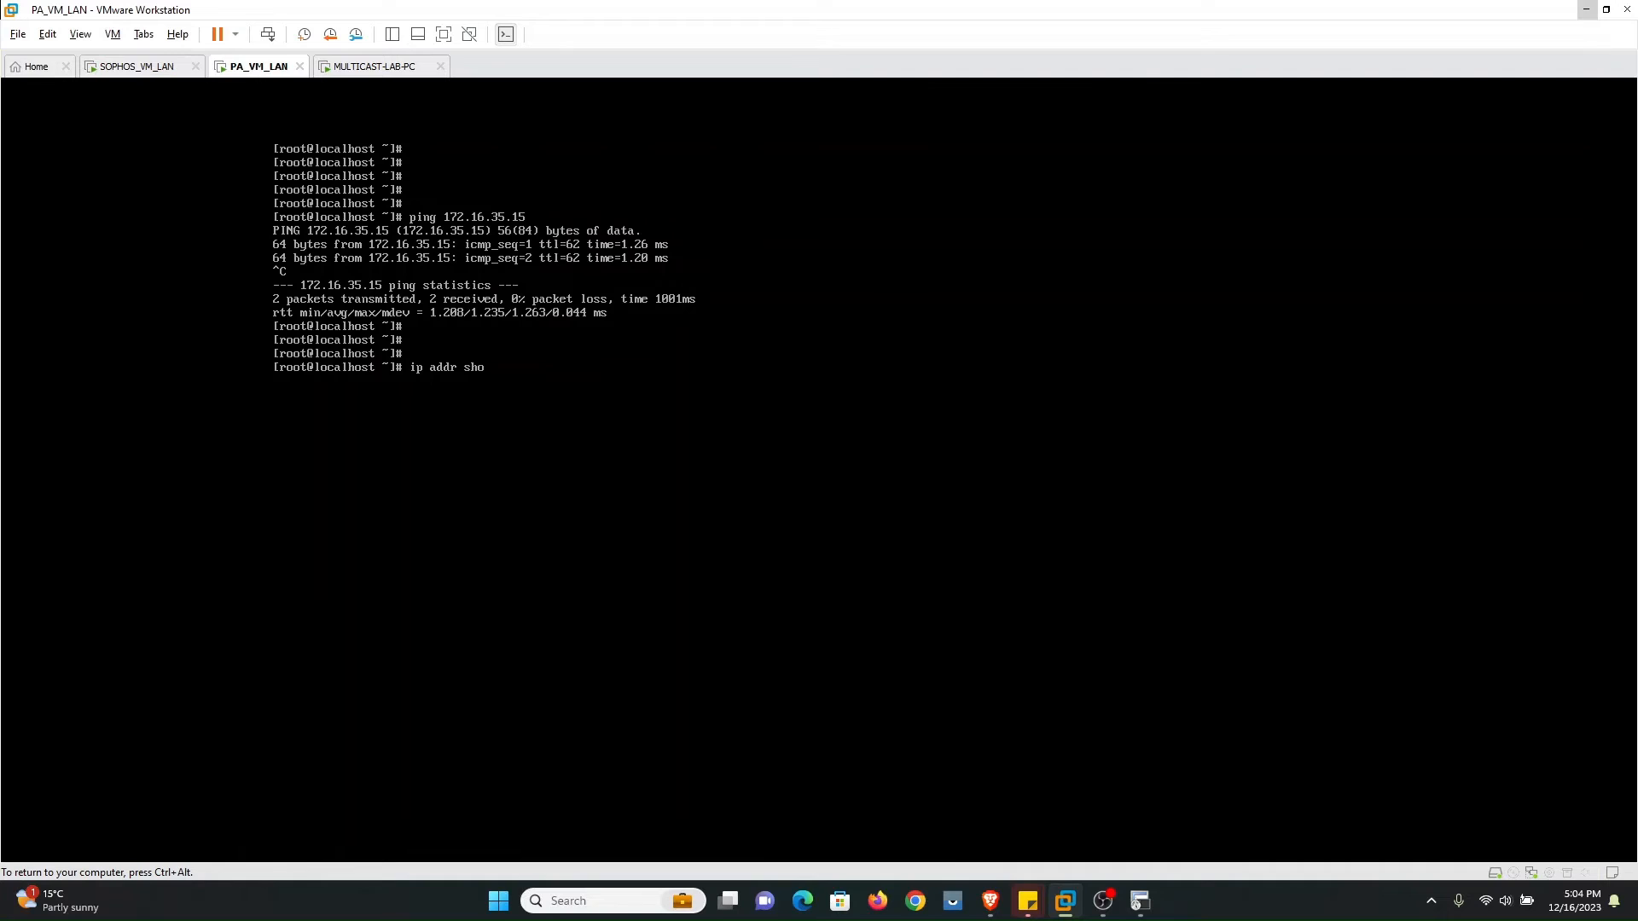
{"action": "key", "text": "Return"}
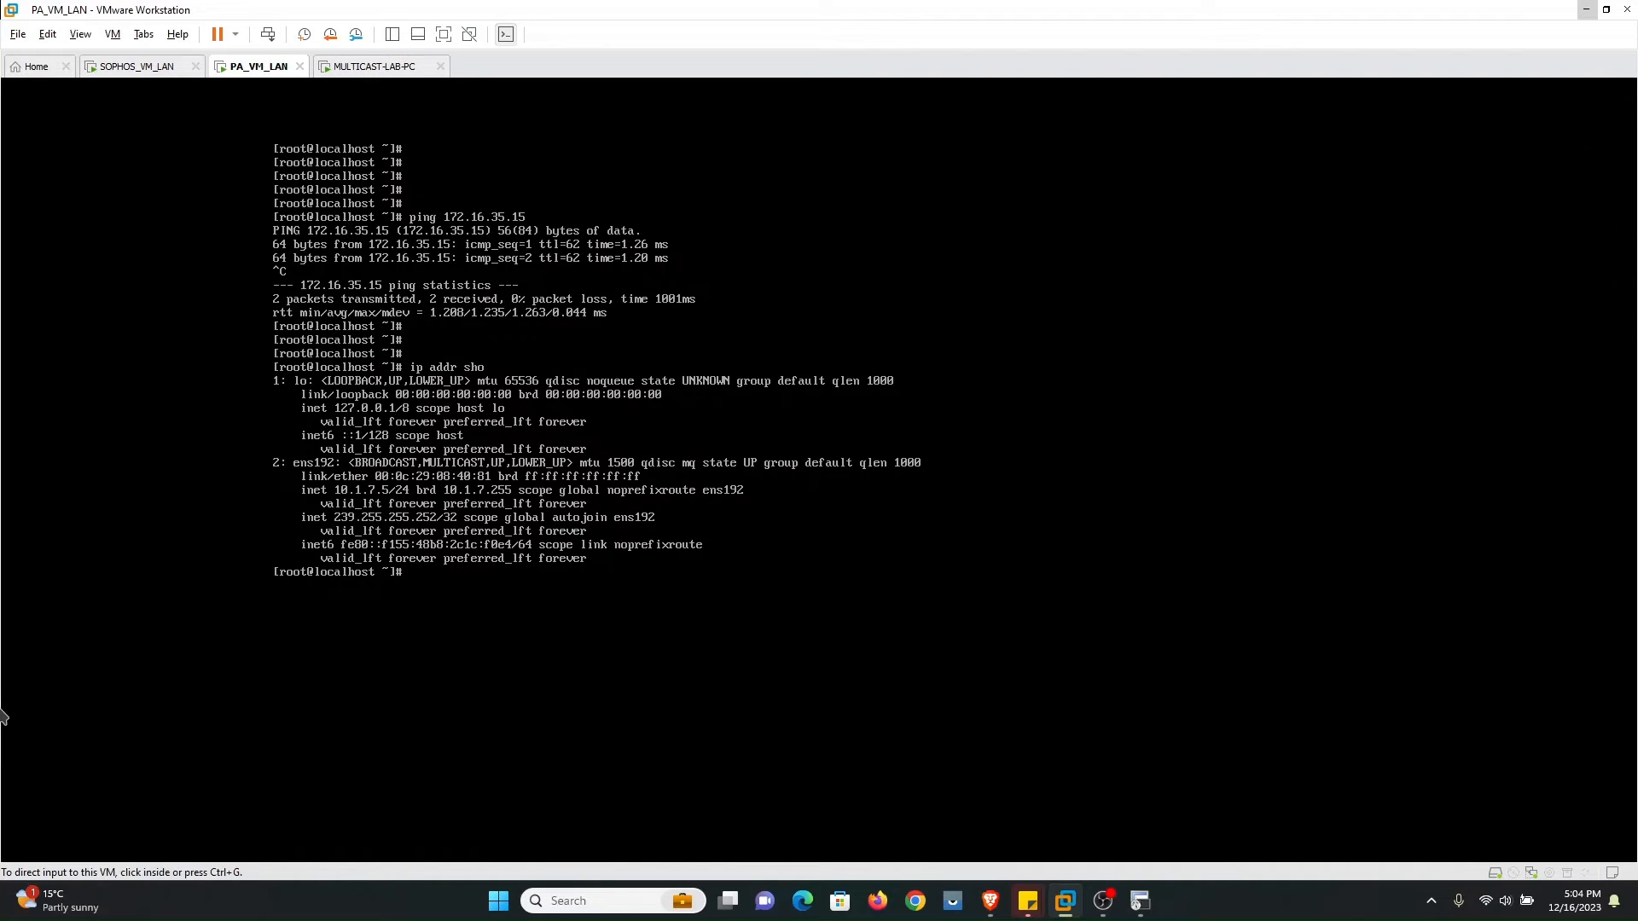
Step: Try to join the multicast group with "ip addr add 239.255.255.252/32 dev ens192 autojoin"
{"action": "key", "text": "Up"}
{"action": "key", "text": "Up"}
{"action": "key", "text": "Up"}
{"action": "key", "text": "Up"}
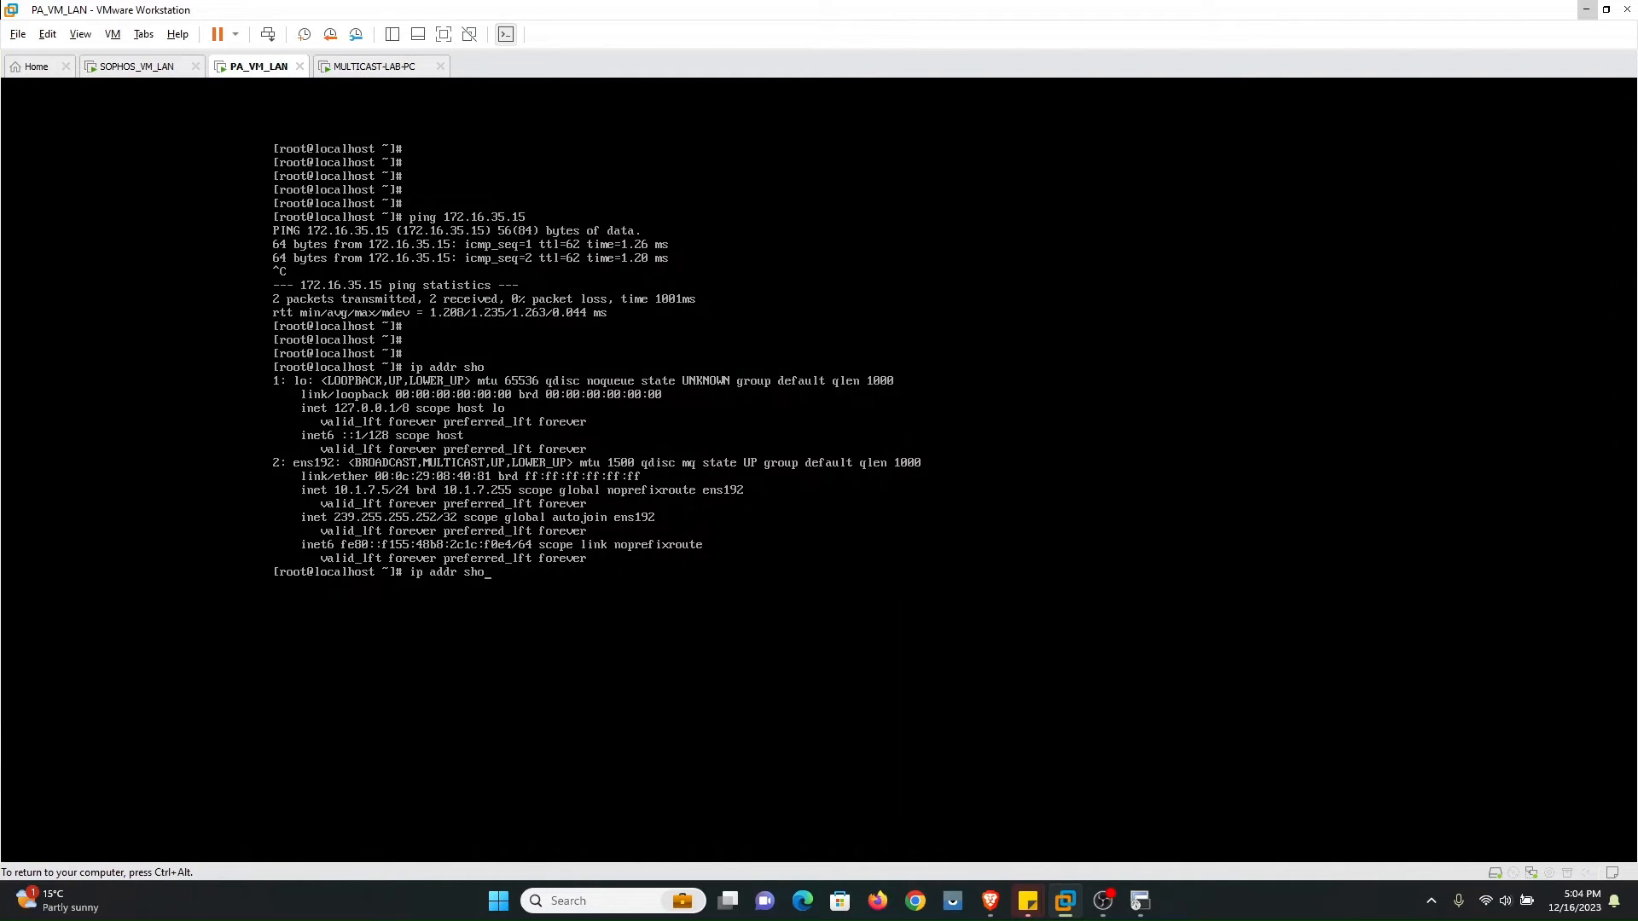
{"action": "key", "text": "Up"}
{"action": "key", "text": "Up"}
{"action": "key", "text": "Up"}
{"action": "key", "text": "Up"}
{"action": "key", "text": "Up"}
{"action": "key", "text": "Up"}
{"action": "key", "text": "Up"}
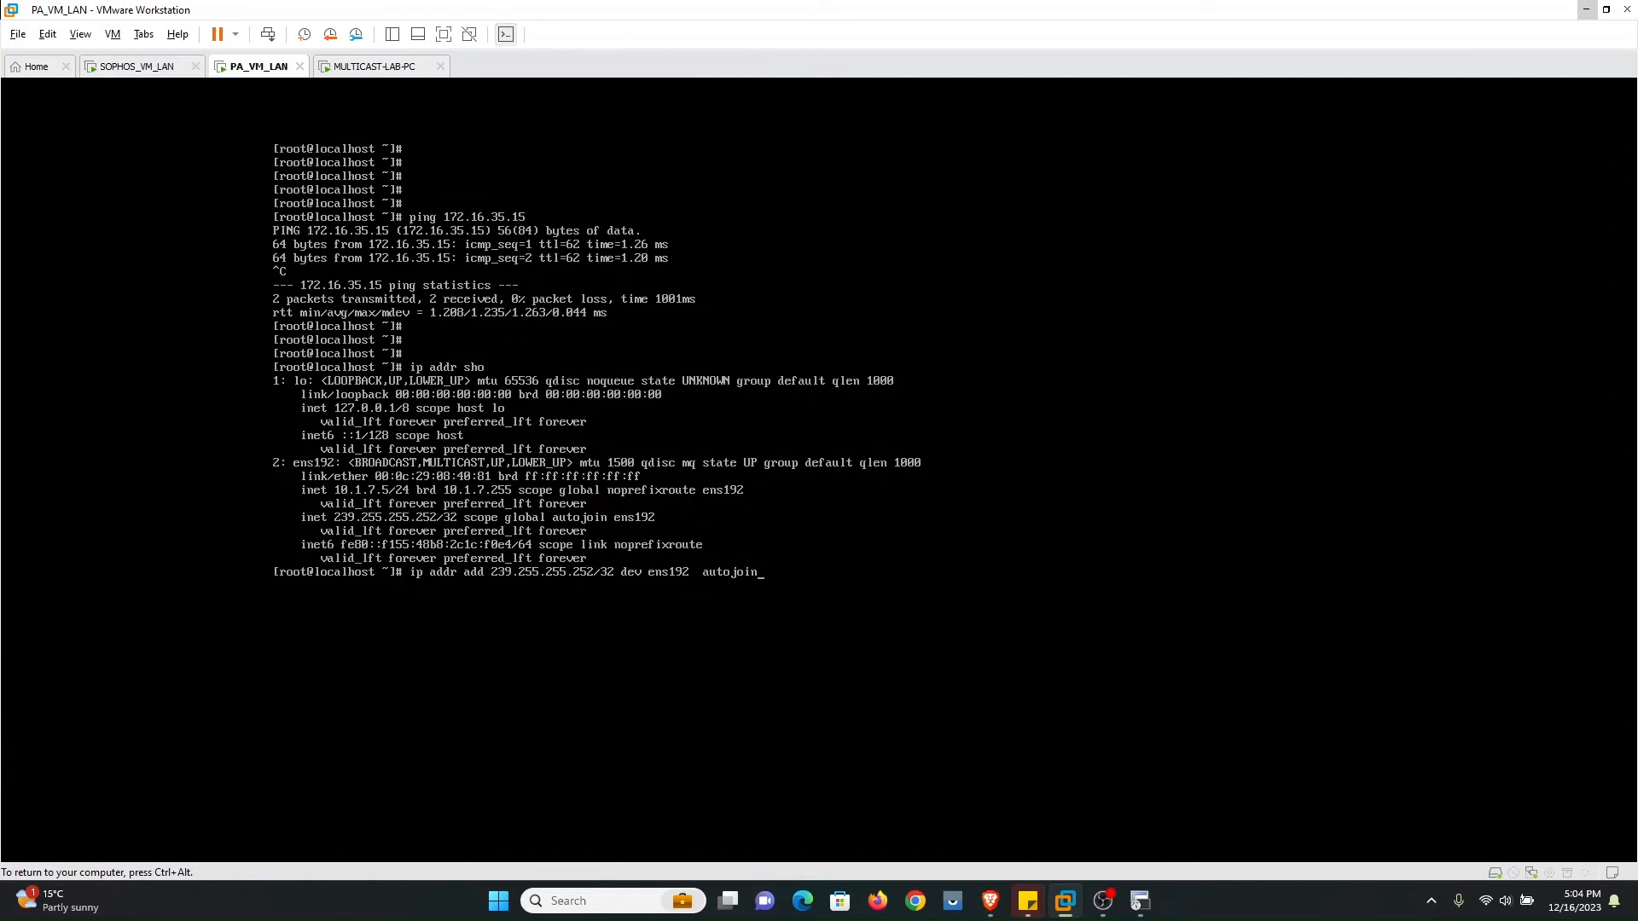
{"action": "key", "text": "Return"}
{"action": "key", "text": "Return"}
{"action": "key", "text": "Return"}
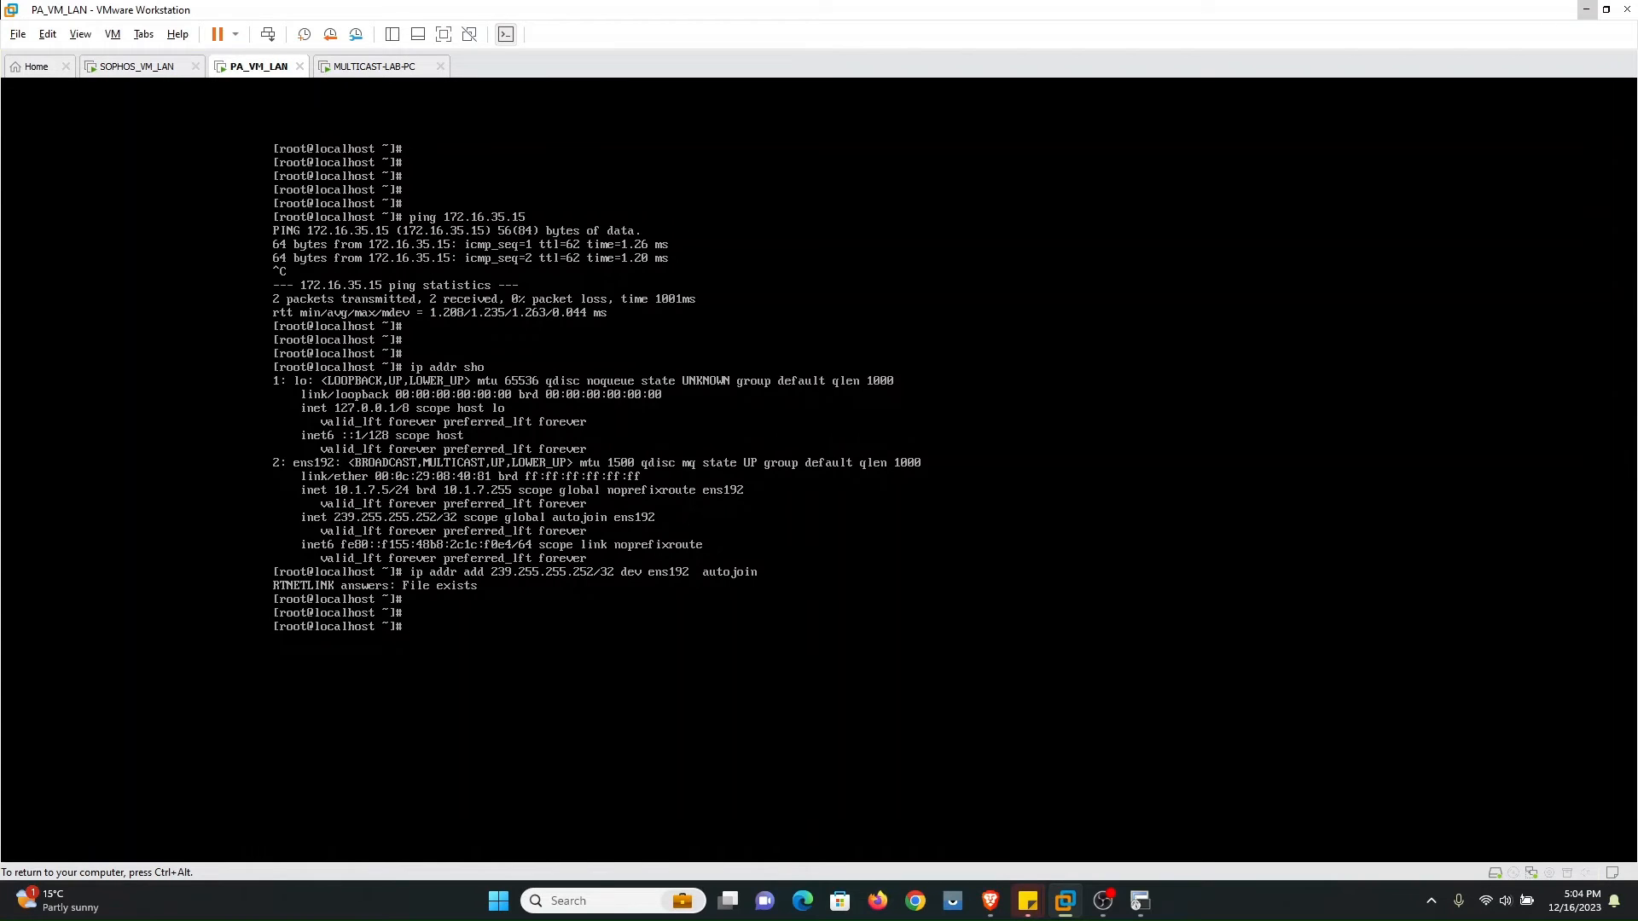
Step: Remove the multicast address with "ip addr del 239.255.255.252/32 dev ens192 autojoin"
{"action": "key", "text": "Up"}
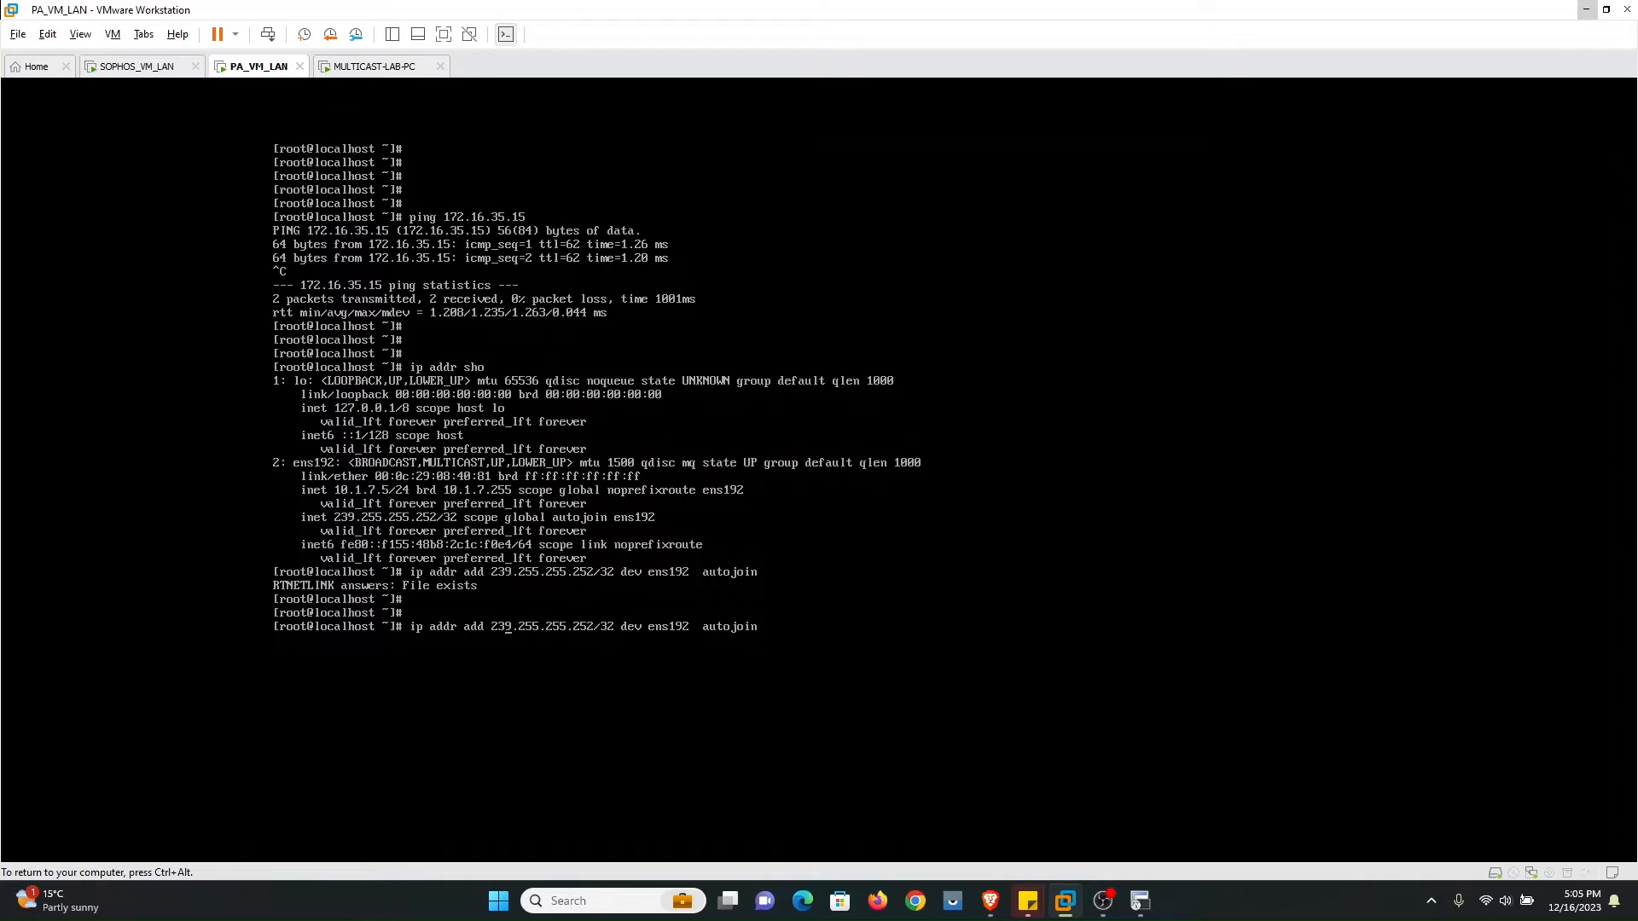
{"action": "key", "text": "BackSpace"}
{"action": "key", "text": "BackSpace"}
{"action": "key", "text": "BackSpace"}
{"action": "type", "text": "del"}
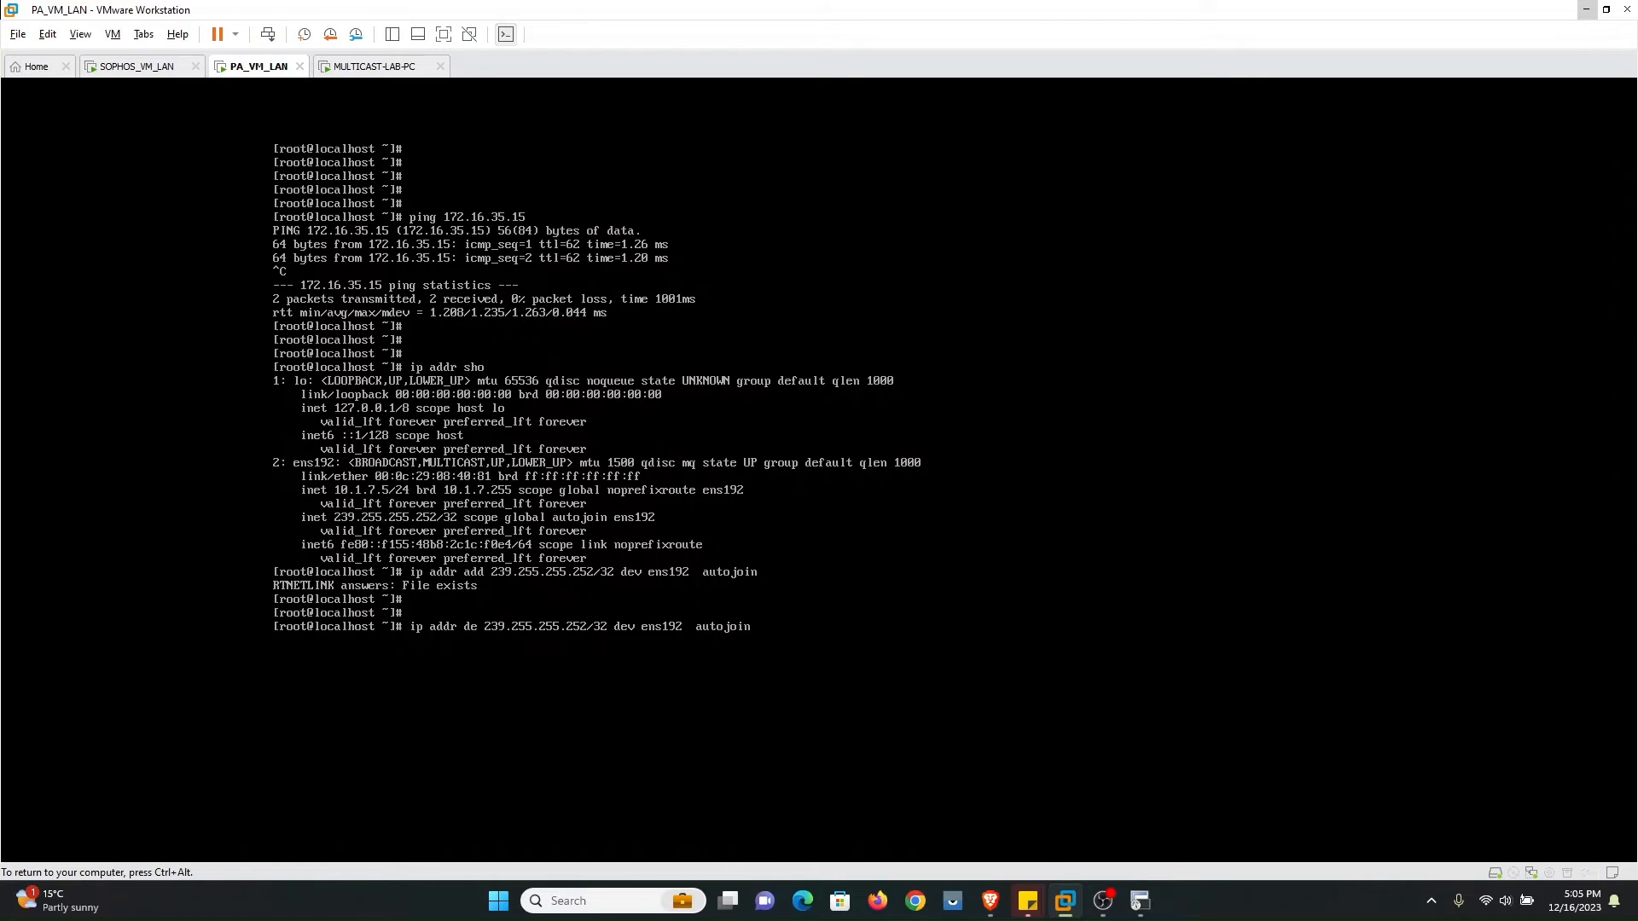
{"action": "key", "text": "Return"}
Step: Join the multicast group again by adding 239.255.255.252/32 to ens192 with the autojoin option, and release the console
{"action": "key", "text": "Up"}
{"action": "key", "text": "Up"}
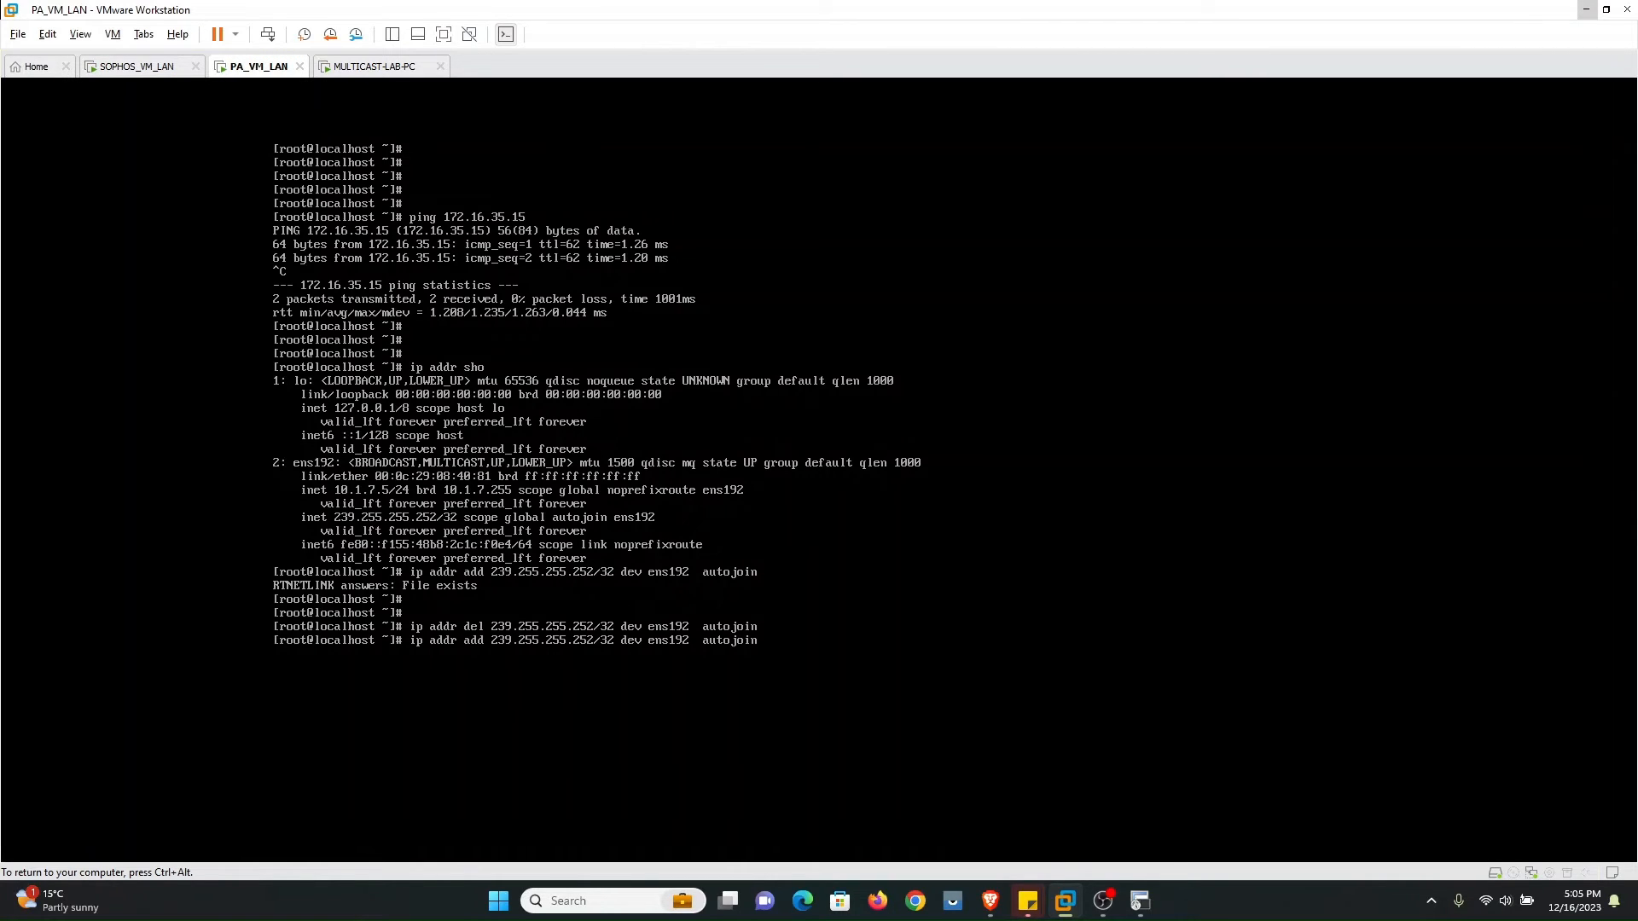
{"action": "key", "text": "Return"}
{"action": "key", "text": "Return"}
{"action": "key", "text": "Return"}
{"action": "key", "text": "ctrl+alt"}
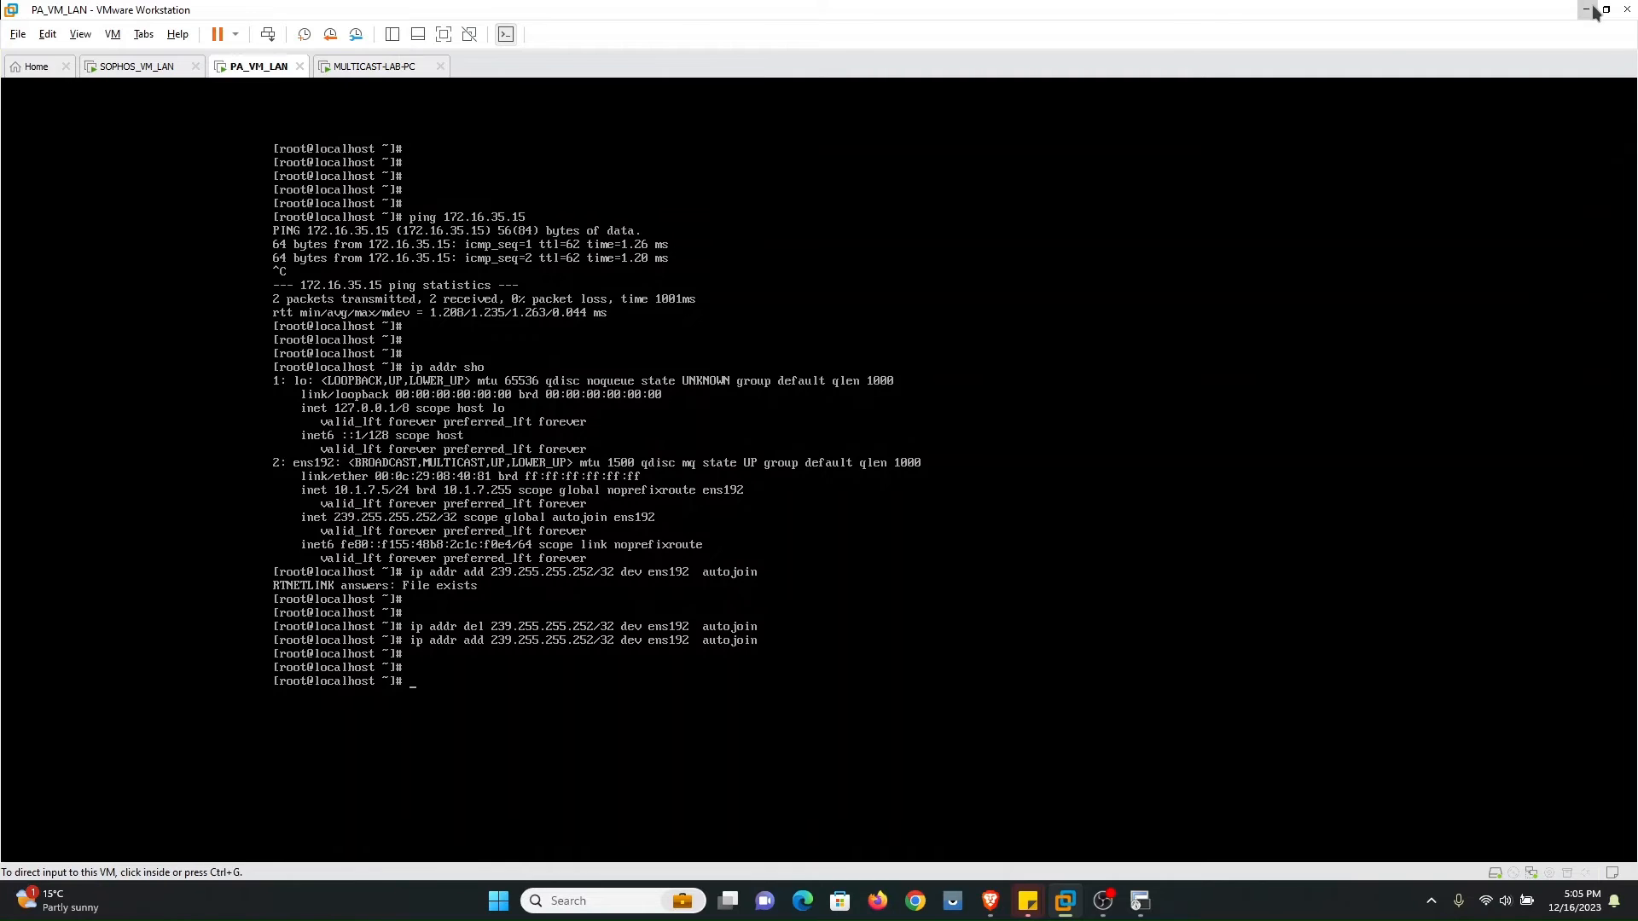
Step: Return to the firewall, refresh the virtual routers list and check the default router's multicast forwarding entries in its runtime statistics
{"action": "left_click", "coordinate": [1587, 10]}
{"action": "left_click", "coordinate": [1595, 143]}
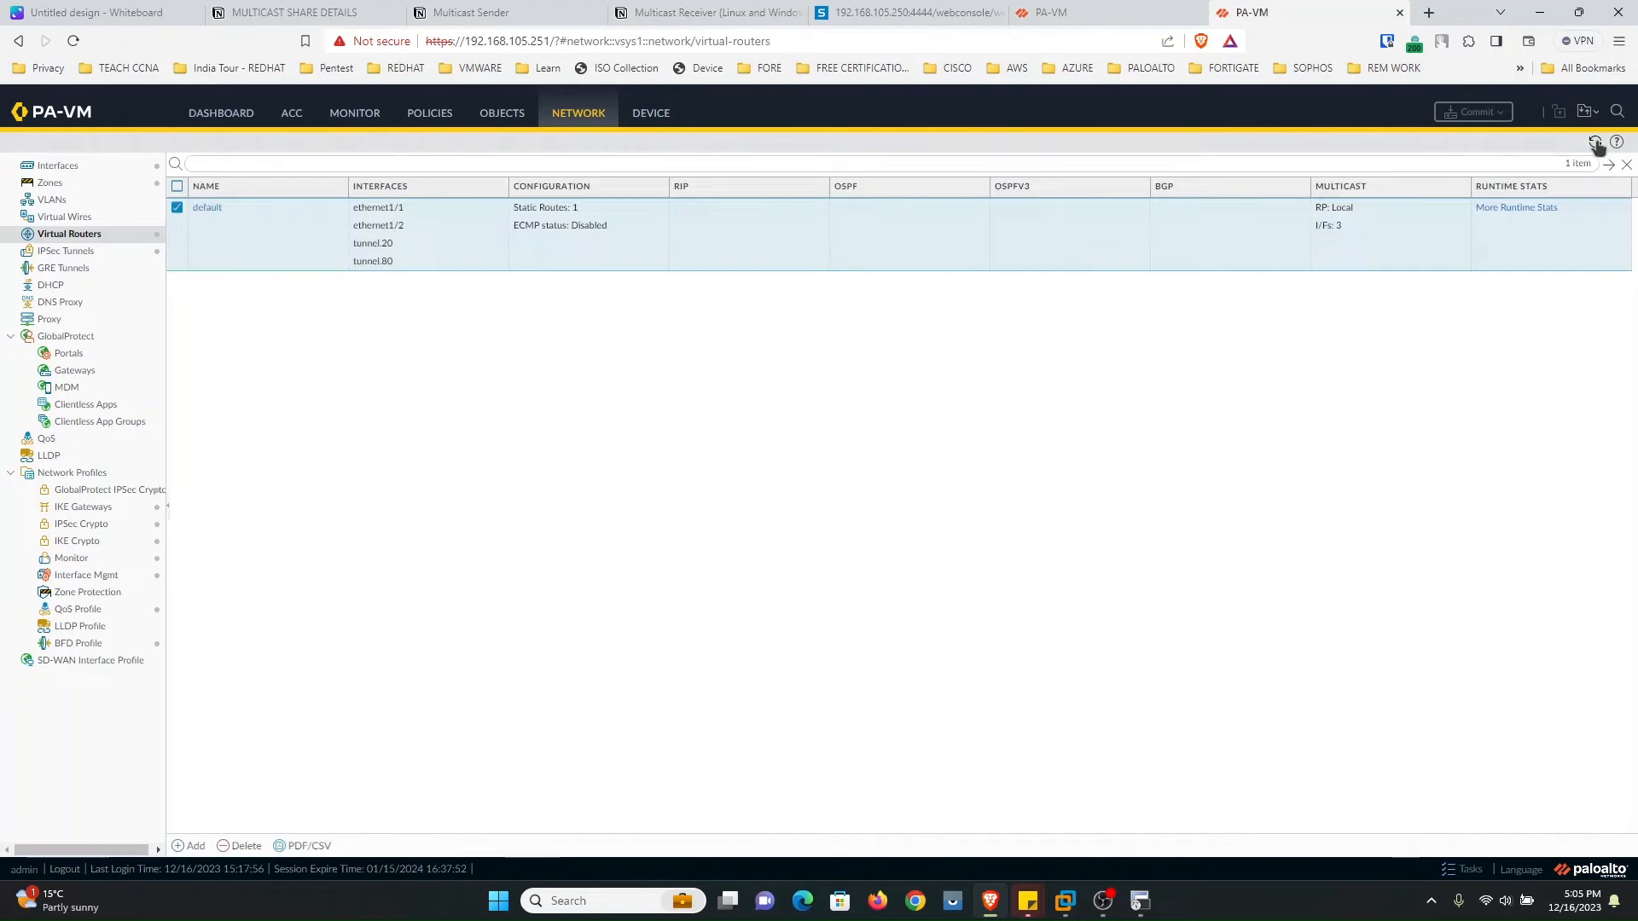
{"action": "left_click", "coordinate": [1516, 211]}
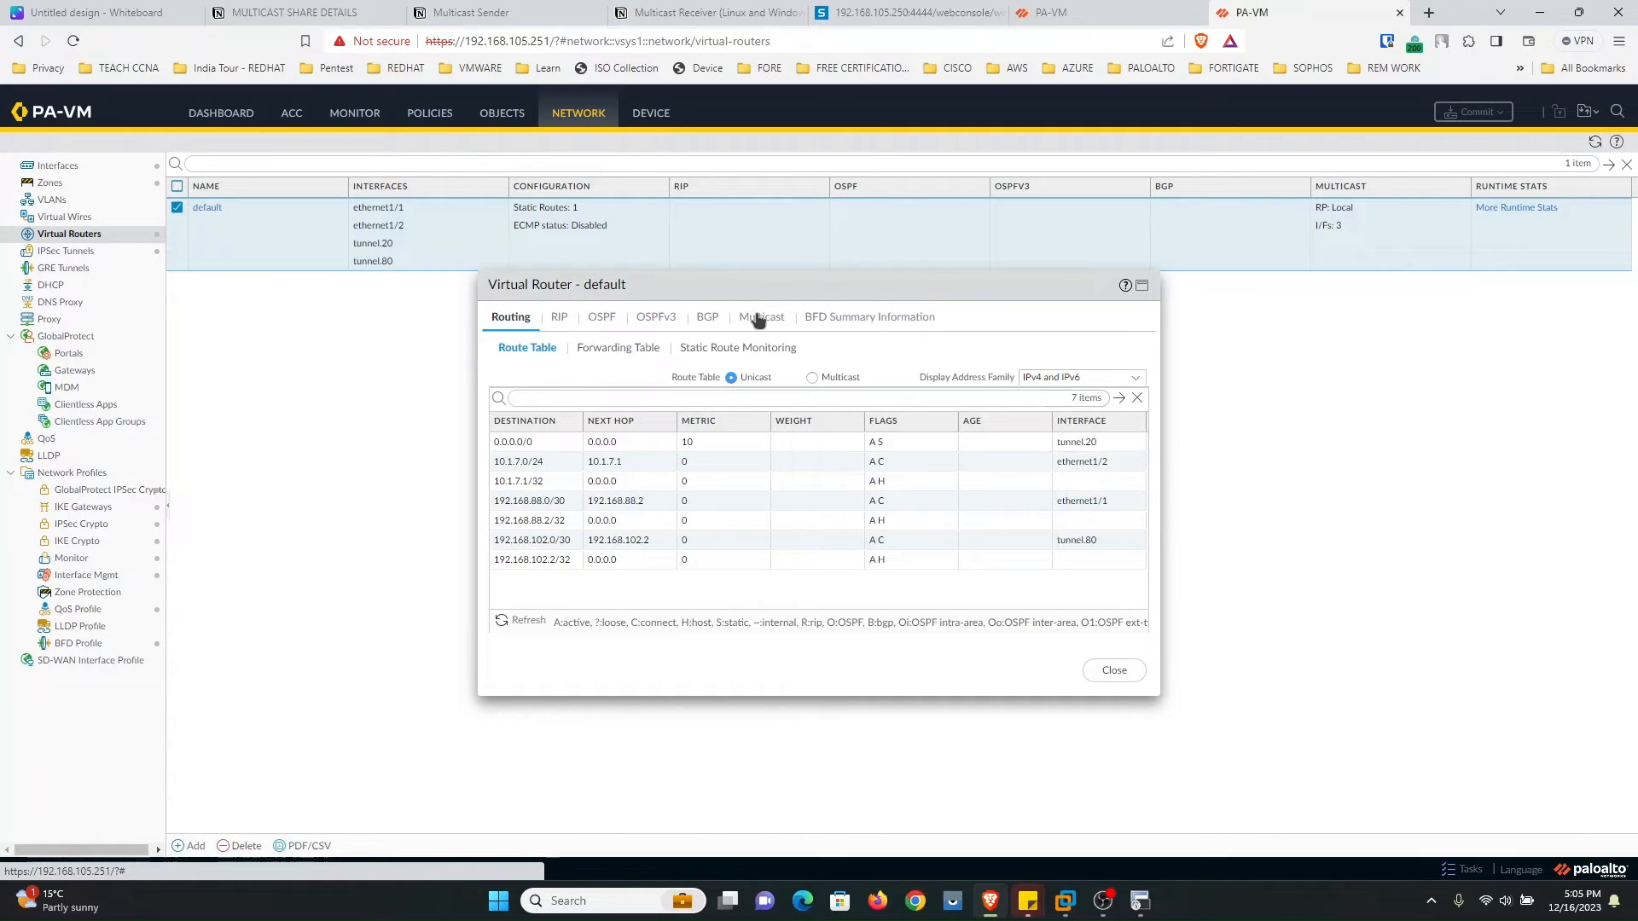
{"action": "left_click", "coordinate": [757, 319]}
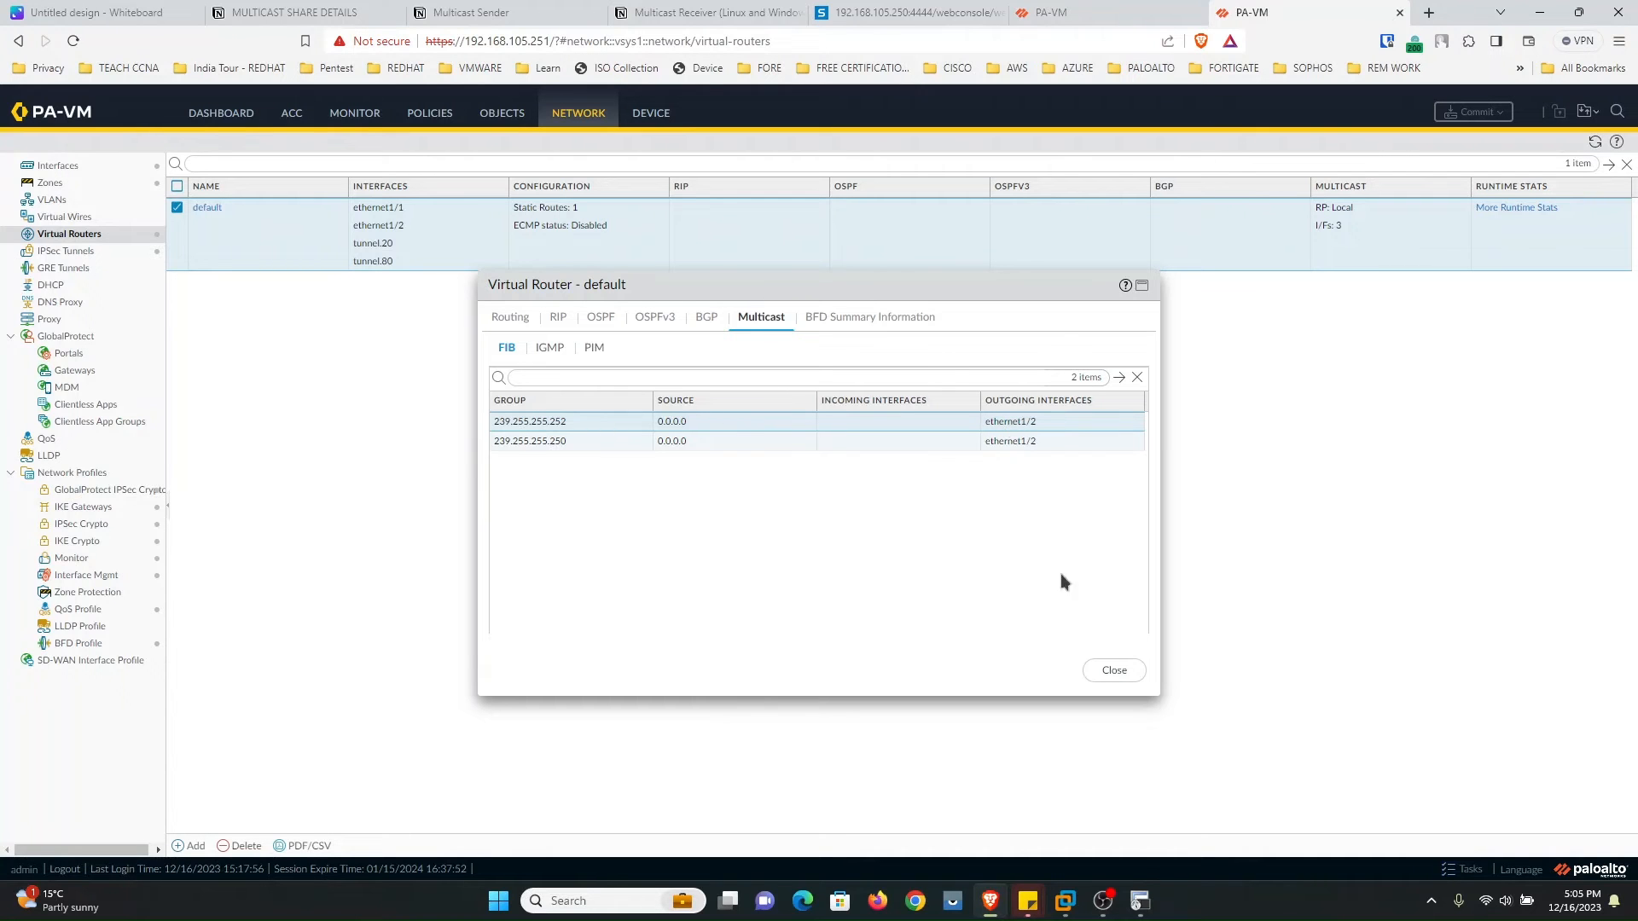
Step: Switch to the MULTICAST-LAB-PC virtual machine and sign in to the multicast account with its password
{"action": "left_click", "coordinate": [1062, 905]}
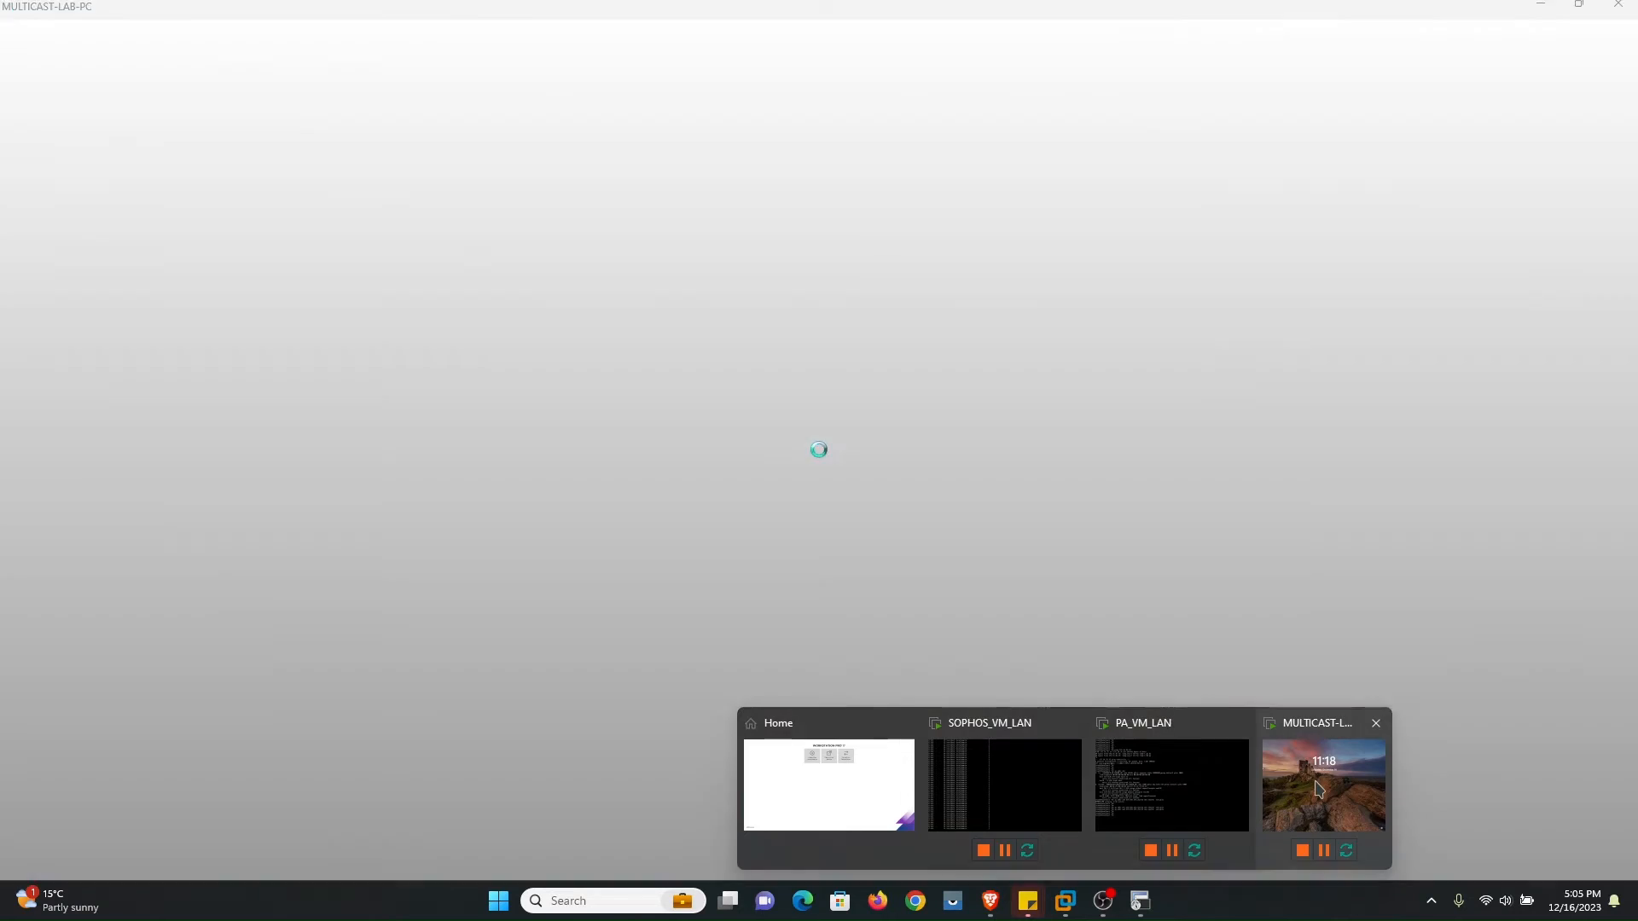
{"action": "left_click", "coordinate": [1334, 772]}
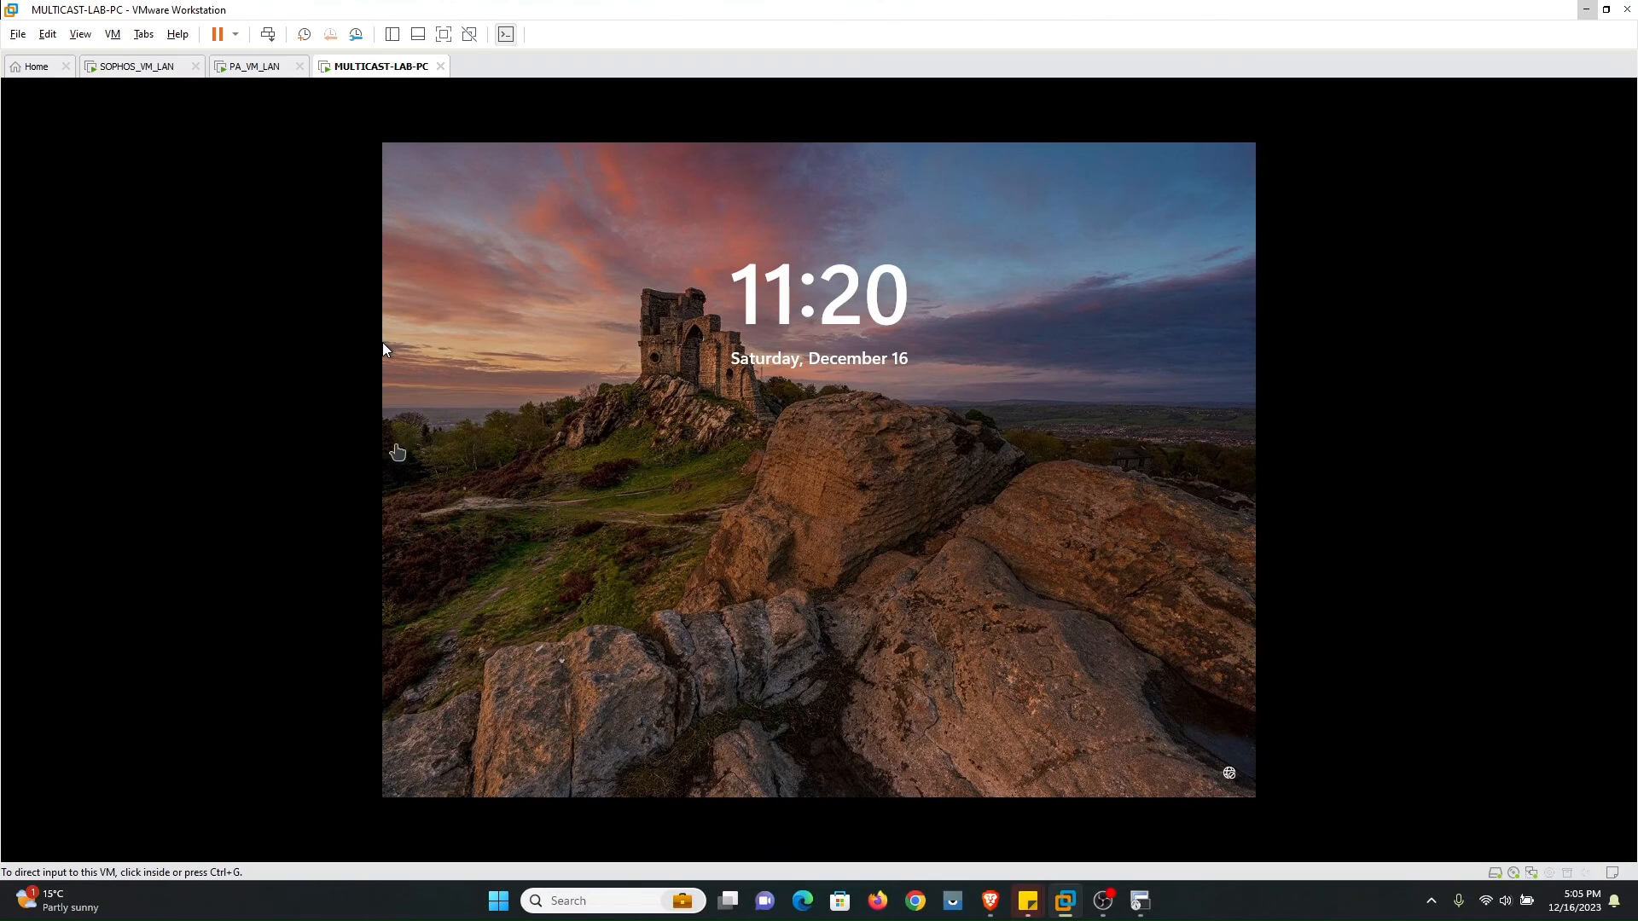
{"action": "left_click", "coordinate": [737, 580]}
{"action": "left_click", "coordinate": [911, 399]}
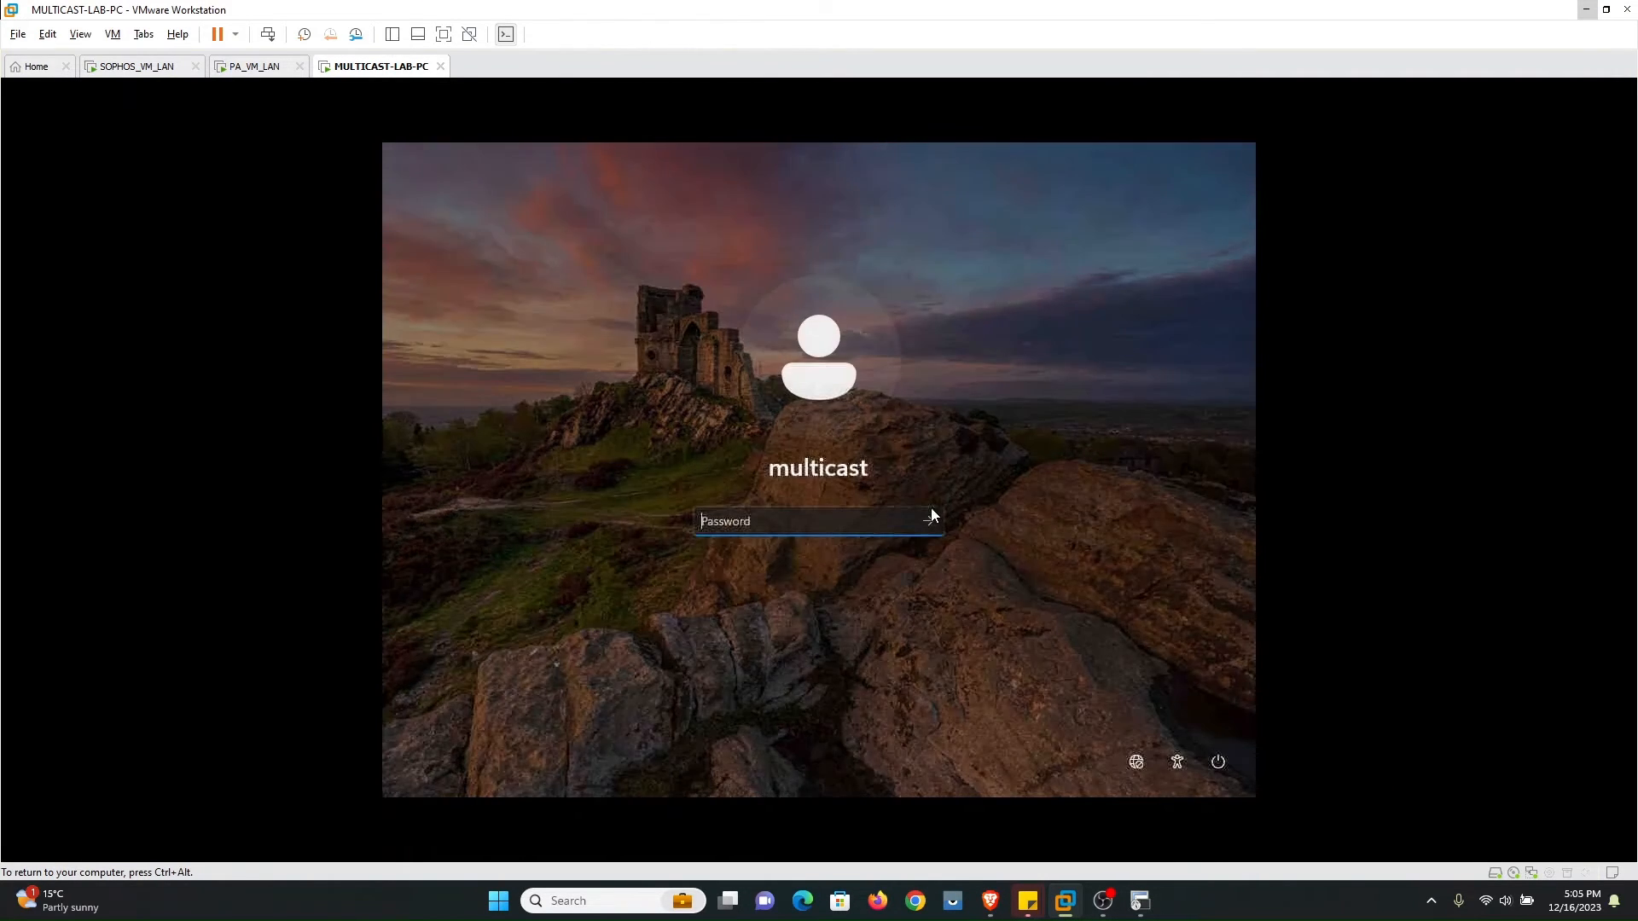
{"action": "type", "text": "*************"}
{"action": "key", "text": "Return"}
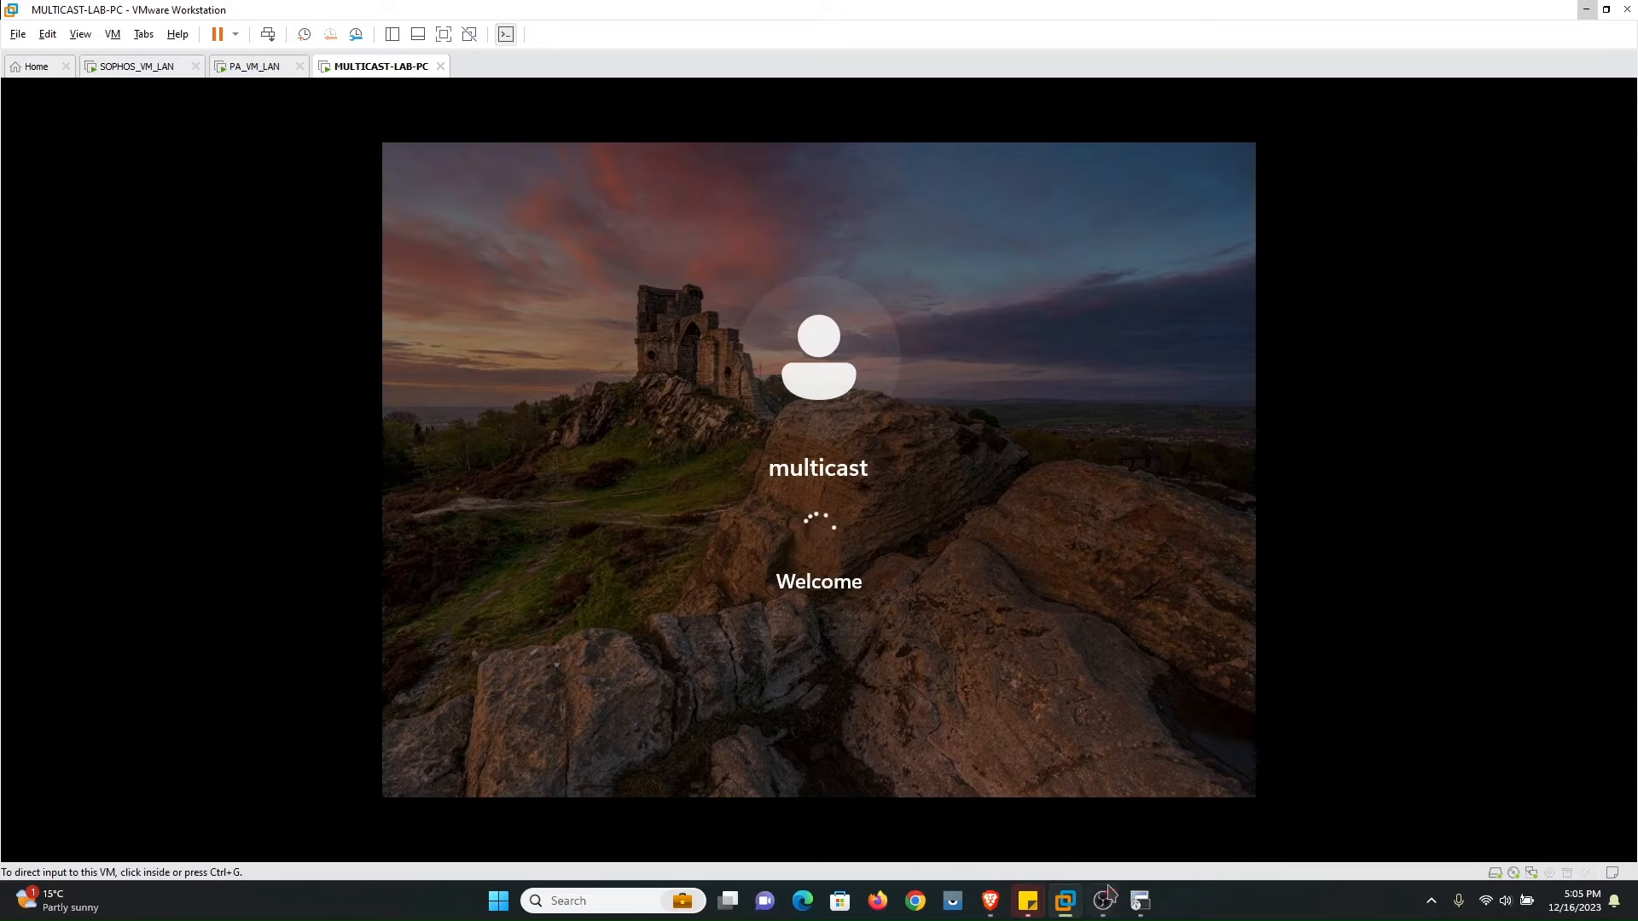
Step: Return to the firewall and compare the default router's IGMP interfaces and group membership with its multicast forwarding entries
{"action": "left_click", "coordinate": [988, 906]}
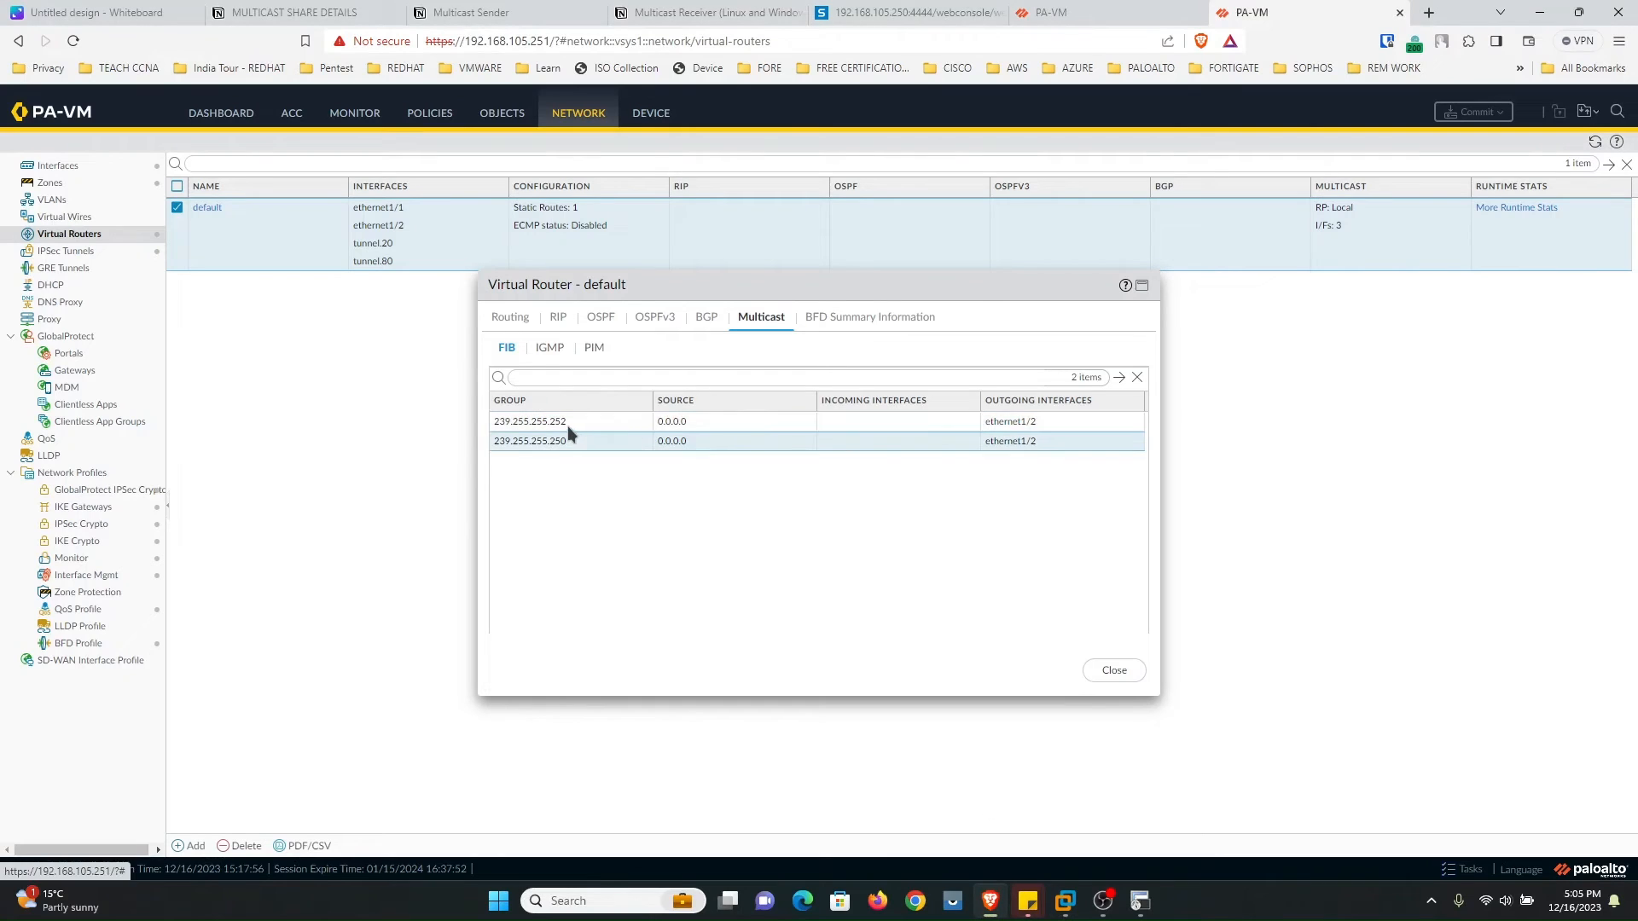
{"action": "left_click", "coordinate": [549, 347]}
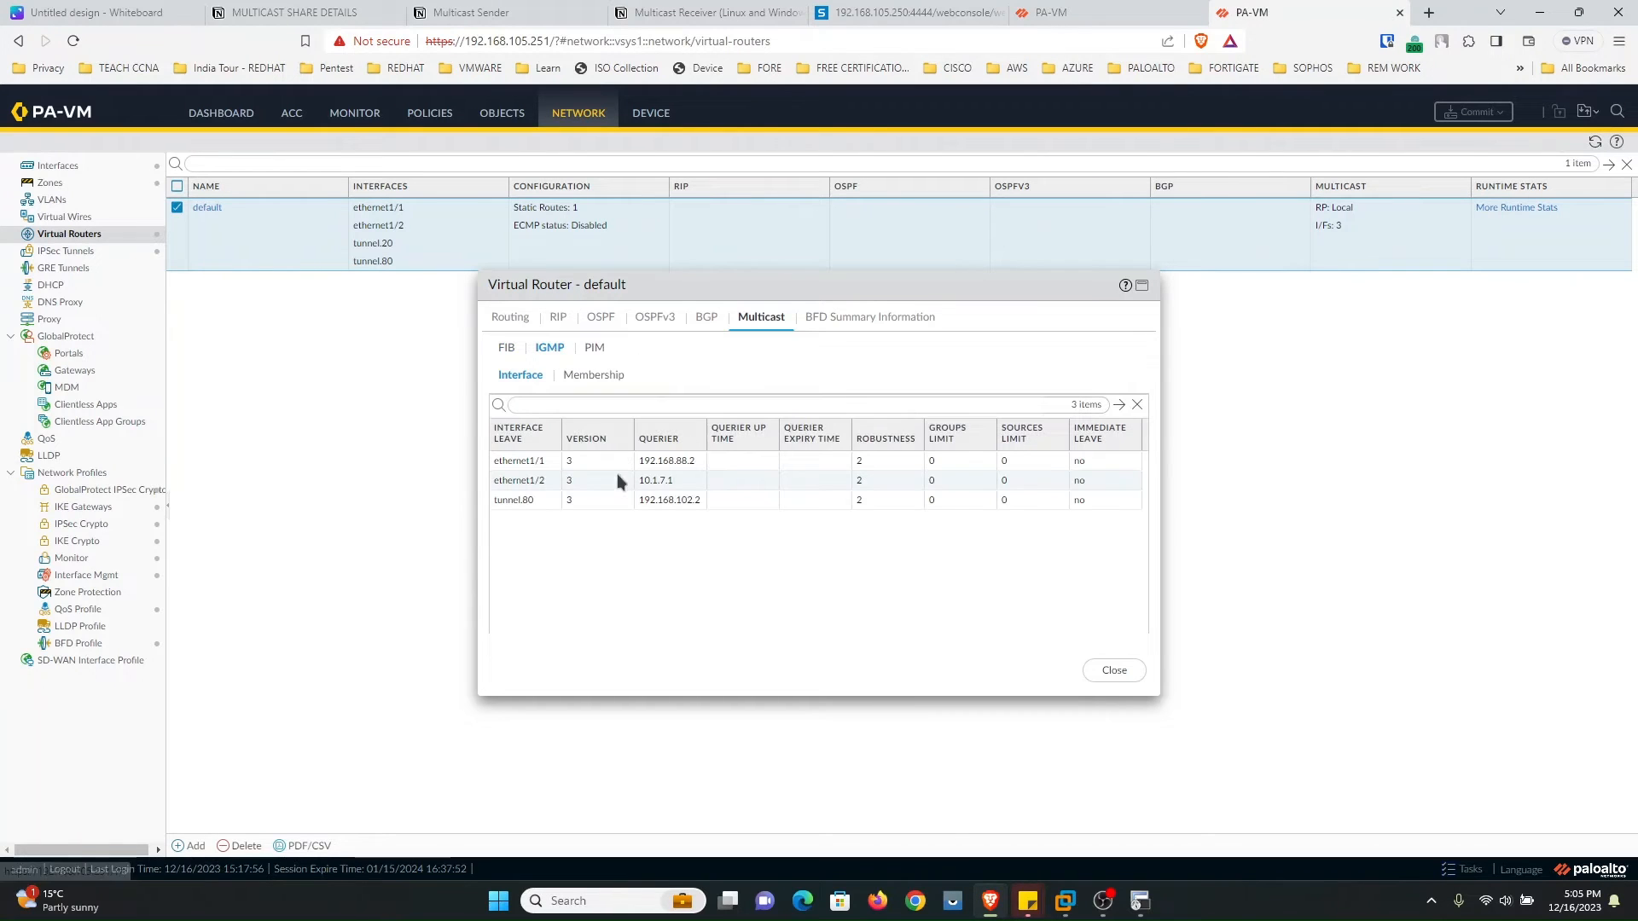
{"action": "left_click", "coordinate": [581, 377]}
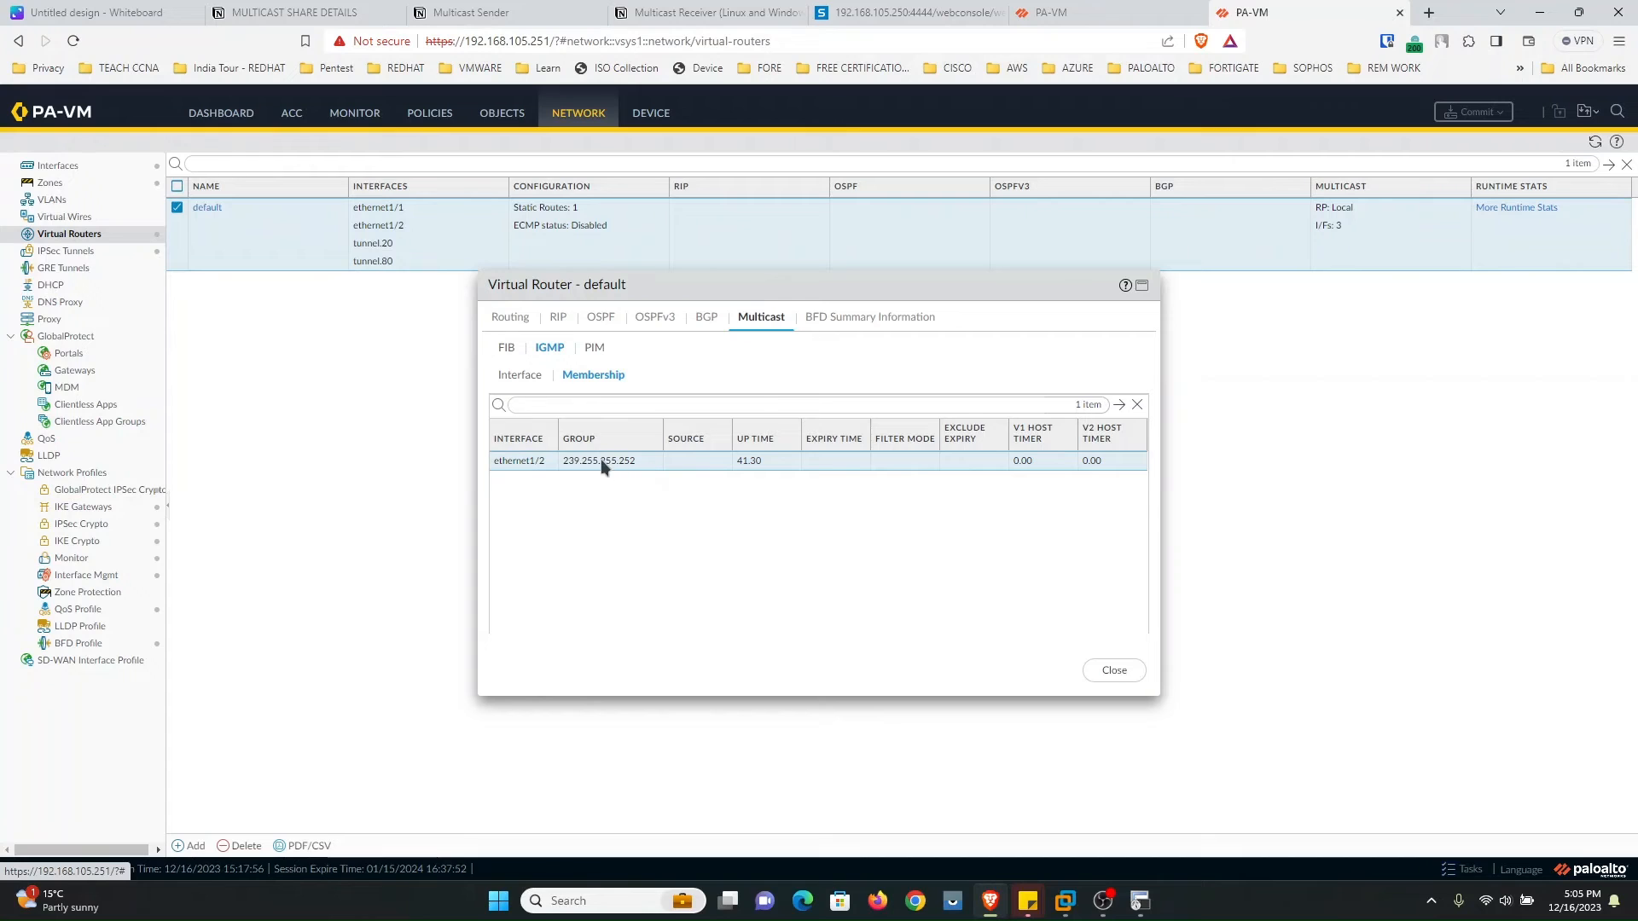
{"action": "left_click", "coordinate": [508, 346]}
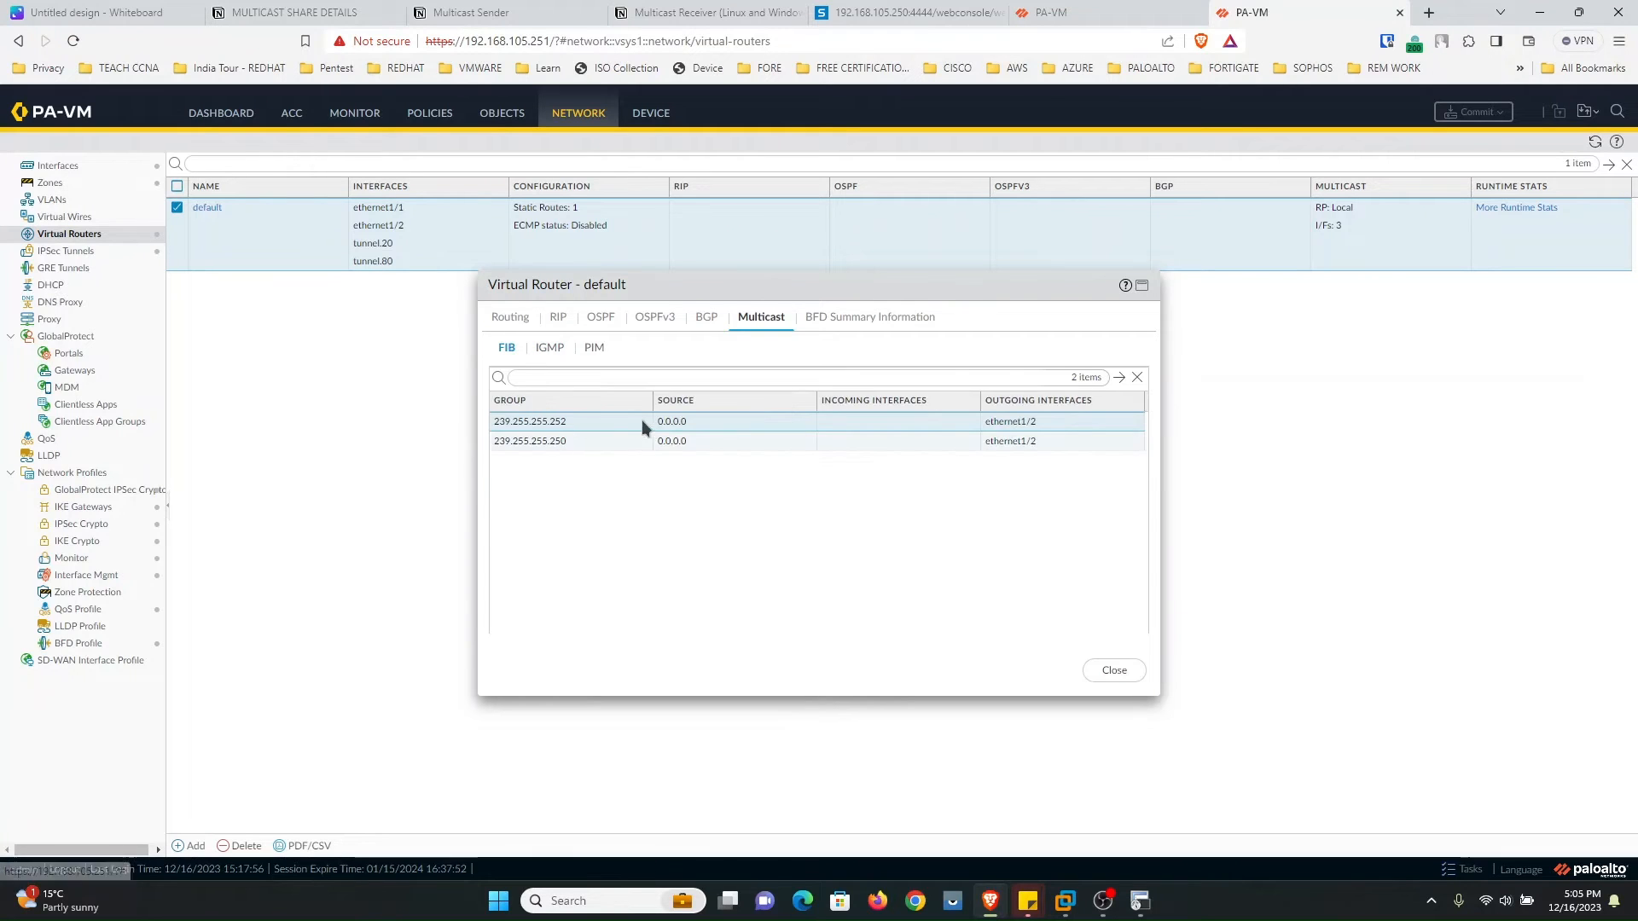
{"action": "left_click", "coordinate": [549, 348]}
{"action": "left_click", "coordinate": [522, 375]}
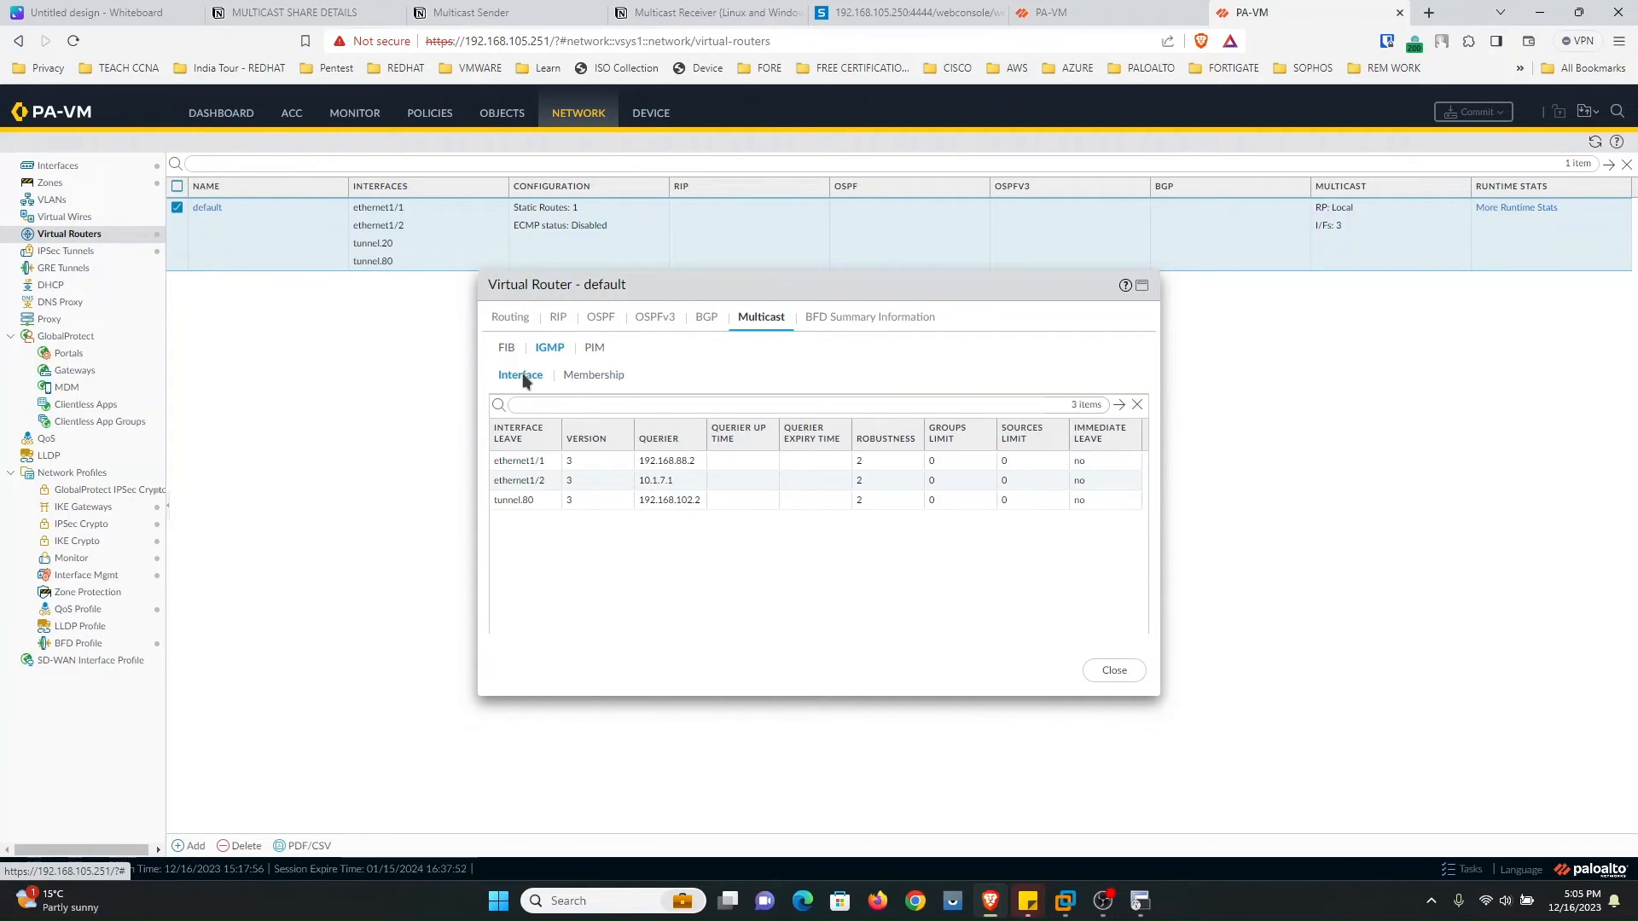
{"action": "left_click", "coordinate": [507, 349]}
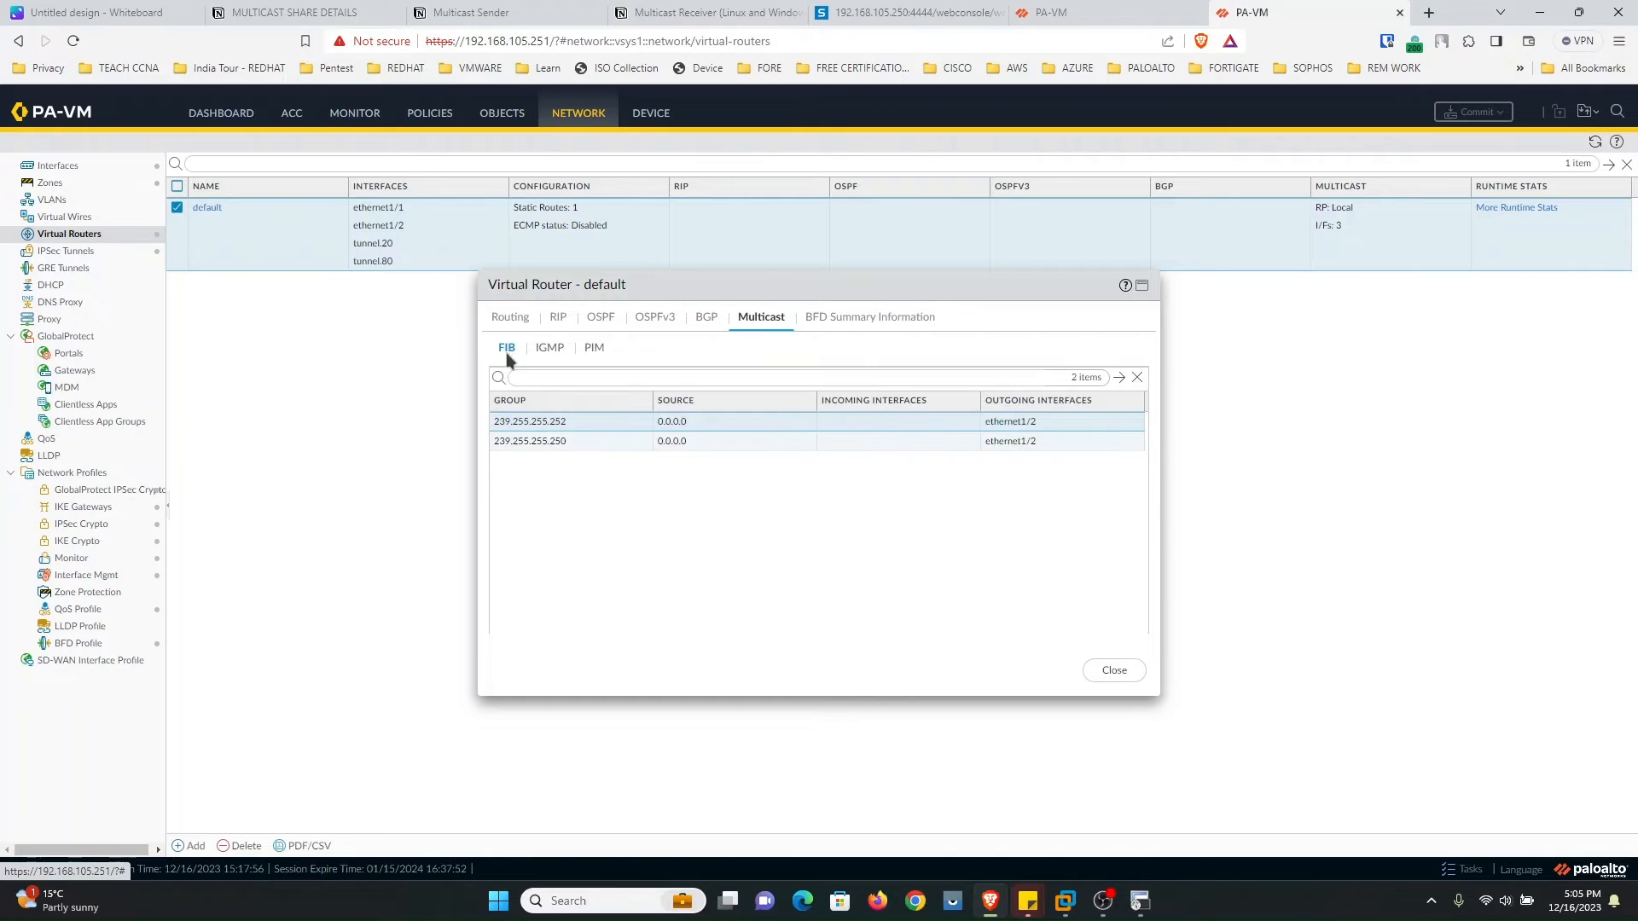
{"action": "left_click", "coordinate": [656, 444]}
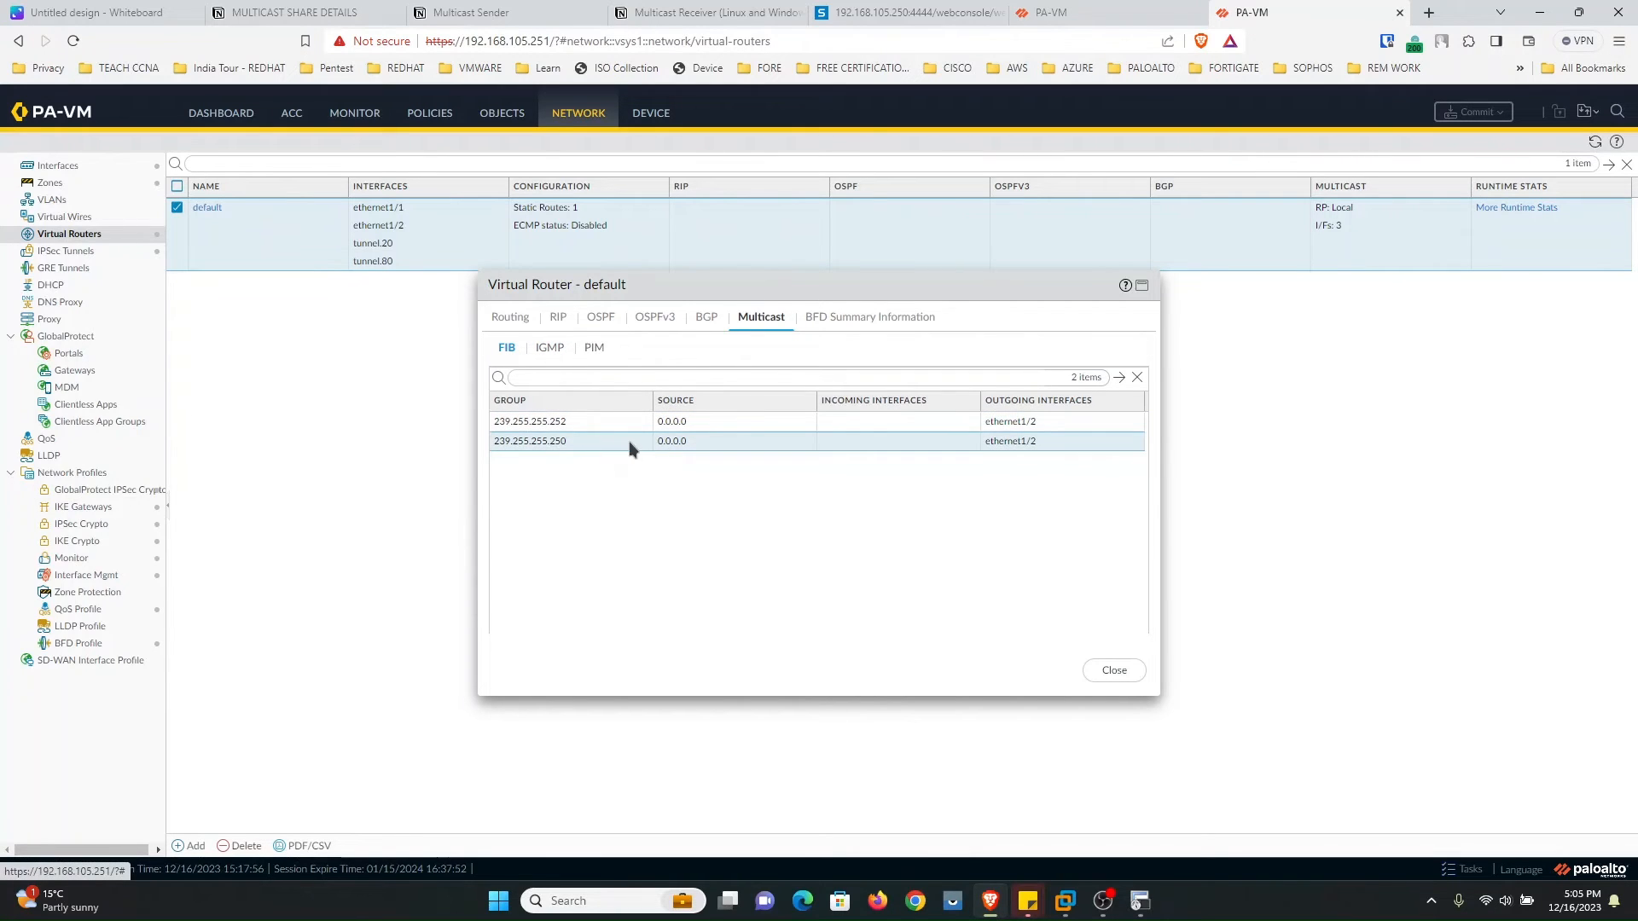
Step: Check the router's IGMP group membership and the PIM group mapping for 239.0.0.0/8
{"action": "left_click", "coordinate": [544, 346]}
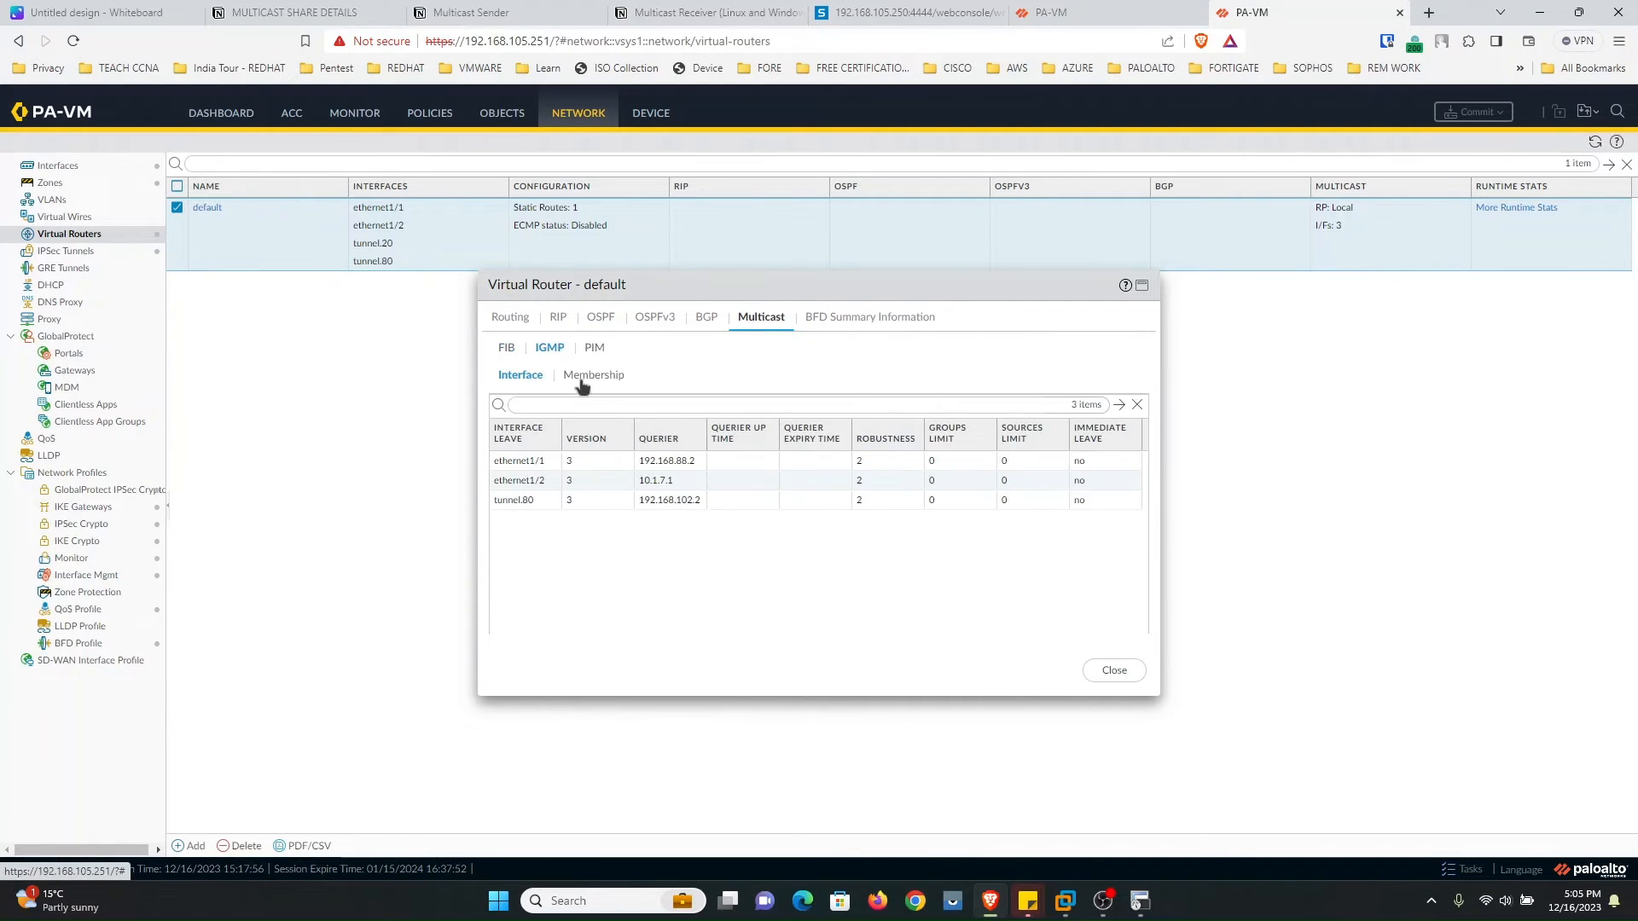
{"action": "left_click", "coordinate": [580, 380]}
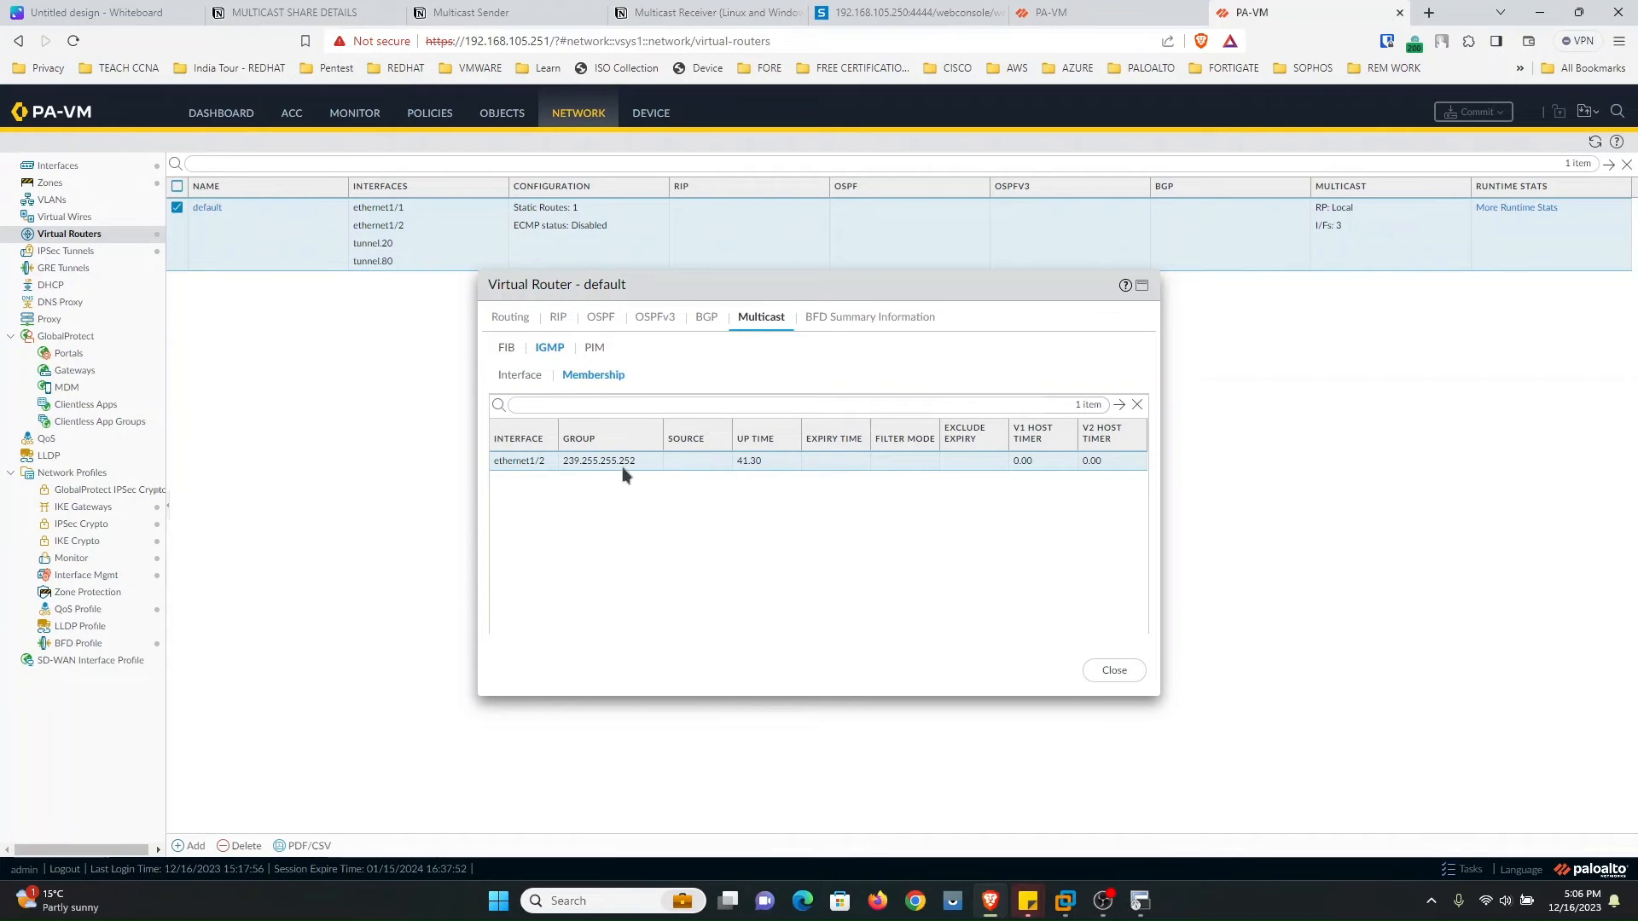
{"action": "left_click", "coordinate": [596, 343]}
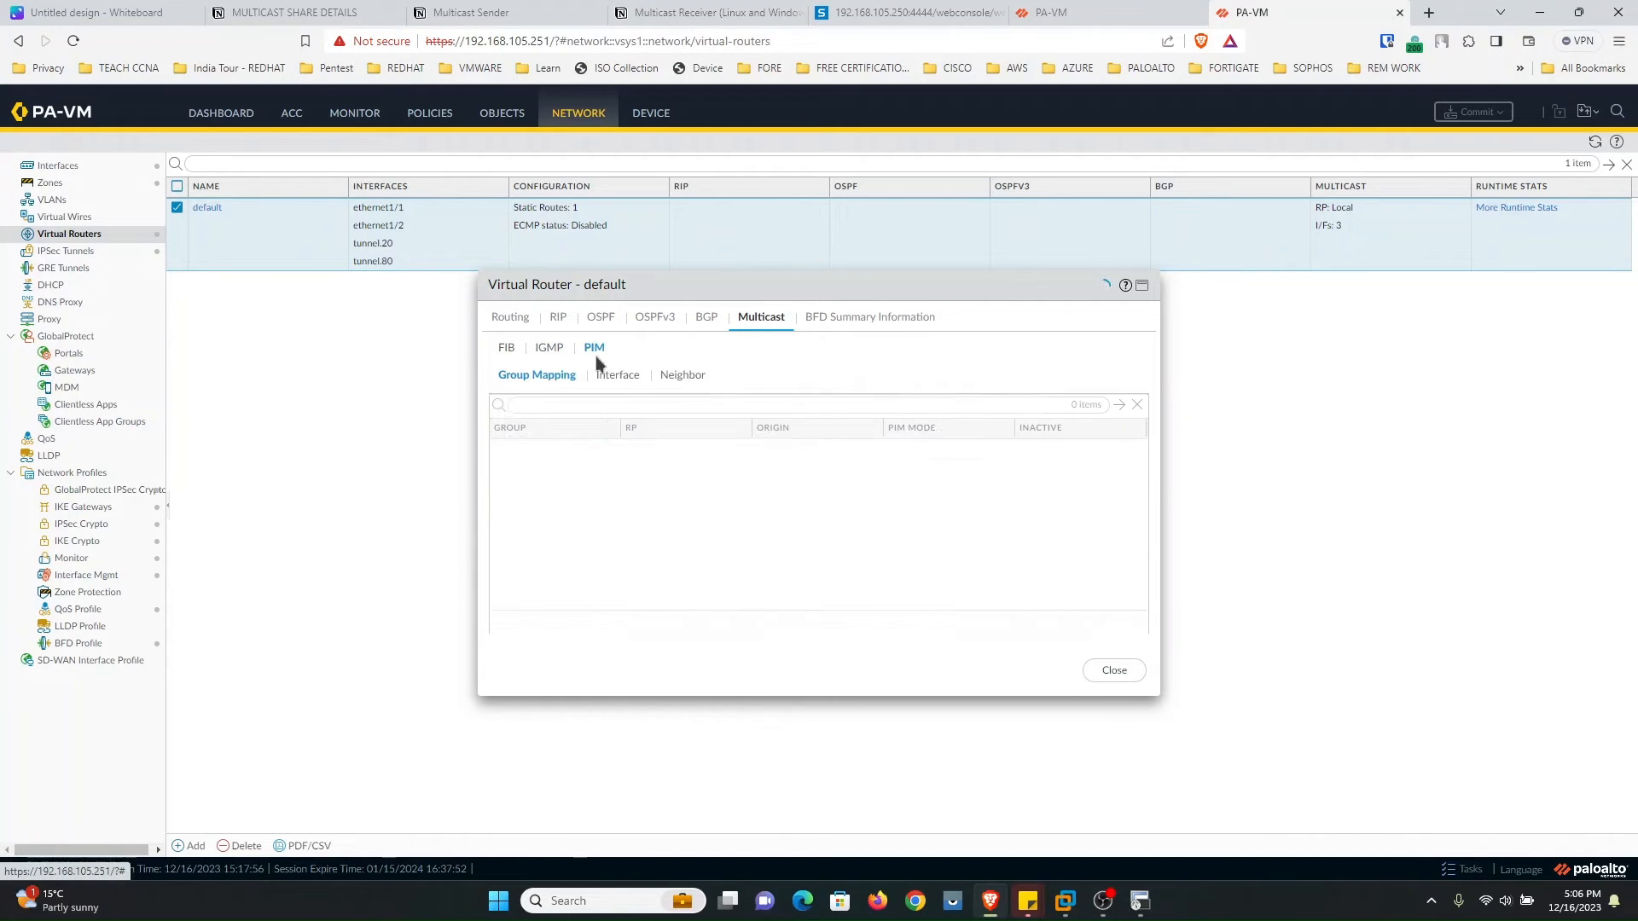
{"action": "left_click", "coordinate": [528, 465]}
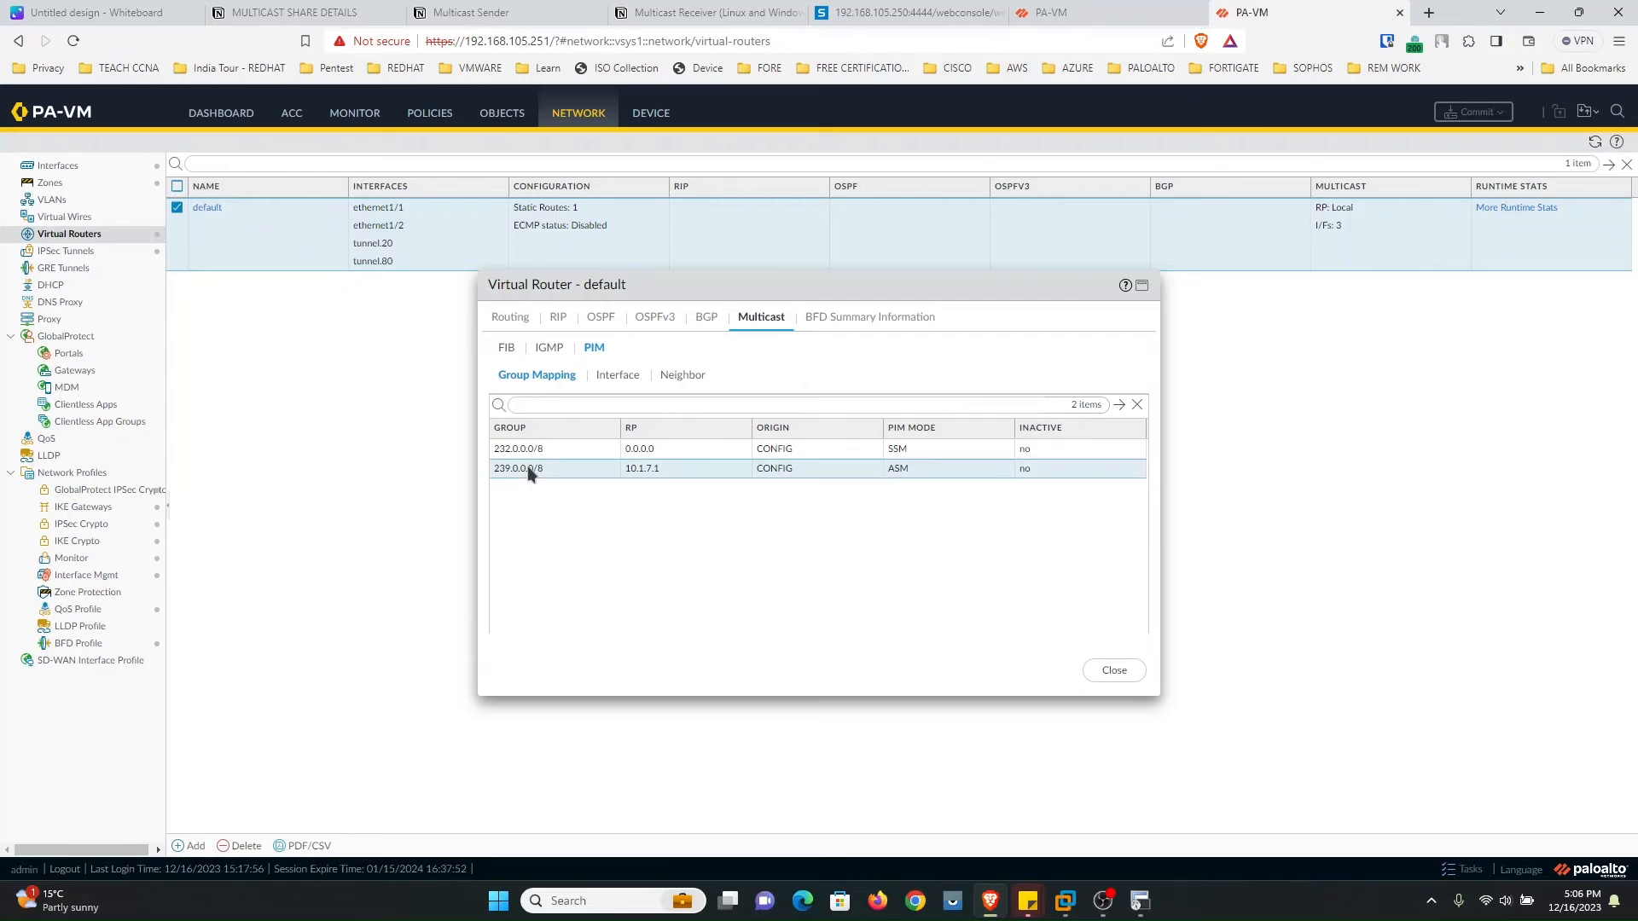
Step: Check the default router's PIM interfaces and neighbors, and its multicast forwarding entries
{"action": "left_click", "coordinate": [615, 377]}
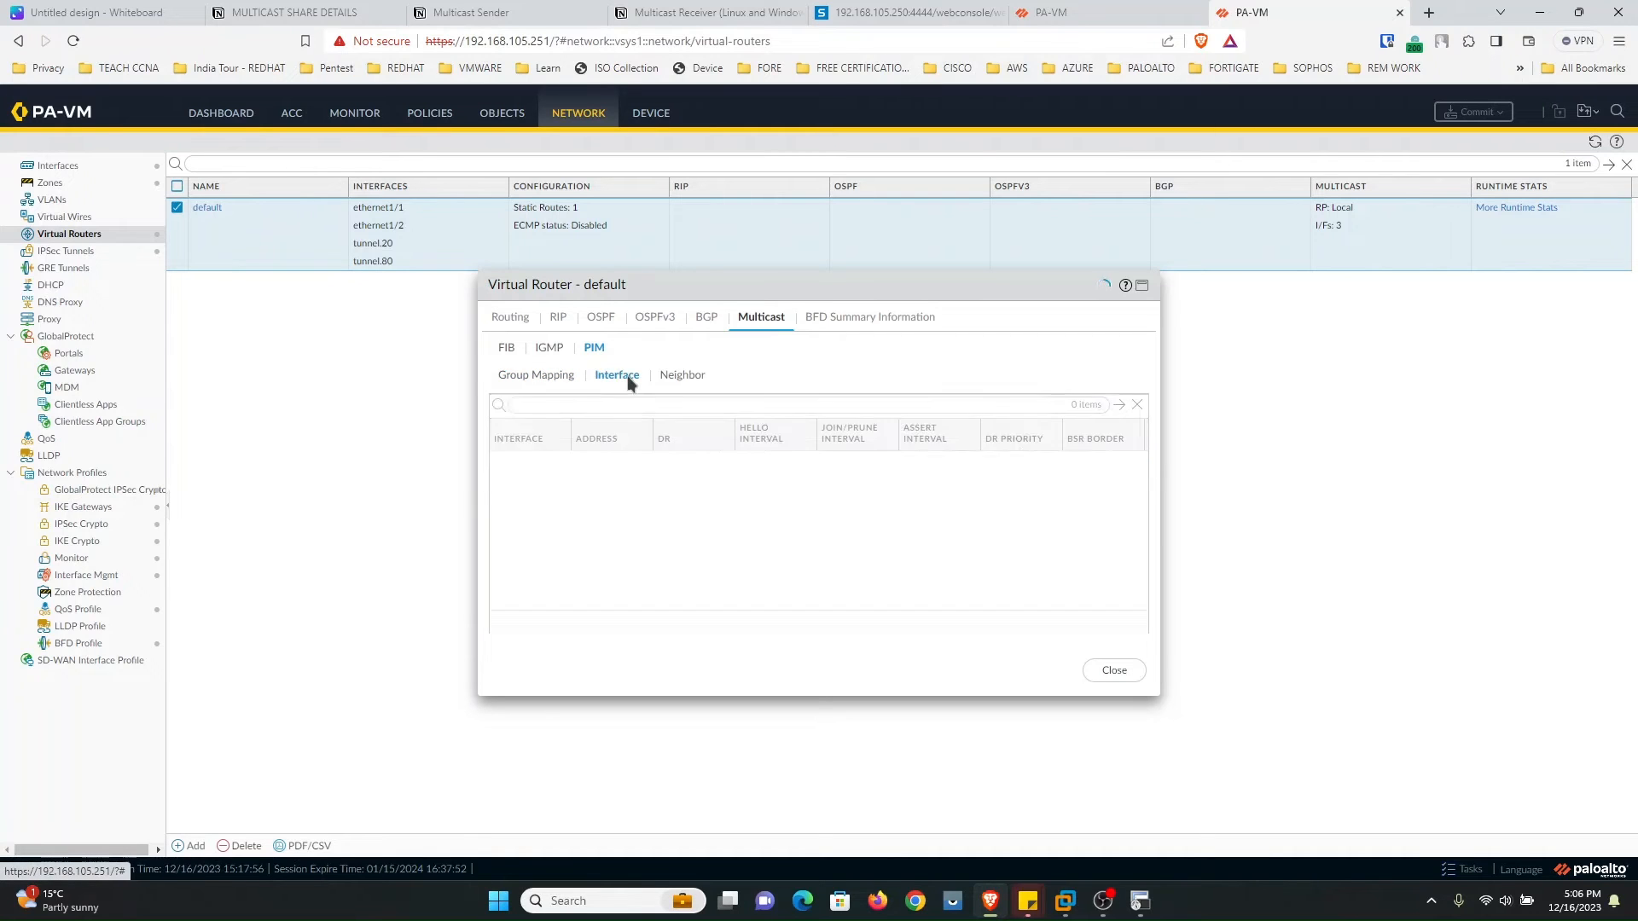
{"action": "left_click", "coordinate": [693, 382]}
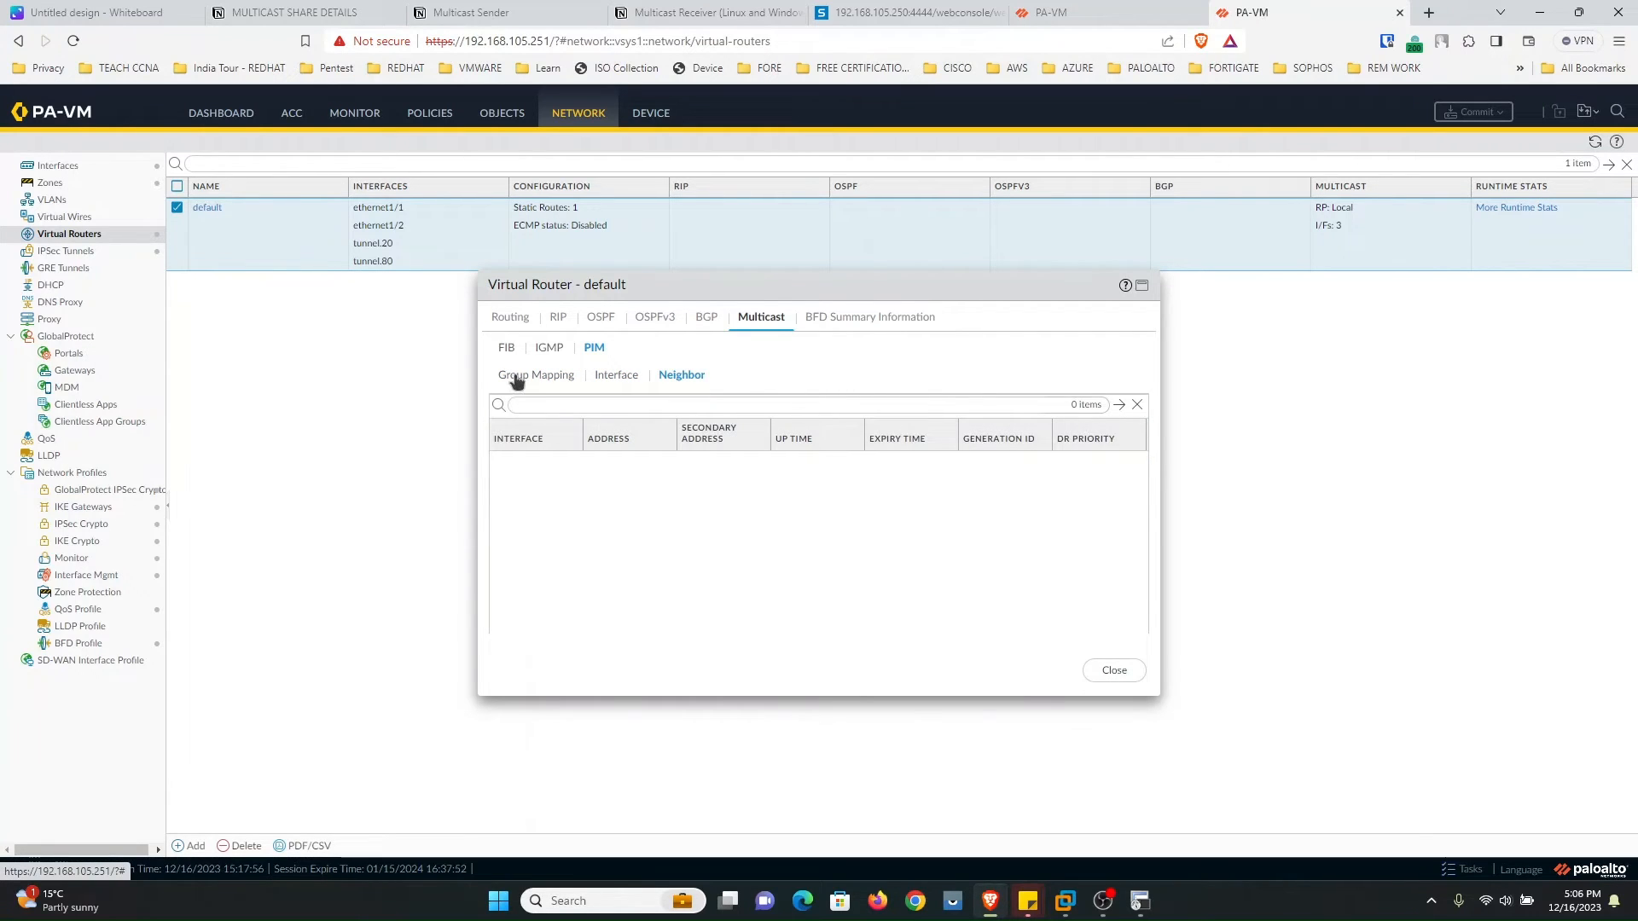
{"action": "left_click", "coordinate": [508, 349]}
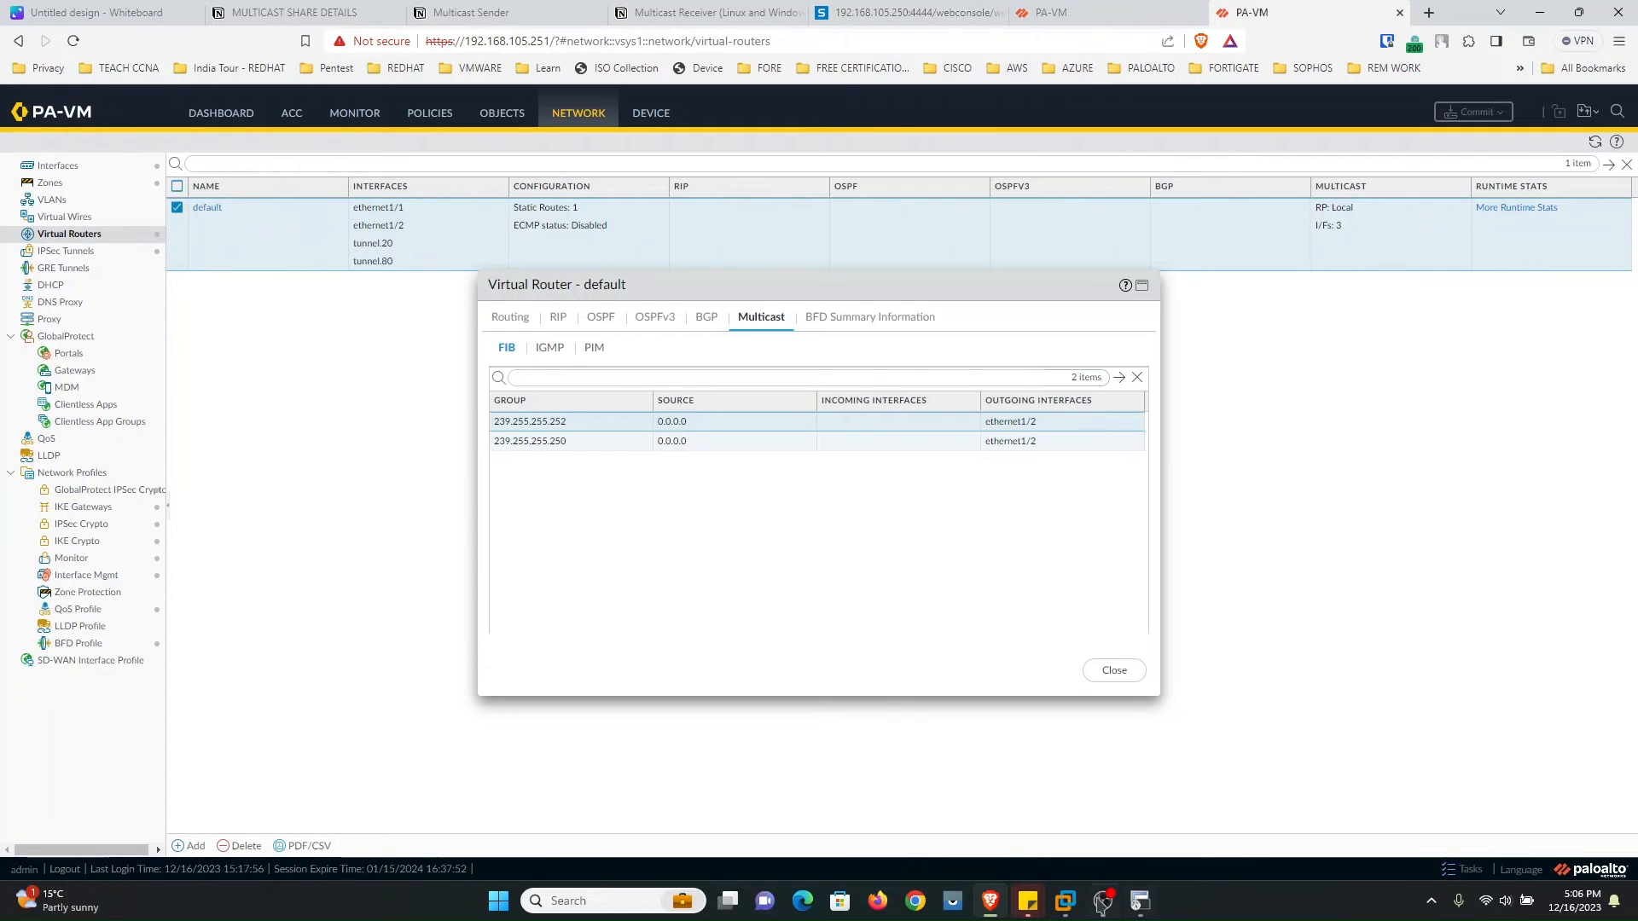
Step: Switch to the MULTICAST-LAB-PC virtual machine and open a Command Prompt (cmd)
{"action": "mouse_move", "coordinate": [1064, 901]}
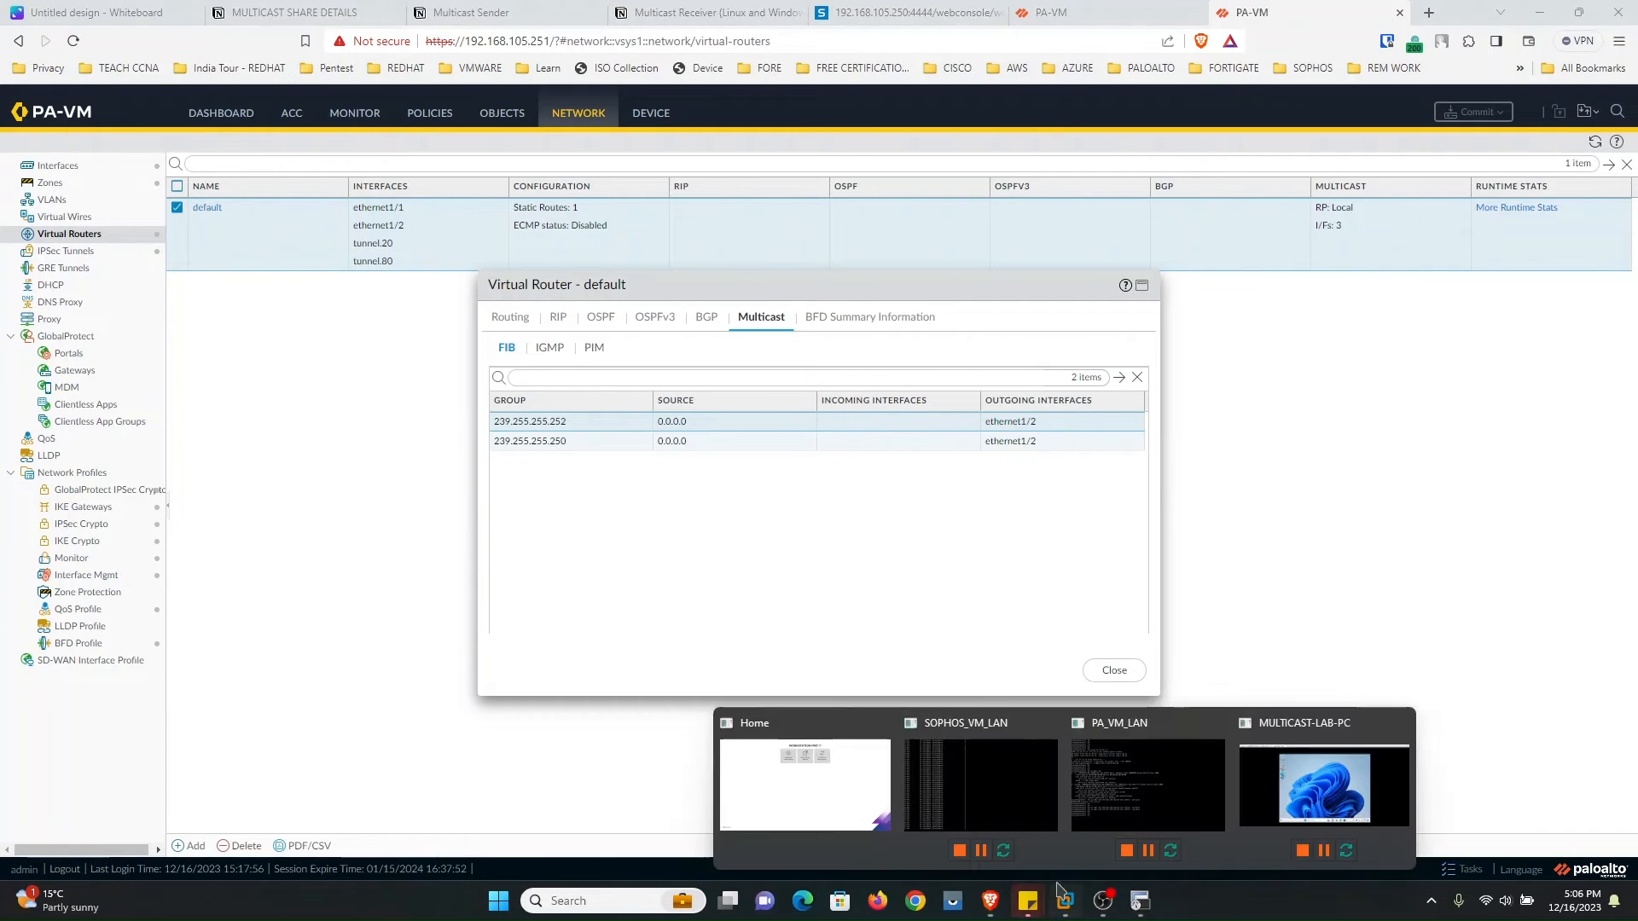
{"action": "left_click", "coordinate": [1343, 785]}
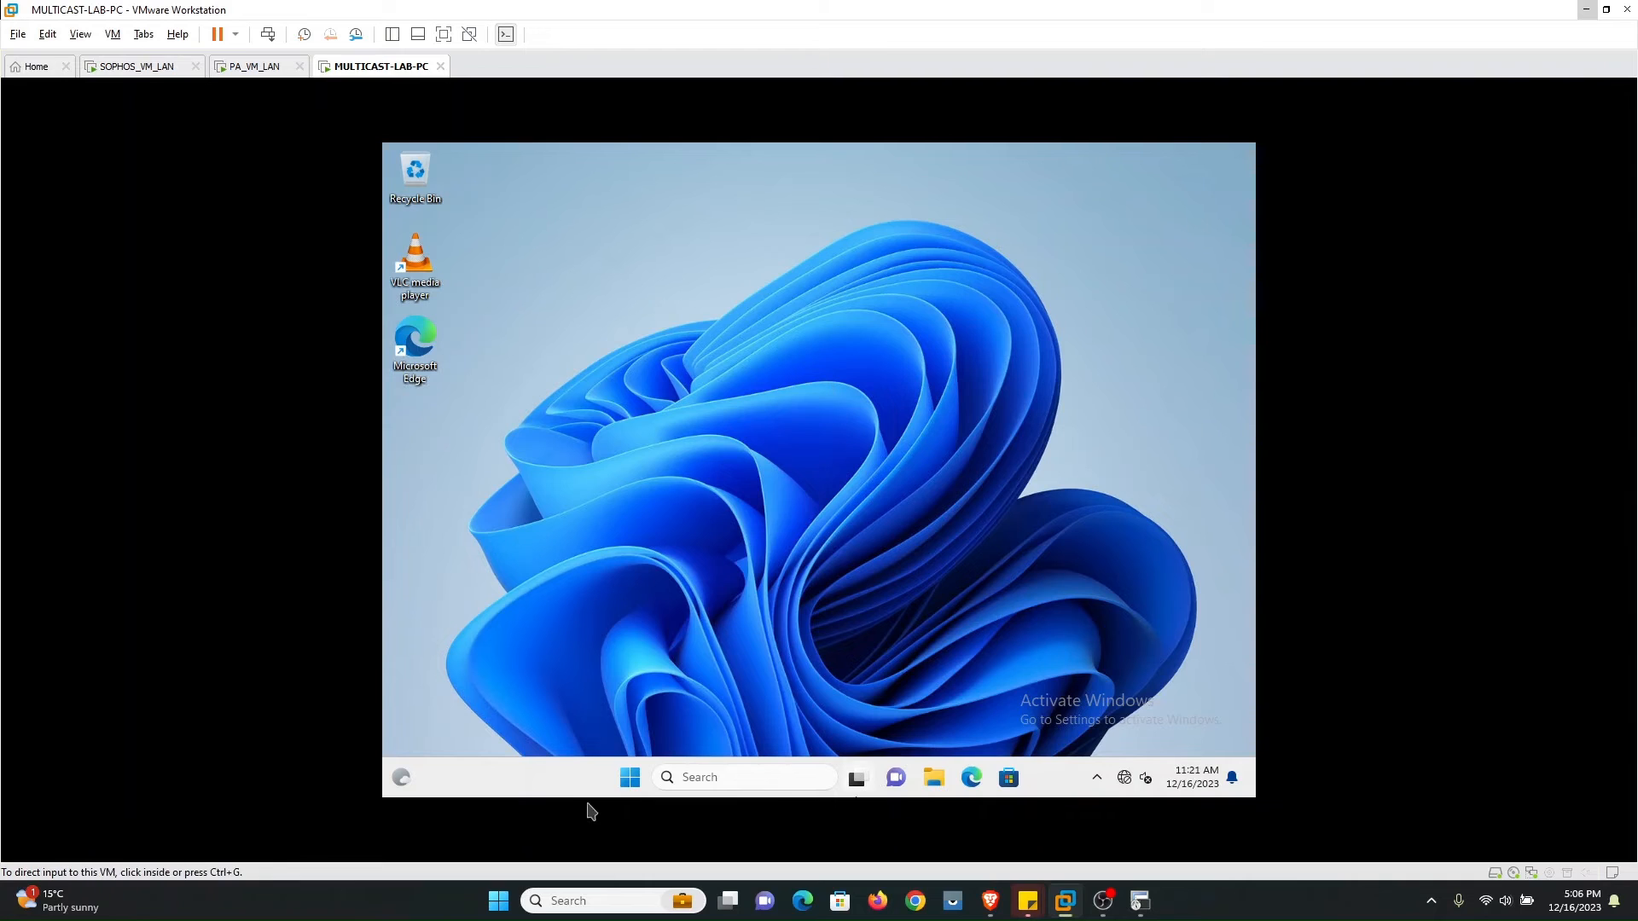
{"action": "left_click", "coordinate": [631, 778]}
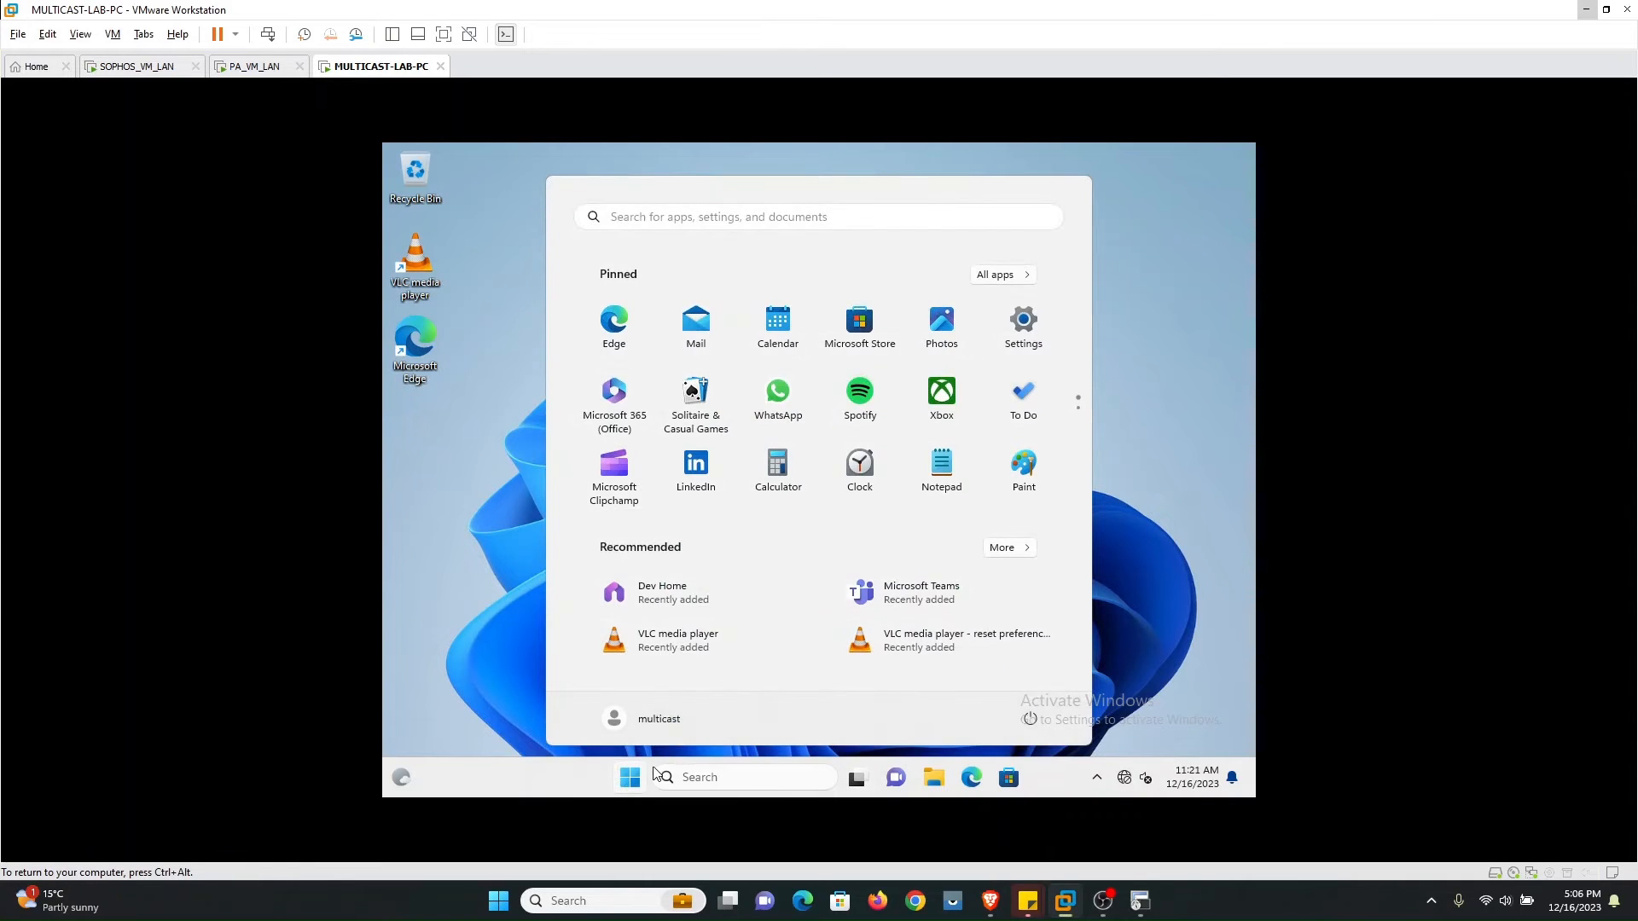
{"action": "type", "text": "cmd"}
{"action": "key", "text": "Return"}
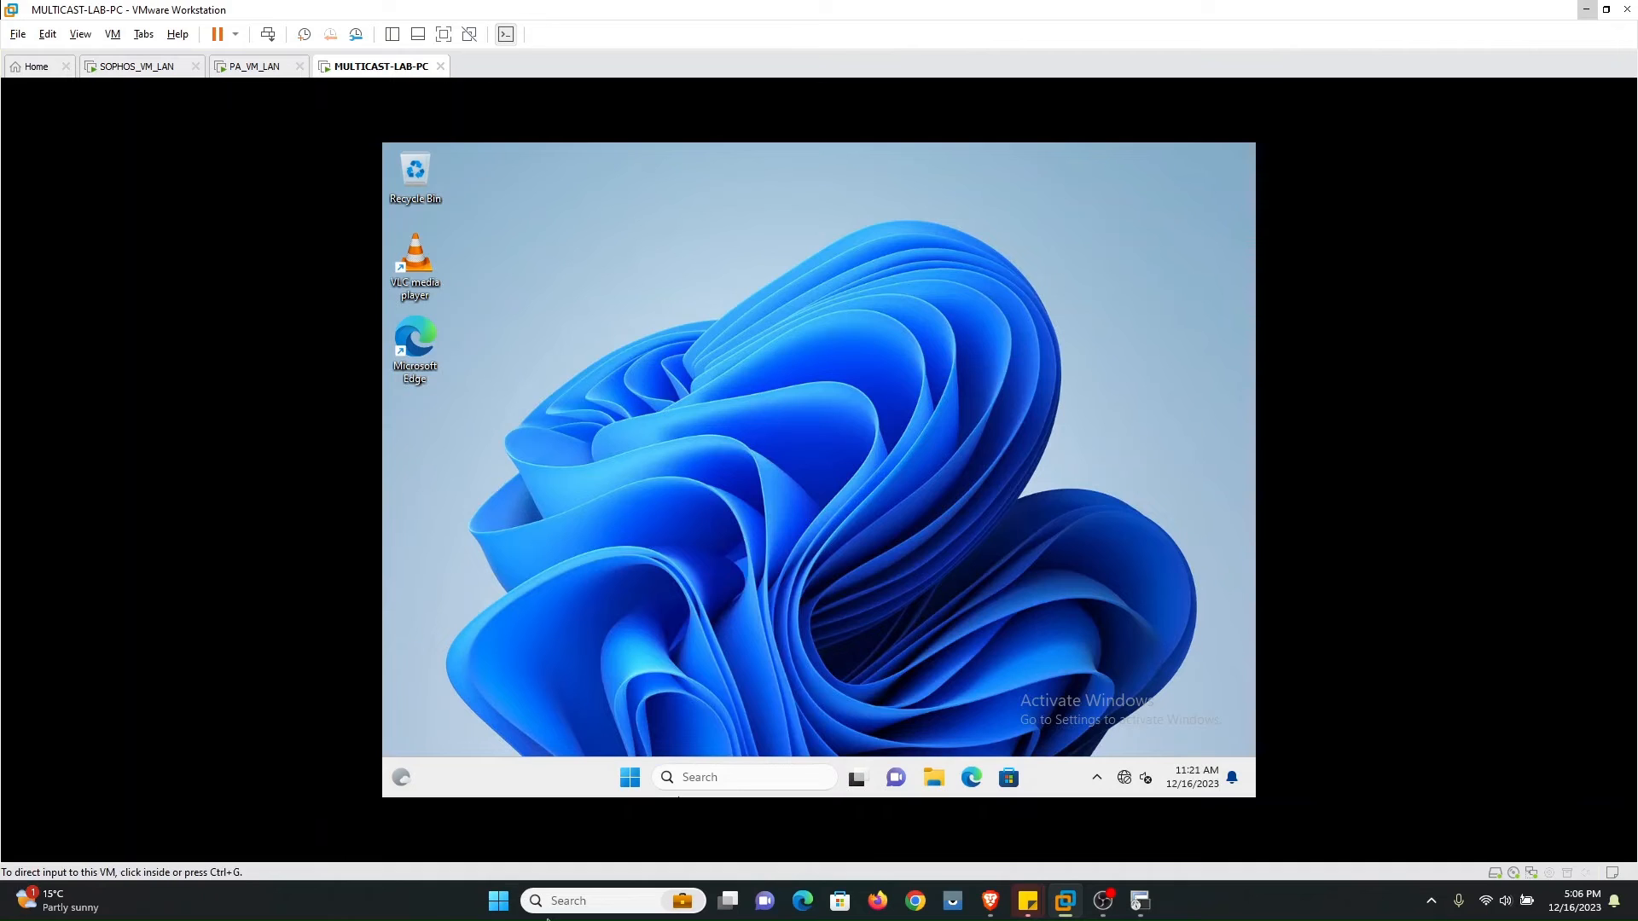
Step: Look up the Windows multicast status command in the Multicast Receiver notes and run netsh interface ip show joins on MULTICAST-LAB-PC
{"action": "left_click", "coordinate": [990, 902]}
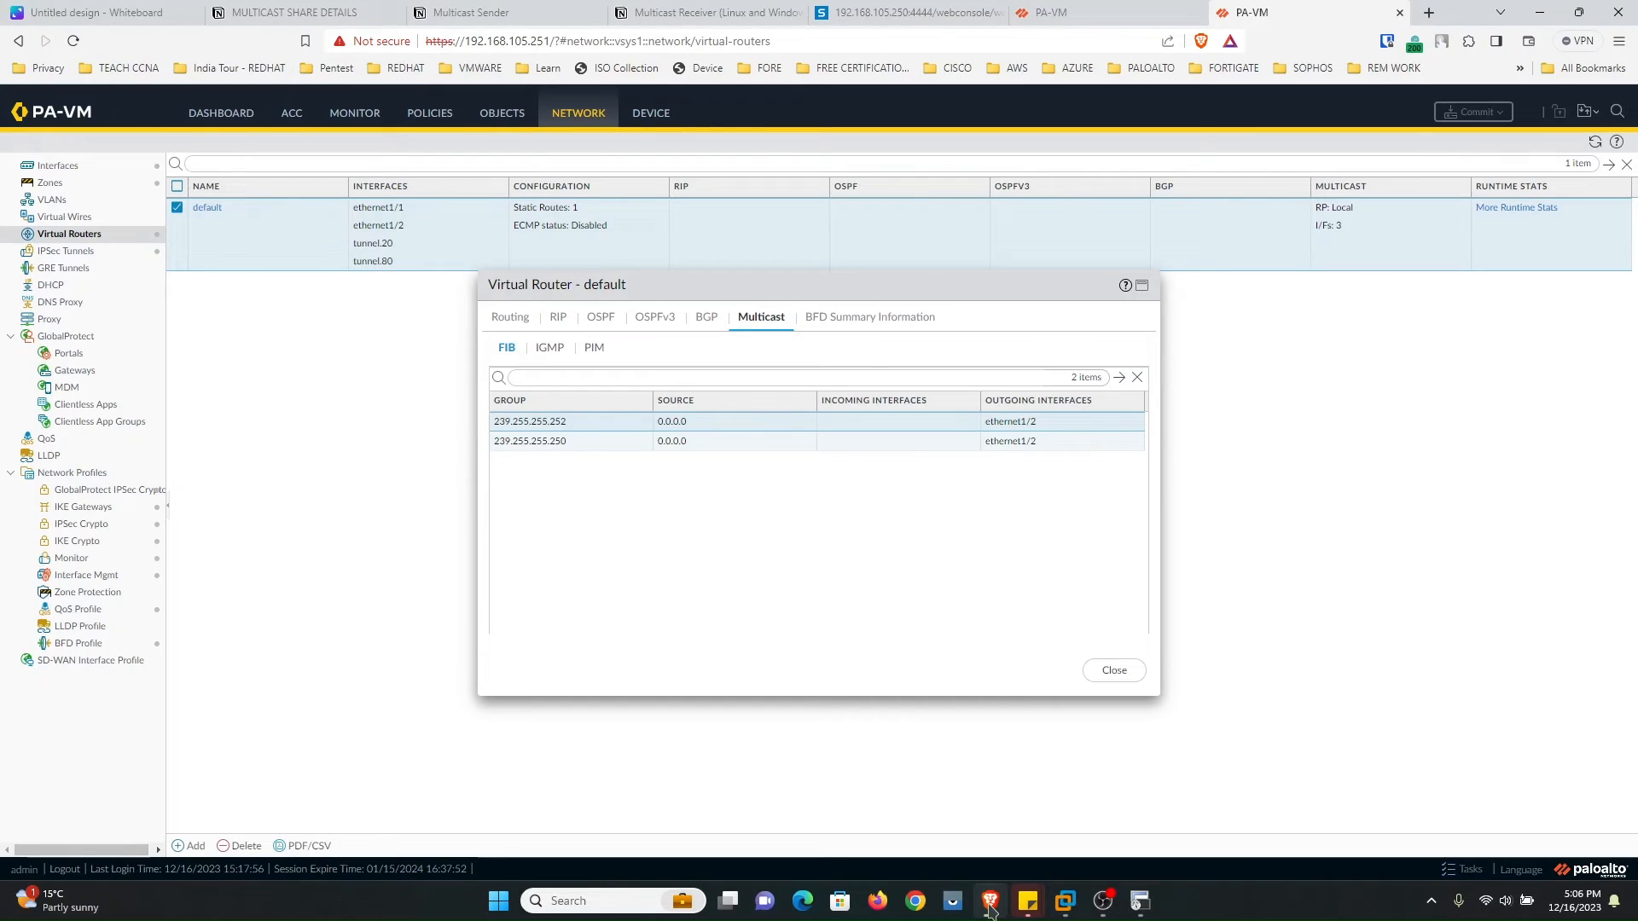
{"action": "left_click", "coordinate": [676, 7]}
{"action": "scroll", "coordinate": [474, 616], "scroll_direction": "down", "scroll_amount": 20}
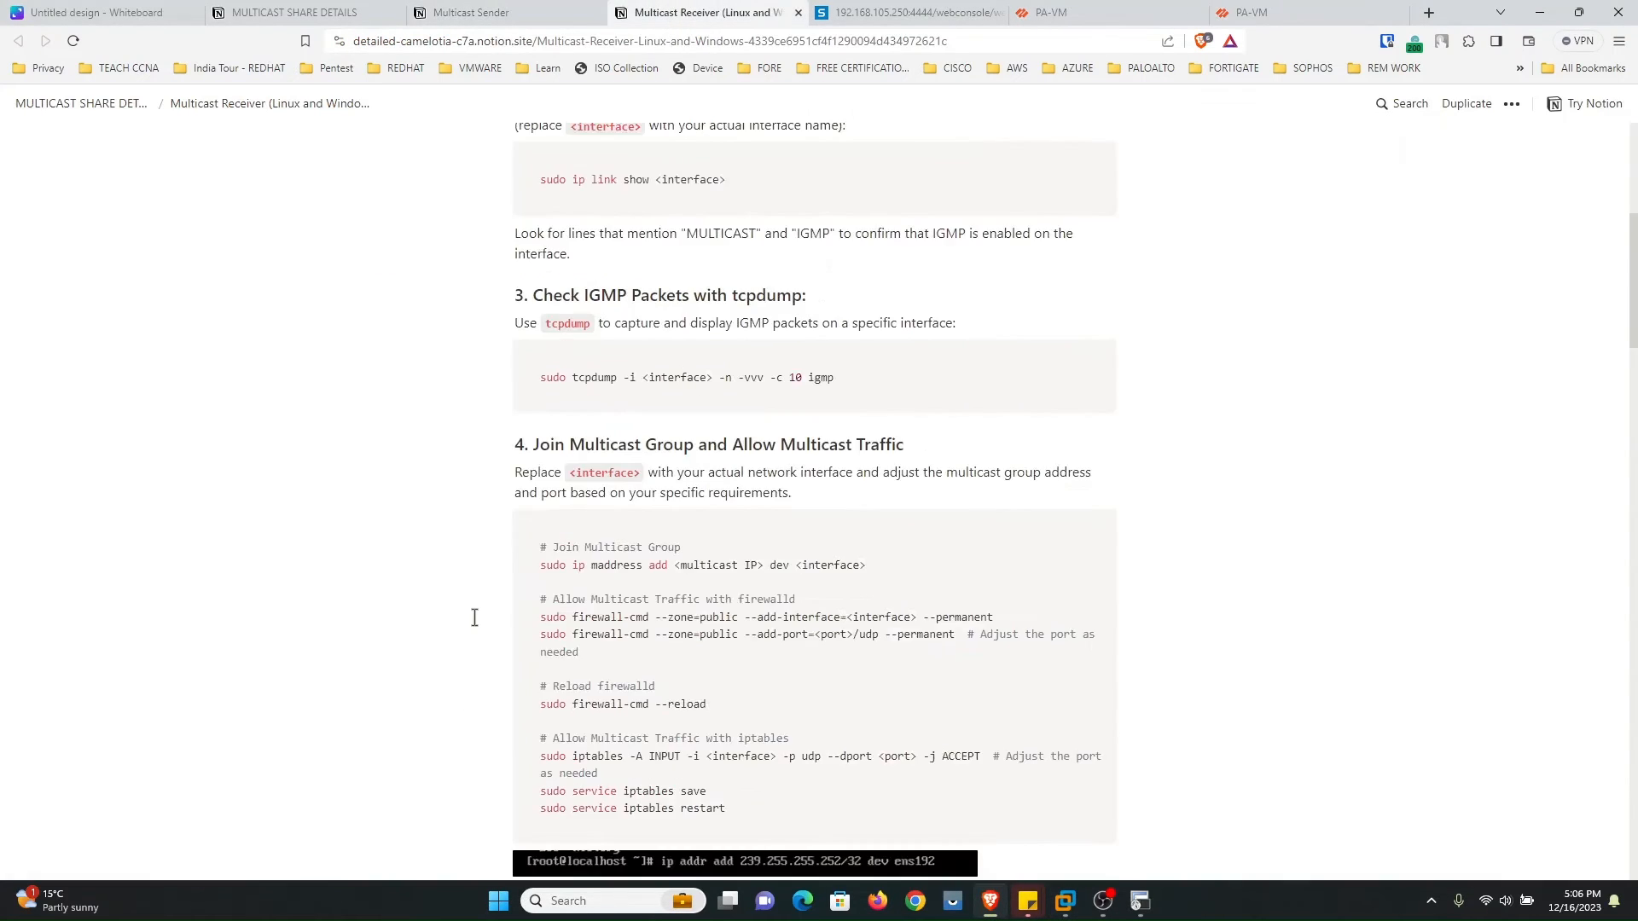
{"action": "scroll", "coordinate": [471, 614], "scroll_direction": "down", "scroll_amount": 6}
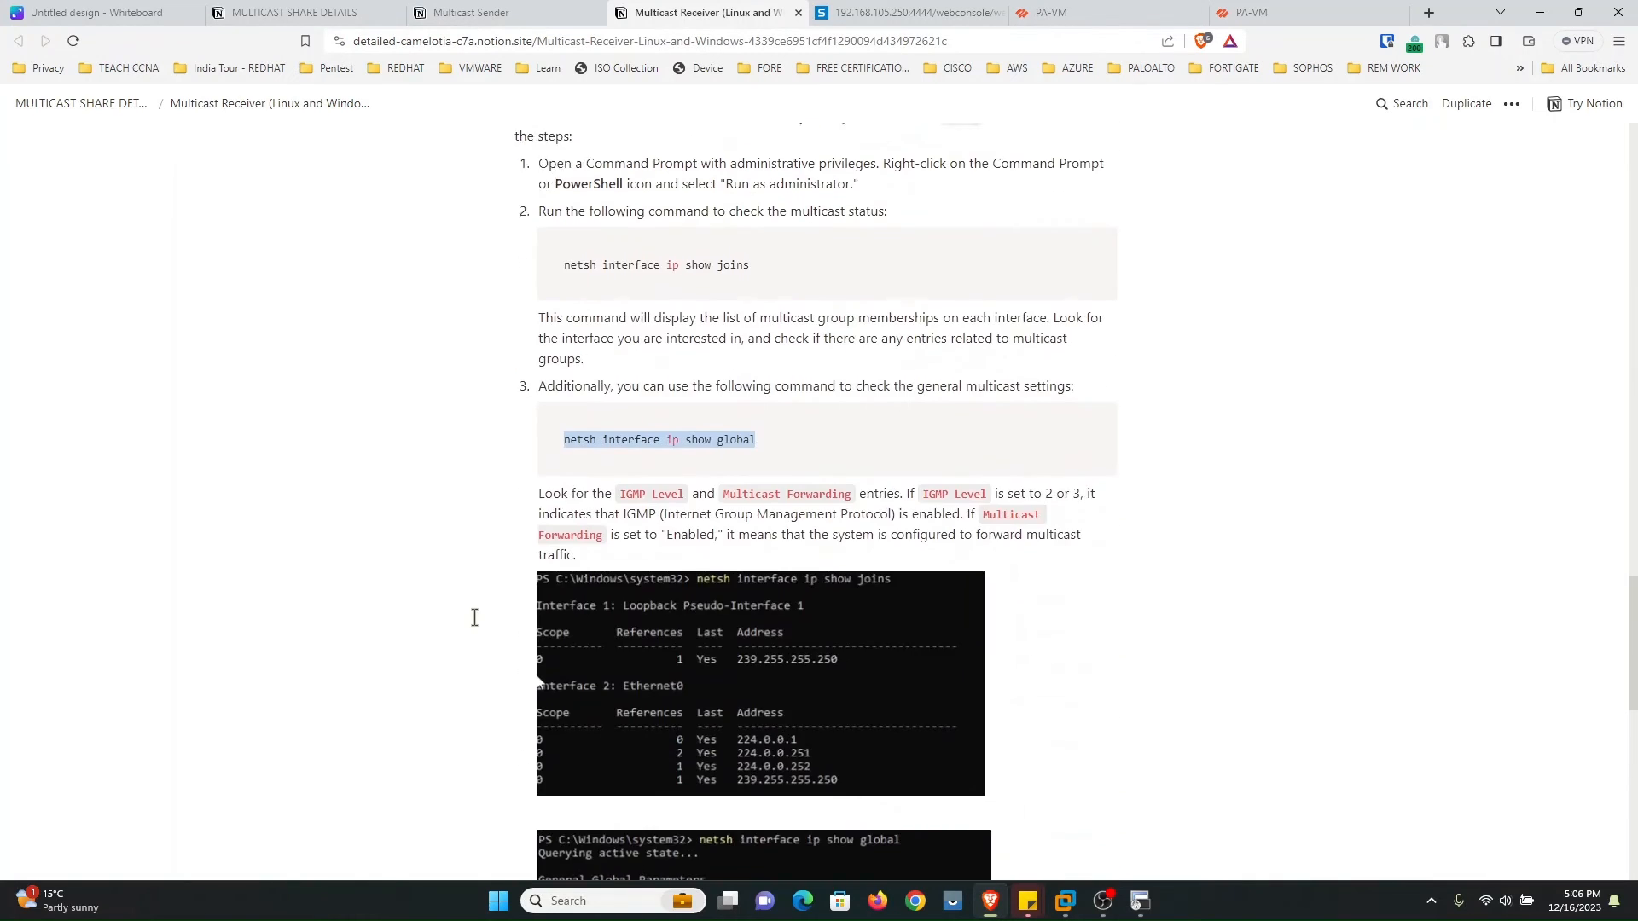
{"action": "scroll", "coordinate": [473, 597], "scroll_direction": "up", "scroll_amount": 1}
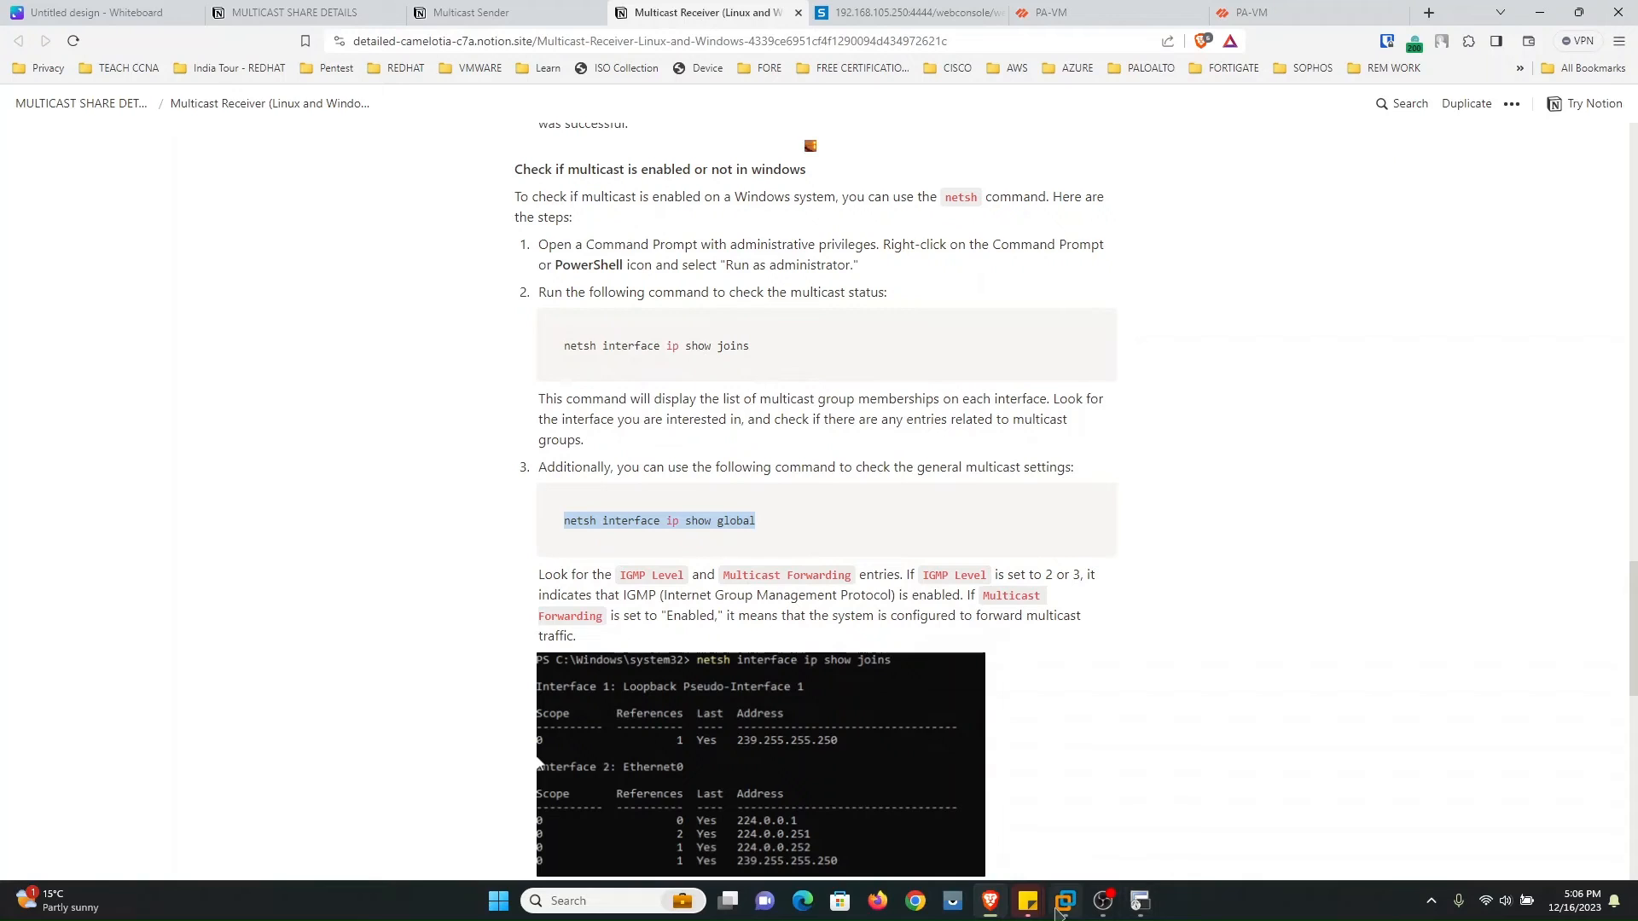
{"action": "mouse_move", "coordinate": [1064, 904]}
{"action": "left_click", "coordinate": [1292, 781]}
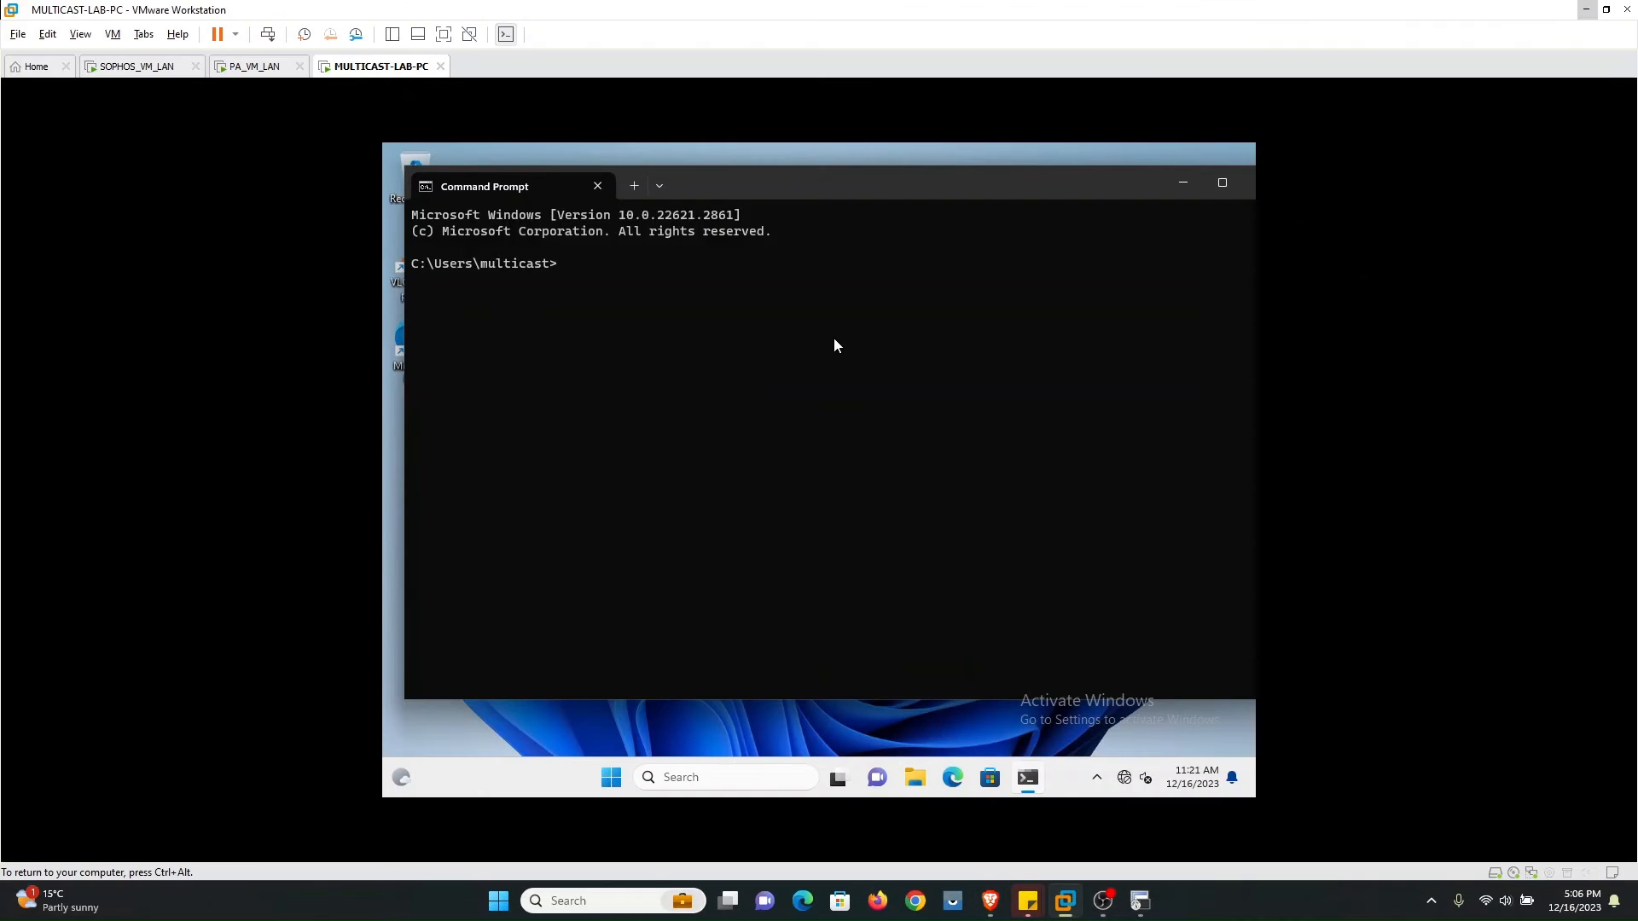
{"action": "type", "text": "netsh interface ip show joins"}
{"action": "key", "text": "Return"}
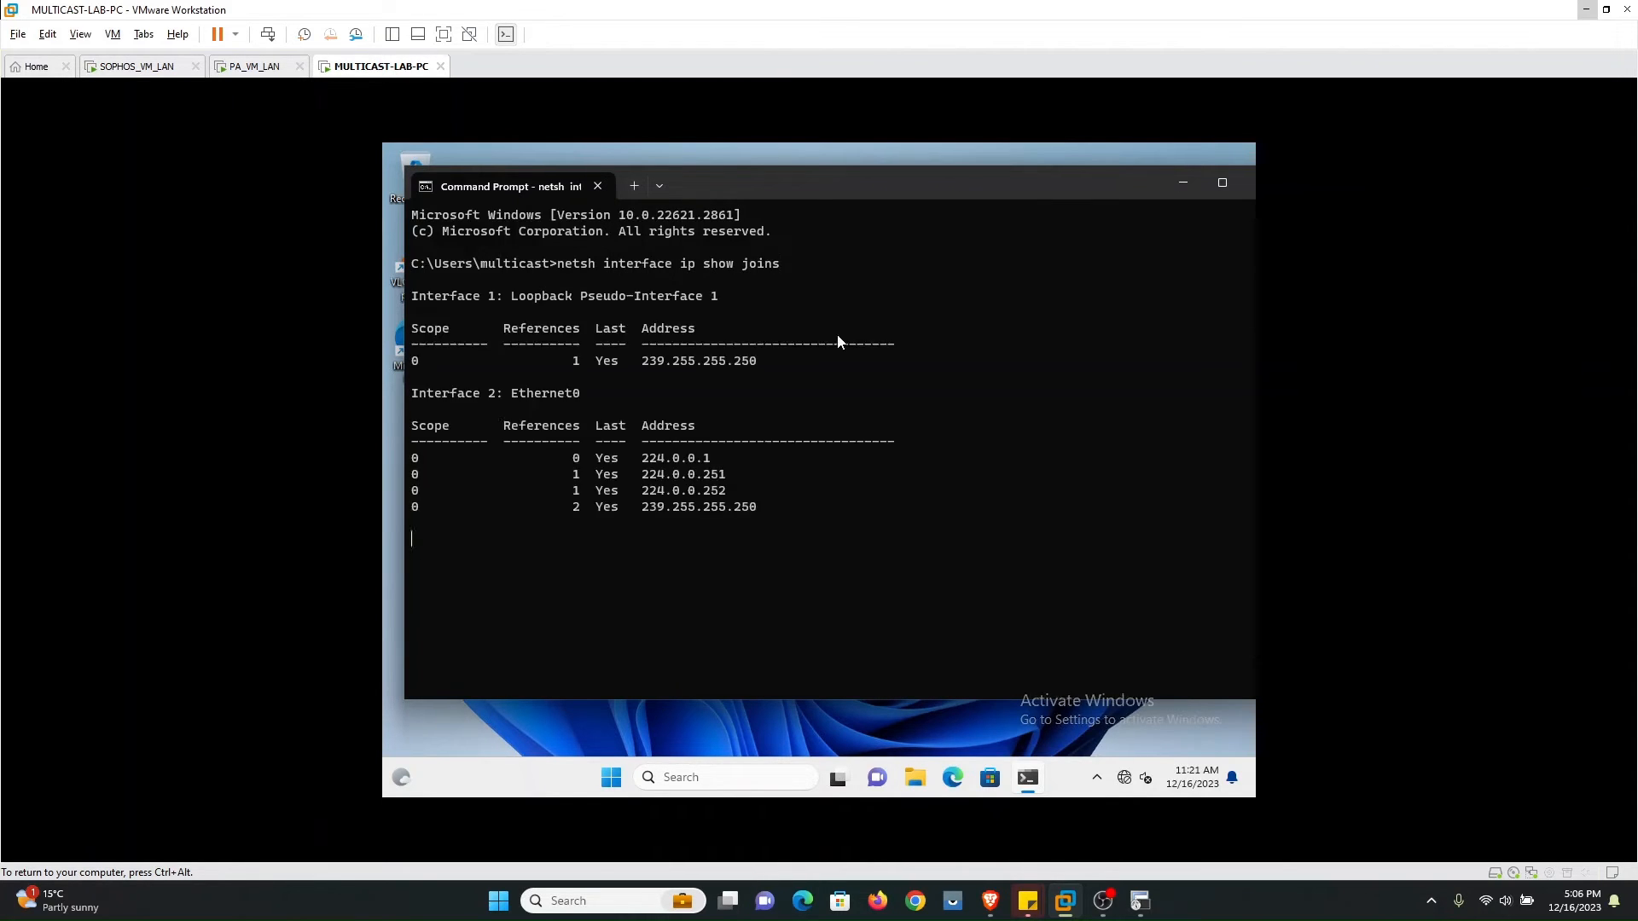
{"action": "left_click_drag", "start_coordinate": [762, 508], "coordinate": [641, 513]}
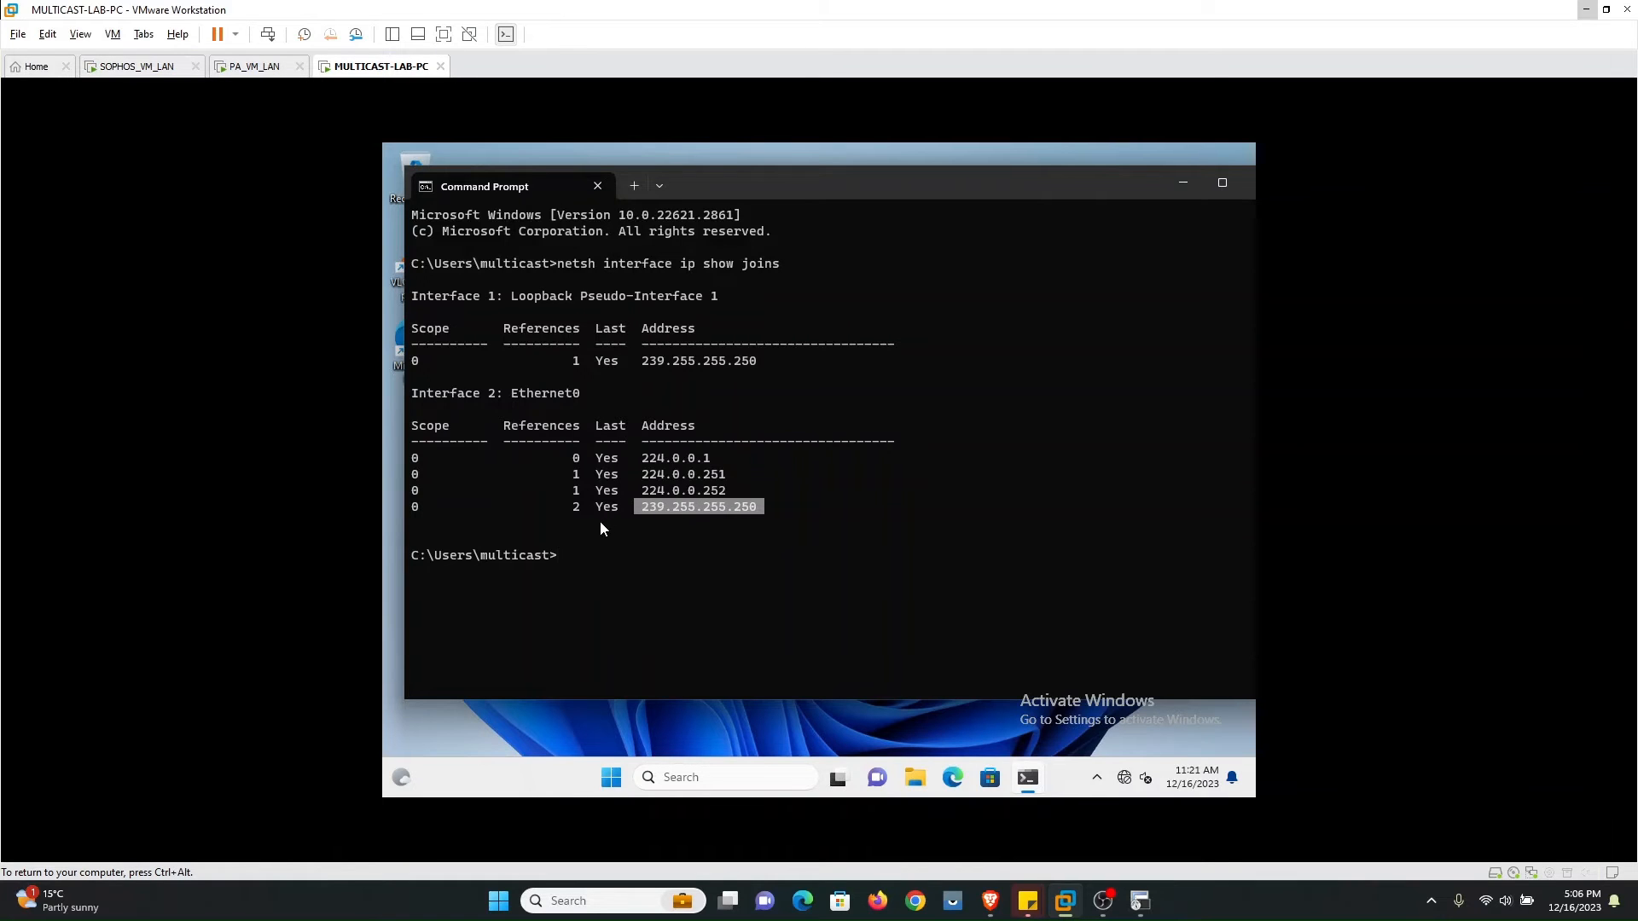
Step: Consult the receiver notes, then run netsh interface ip show global on MULTICAST-LAB-PC and review its multicast settings
{"action": "left_click", "coordinate": [991, 902]}
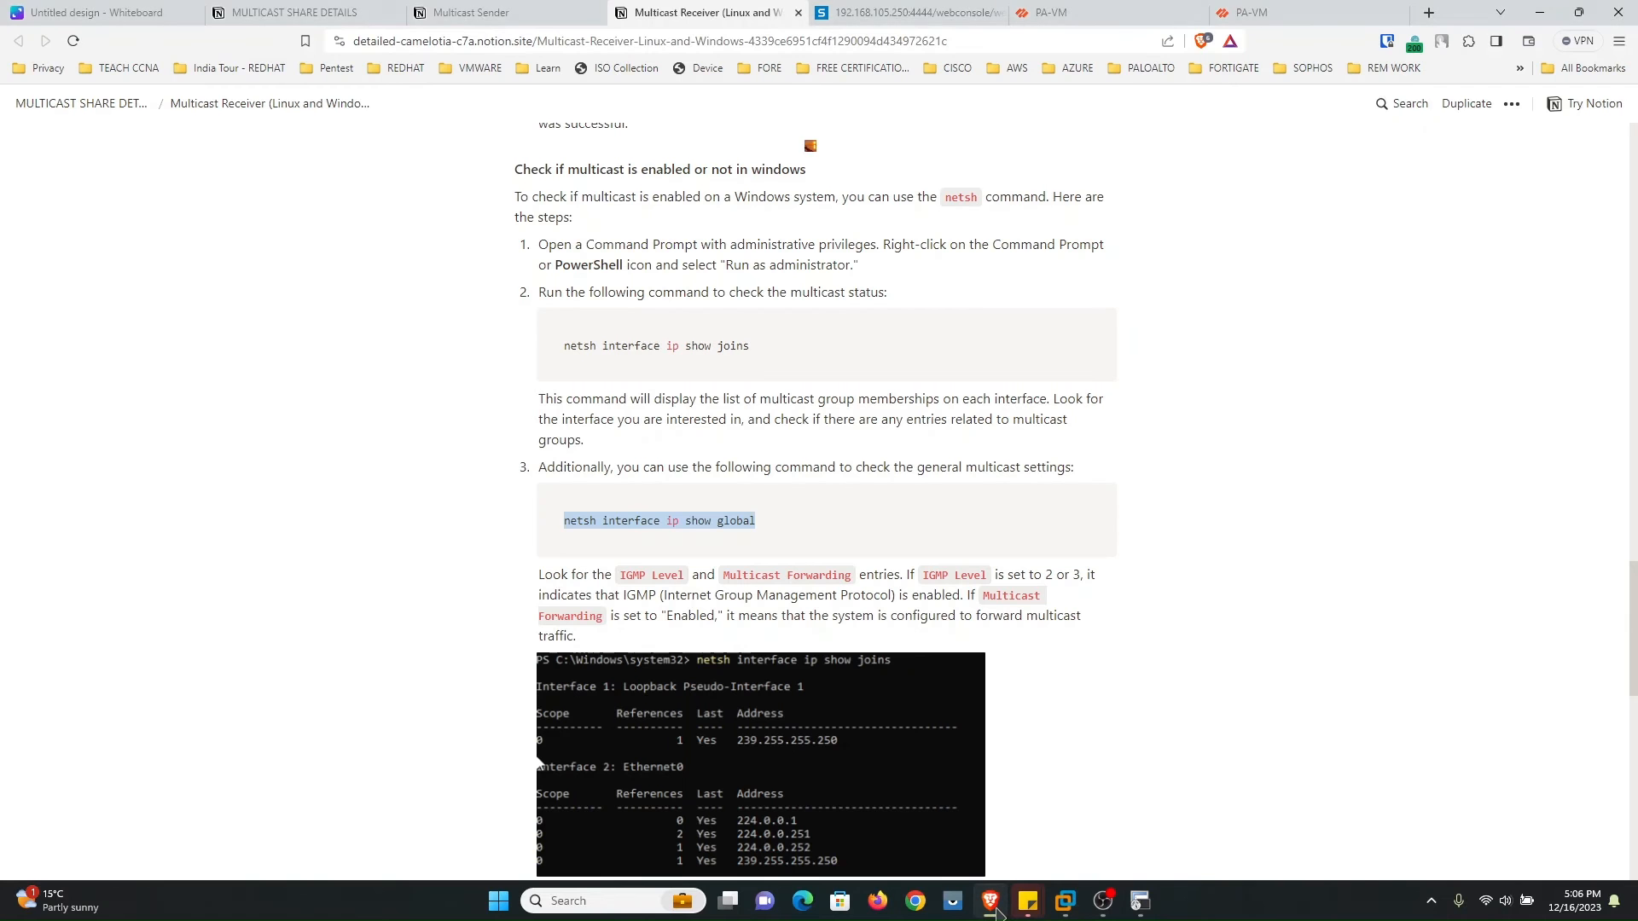
{"action": "scroll", "coordinate": [545, 563], "scroll_direction": "down", "scroll_amount": 4}
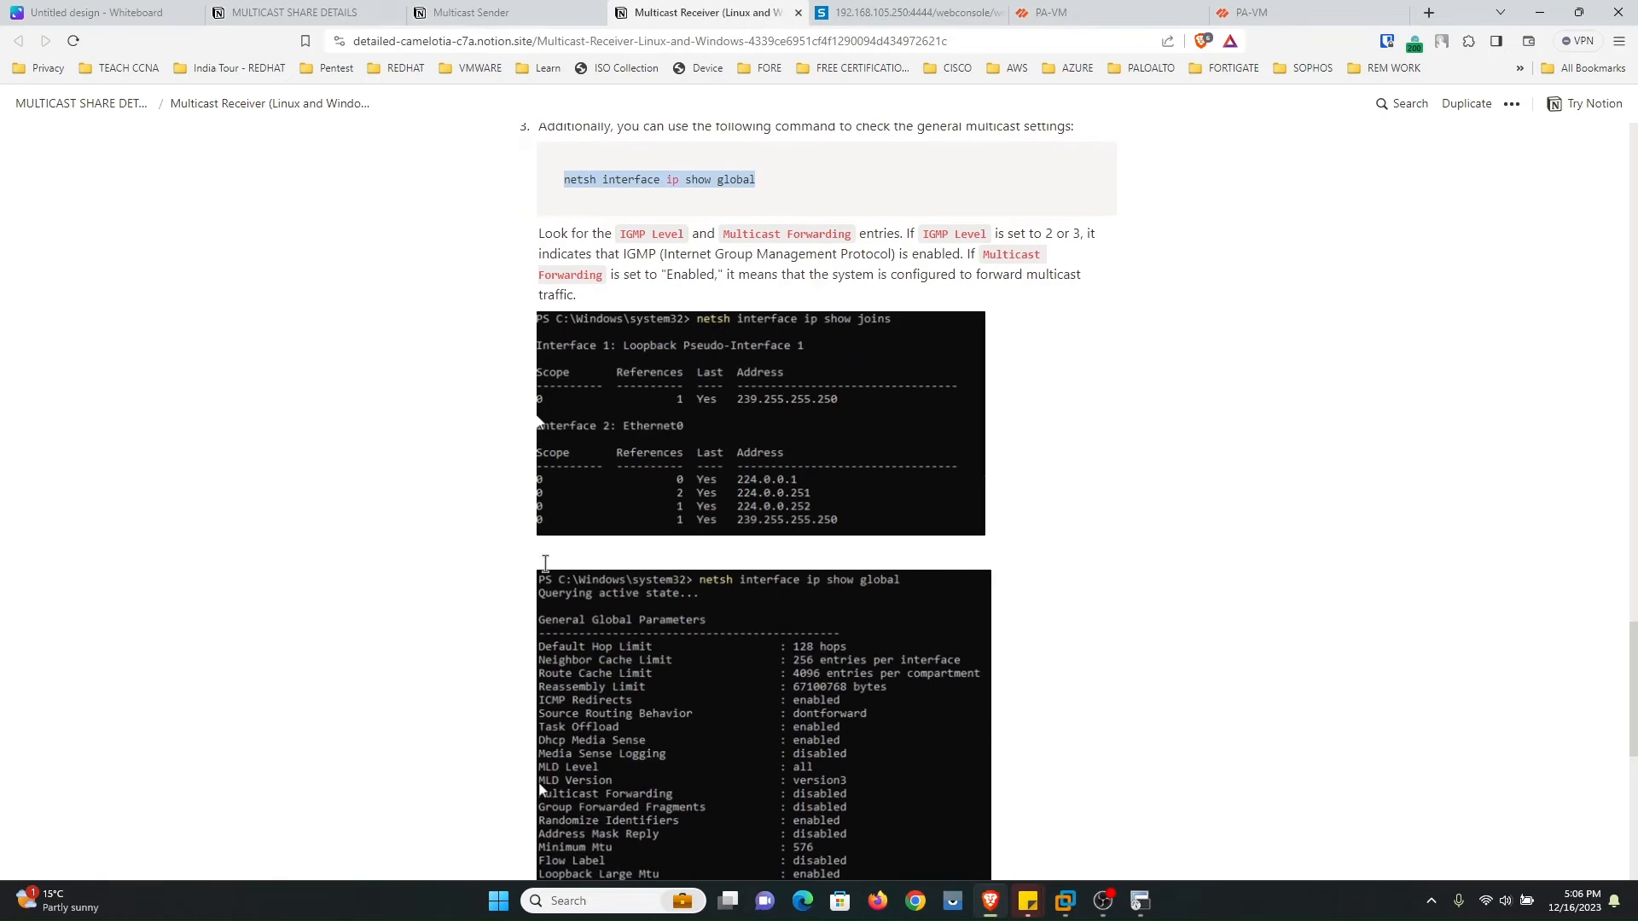
{"action": "scroll", "coordinate": [501, 468], "scroll_direction": "up", "scroll_amount": 5}
{"action": "mouse_move", "coordinate": [1139, 911]}
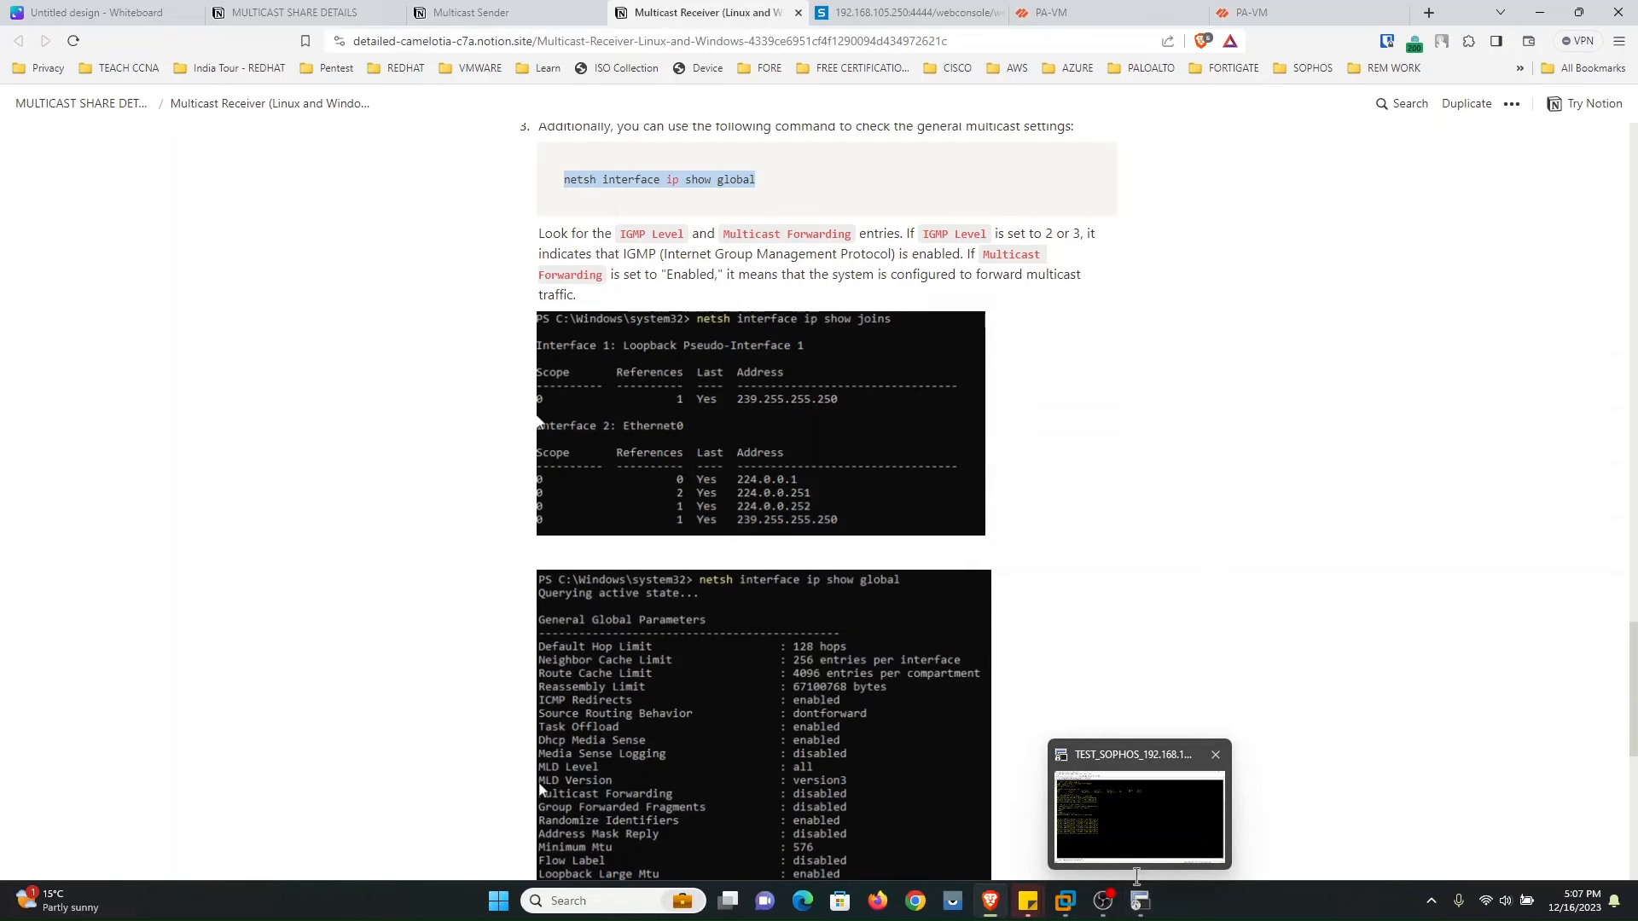
{"action": "mouse_move", "coordinate": [1065, 904]}
{"action": "left_click", "coordinate": [1299, 801]}
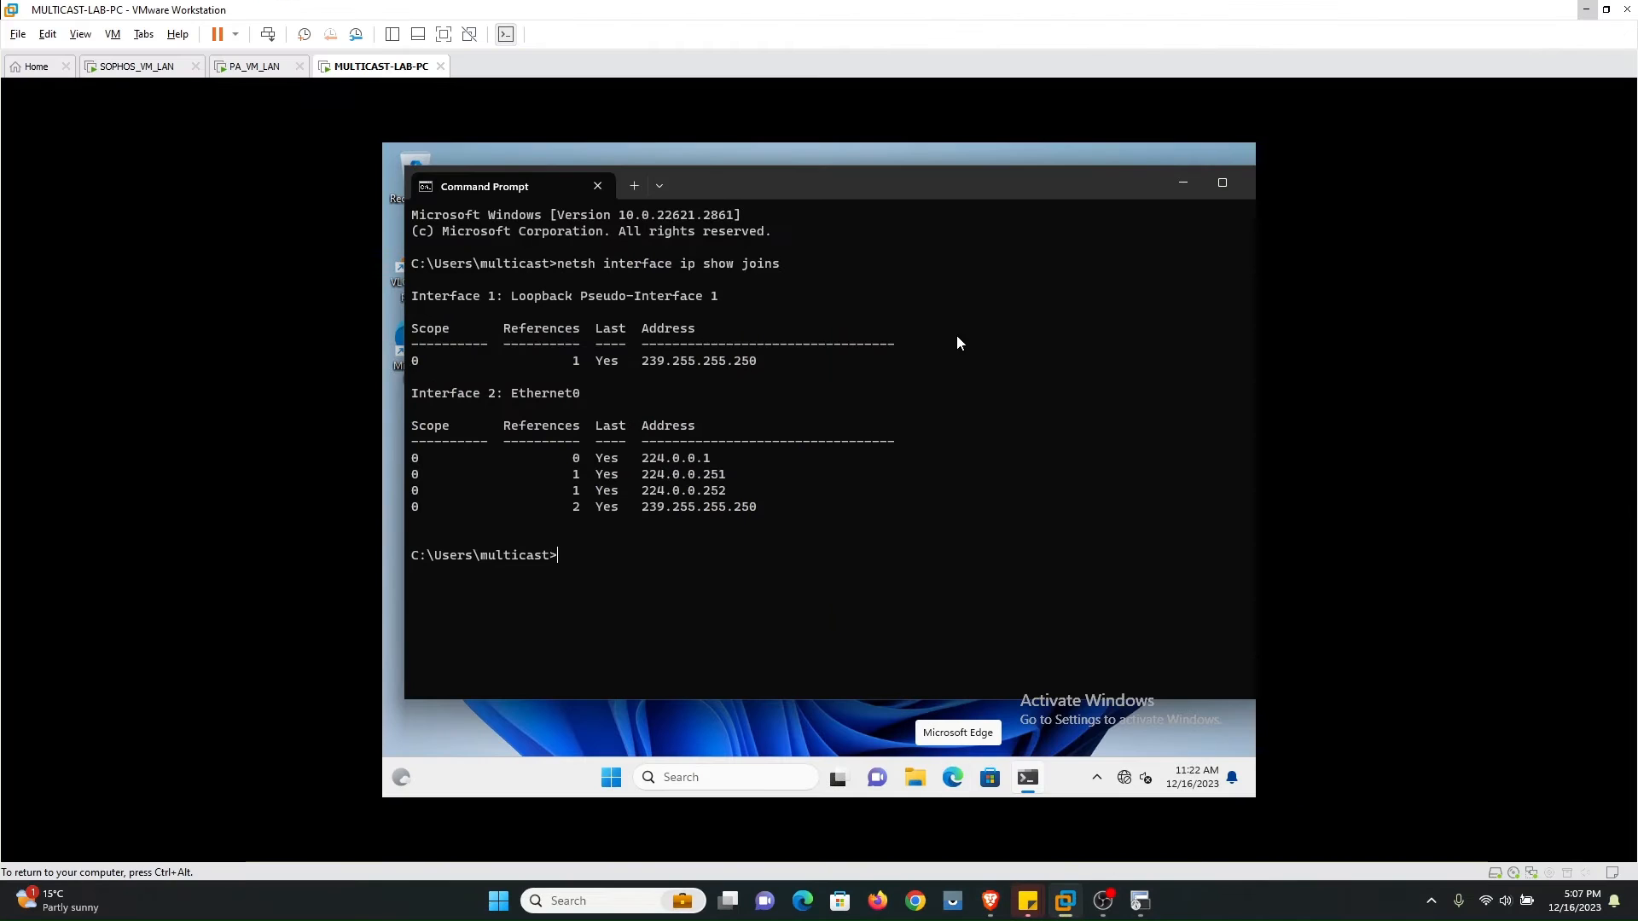
{"action": "key", "text": "Up"}
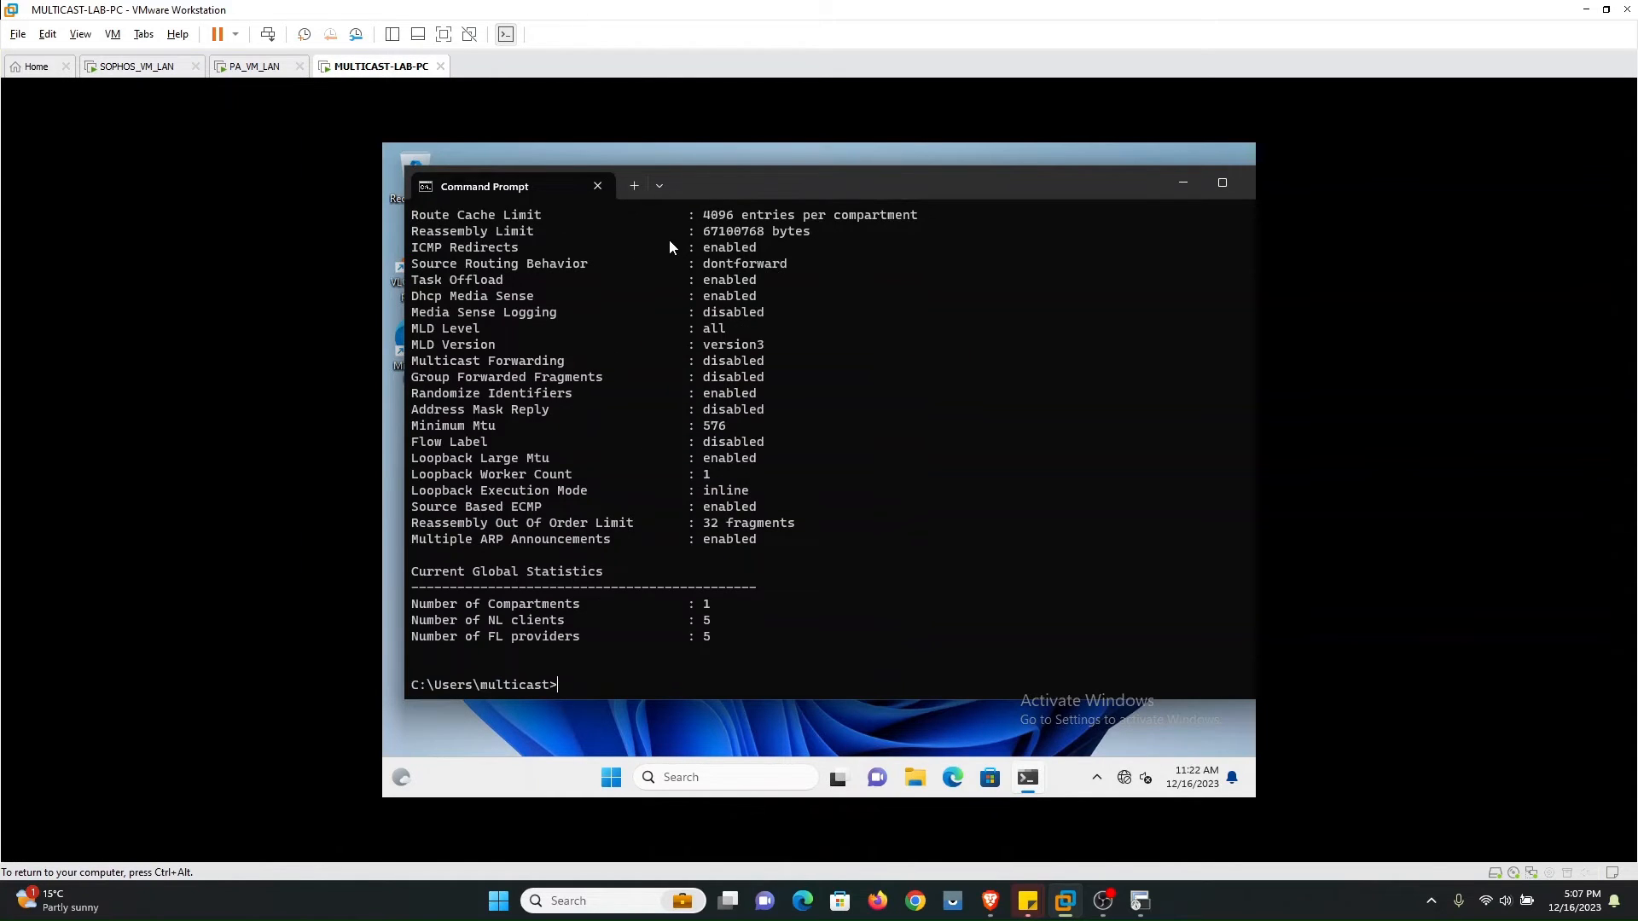
{"action": "scroll", "coordinate": [668, 239], "scroll_direction": "up", "scroll_amount": 4}
{"action": "scroll", "coordinate": [687, 332], "scroll_direction": "up", "scroll_amount": 5}
{"action": "scroll", "coordinate": [704, 383], "scroll_direction": "down", "scroll_amount": 9}
{"action": "left_click", "coordinate": [600, 781]}
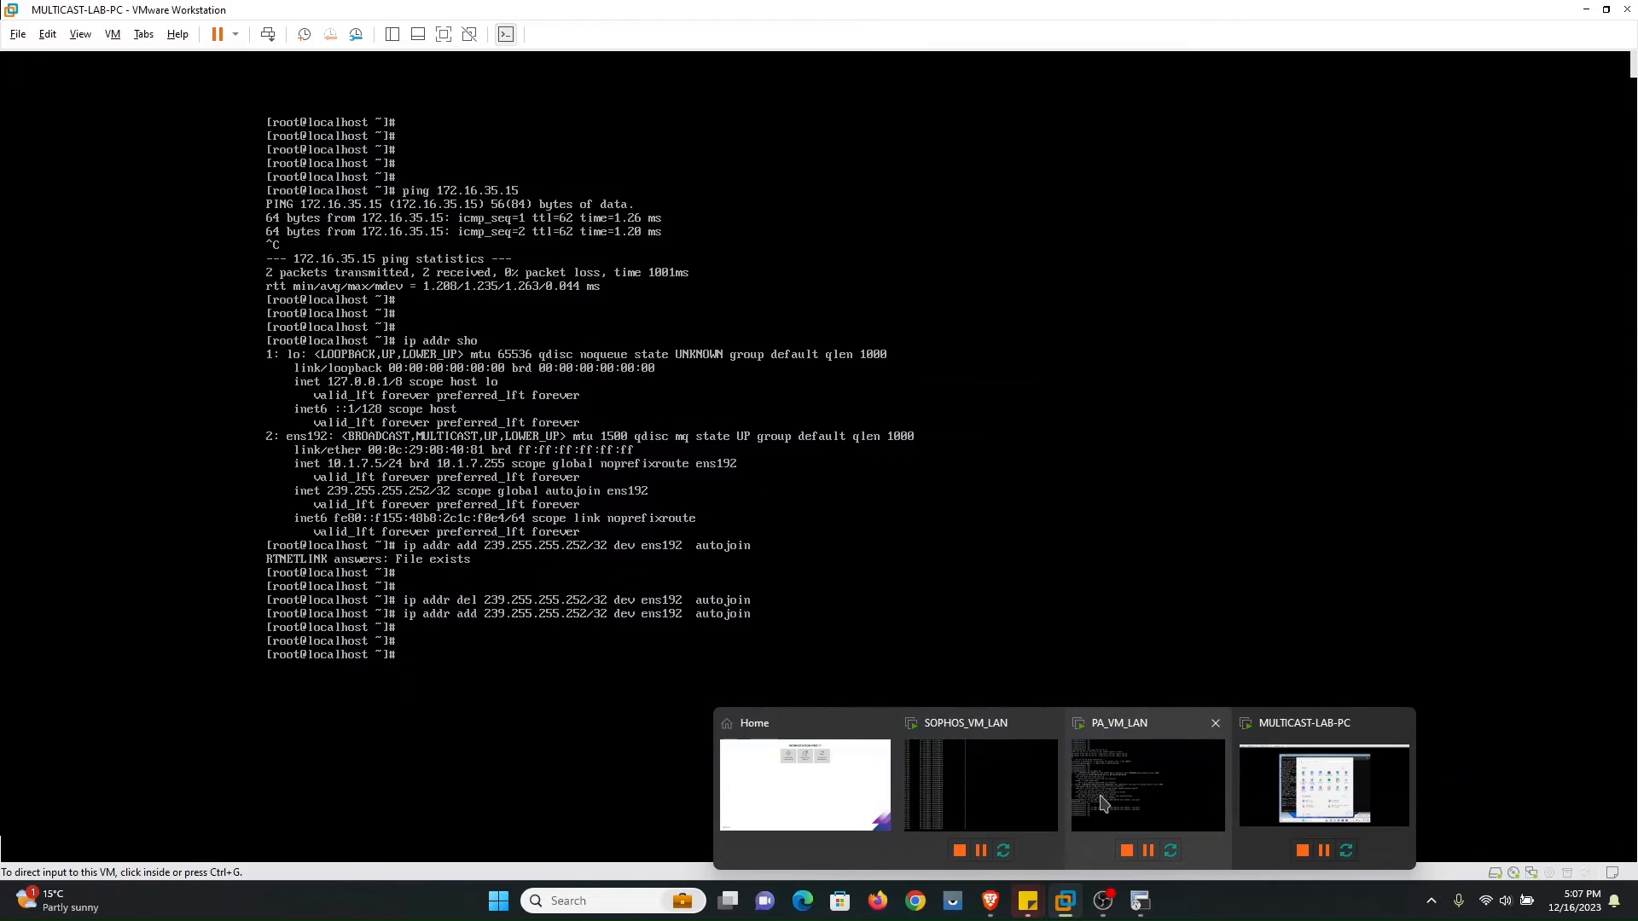
Step: Switch to the PA_VM_LAN virtual machine and start a multicast capture with tcpdump -i ens192 ip multicast
{"action": "left_click", "coordinate": [1103, 803]}
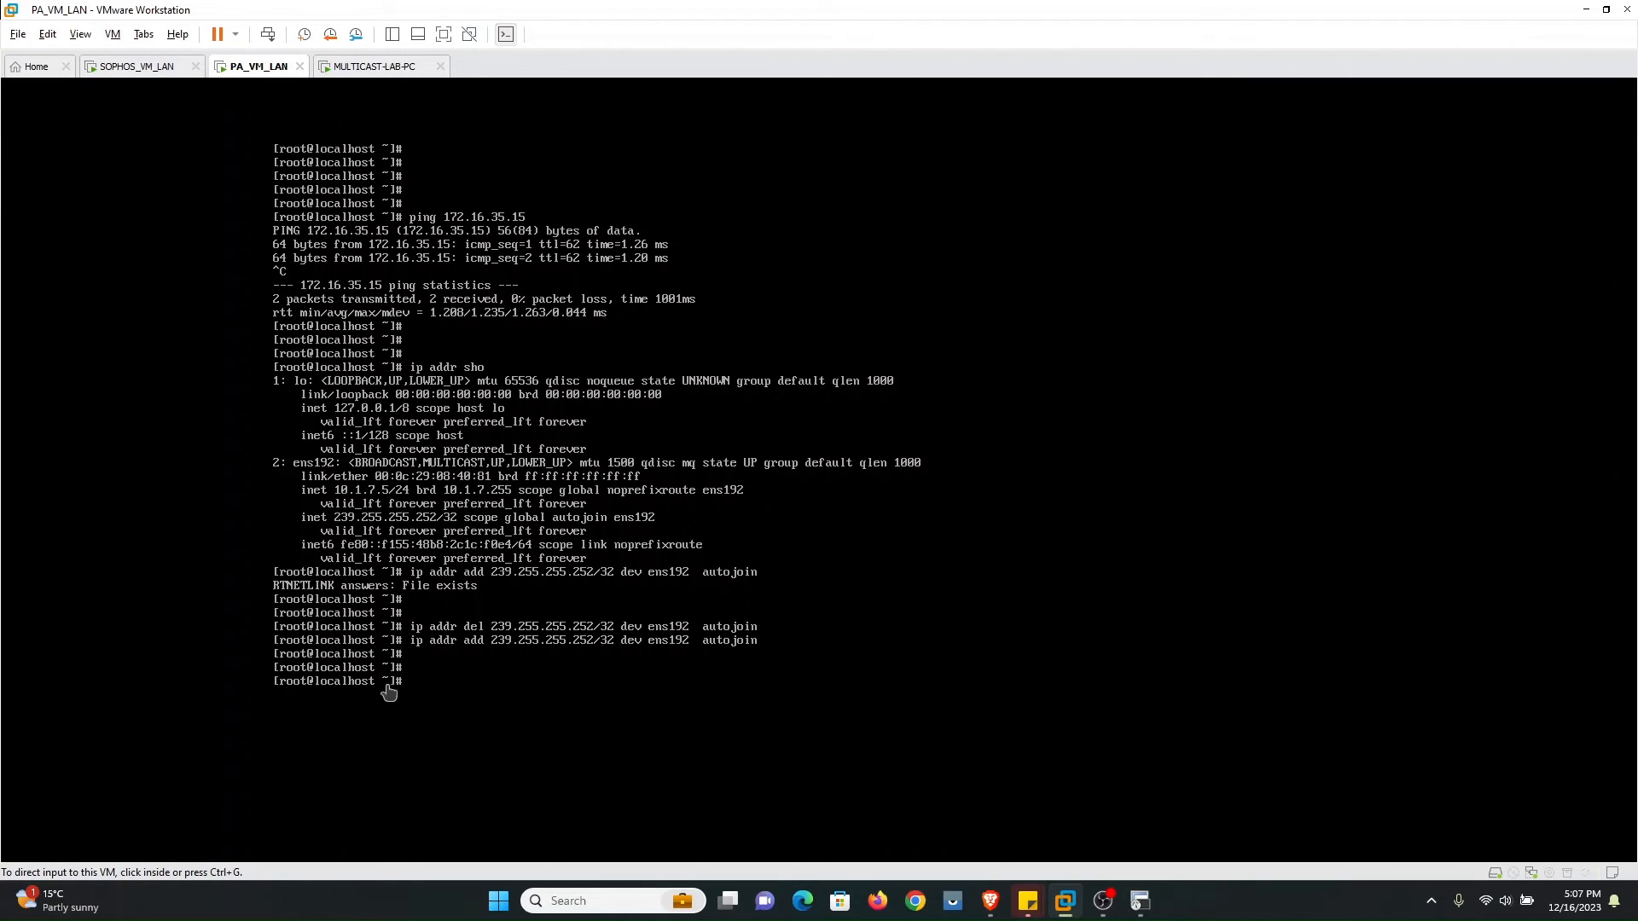
{"action": "left_click", "coordinate": [623, 625]}
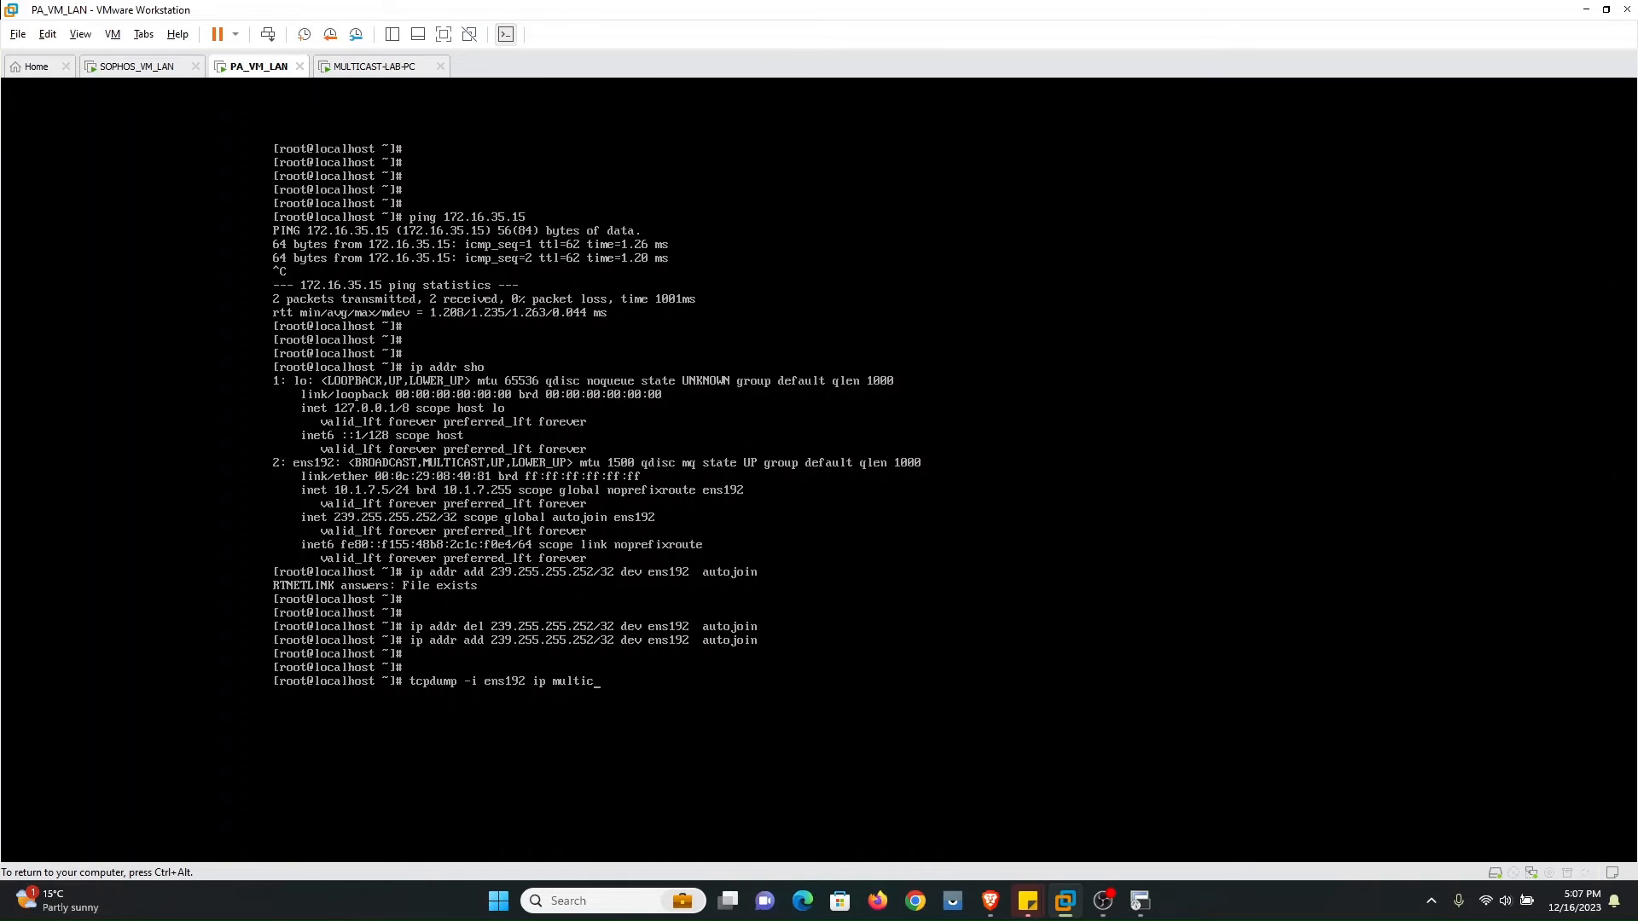
{"action": "key", "text": "Return"}
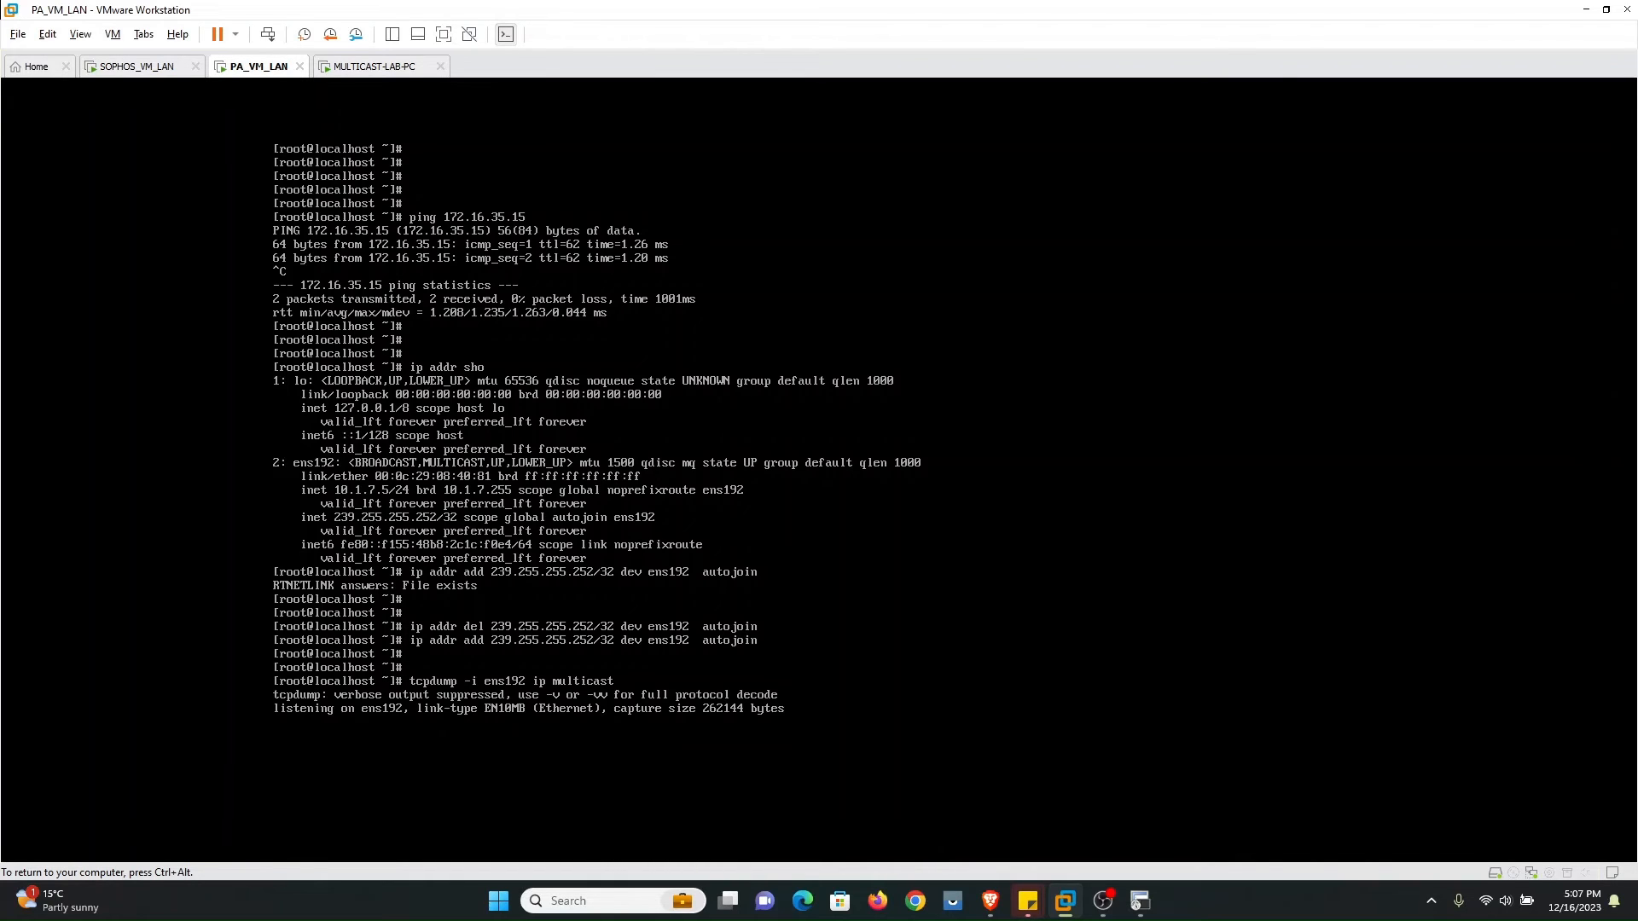
{"action": "key", "text": "ctrl+alt"}
{"action": "left_click", "coordinate": [68, 705]}
{"action": "key", "text": "ctrl+alt"}
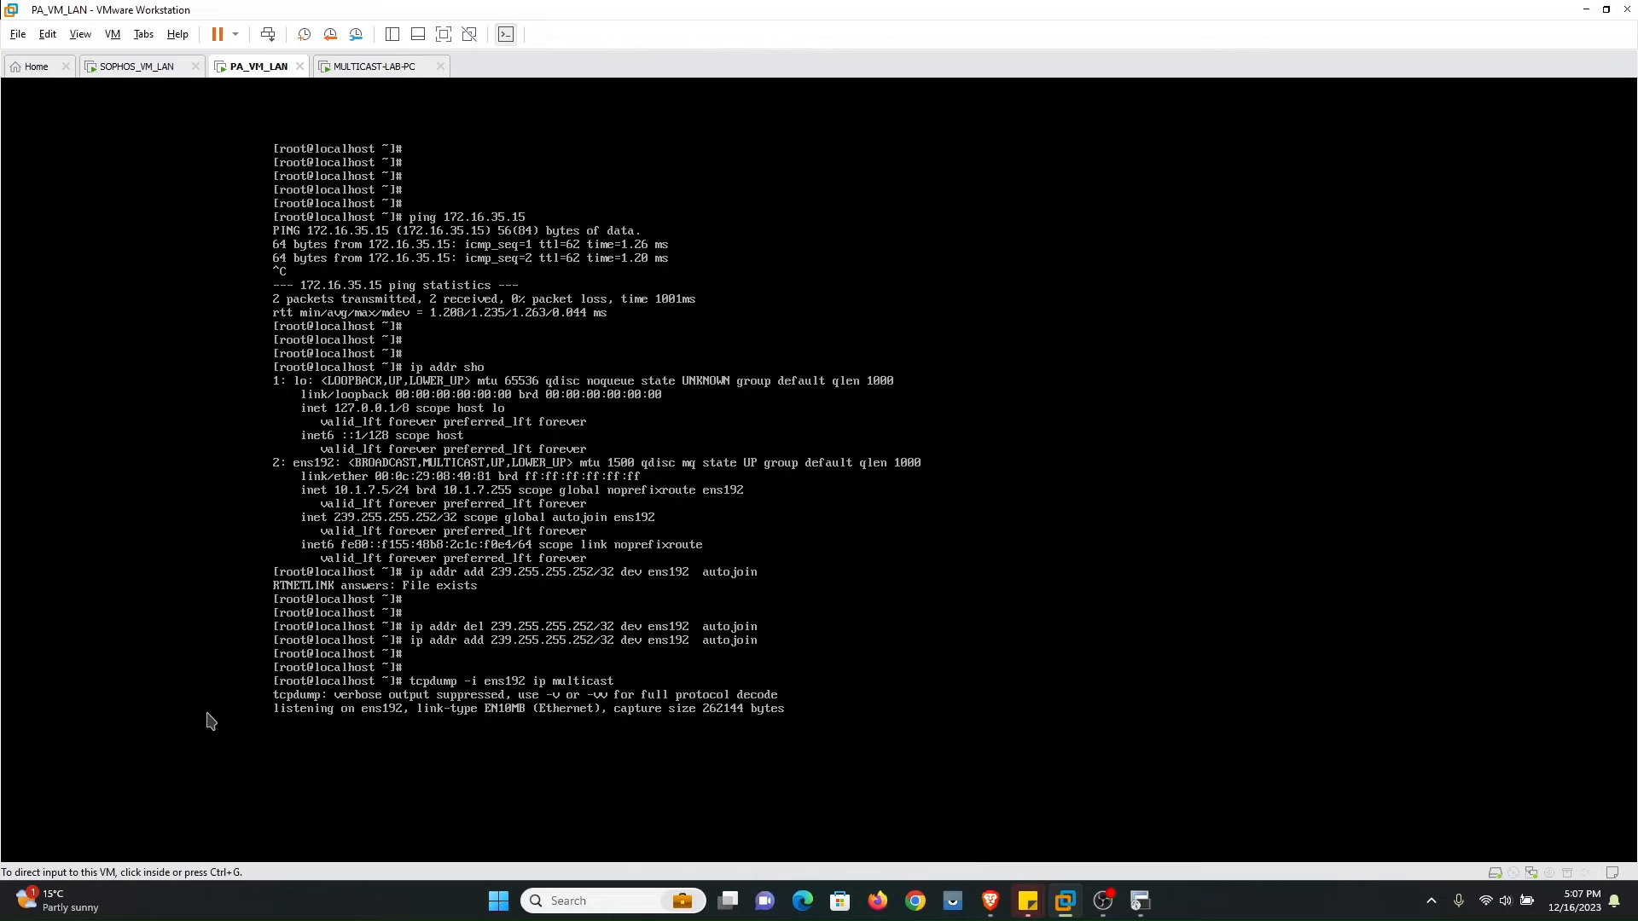
{"action": "left_click", "coordinate": [206, 713]}
{"action": "key", "text": "ctrl+alt"}
{"action": "left_click", "coordinate": [3, 701]}
{"action": "key", "text": "ctrl+alt"}
Step: Check the default router's IGMP group membership on the firewall and the running tcpdump capture on PA_VM_LAN
{"action": "left_click", "coordinate": [990, 901]}
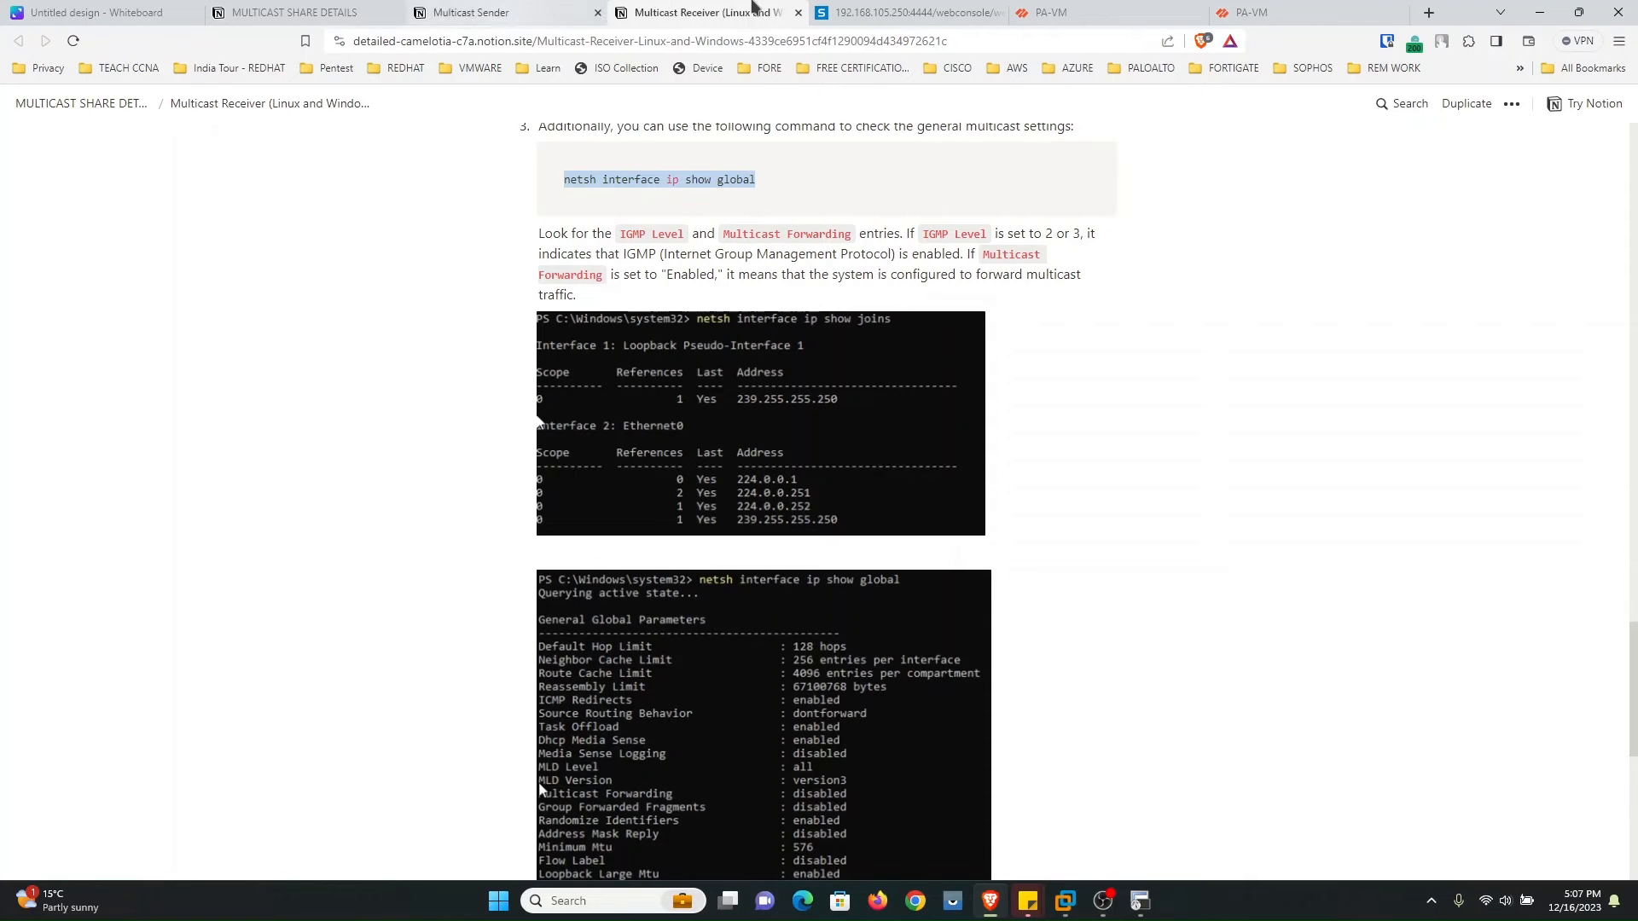
{"action": "left_click", "coordinate": [1262, 12]}
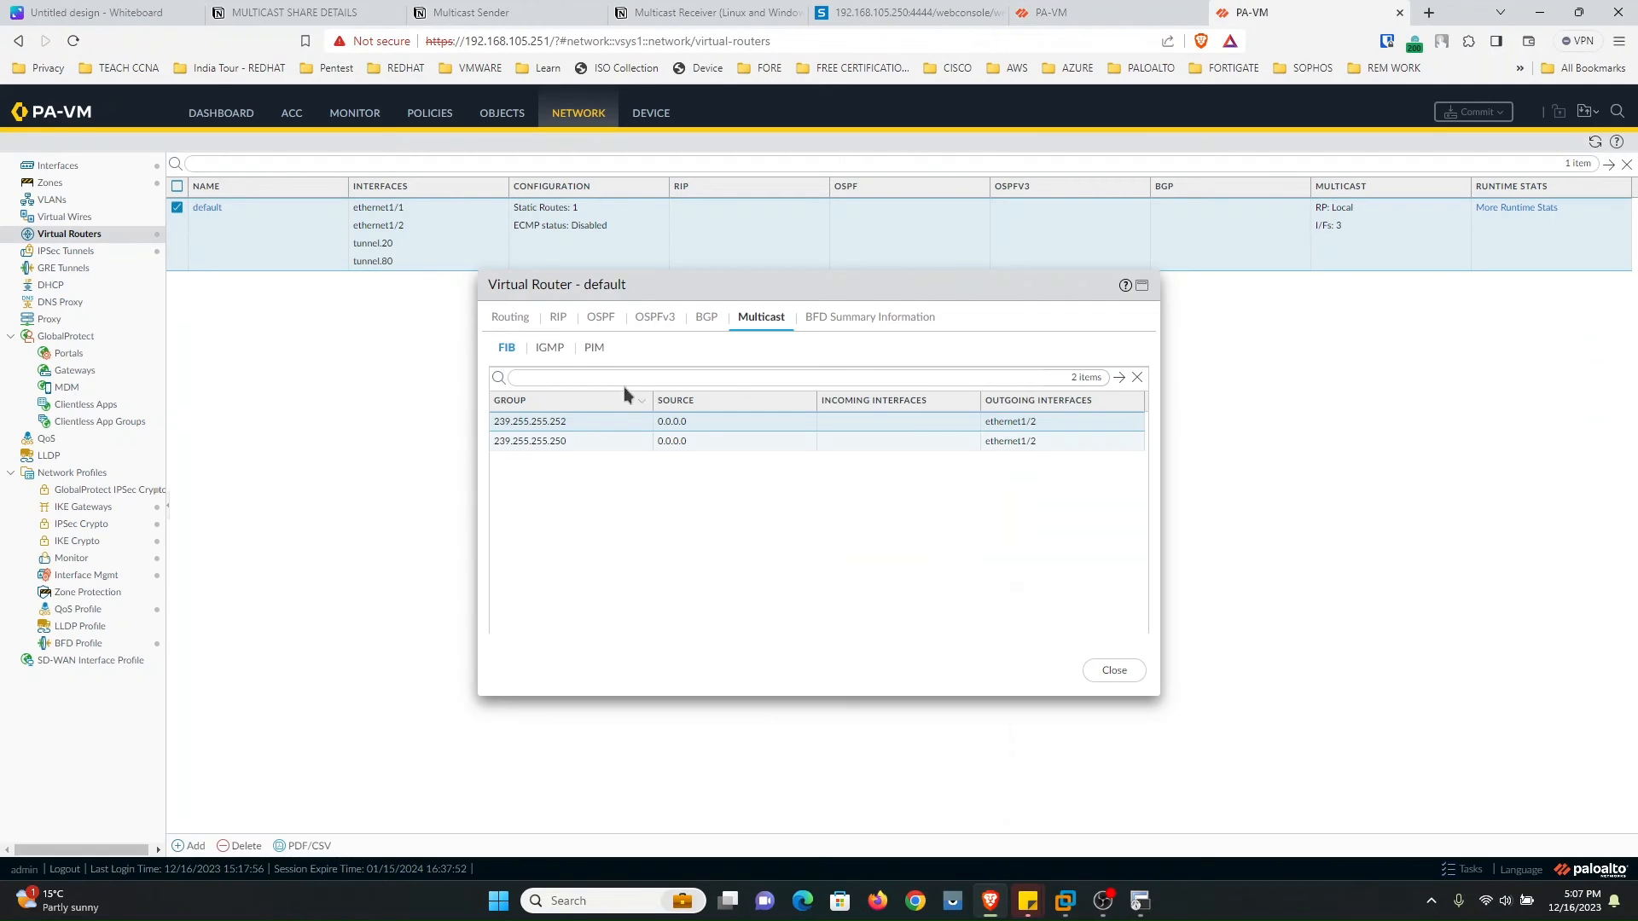
{"action": "left_click", "coordinate": [546, 345]}
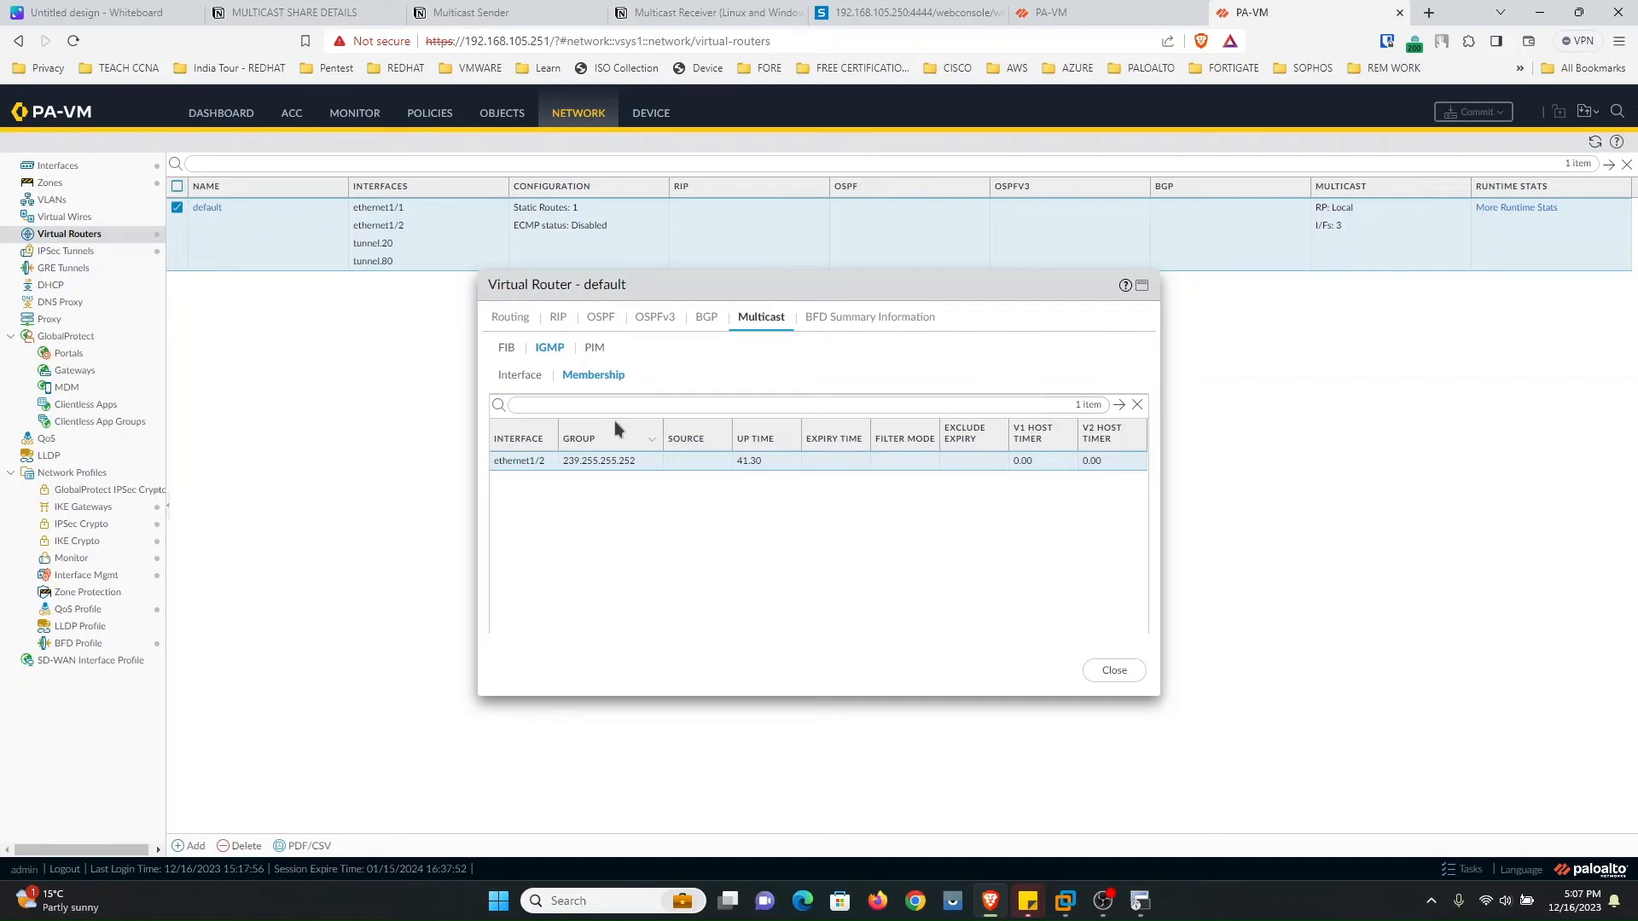
{"action": "mouse_move", "coordinate": [1064, 901]}
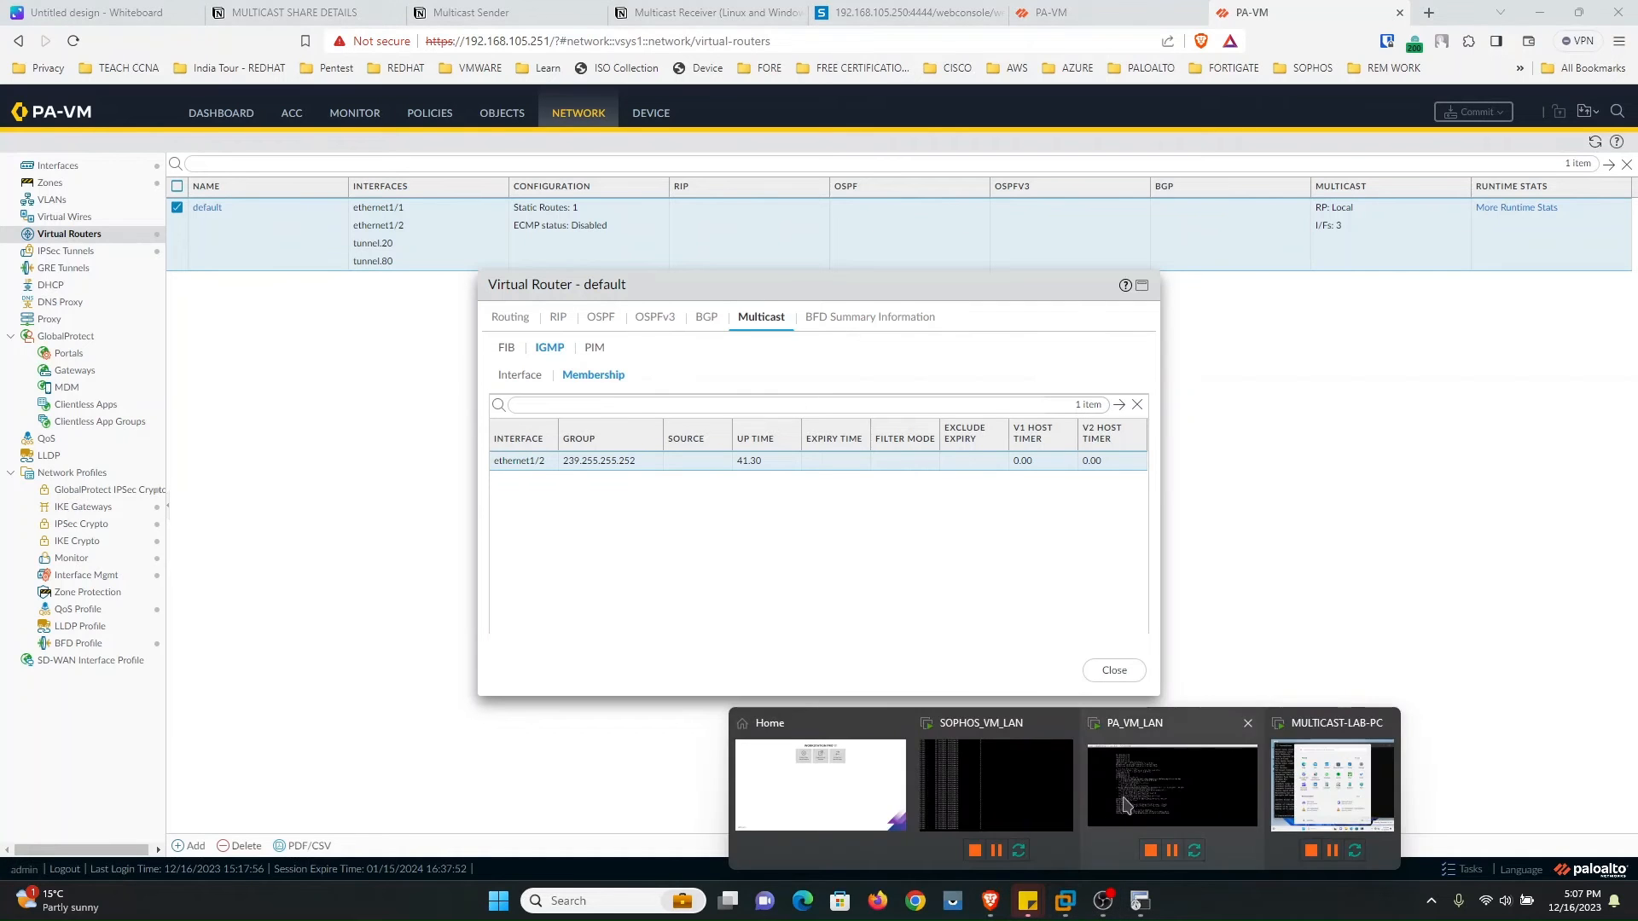
{"action": "left_click", "coordinate": [1151, 784]}
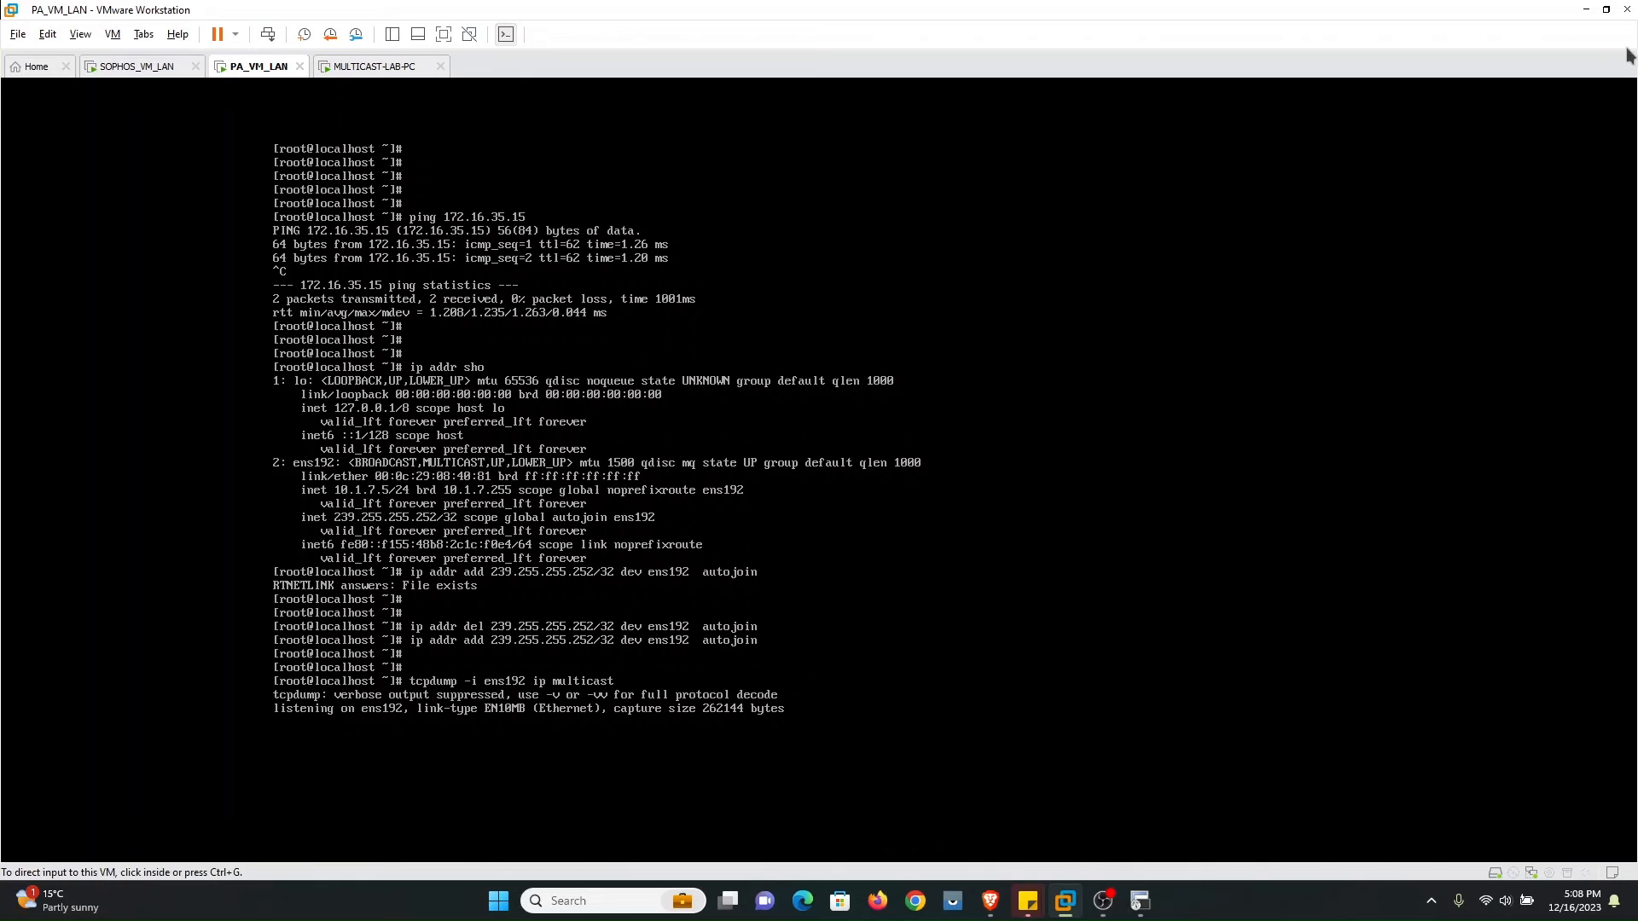
Step: Return to the firewall, refresh the virtual routers list and reopen the default router's multicast forwarding entries in its runtime statistics
{"action": "left_click", "coordinate": [991, 906]}
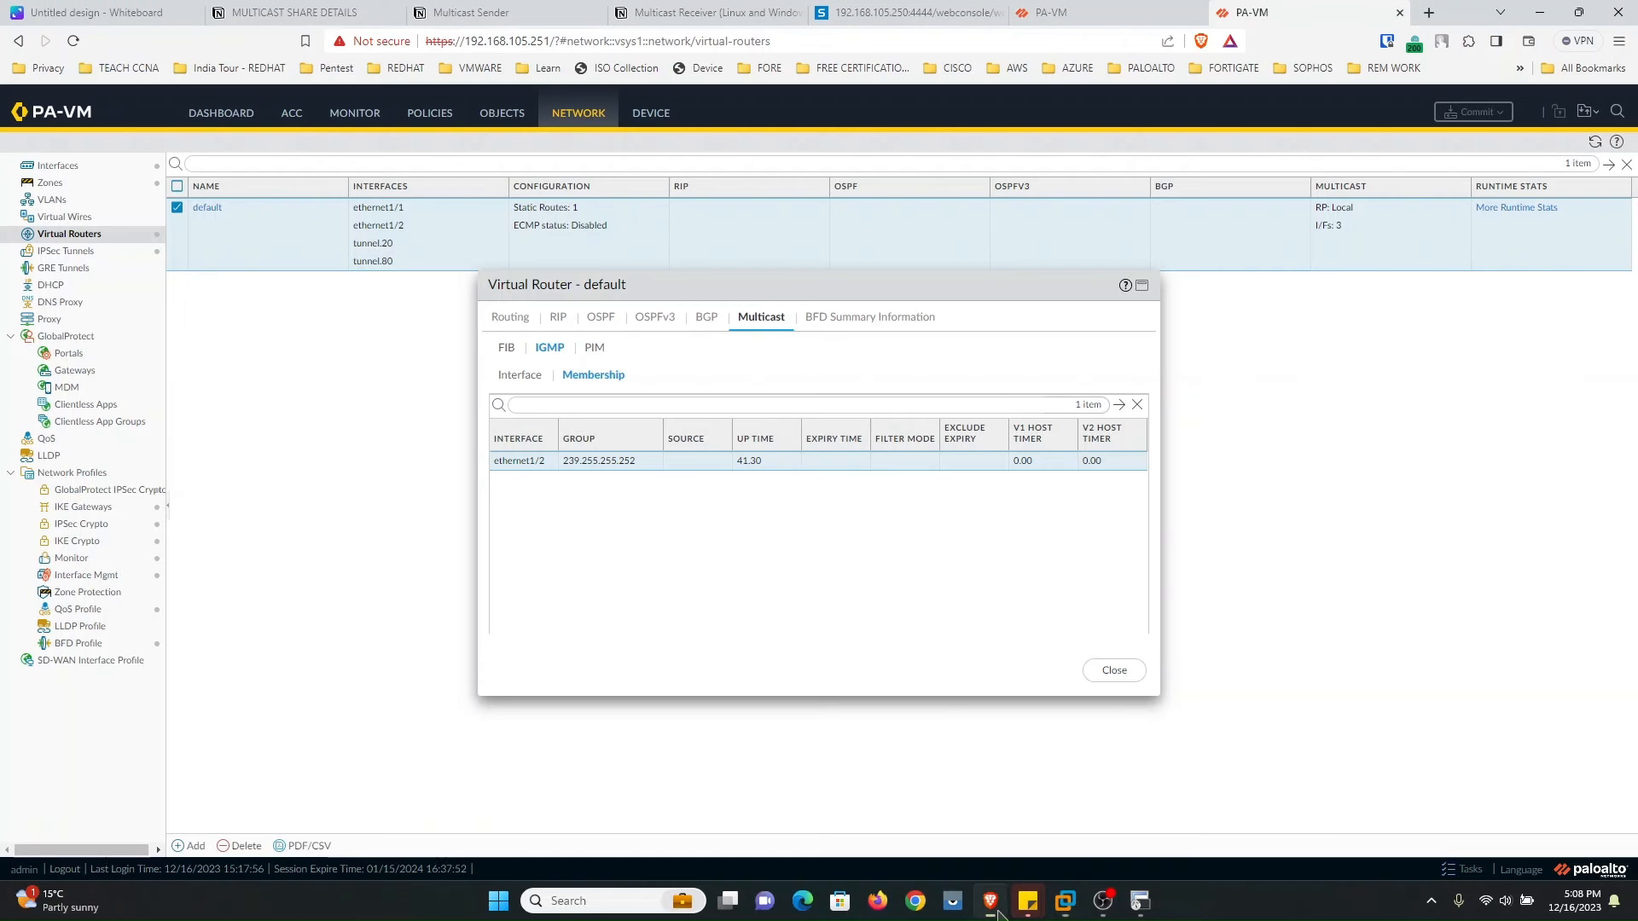
{"action": "left_click", "coordinate": [1114, 669]}
{"action": "left_click", "coordinate": [1595, 142]}
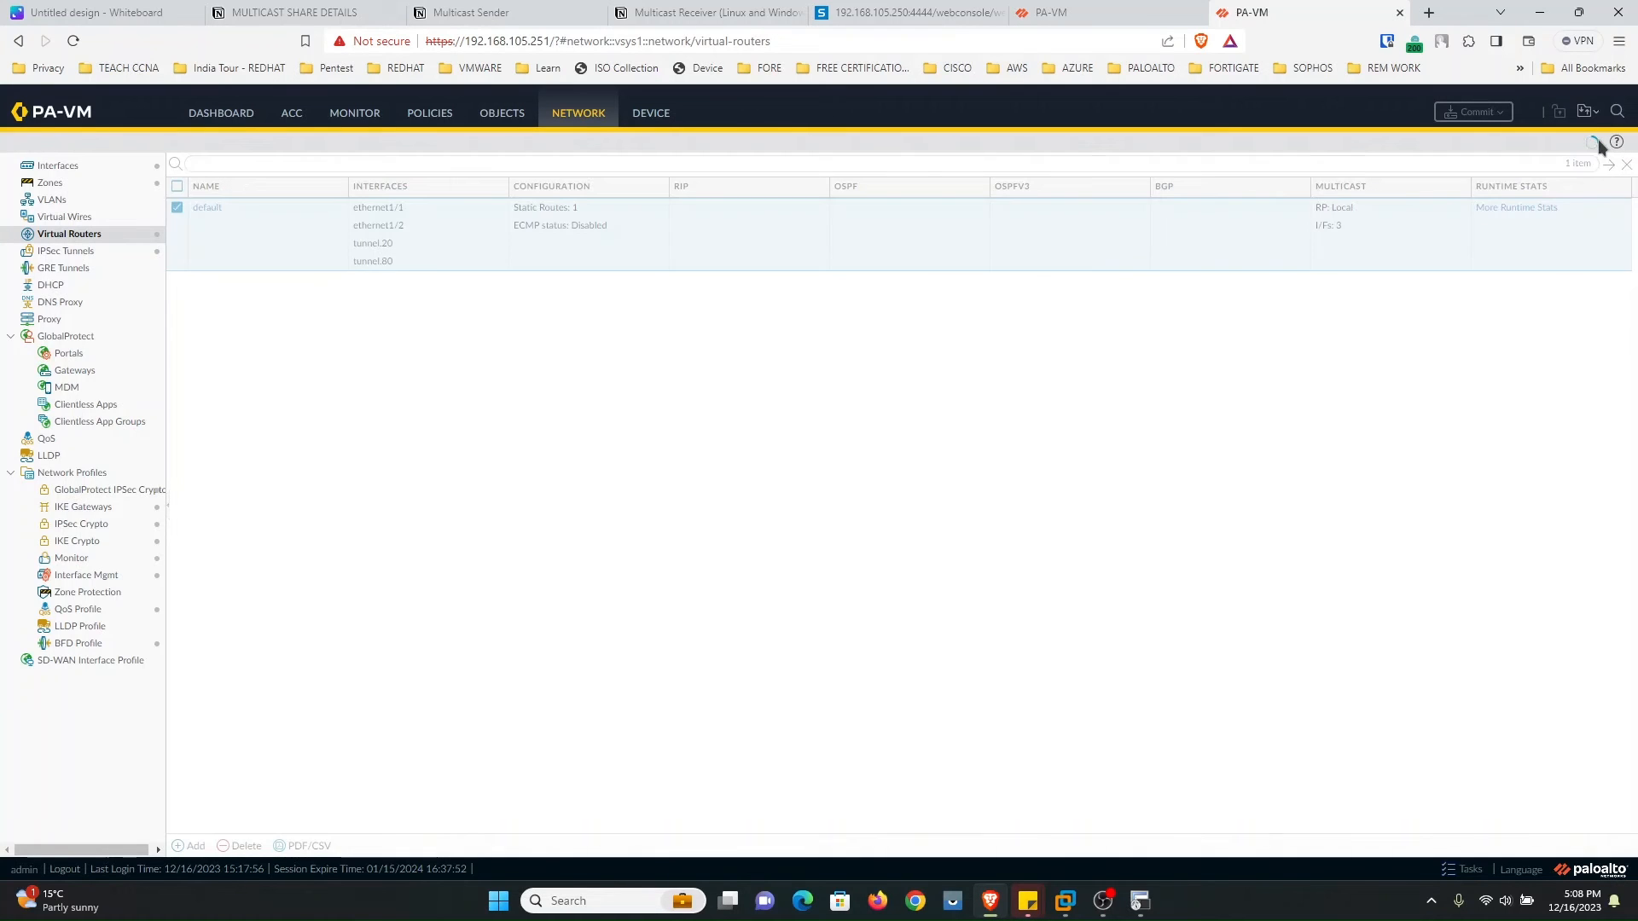
{"action": "left_click", "coordinate": [1506, 209]}
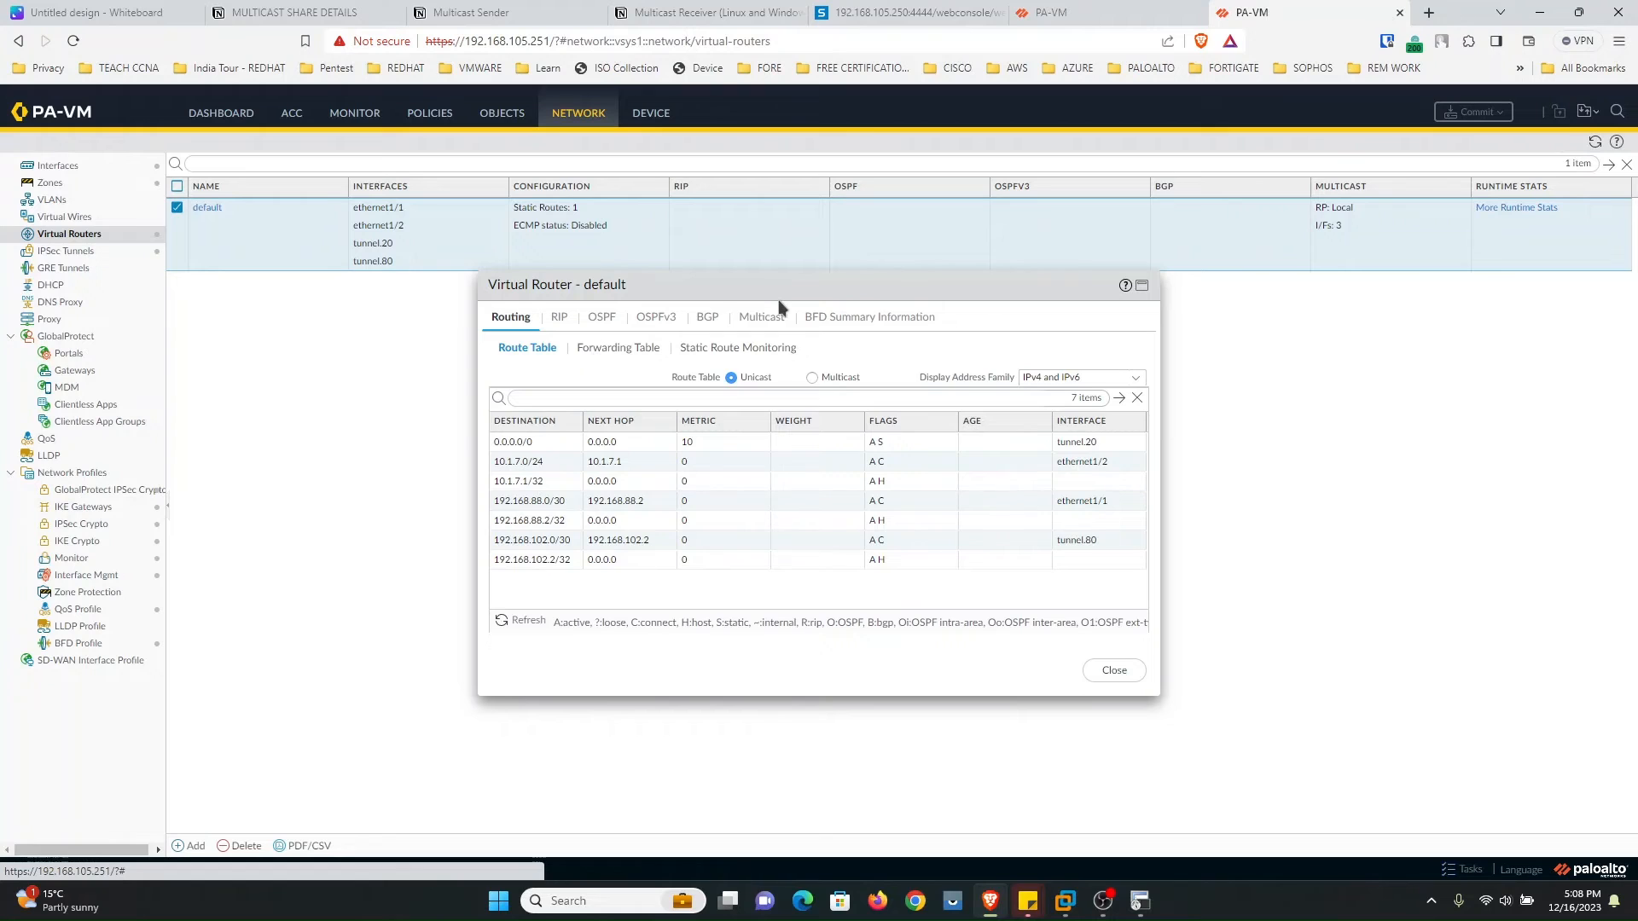
{"action": "left_click", "coordinate": [762, 317]}
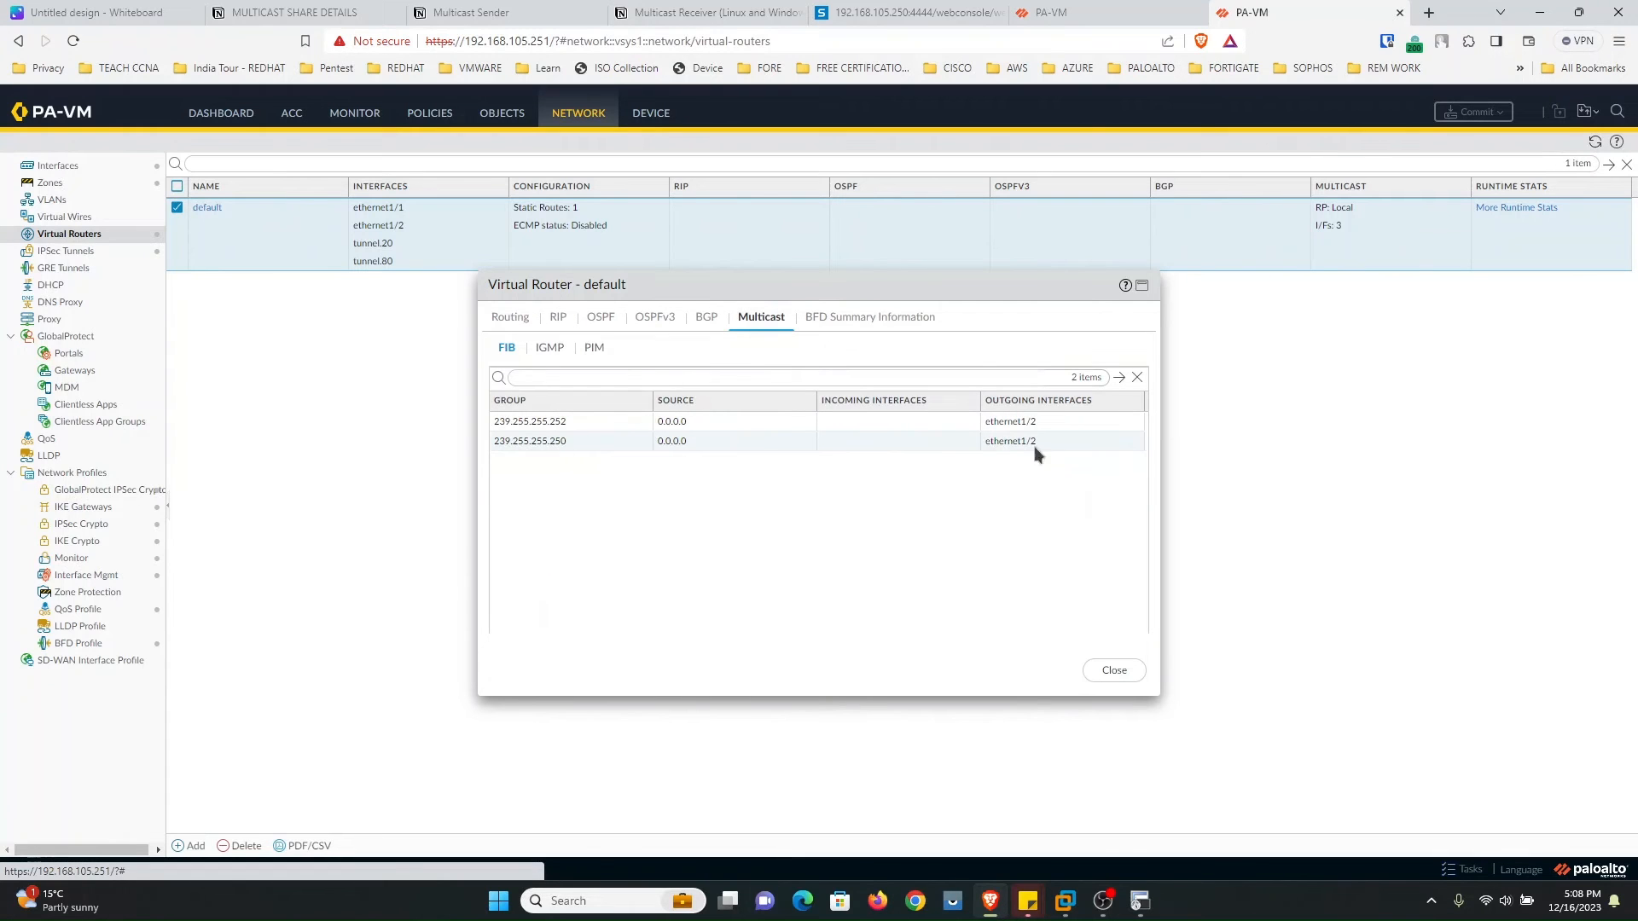
Step: Compare the multicast packets captured on the PA_VM_LAN receiver with those on SOPHOS_VM_LAN
{"action": "mouse_move", "coordinate": [1140, 900]}
{"action": "left_click", "coordinate": [1172, 776]}
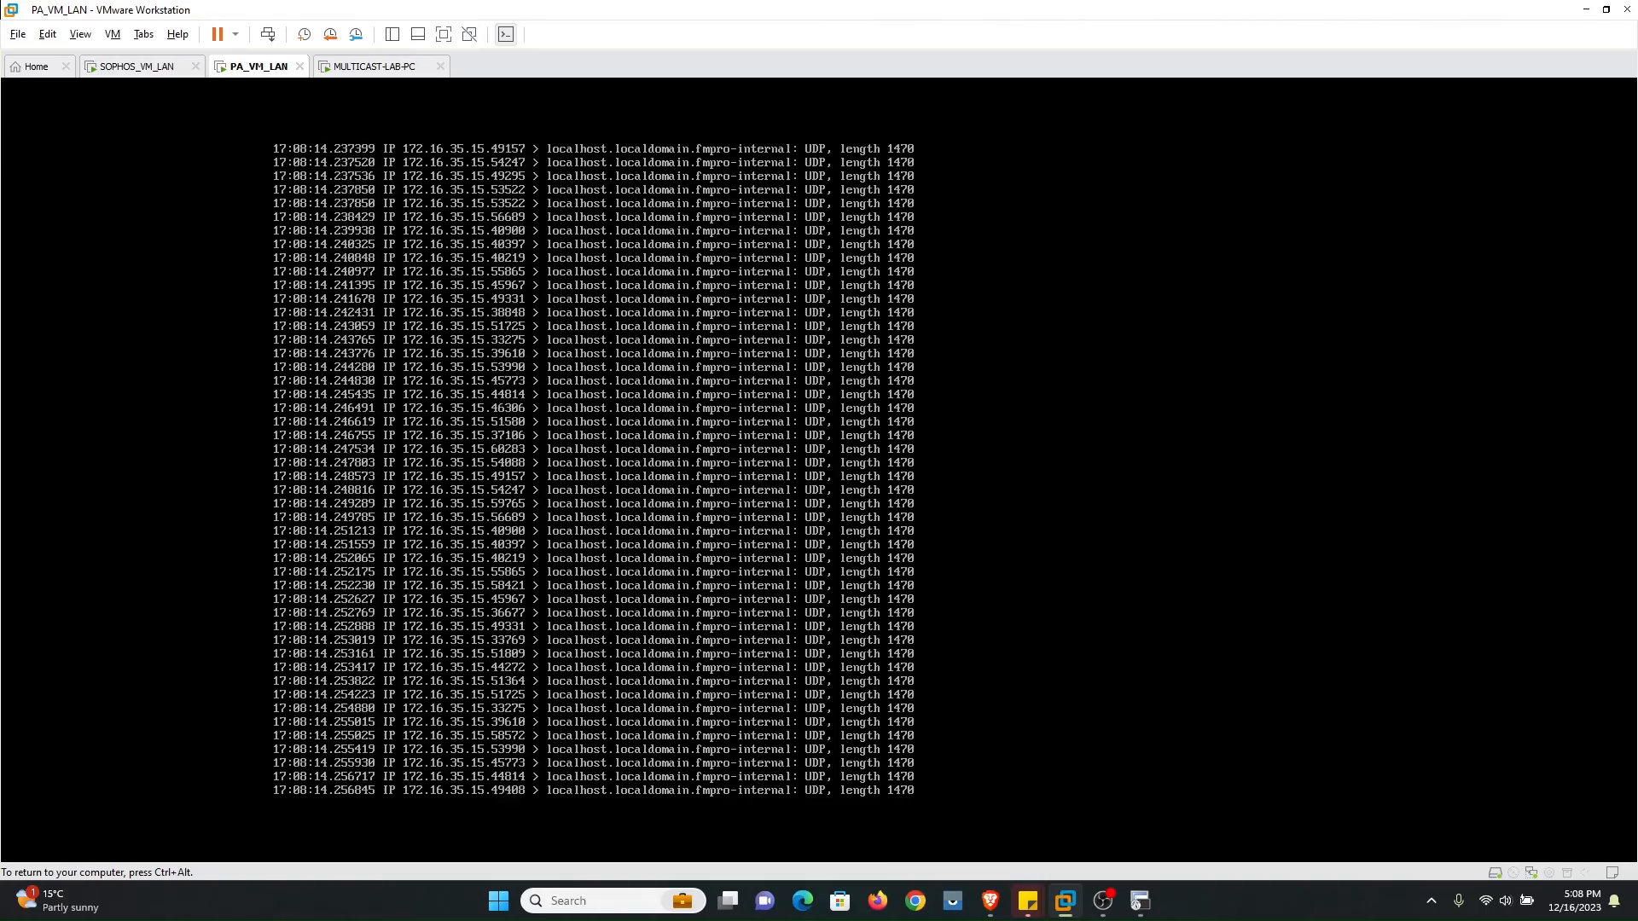
{"action": "left_click", "coordinate": [145, 68]}
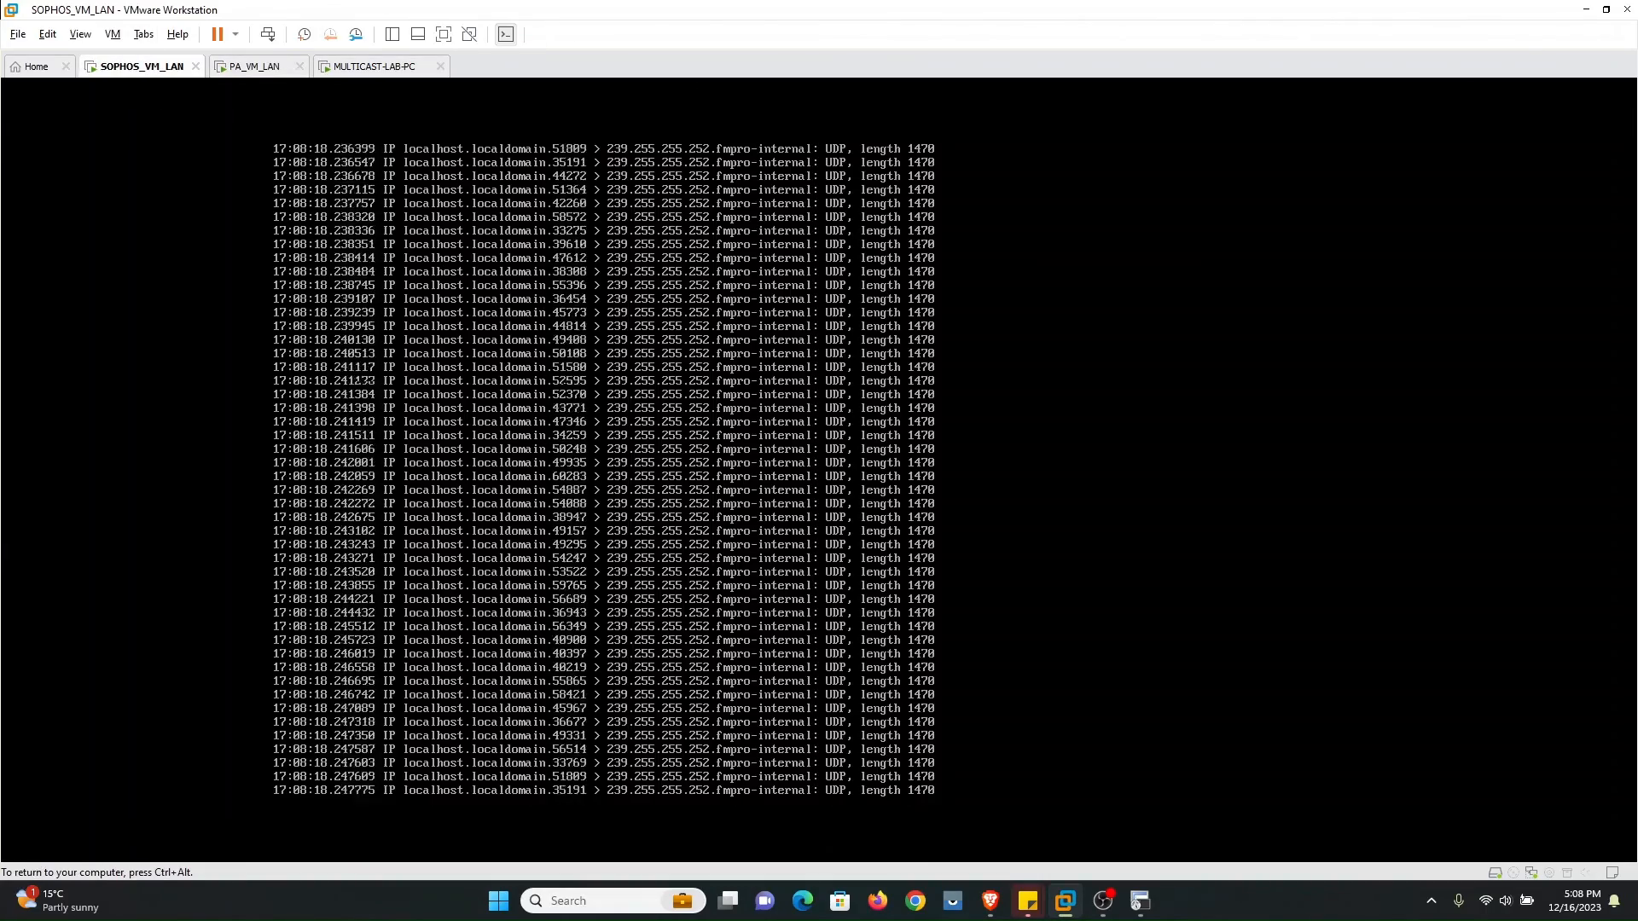
Step: Switch to the MULTICAST-LAB-PC virtual machine, launch Wireshark and start a live capture on Ethernet0
{"action": "key", "text": "ctrl+alt"}
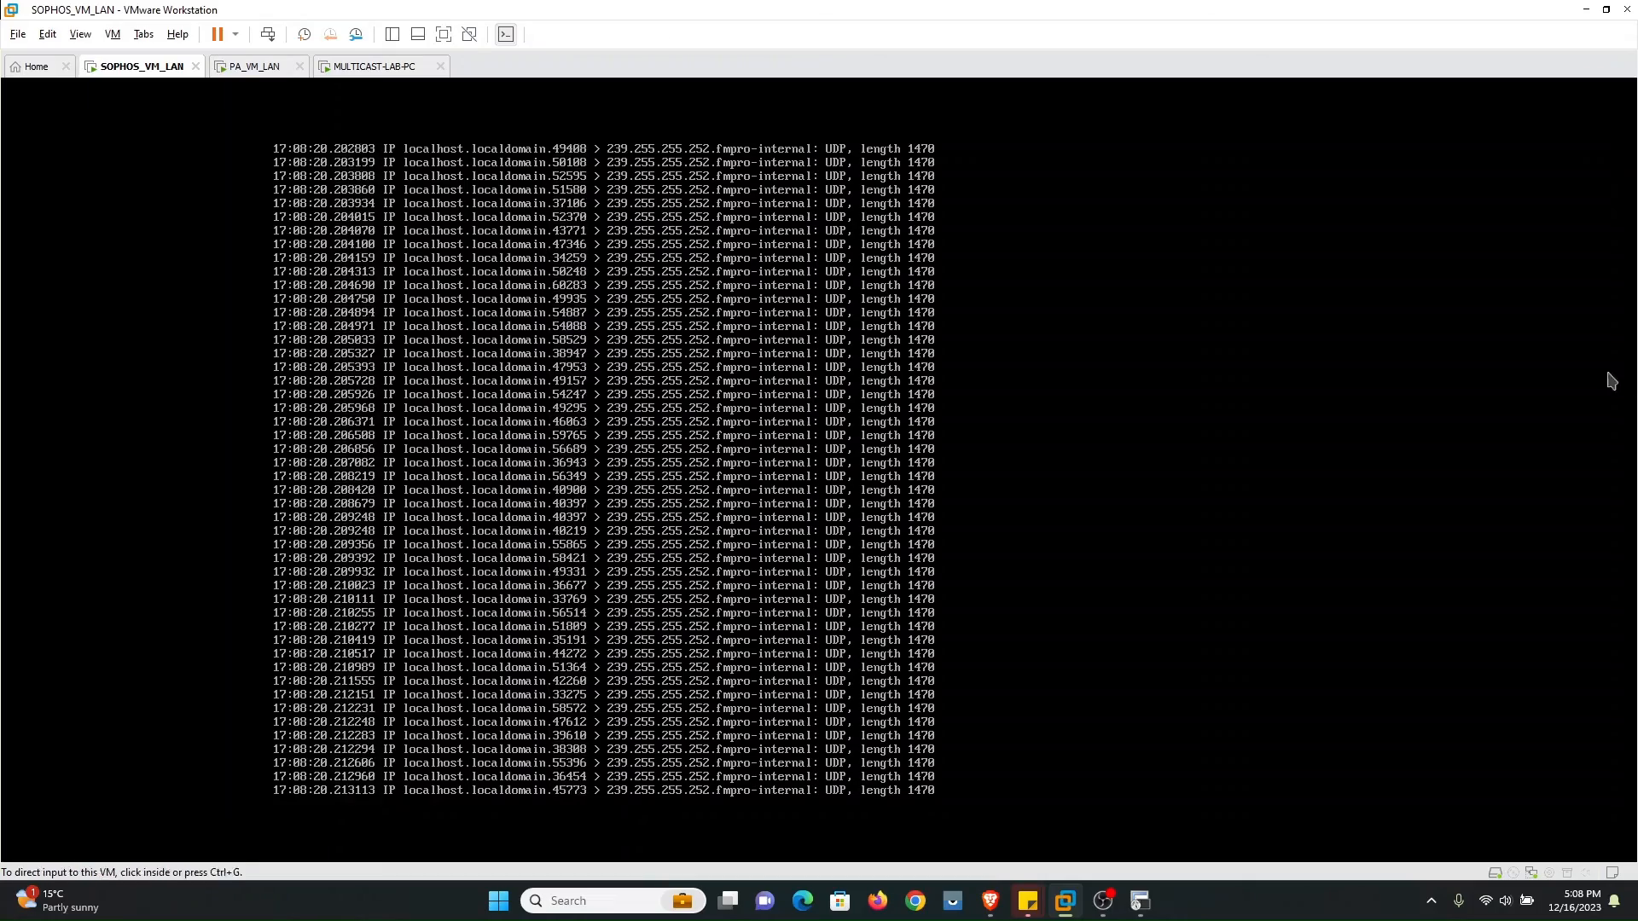
{"action": "left_click", "coordinate": [253, 72]}
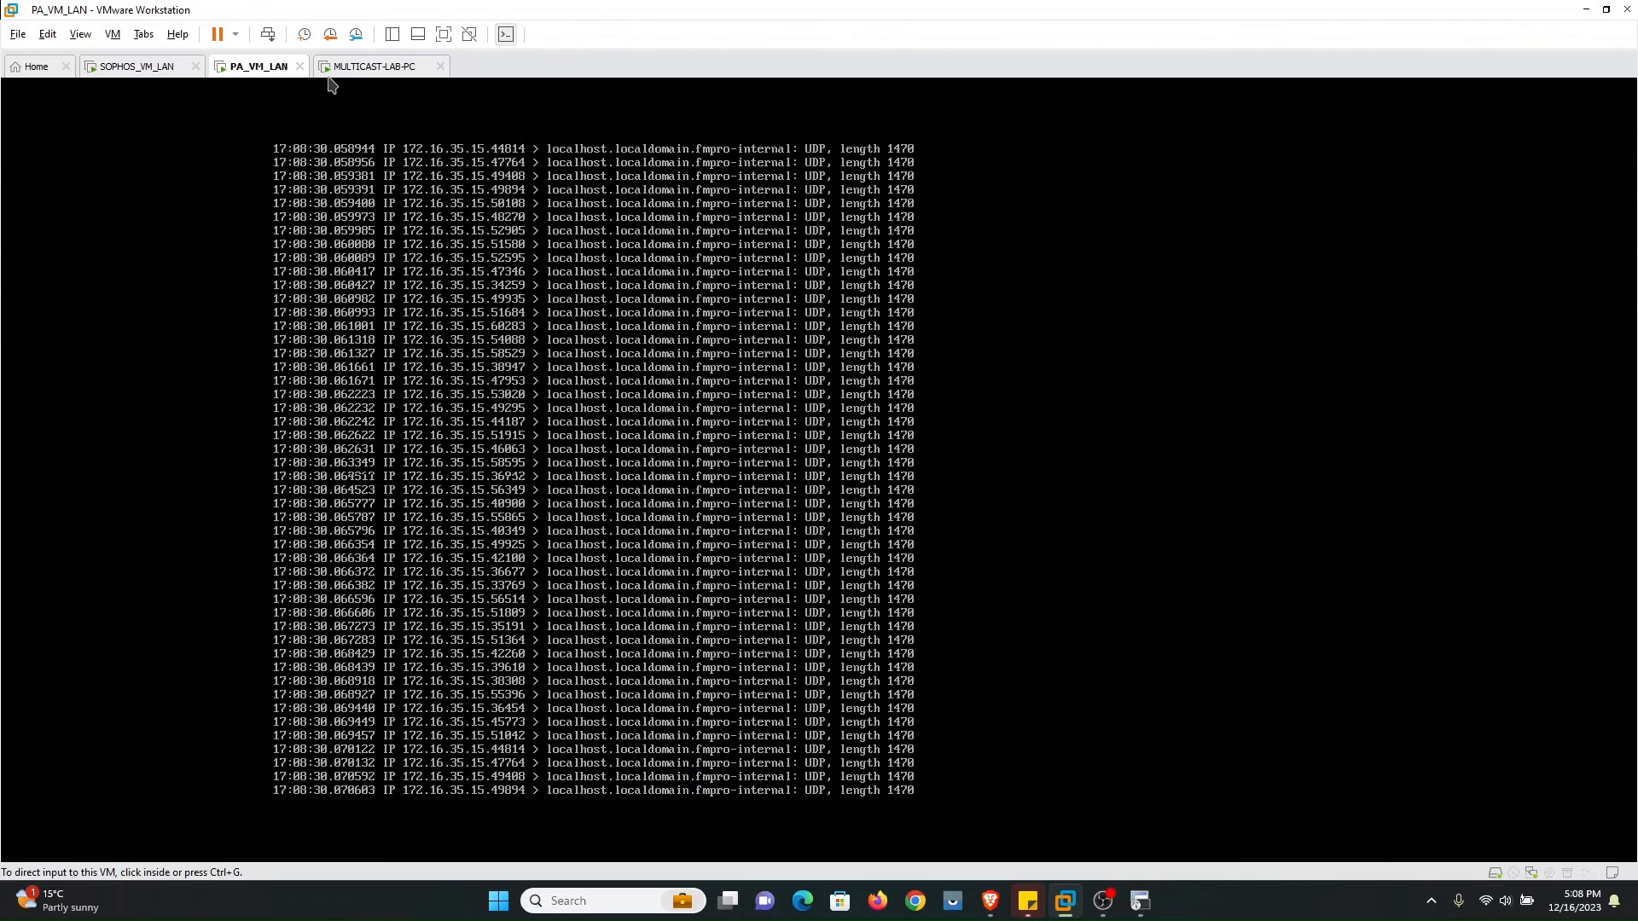
{"action": "left_click", "coordinate": [354, 66]}
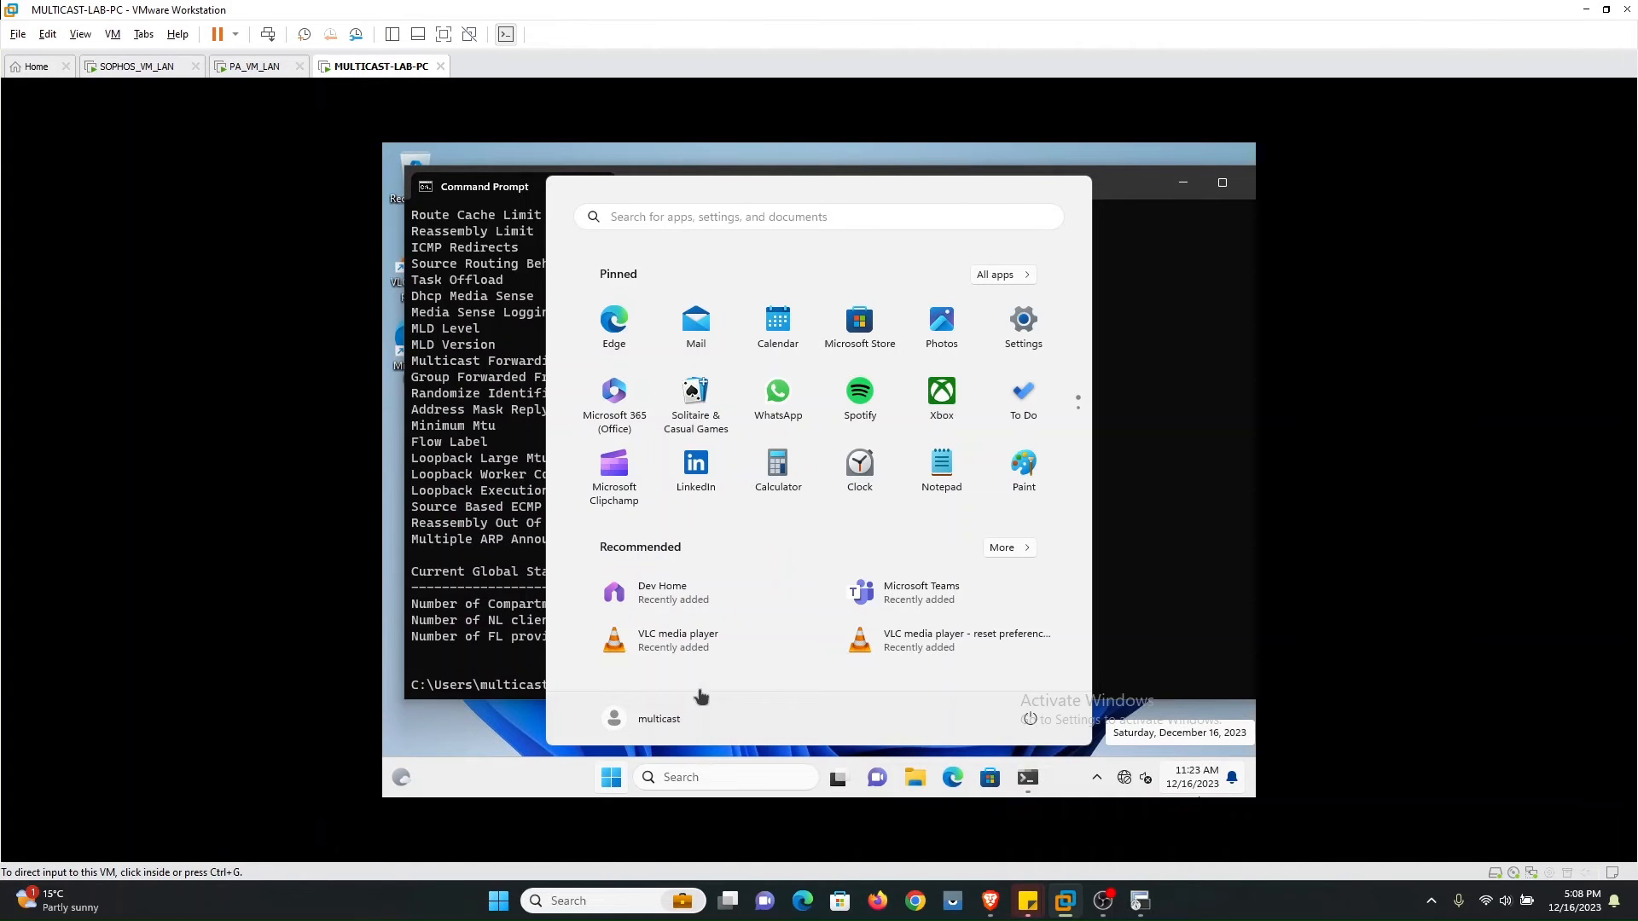
{"action": "left_click", "coordinate": [714, 219]}
{"action": "type", "text": "wire"}
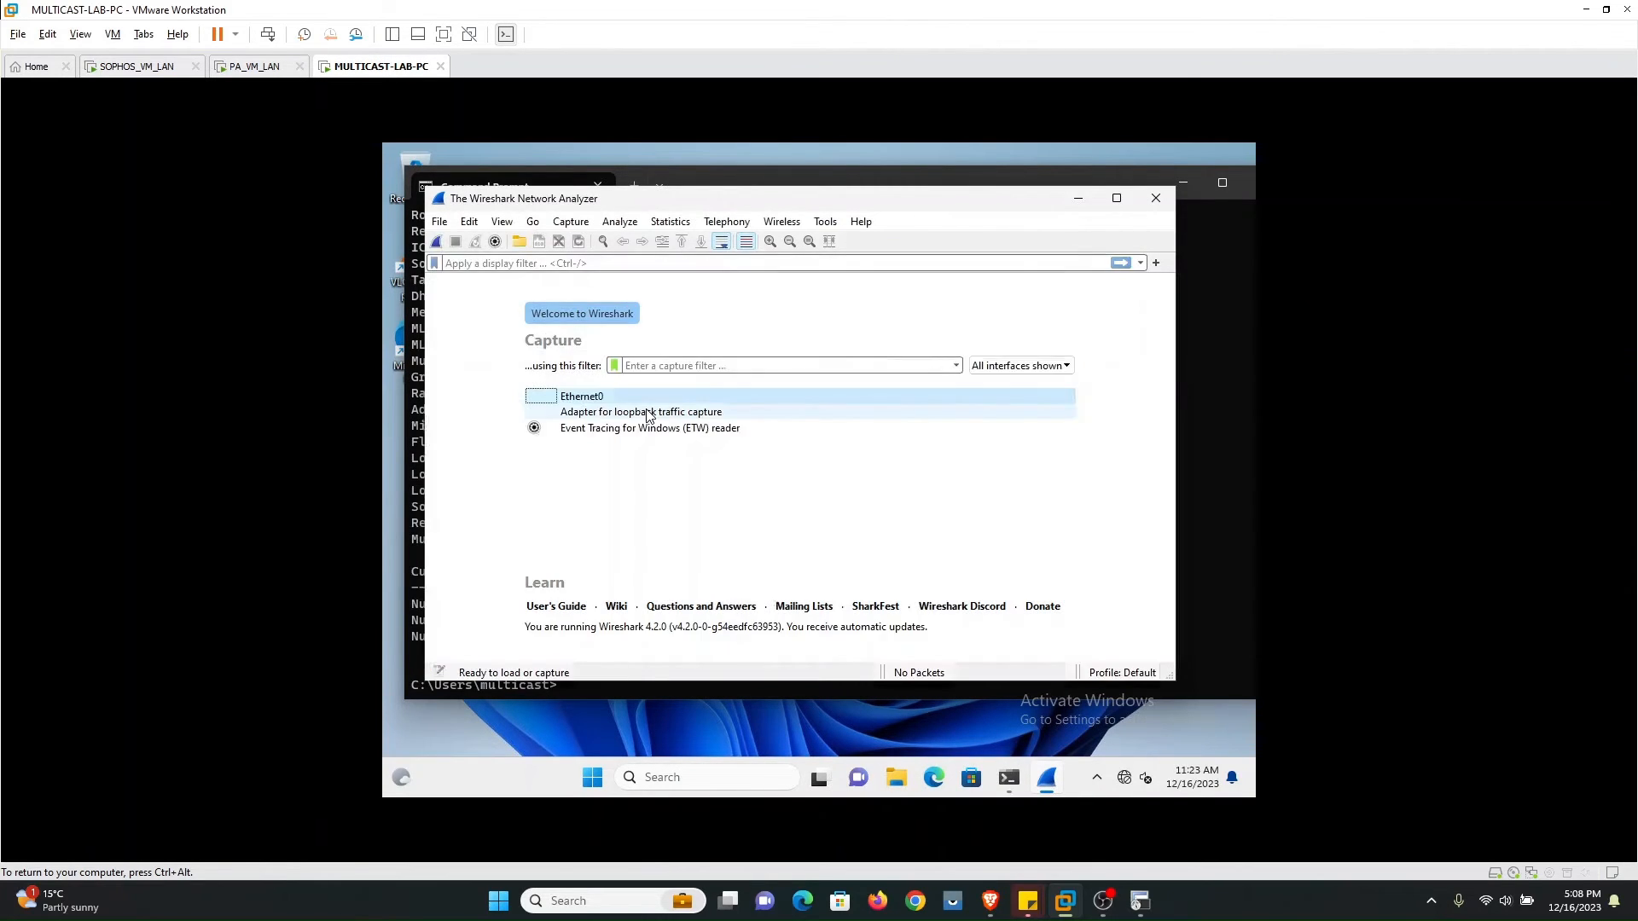
{"action": "double_click", "coordinate": [571, 398]}
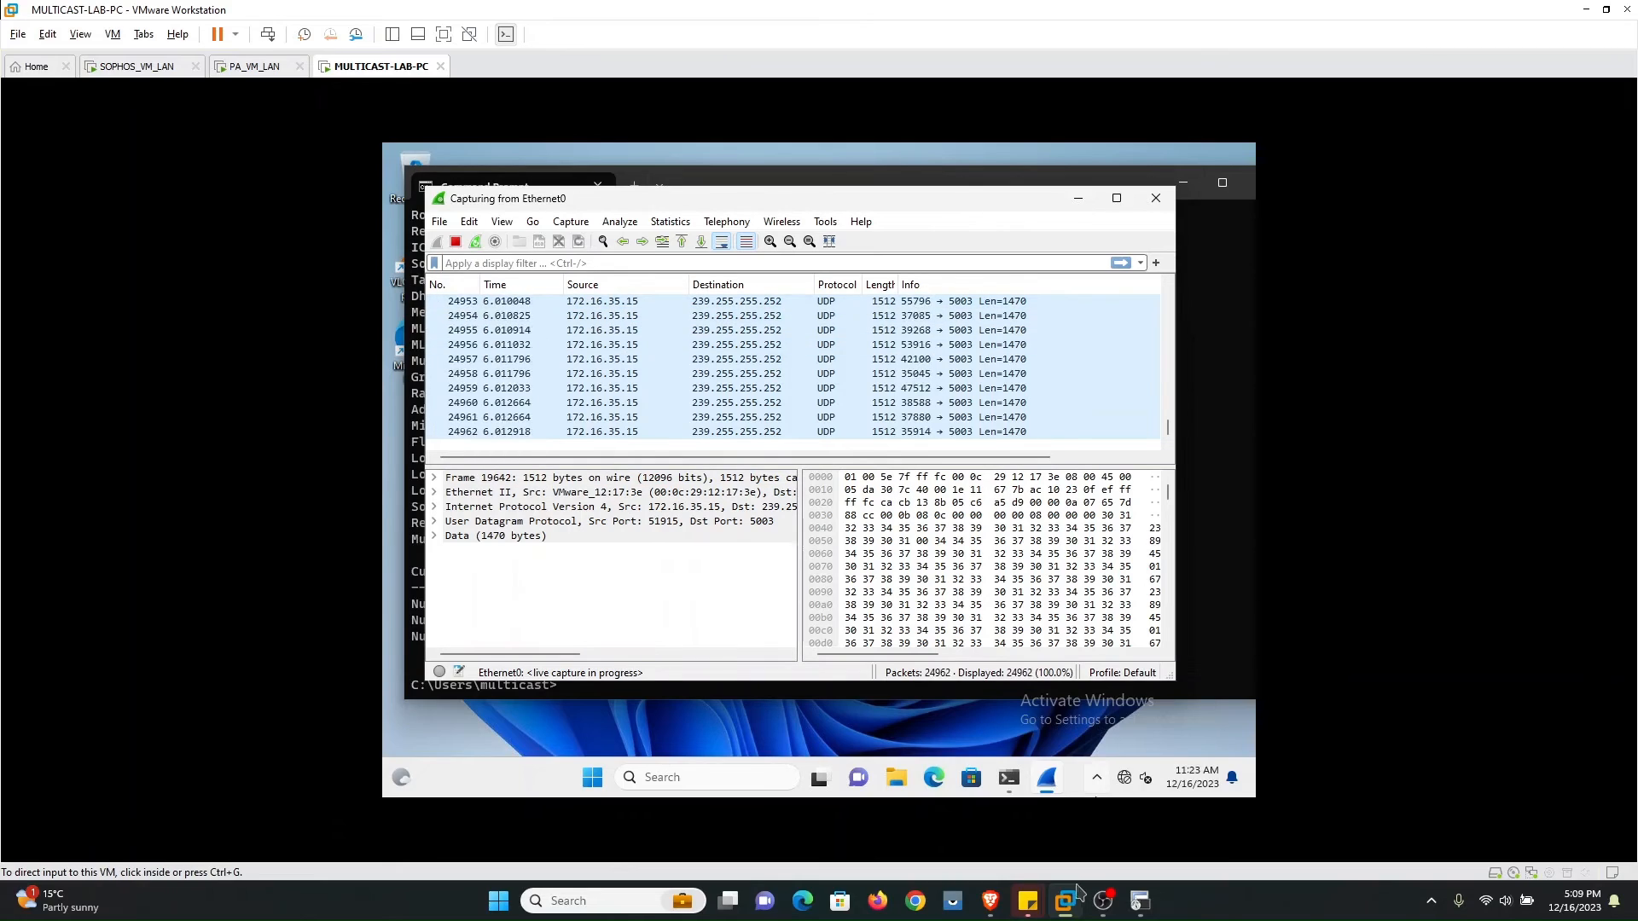
Step: Compare the SOPHOS_VM_LAN capture with the Wireshark capture, and open the default virtual router's settings on the firewall
{"action": "mouse_move", "coordinate": [1064, 901]}
{"action": "left_click", "coordinate": [981, 763]}
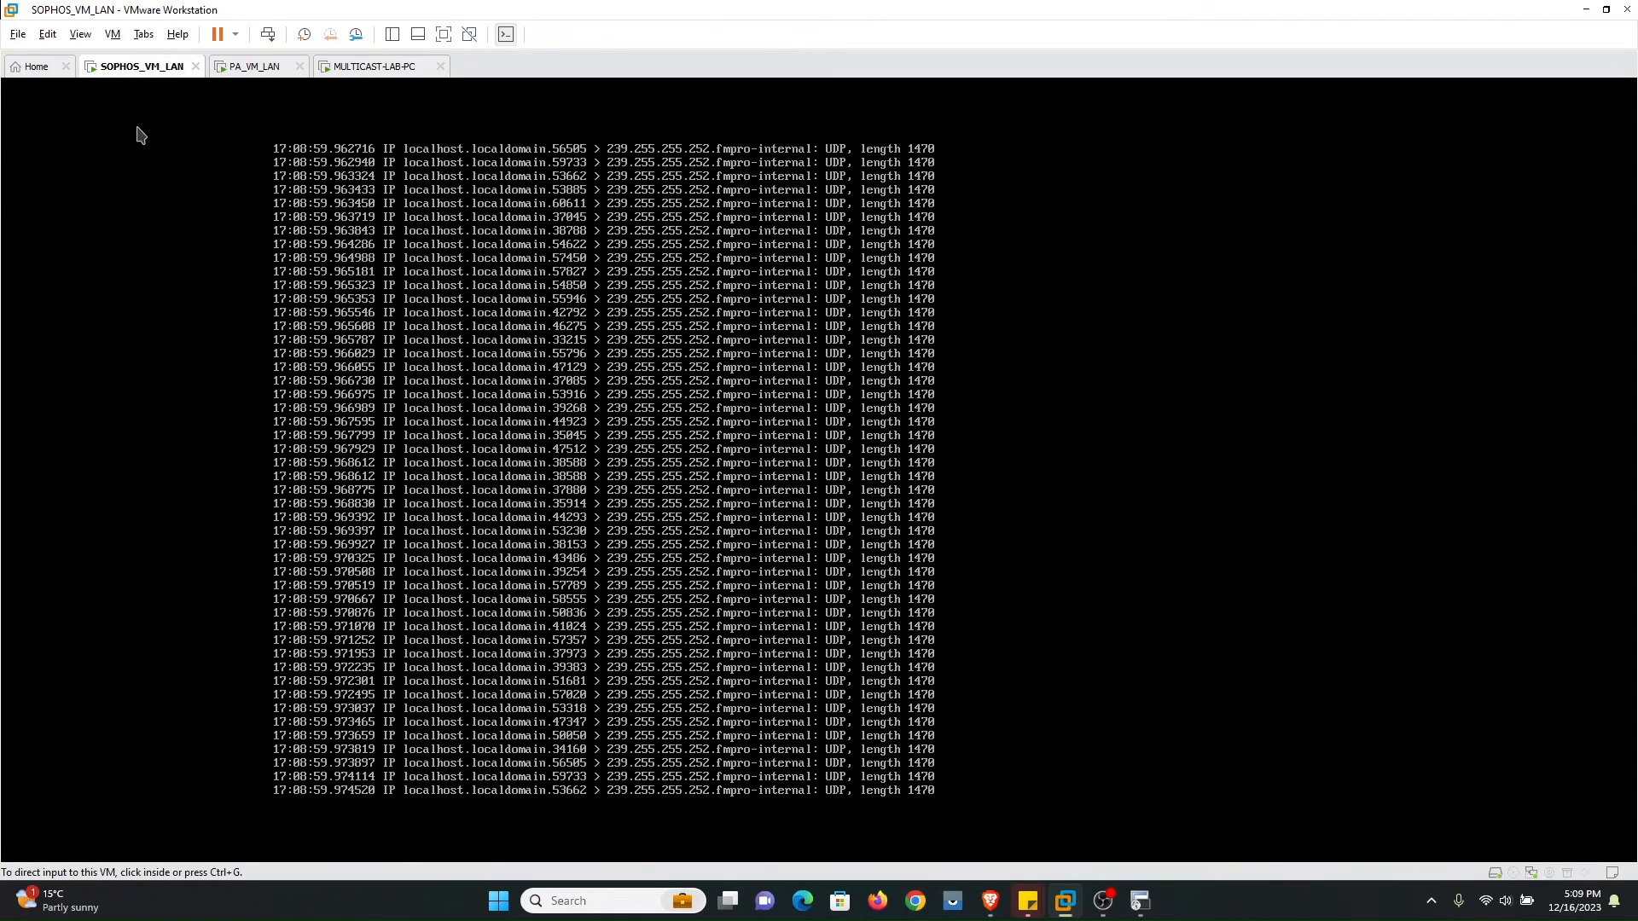
{"action": "left_click", "coordinate": [1586, 10]}
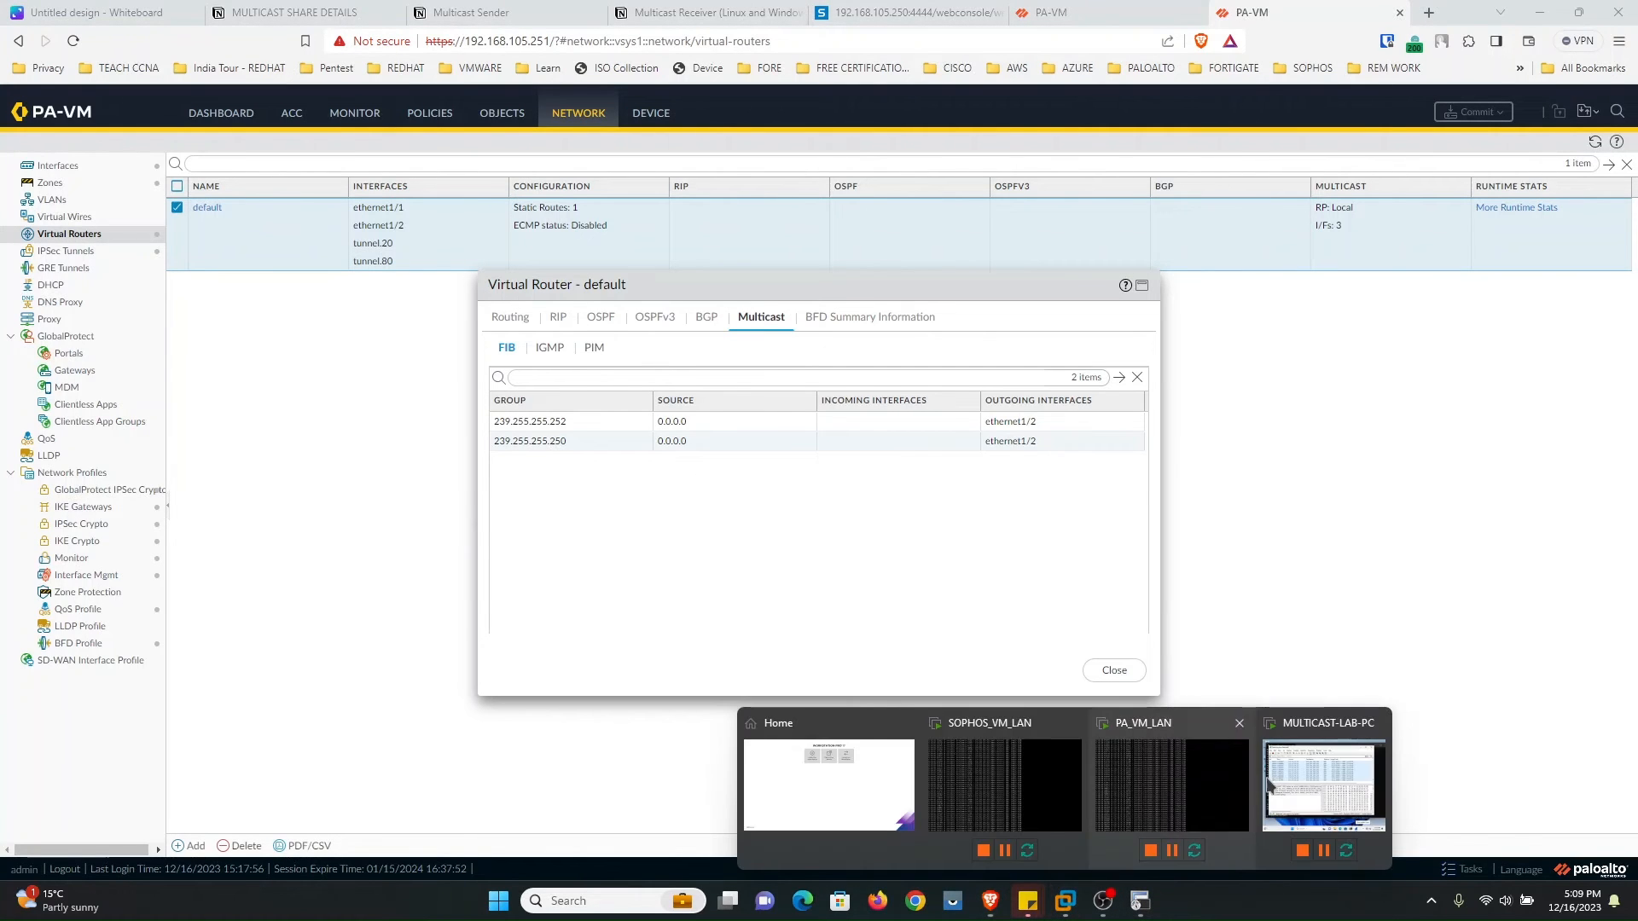
{"action": "key", "text": "alt+Tab"}
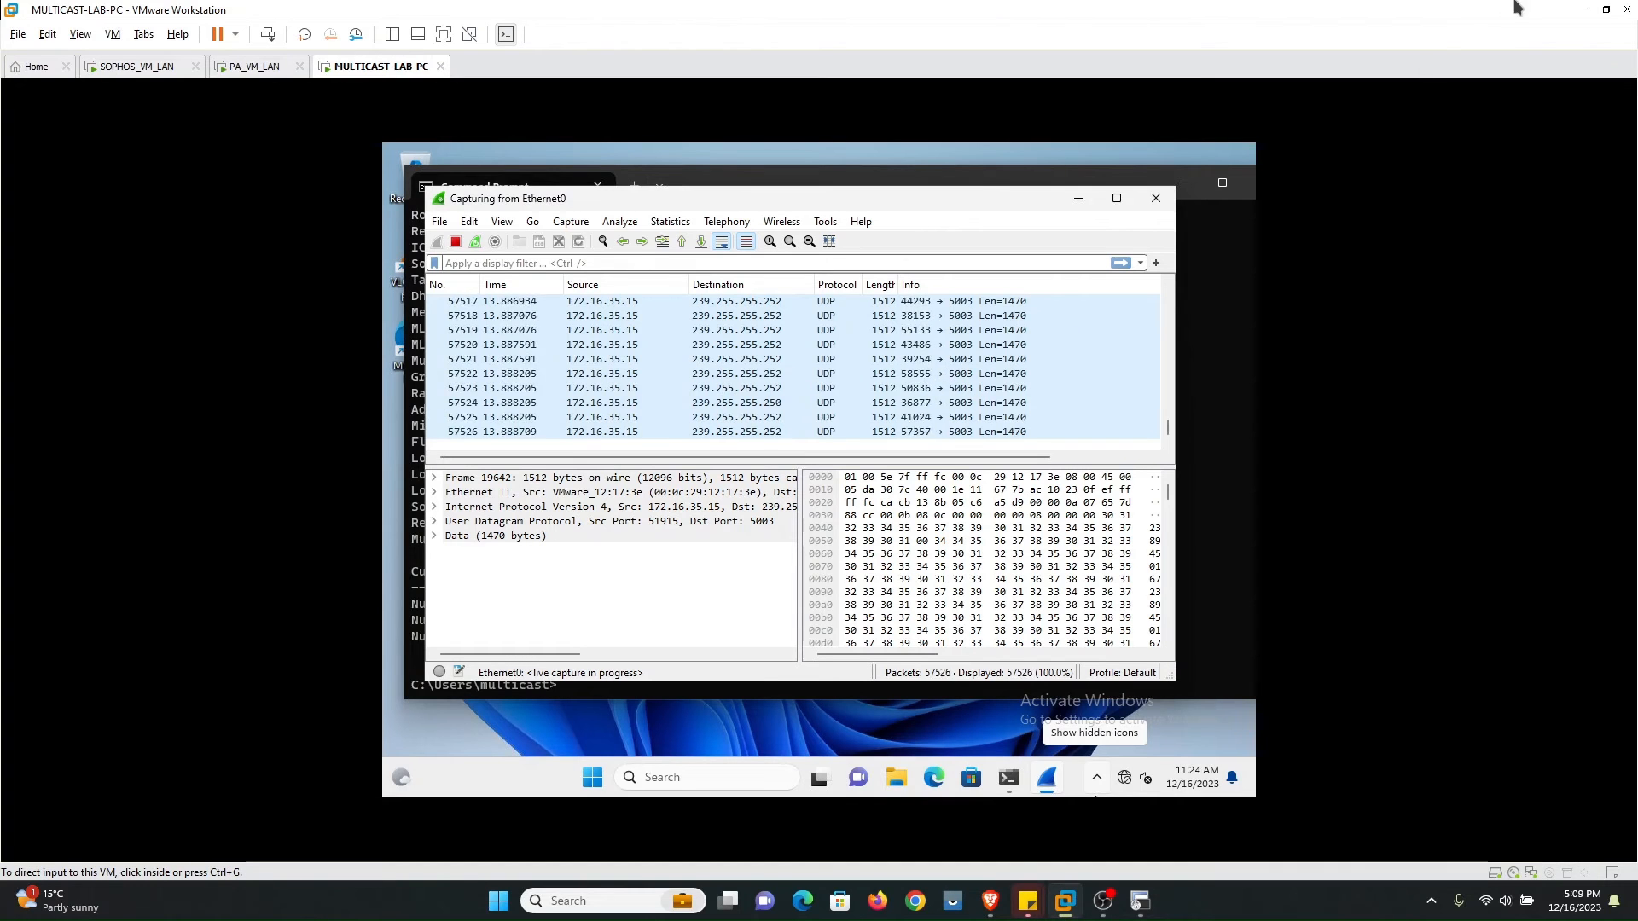
{"action": "left_click", "coordinate": [1584, 12]}
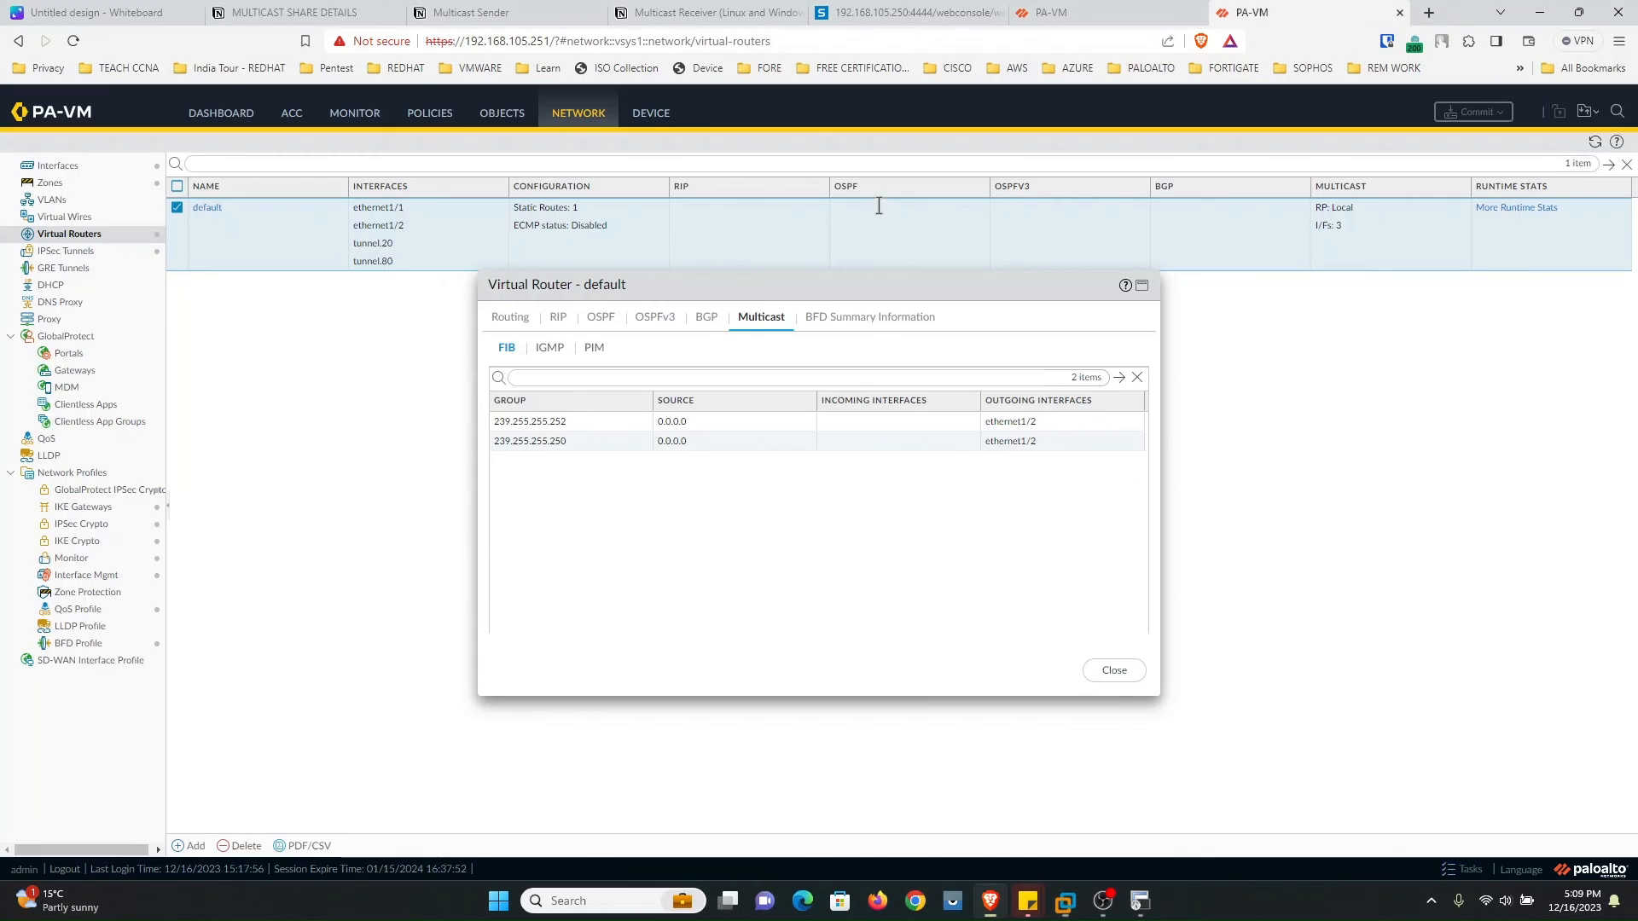
{"action": "left_click", "coordinate": [1109, 668]}
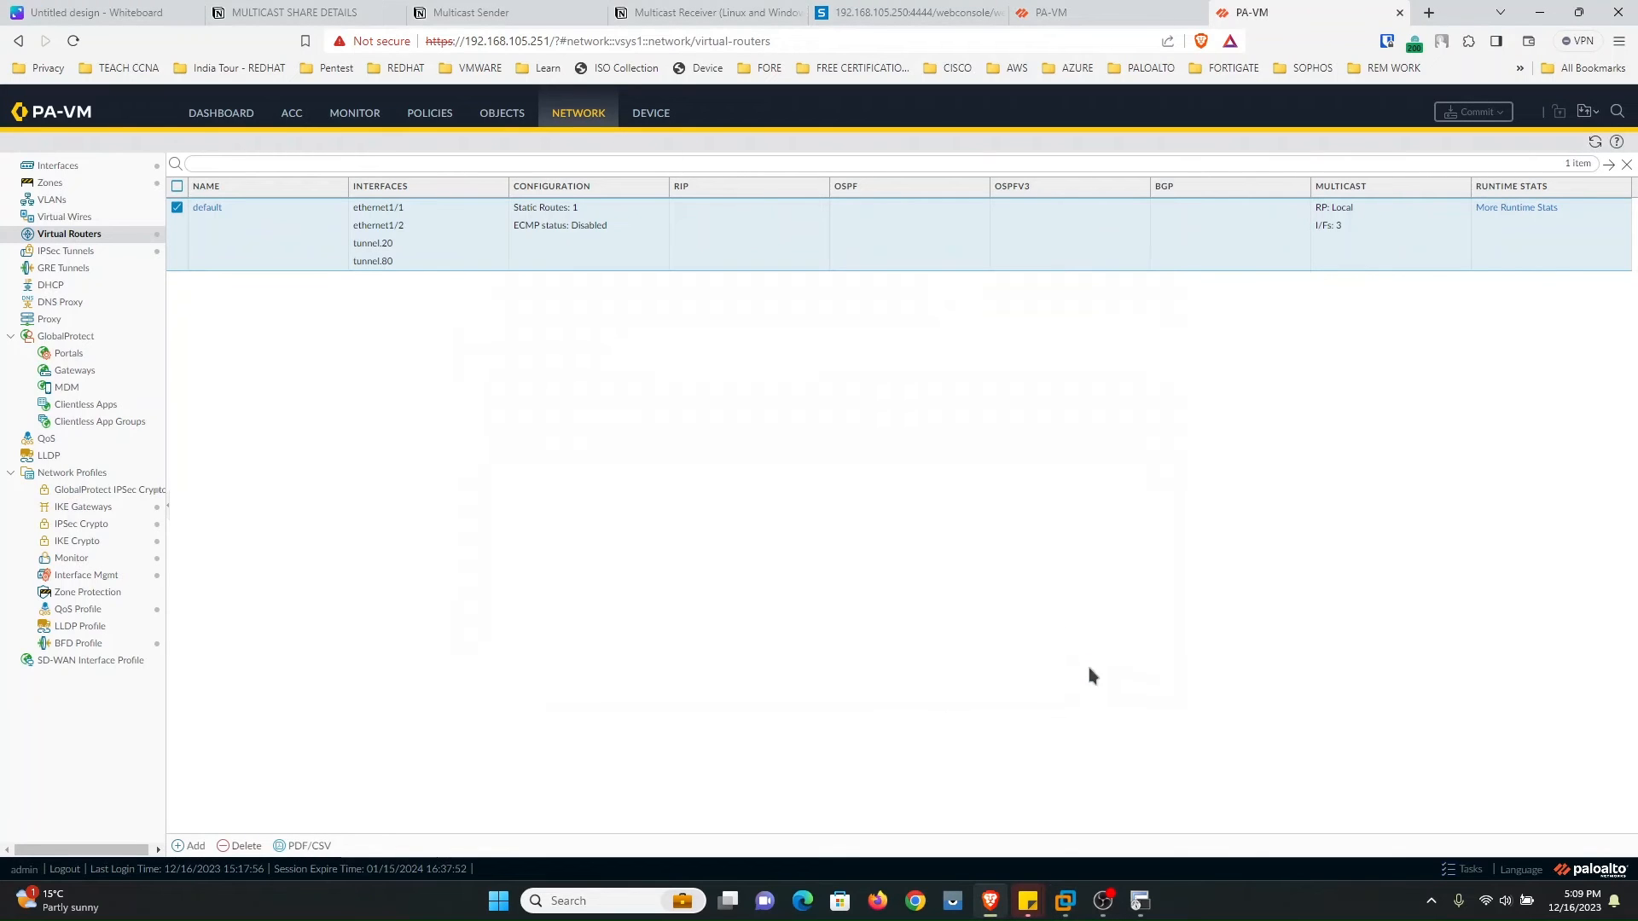
{"action": "left_click", "coordinate": [206, 210]}
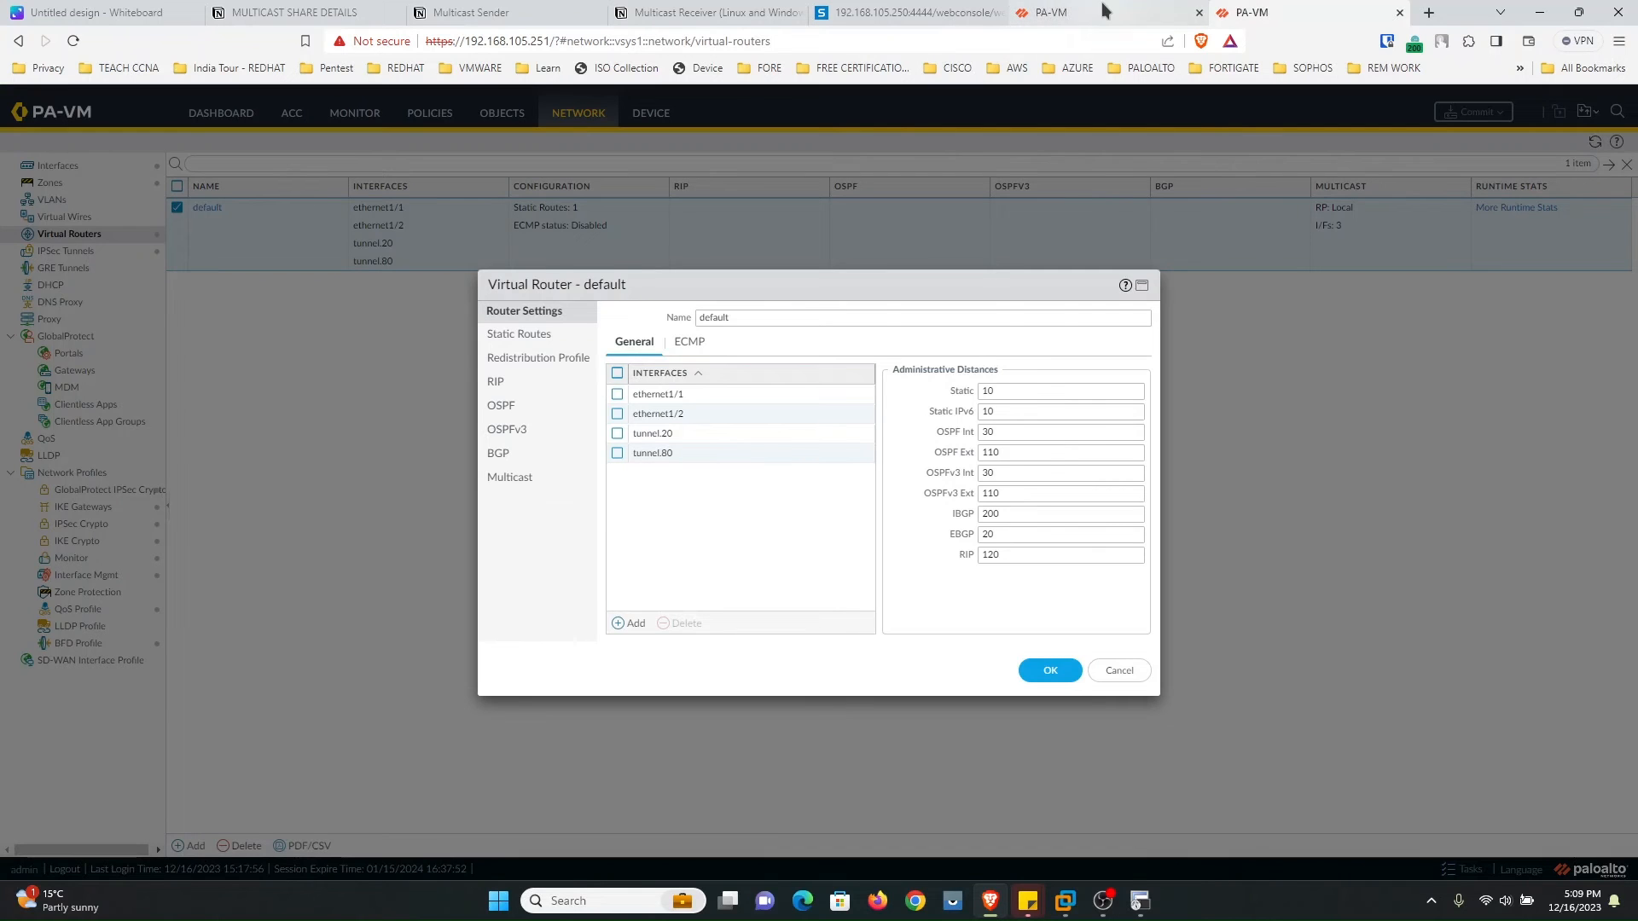
Step: Check the firewall's tunnel interfaces and refresh the traffic log filtered to destination 239.255.255.252
{"action": "left_click", "coordinate": [1076, 12]}
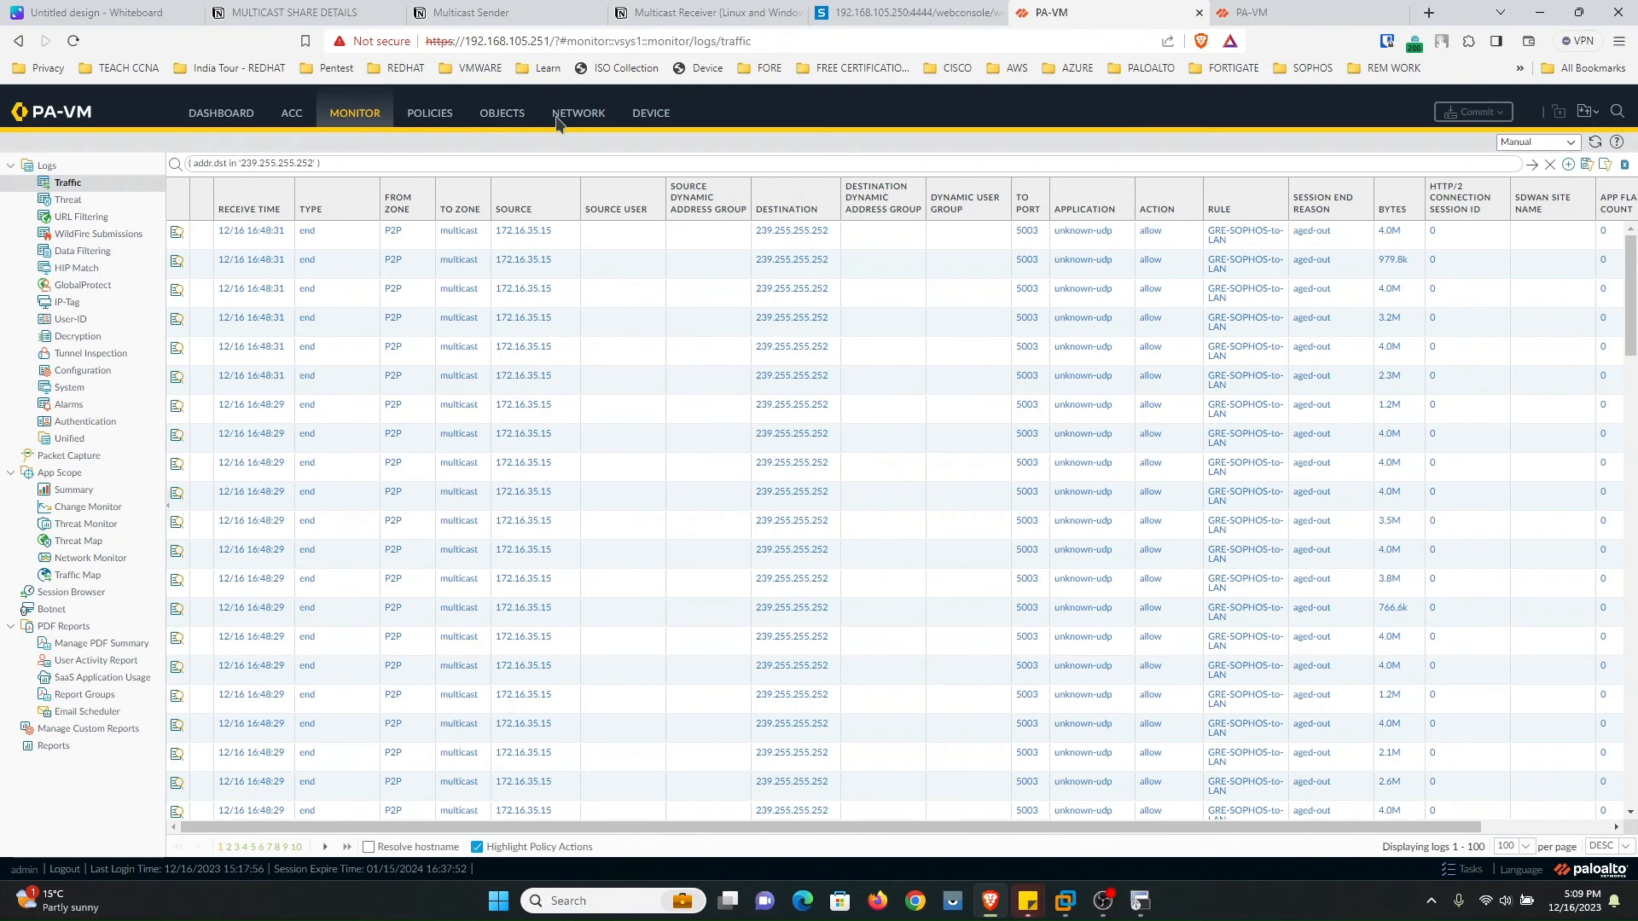
{"action": "left_click", "coordinate": [576, 117]}
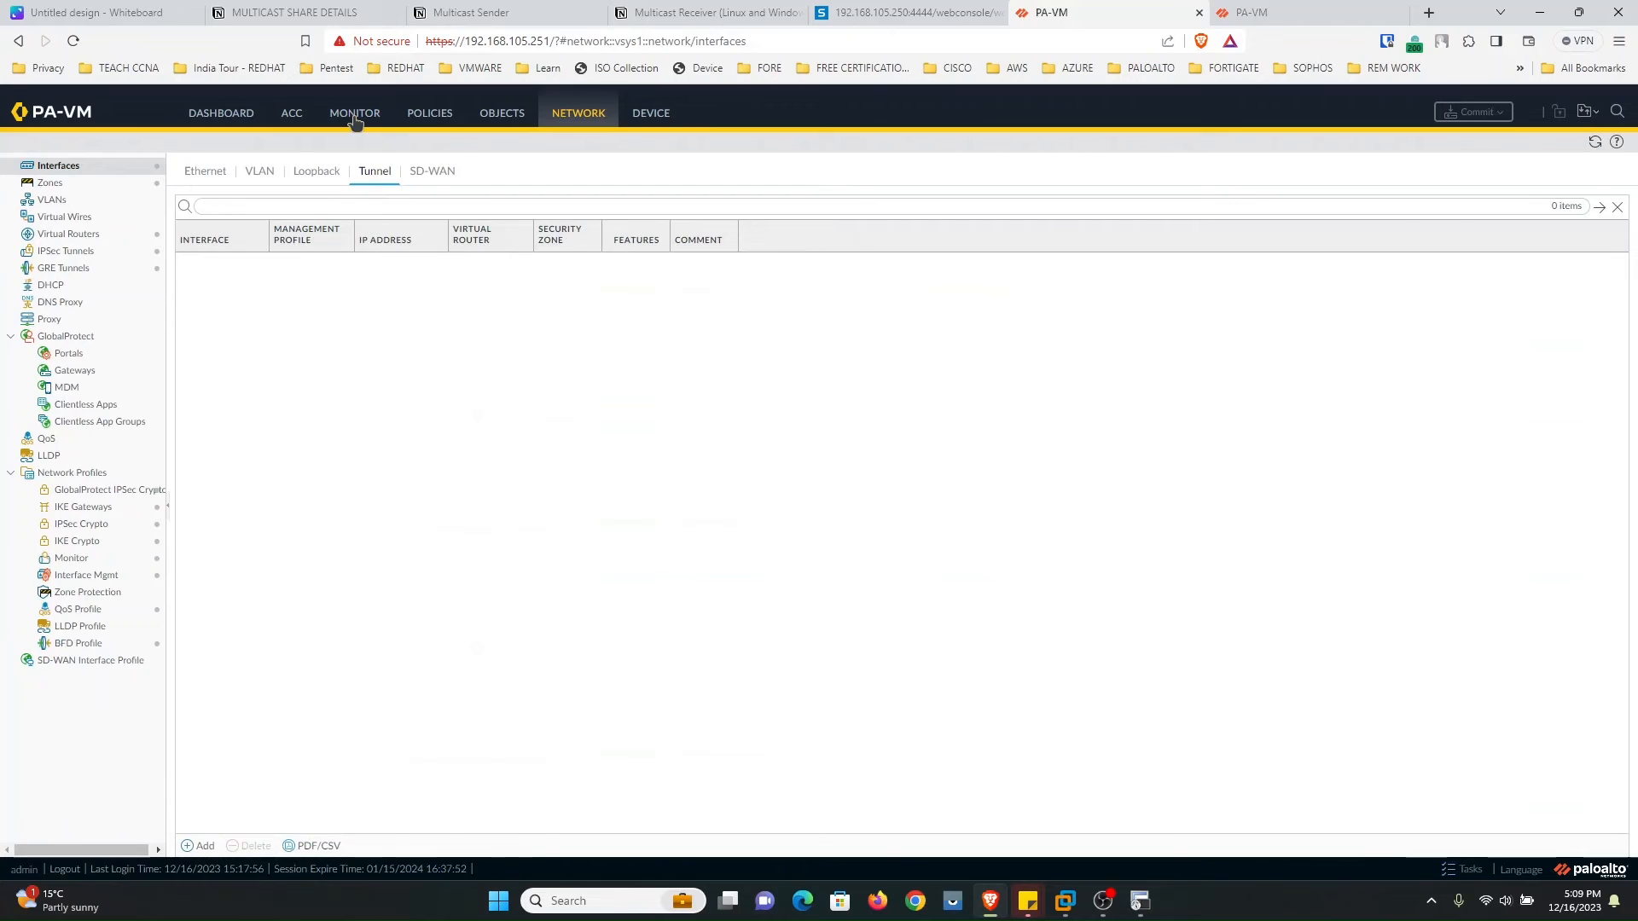
{"action": "left_click", "coordinate": [354, 117]}
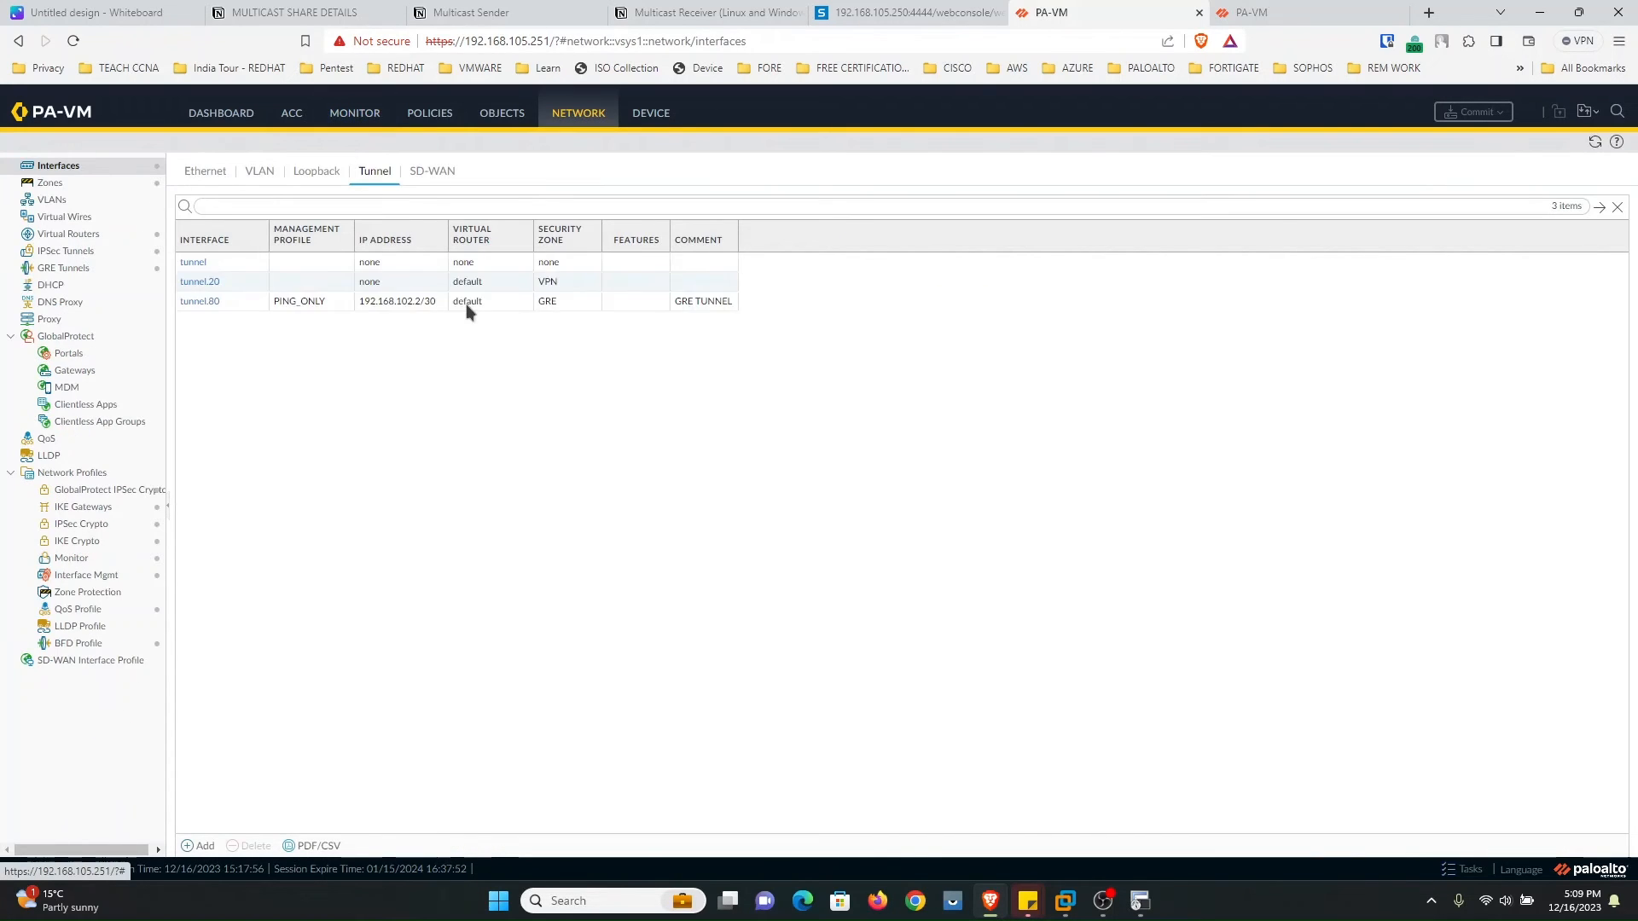
{"action": "left_click", "coordinate": [355, 125]}
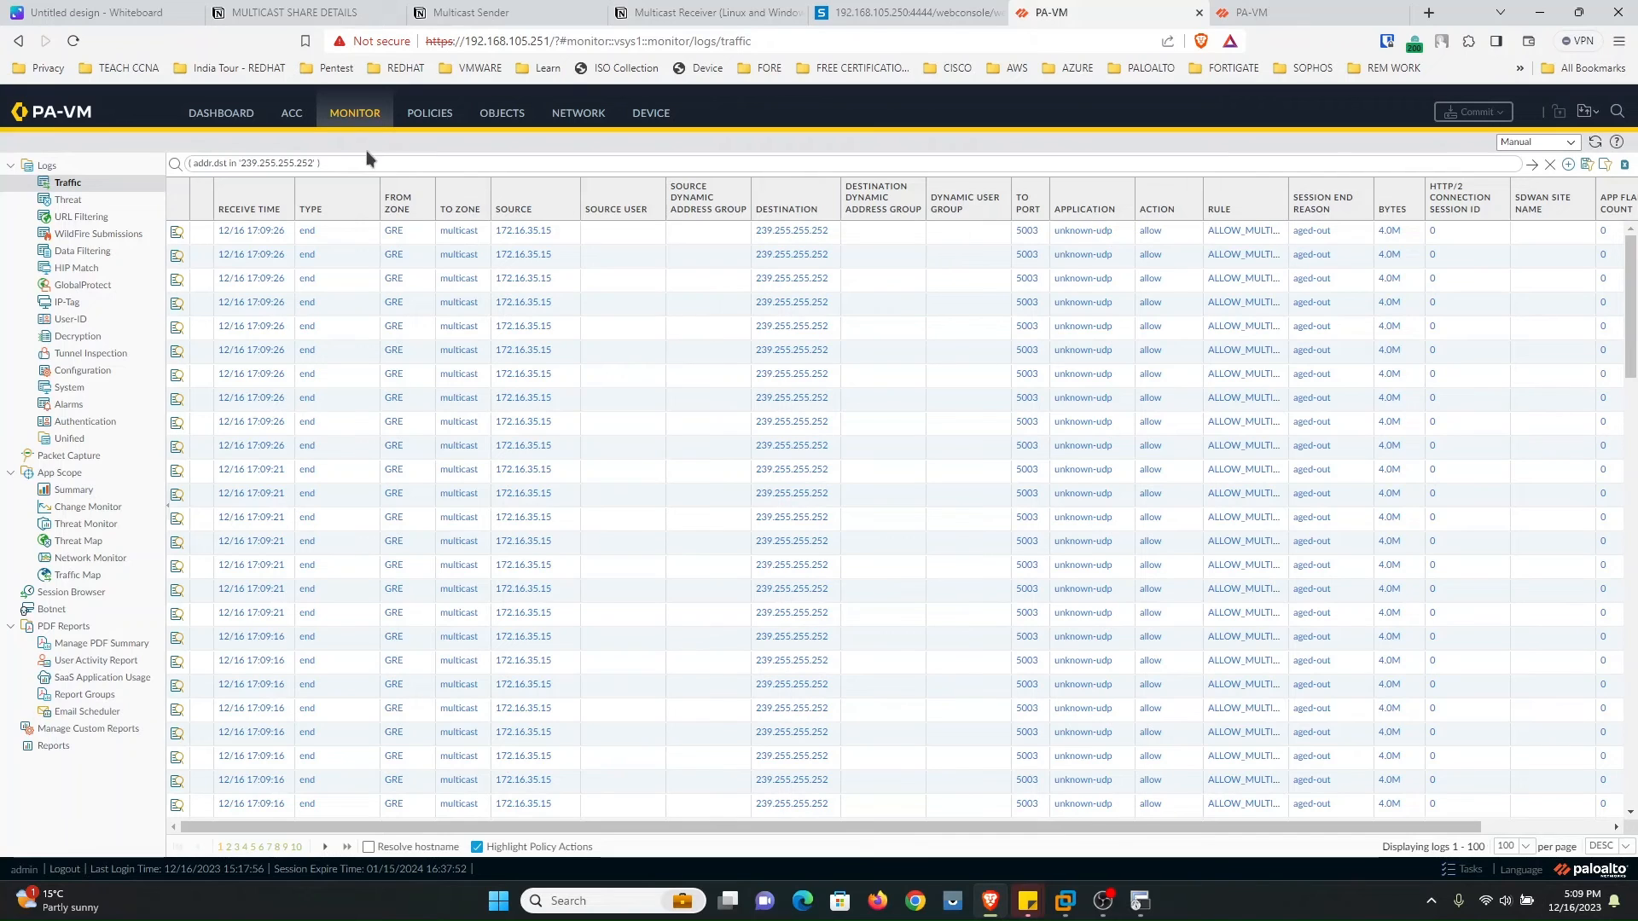
{"action": "key", "text": "Return"}
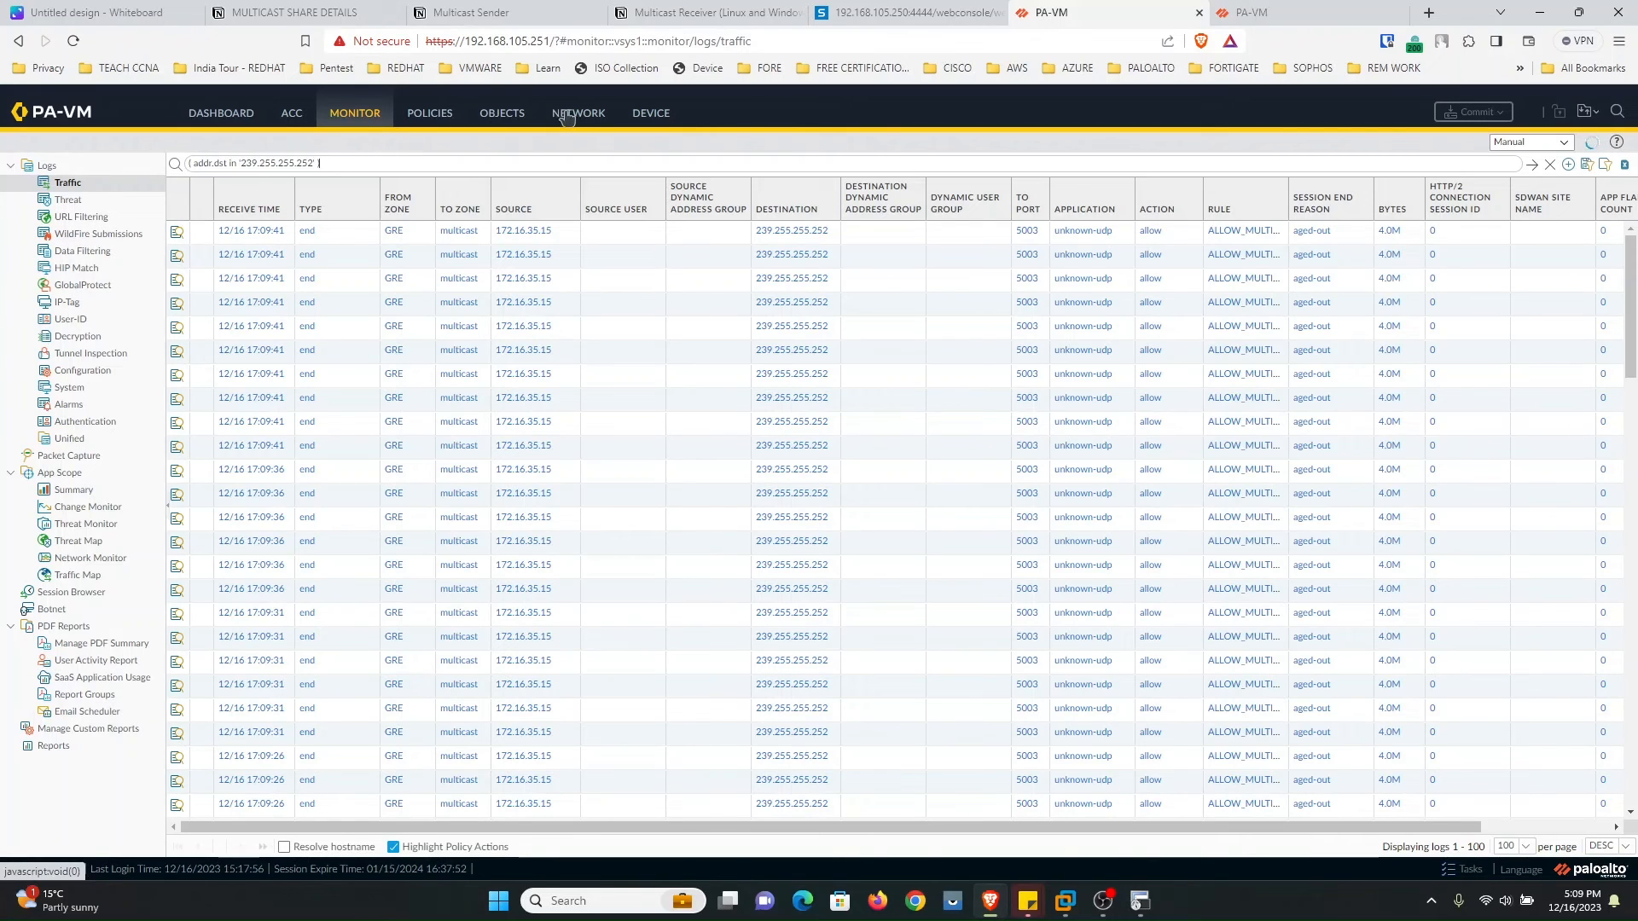
Step: Review the Ethernet interfaces and the default router's multicast rendezvous point, interface and SPT threshold settings without changing them
{"action": "left_click", "coordinate": [567, 113]}
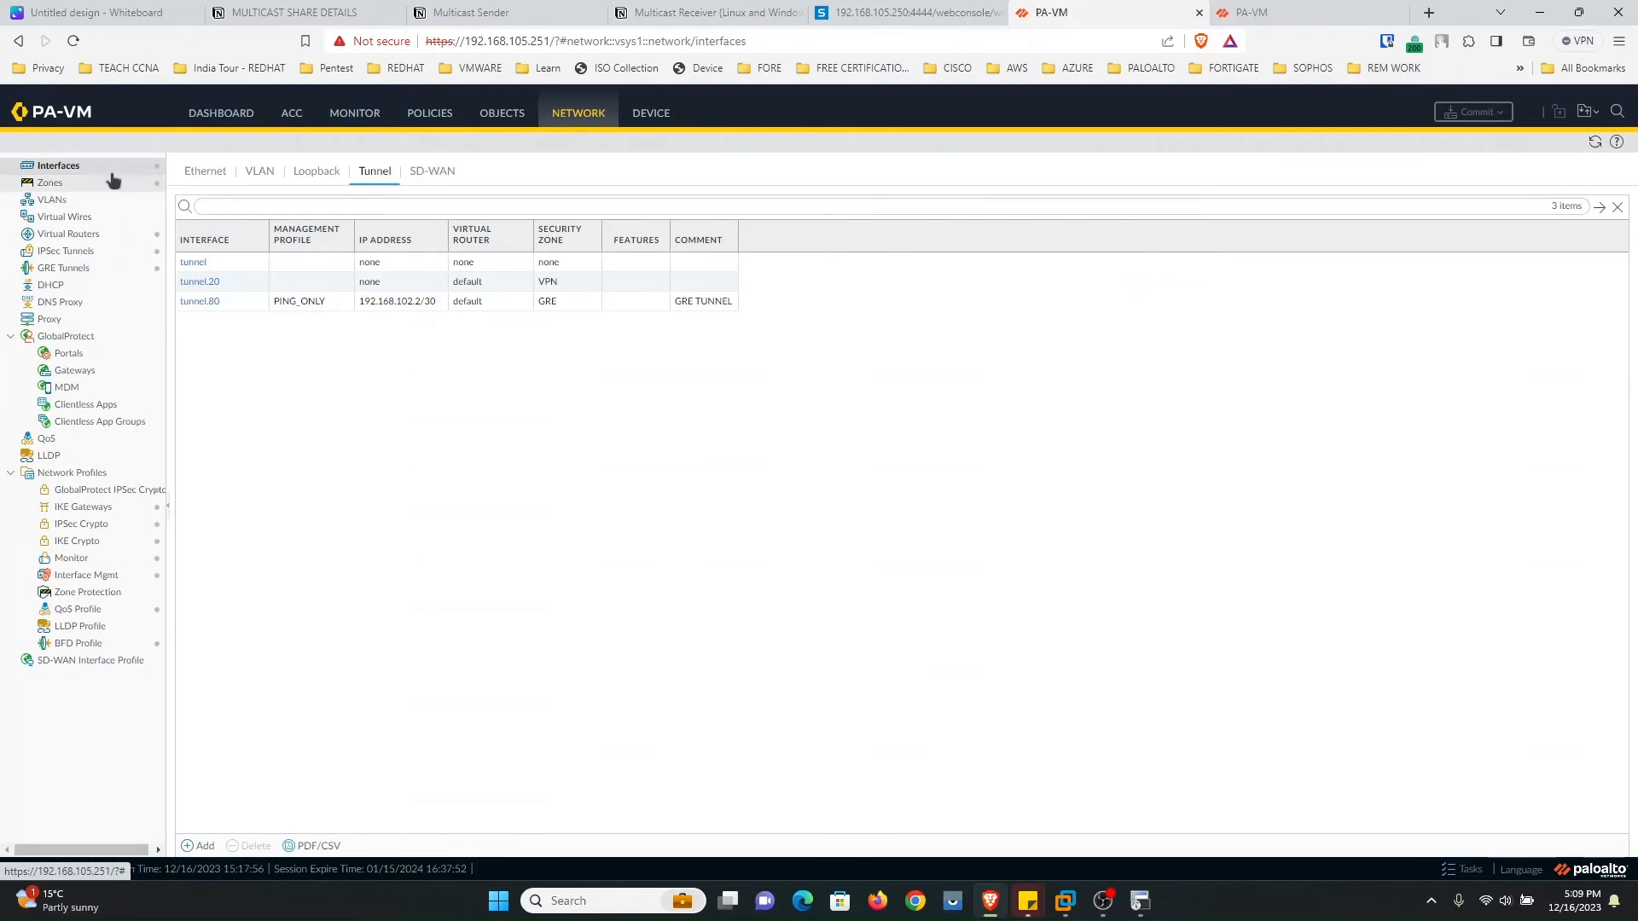
{"action": "left_click", "coordinate": [201, 172]}
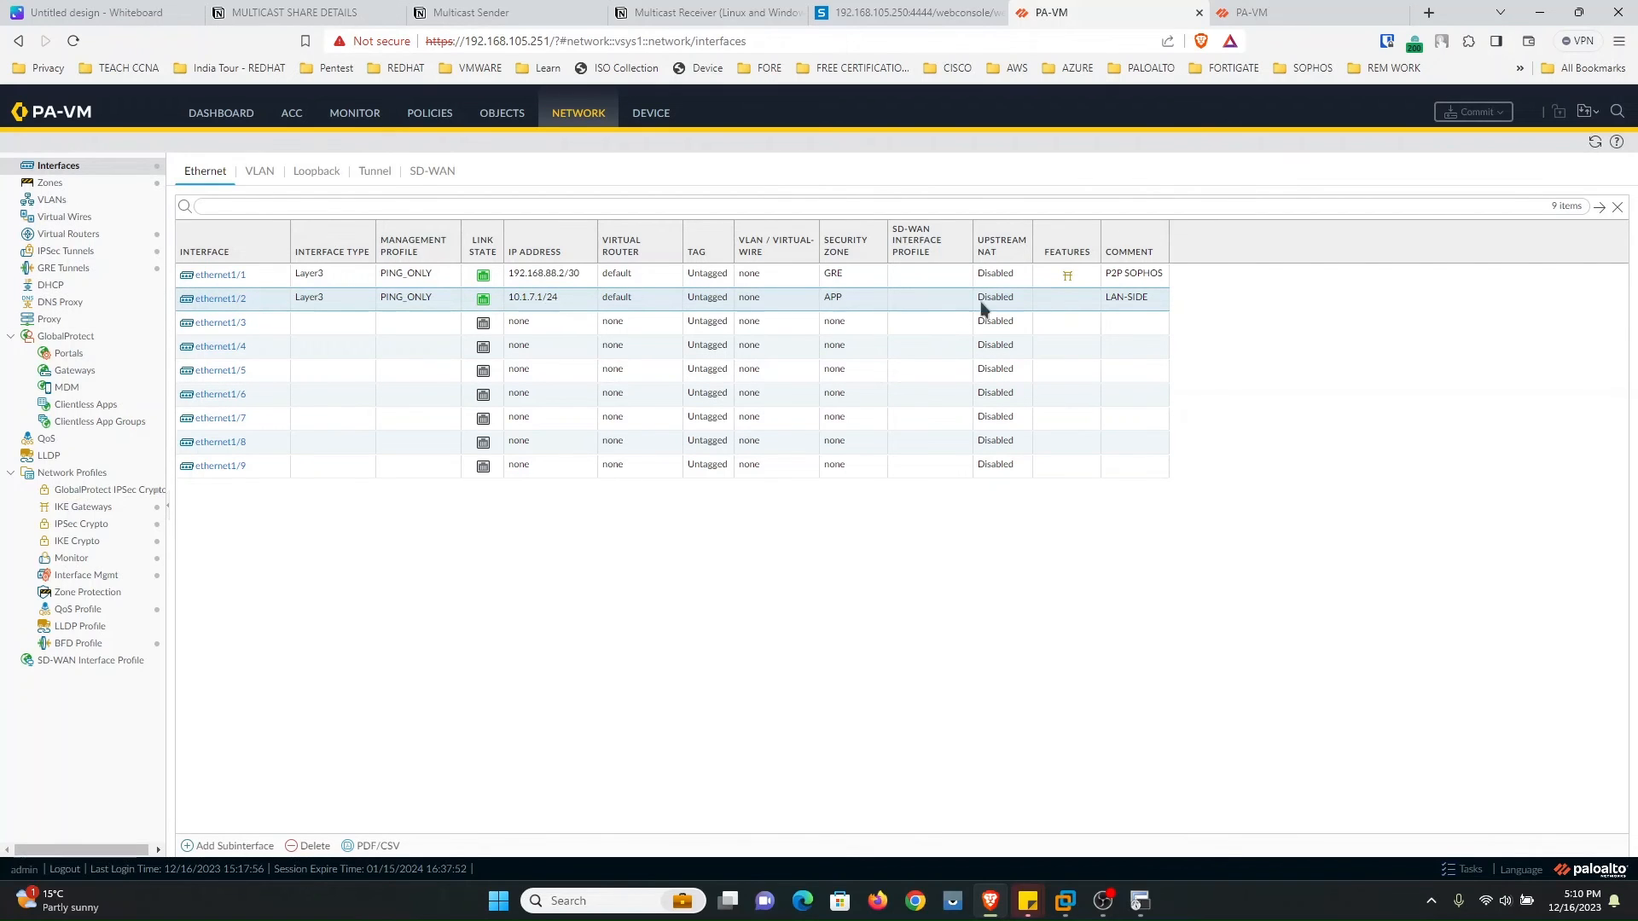
{"action": "left_click", "coordinate": [1259, 14]}
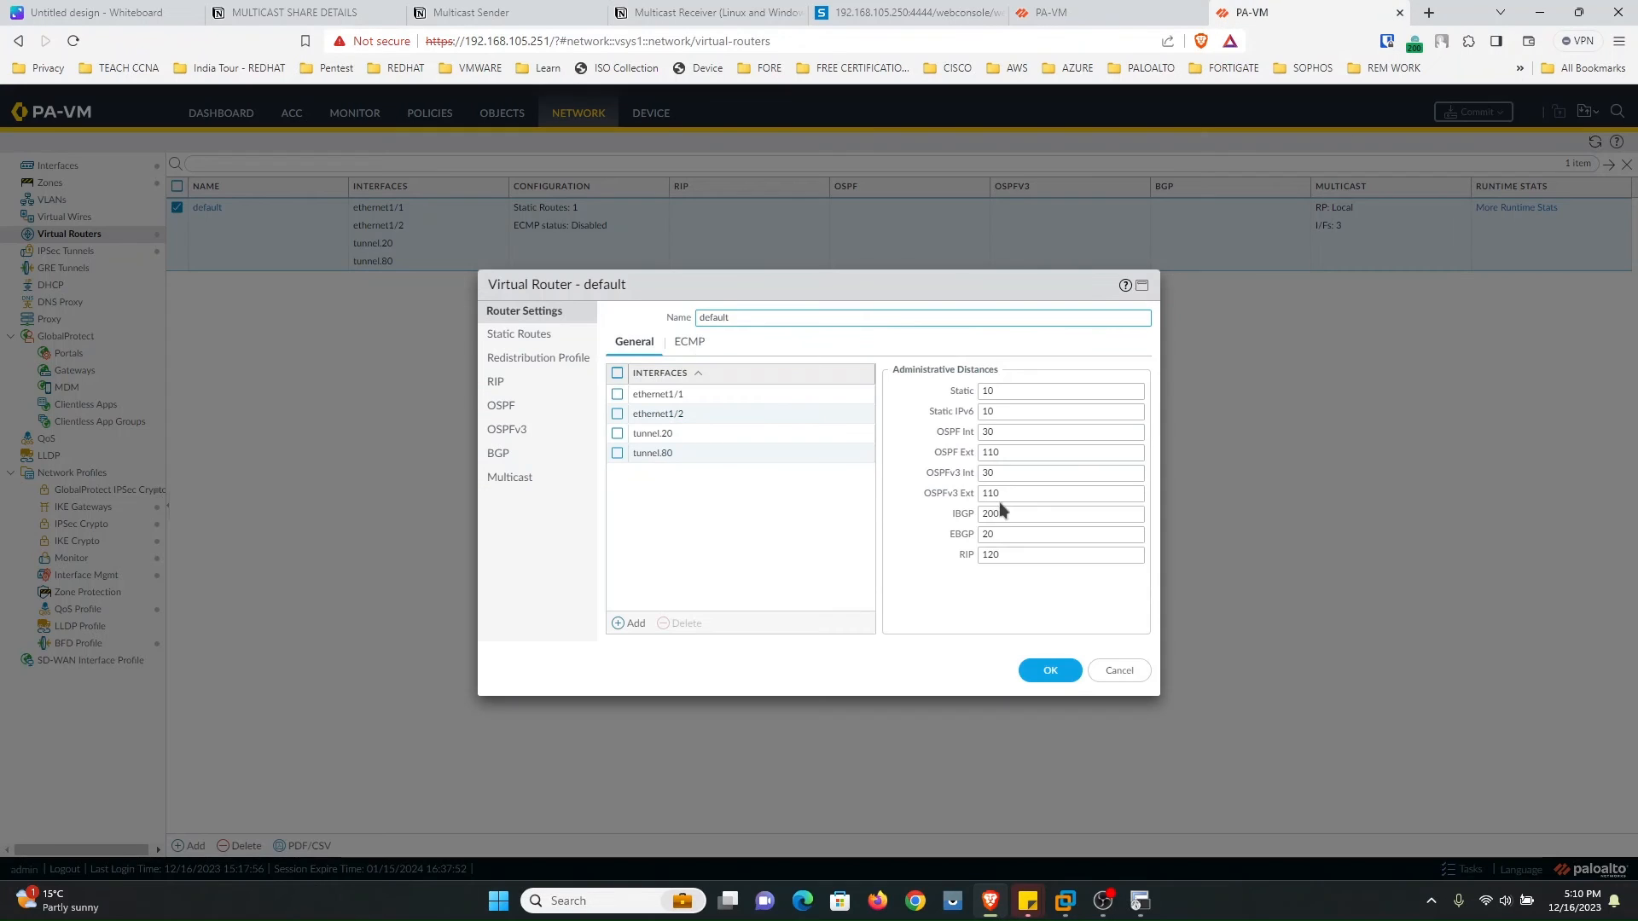
{"action": "left_click", "coordinate": [514, 479]}
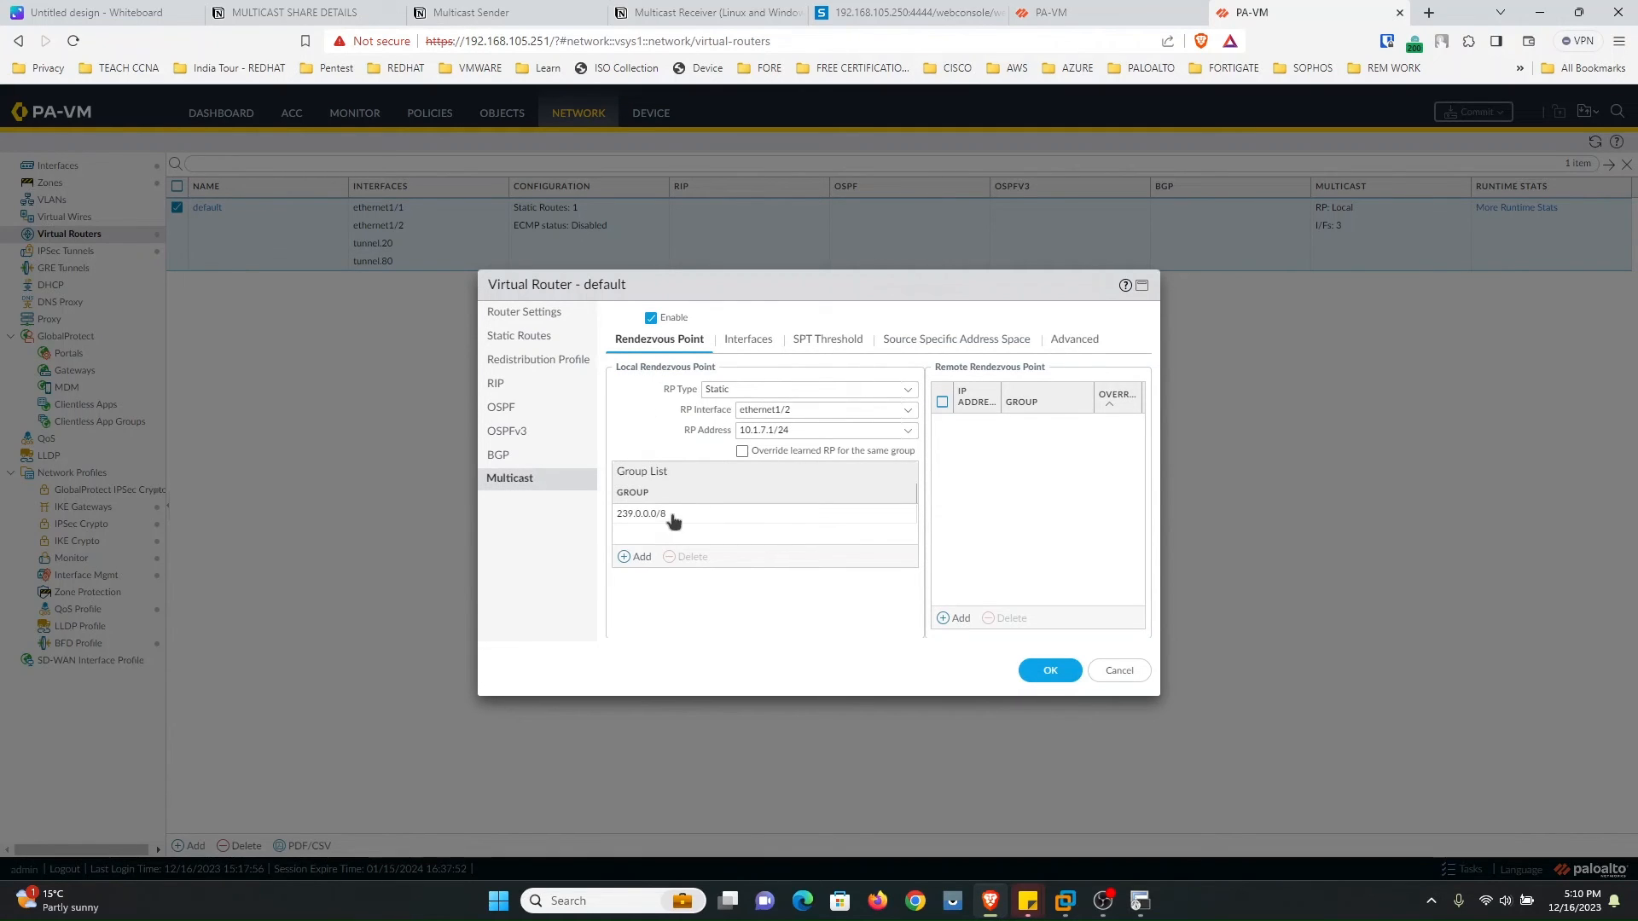
{"action": "left_click", "coordinate": [758, 342]}
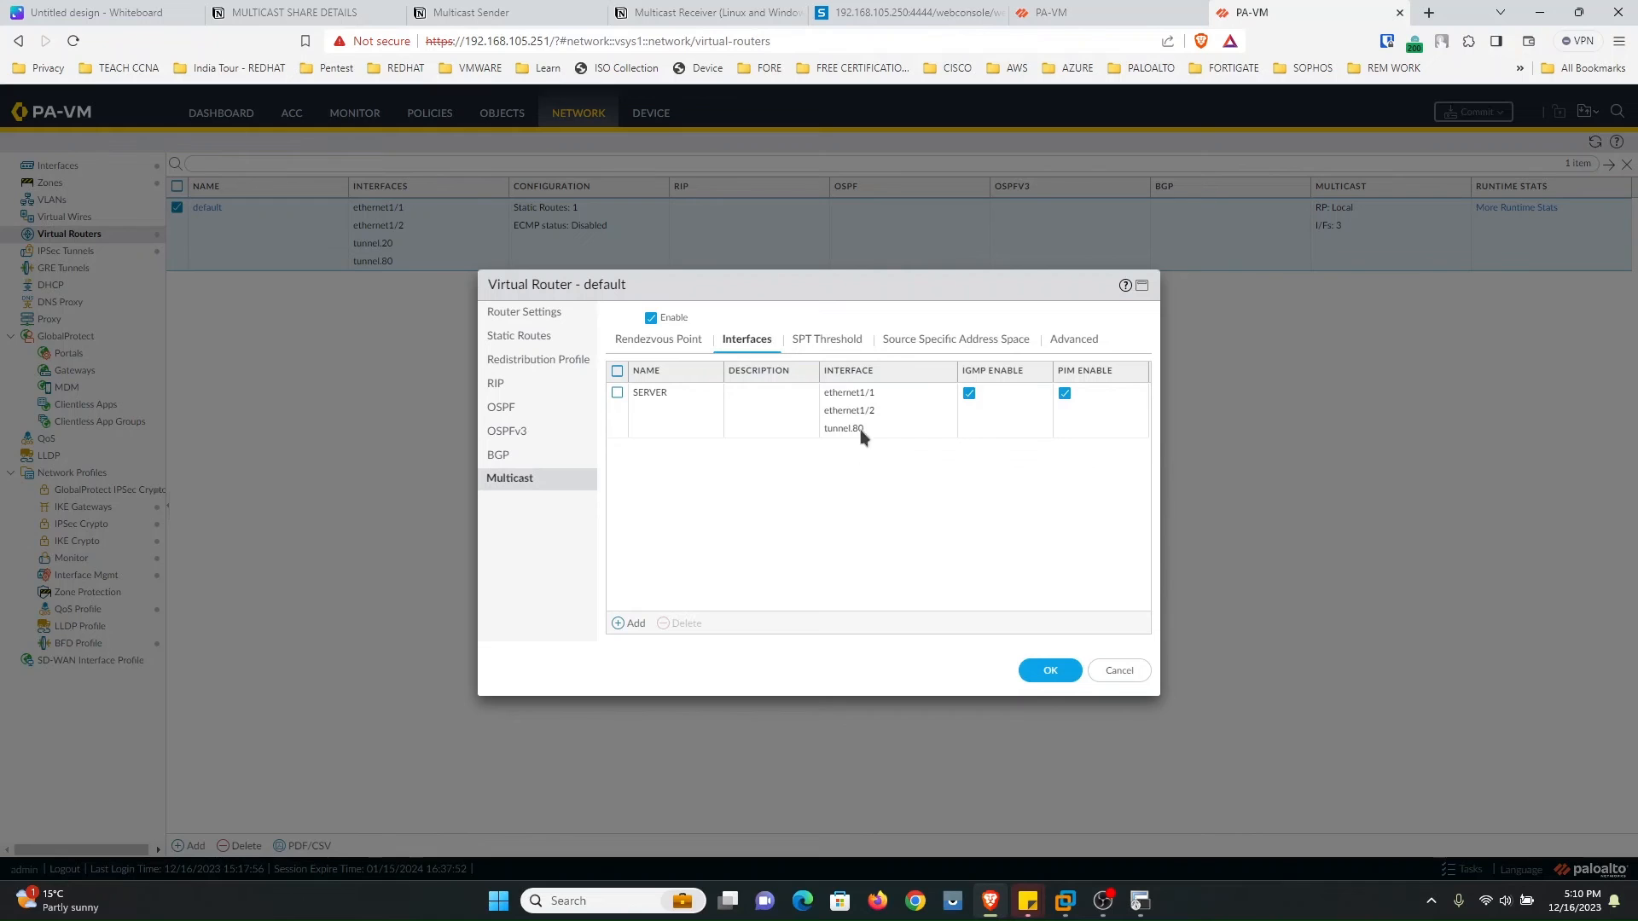
{"action": "left_click", "coordinate": [827, 339]}
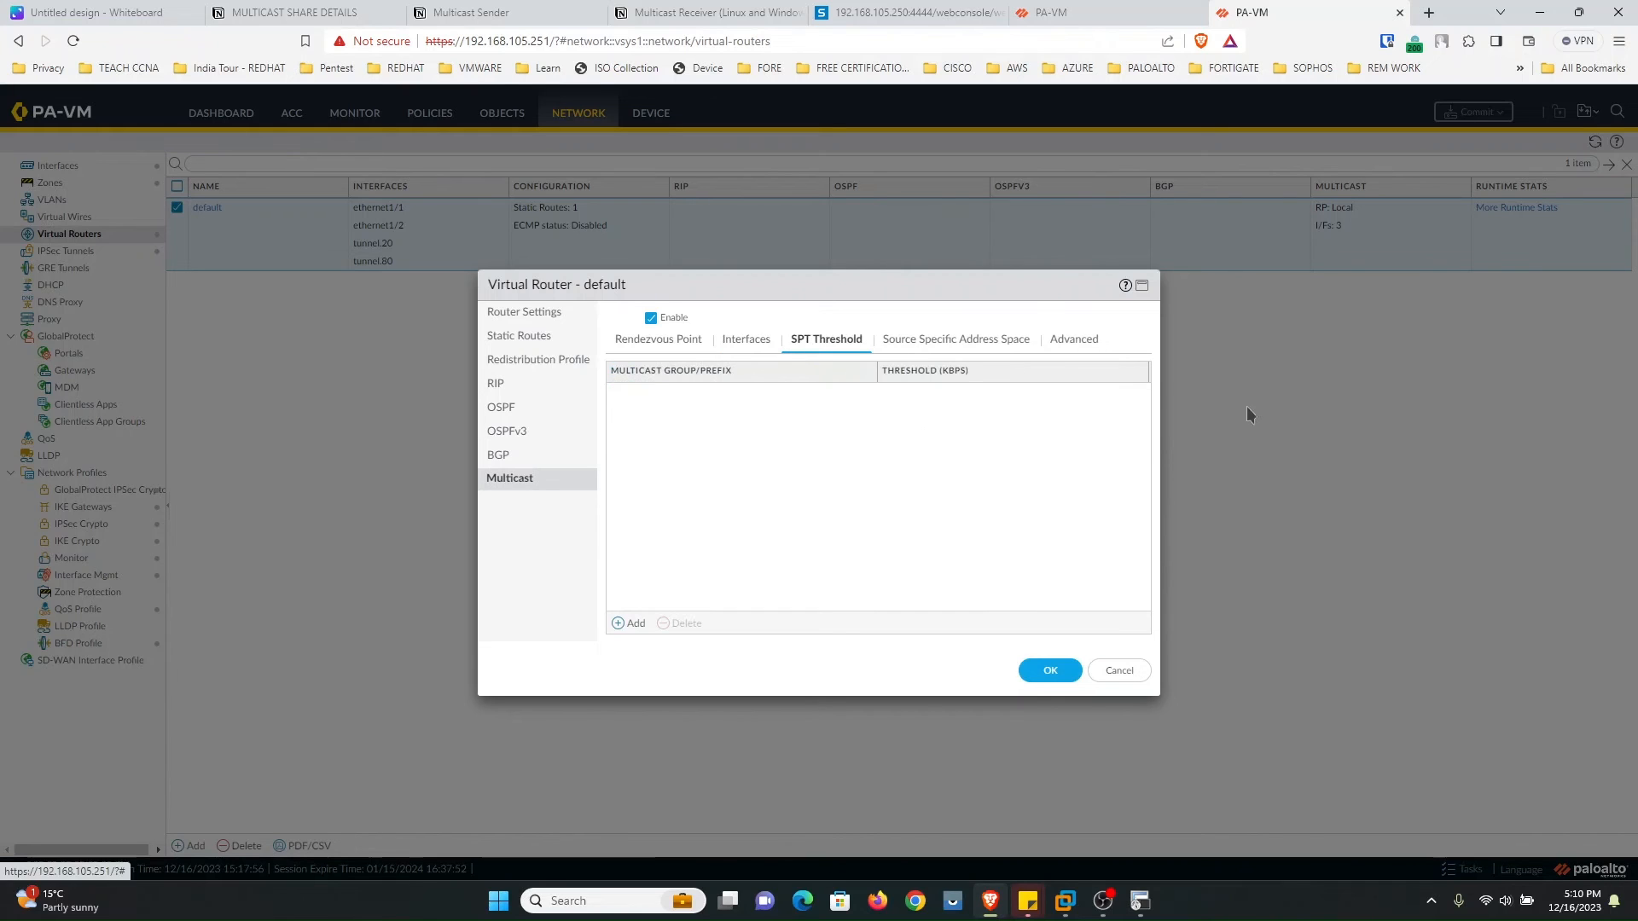
{"action": "left_click", "coordinate": [1116, 670]}
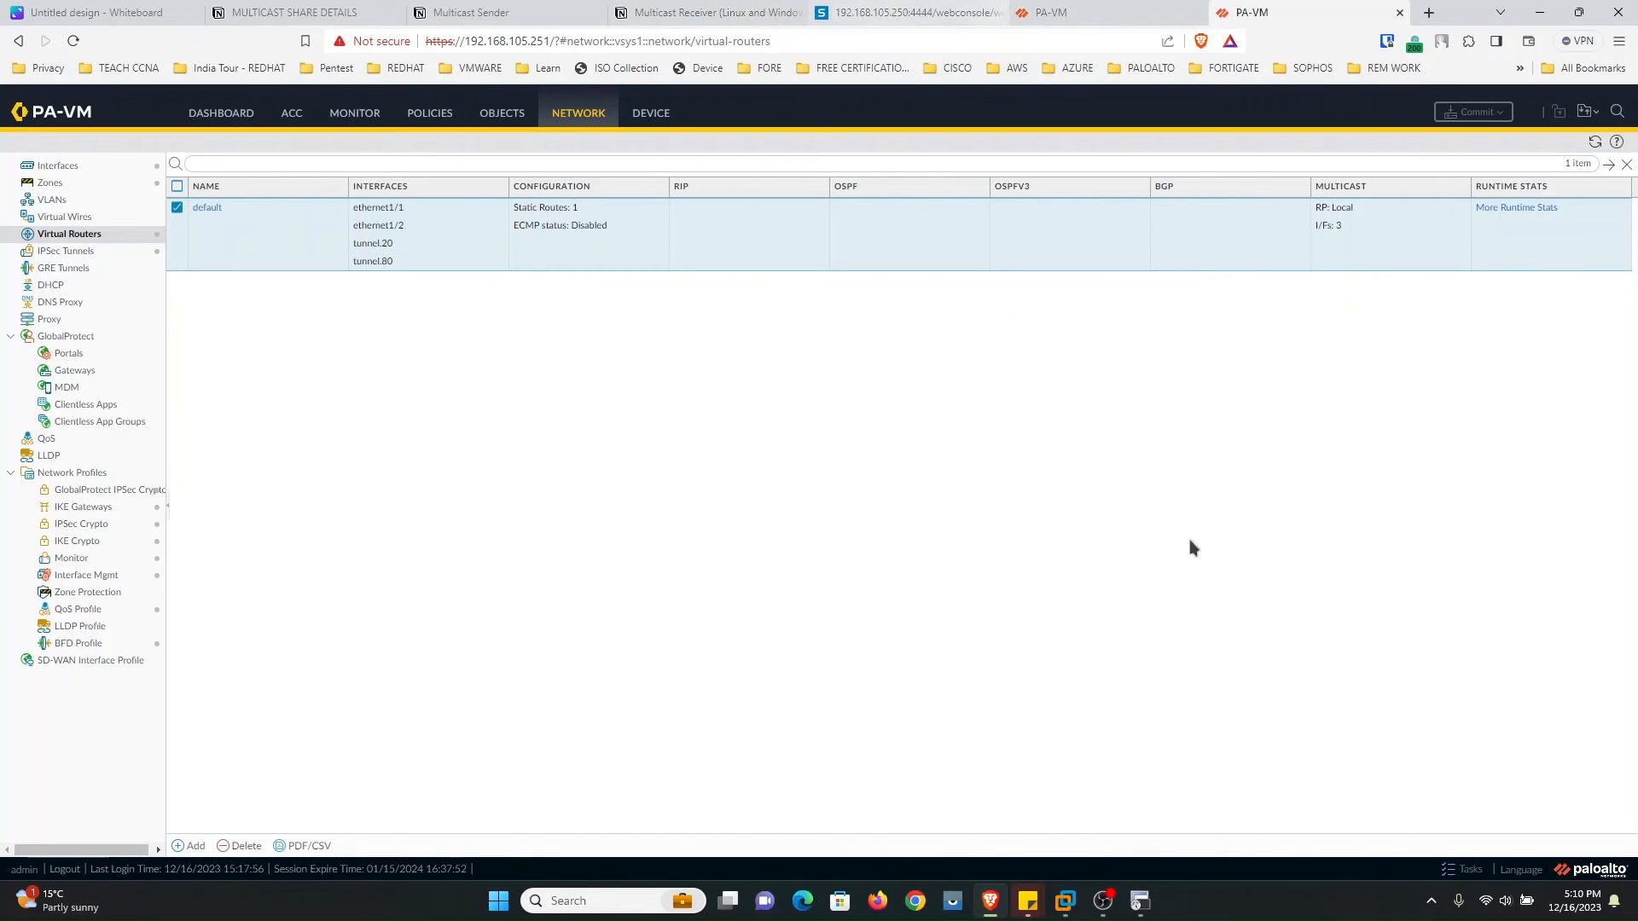
Step: Return to the Wireshark capture on MULTICAST-LAB-PC and filter the packets to source address 172.16.35.15
{"action": "left_click", "coordinate": [1062, 909]}
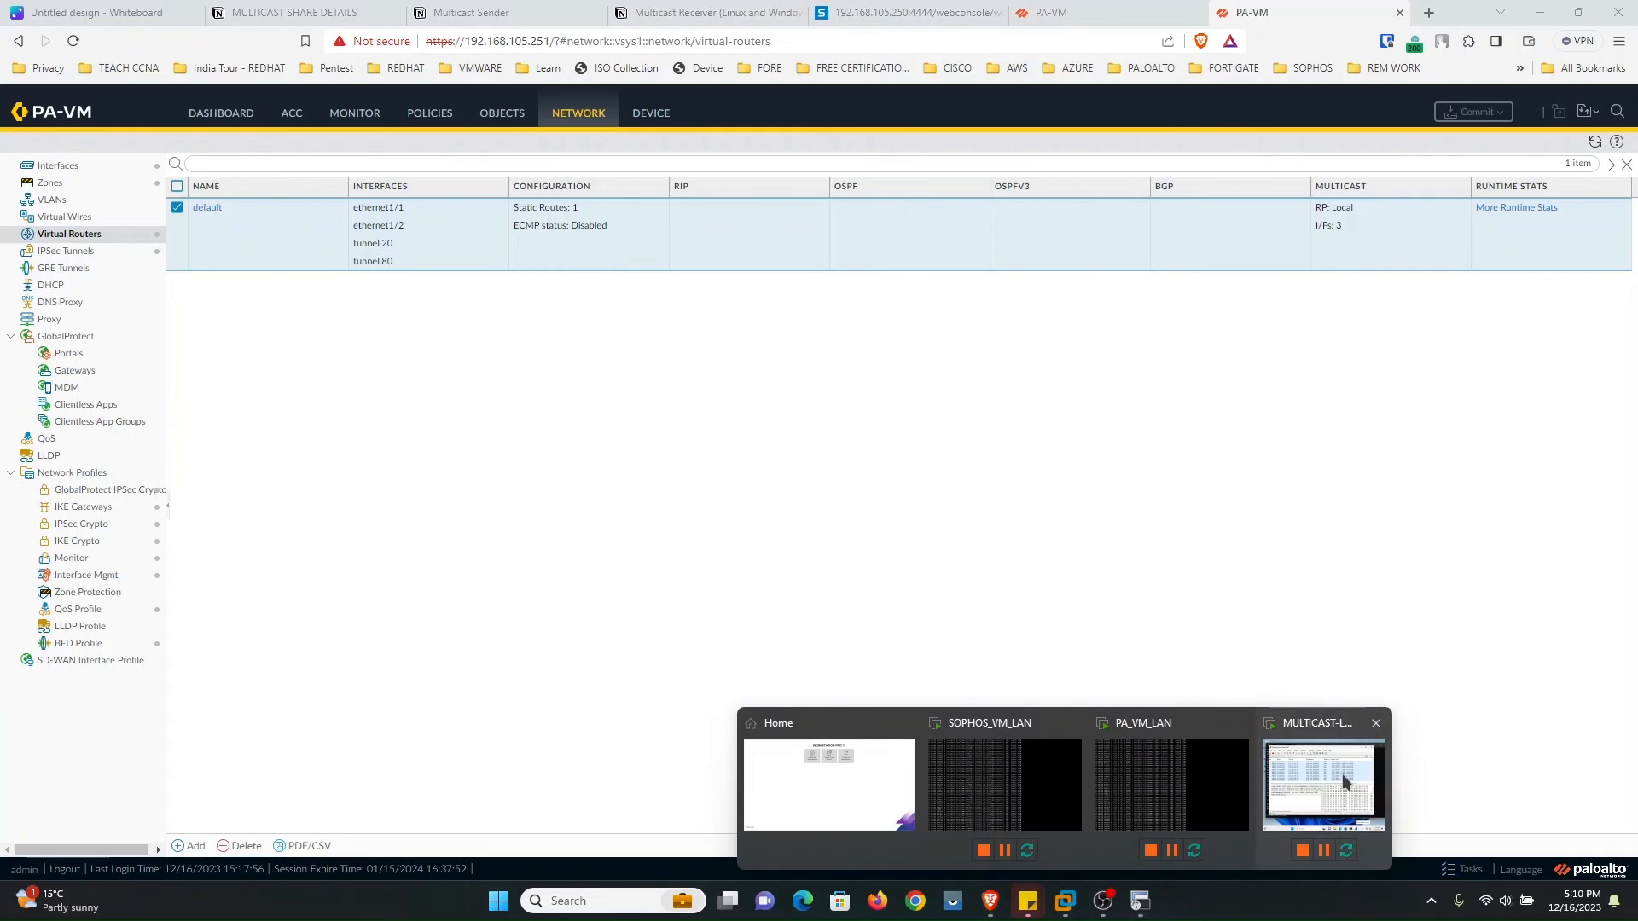
{"action": "left_click", "coordinate": [1318, 781]}
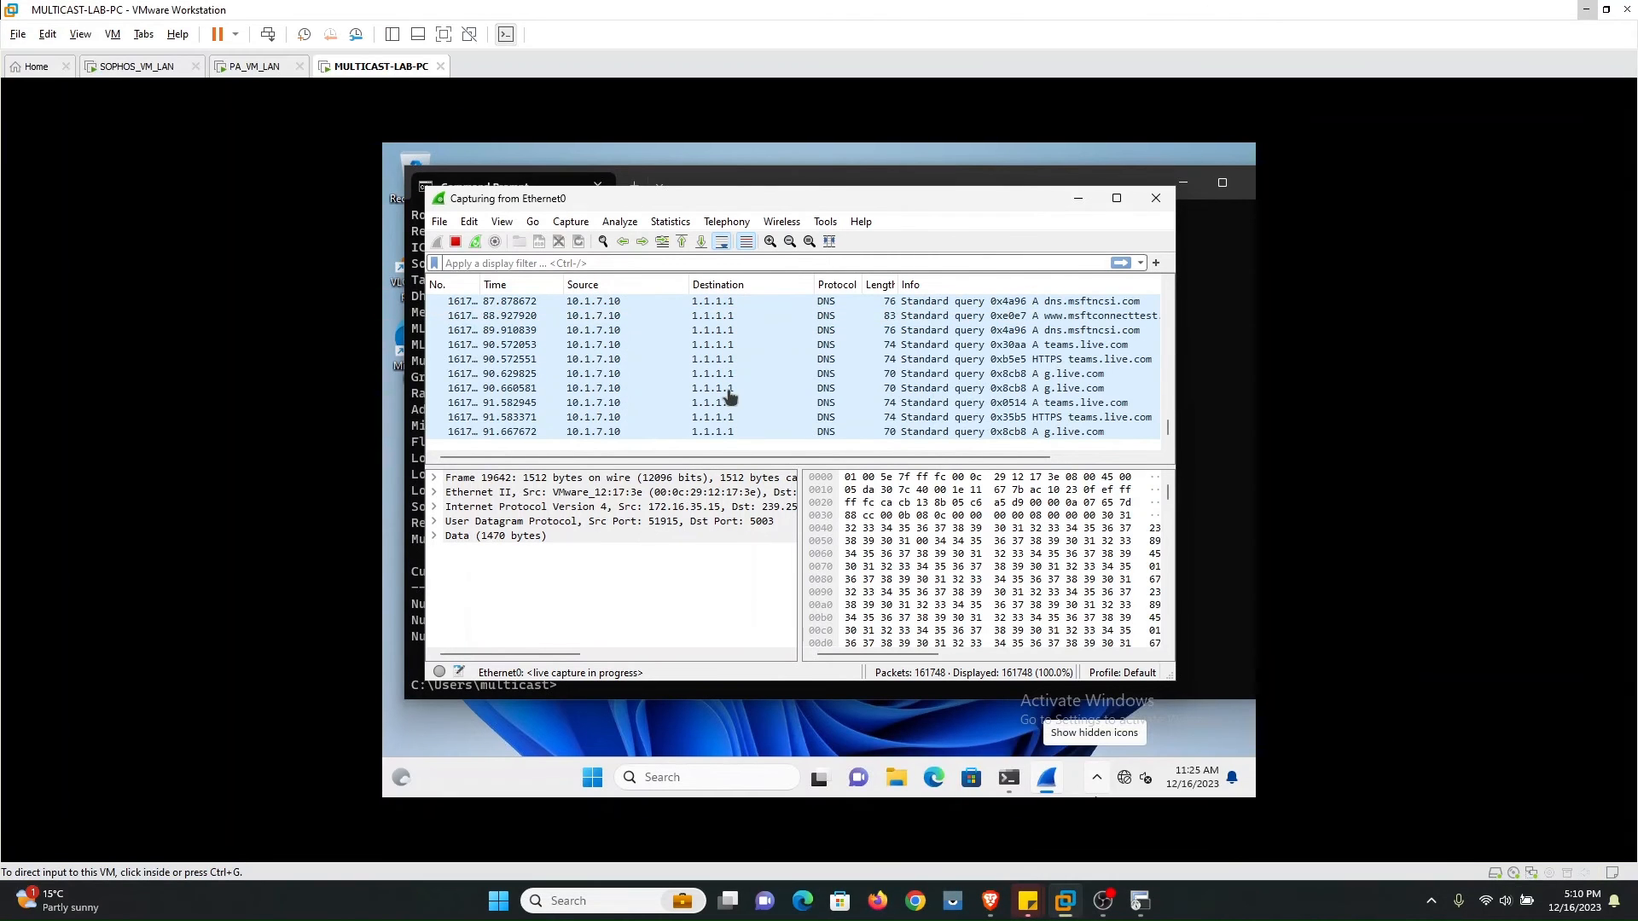
{"action": "left_click", "coordinate": [501, 263]}
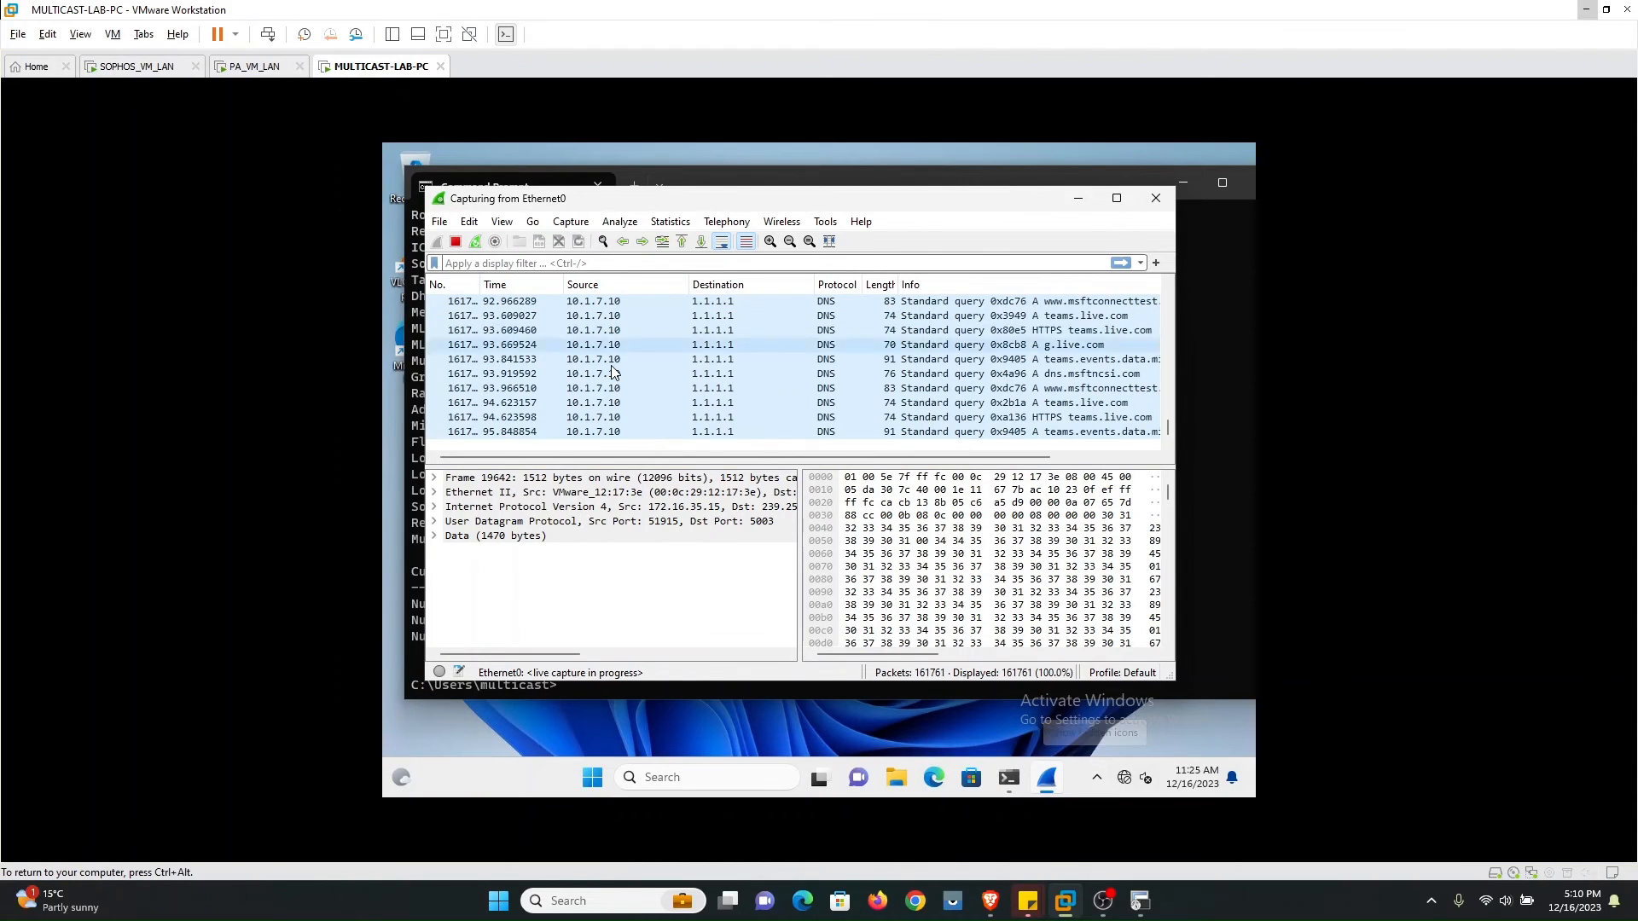
{"action": "scroll", "coordinate": [613, 372], "scroll_direction": "up", "scroll_amount": 14}
{"action": "middle_click", "coordinate": [612, 373]}
{"action": "scroll", "coordinate": [612, 373], "scroll_direction": "up", "scroll_amount": 8}
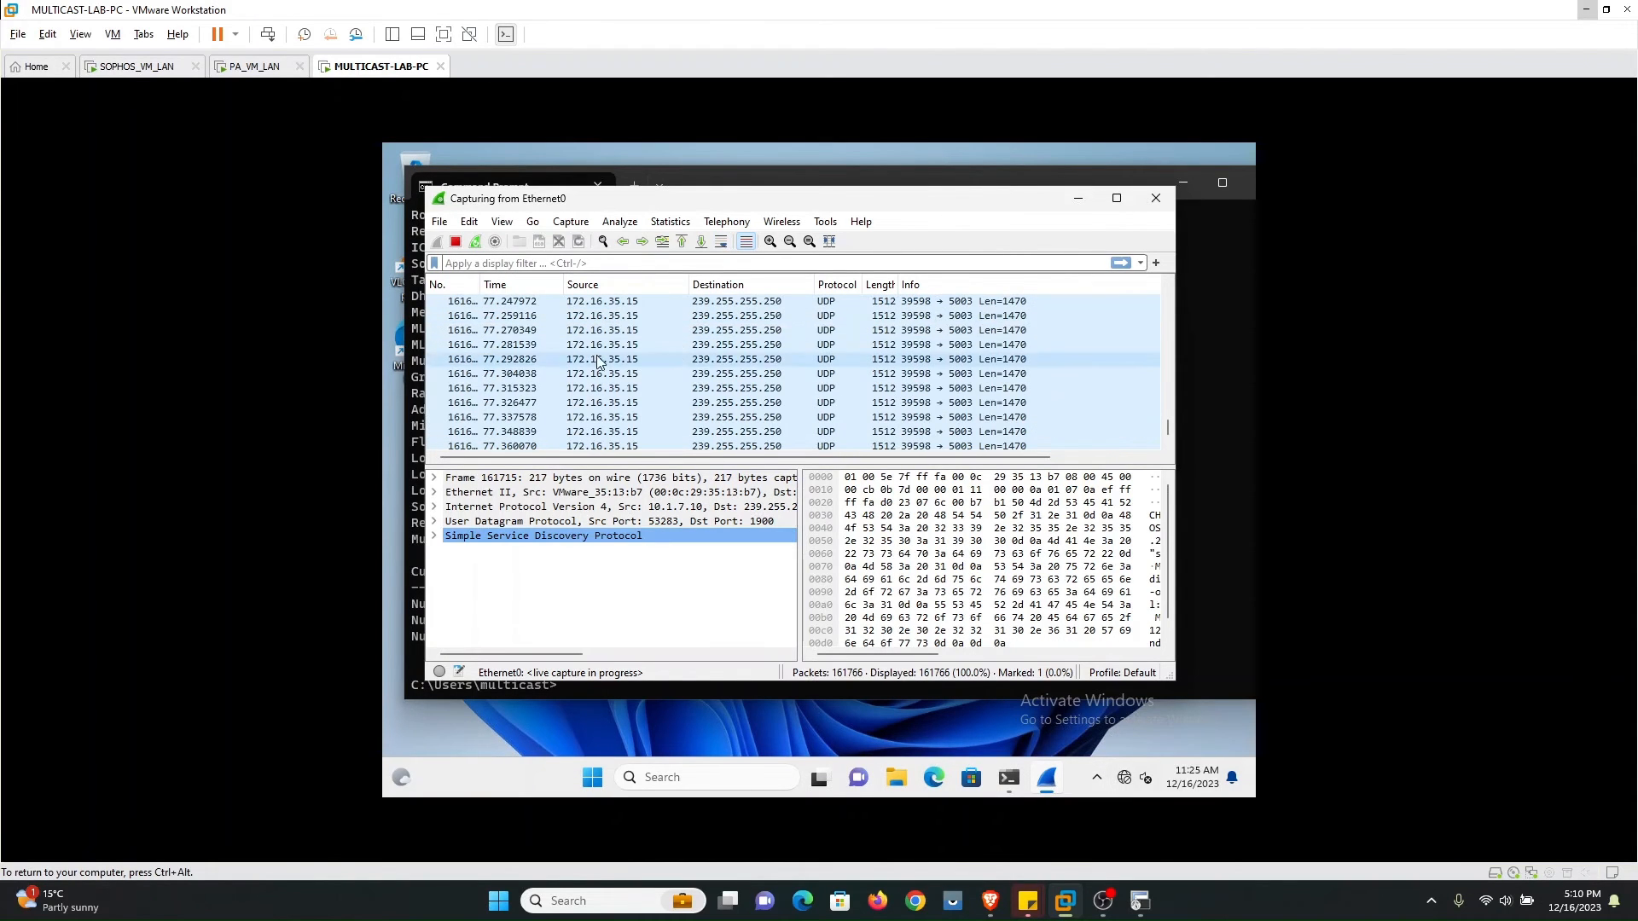
{"action": "left_click", "coordinate": [681, 332]}
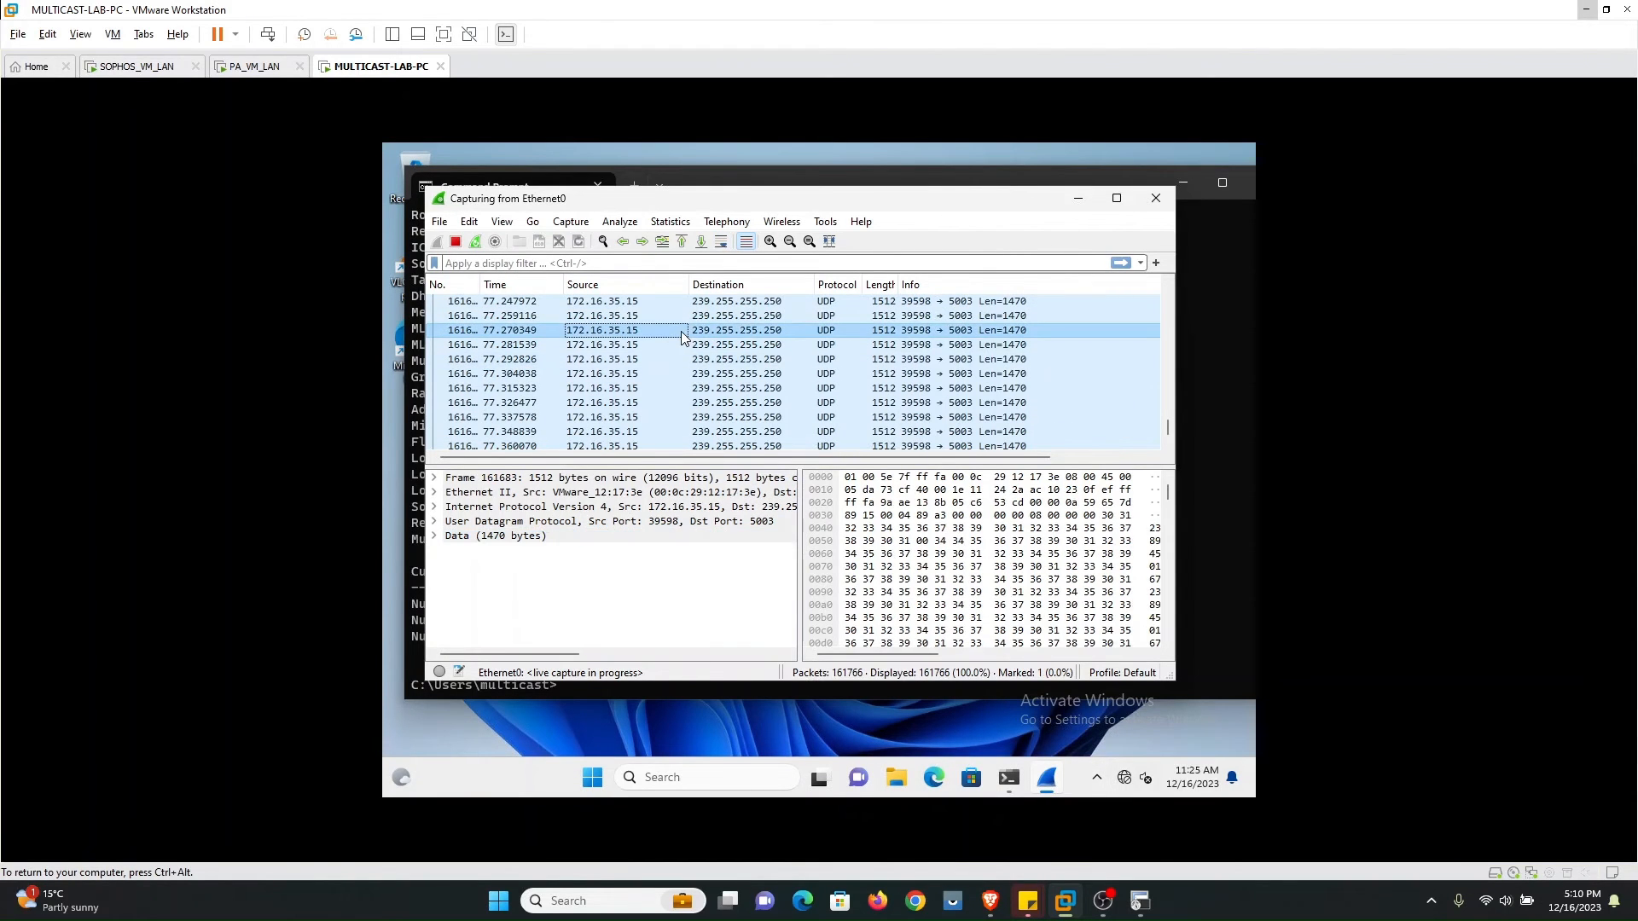
{"action": "right_click", "coordinate": [603, 334]}
{"action": "mouse_move", "coordinate": [704, 486]}
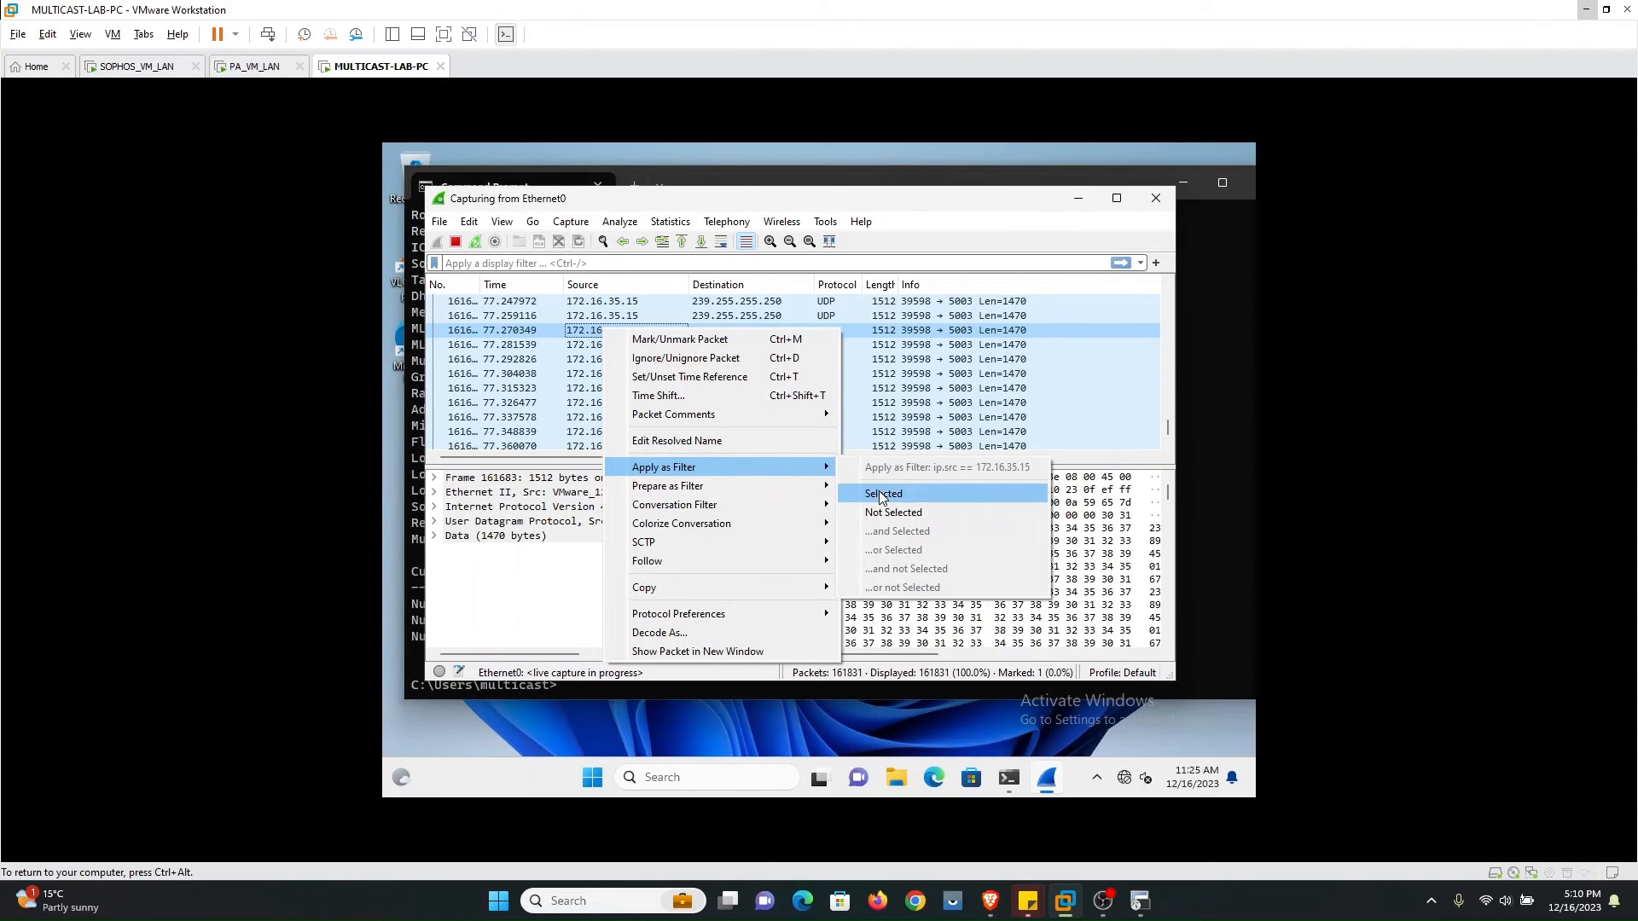
{"action": "left_click", "coordinate": [883, 494]}
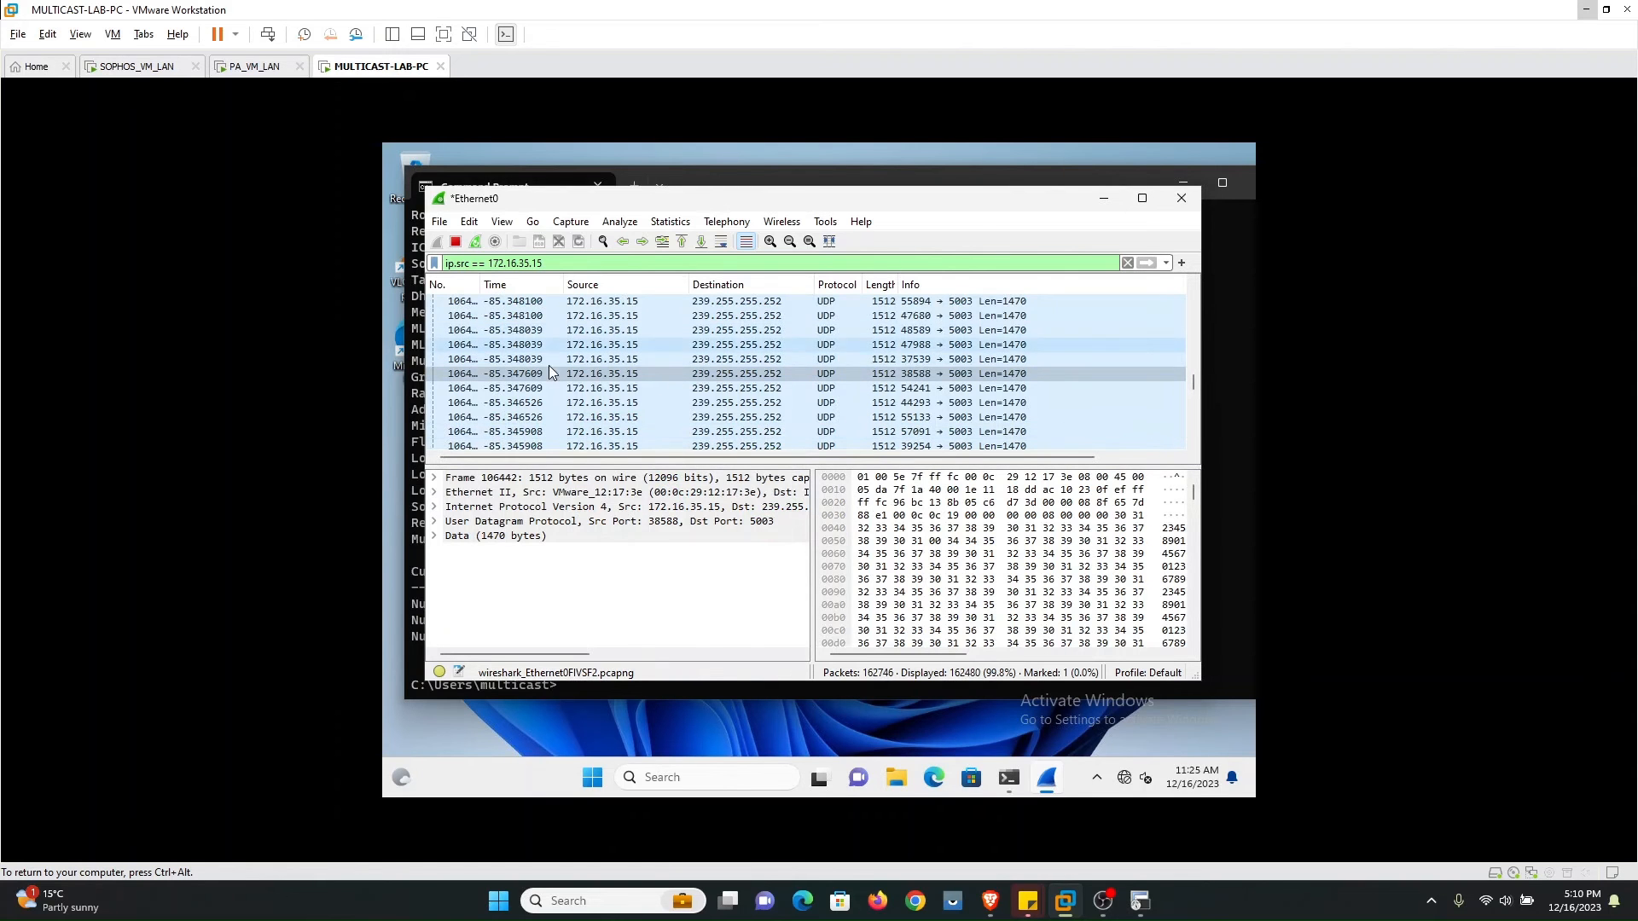
Step: Switch to the browser and review the Multicast Sender and Multicast Receiver (Linux and Windows) notes
{"action": "left_click", "coordinate": [1586, 9]}
{"action": "left_click", "coordinate": [547, 10]}
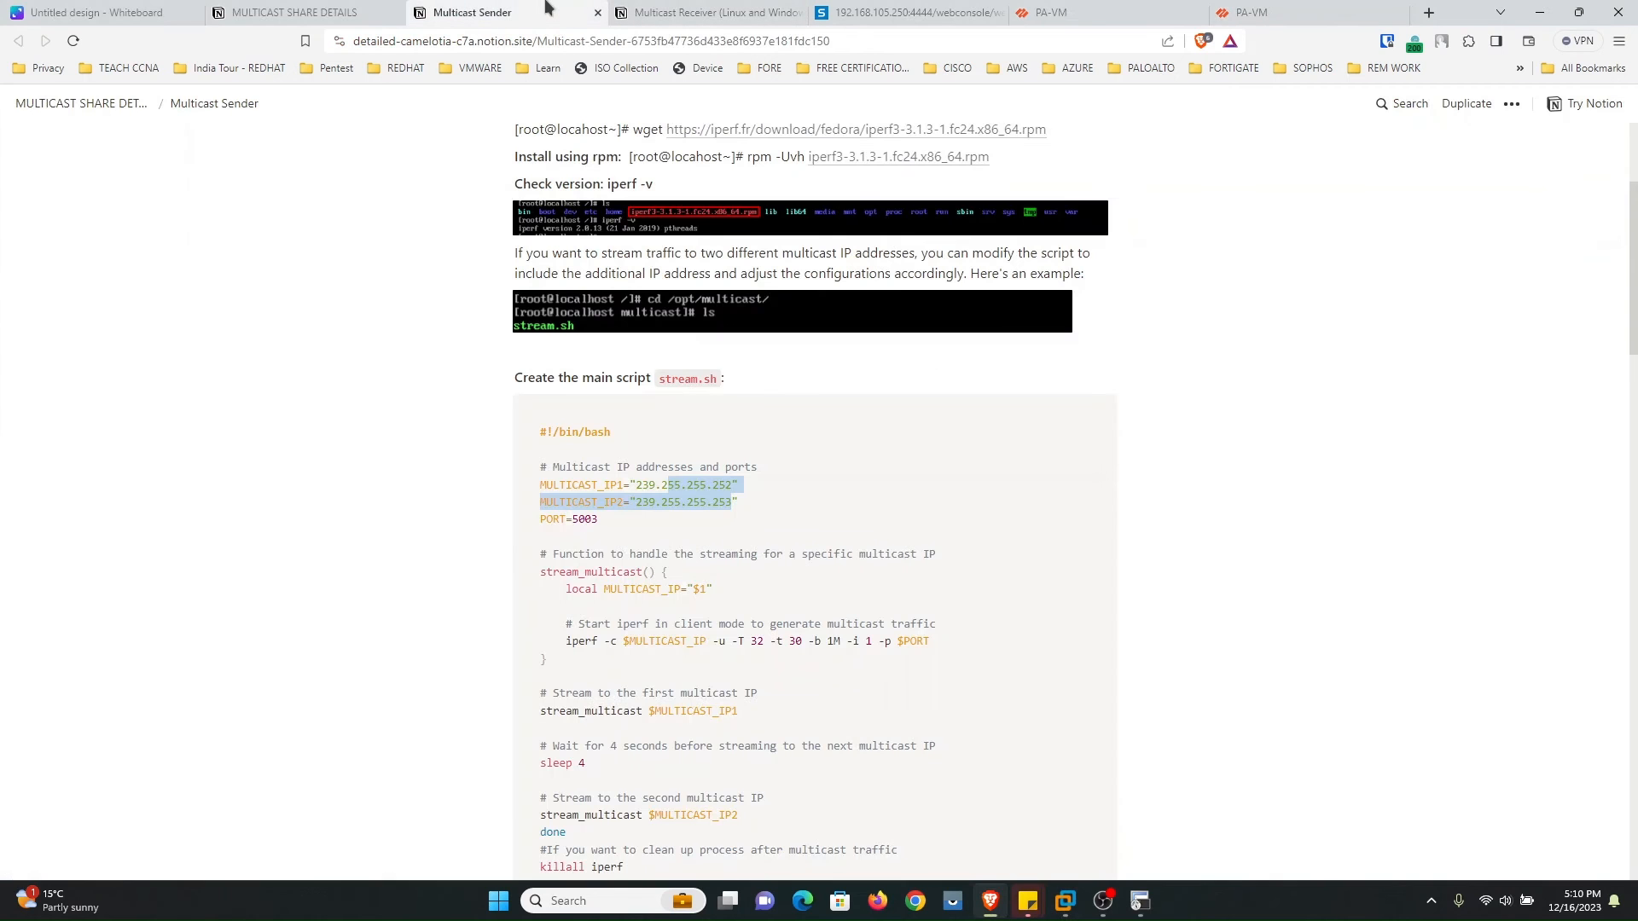
{"action": "scroll", "coordinate": [748, 554], "scroll_direction": "down", "scroll_amount": 20}
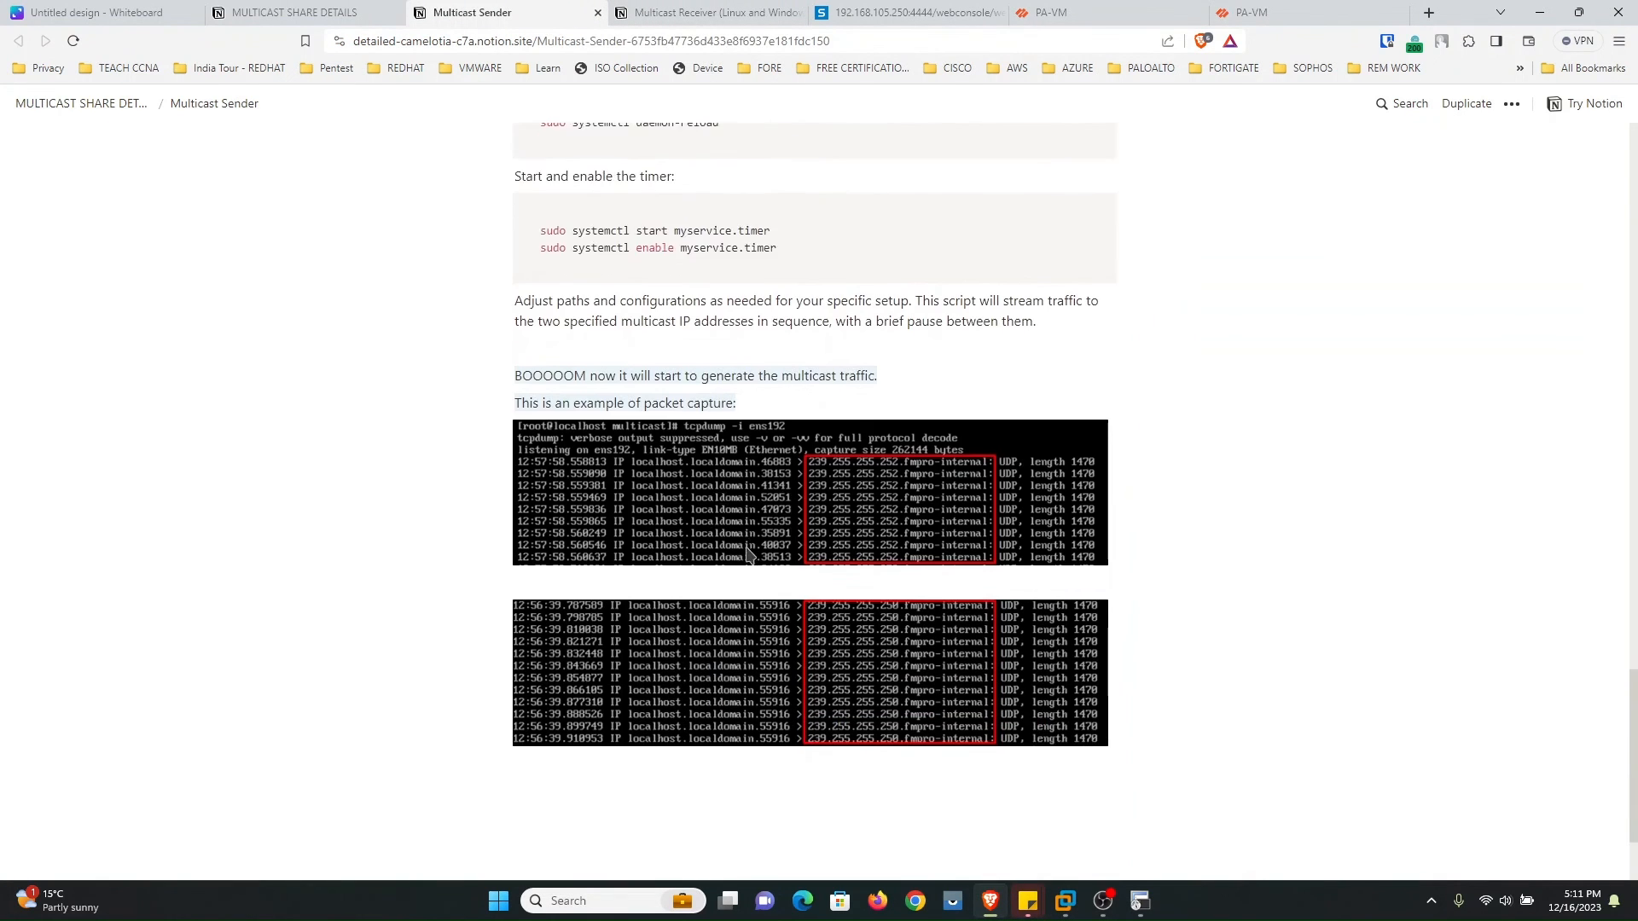
{"action": "scroll", "coordinate": [748, 554], "scroll_direction": "up", "scroll_amount": 10}
{"action": "left_click", "coordinate": [708, 12]}
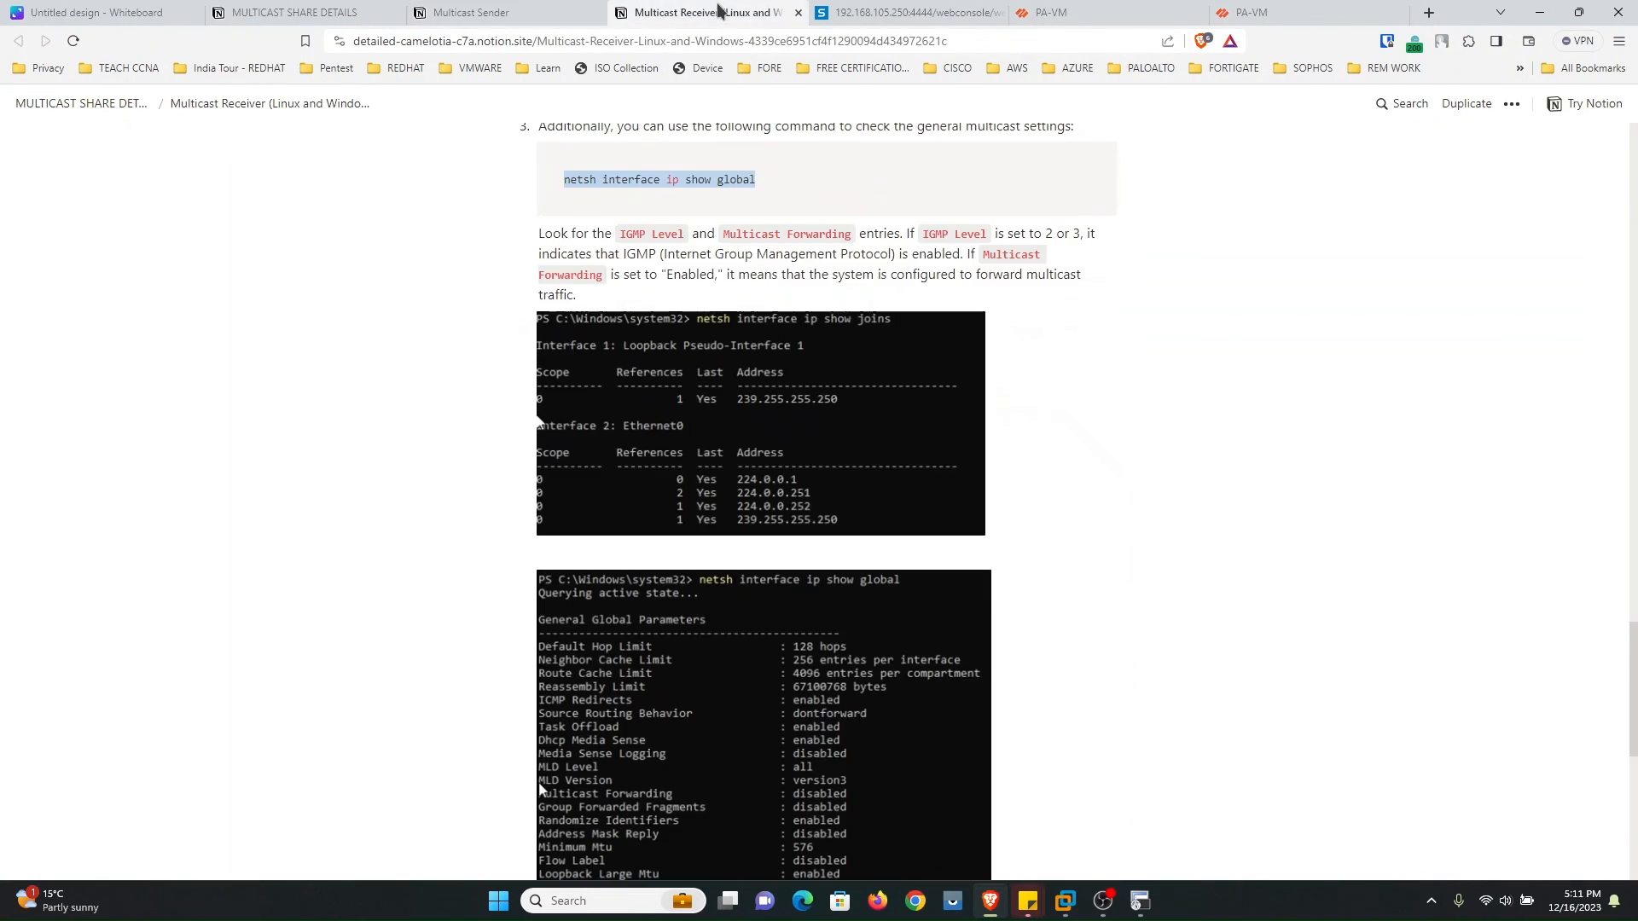
{"action": "scroll", "coordinate": [496, 701], "scroll_direction": "down", "scroll_amount": 8}
{"action": "scroll", "coordinate": [427, 608], "scroll_direction": "up", "scroll_amount": 15}
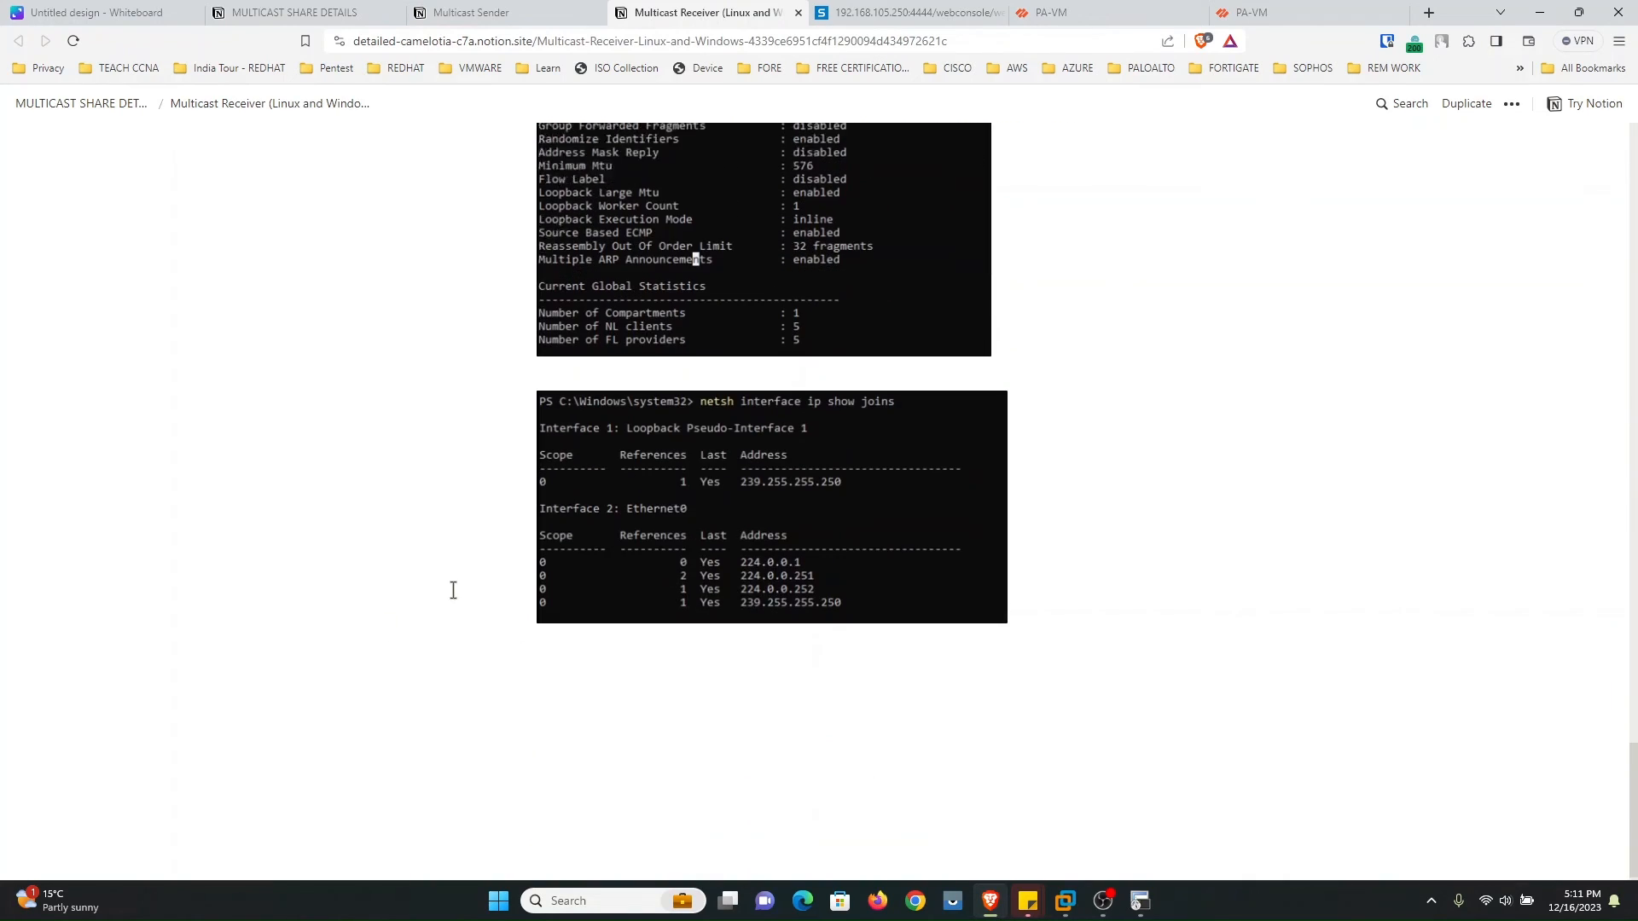
{"action": "scroll", "coordinate": [422, 546], "scroll_direction": "up", "scroll_amount": 10}
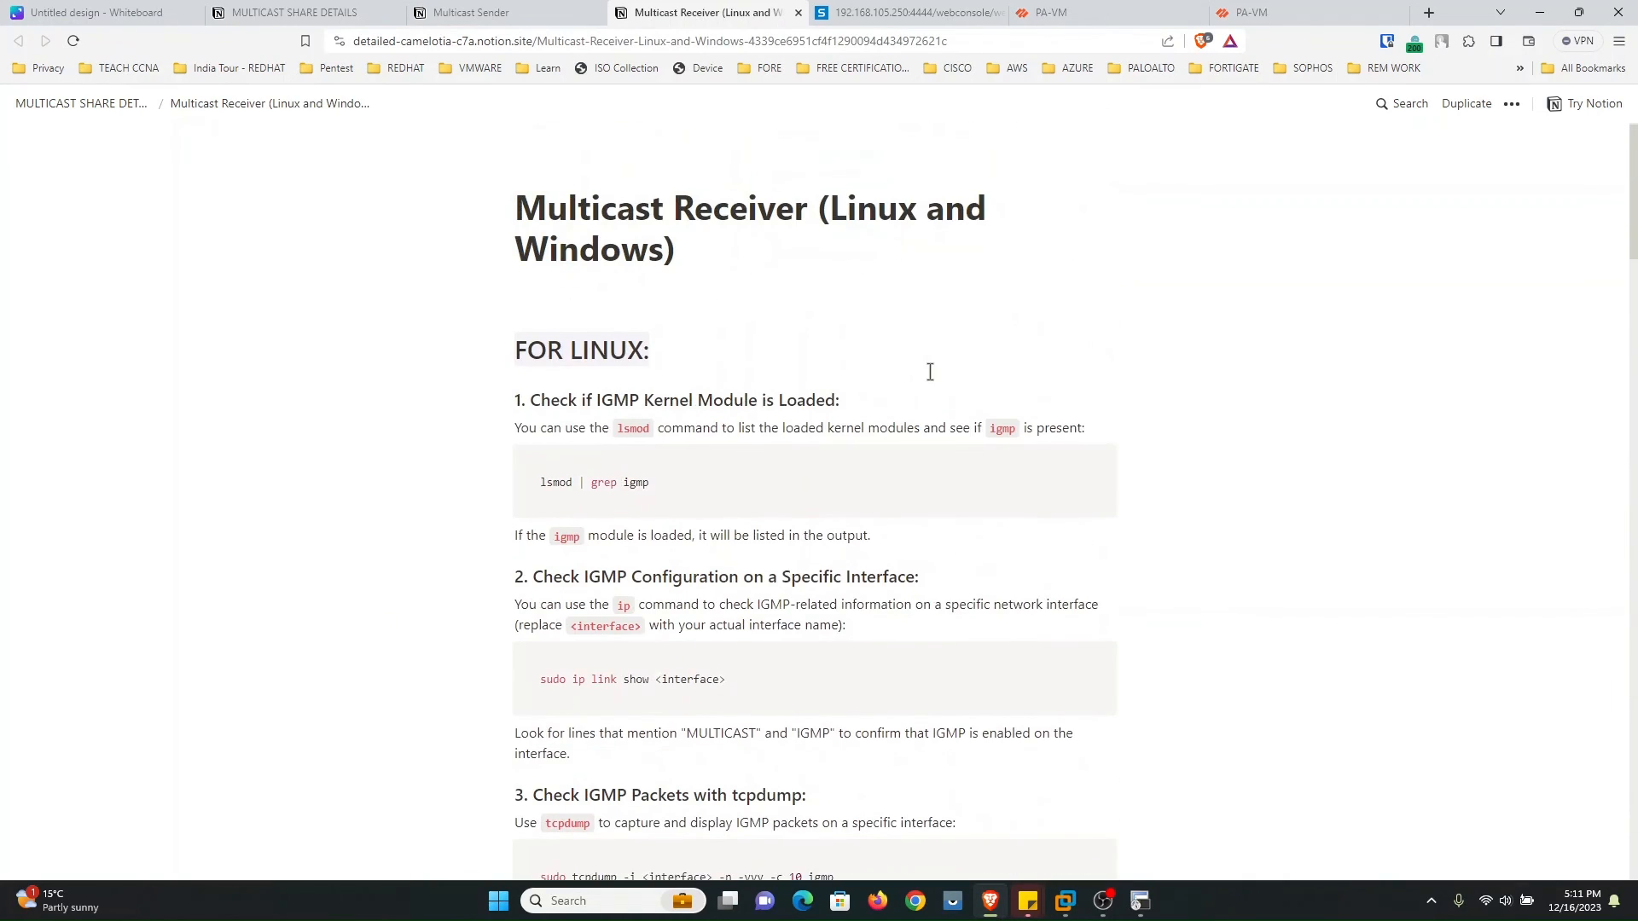
Step: Switch to SecureCRT and stop the running ping to 192.168.102.1 in the TEST_PA_192.168.105.251 session
{"action": "left_click", "coordinate": [909, 12]}
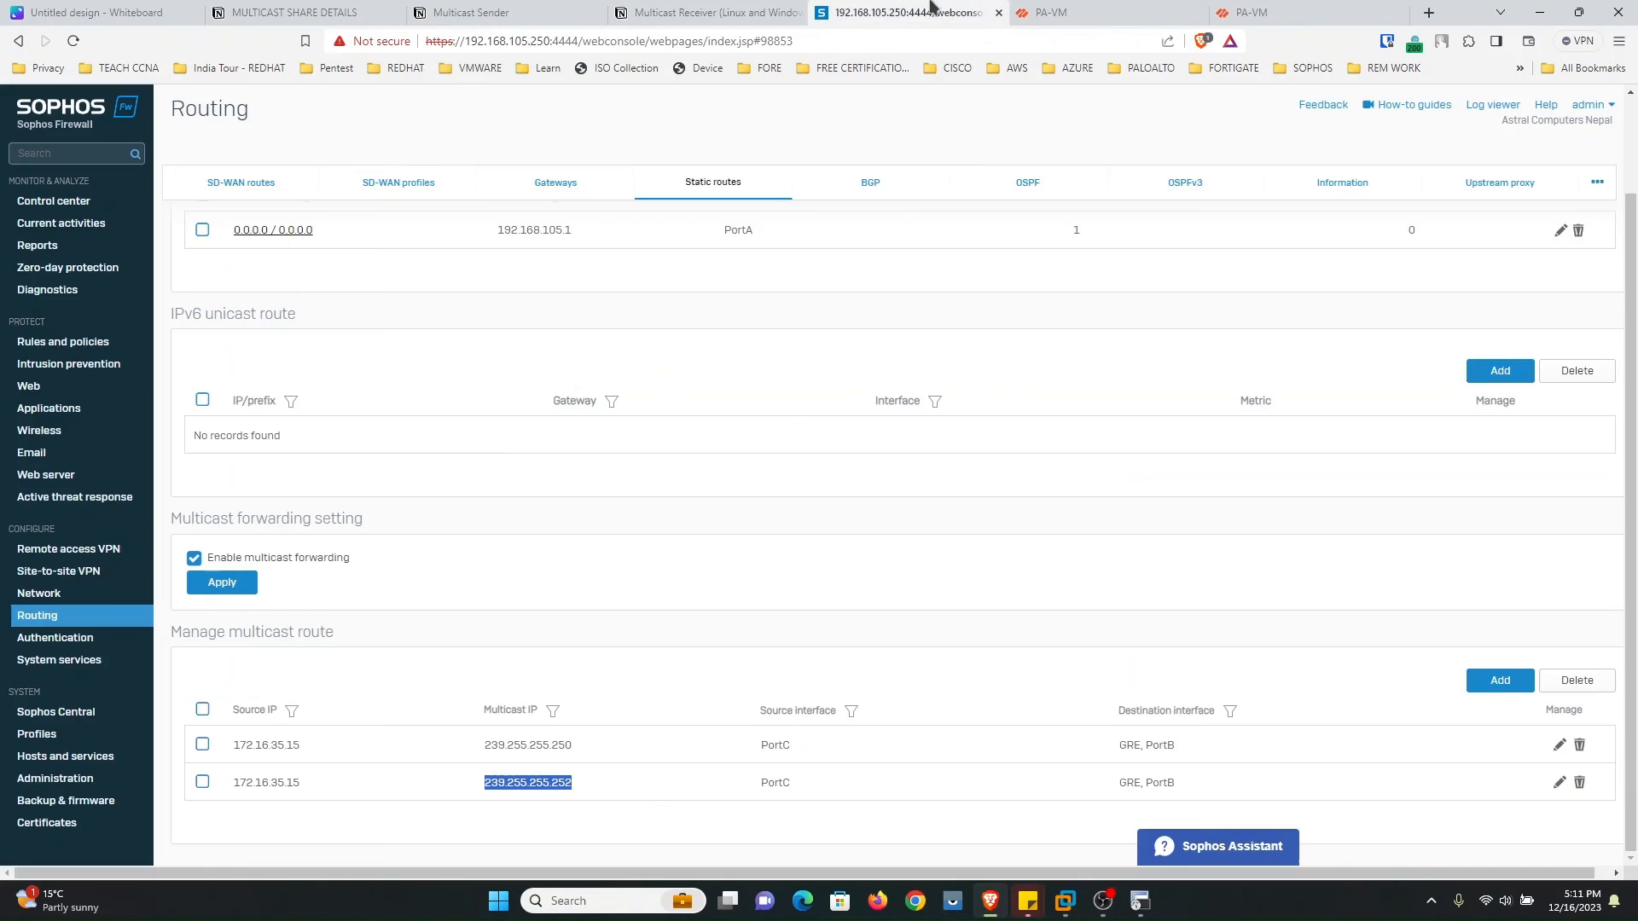
{"action": "left_click", "coordinate": [1100, 10]}
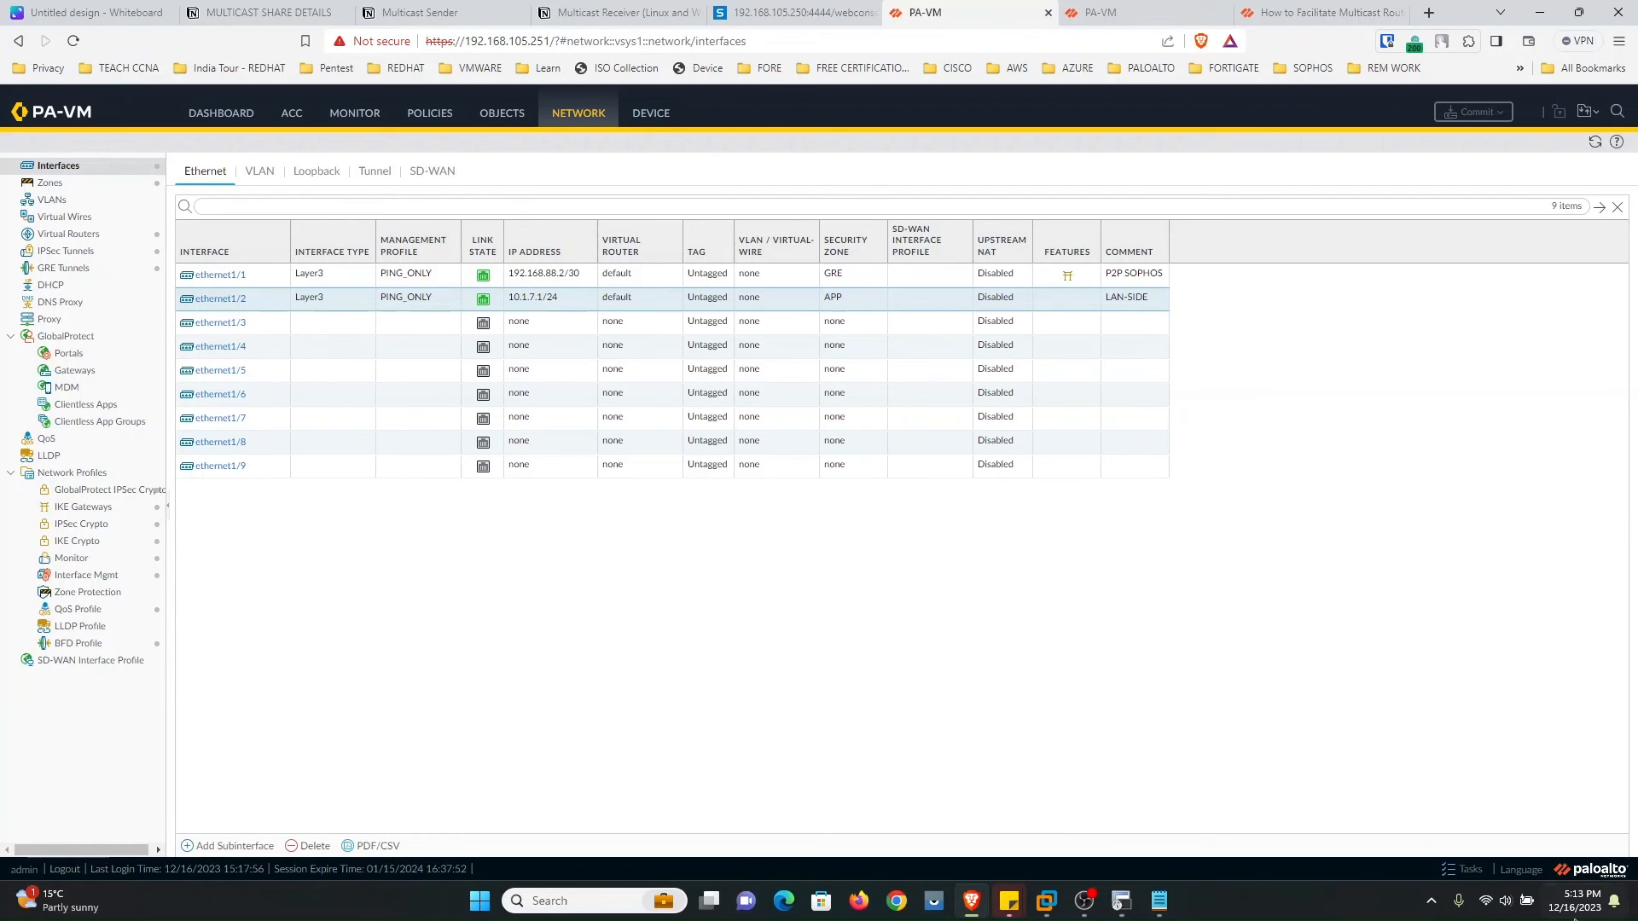
{"action": "mouse_move", "coordinate": [1119, 911]}
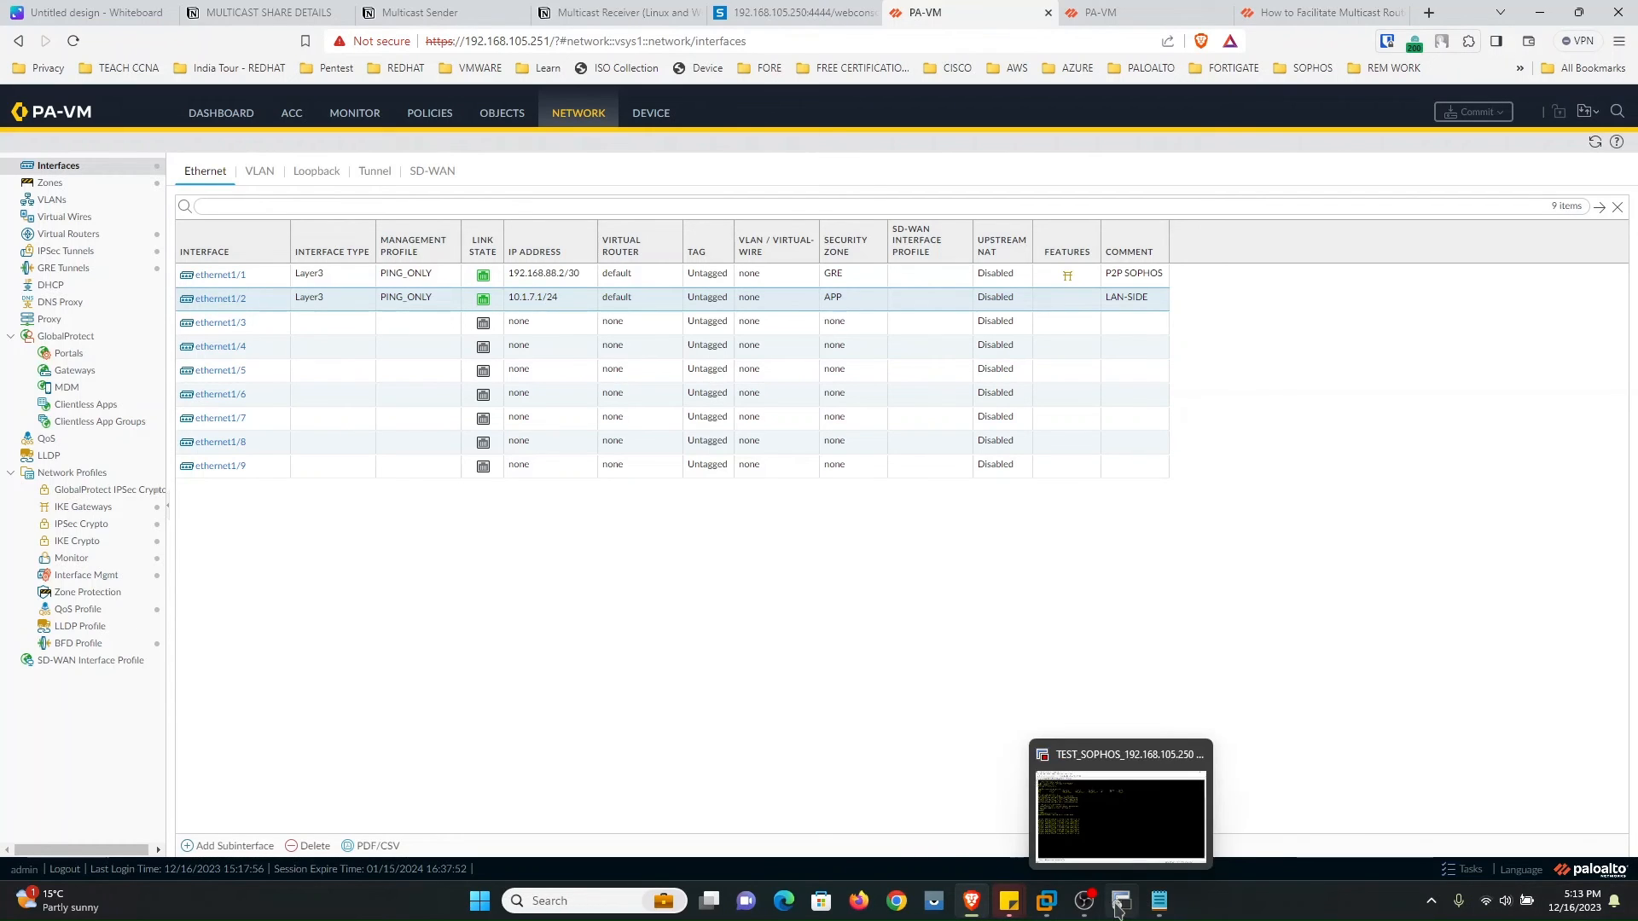
{"action": "left_click", "coordinate": [1120, 814]}
{"action": "left_click", "coordinate": [260, 75]}
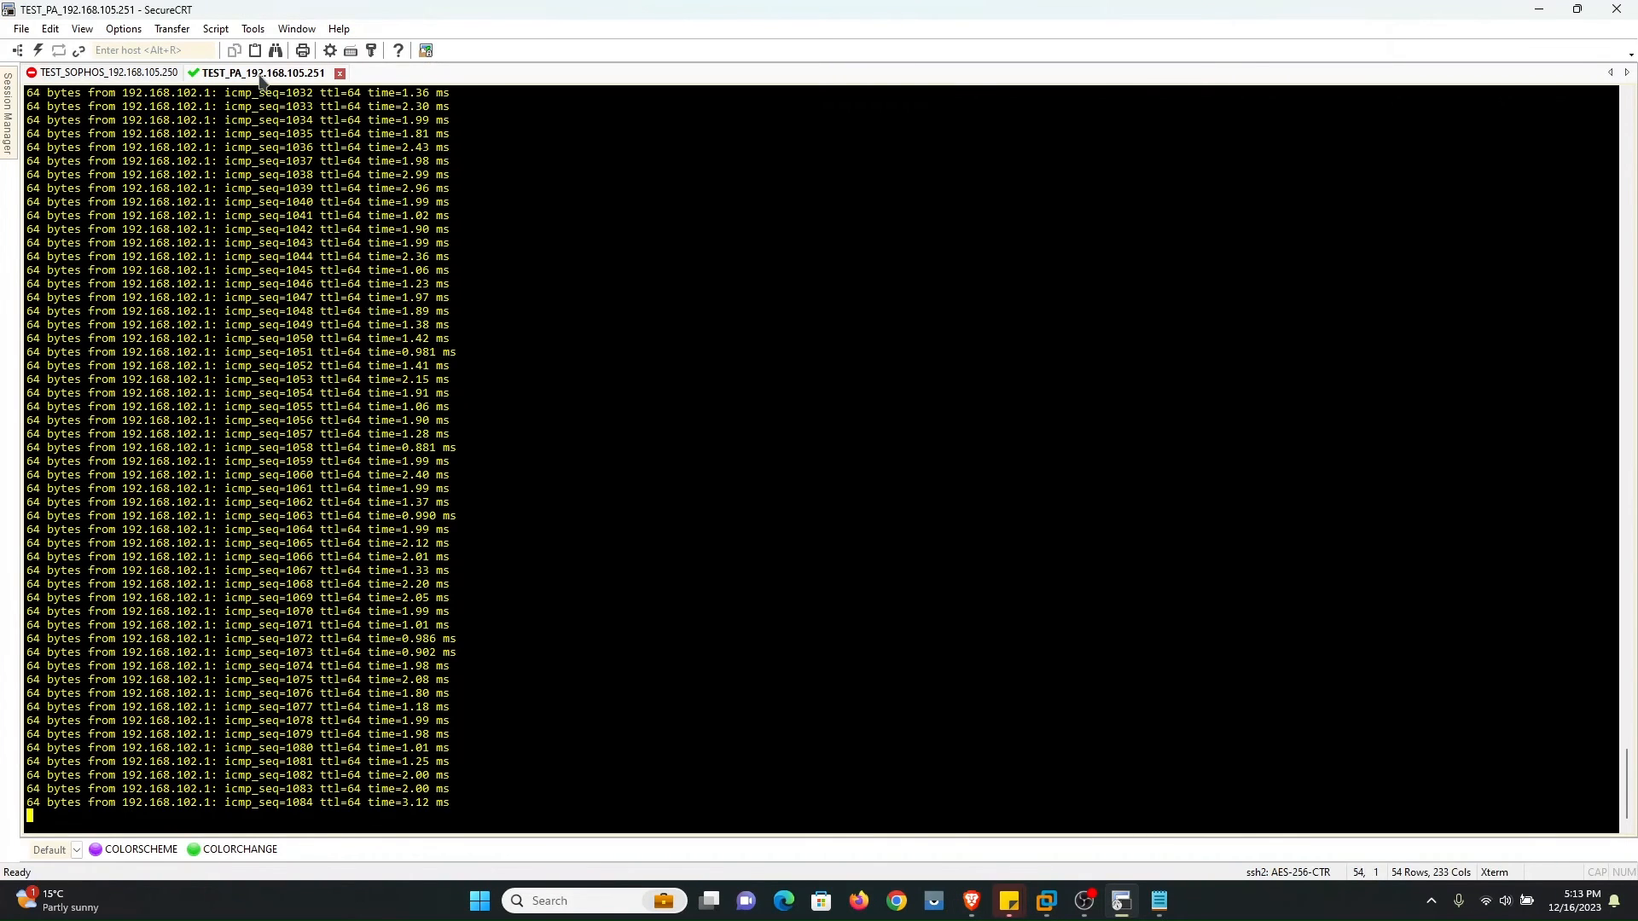
{"action": "key", "text": "Return"}
{"action": "key", "text": "Return"}
{"action": "key", "text": "ctrl+c"}
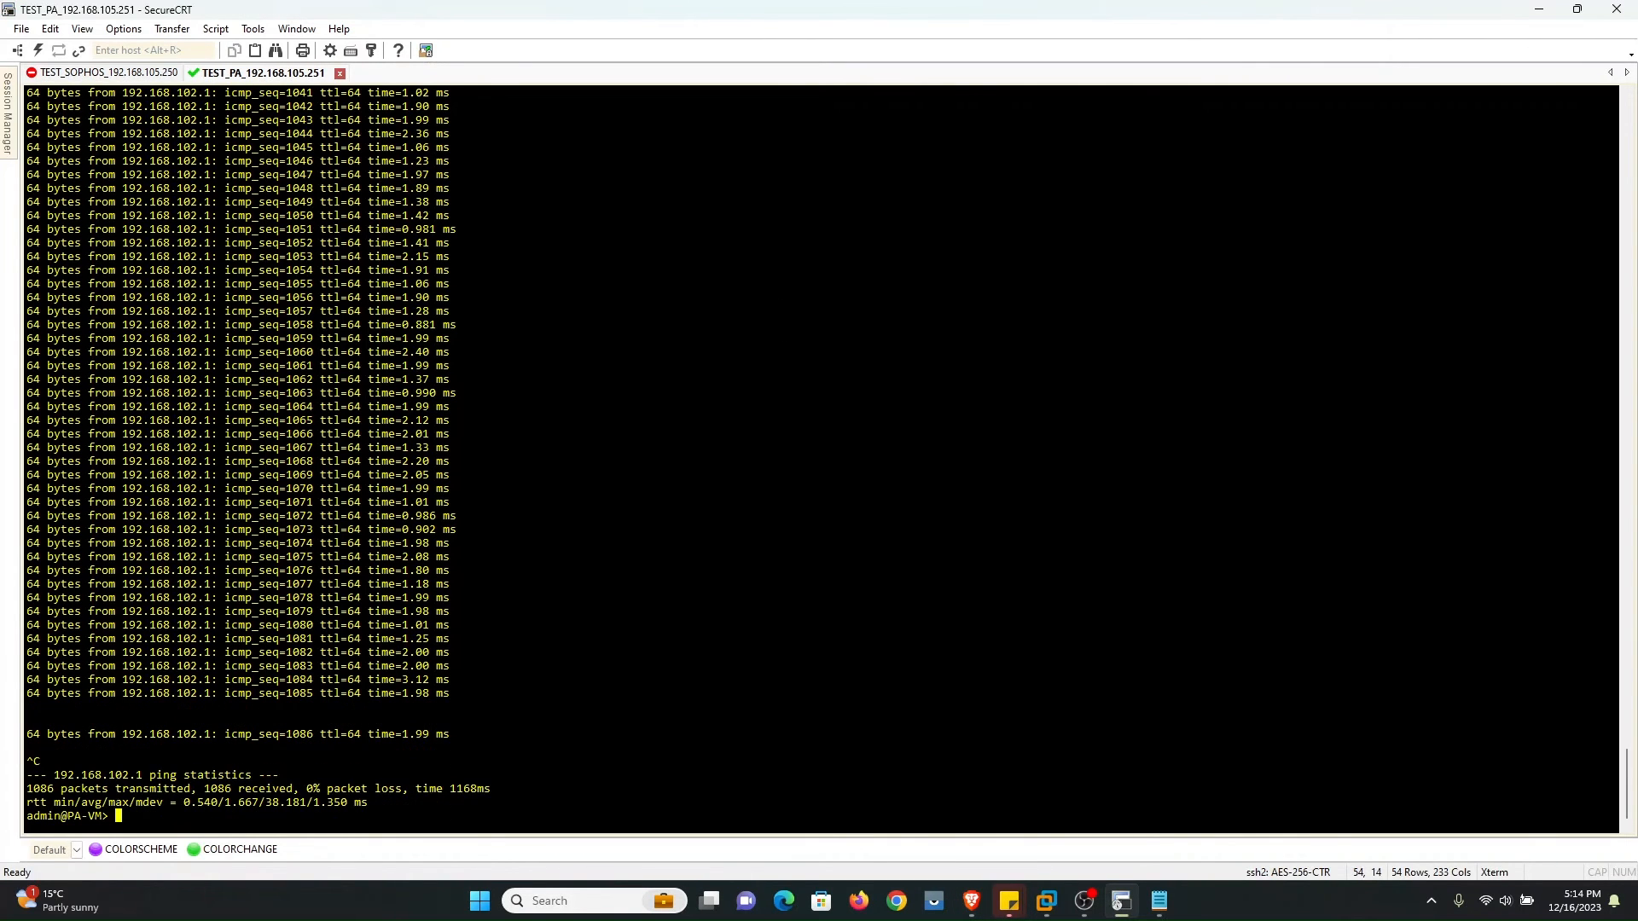
{"action": "key", "text": "Return"}
{"action": "key", "text": "Return"}
{"action": "key", "text": "Return"}
{"action": "key", "text": "Return"}
{"action": "left_click", "coordinate": [1519, 8]}
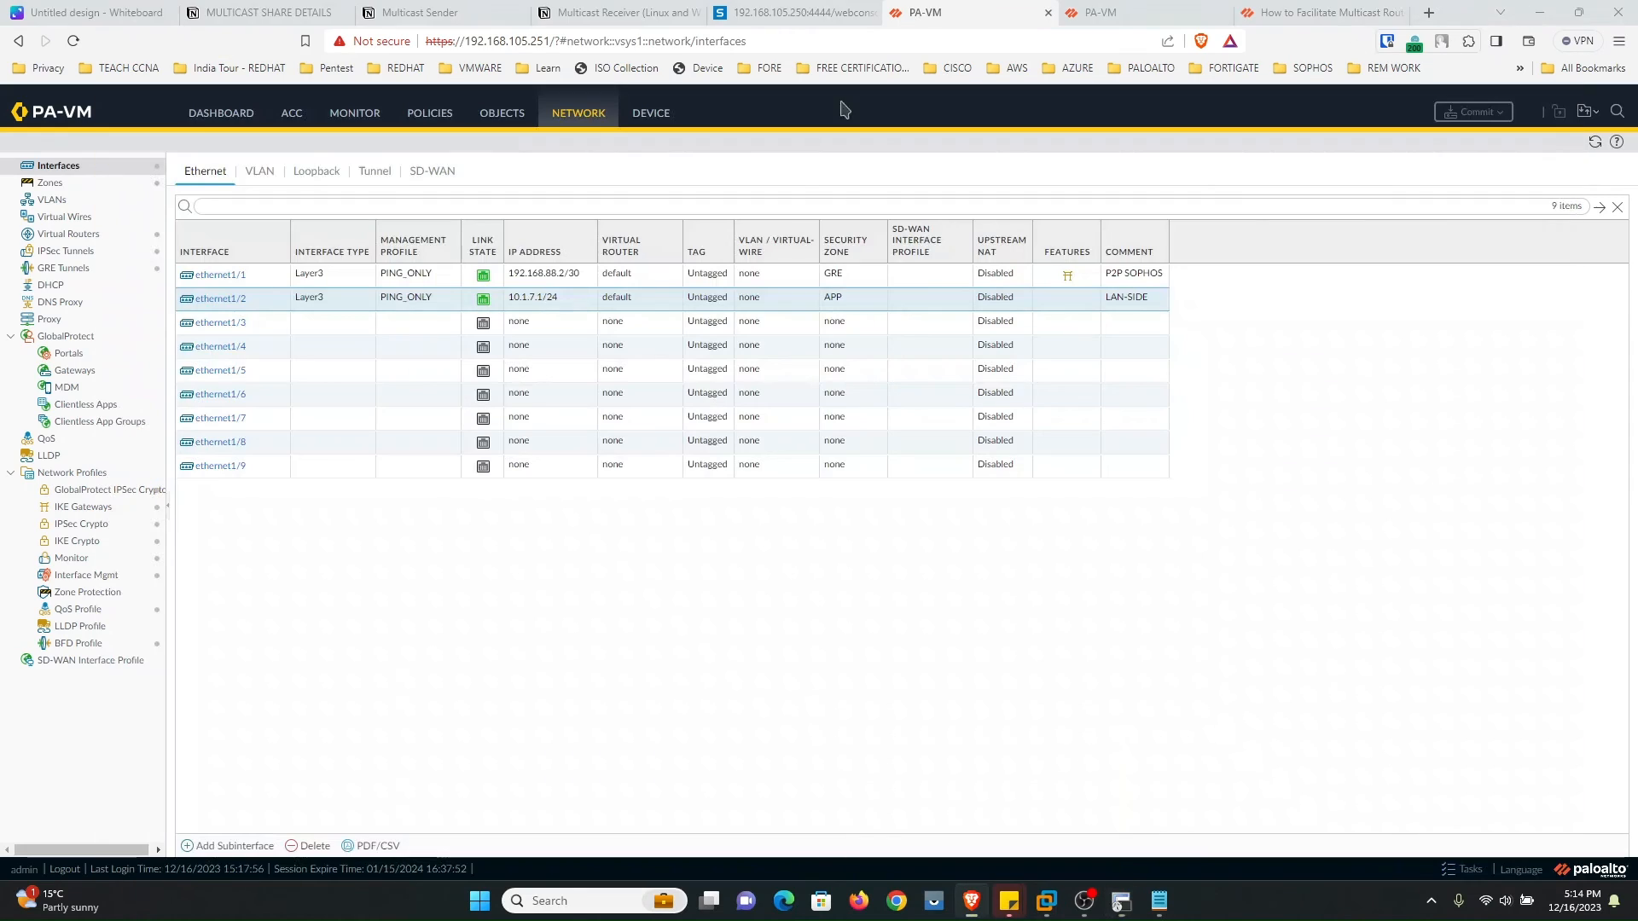
Step: In the browser, refresh the virtual routers and view the multicast FIB entries in the default router's runtime stats
{"action": "left_click", "coordinate": [1092, 9]}
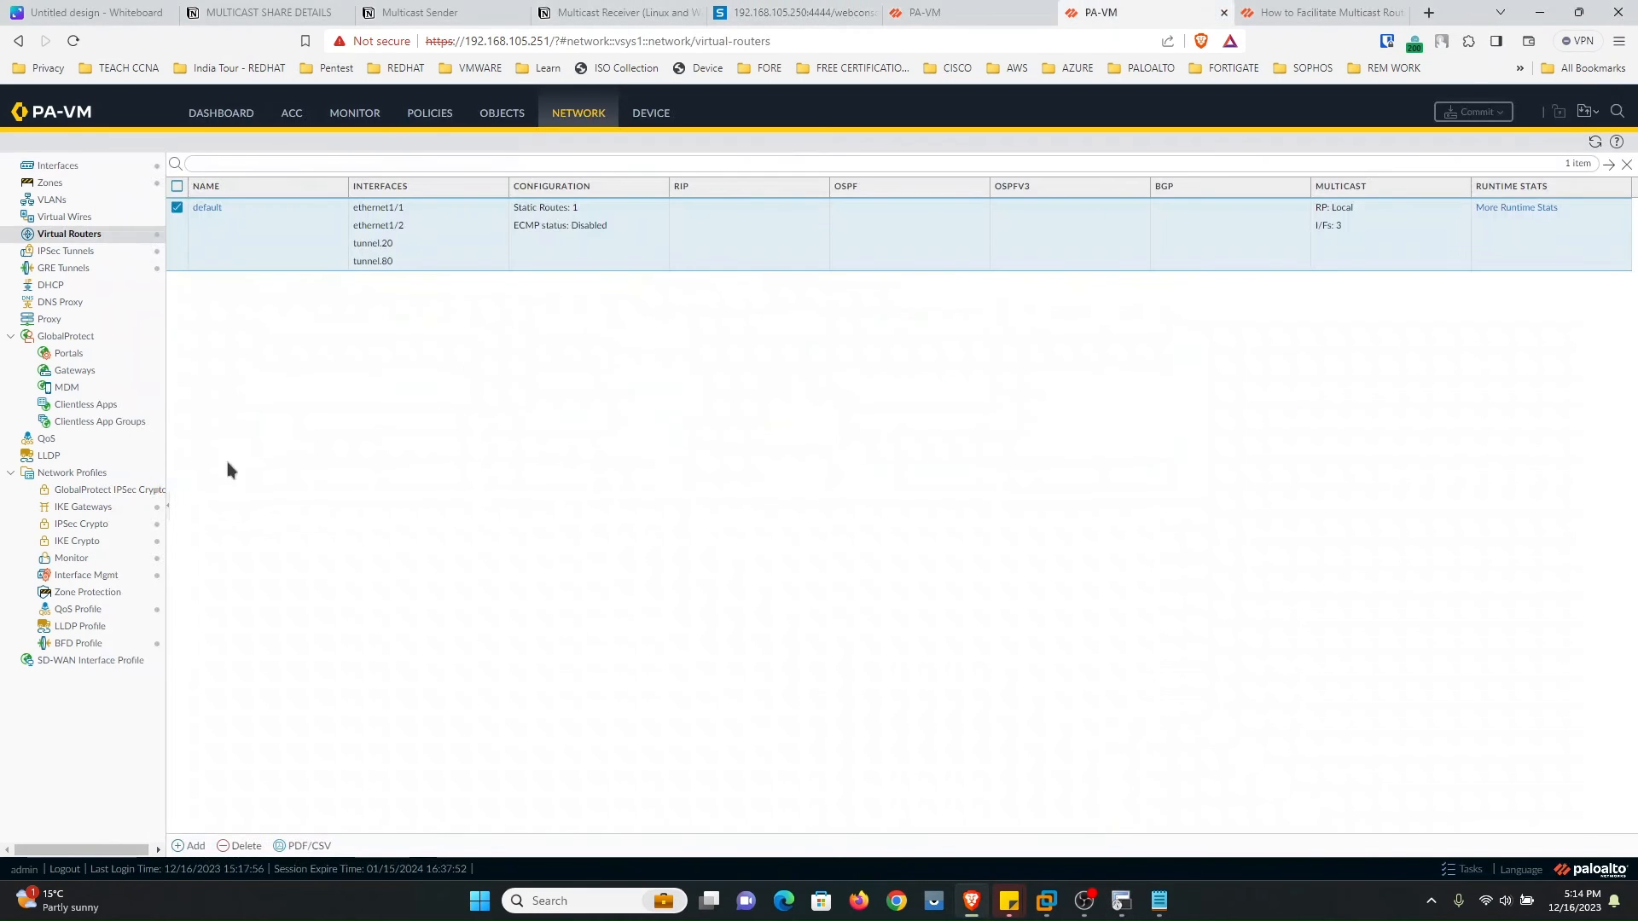
{"action": "left_click", "coordinate": [1594, 143]}
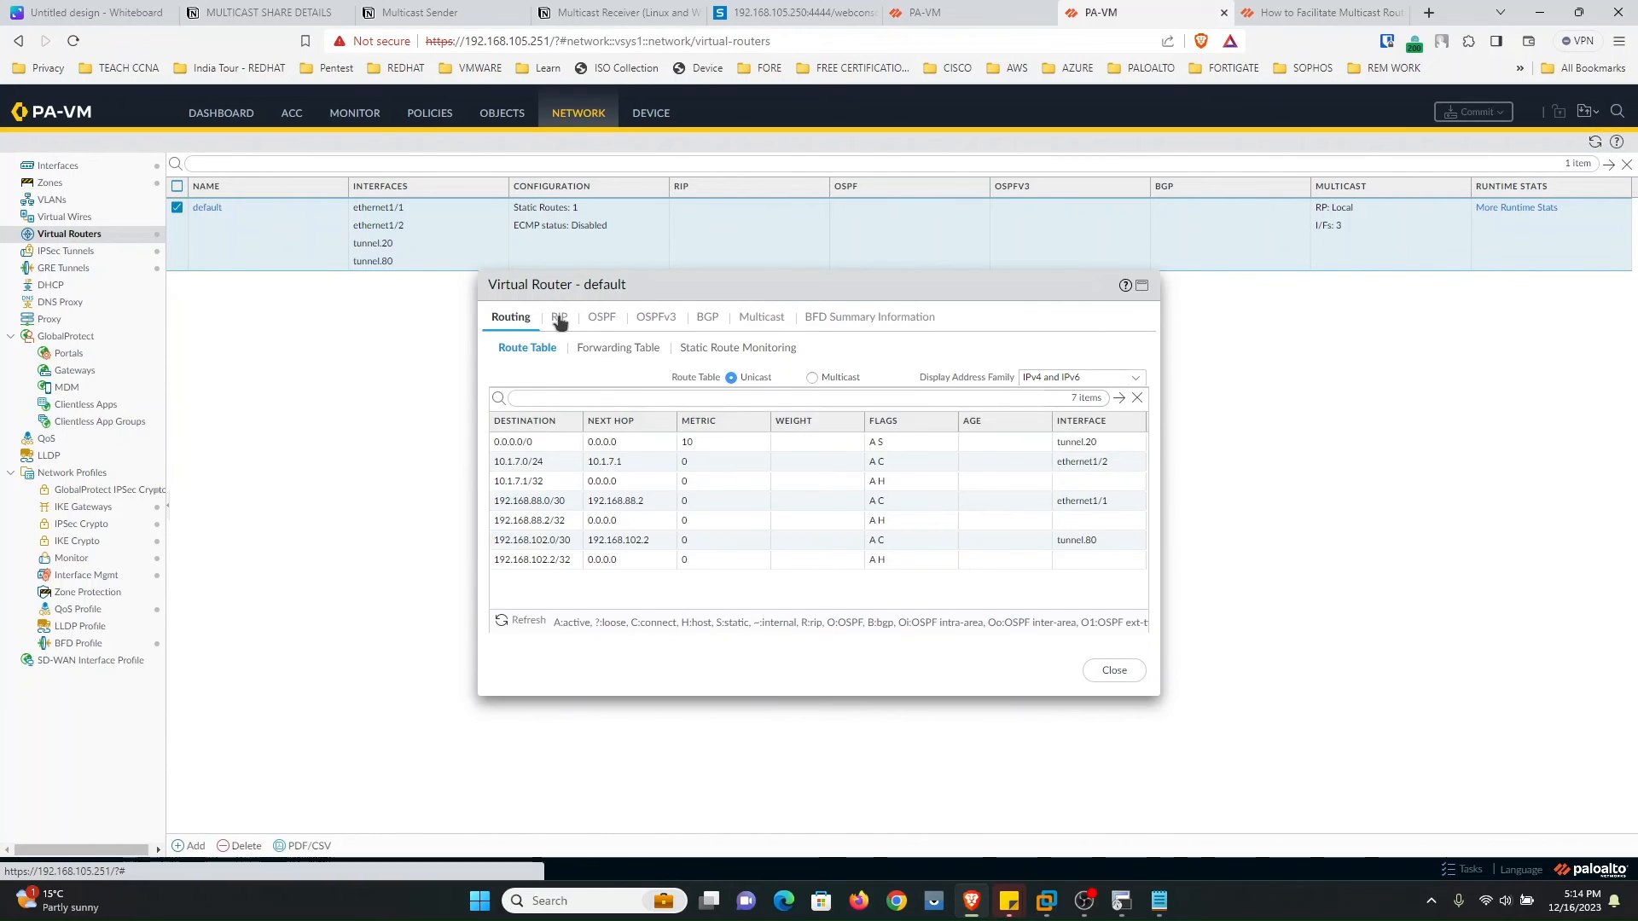
{"action": "left_click", "coordinate": [561, 319]}
{"action": "left_click", "coordinate": [777, 319]}
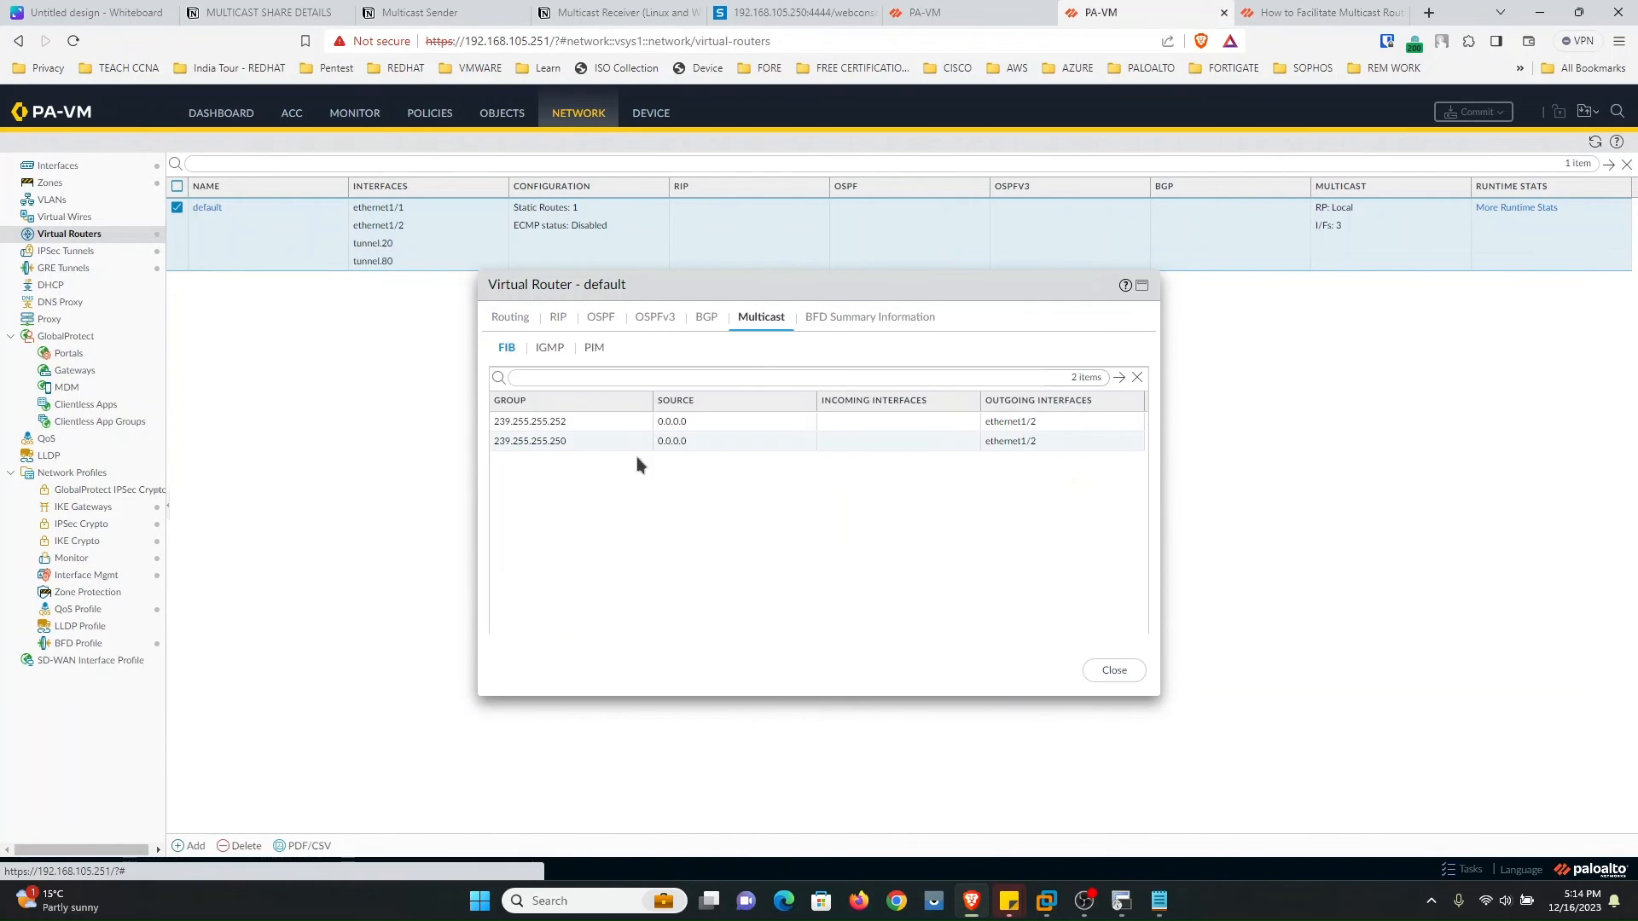
{"action": "left_click", "coordinate": [538, 444]}
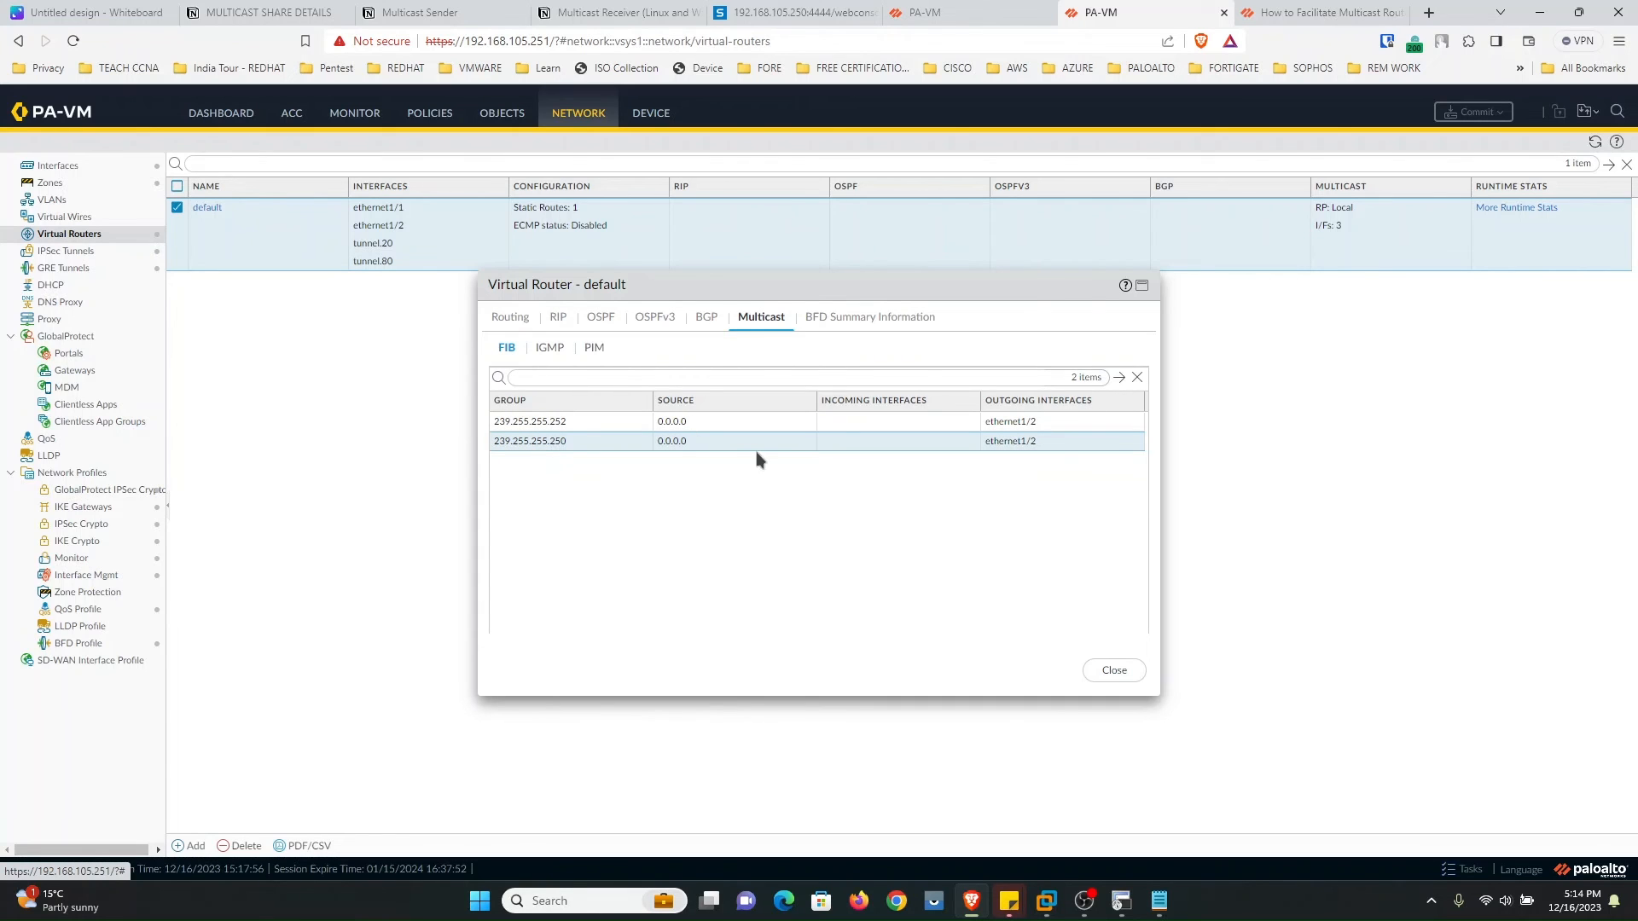
Step: Examine the IGMP interface and membership entries in the default router's multicast runtime stats
{"action": "left_click", "coordinate": [553, 348]}
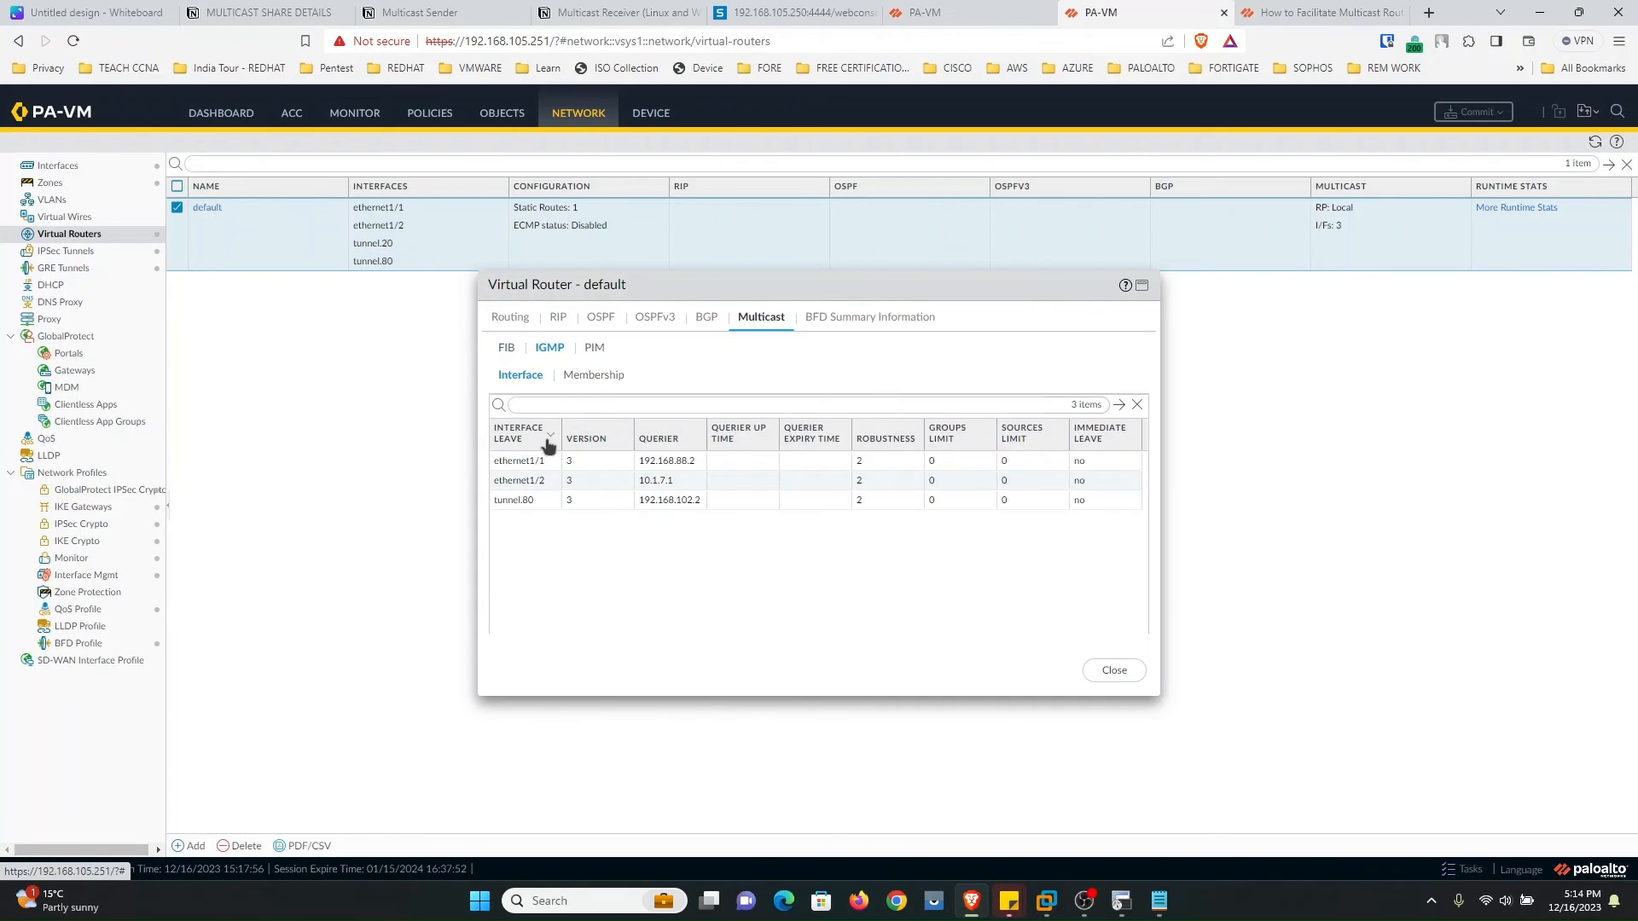
{"action": "left_click", "coordinate": [589, 375]}
{"action": "left_click", "coordinate": [607, 461]}
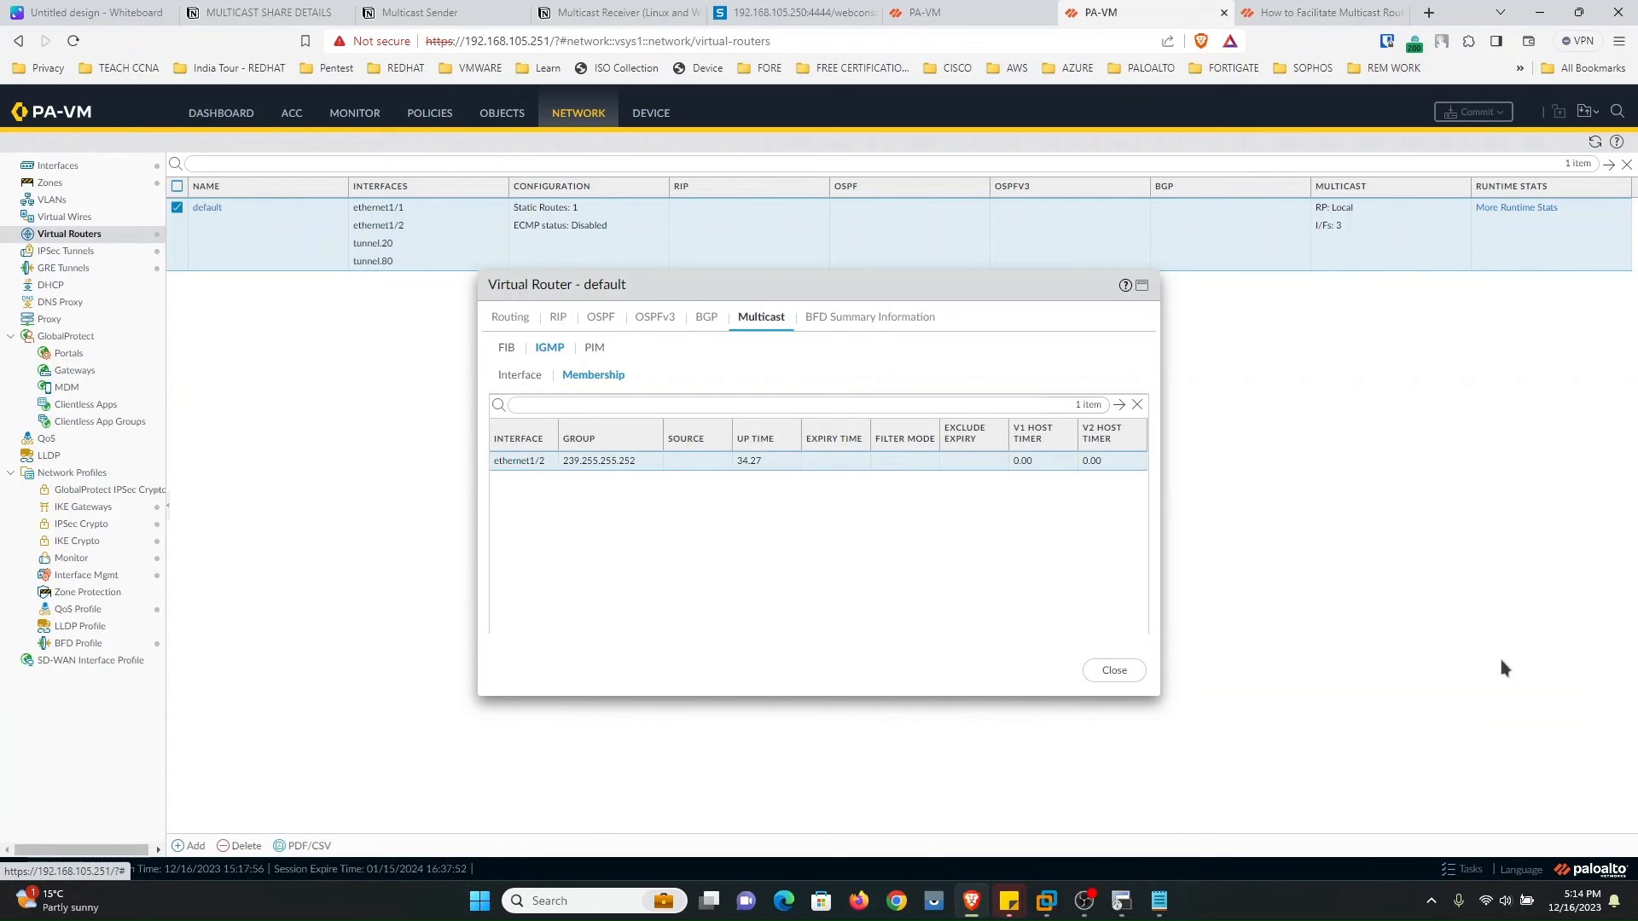
Step: Bring up the Notepad command list and tile it side by side with the SecureCRT firewall session
{"action": "left_click", "coordinate": [1170, 911]}
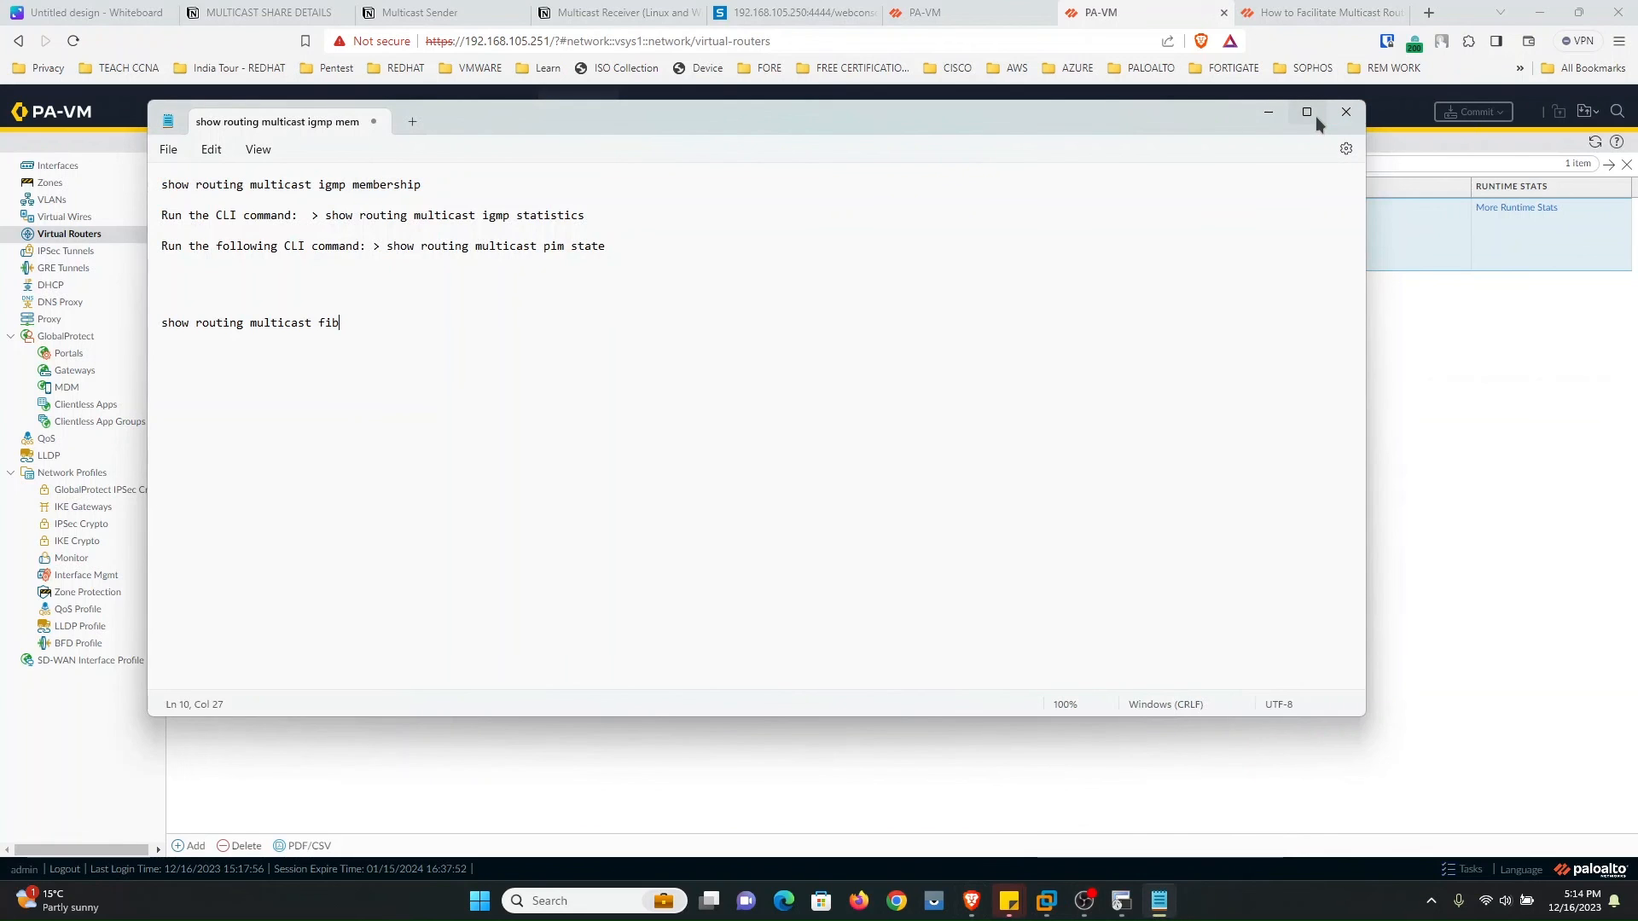
{"action": "mouse_move", "coordinate": [1316, 116]}
{"action": "left_click", "coordinate": [1192, 164]}
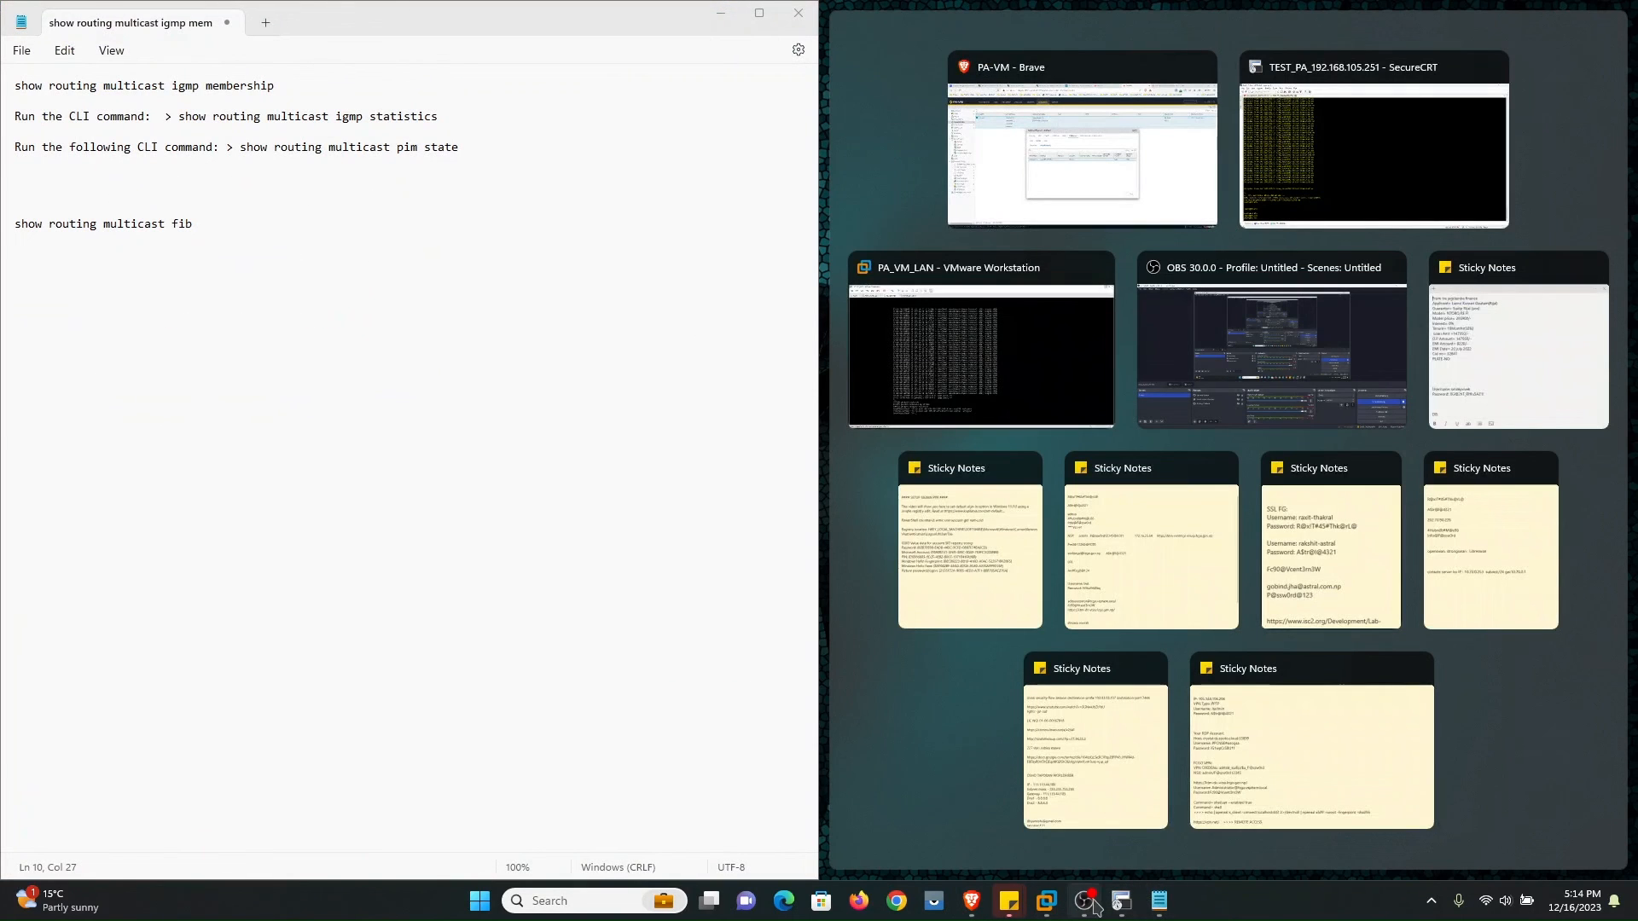
{"action": "mouse_move", "coordinate": [1095, 907]}
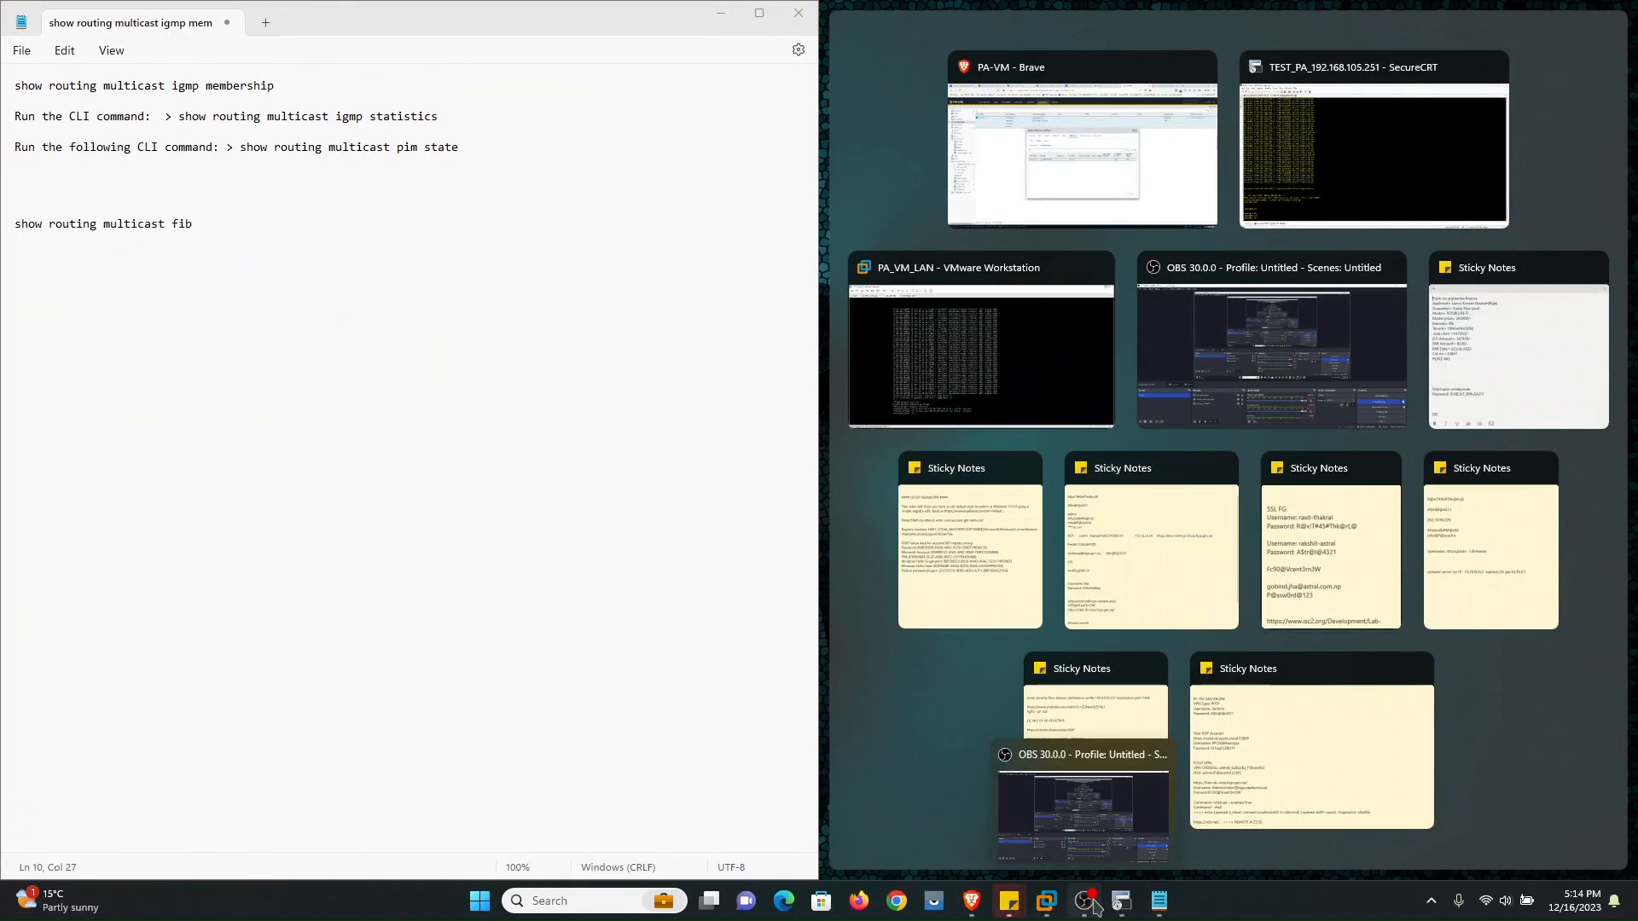
{"action": "left_click", "coordinate": [1356, 145]}
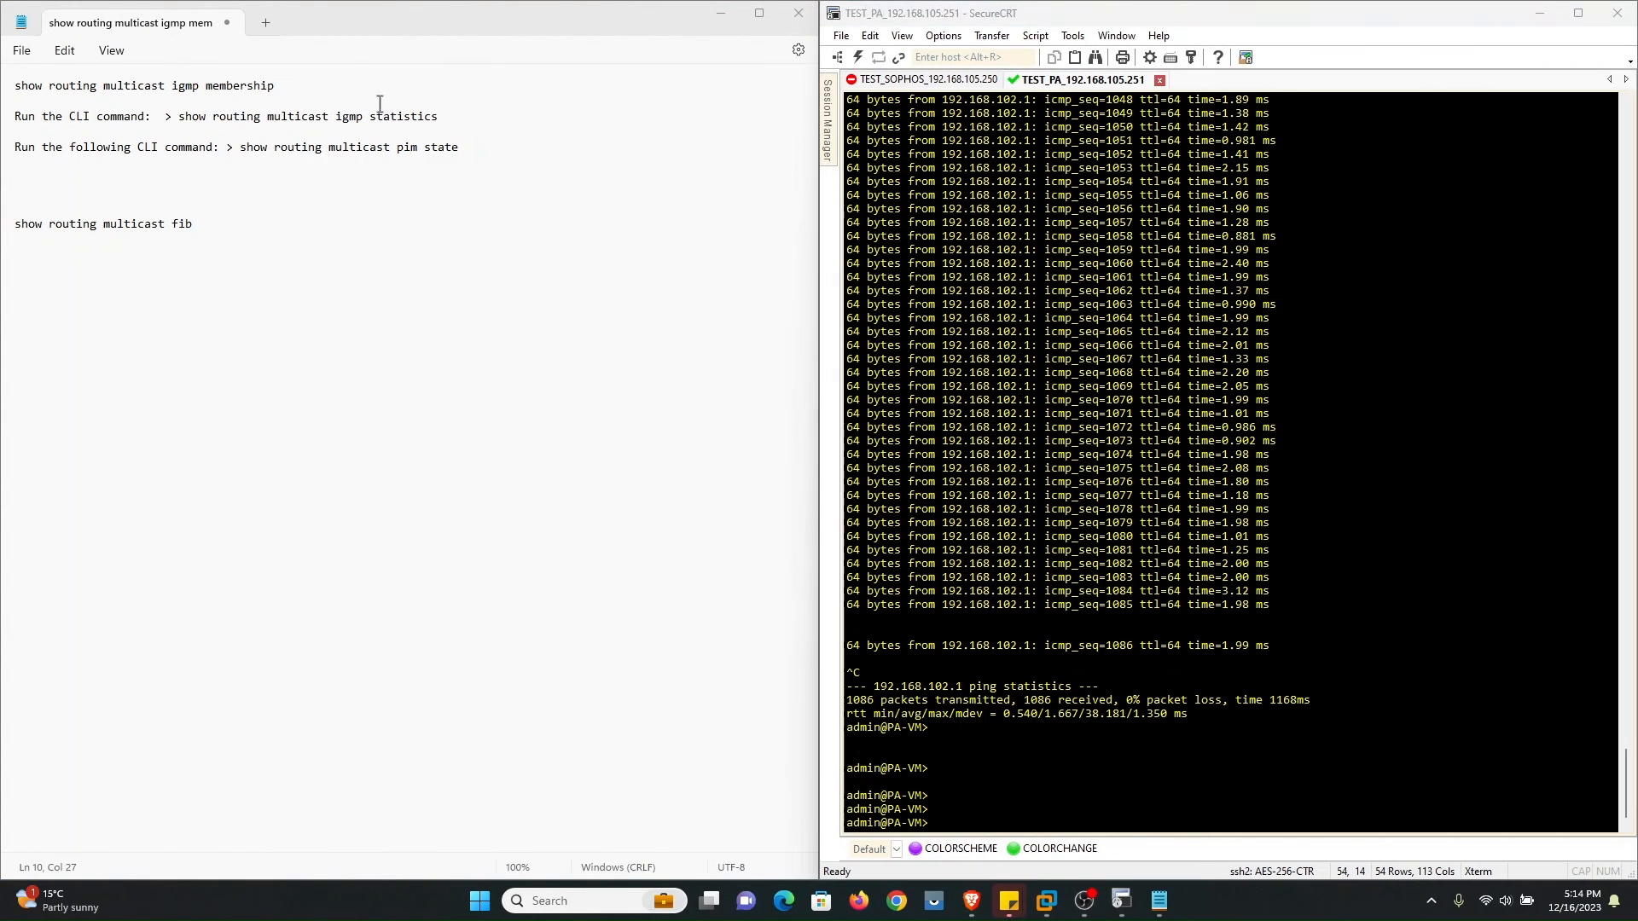
Step: Copy "show routing multicast igmp membership" from the notes and run it in the TEST_PA session
{"action": "left_click_drag", "start_coordinate": [283, 85], "coordinate": [4, 90]}
{"action": "key", "text": "ctrl+c"}
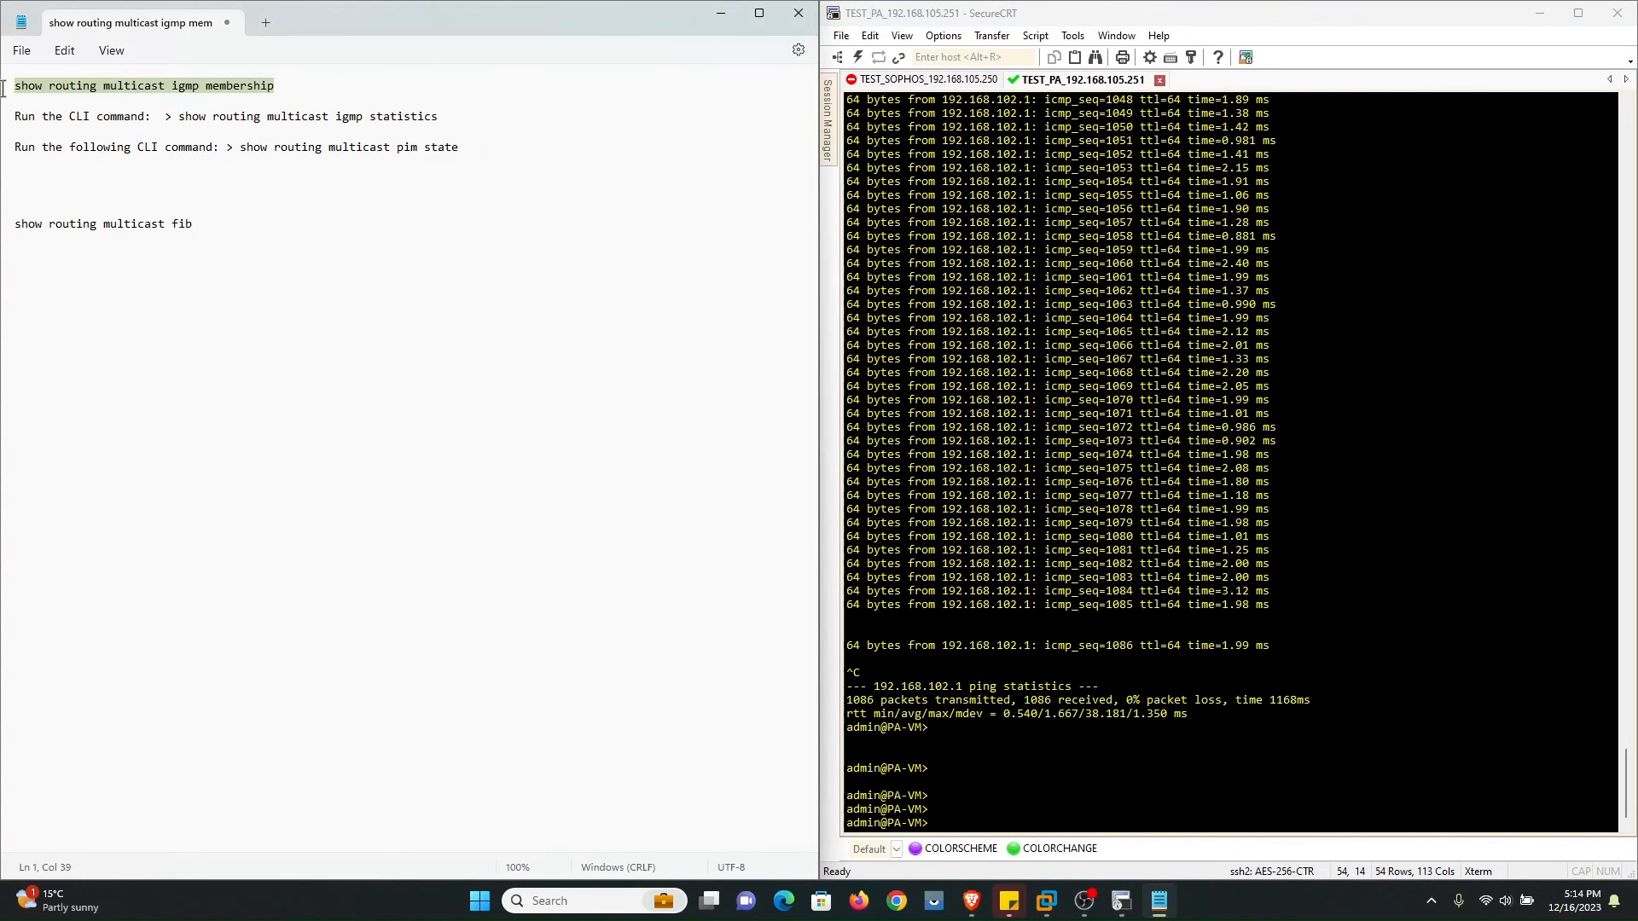
{"action": "left_click", "coordinate": [1152, 249]}
{"action": "right_click", "coordinate": [1151, 249]}
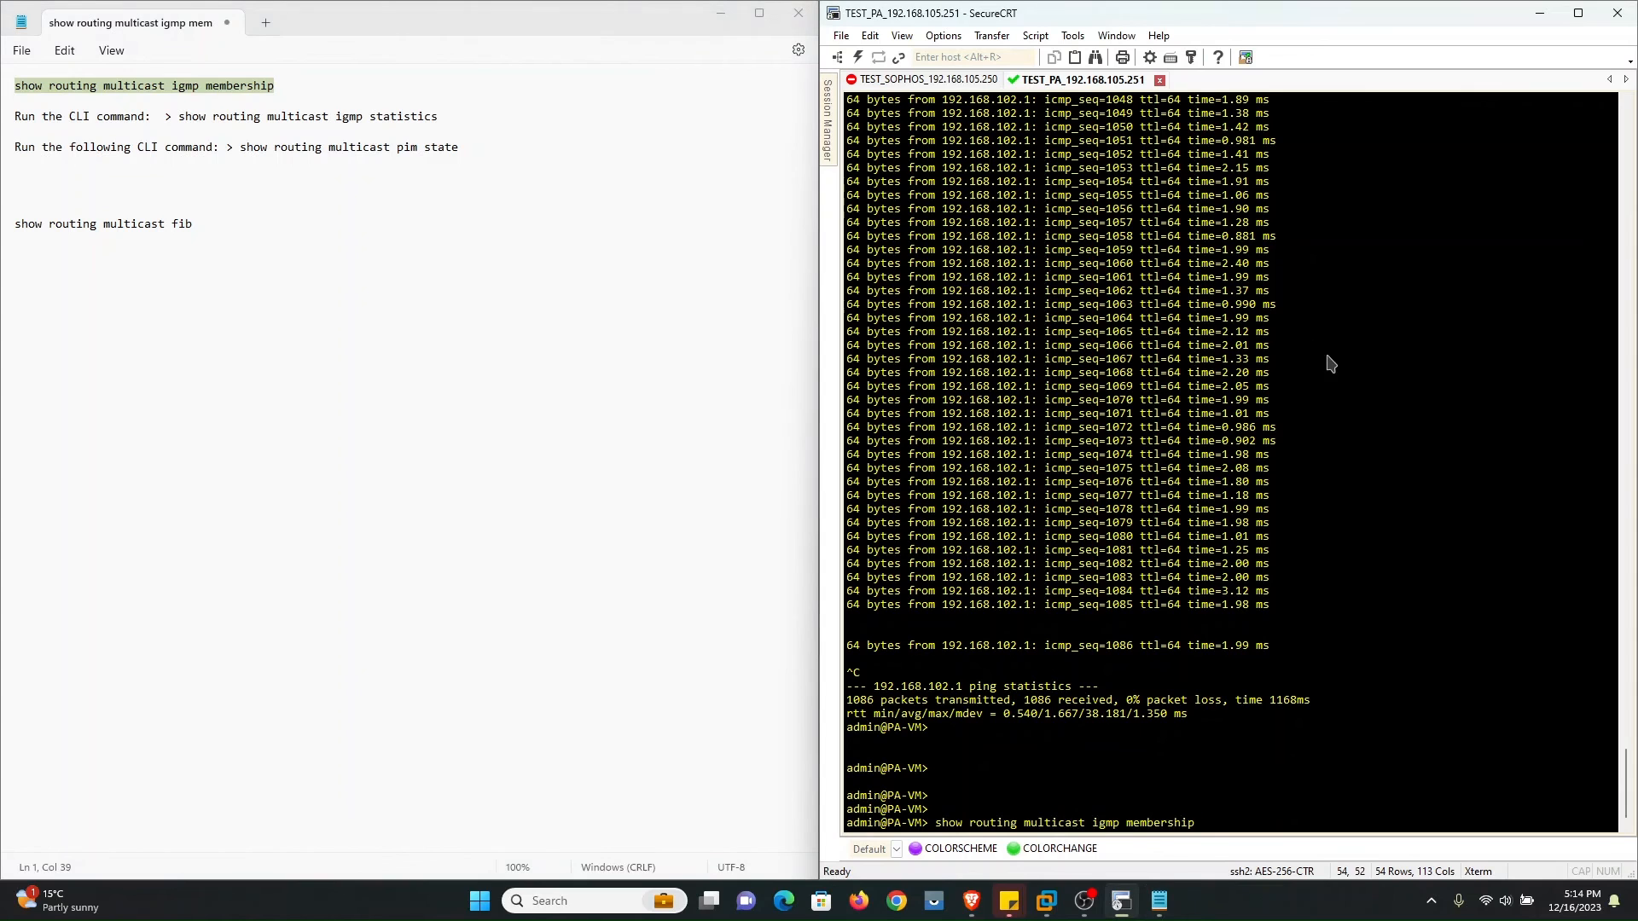
{"action": "key", "text": "Return"}
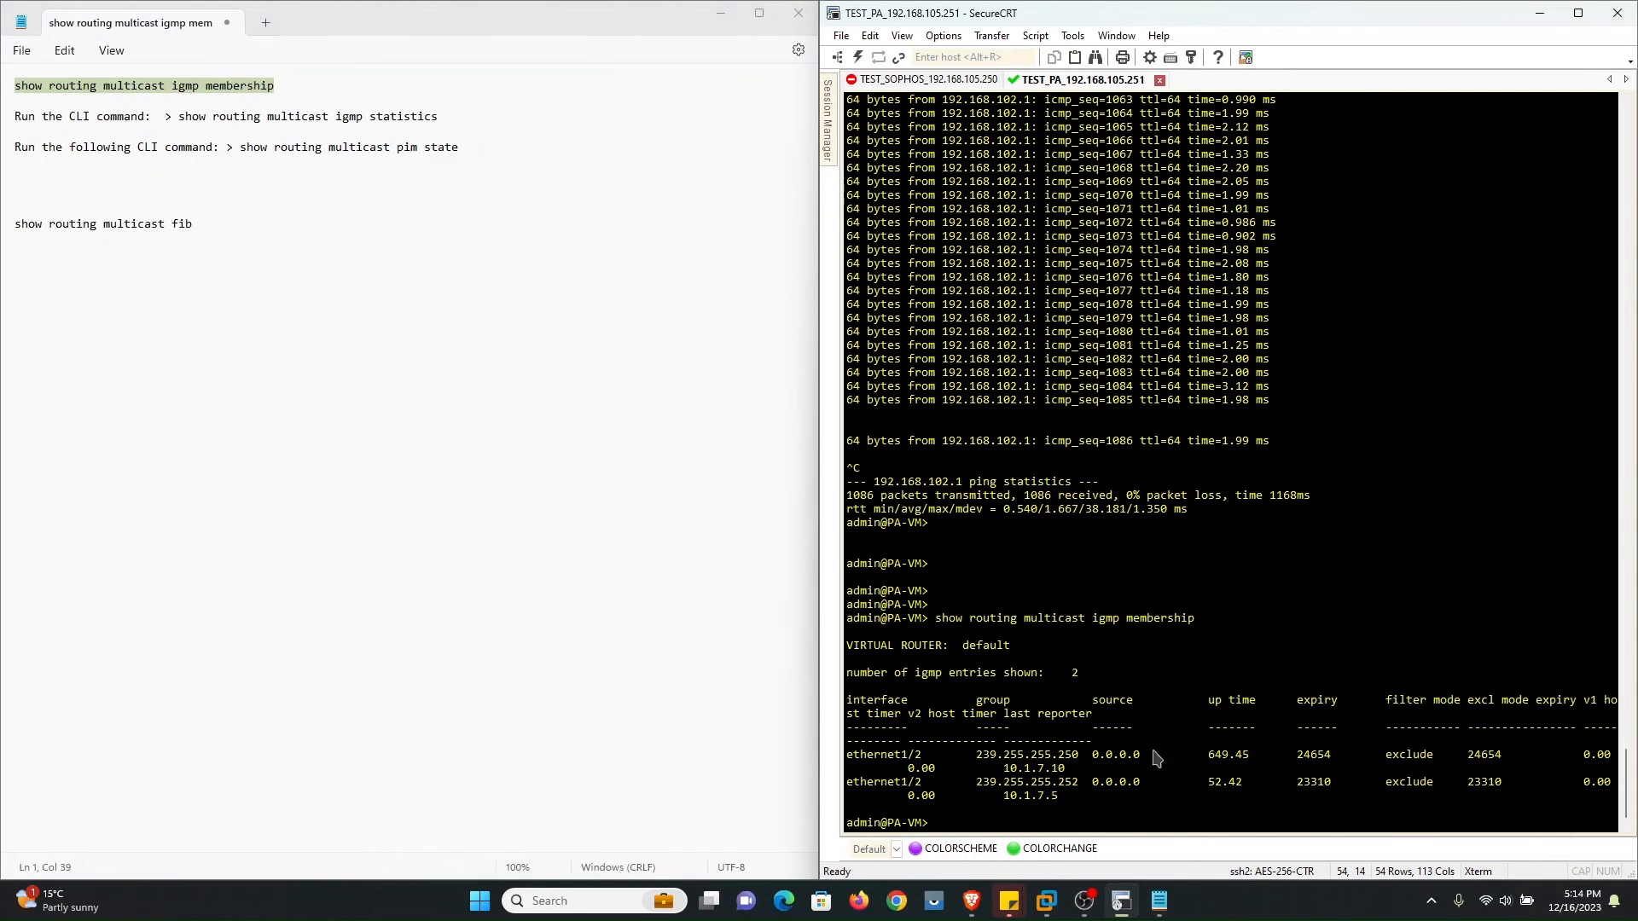
Step: Maximize the SecureCRT window, rerun "show routing multicast igmp membership" and examine the joined multicast groups
{"action": "left_click", "coordinate": [1578, 13]}
{"action": "key", "text": "Up"}
{"action": "key", "text": "Return"}
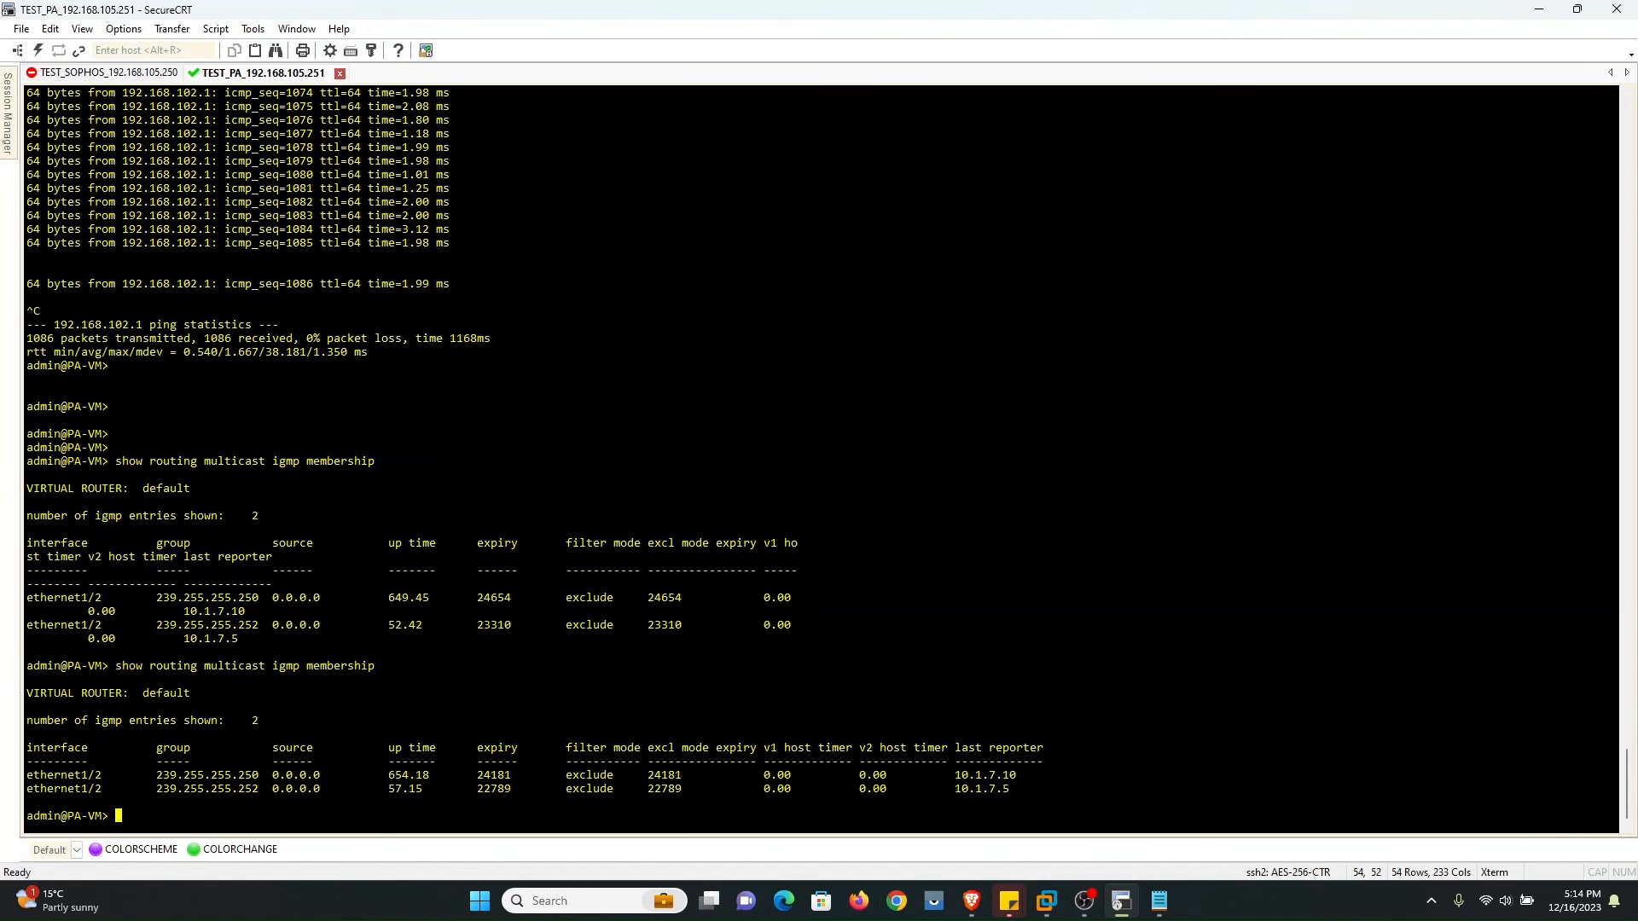
{"action": "left_click_drag", "start_coordinate": [26, 744], "coordinate": [509, 806]}
{"action": "left_click", "coordinate": [175, 802]}
{"action": "mouse_move", "coordinate": [156, 775]}
{"action": "left_mouse_down"}
{"action": "mouse_move", "coordinate": [262, 791]}
{"action": "mouse_move", "coordinate": [149, 794]}
{"action": "left_mouse_up"}
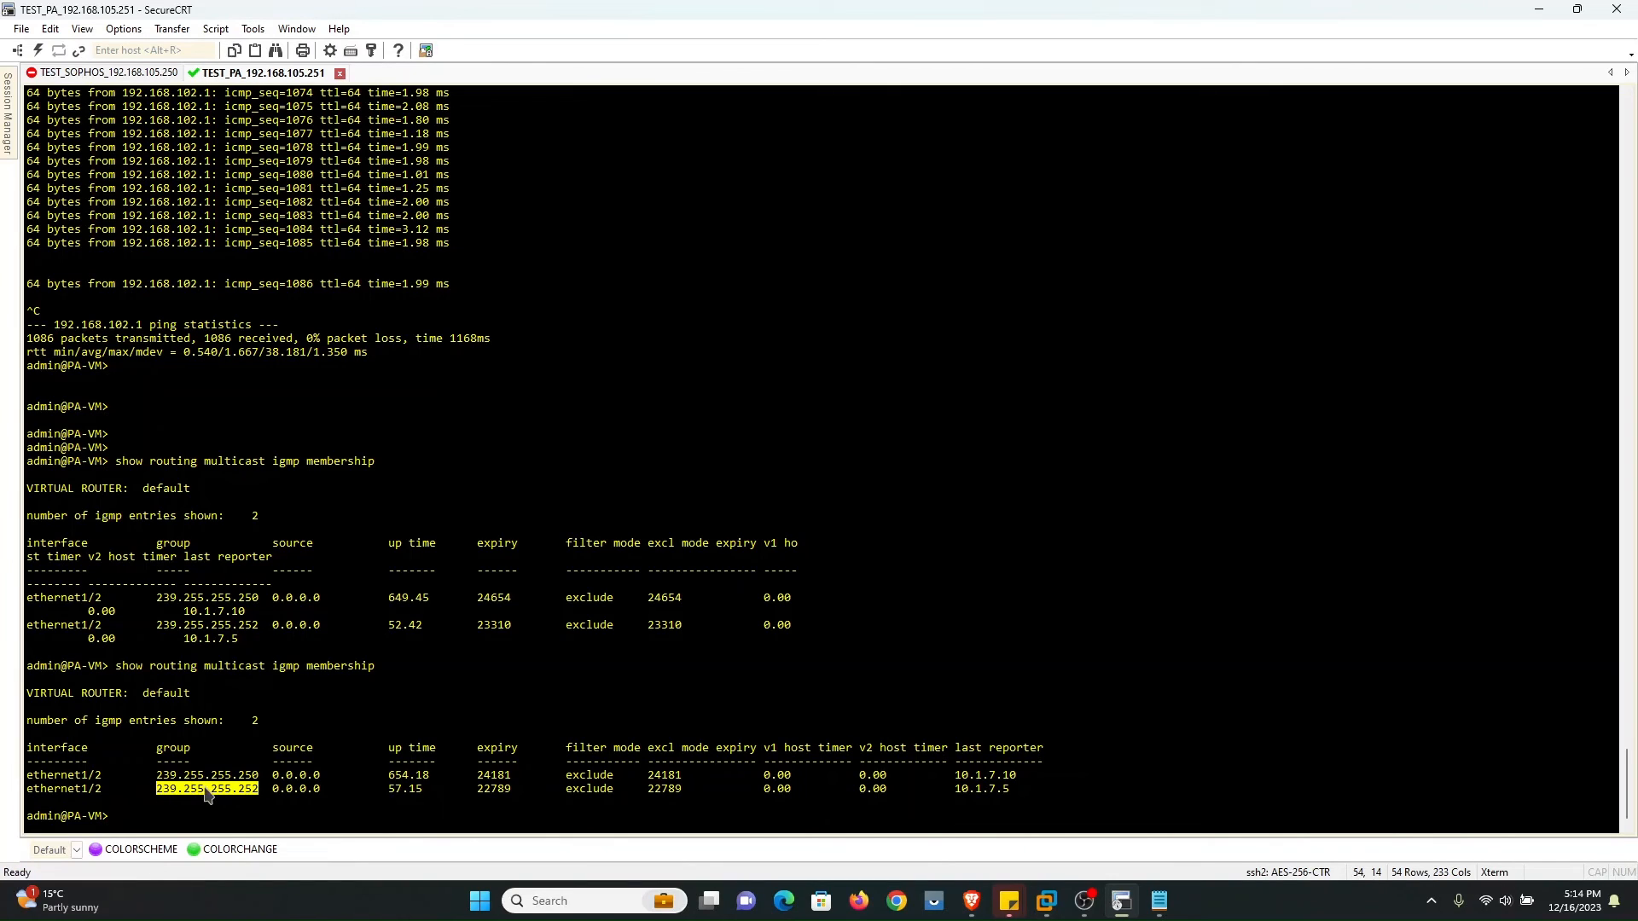
{"action": "left_click", "coordinate": [972, 902]}
{"action": "left_click", "coordinate": [972, 902]}
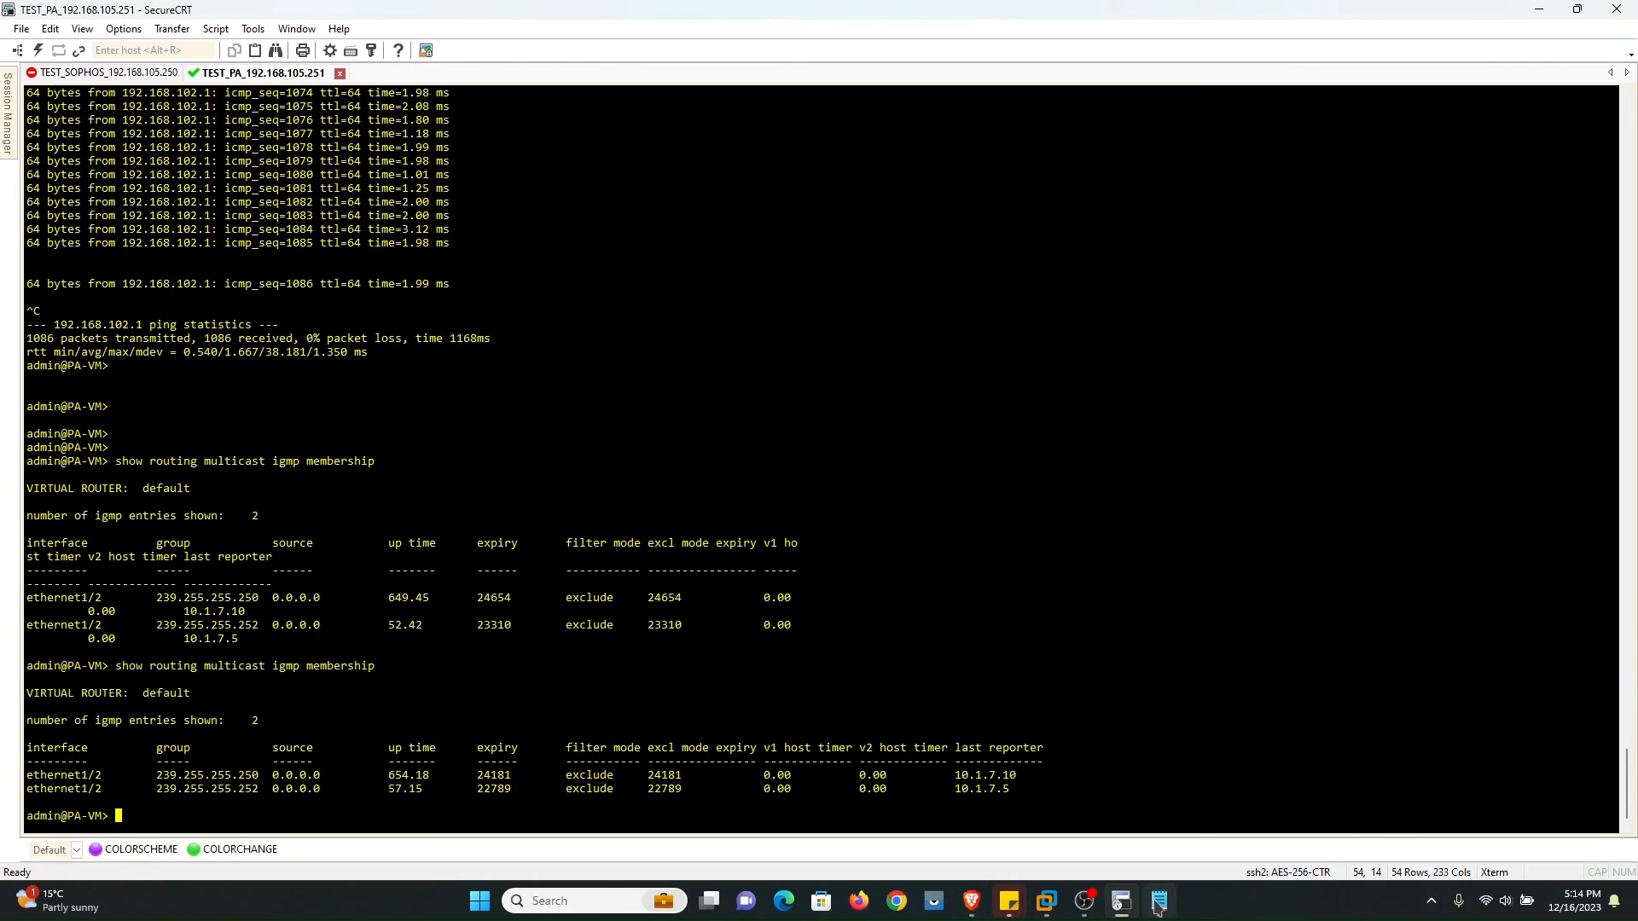
Step: Copy "show routing multicast igmp statistics" from the notes, run it on the firewall and review the per-interface output
{"action": "left_click", "coordinate": [1158, 901]}
{"action": "left_click_drag", "start_coordinate": [443, 116], "coordinate": [182, 117]}
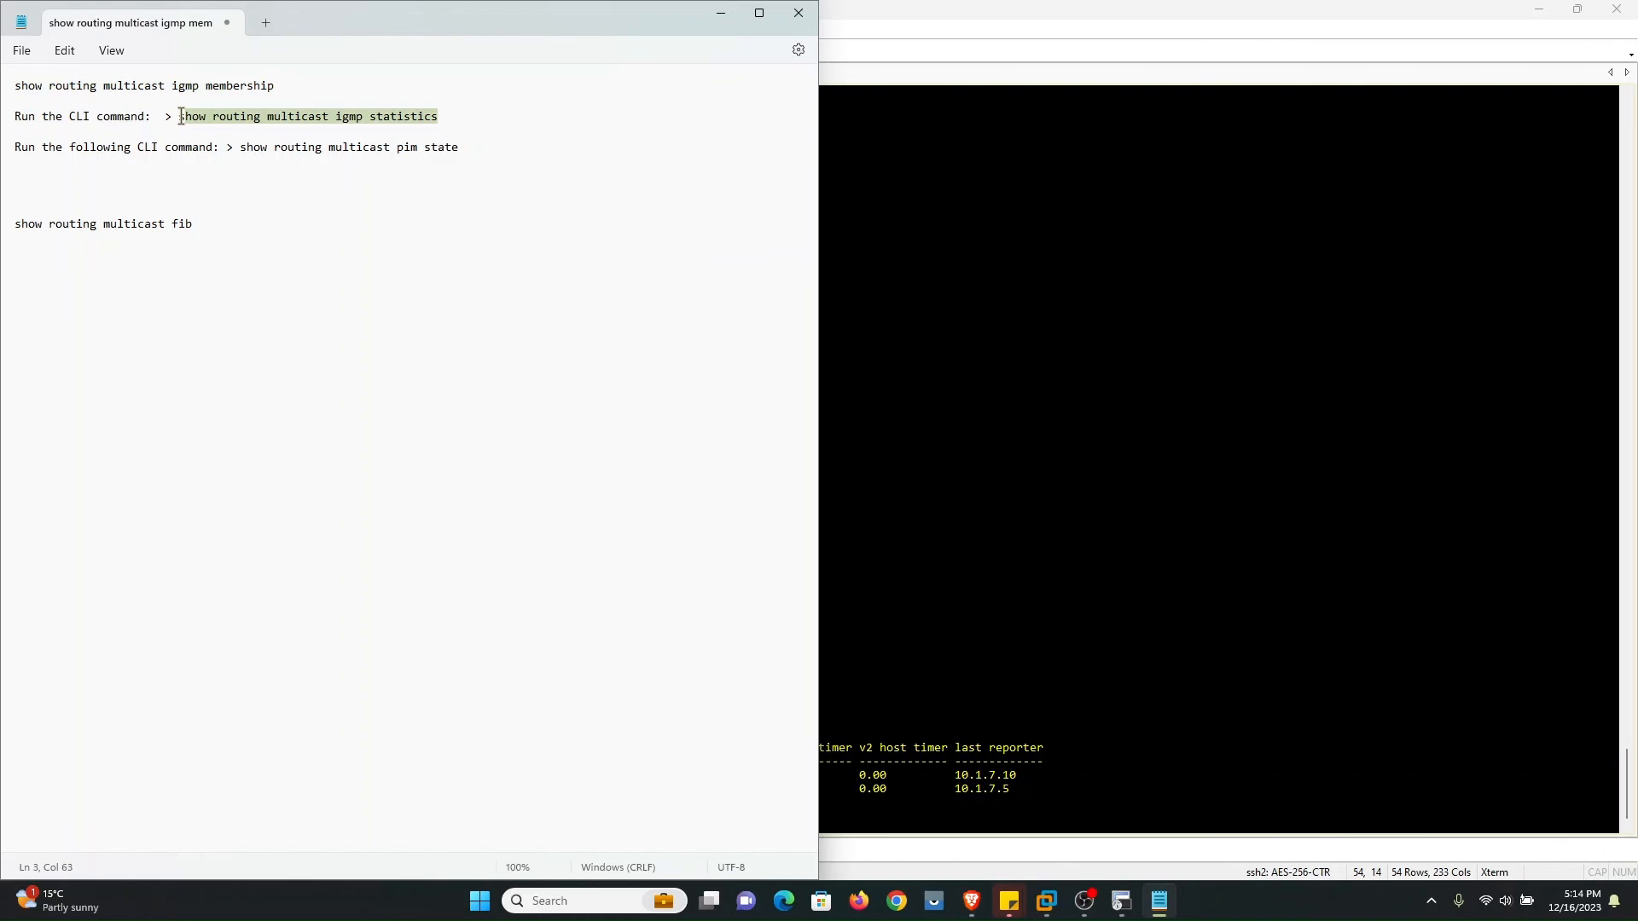
{"action": "right_click", "coordinate": [1134, 256]}
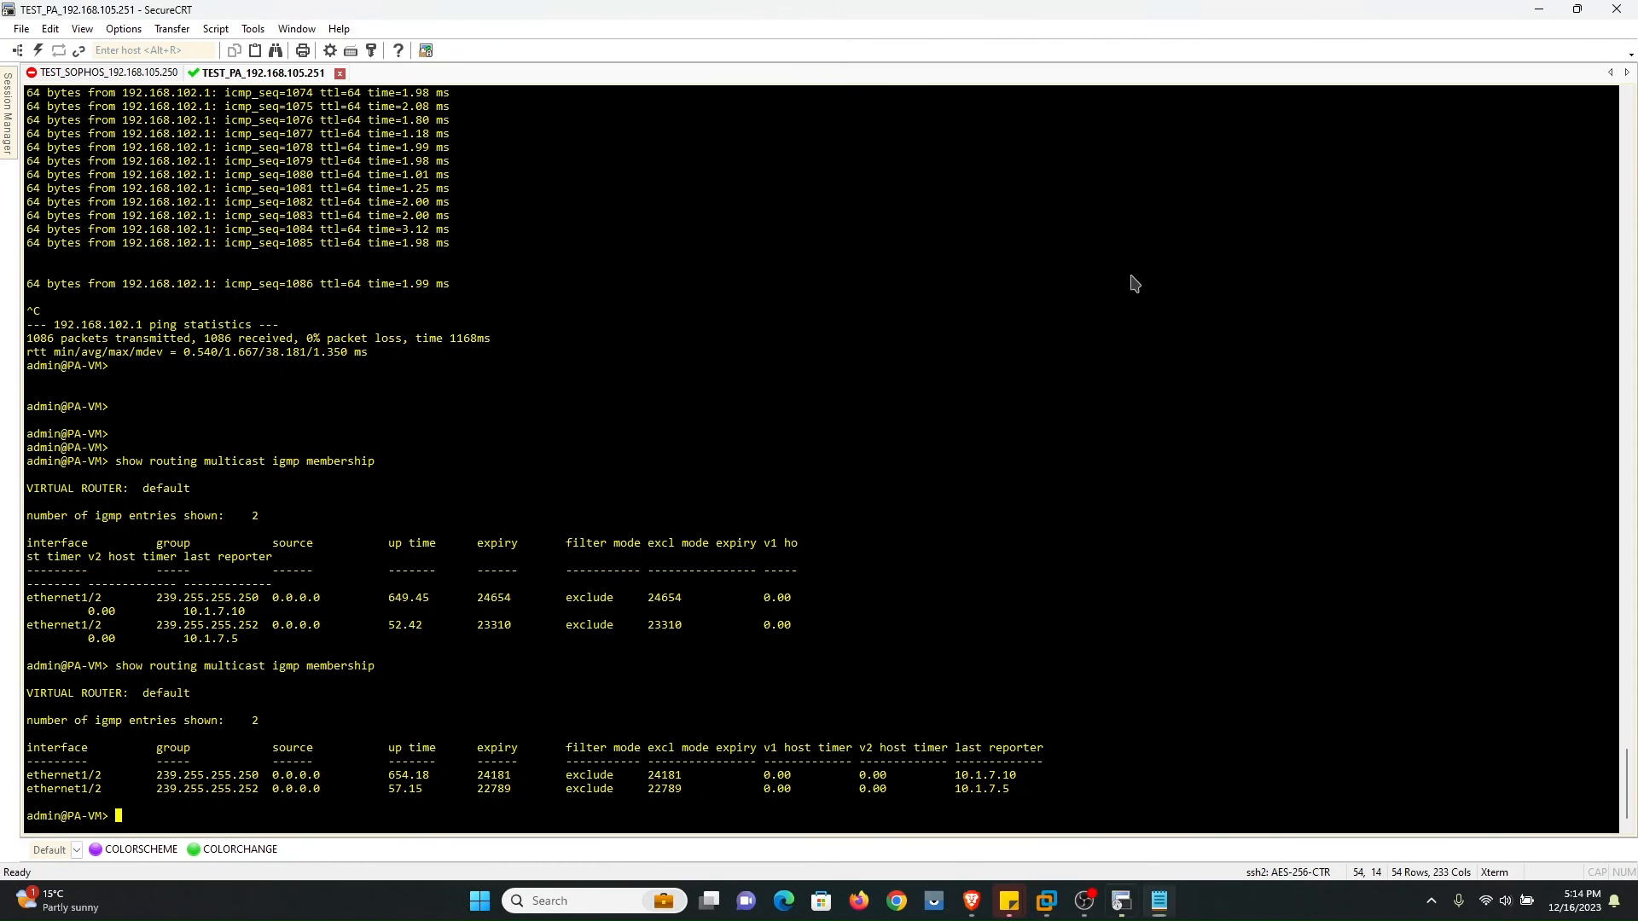
{"action": "key", "text": "Return"}
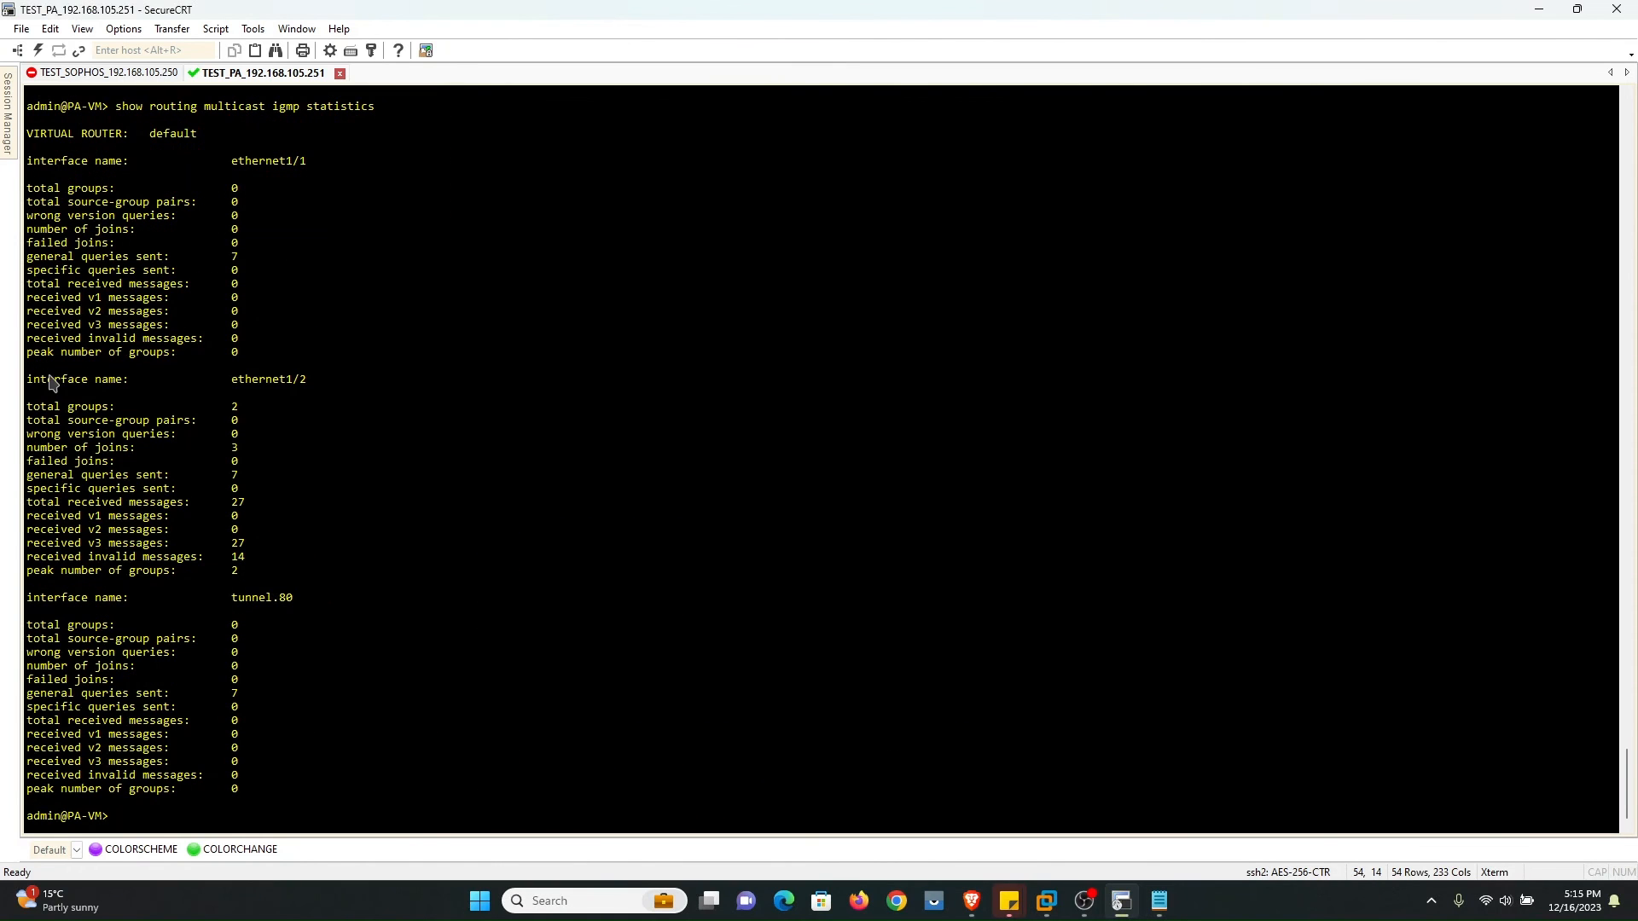
{"action": "scroll", "coordinate": [51, 382], "scroll_direction": "up", "scroll_amount": 3}
{"action": "scroll", "coordinate": [446, 493], "scroll_direction": "down", "scroll_amount": 3}
Step: Copy "show routing multicast pim state" from the notes, run it on the firewall and review the PIM tables
{"action": "left_click", "coordinate": [1158, 901]}
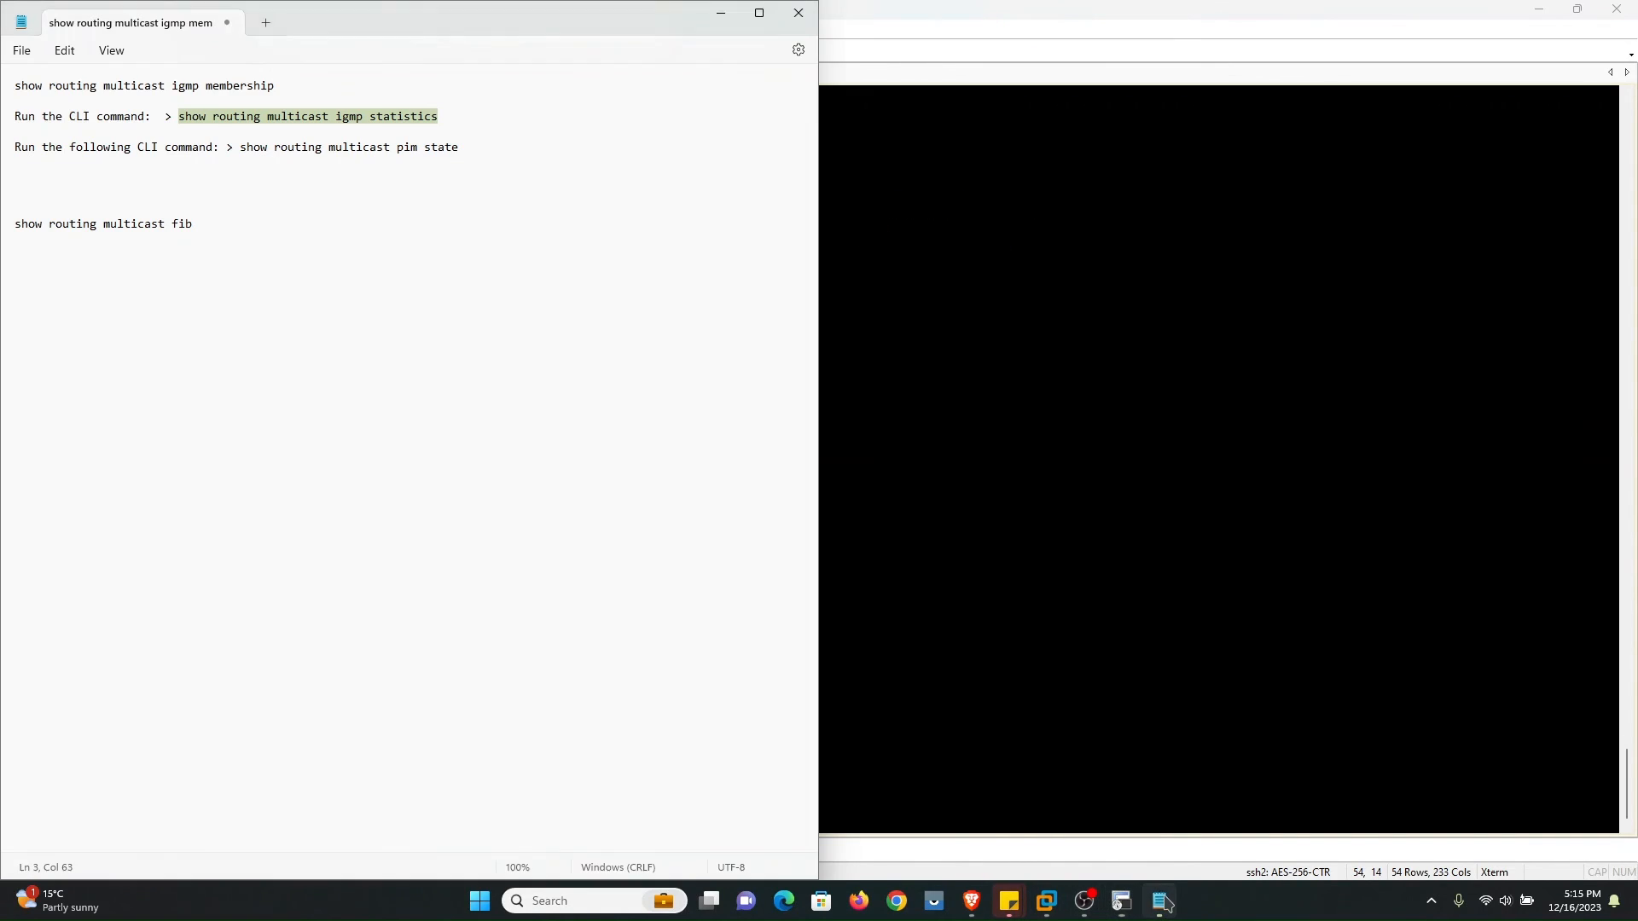
{"action": "left_click_drag", "start_coordinate": [240, 150], "coordinate": [451, 149]}
{"action": "key", "text": "ctrl+c"}
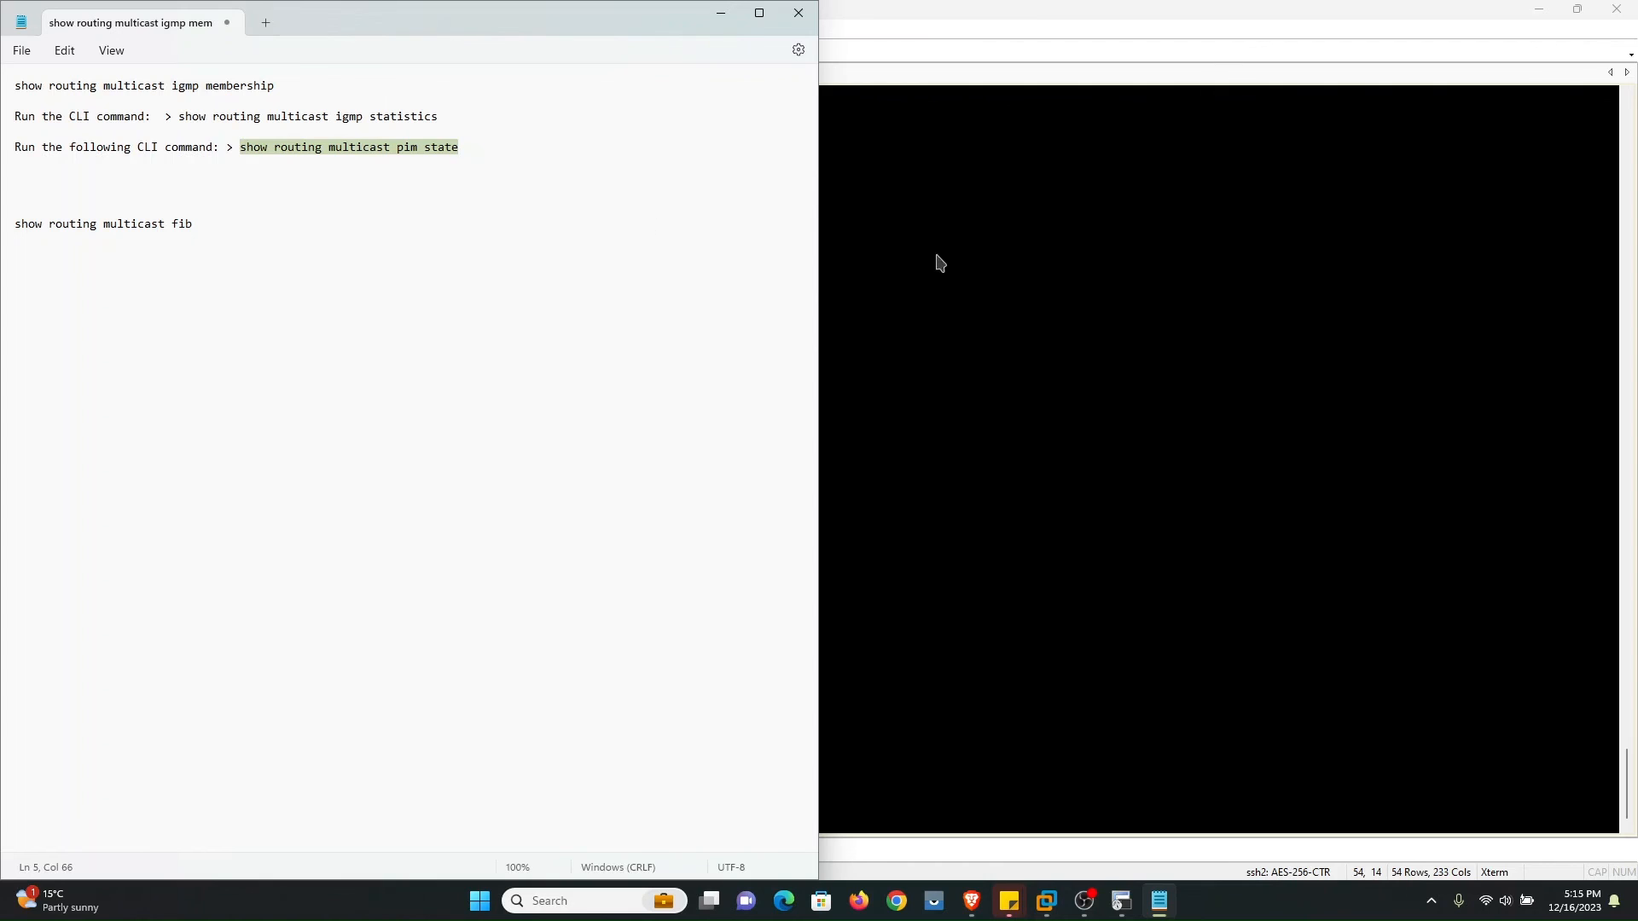
{"action": "left_click", "coordinate": [1053, 368]}
{"action": "right_click", "coordinate": [1052, 369]}
{"action": "key", "text": "Return"}
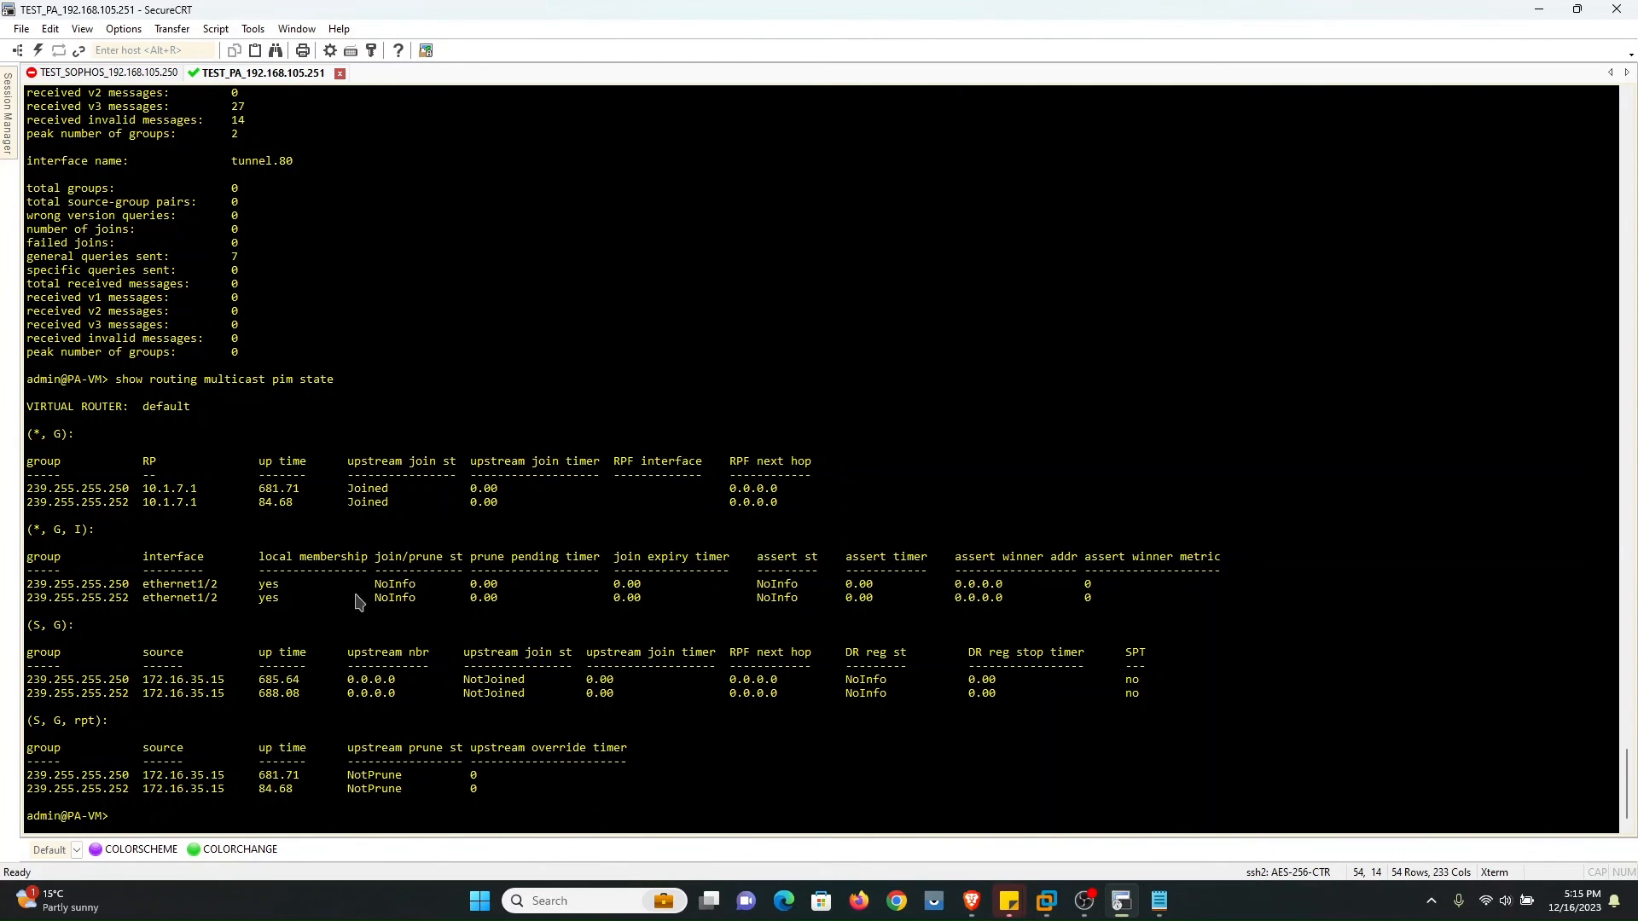
{"action": "left_click_drag", "start_coordinate": [28, 381], "coordinate": [1015, 793]}
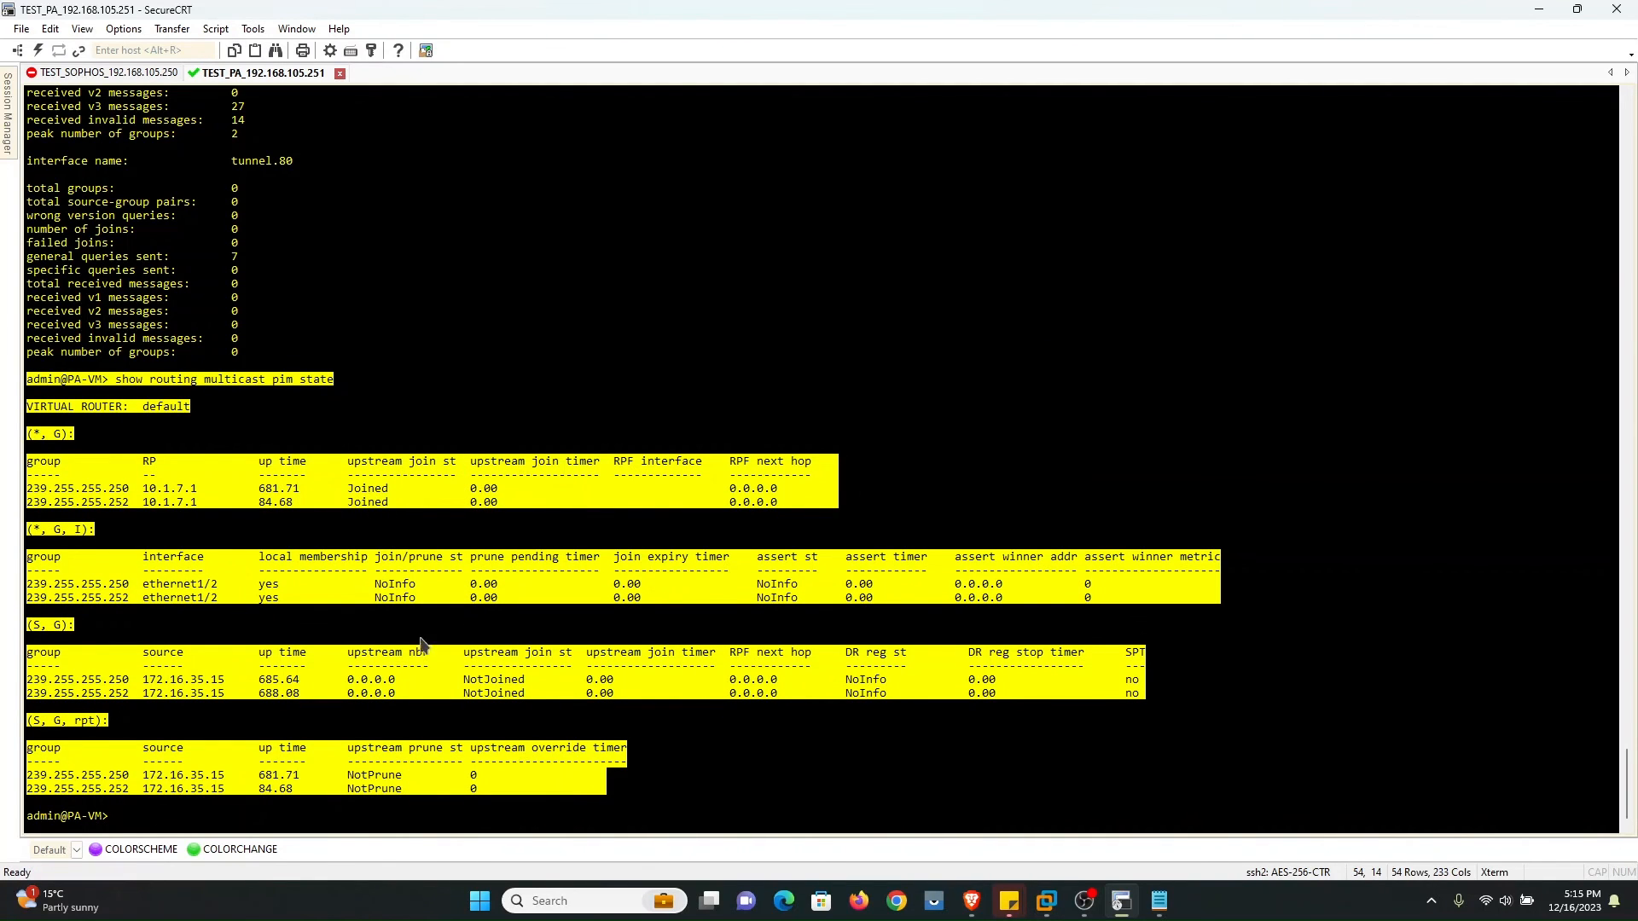
{"action": "left_click", "coordinate": [783, 719]}
Step: Run "show routing multicast fib" from the notes on the firewall, review its entries, and minimize the terminal
{"action": "mouse_move", "coordinate": [1167, 911]}
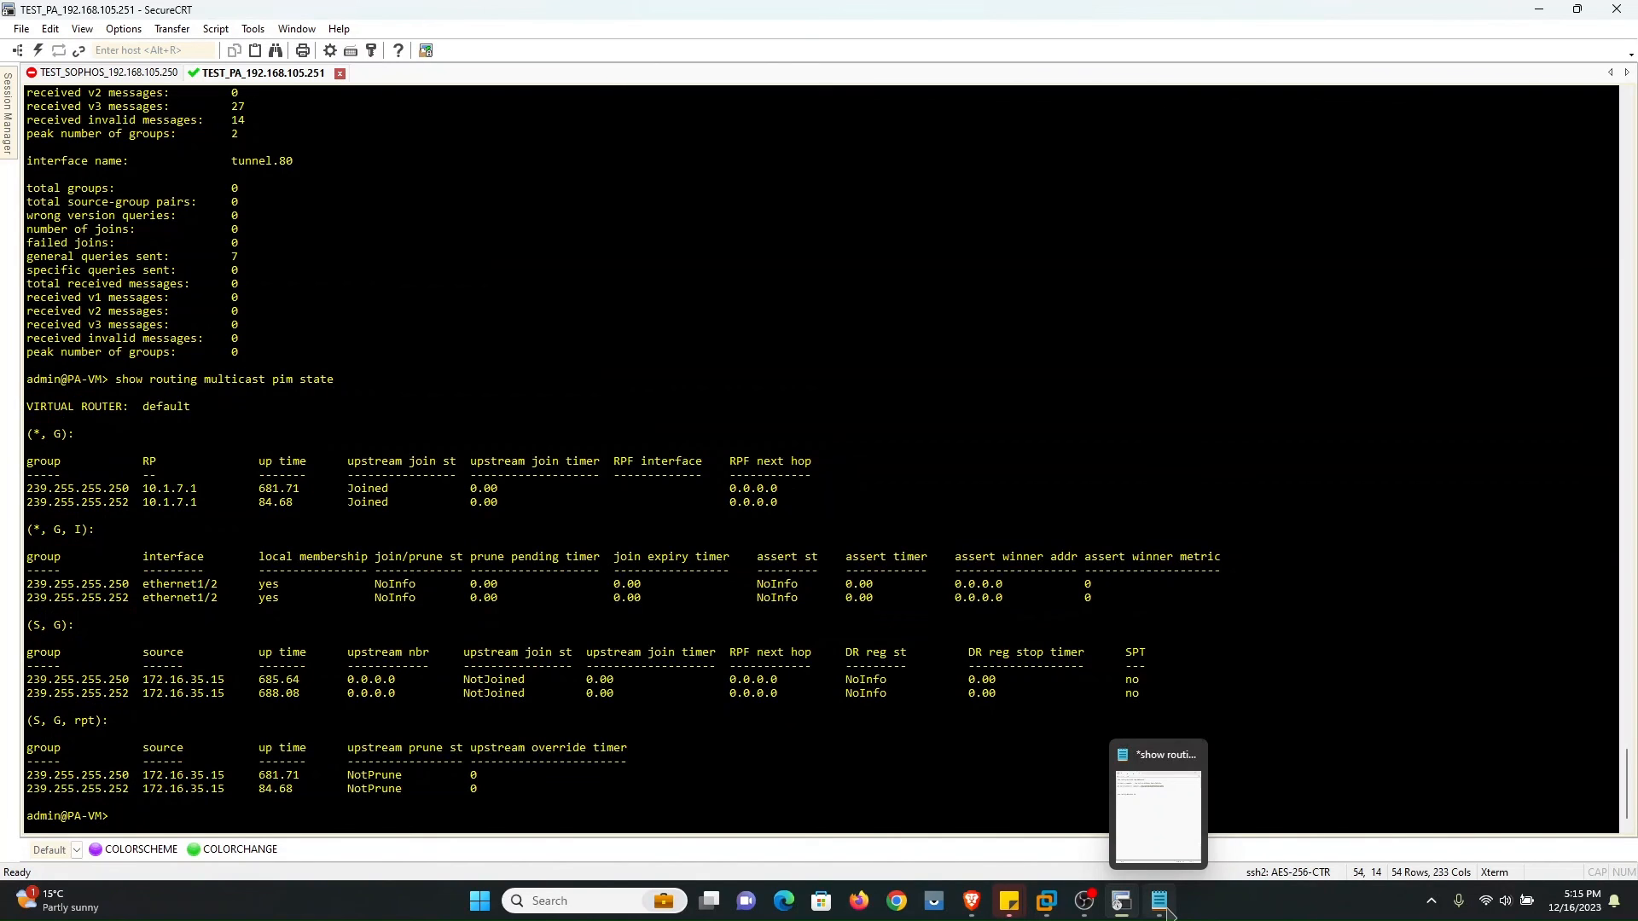
{"action": "left_click", "coordinate": [1167, 911]}
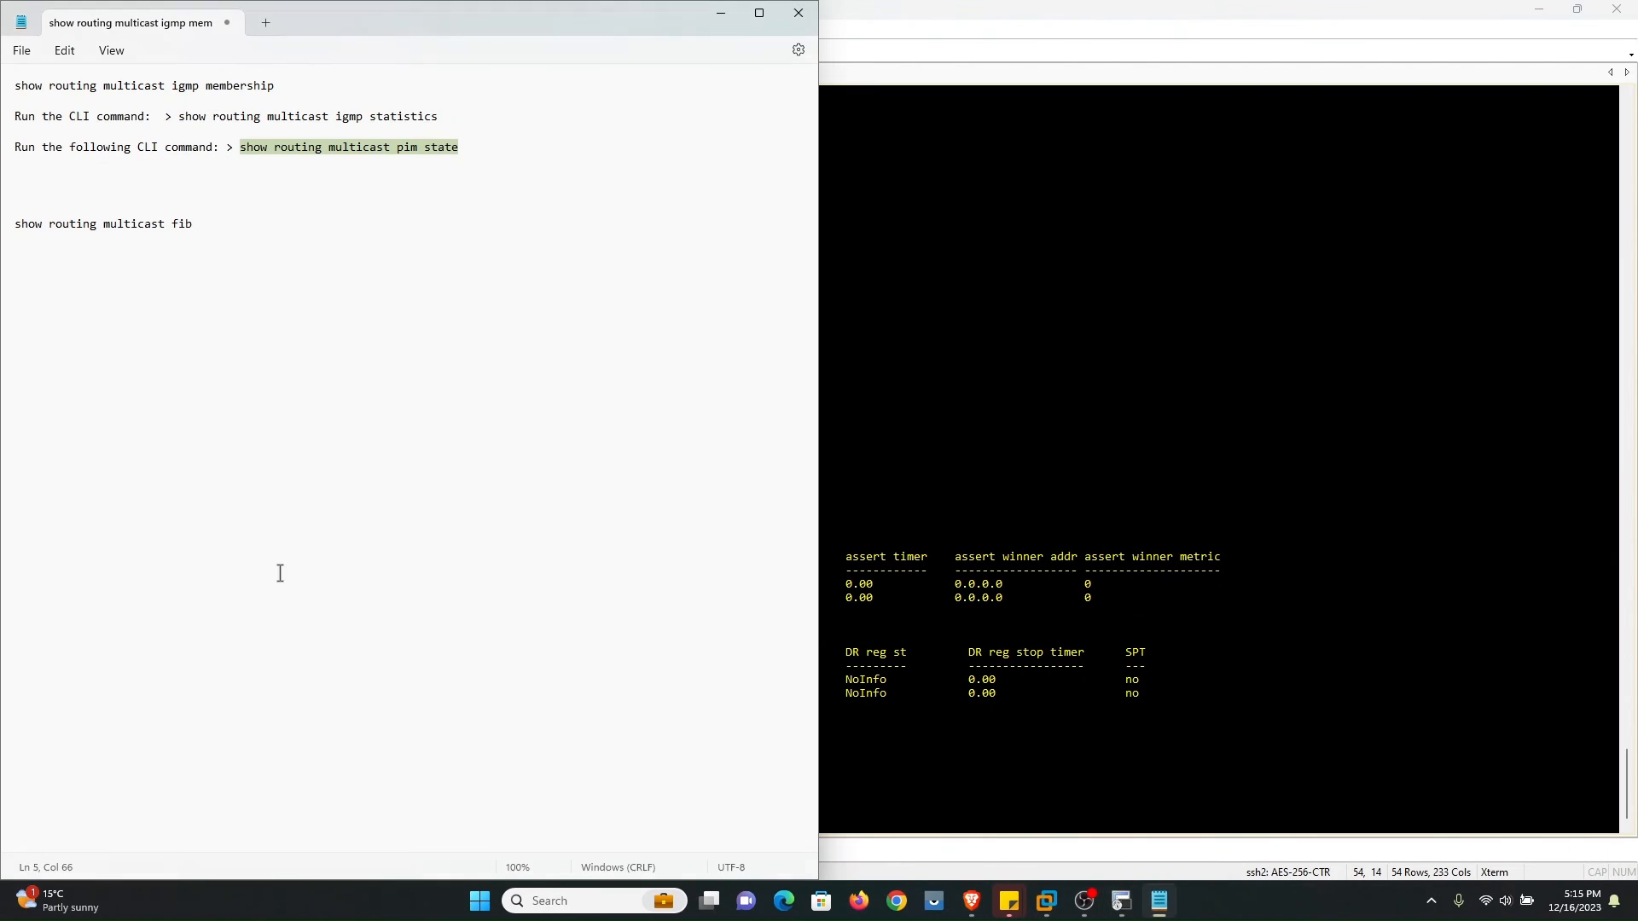
{"action": "left_click_drag", "start_coordinate": [214, 238], "coordinate": [35, 244]}
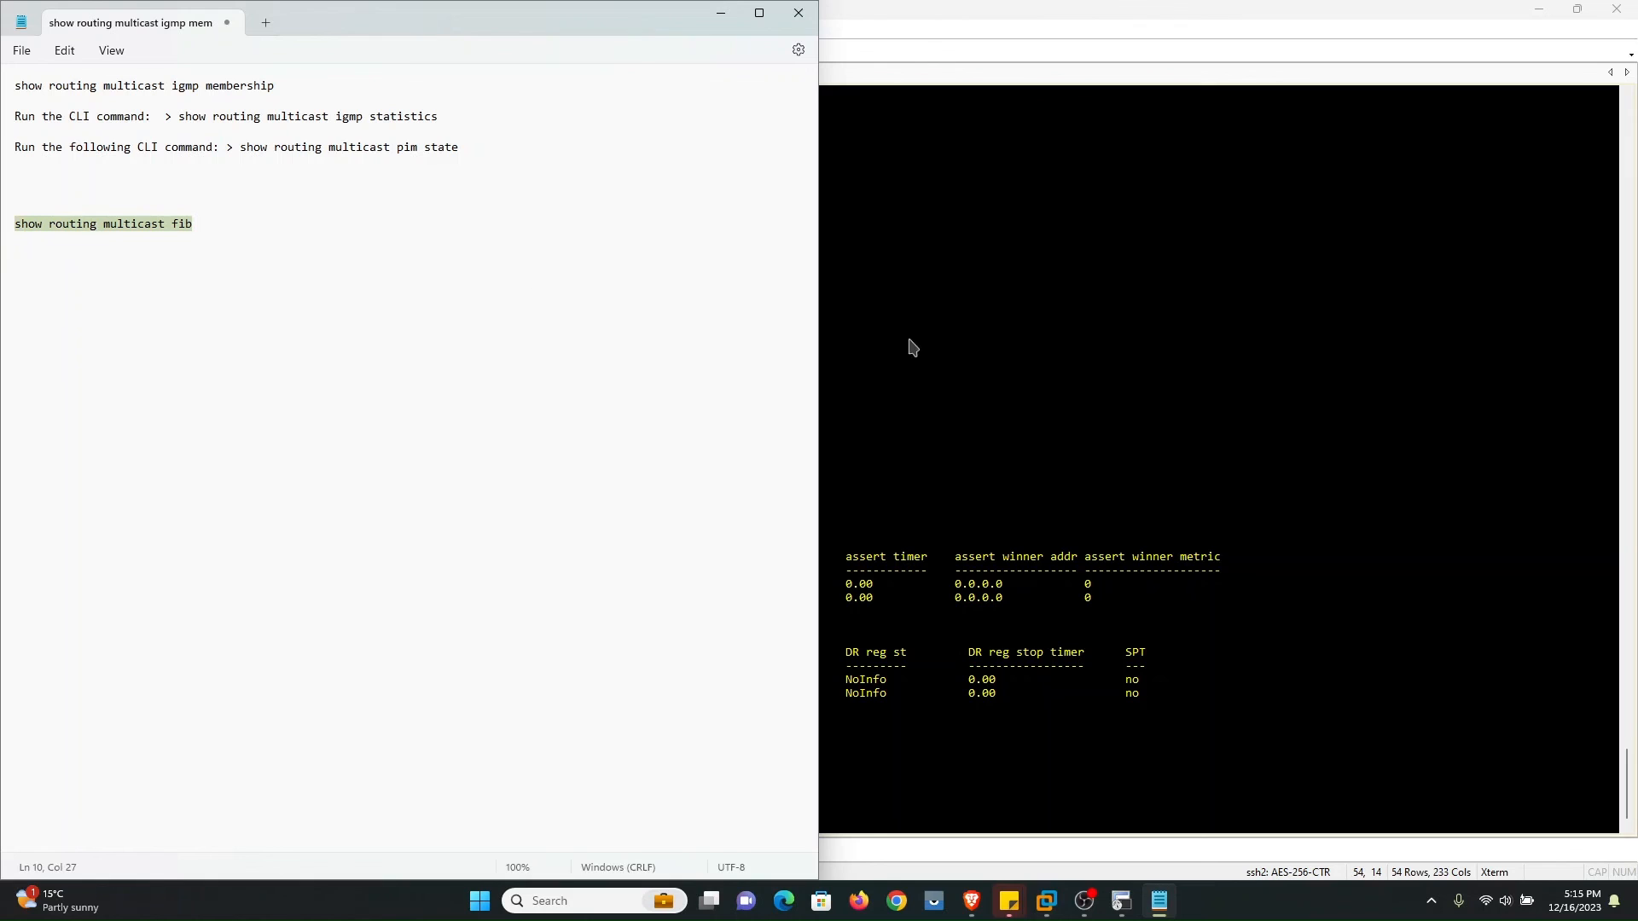
{"action": "left_click", "coordinate": [1158, 81]}
{"action": "right_click", "coordinate": [664, 420]}
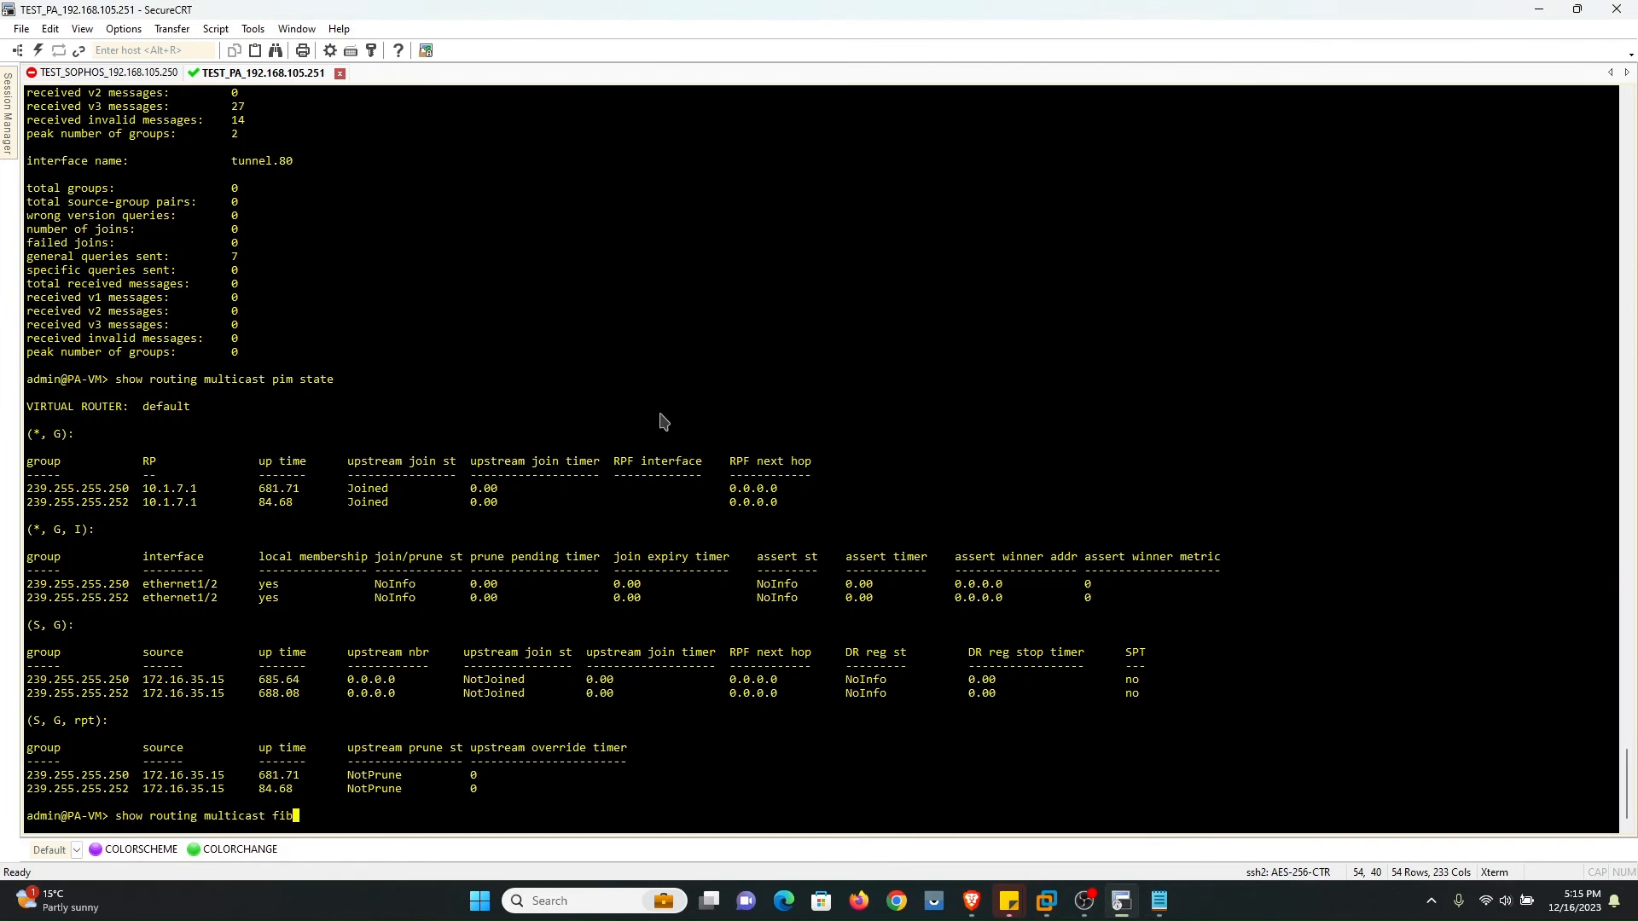
{"action": "key", "text": "Return"}
{"action": "left_click_drag", "start_coordinate": [539, 777], "coordinate": [25, 616]}
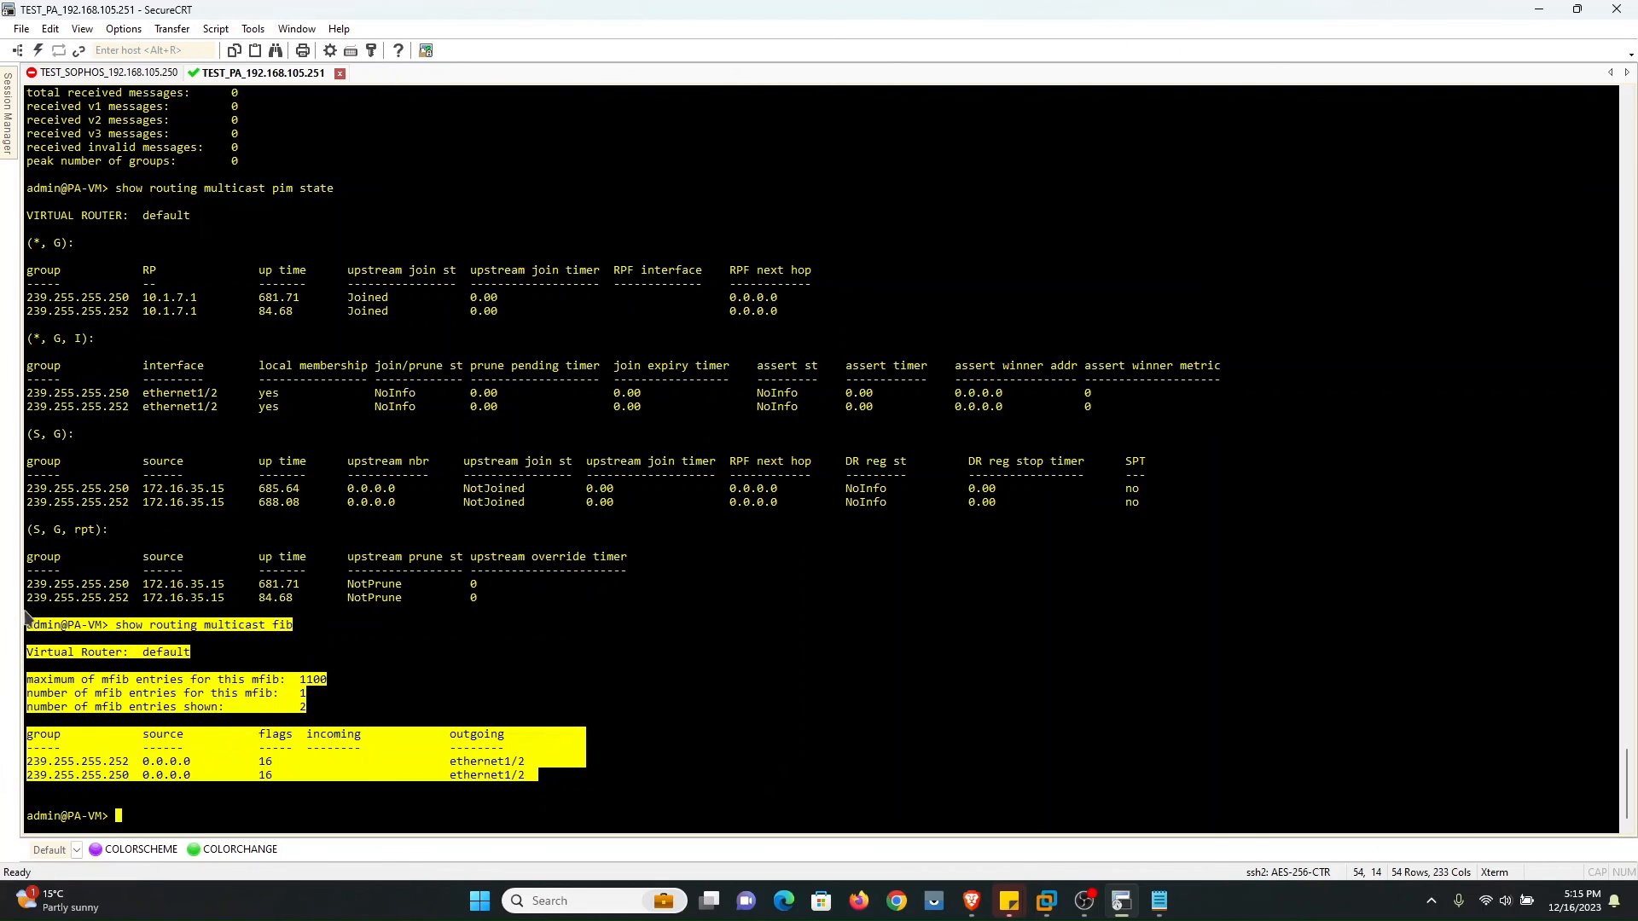
{"action": "left_click", "coordinate": [1535, 11]}
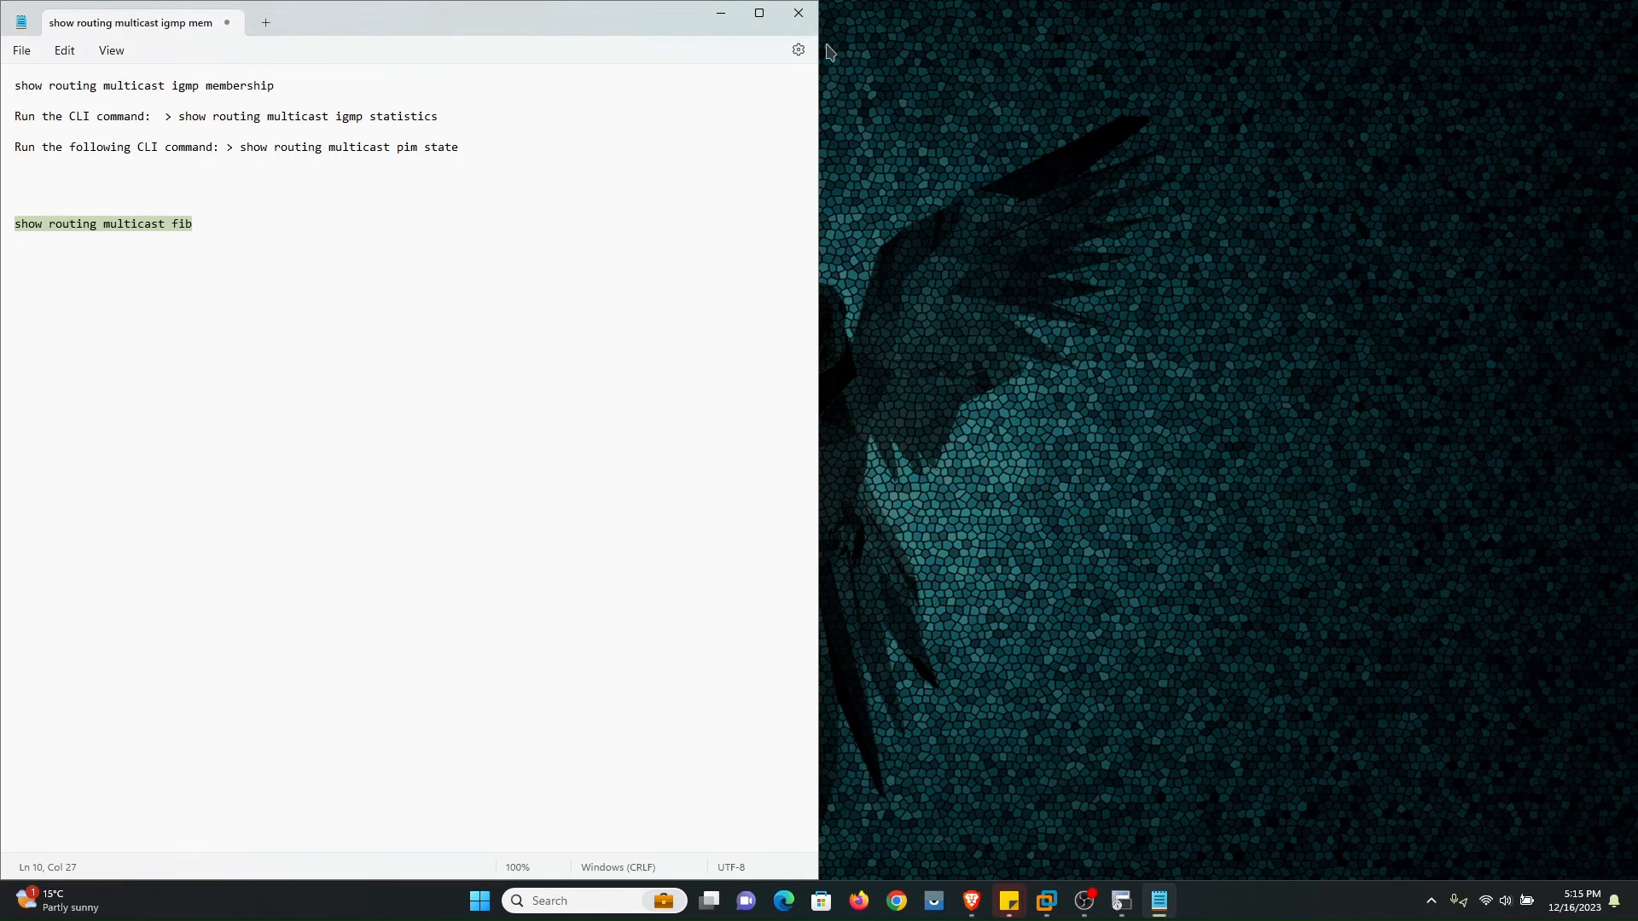
Step: Minimize the notes, switch to VMware Workstation and examine the multicast traffic to 239.255.255.252 on the SOPHOS_VM_LAN console
{"action": "left_click", "coordinate": [720, 12]}
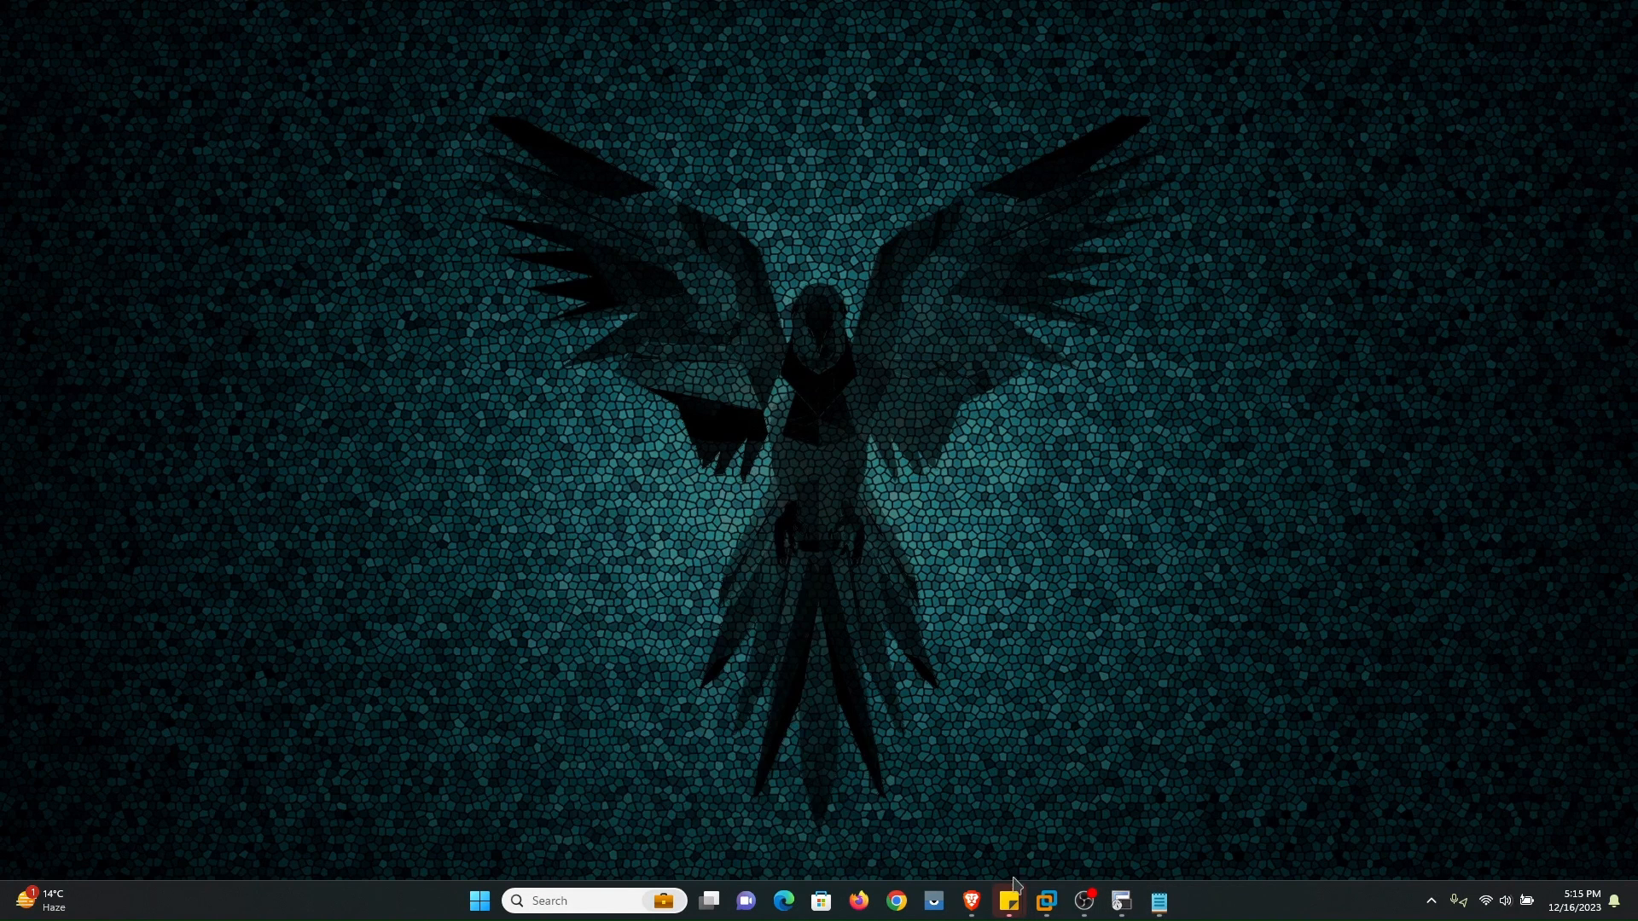
{"action": "left_click", "coordinate": [1042, 911]}
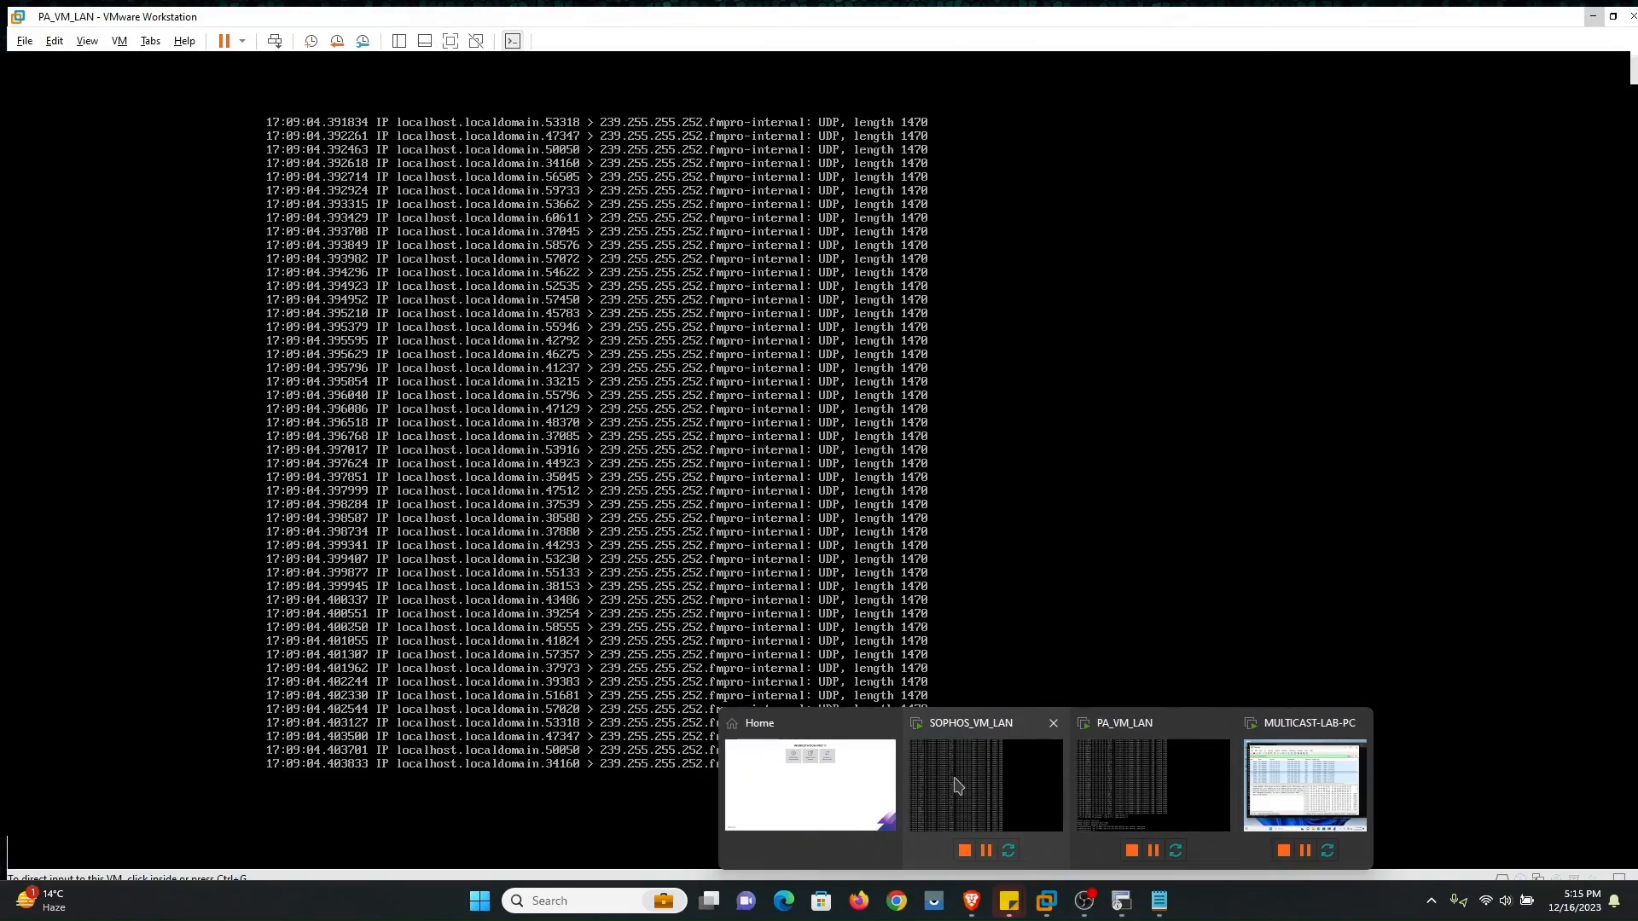
{"action": "left_click", "coordinate": [956, 785]}
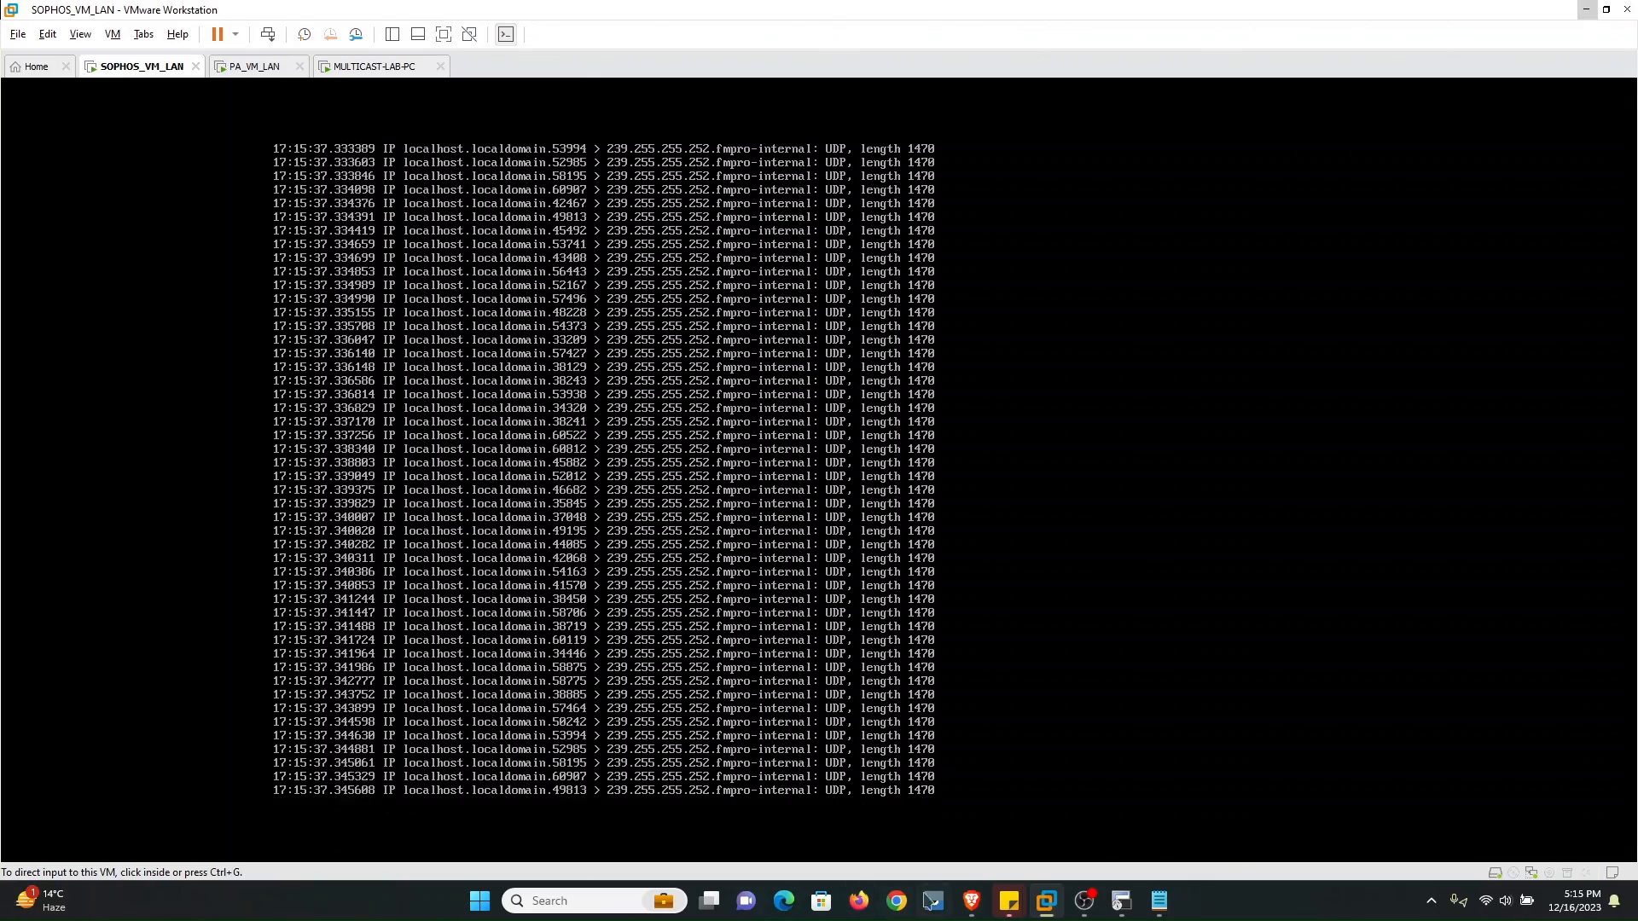
Step: On the Canva whiteboard in the browser, draw freehand red strokes tracing the multicast path from the Multicast Server over both firewalls and circling the Client
{"action": "left_click", "coordinate": [970, 900]}
{"action": "left_click", "coordinate": [89, 13]}
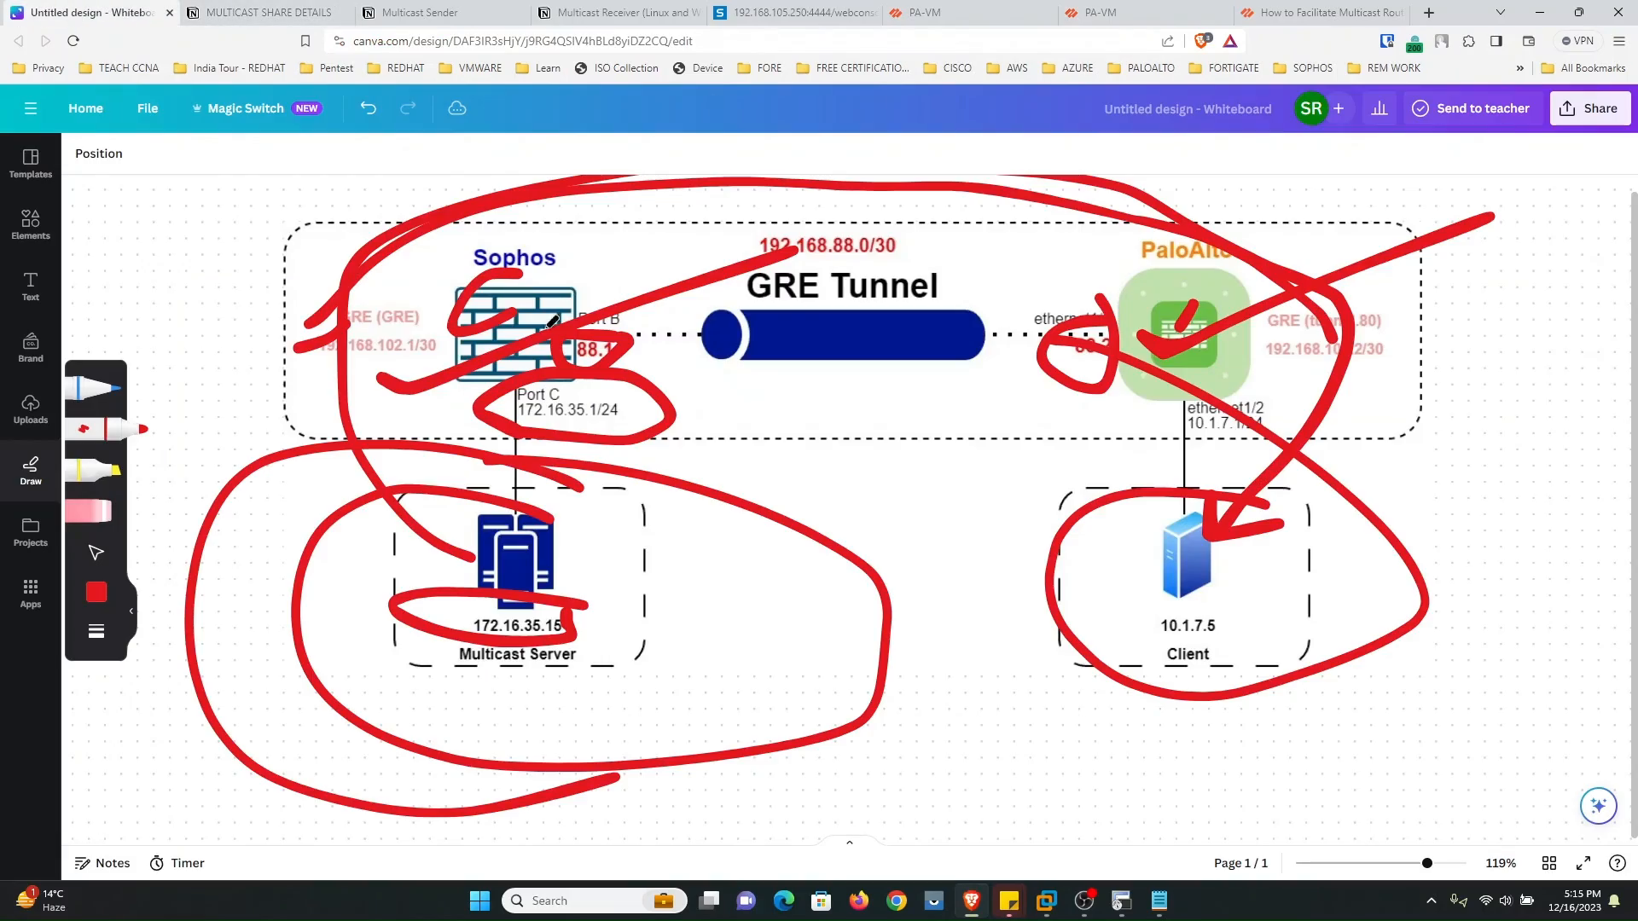
{"action": "mouse_move", "coordinate": [601, 460]}
{"action": "left_mouse_down"}
{"action": "mouse_move", "coordinate": [320, 639]}
{"action": "mouse_move", "coordinate": [521, 417]}
{"action": "mouse_move", "coordinate": [443, 388]}
{"action": "mouse_move", "coordinate": [384, 176]}
{"action": "left_mouse_up"}
{"action": "mouse_move", "coordinate": [1157, 104]}
{"action": "left_mouse_down"}
{"action": "mouse_move", "coordinate": [1271, 307]}
{"action": "mouse_move", "coordinate": [1262, 345]}
{"action": "mouse_move", "coordinate": [1373, 311]}
{"action": "mouse_move", "coordinate": [1305, 445]}
{"action": "mouse_move", "coordinate": [1411, 648]}
{"action": "mouse_move", "coordinate": [1346, 483]}
{"action": "mouse_move", "coordinate": [1527, 536]}
{"action": "mouse_move", "coordinate": [1474, 569]}
{"action": "left_mouse_up"}
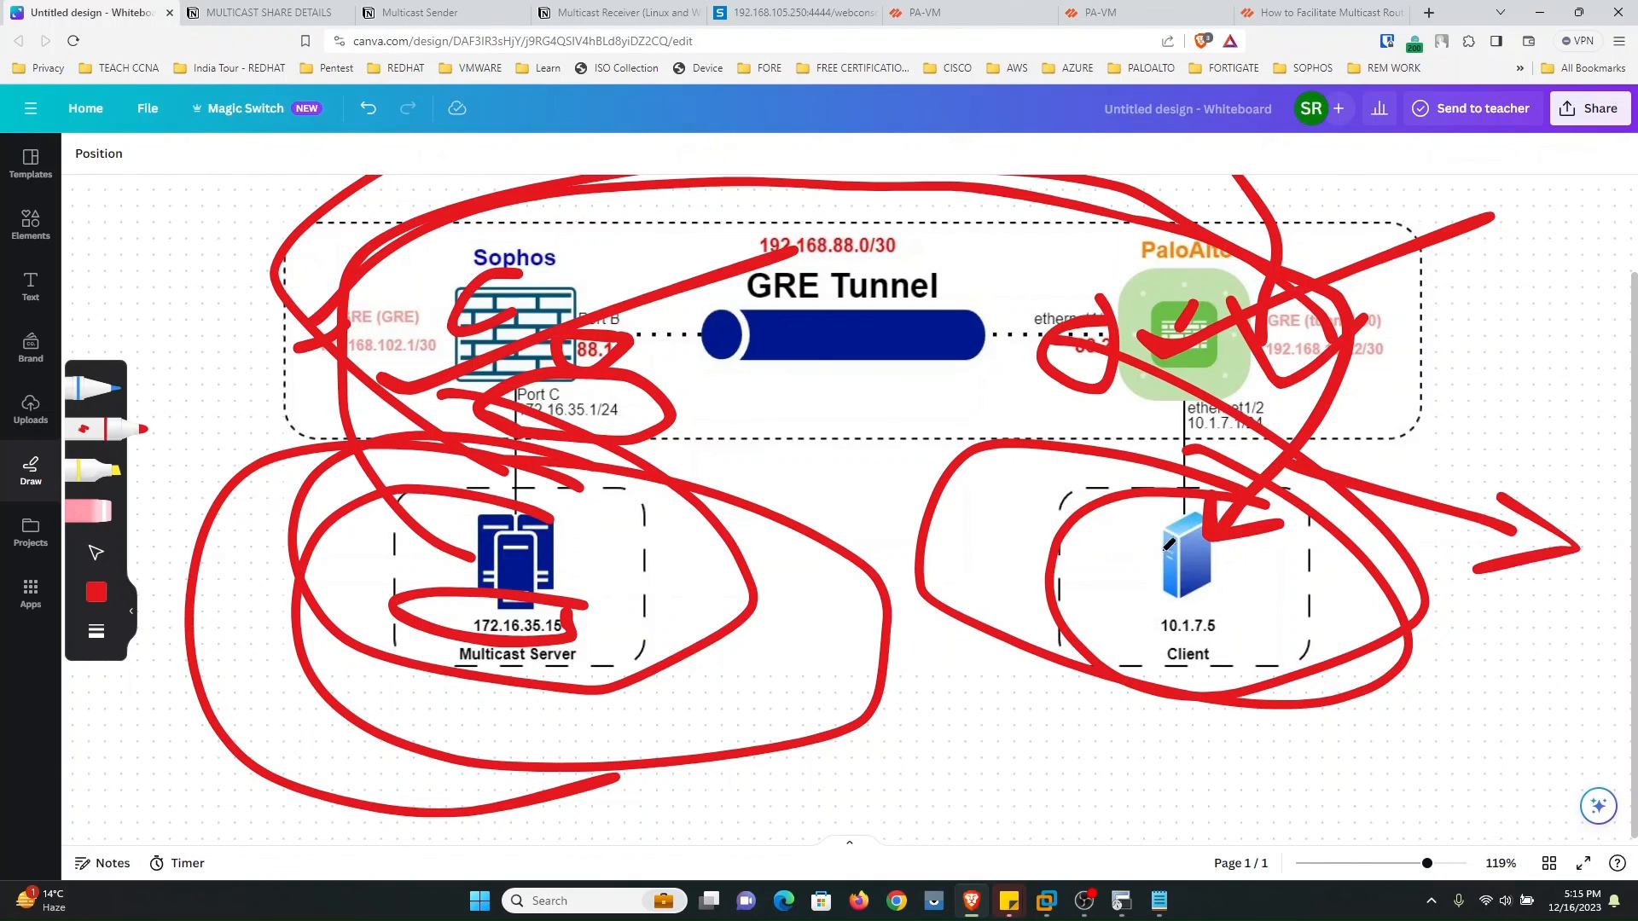
{"action": "mouse_move", "coordinate": [1211, 499]}
{"action": "left_mouse_down"}
{"action": "mouse_move", "coordinate": [1036, 610]}
{"action": "mouse_move", "coordinate": [1155, 501]}
{"action": "left_mouse_up"}
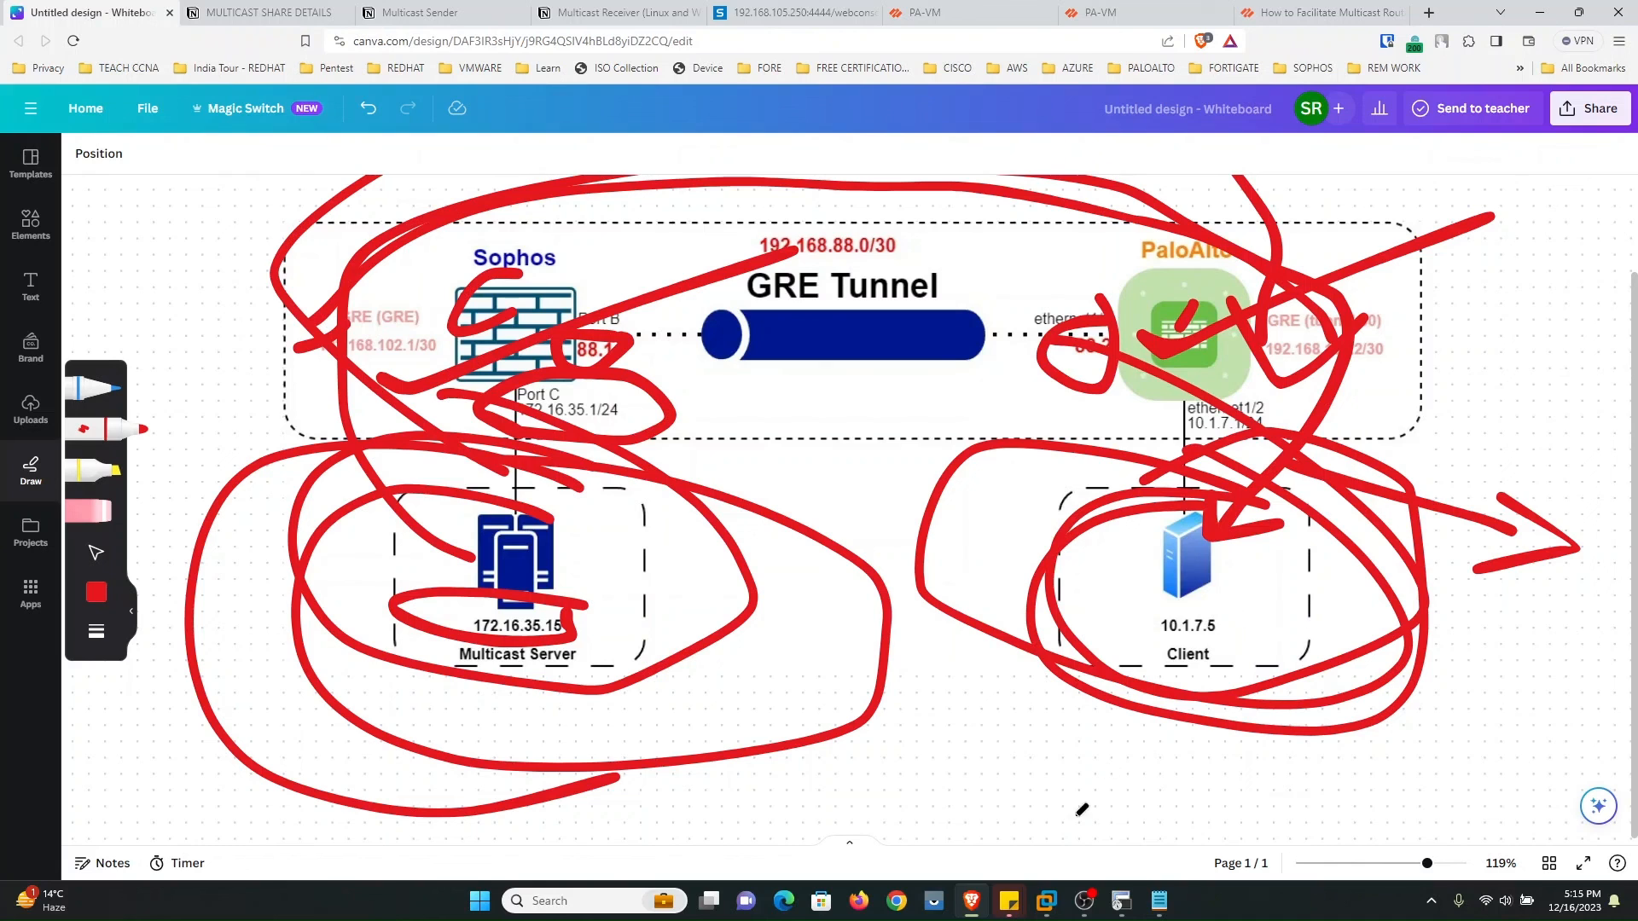
Step: In the PA_VM_LAN virtual machine, rerun "tcpdump -i ens192 ip multicast" from the command history, then release the console and minimize VMware Workstation
{"action": "mouse_move", "coordinate": [1046, 901]}
{"action": "left_click", "coordinate": [1049, 730]}
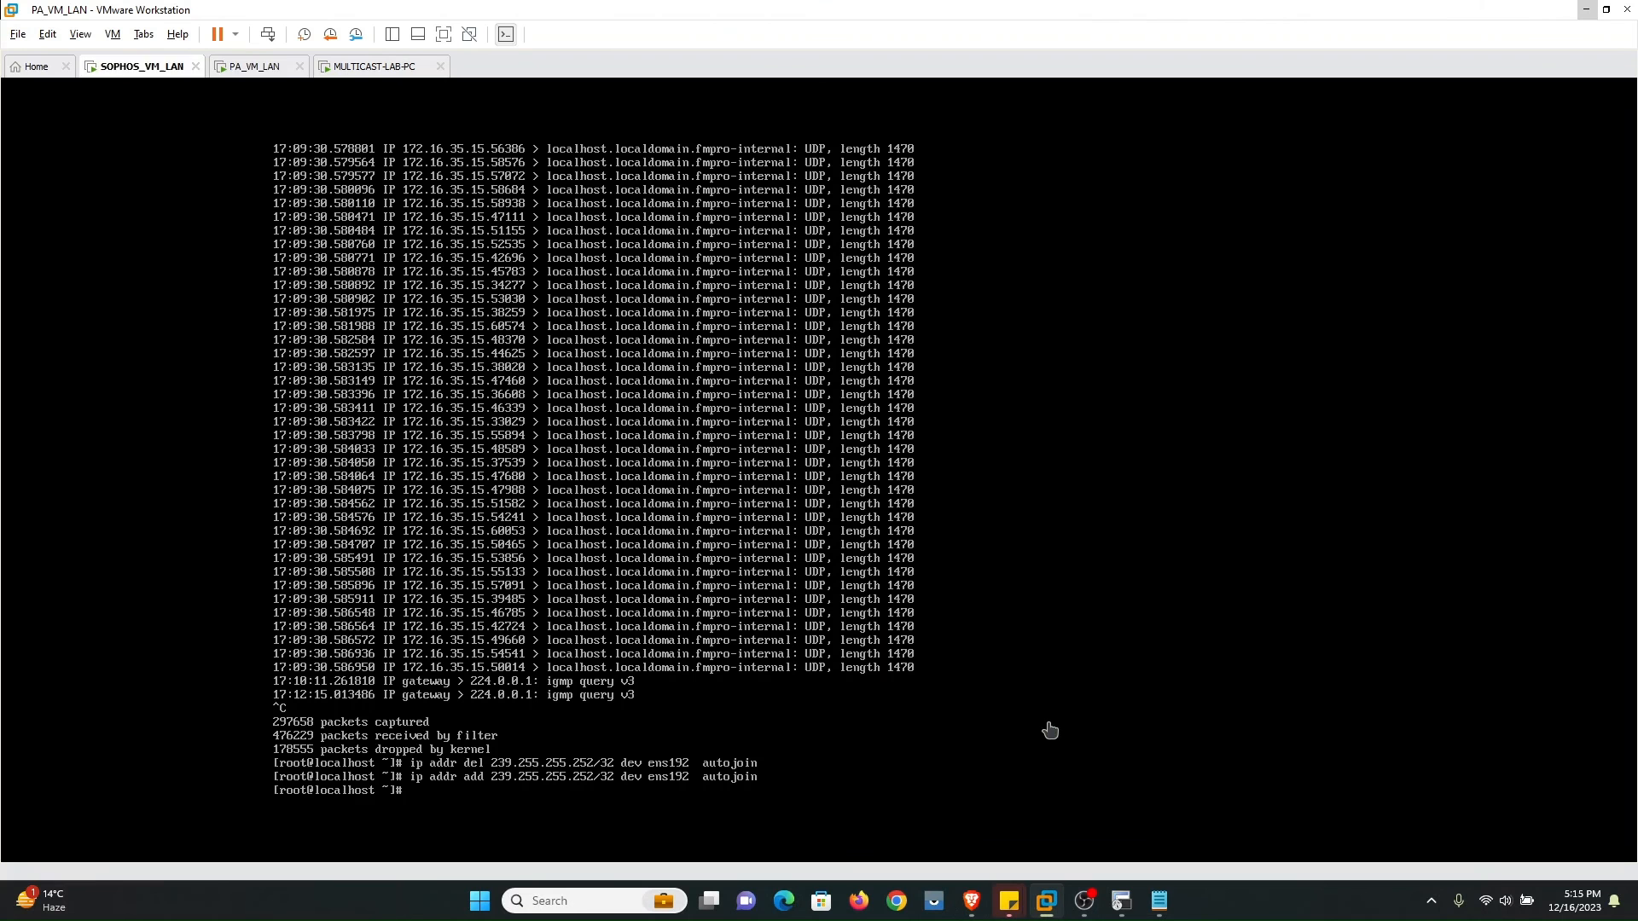
{"action": "left_click", "coordinate": [695, 477]}
{"action": "key", "text": "Up"}
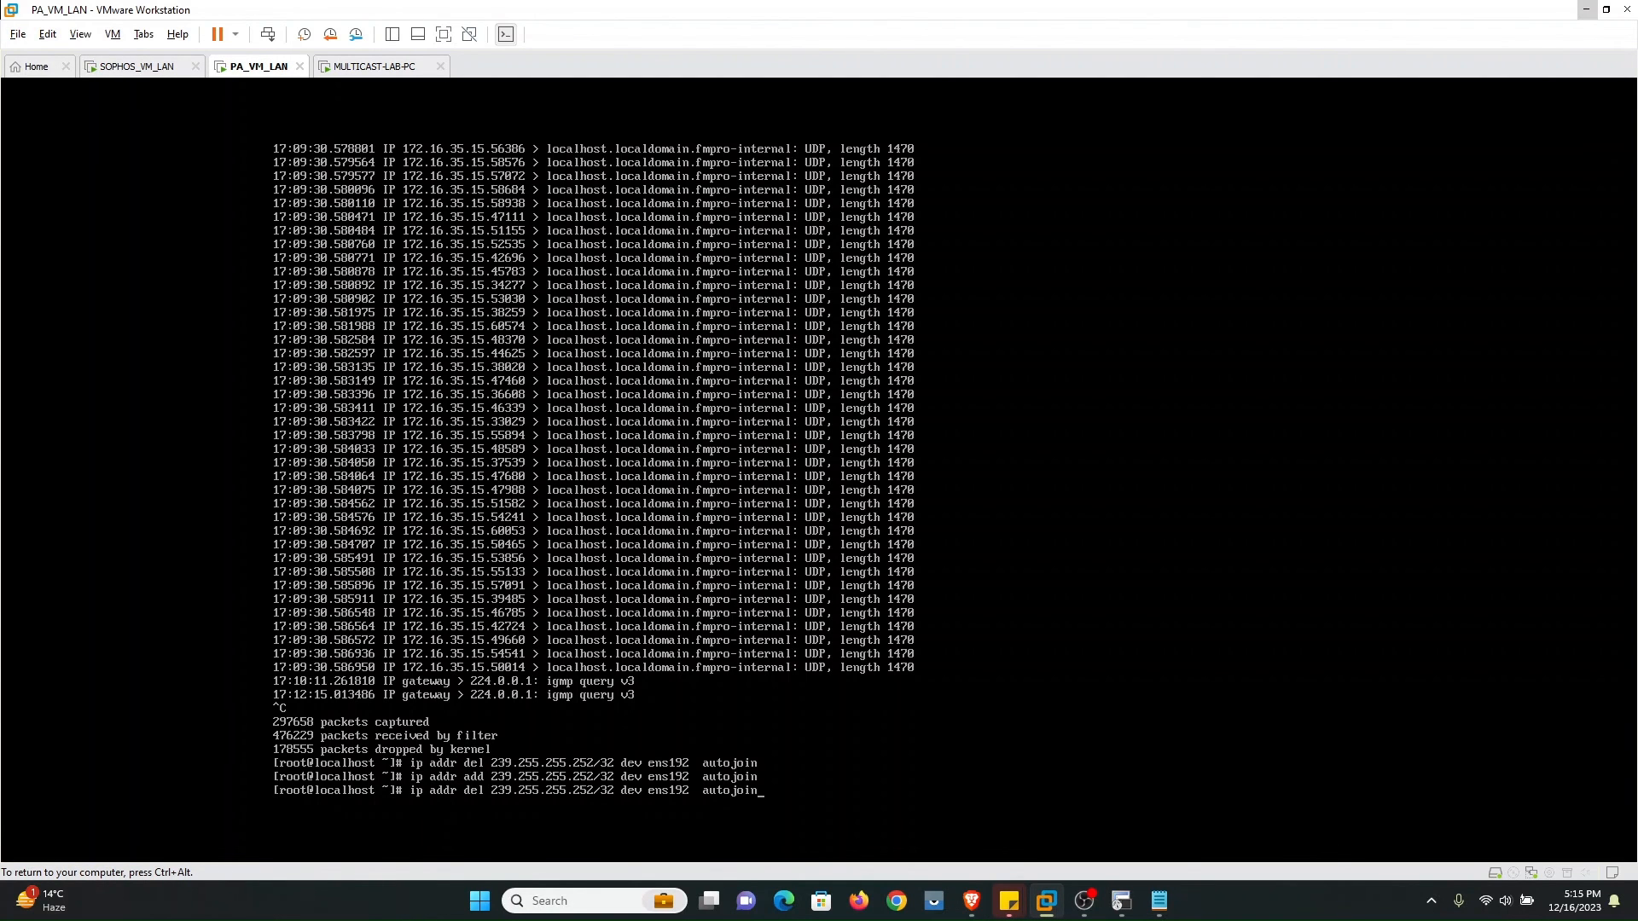
{"action": "key", "text": "Up"}
{"action": "key", "text": "Return"}
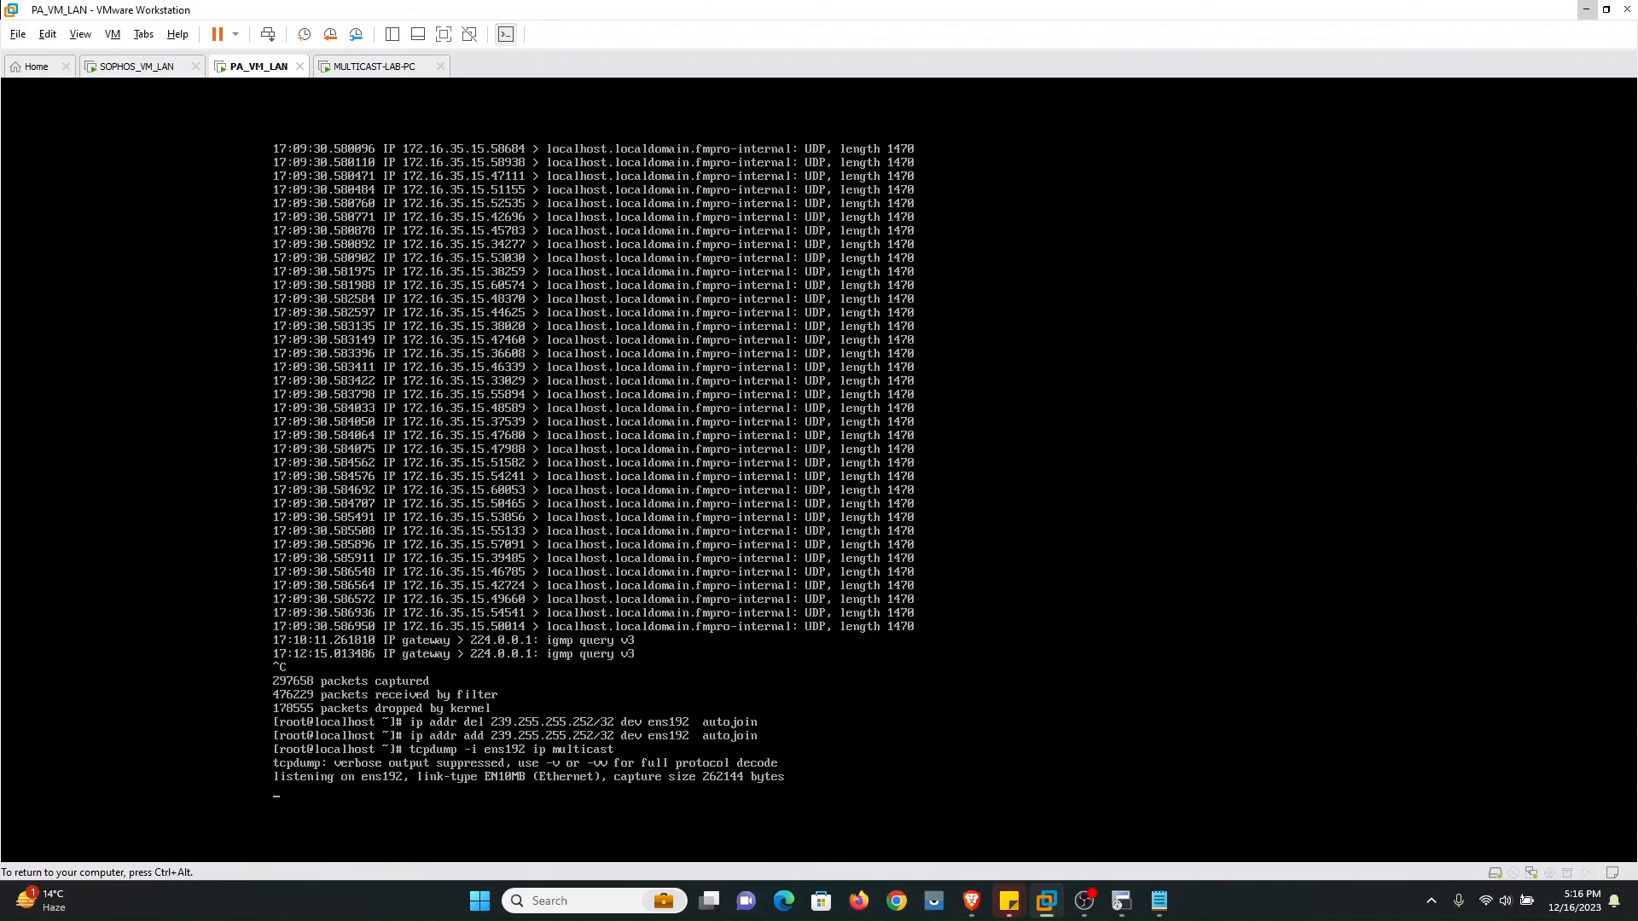
{"action": "key", "text": "ctrl+alt"}
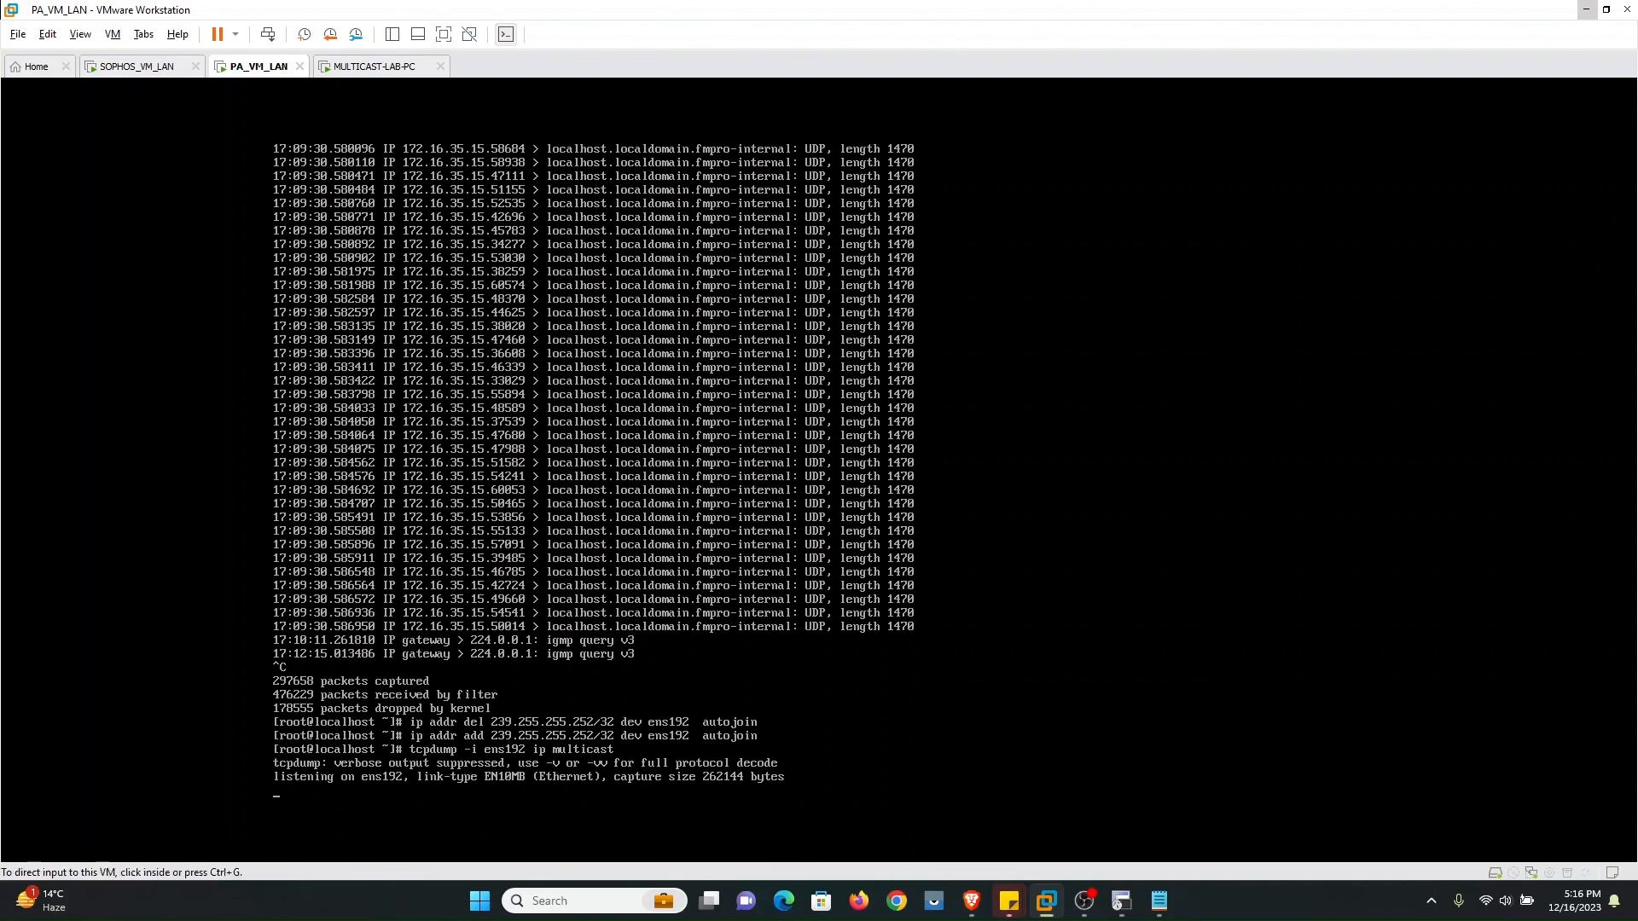
{"action": "left_click", "coordinate": [1585, 10]}
Step: In Wireshark on MULTICAST-LAB-PC, reapply the display filter "ip.src == 172.16.35.15" to the running capture, then minimize VMware Workstation
{"action": "mouse_move", "coordinate": [1090, 913]}
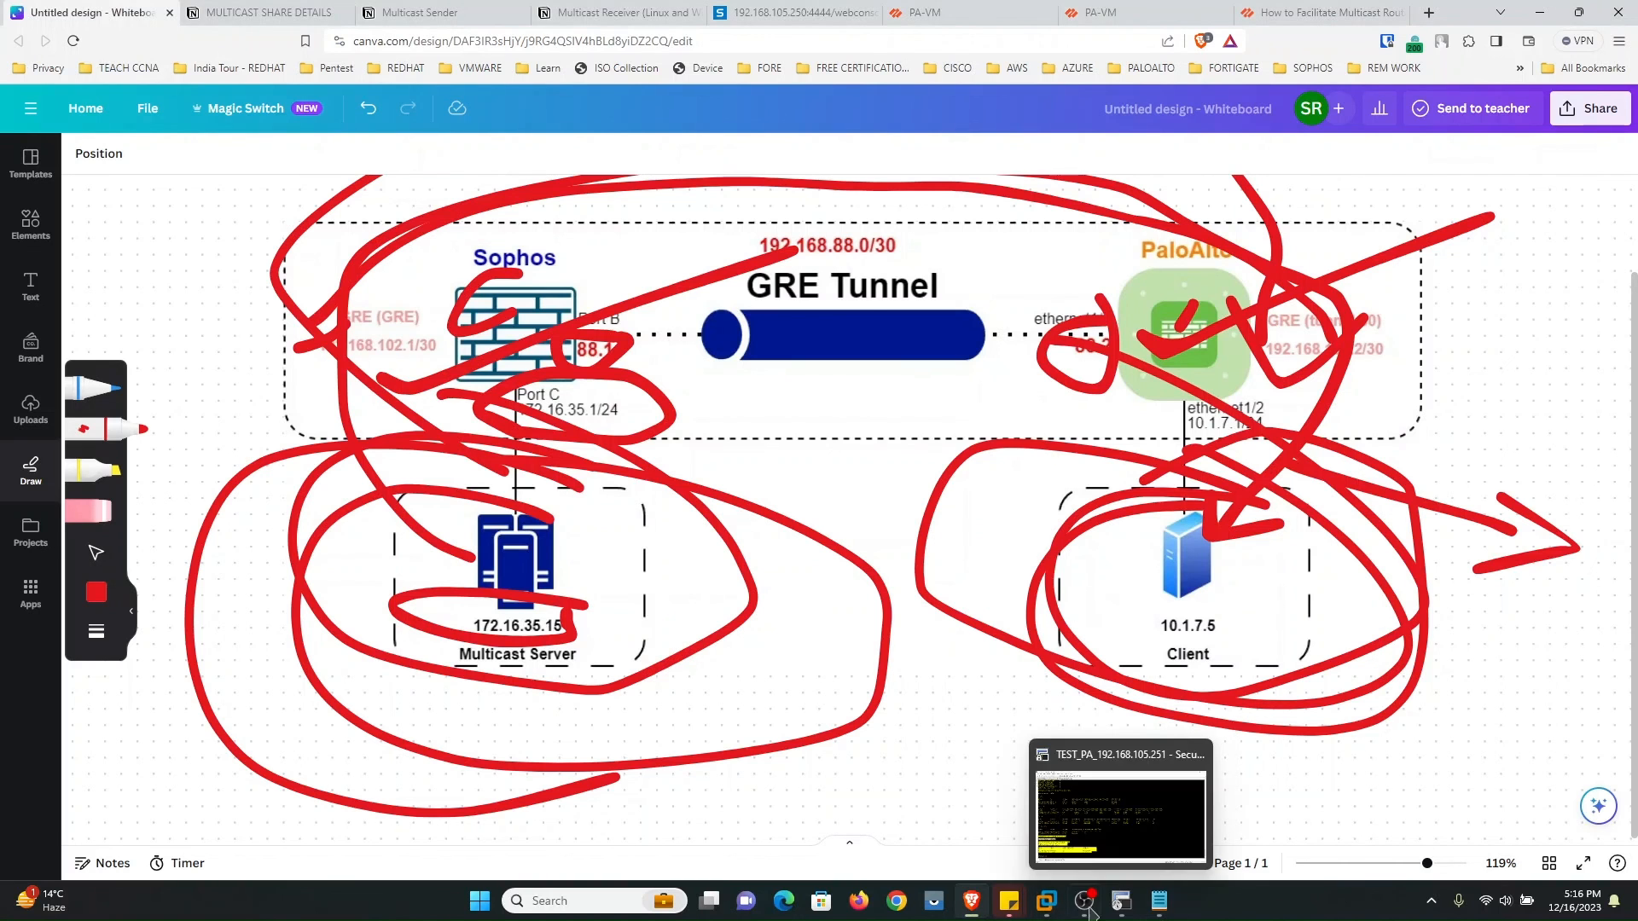
{"action": "left_click", "coordinate": [1305, 789]}
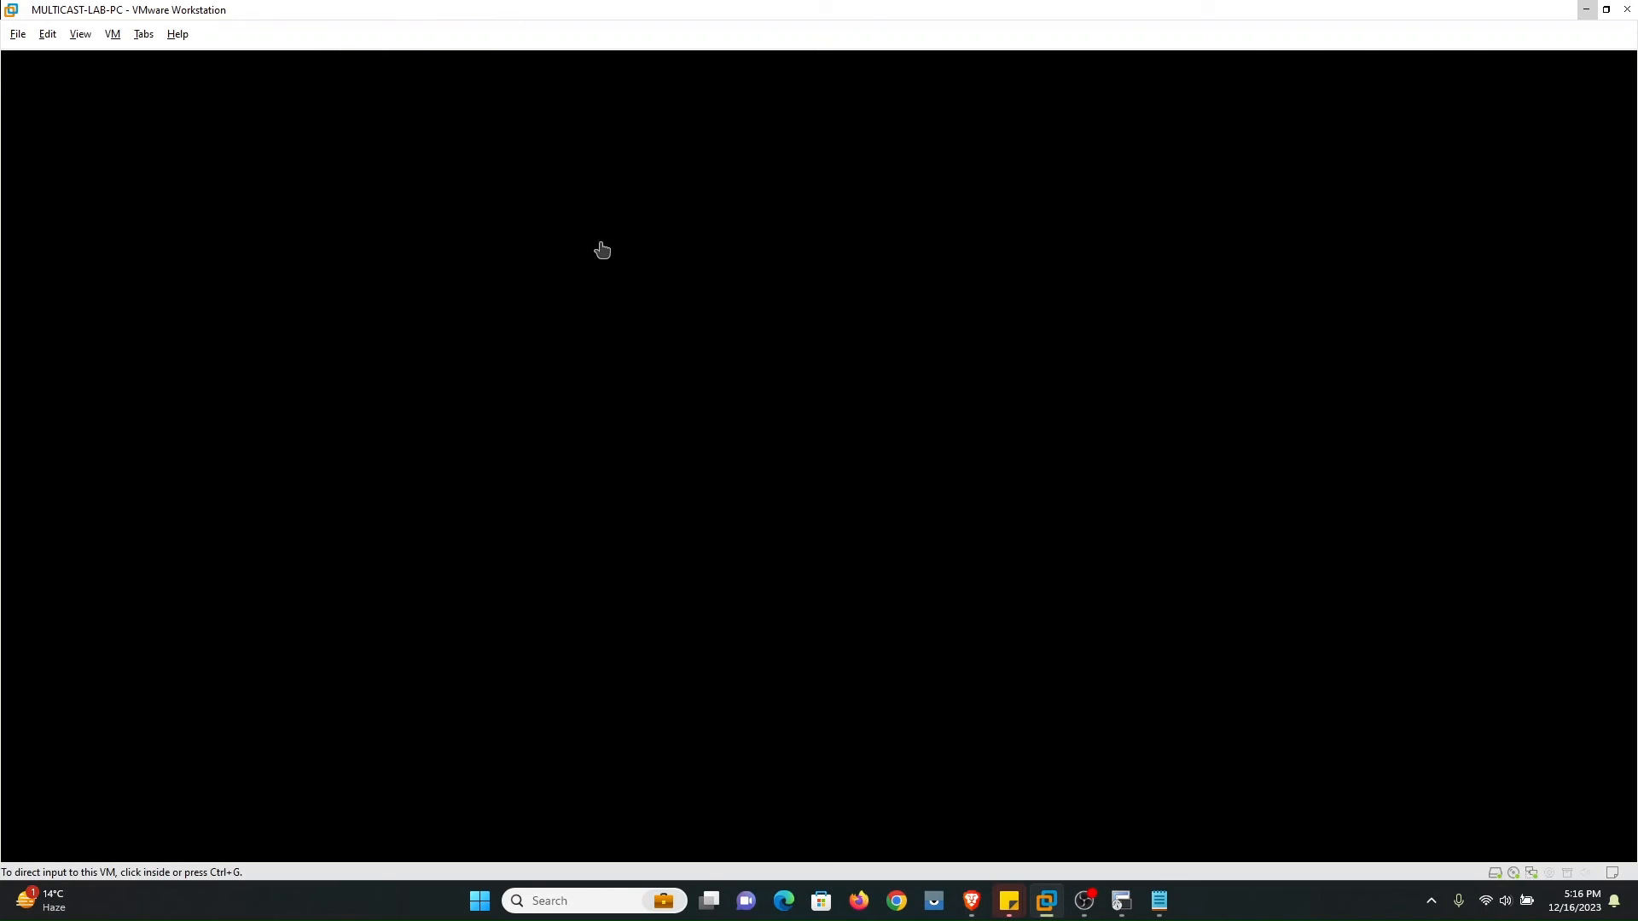
{"action": "left_click", "coordinate": [542, 254]}
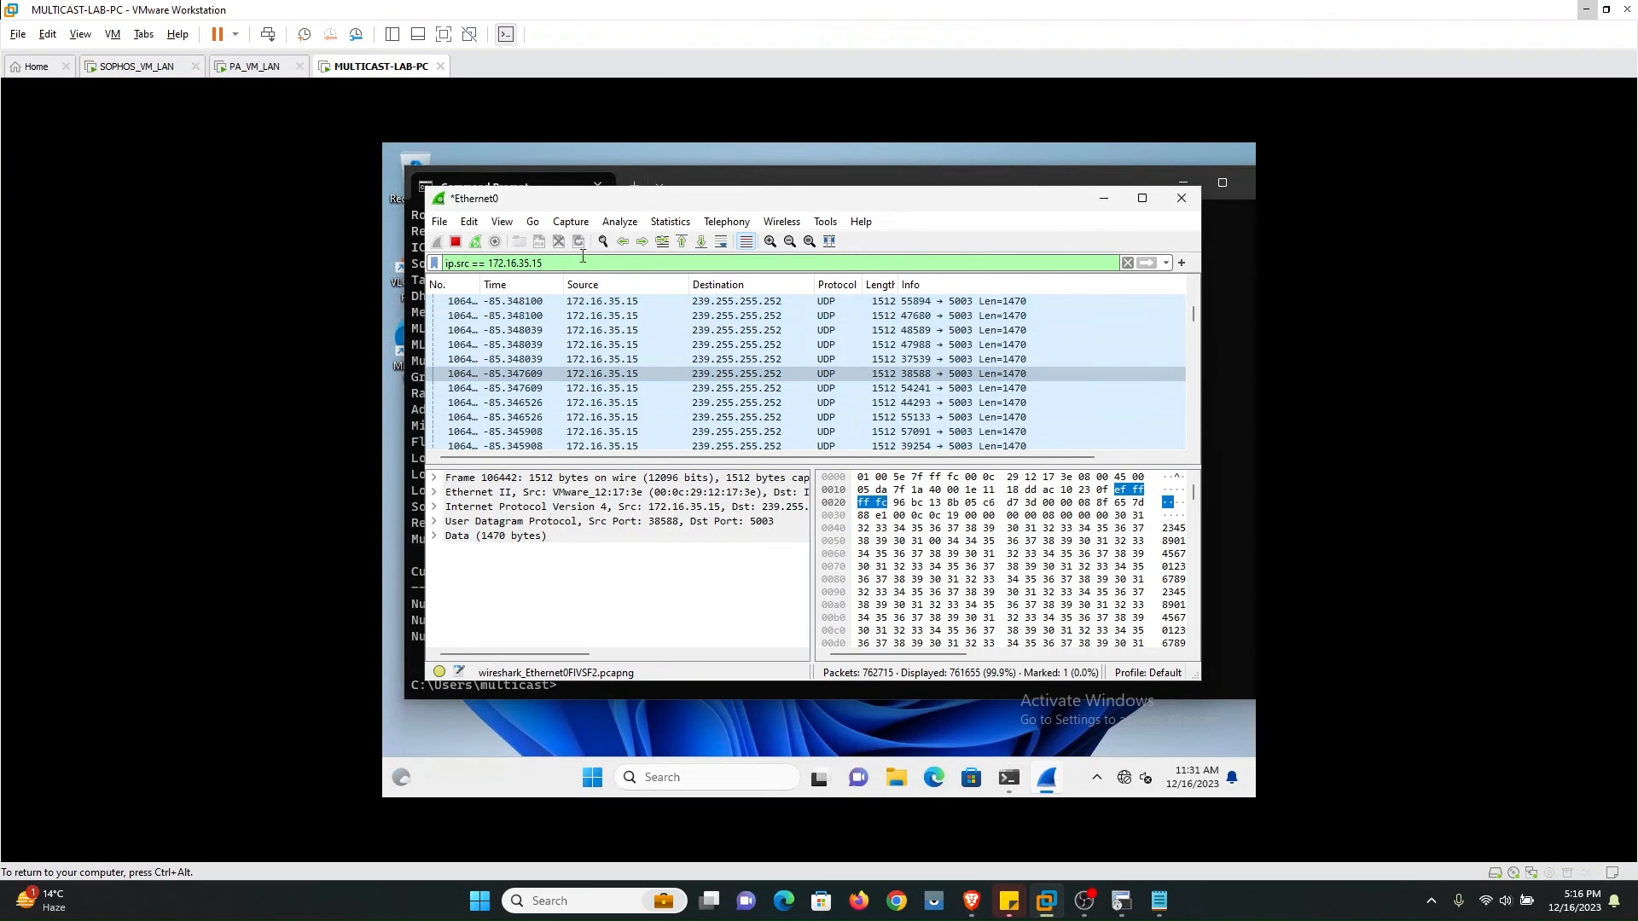
{"action": "key", "text": "Return"}
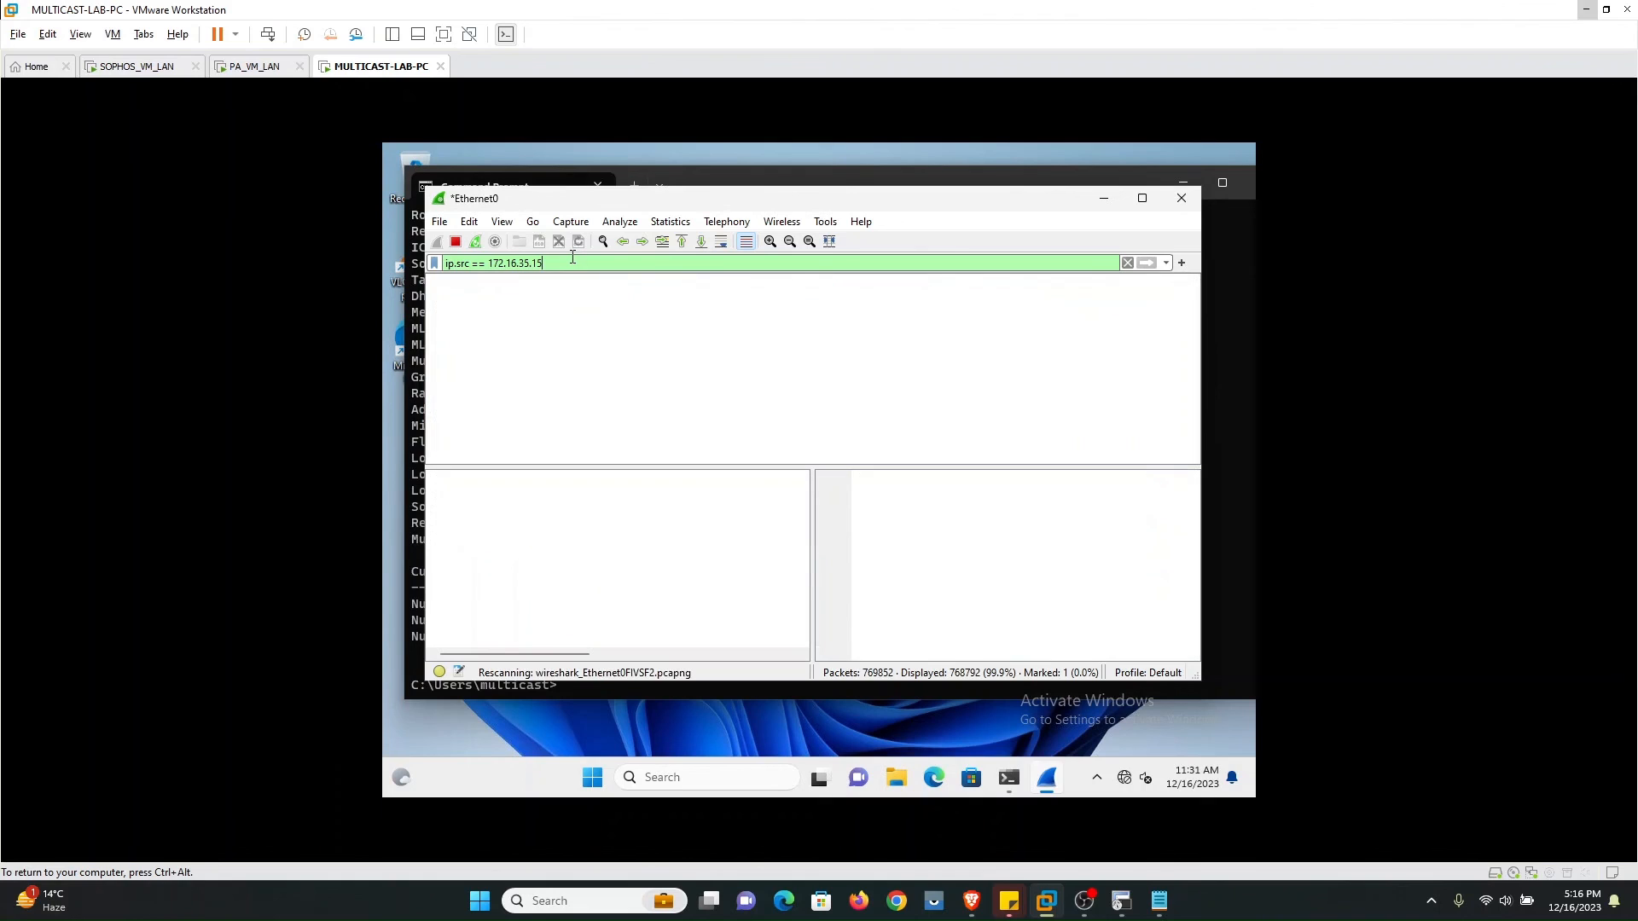
{"action": "left_click", "coordinate": [1584, 10]}
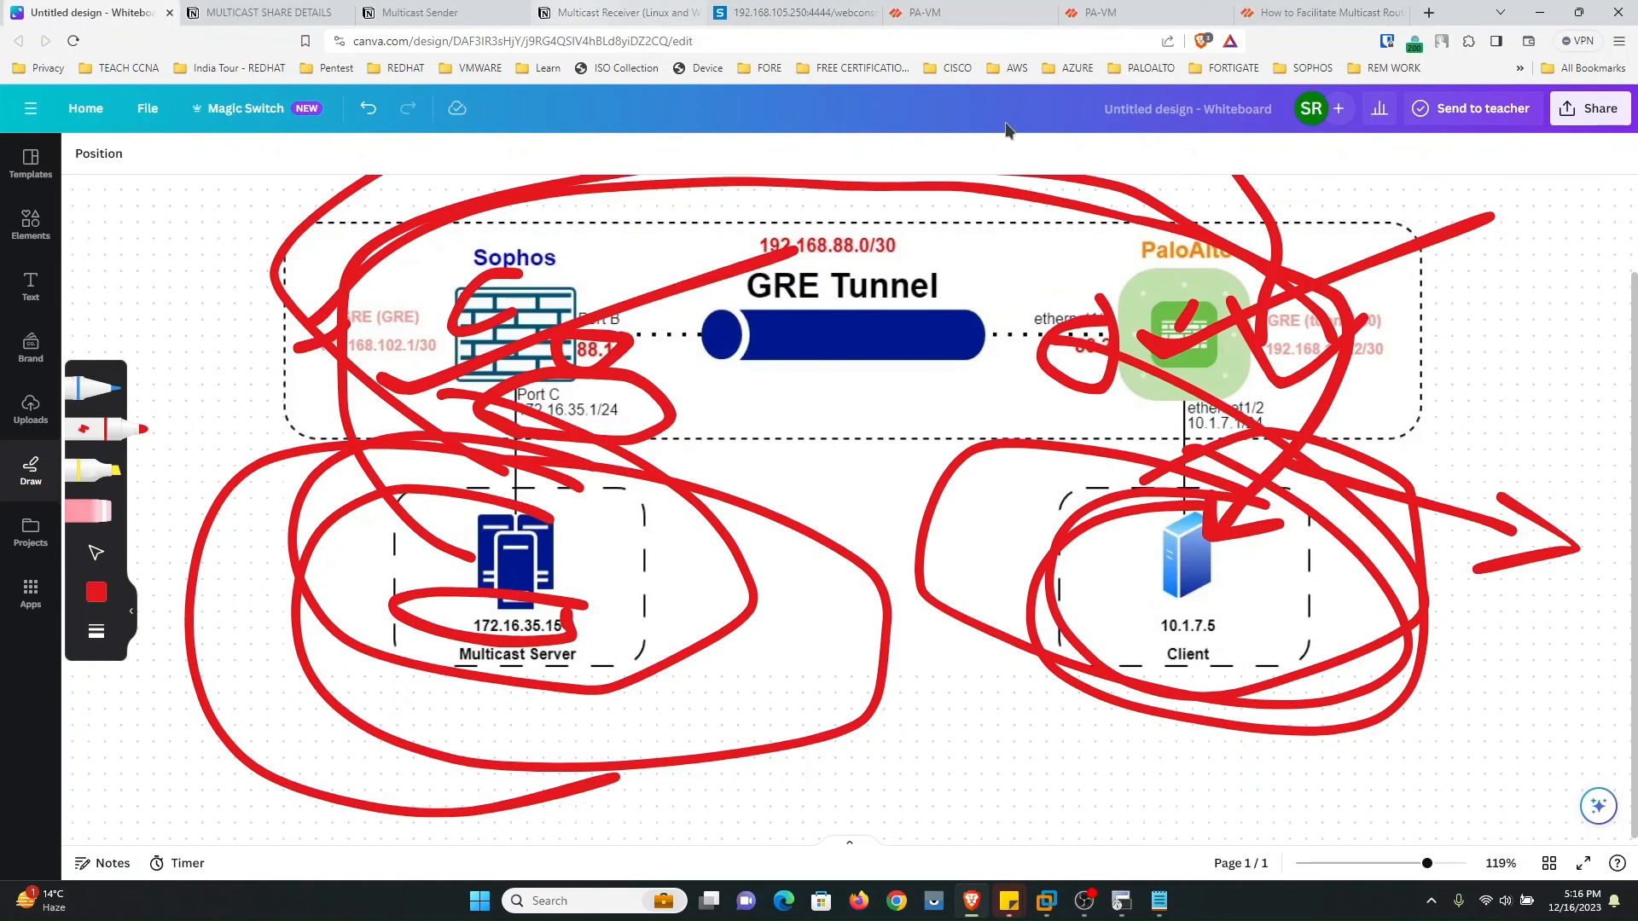